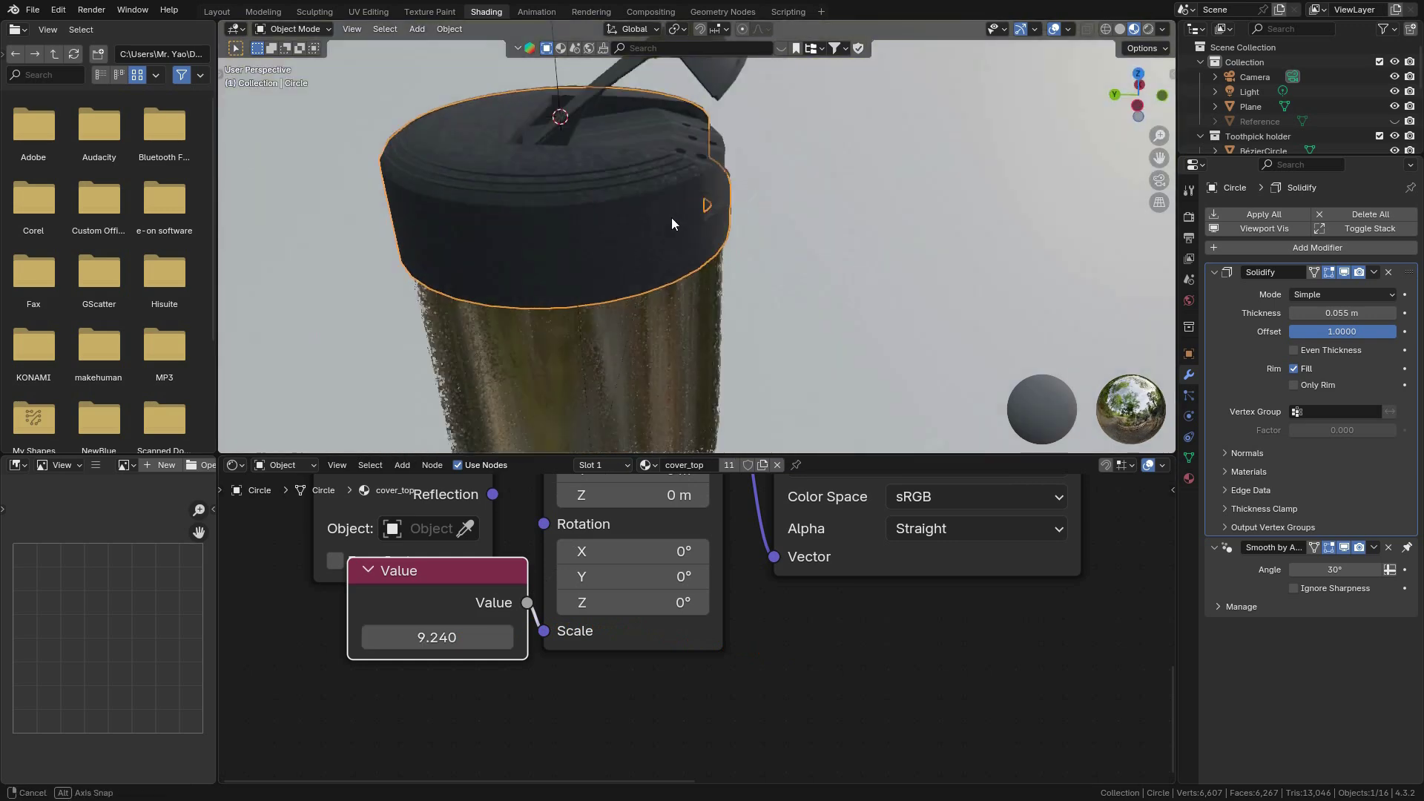
Fine-tune the Value node that drives the texture mapping scale in the cover_top material.
{"action": "scroll", "coordinate": [747, 224], "scroll_direction": "up", "scroll_amount": 3}
{"action": "left_click_drag", "start_coordinate": [460, 639], "coordinate": [1118, 656], "text": "shift"}
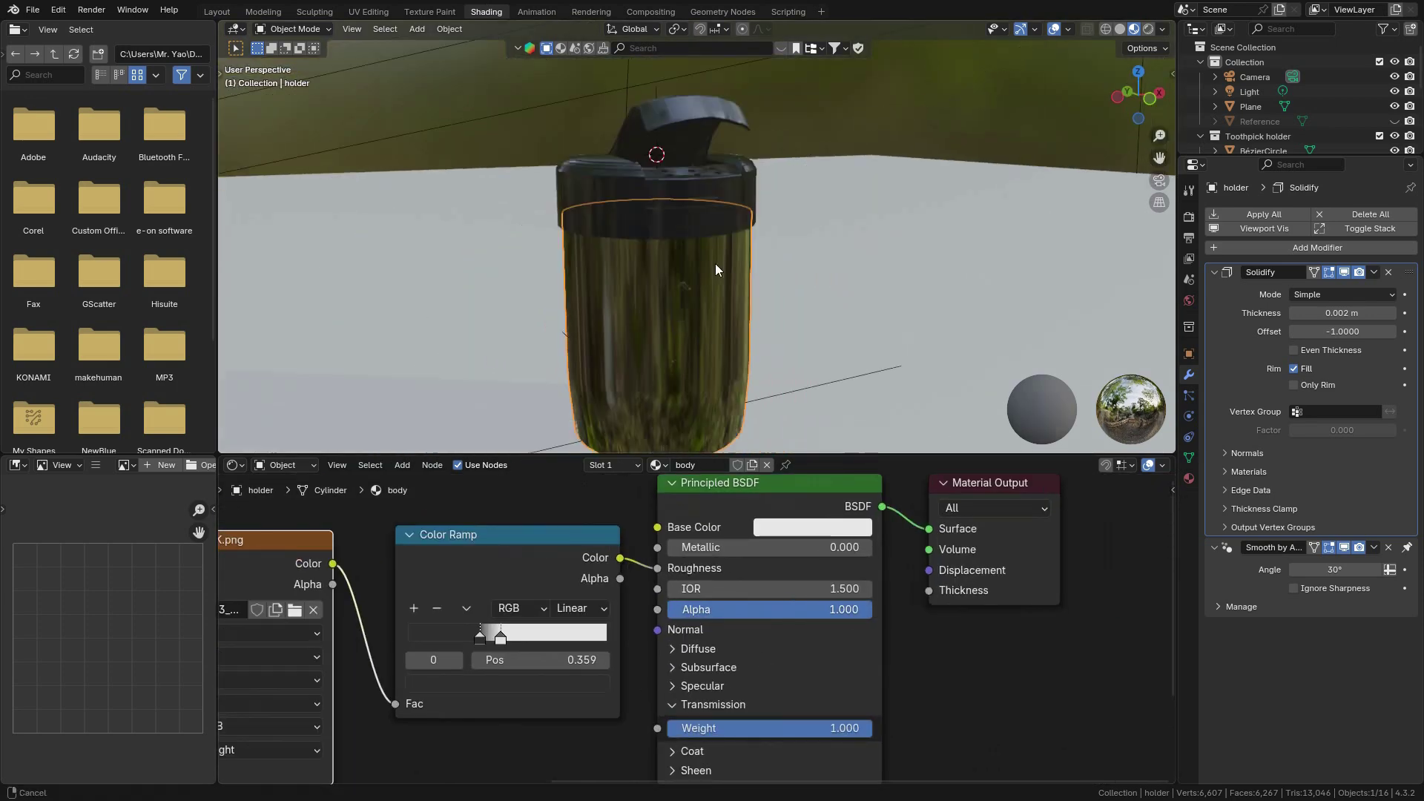
Move the dark stop of the body material's roughness Color Ramp toward the start of the gradient.
{"action": "scroll", "coordinate": [714, 245], "scroll_direction": "up", "scroll_amount": 5}
{"action": "left_click_drag", "start_coordinate": [480, 636], "coordinate": [412, 638]}
{"action": "scroll", "coordinate": [639, 229], "scroll_direction": "down", "scroll_amount": 2}
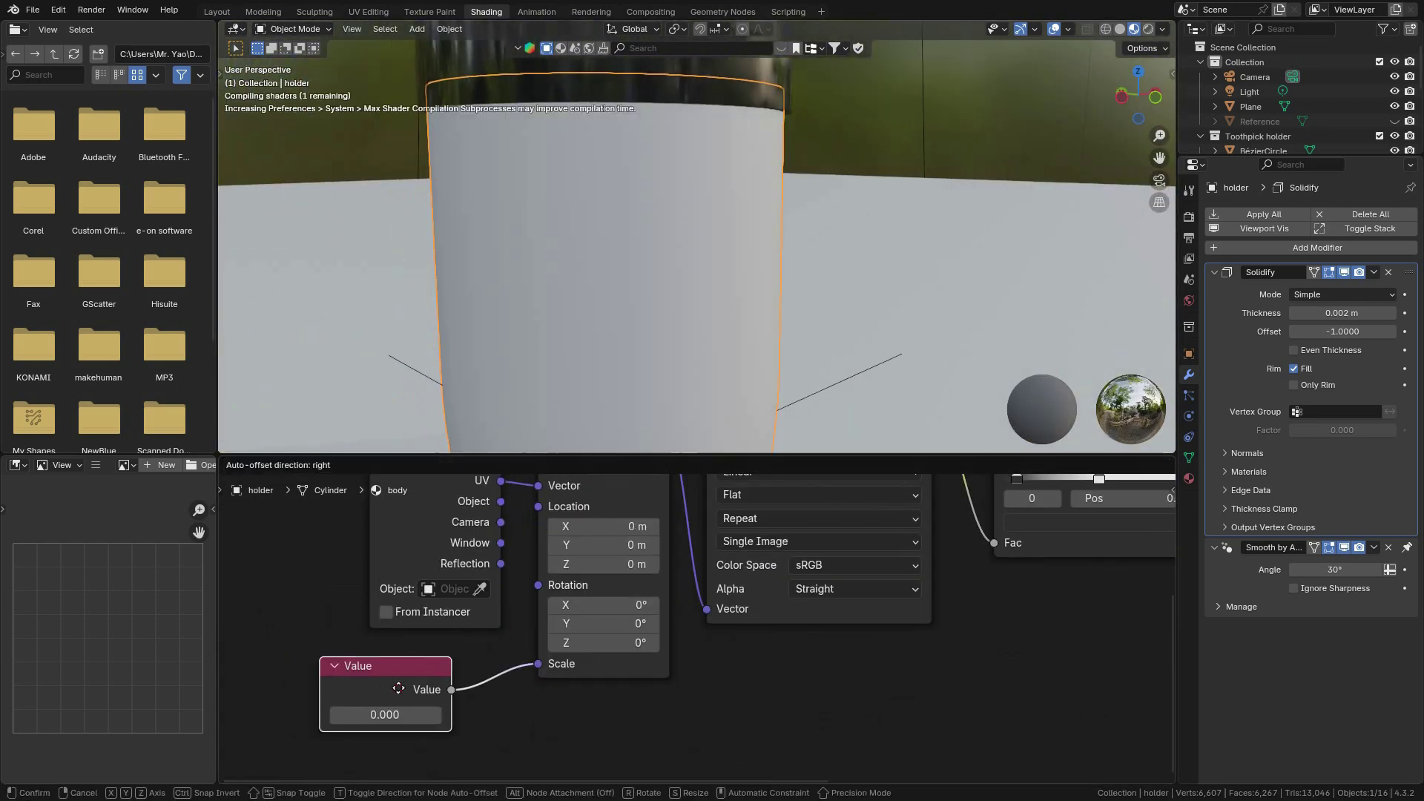
Place the Value node beside the body material's Mapping node and set its scale value to 0.5.
{"action": "left_click", "coordinate": [433, 711]}
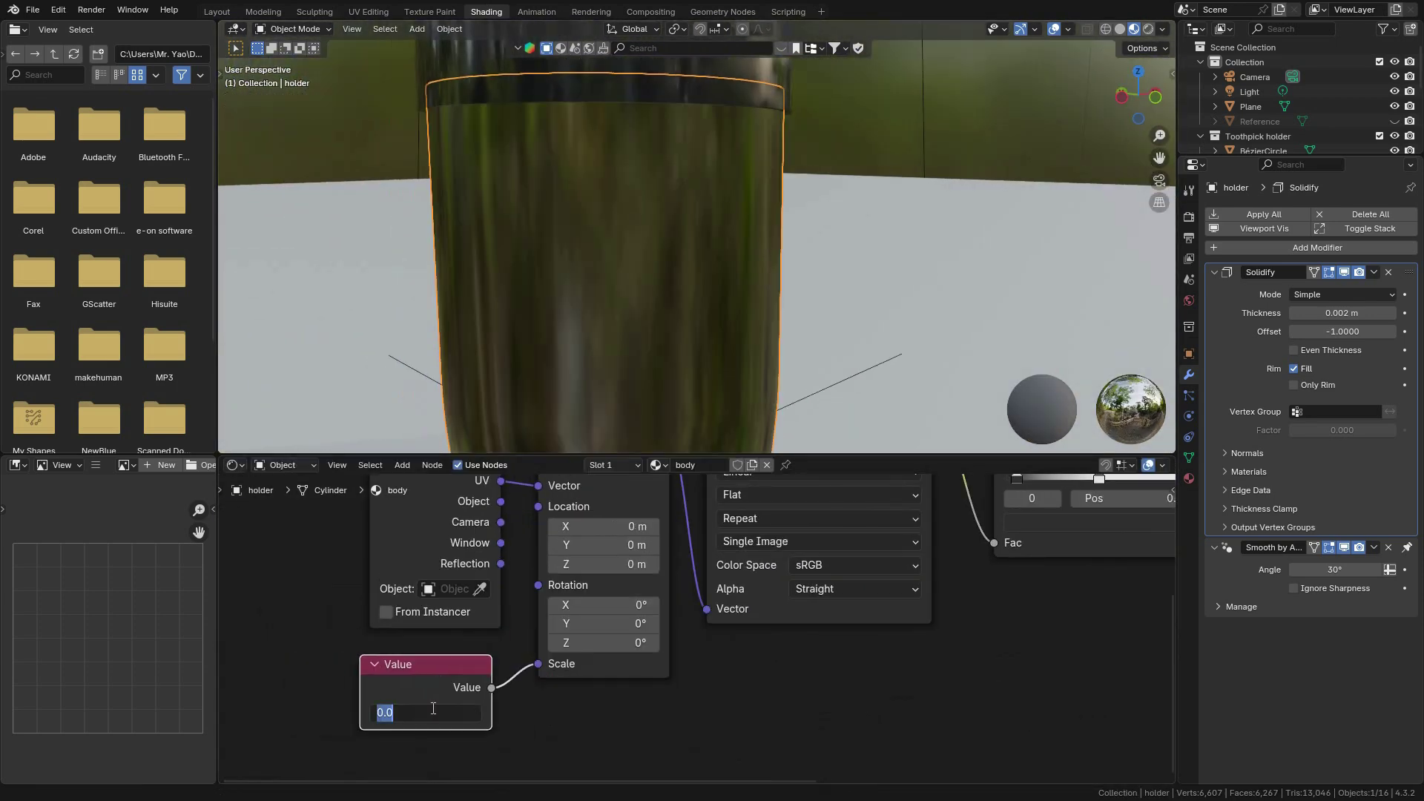
{"action": "type", "text": "0.5"}
{"action": "key", "text": "Return"}
{"action": "scroll", "coordinate": [800, 228], "scroll_direction": "down", "scroll_amount": 5}
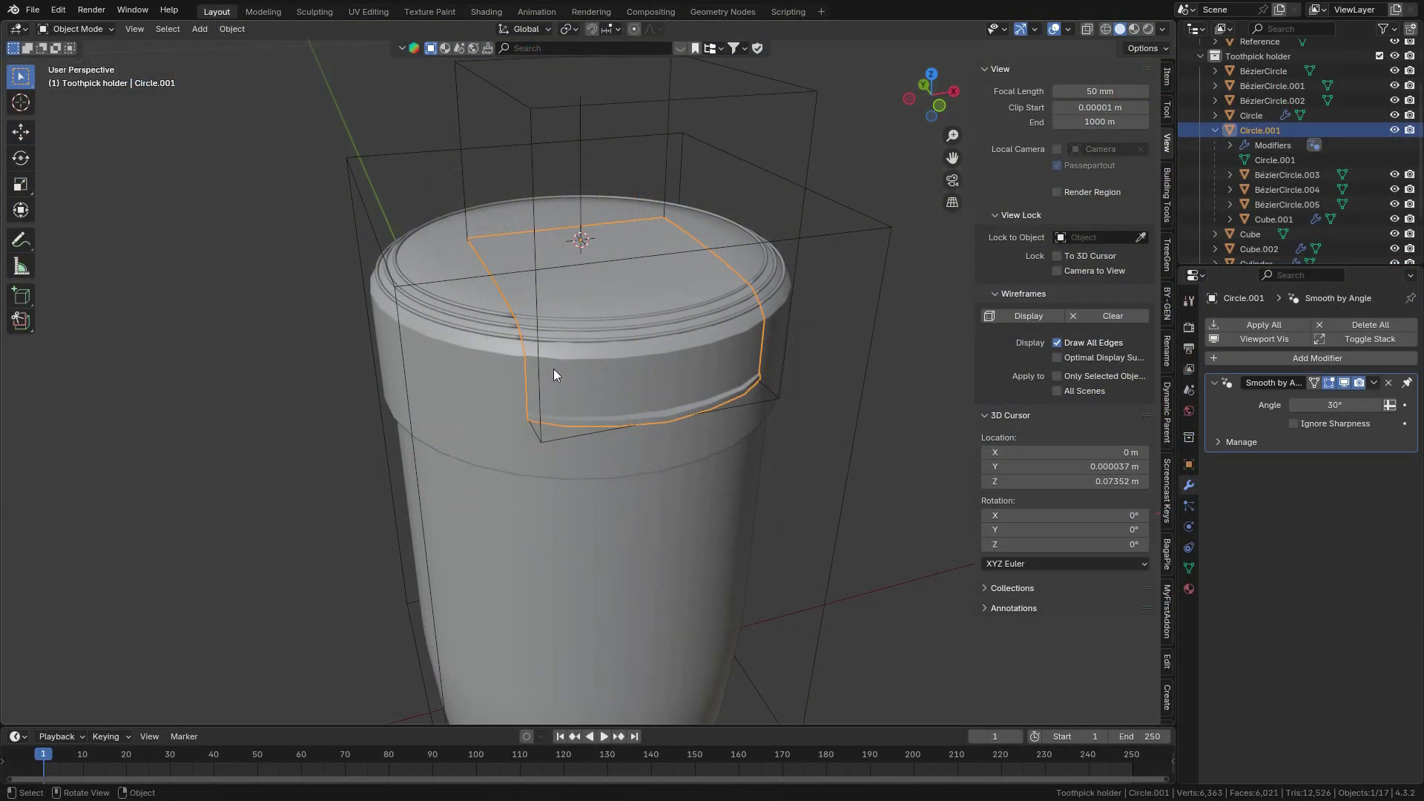
Examine the closed flap and the cover of the toothpick holder from several angles.
{"action": "scroll", "coordinate": [554, 367], "scroll_direction": "up", "scroll_amount": 6}
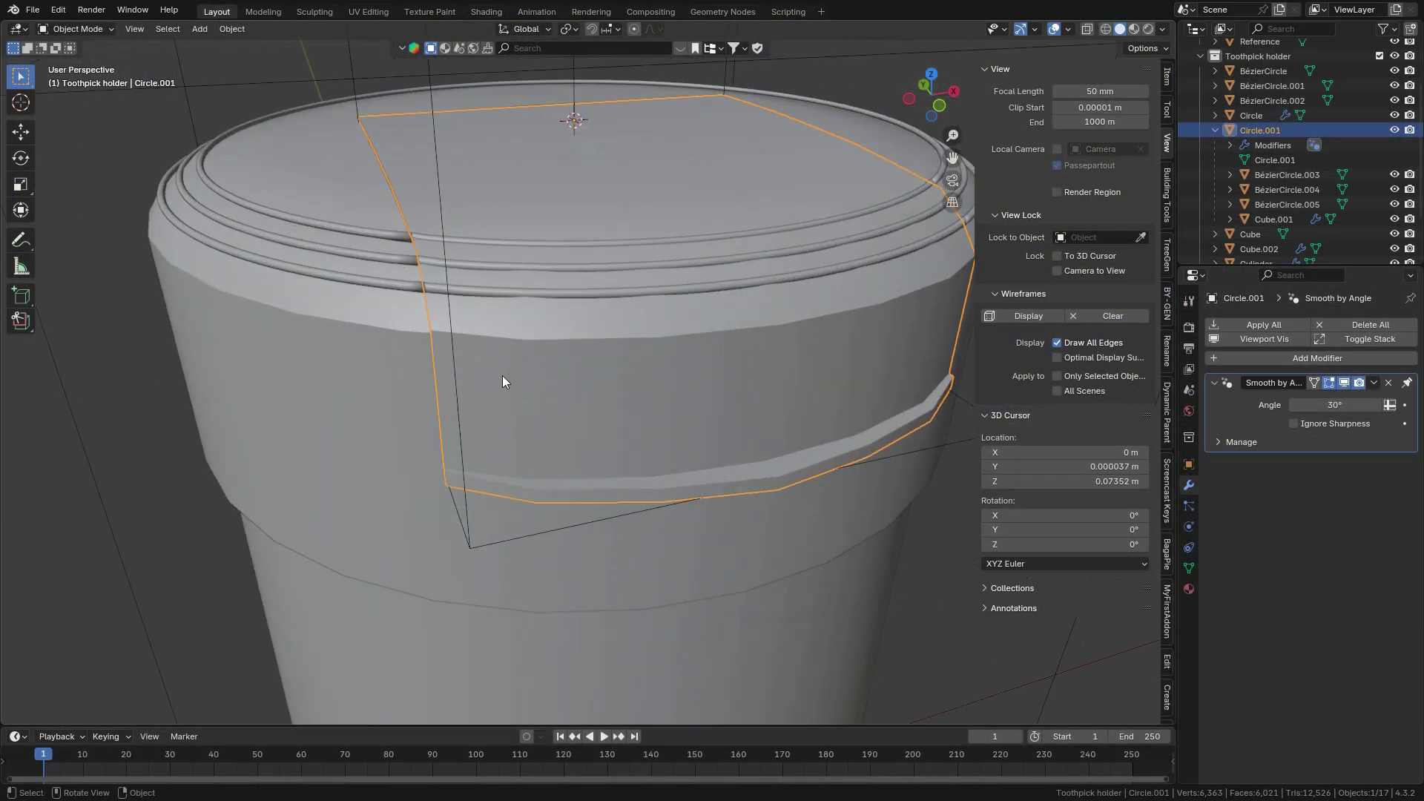
{"action": "middle_click_drag", "start_coordinate": [501, 375], "coordinate": [718, 477]}
{"action": "scroll", "coordinate": [513, 347], "scroll_direction": "down", "scroll_amount": 5}
{"action": "scroll", "coordinate": [688, 443], "scroll_direction": "up", "scroll_amount": 3}
{"action": "scroll", "coordinate": [688, 443], "scroll_direction": "up", "scroll_amount": 3}
{"action": "middle_click_drag", "start_coordinate": [718, 477], "coordinate": [504, 300], "text": "shift"}
{"action": "scroll", "coordinate": [512, 302], "scroll_direction": "down", "scroll_amount": 3}
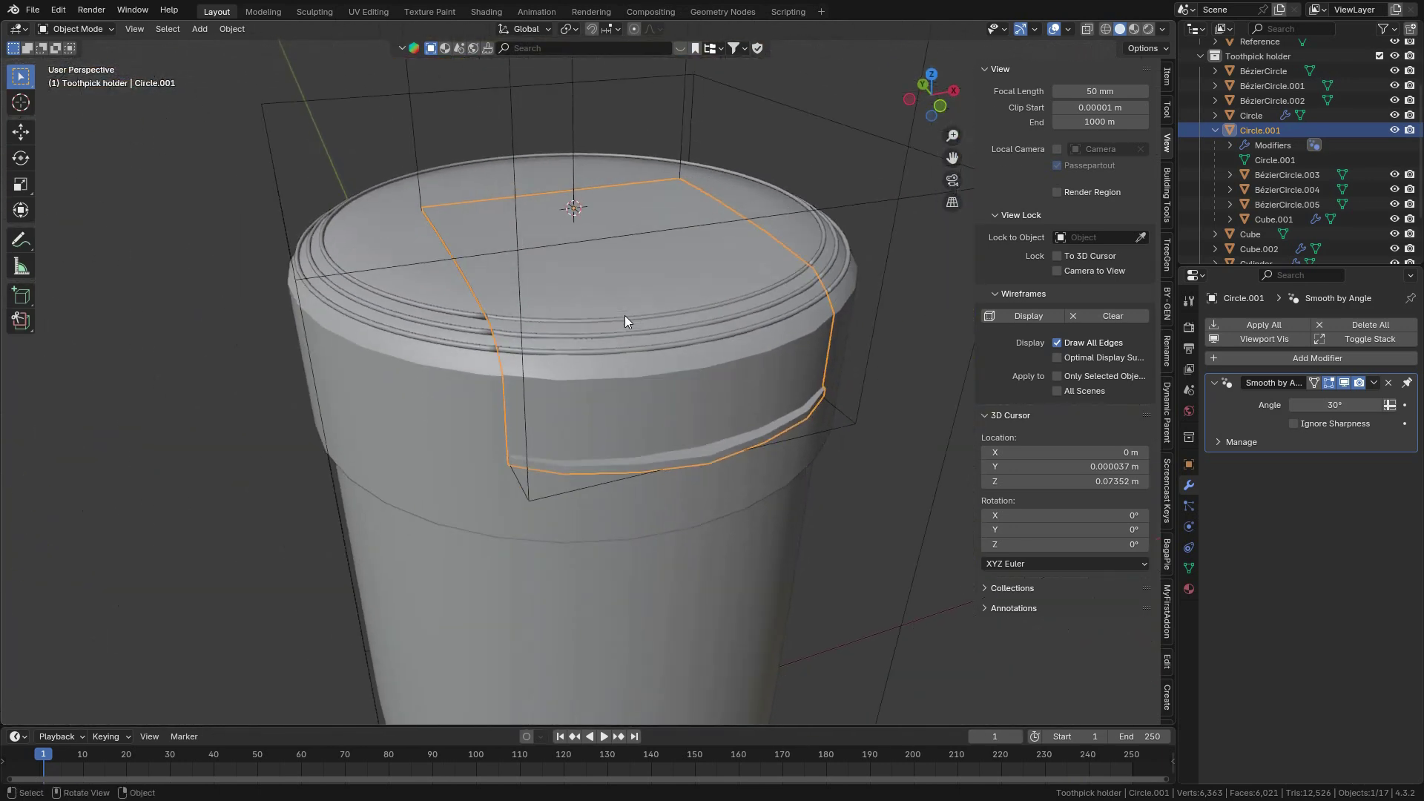
{"action": "scroll", "coordinate": [677, 313], "scroll_direction": "down", "scroll_amount": 2}
{"action": "scroll", "coordinate": [718, 331], "scroll_direction": "up", "scroll_amount": 2}
{"action": "scroll", "coordinate": [742, 356], "scroll_direction": "up", "scroll_amount": 3}
Rotate the flap open by -40° about the global X axis.
{"action": "key", "text": "r"}
{"action": "key", "text": "x"}
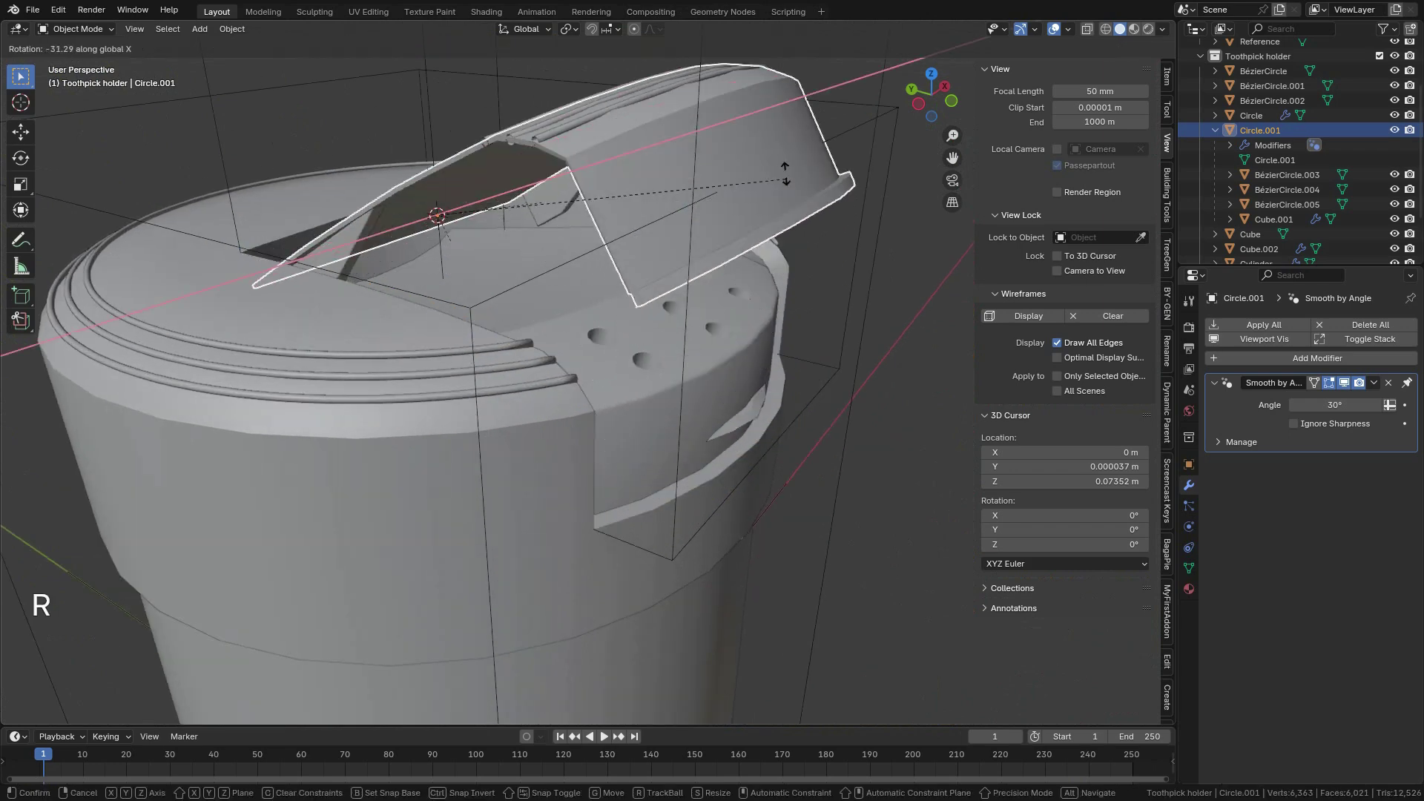
{"action": "key", "text": "ctrl"}
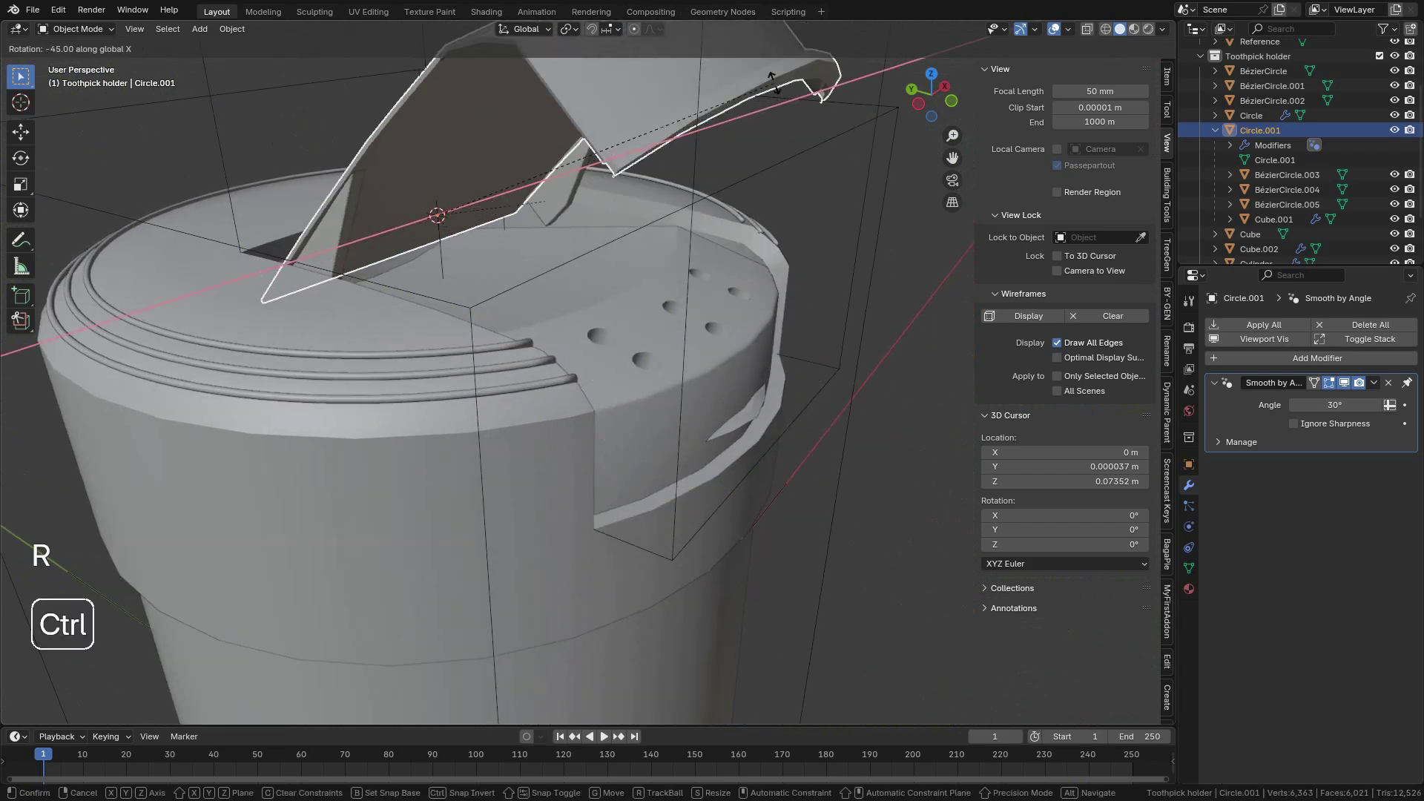
{"action": "left_click", "coordinate": [764, 145]}
Examine the toothpick holes and the recess beneath the opened flap.
{"action": "middle_click_drag", "start_coordinate": [760, 153], "coordinate": [638, 283]}
{"action": "scroll", "coordinate": [638, 285], "scroll_direction": "up", "scroll_amount": 5}
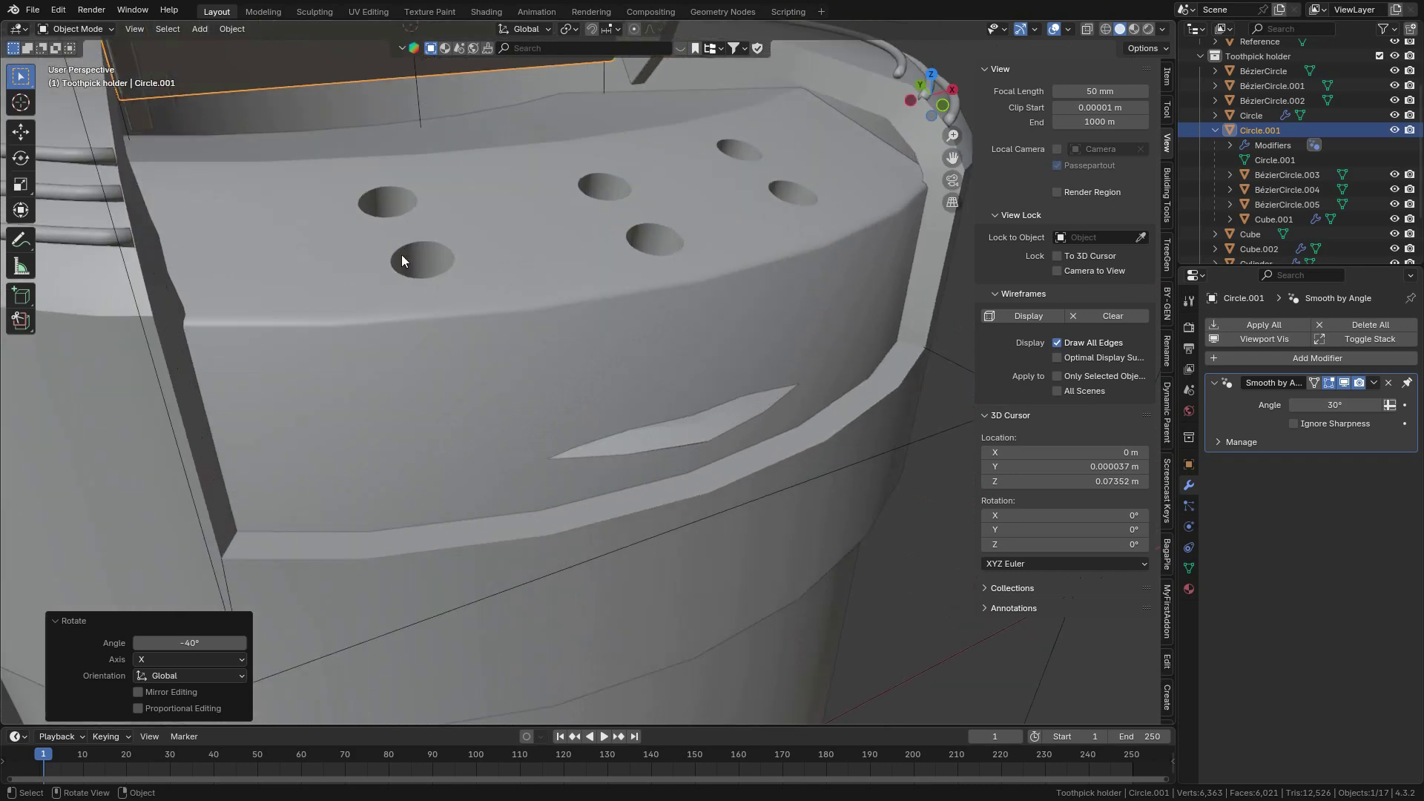
{"action": "scroll", "coordinate": [405, 260], "scroll_direction": "down", "scroll_amount": 5}
{"action": "middle_click_drag", "start_coordinate": [413, 270], "coordinate": [555, 345]}
{"action": "scroll", "coordinate": [473, 279], "scroll_direction": "down", "scroll_amount": 6}
{"action": "scroll", "coordinate": [510, 362], "scroll_direction": "up", "scroll_amount": 3}
{"action": "scroll", "coordinate": [462, 324], "scroll_direction": "up", "scroll_amount": 2}
{"action": "scroll", "coordinate": [555, 345], "scroll_direction": "down", "scroll_amount": 4}
{"action": "middle_click_drag", "start_coordinate": [549, 260], "coordinate": [538, 279], "text": "shift"}
{"action": "scroll", "coordinate": [633, 296], "scroll_direction": "up", "scroll_amount": 5}
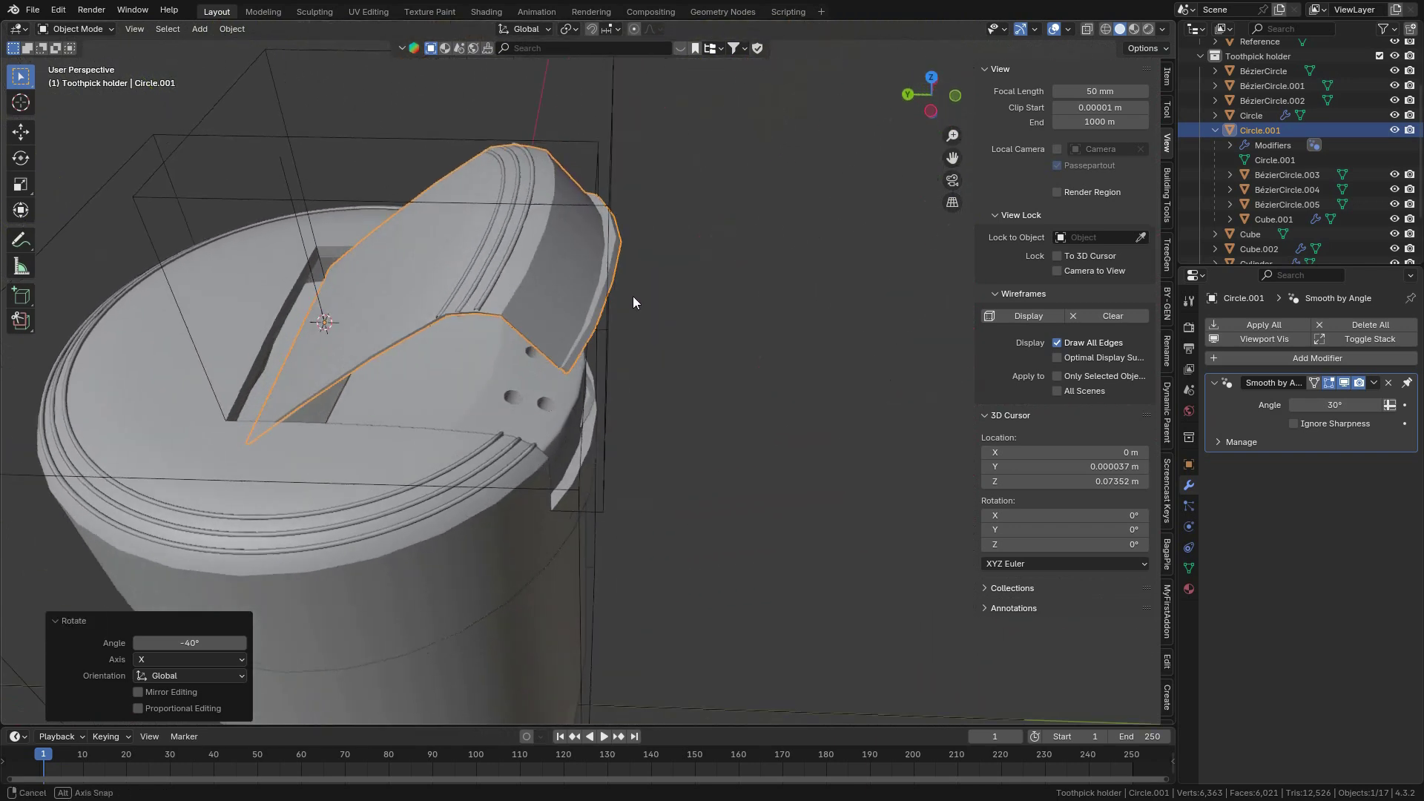
Examine the opened flap from behind and the whole holder from the front.
{"action": "middle_click_drag", "start_coordinate": [634, 296], "coordinate": [604, 305]}
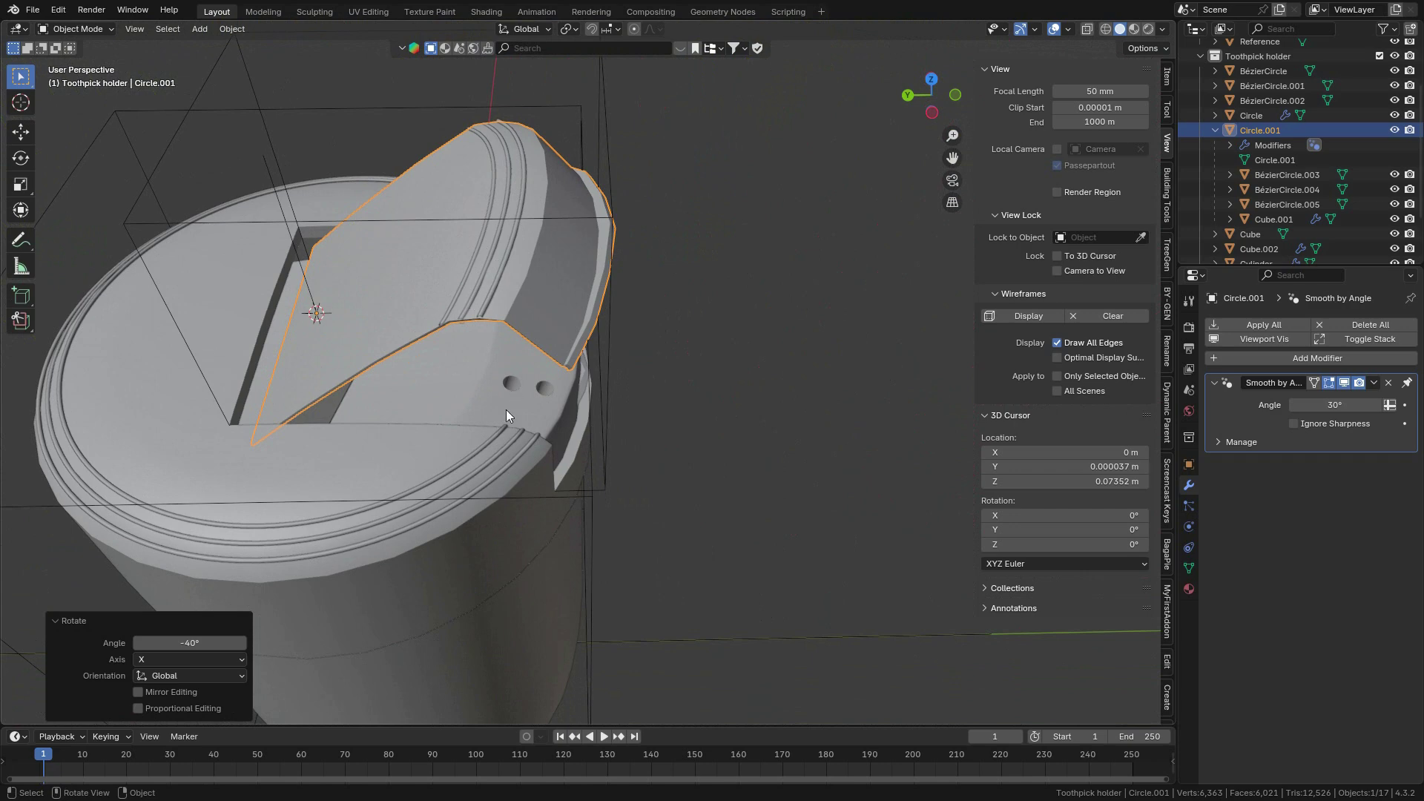
{"action": "middle_click_drag", "start_coordinate": [489, 252], "coordinate": [597, 287]}
{"action": "scroll", "coordinate": [688, 323], "scroll_direction": "down", "scroll_amount": 3}
{"action": "scroll", "coordinate": [633, 267], "scroll_direction": "up", "scroll_amount": 5}
{"action": "scroll", "coordinate": [598, 286], "scroll_direction": "down", "scroll_amount": 4}
{"action": "scroll", "coordinate": [598, 287], "scroll_direction": "down", "scroll_amount": 4}
{"action": "middle_click_drag", "start_coordinate": [511, 340], "coordinate": [606, 350], "text": "shift"}
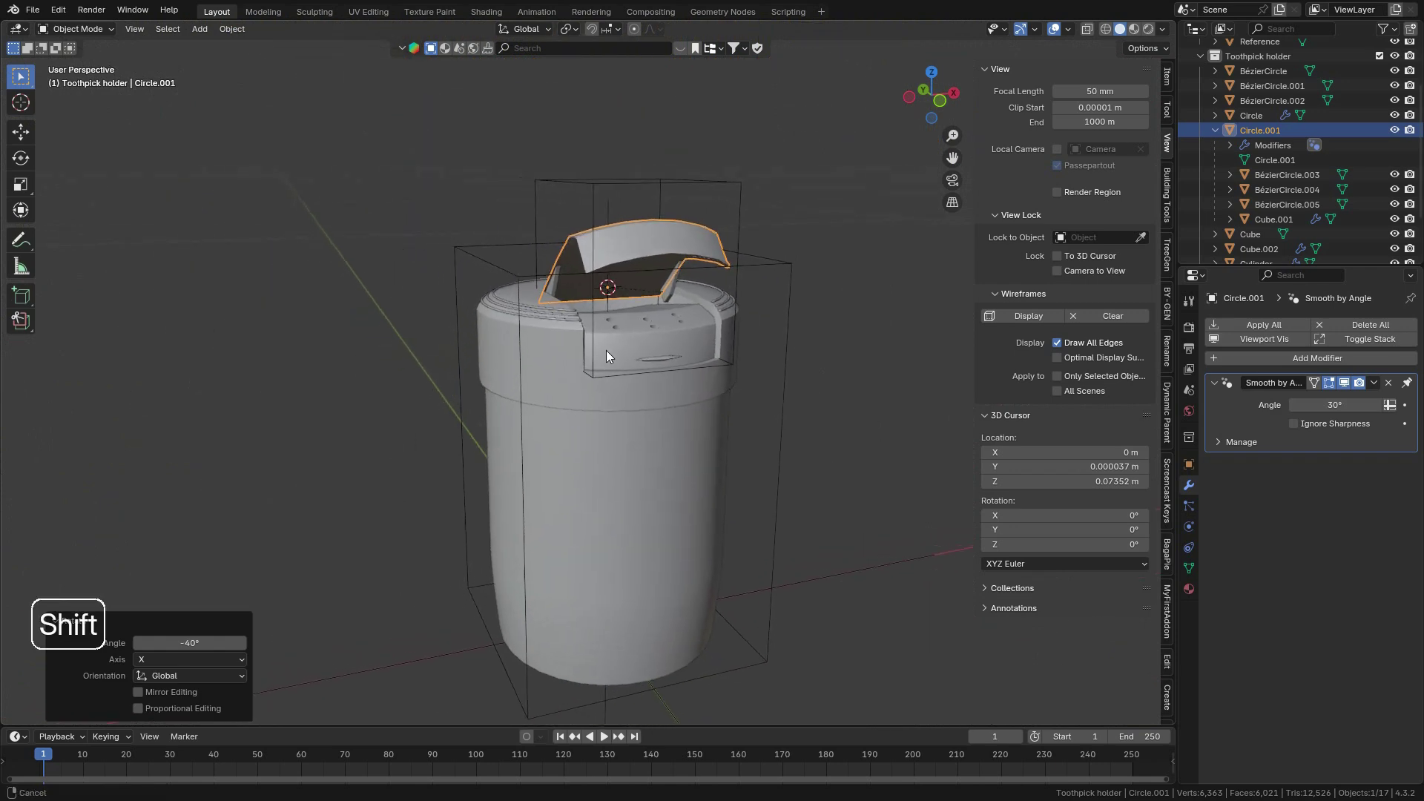
{"action": "scroll", "coordinate": [593, 344], "scroll_direction": "up", "scroll_amount": 4}
{"action": "scroll", "coordinate": [626, 405], "scroll_direction": "up", "scroll_amount": 5}
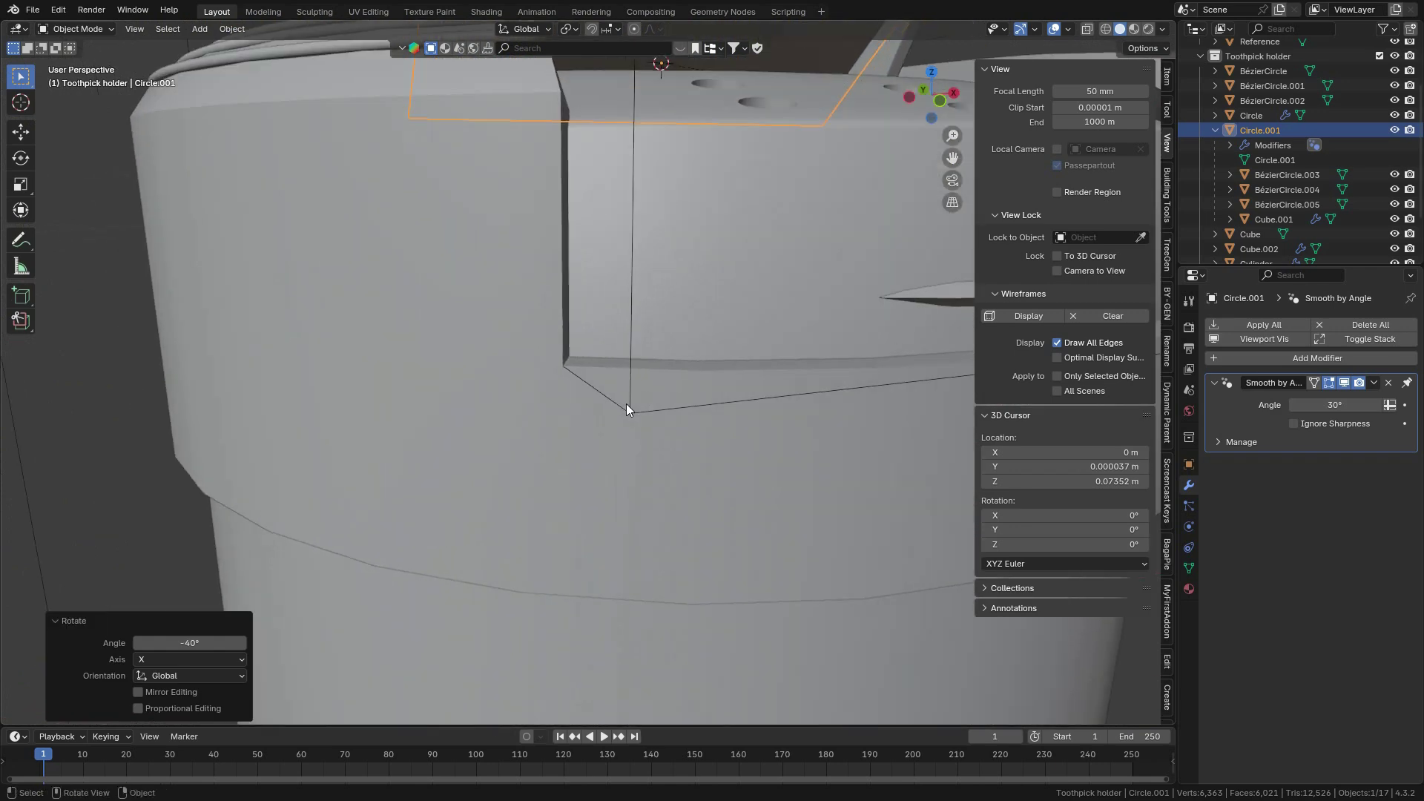
{"action": "scroll", "coordinate": [626, 405], "scroll_direction": "down", "scroll_amount": 7}
{"action": "scroll", "coordinate": [638, 407], "scroll_direction": "up", "scroll_amount": 2}
{"action": "scroll", "coordinate": [648, 407], "scroll_direction": "up", "scroll_amount": 6}
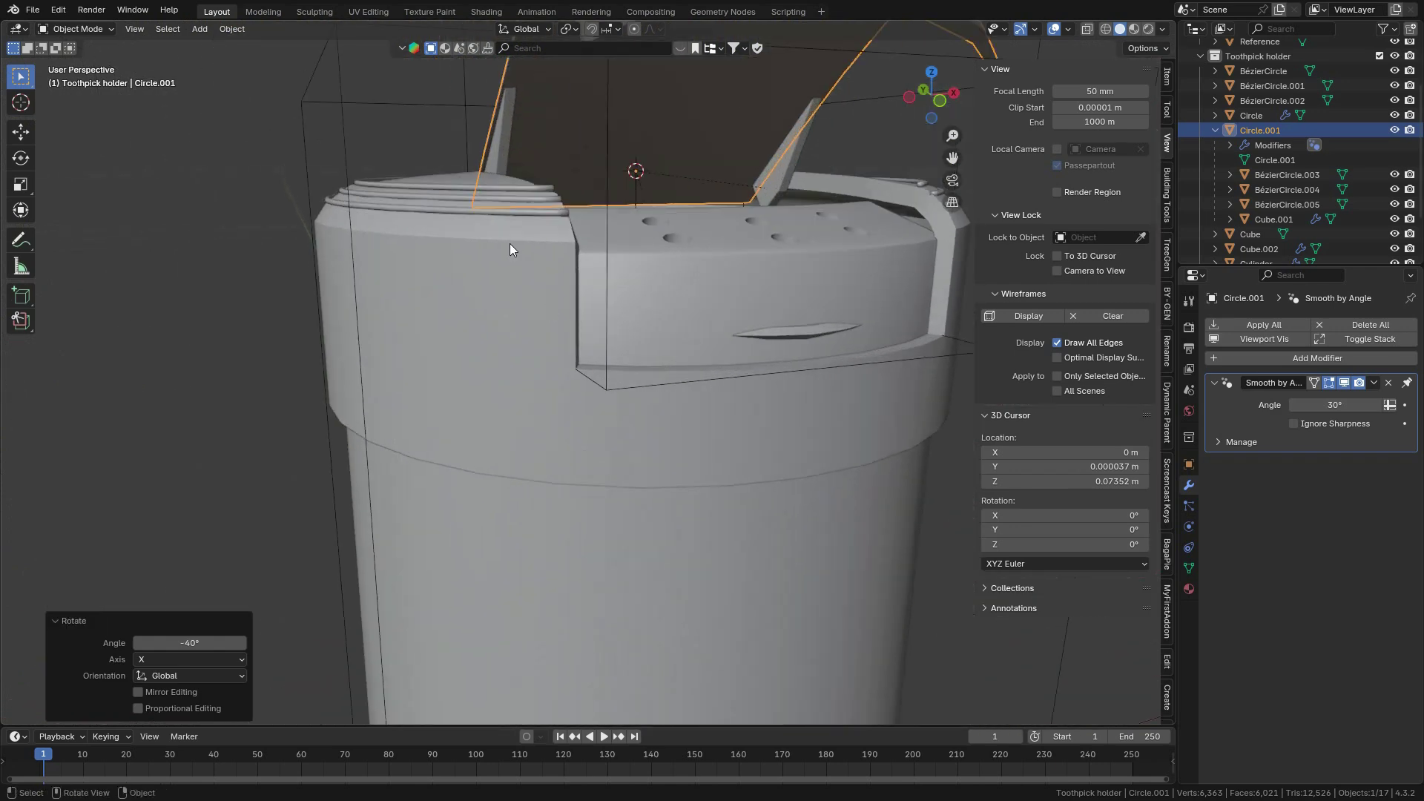
{"action": "scroll", "coordinate": [613, 310], "scroll_direction": "down", "scroll_amount": 7}
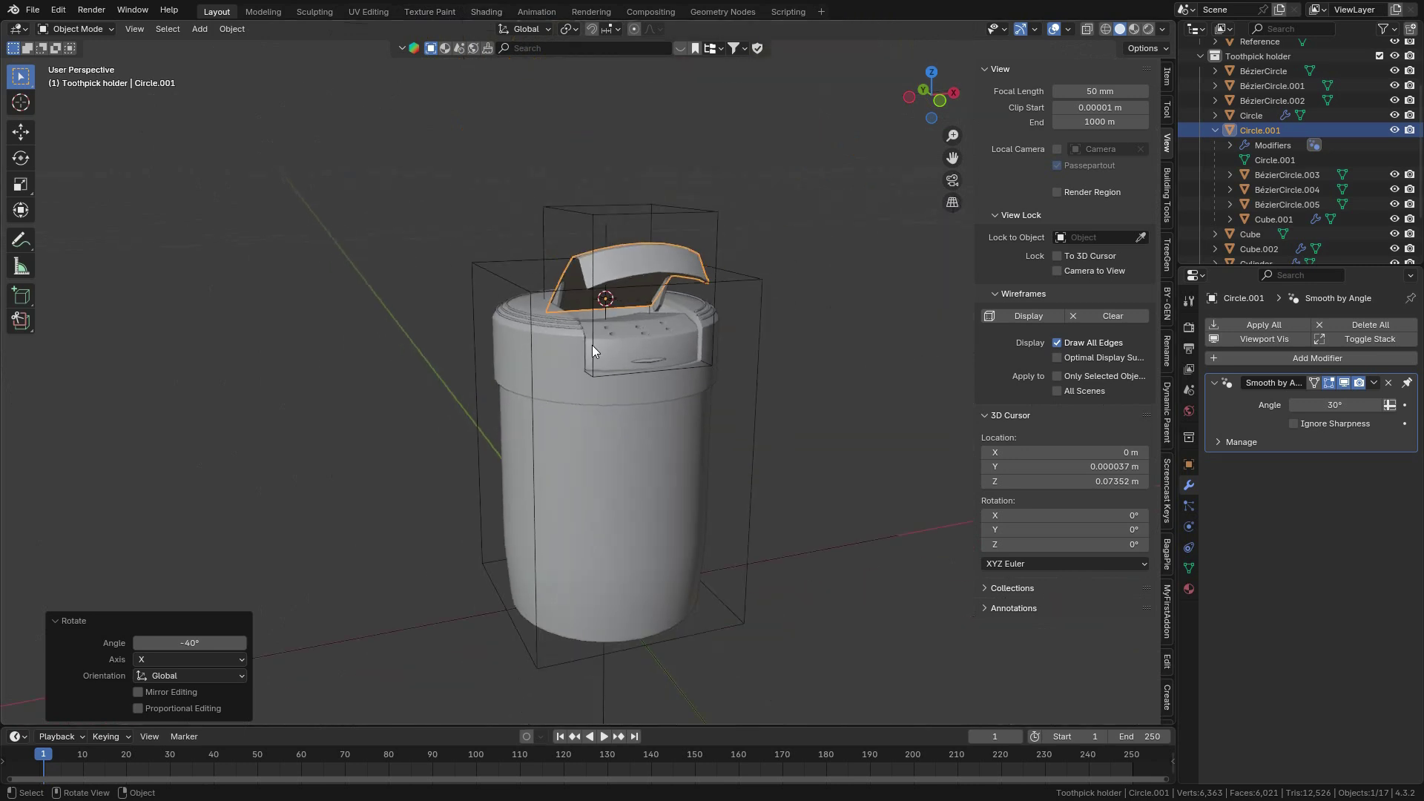
{"action": "scroll", "coordinate": [480, 198], "scroll_direction": "up", "scroll_amount": 4}
Switch to the Shading workspace, frame the toothpick holder and select its body.
{"action": "left_click", "coordinate": [487, 12]}
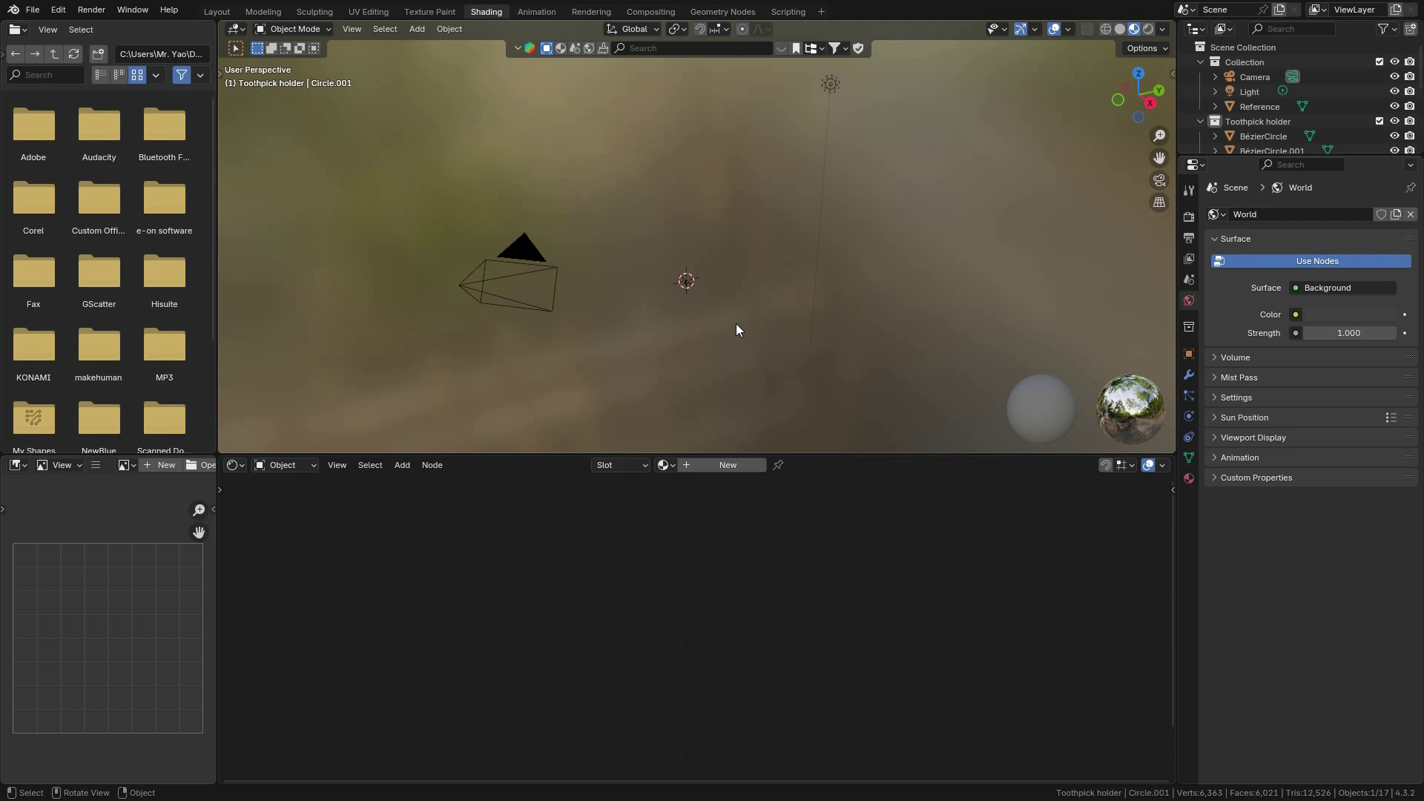
{"action": "scroll", "coordinate": [737, 329], "scroll_direction": "up", "scroll_amount": 5}
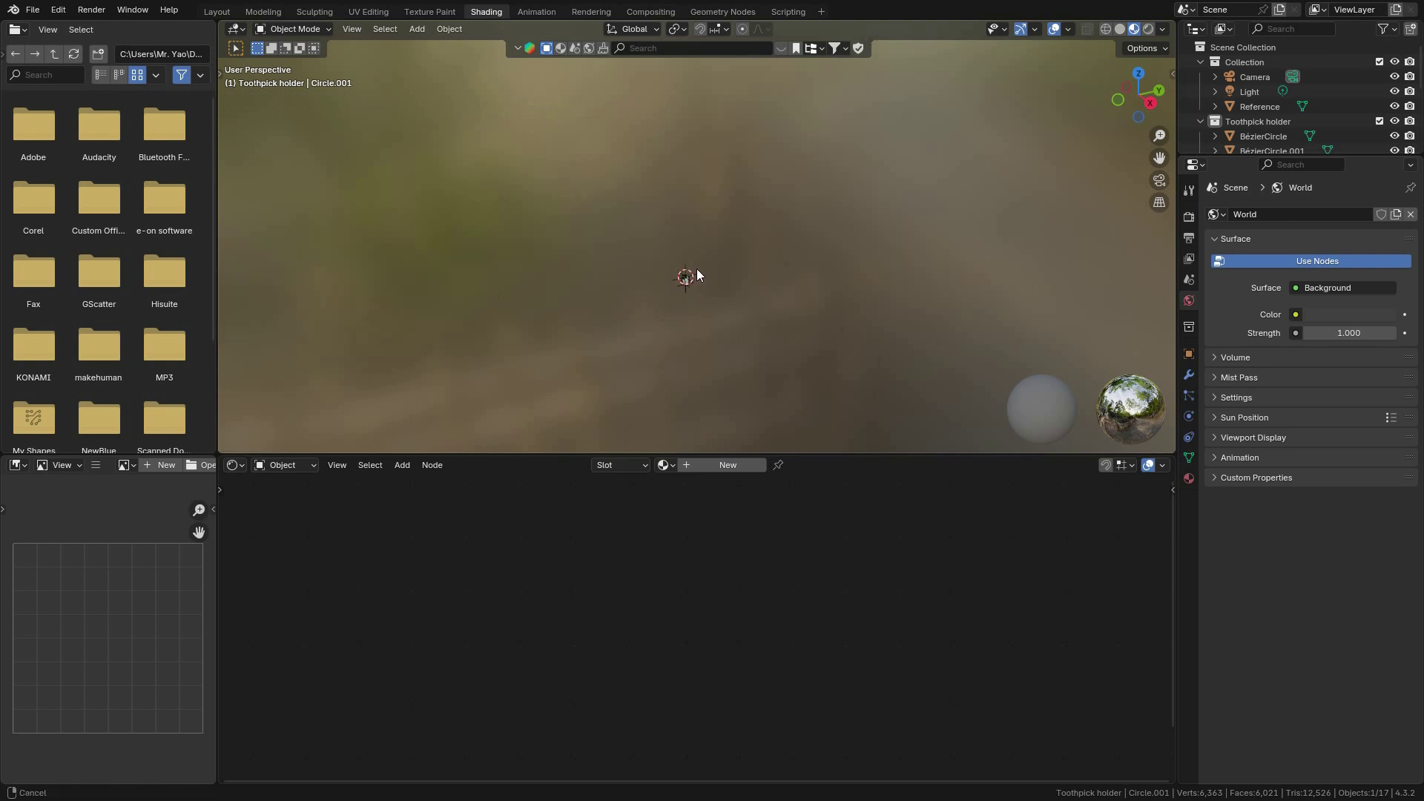
{"action": "scroll", "coordinate": [673, 349], "scroll_direction": "up", "scroll_amount": 5}
{"action": "middle_click_drag", "start_coordinate": [662, 361], "coordinate": [710, 129], "text": "shift"}
{"action": "scroll", "coordinate": [712, 132], "scroll_direction": "up", "scroll_amount": 3}
{"action": "left_click", "coordinate": [675, 261]}
{"action": "middle_click_drag", "start_coordinate": [621, 248], "coordinate": [998, 182]}
{"action": "scroll", "coordinate": [692, 246], "scroll_direction": "up", "scroll_amount": 3}
{"action": "scroll", "coordinate": [724, 291], "scroll_direction": "up", "scroll_amount": 3}
{"action": "scroll", "coordinate": [829, 170], "scroll_direction": "down", "scroll_amount": 5}
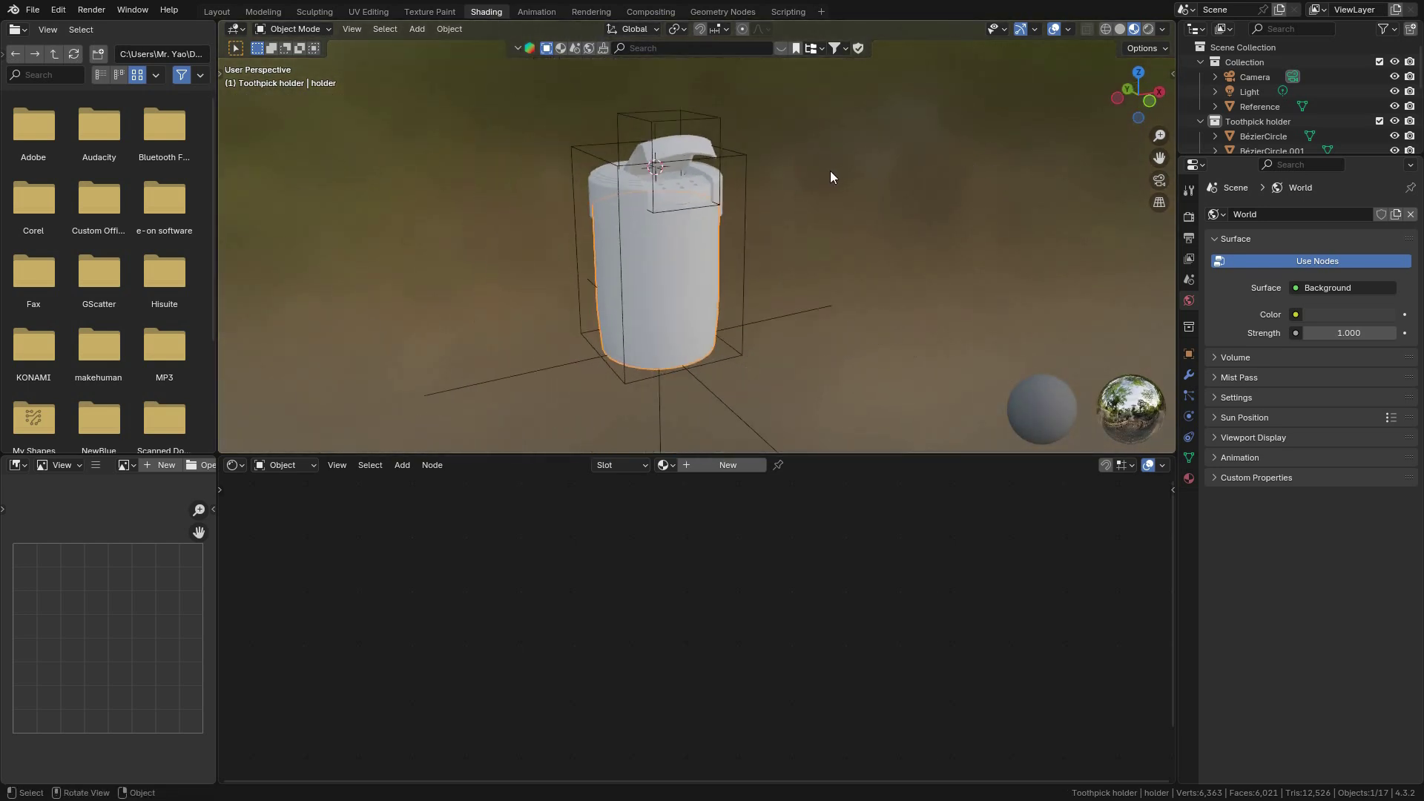
{"action": "scroll", "coordinate": [856, 215], "scroll_direction": "up", "scroll_amount": 2}
{"action": "scroll", "coordinate": [813, 221], "scroll_direction": "up", "scroll_amount": 4}
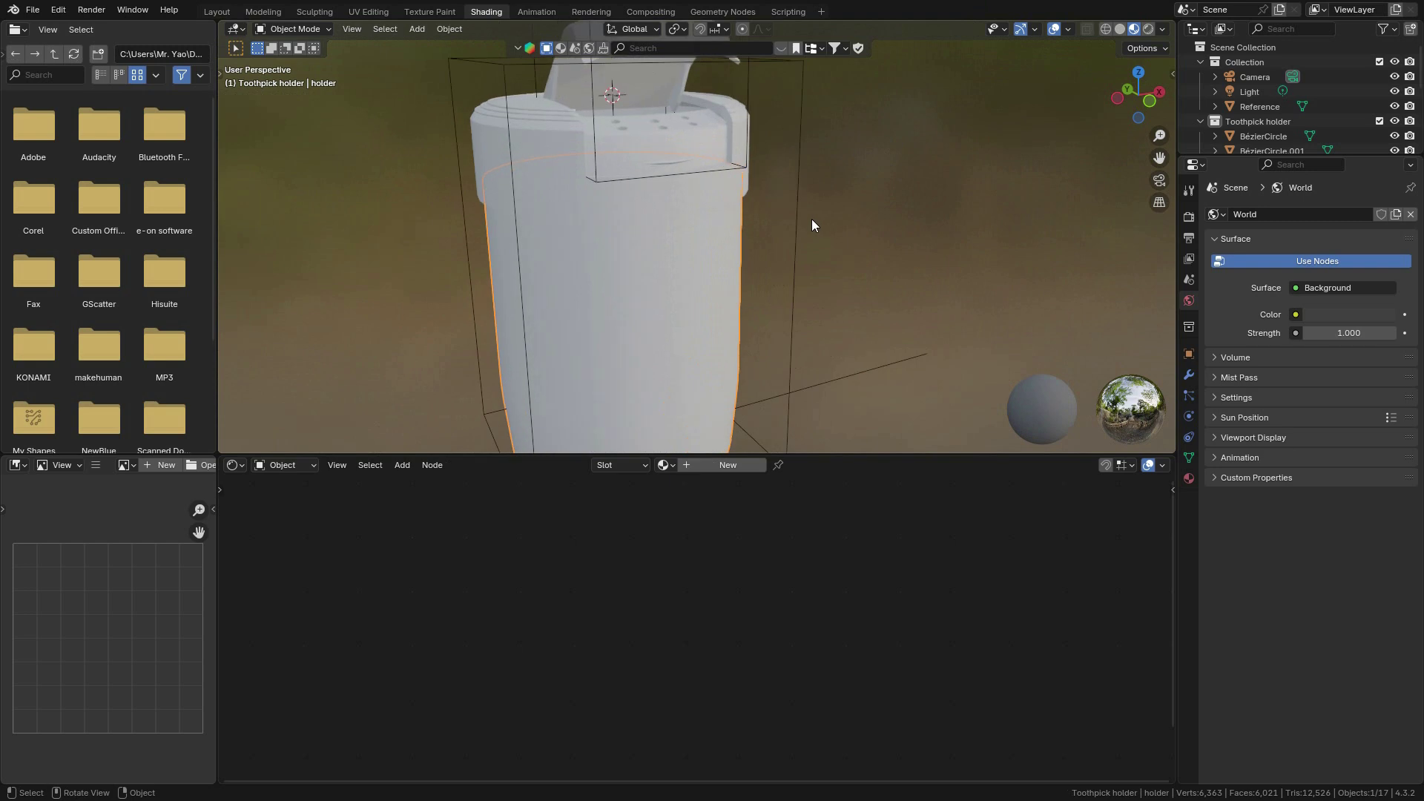
{"action": "scroll", "coordinate": [789, 222], "scroll_direction": "down", "scroll_amount": 4}
{"action": "scroll", "coordinate": [791, 225], "scroll_direction": "up", "scroll_amount": 2}
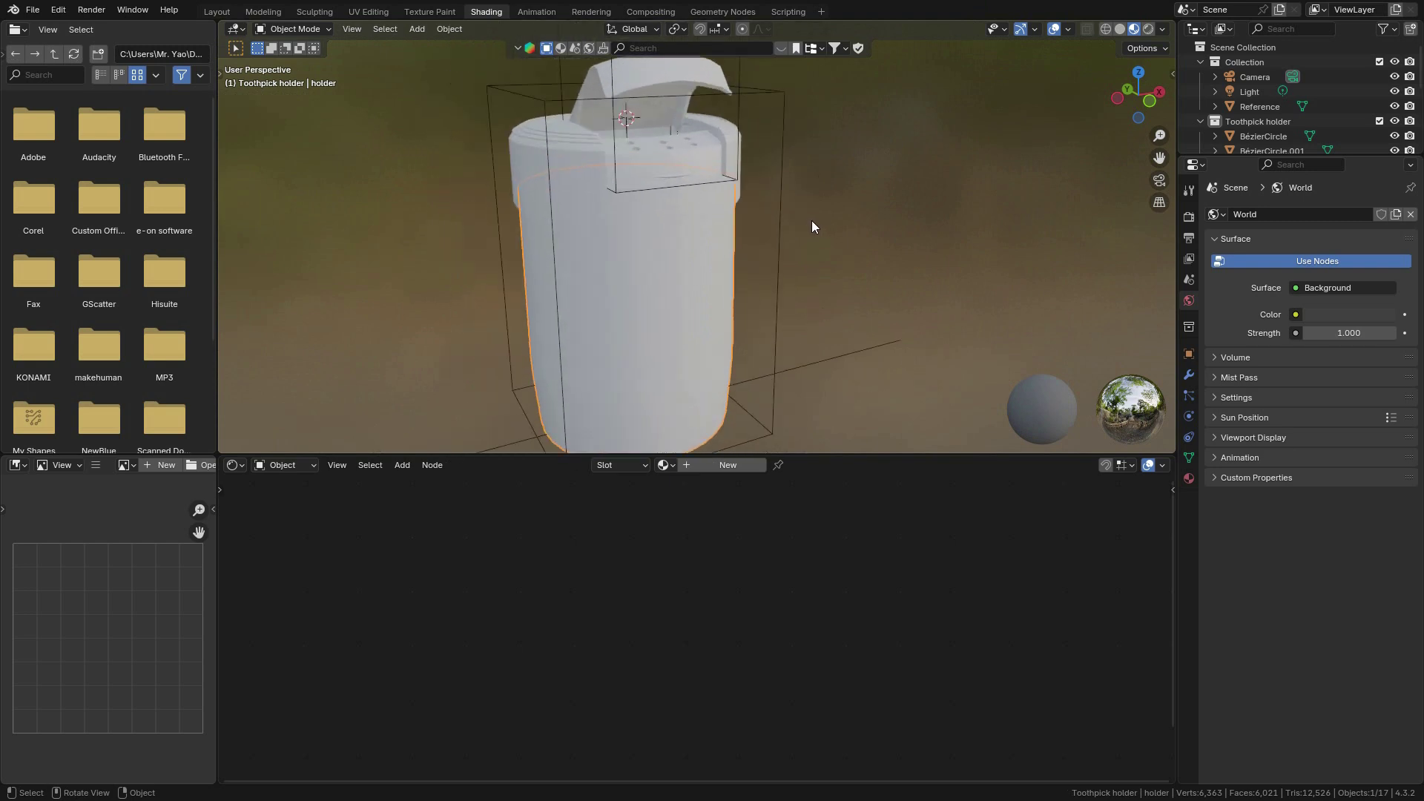
Set the render engine to Cycles and display the model in Rendered viewport shading.
{"action": "left_click", "coordinate": [1188, 217]}
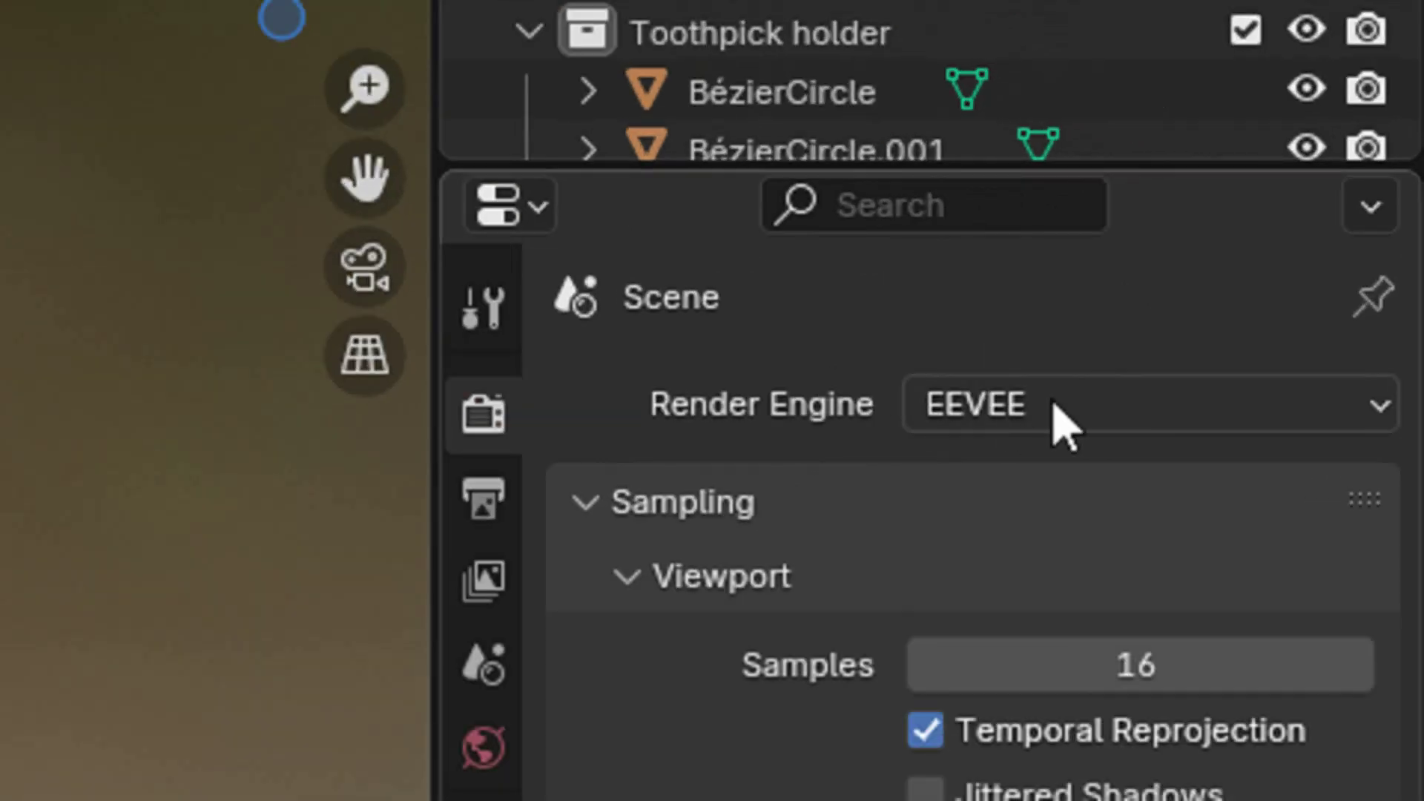
{"action": "left_click", "coordinate": [1330, 214]}
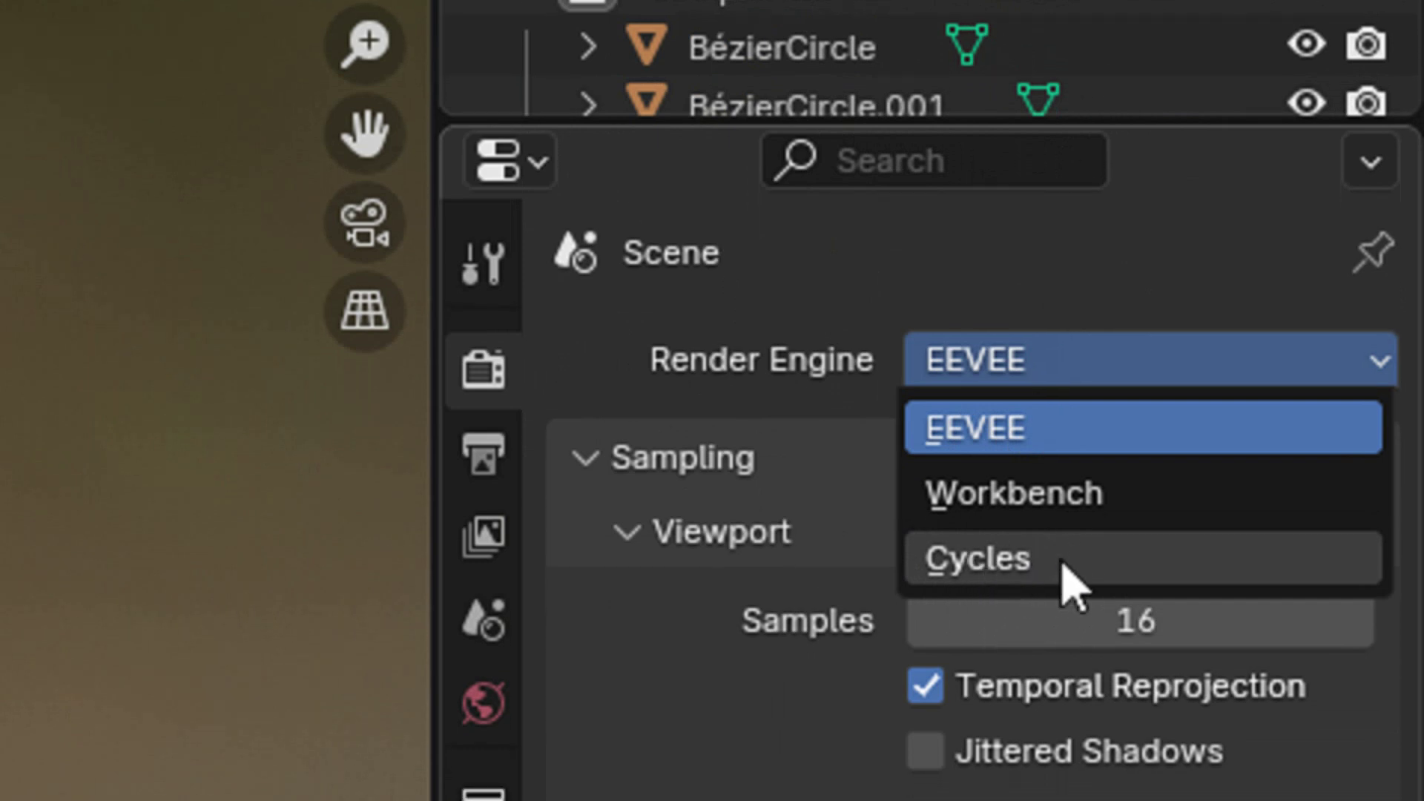
{"action": "left_click", "coordinate": [1038, 555]}
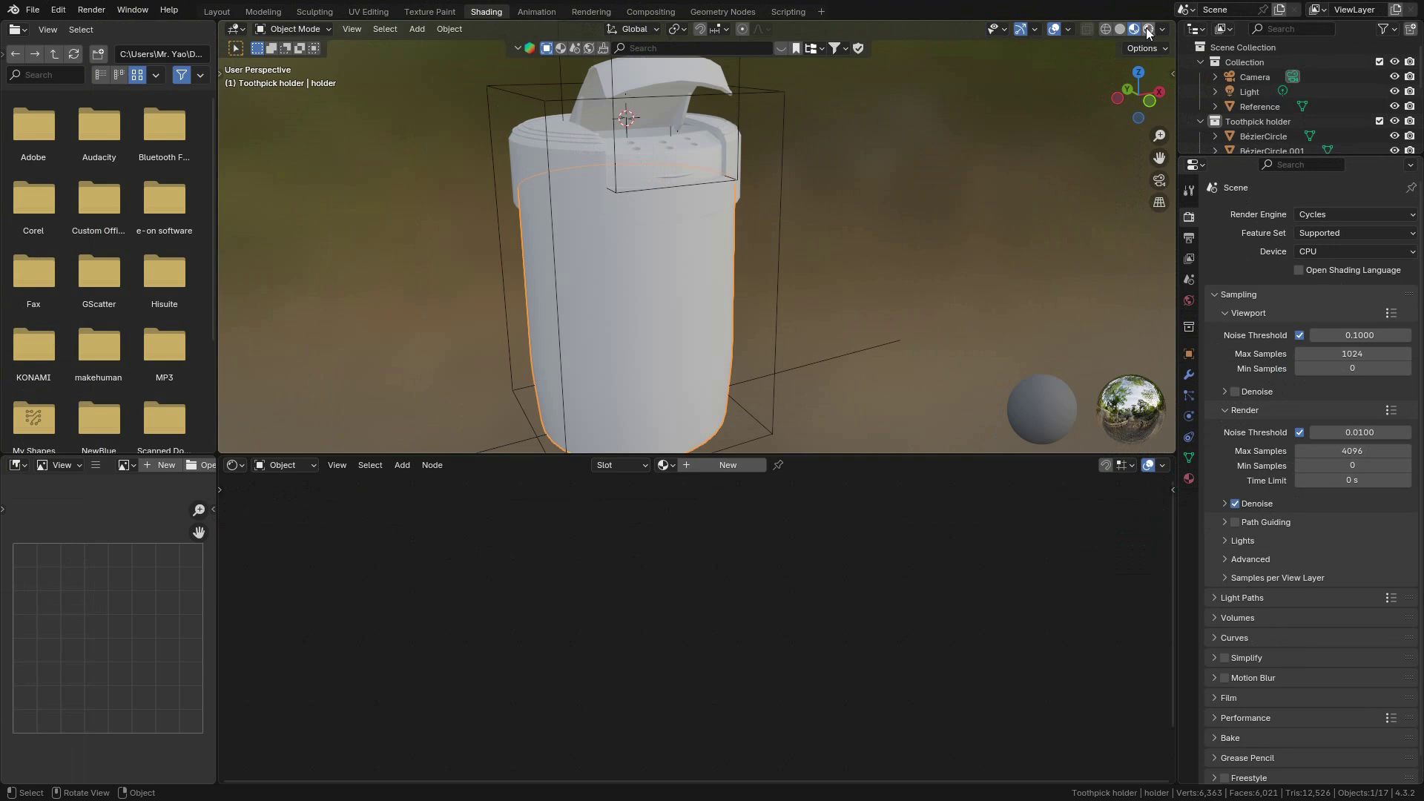
{"action": "left_click", "coordinate": [1147, 28]}
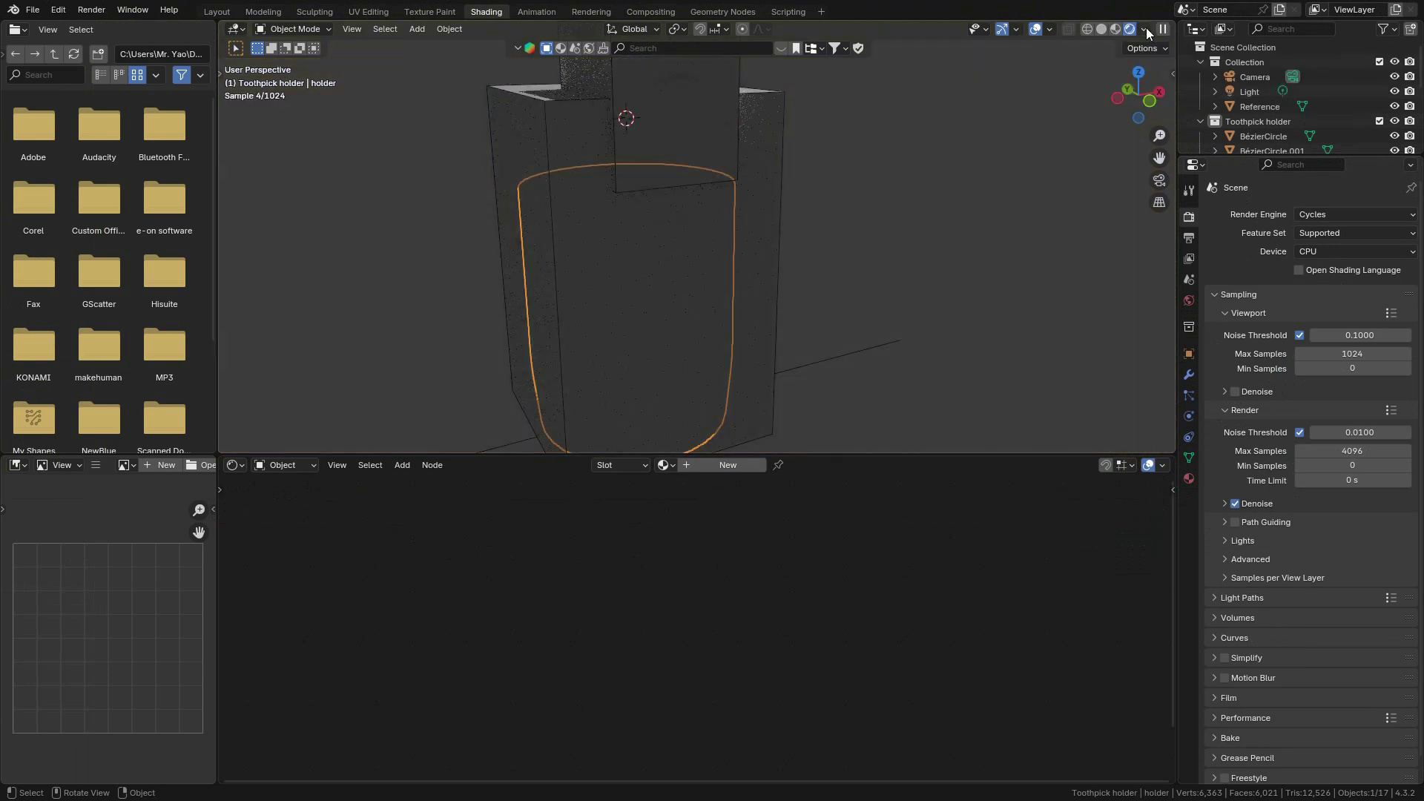
{"action": "scroll", "coordinate": [828, 163], "scroll_direction": "down", "scroll_amount": 3}
{"action": "middle_click_drag", "start_coordinate": [828, 164], "coordinate": [756, 173]}
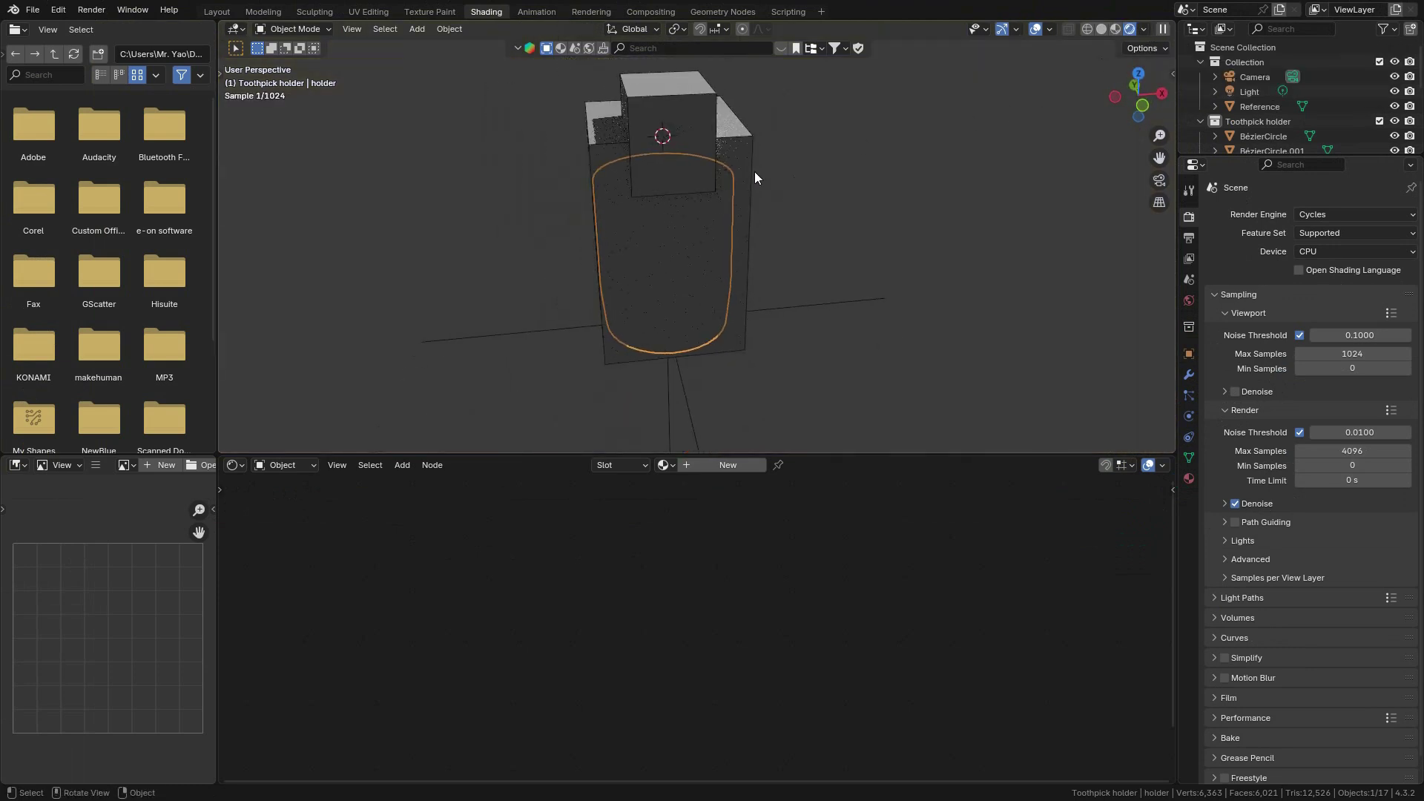
Return to the Layout workspace and set its viewport to Rendered shading.
{"action": "left_click", "coordinate": [224, 13]}
{"action": "scroll", "coordinate": [790, 207], "scroll_direction": "down", "scroll_amount": 2}
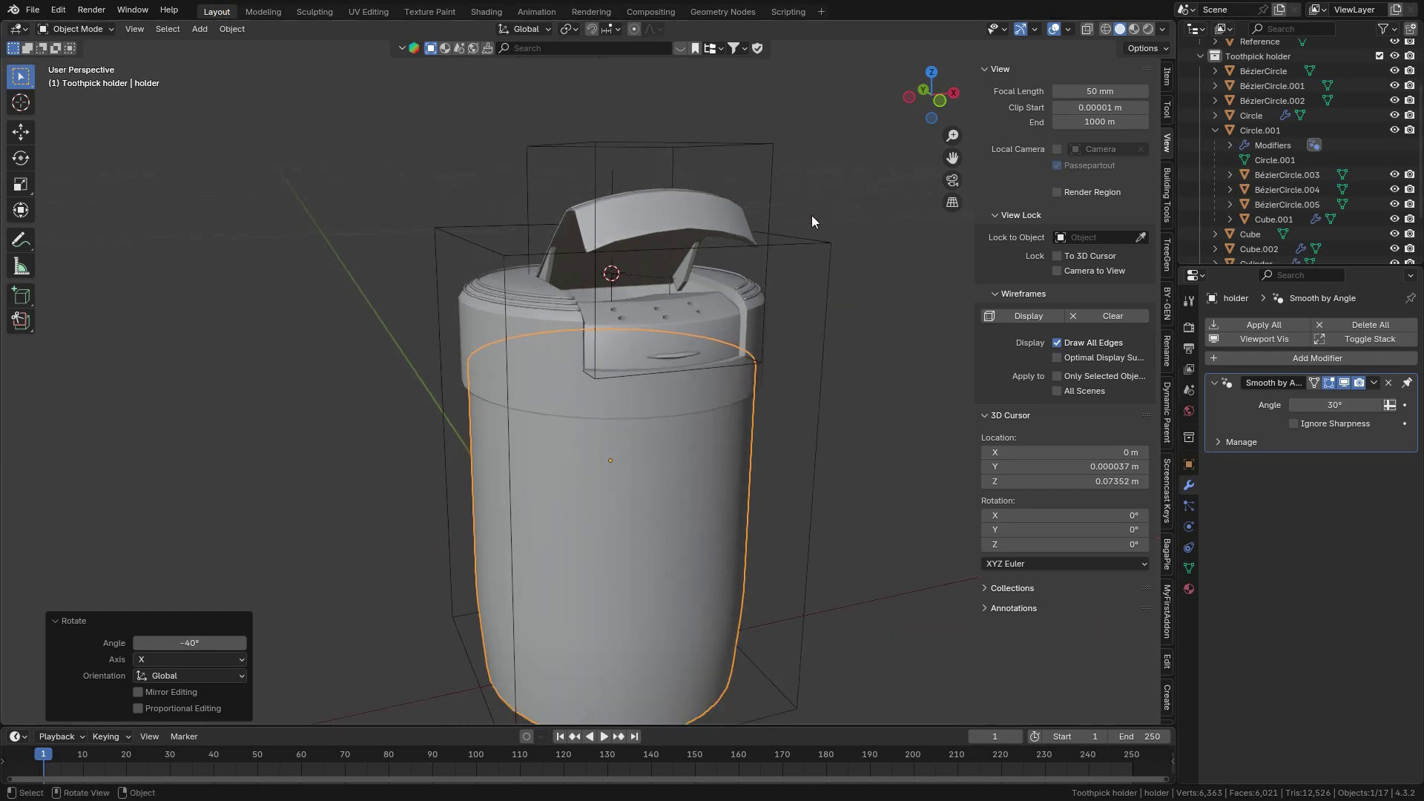
{"action": "left_click", "coordinate": [1150, 30]}
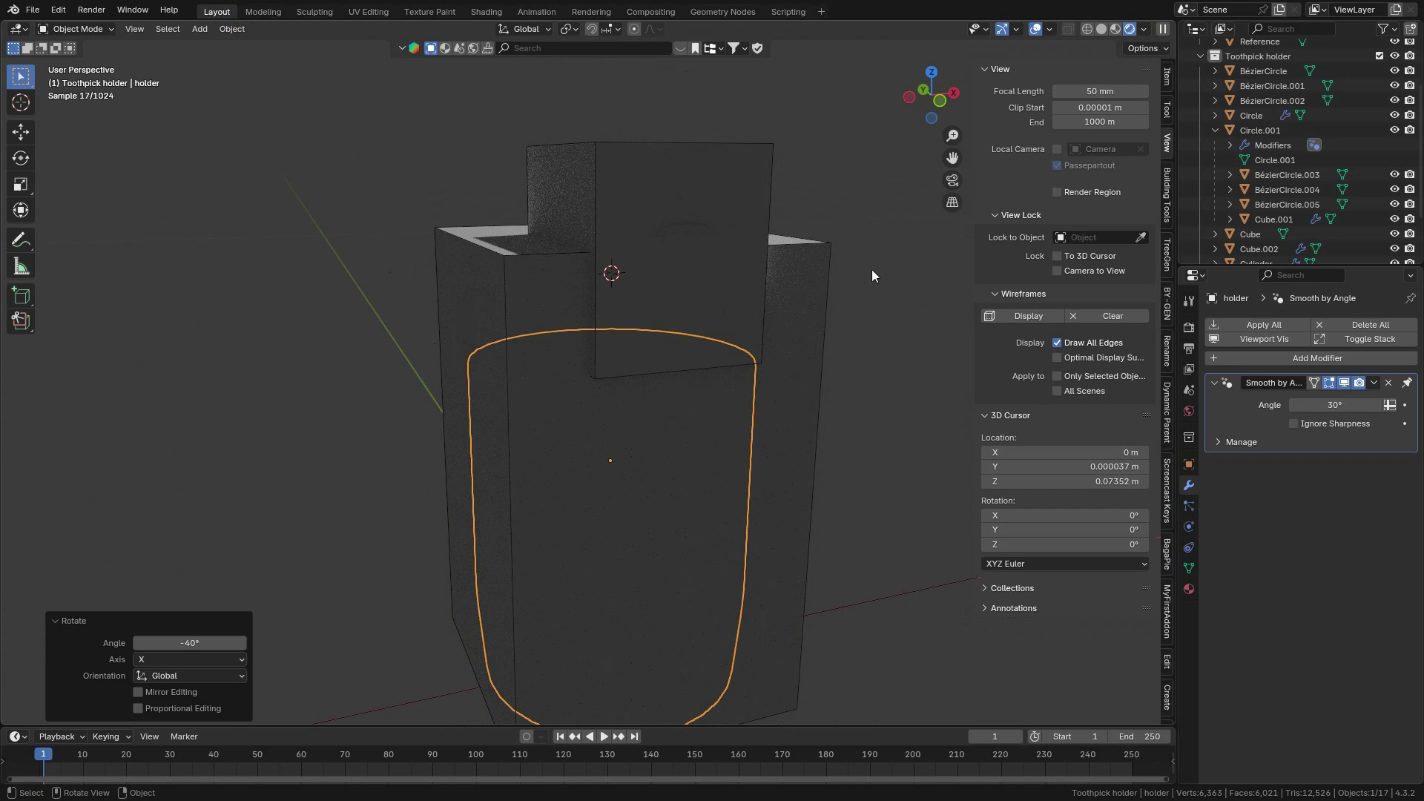
Enable the outliner's viewport-disable toggles and hide the Cube cutter around the flap.
{"action": "left_click", "coordinate": [608, 182]}
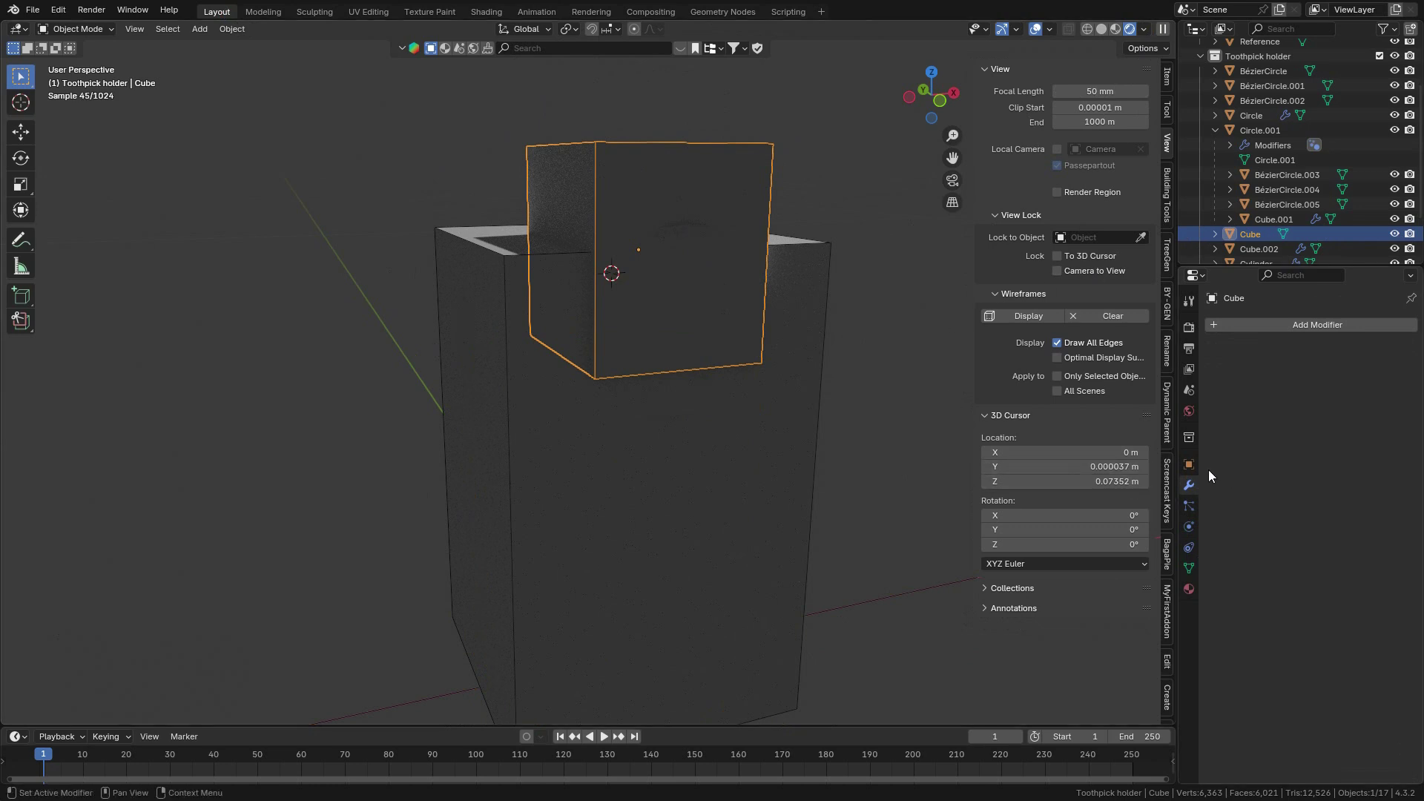
{"action": "left_click", "coordinate": [1385, 29]}
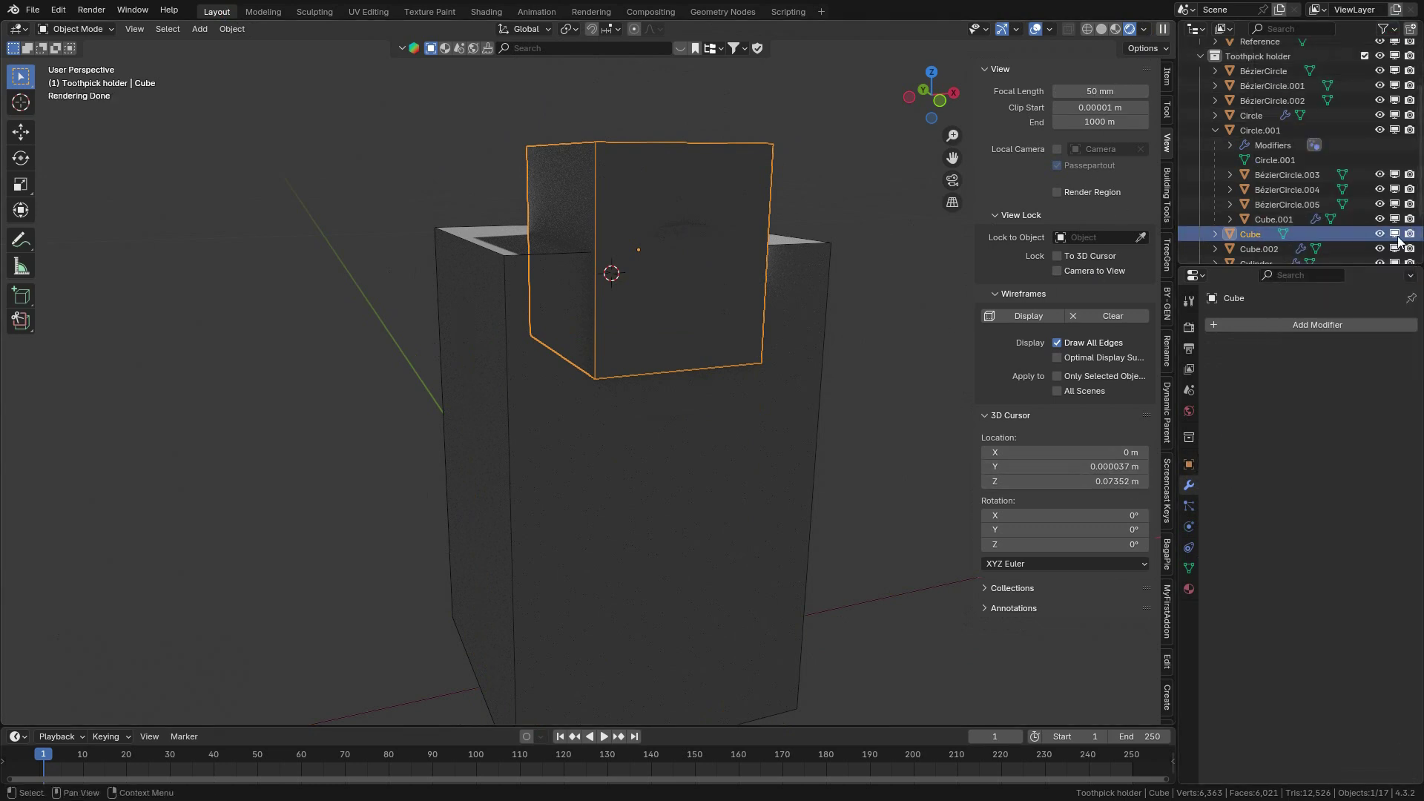
{"action": "left_click", "coordinate": [1380, 234]}
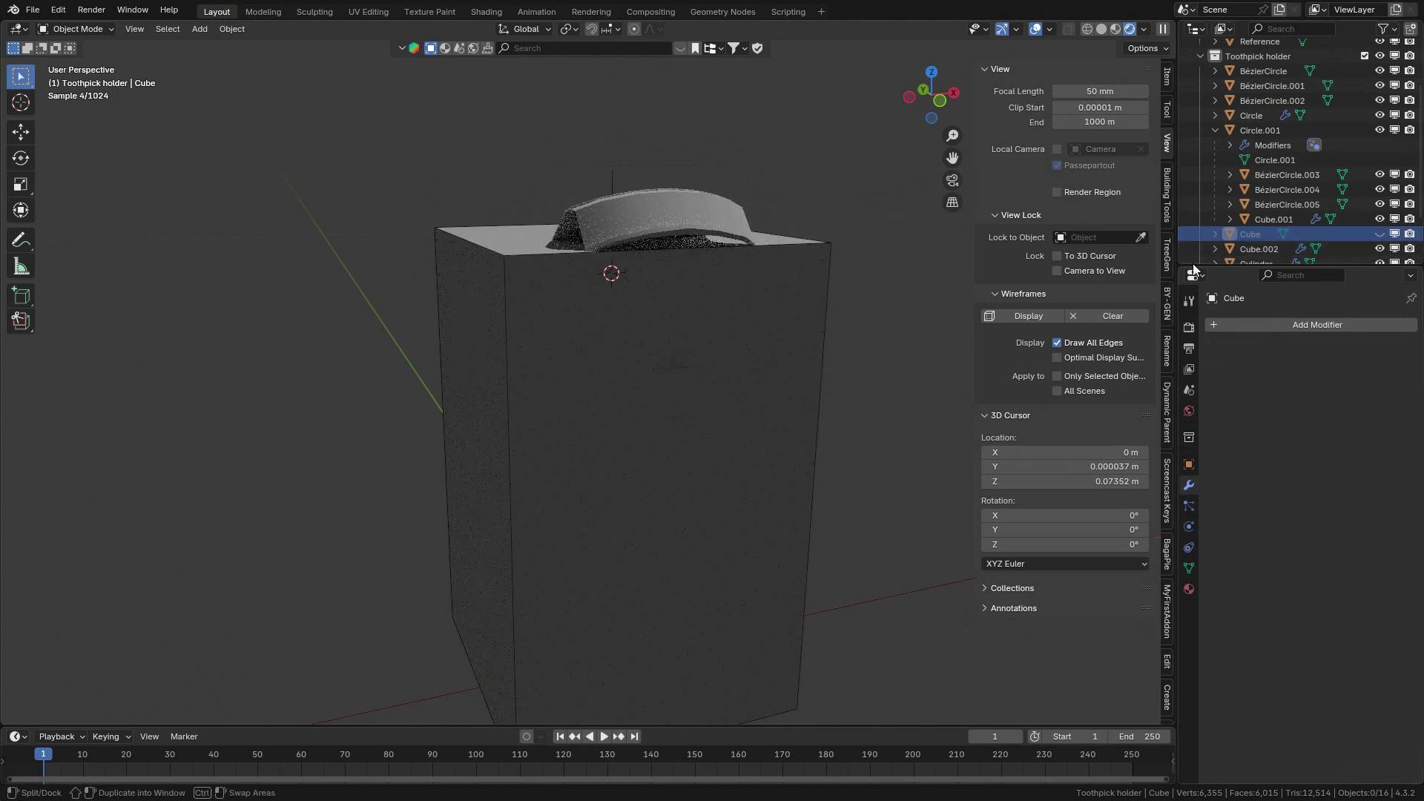
Select the large Reference box surrounding the holder and hide it in the viewport.
{"action": "left_click", "coordinate": [766, 341]}
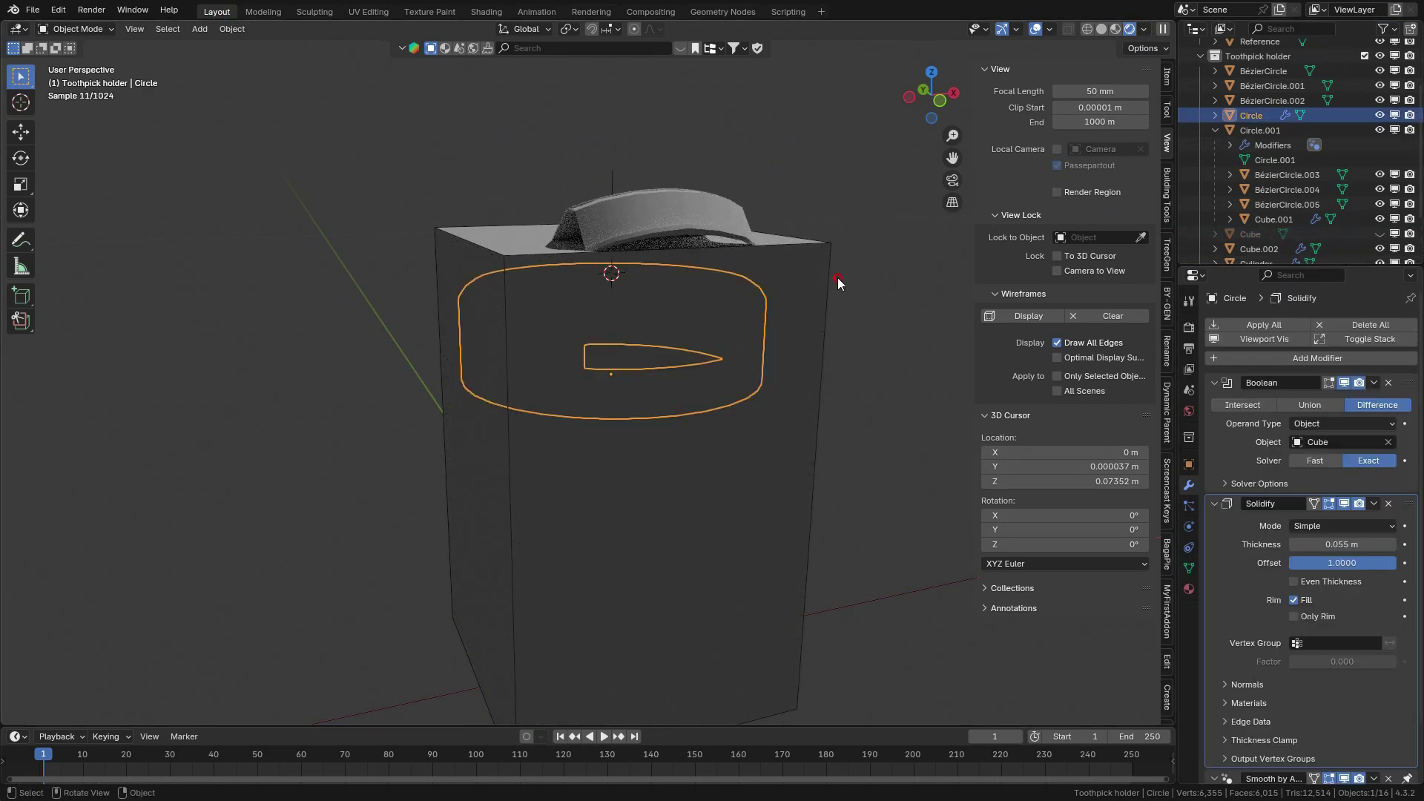
{"action": "left_click", "coordinate": [830, 253]}
{"action": "scroll", "coordinate": [1338, 109], "scroll_direction": "up", "scroll_amount": 4}
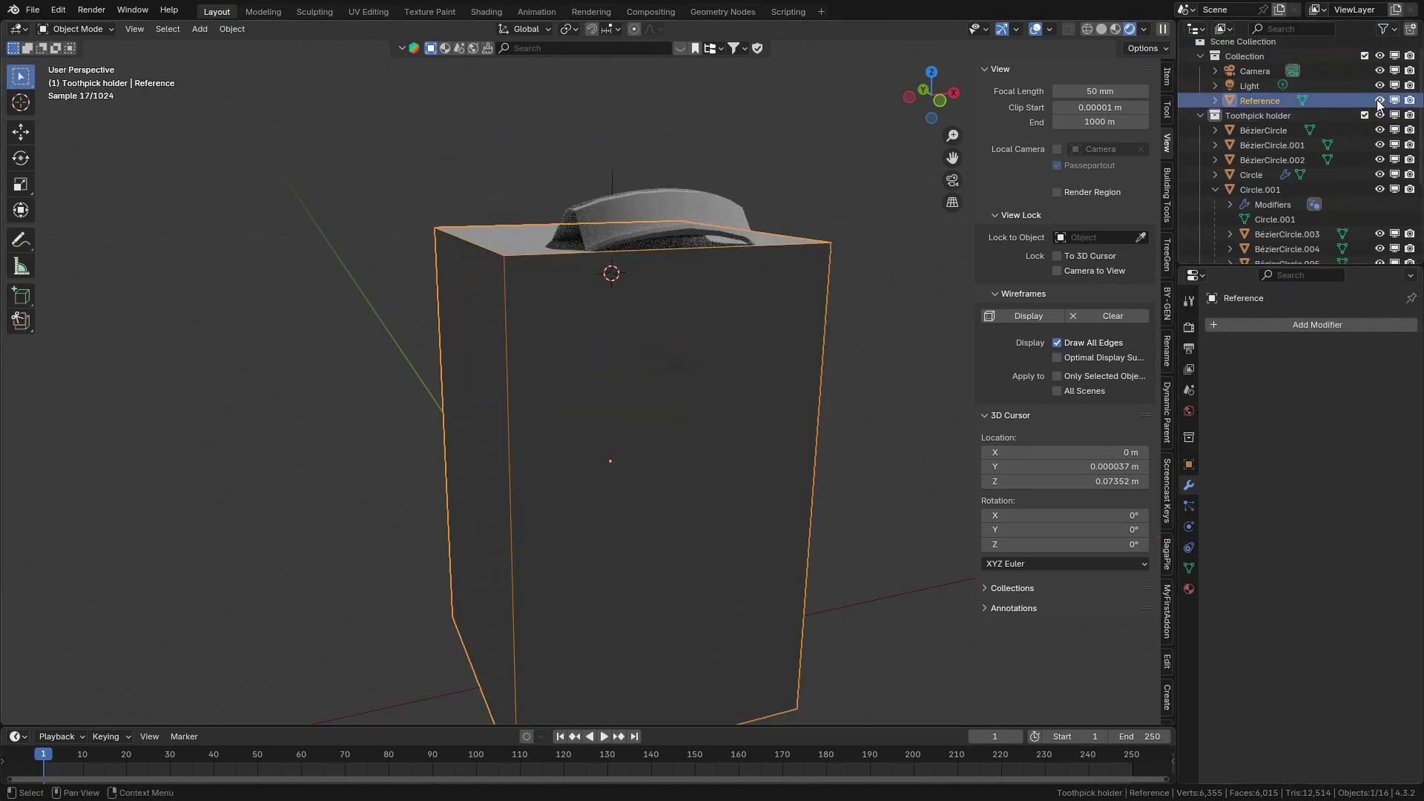
{"action": "left_click", "coordinate": [1380, 101]}
Brighten the world background color to a light grey so the holder is evenly lit.
{"action": "mouse_move", "coordinate": [666, 319]}
{"action": "middle_mouse_down"}
{"action": "mouse_move", "coordinate": [725, 388]}
{"action": "mouse_move", "coordinate": [705, 350]}
{"action": "mouse_move", "coordinate": [744, 349]}
{"action": "mouse_move", "coordinate": [620, 282]}
{"action": "mouse_move", "coordinate": [658, 296]}
{"action": "mouse_move", "coordinate": [639, 318]}
{"action": "middle_mouse_up"}
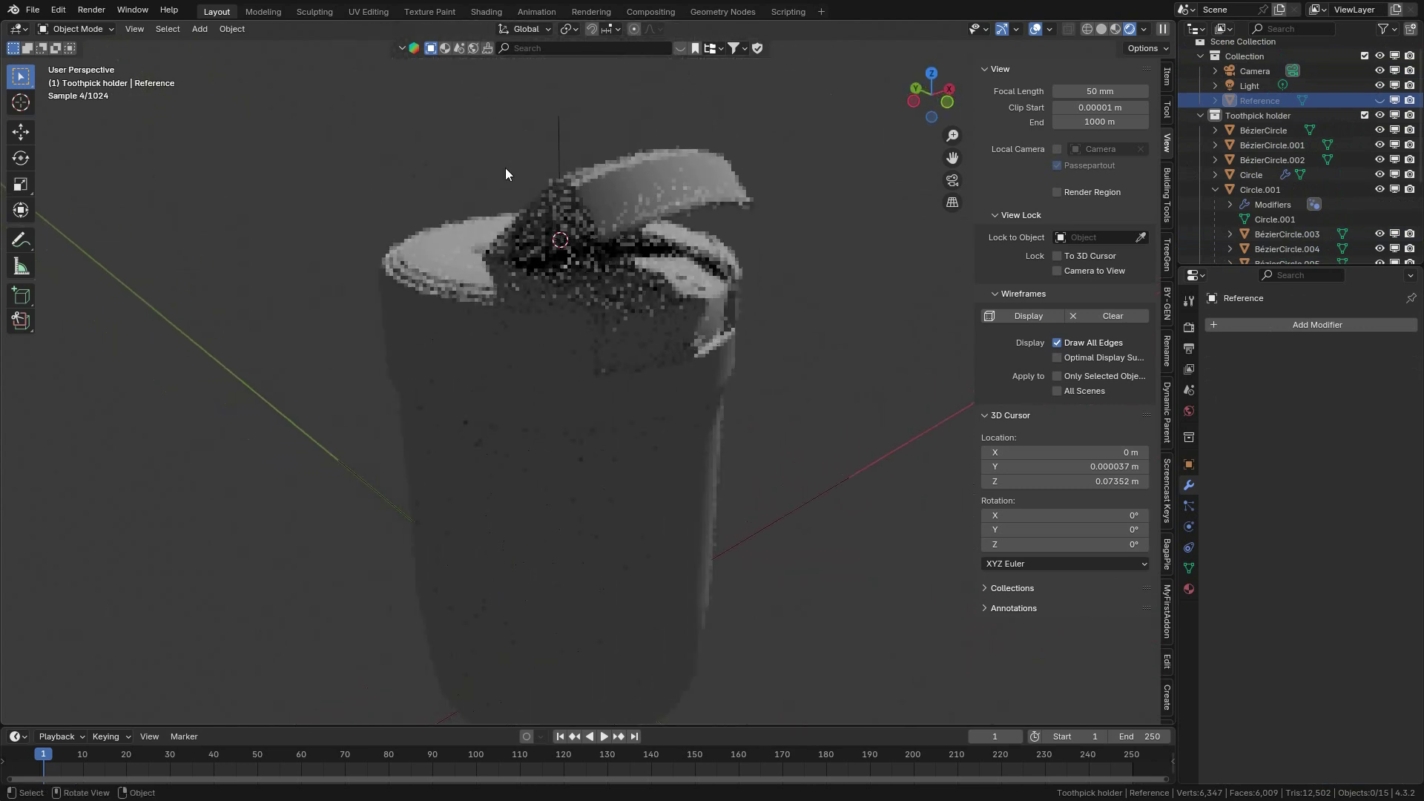
{"action": "middle_click_drag", "start_coordinate": [505, 173], "coordinate": [816, 383]}
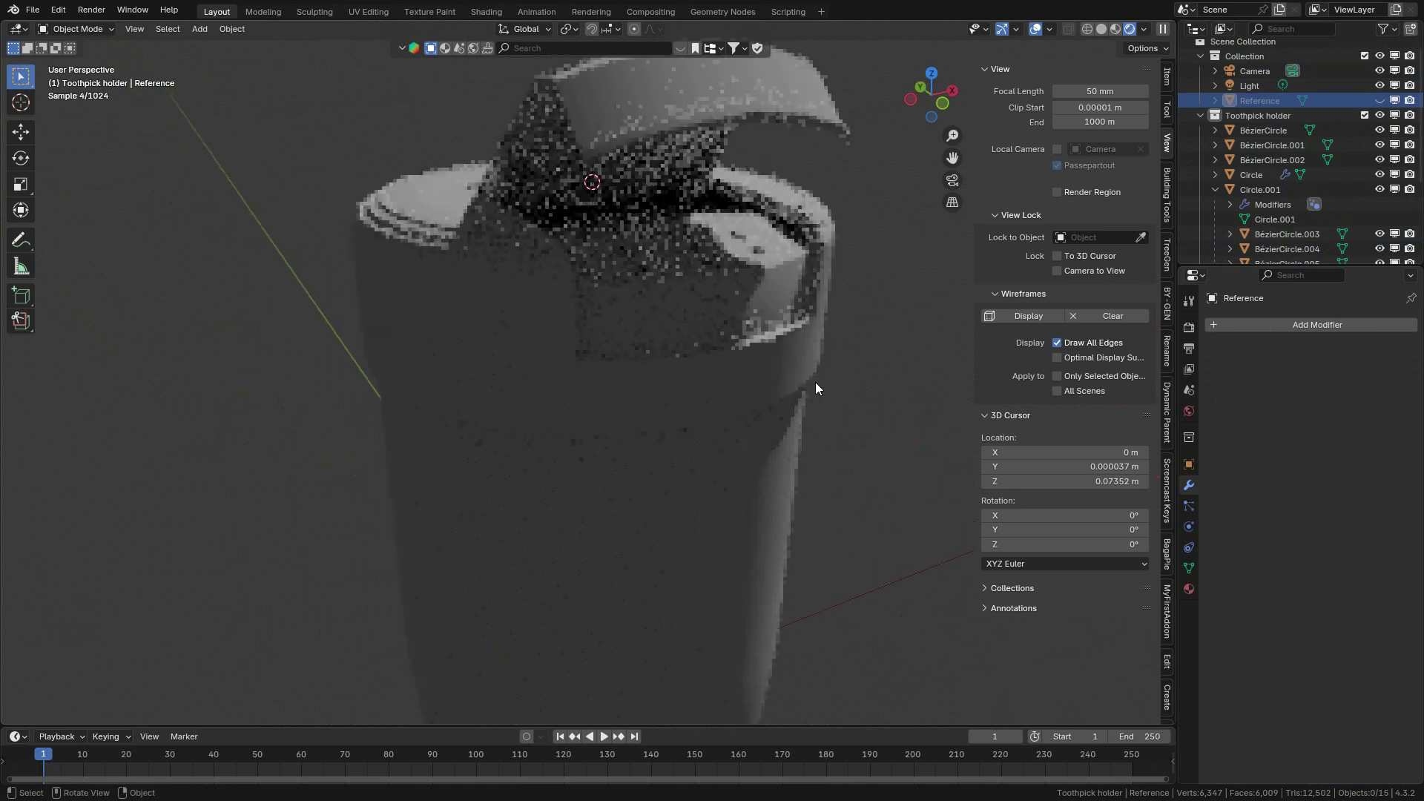
{"action": "left_click", "coordinate": [1189, 411]}
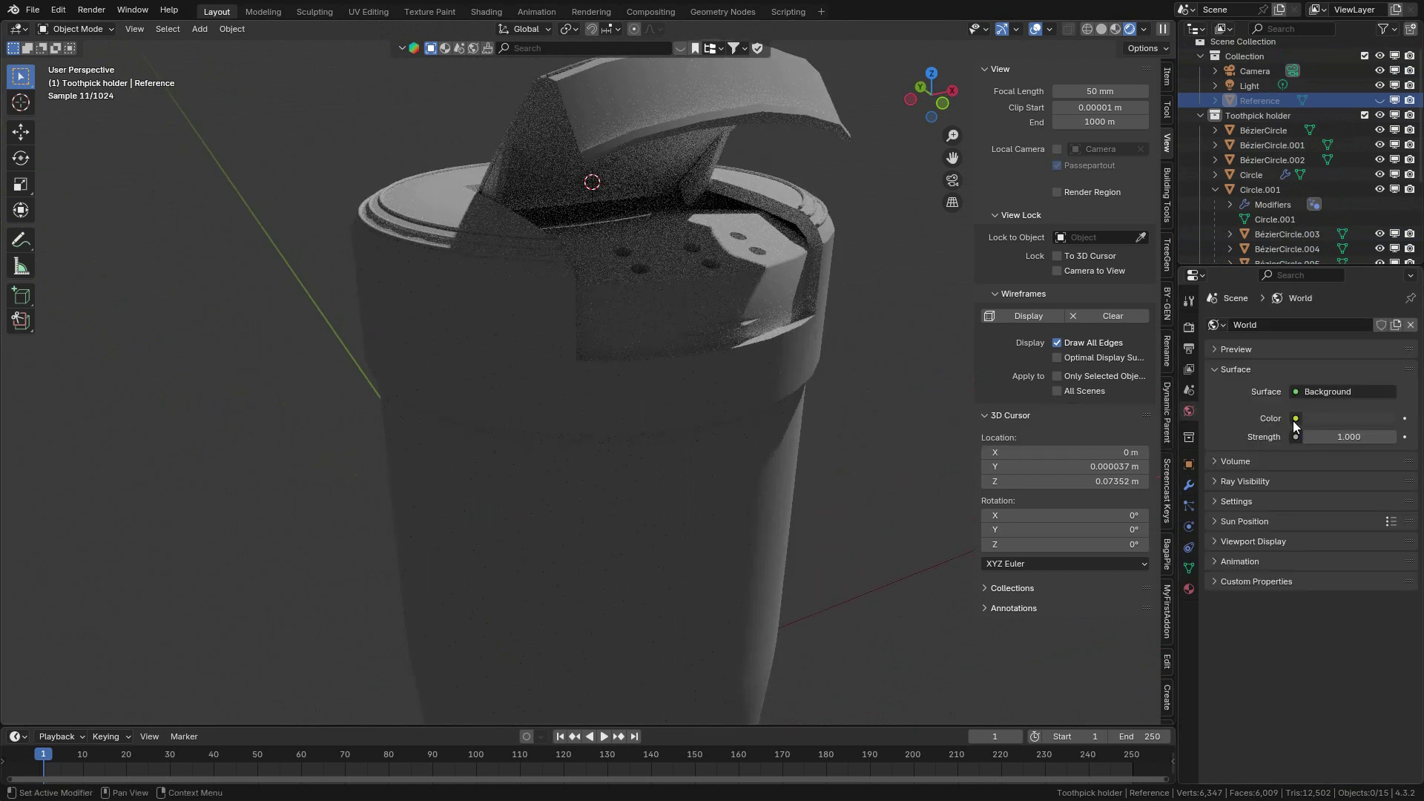
{"action": "scroll", "coordinate": [672, 297], "scroll_direction": "down", "scroll_amount": 5}
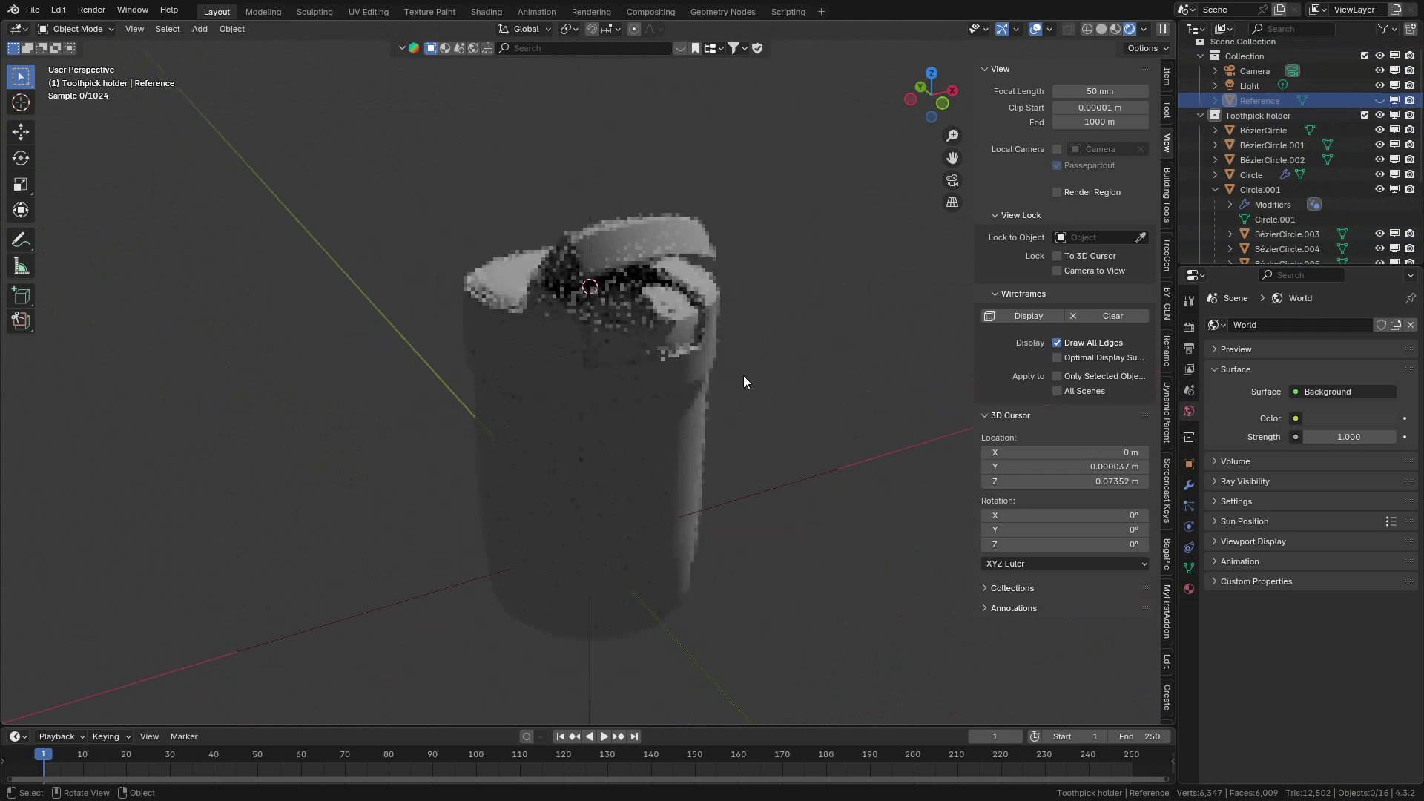
{"action": "left_click", "coordinate": [1382, 418]}
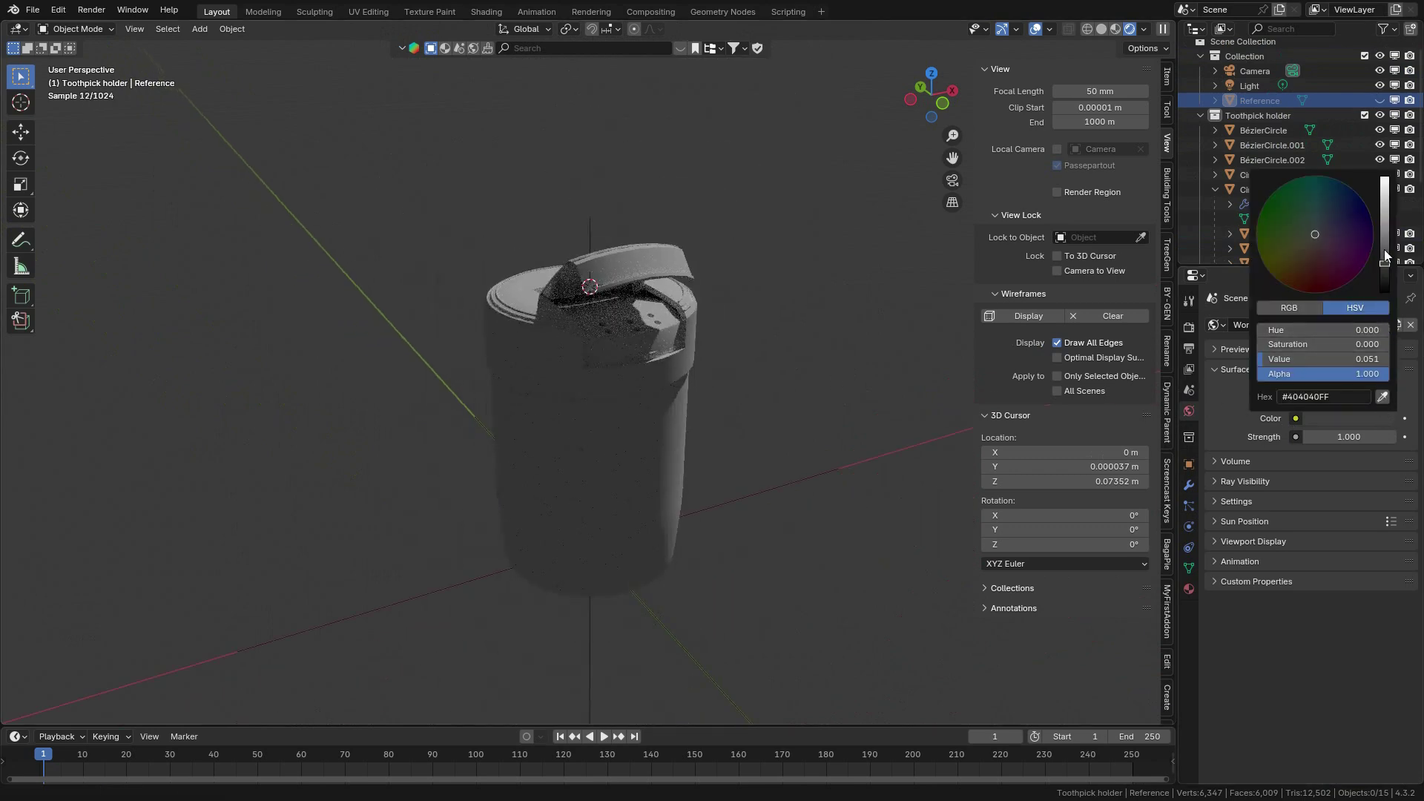
{"action": "left_click_drag", "start_coordinate": [1384, 256], "coordinate": [1384, 220]}
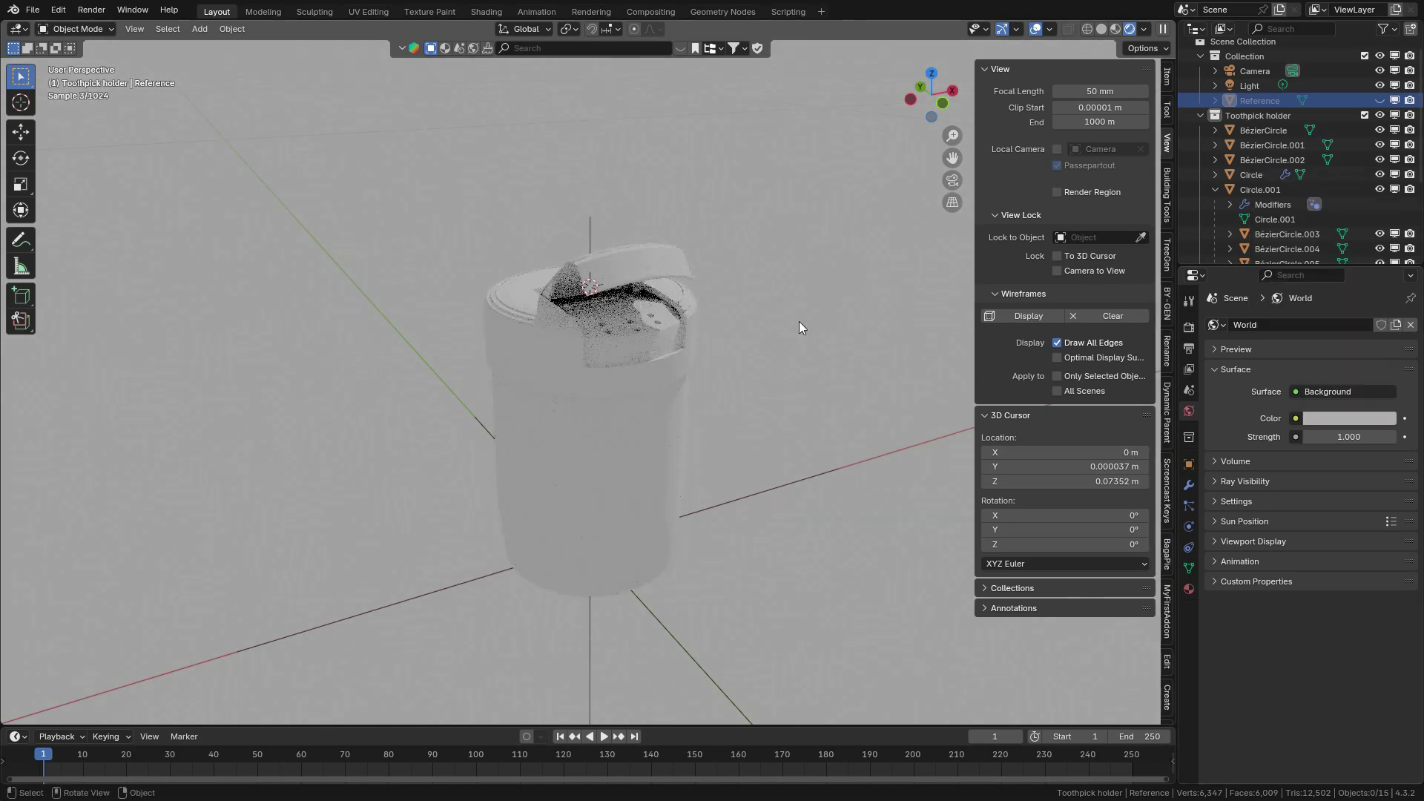
{"action": "scroll", "coordinate": [777, 370], "scroll_direction": "up", "scroll_amount": 4}
{"action": "middle_click_drag", "start_coordinate": [778, 371], "coordinate": [731, 149]}
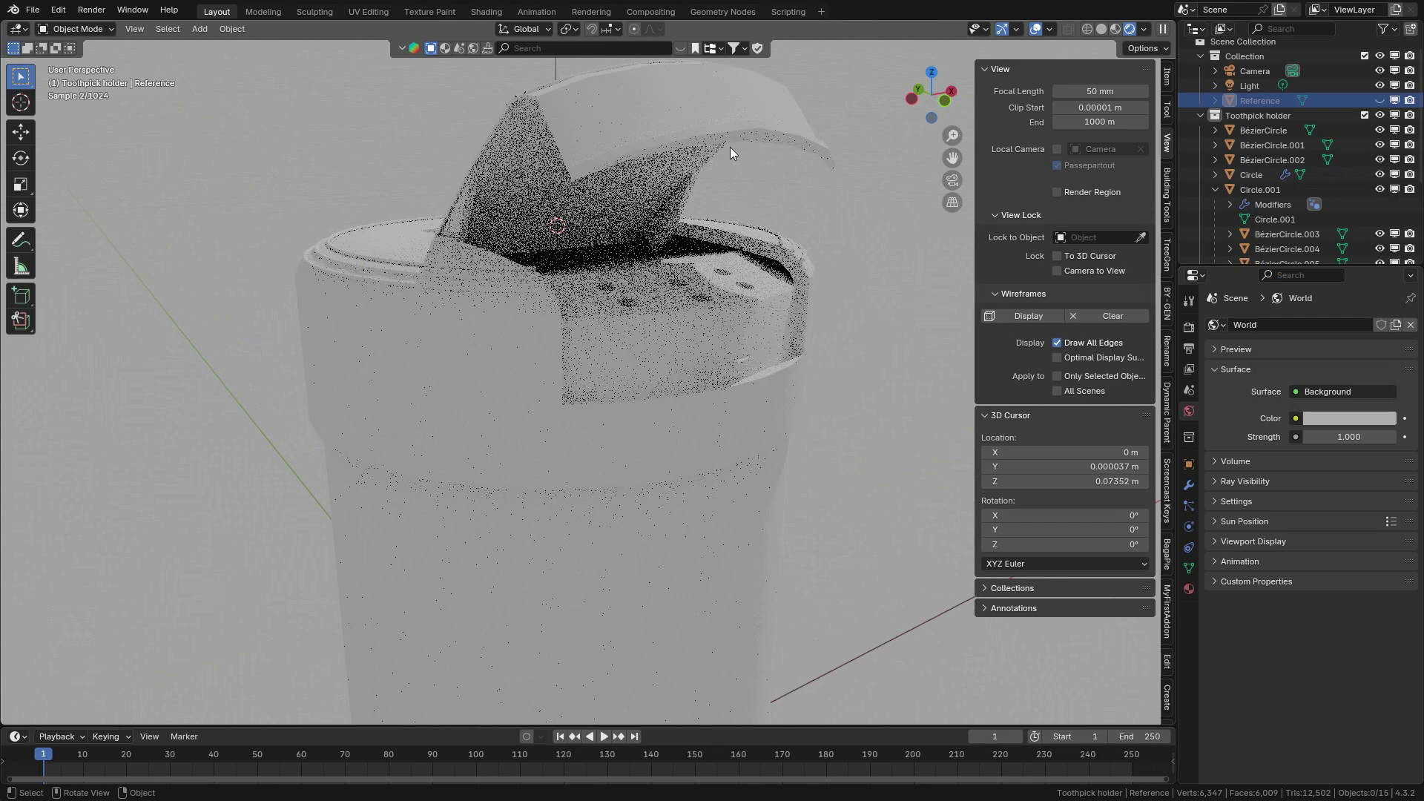
Switch to the Shading workspace and set the Cycles render device to GPU Compute.
{"action": "left_click", "coordinate": [491, 12]}
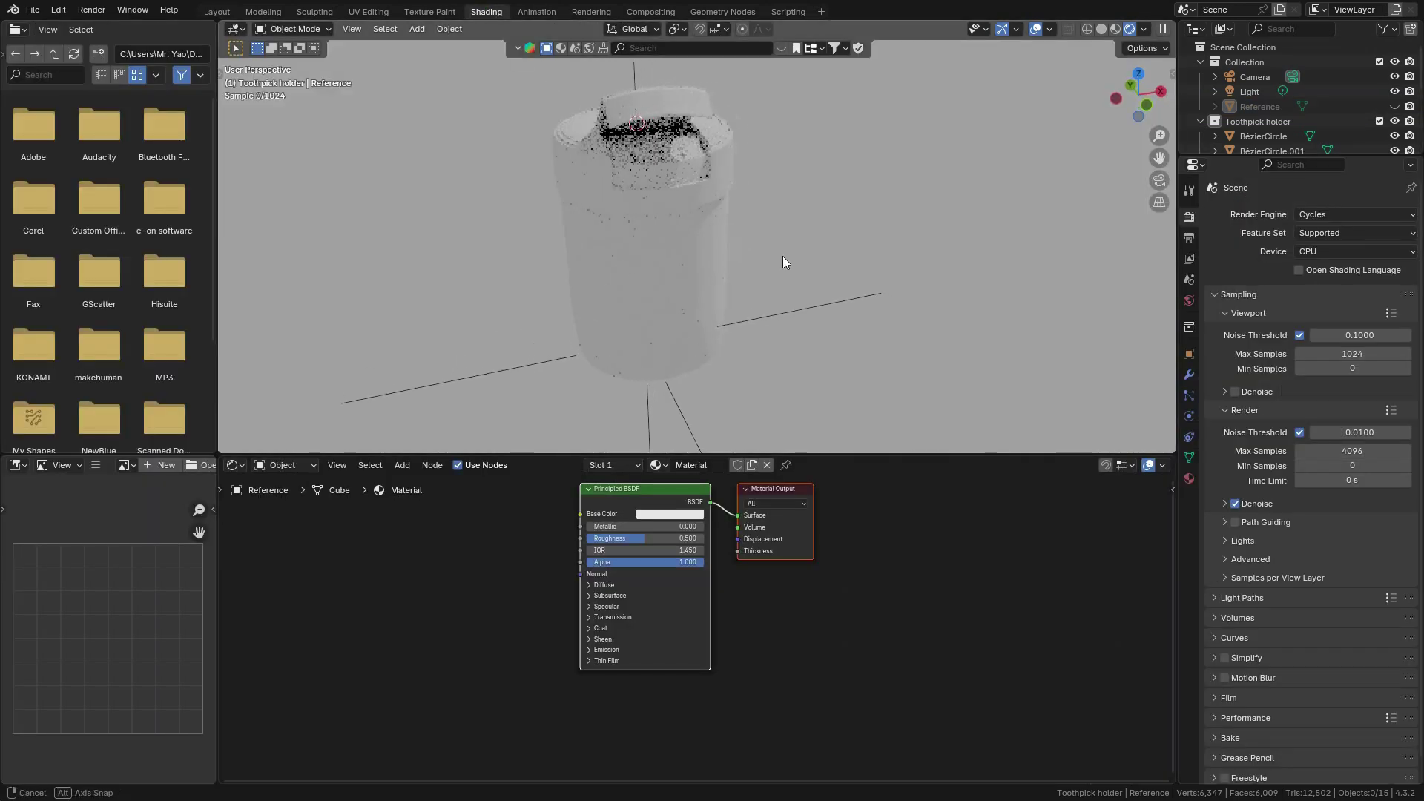
{"action": "middle_click_drag", "start_coordinate": [783, 261], "coordinate": [836, 301]}
{"action": "scroll", "coordinate": [806, 325], "scroll_direction": "up", "scroll_amount": 2}
{"action": "scroll", "coordinate": [835, 327], "scroll_direction": "up", "scroll_amount": 1}
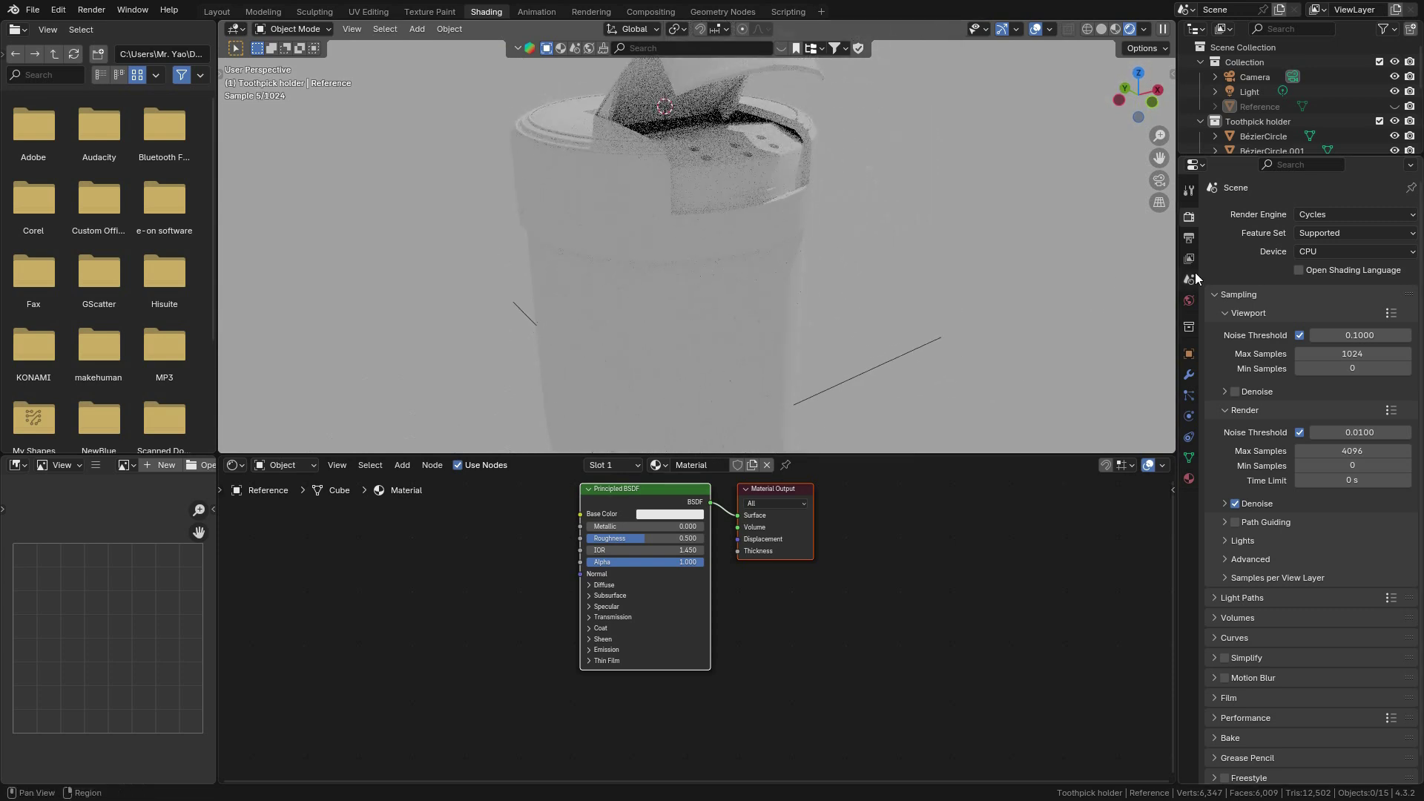
{"action": "left_click", "coordinate": [1319, 252]}
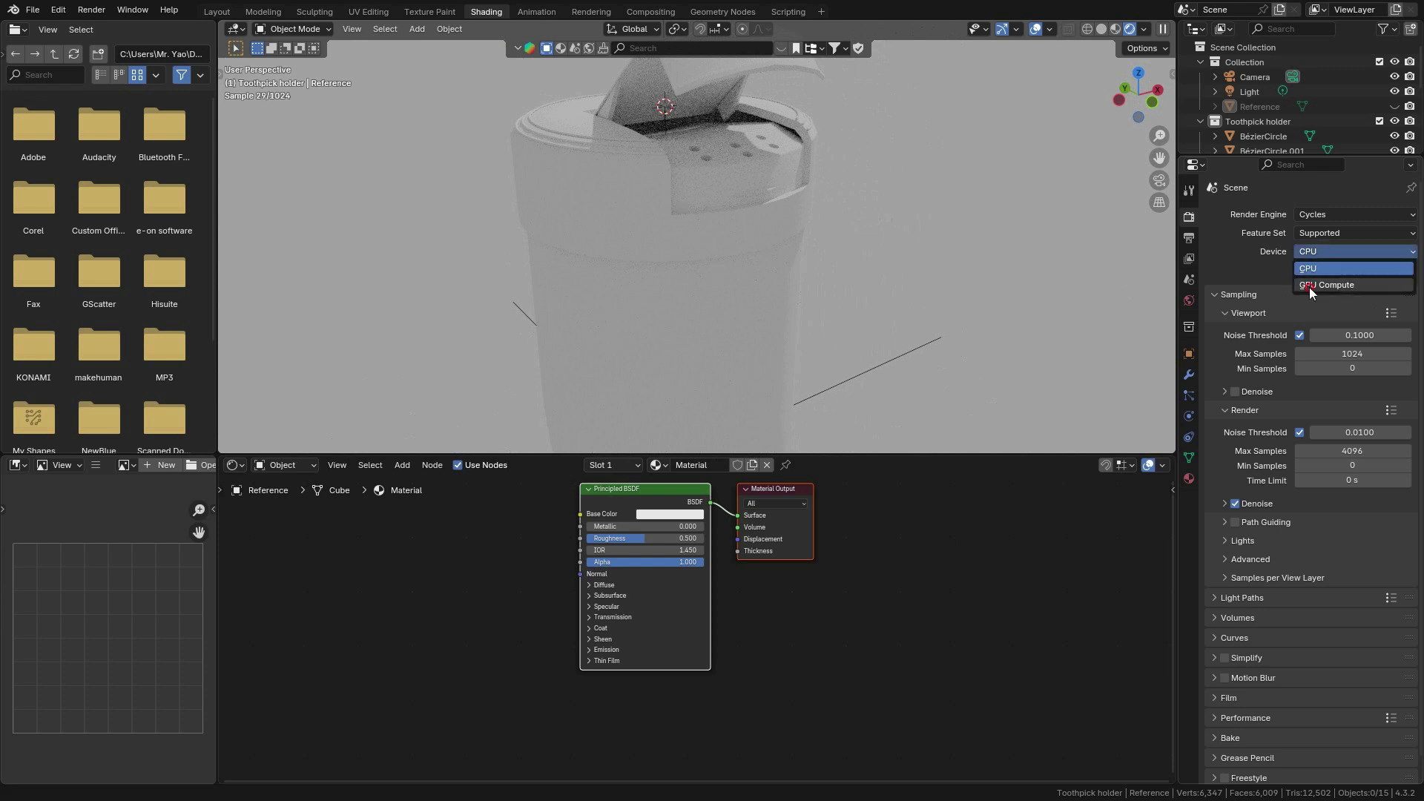
{"action": "left_click", "coordinate": [1310, 287]}
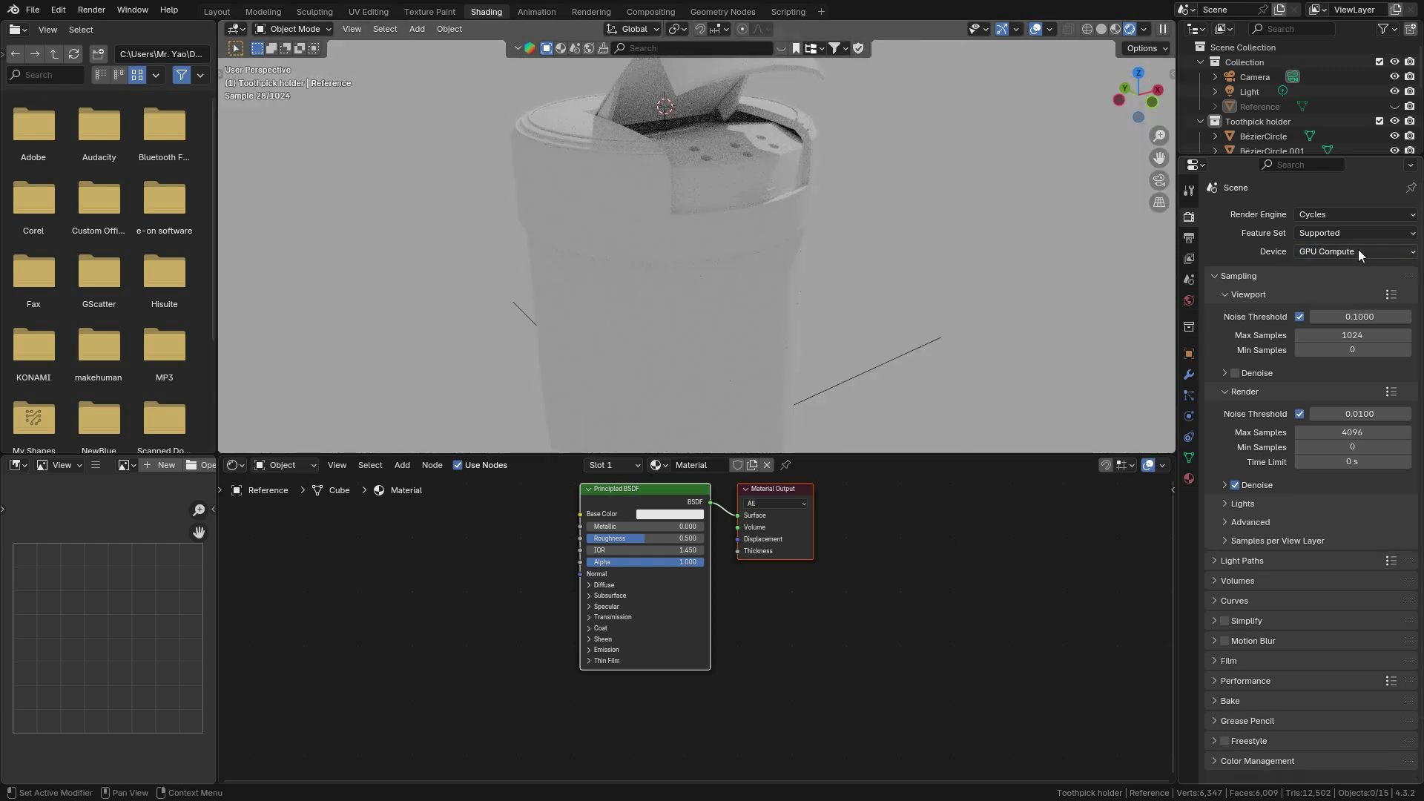
{"action": "left_click", "coordinate": [1359, 252]}
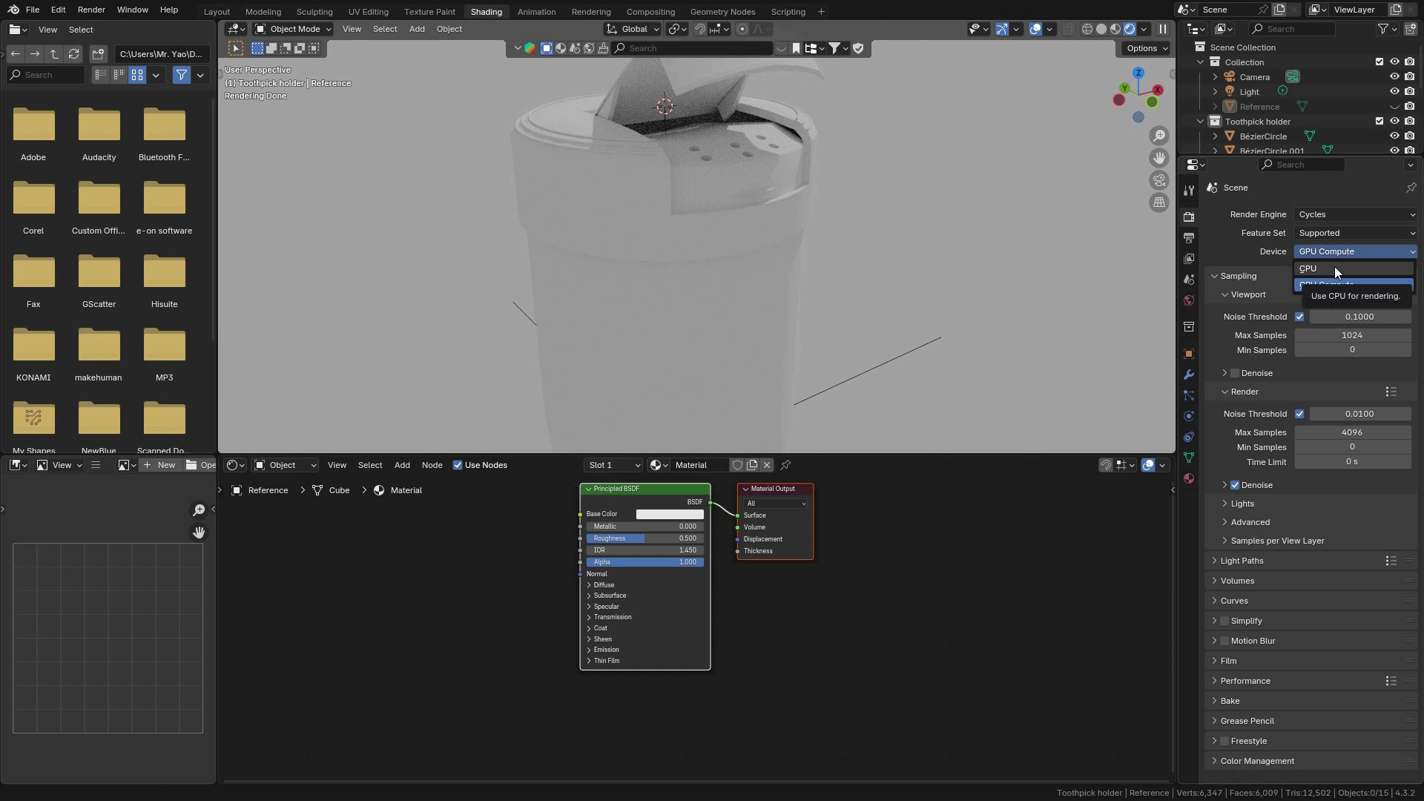
{"action": "left_click", "coordinate": [1350, 252]}
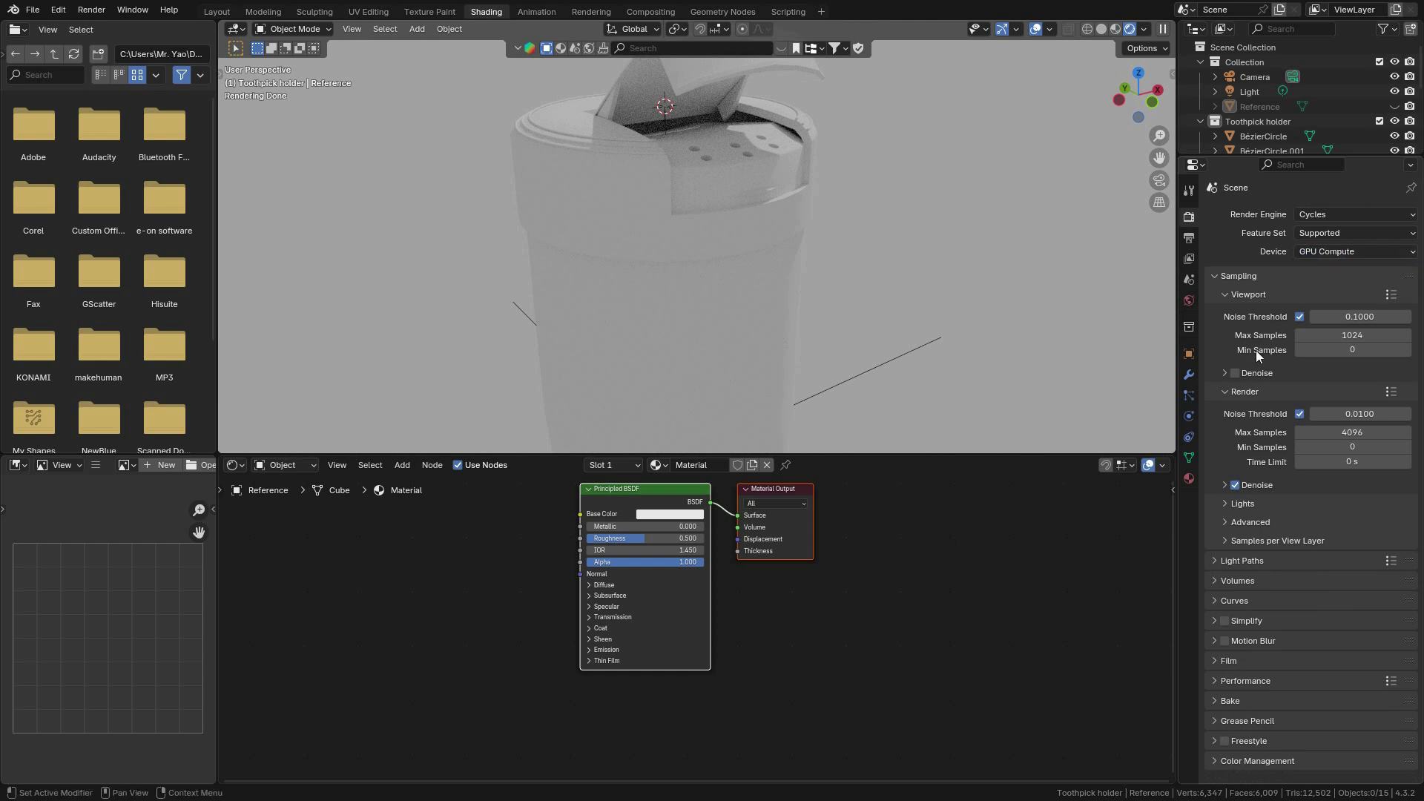
Enable viewport denoising and set the maximum samples to 100 for the viewport and 200 for the render.
{"action": "left_click", "coordinate": [1364, 335]}
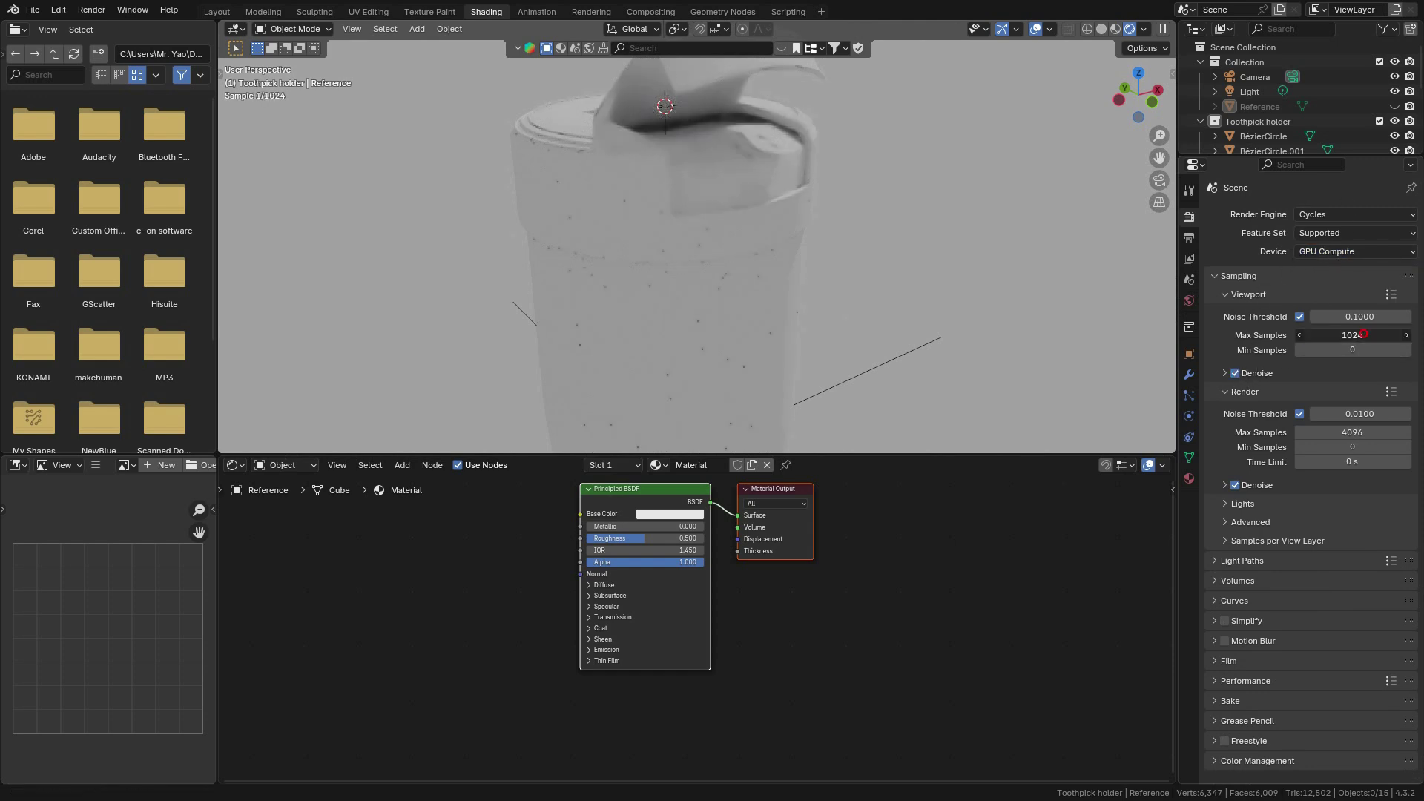
{"action": "type", "text": "100"}
{"action": "key", "text": "Return"}
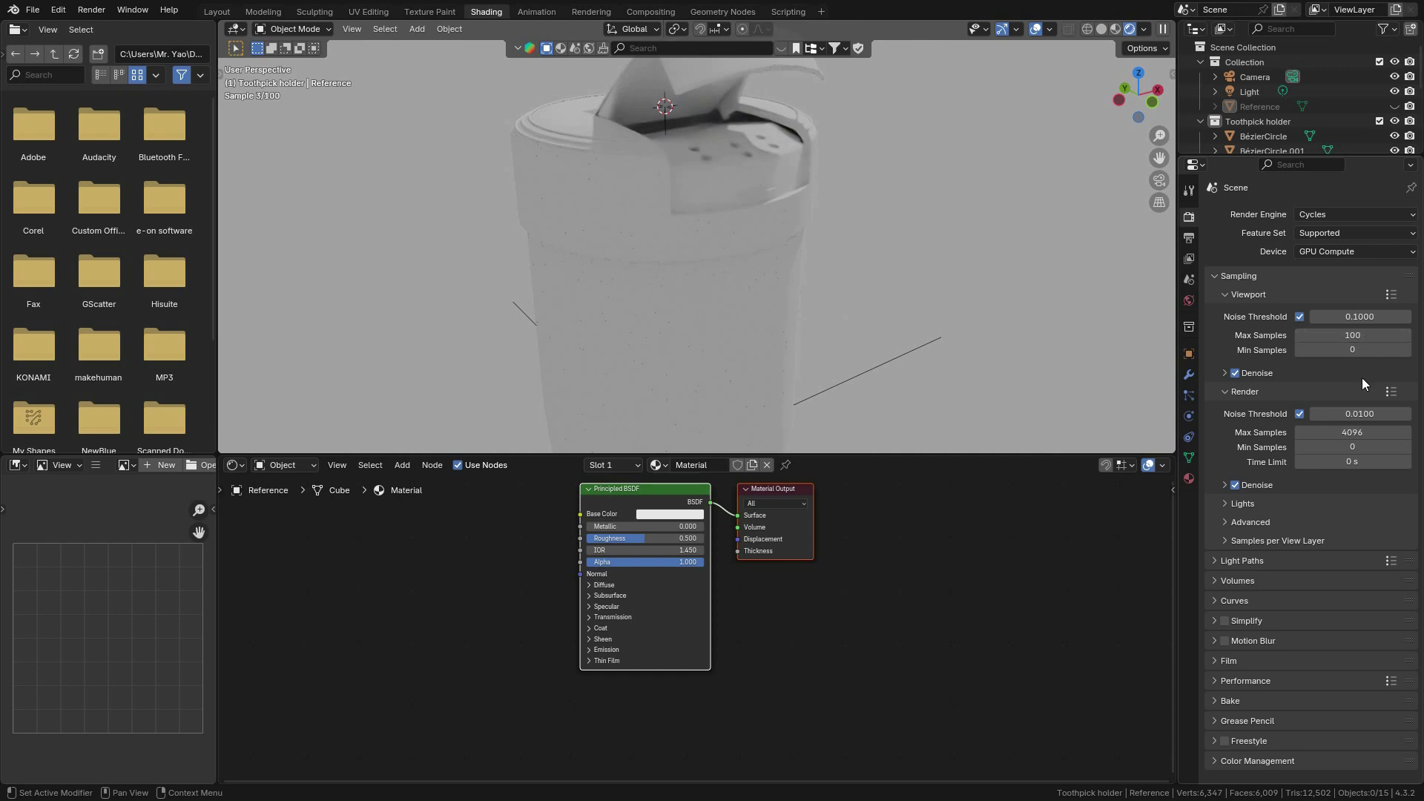
{"action": "left_click", "coordinate": [1346, 430]}
{"action": "type", "text": "200"}
{"action": "key", "text": "Return"}
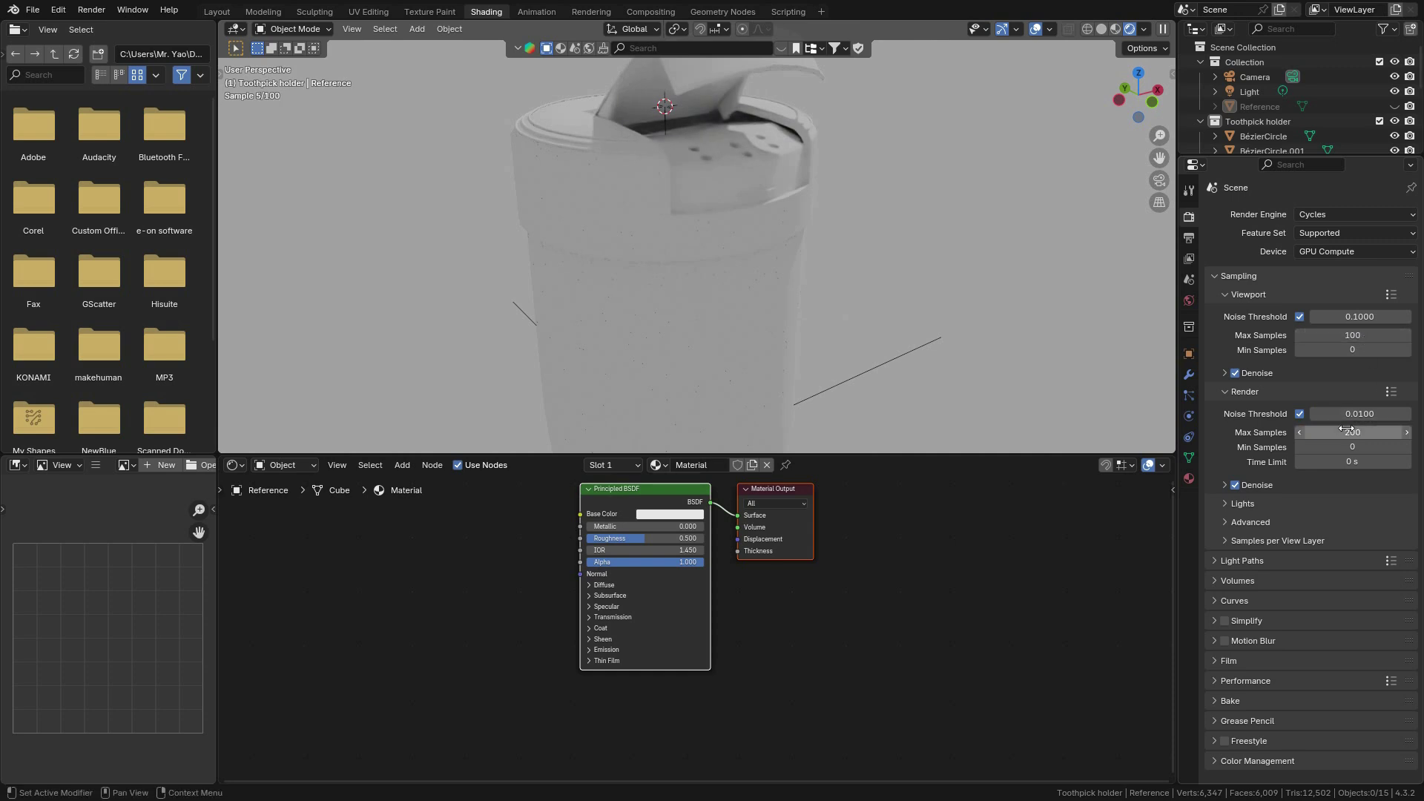
Set the maximum bounces in the Cycles light path settings to 4.
{"action": "left_click", "coordinate": [1239, 561]}
{"action": "scroll", "coordinate": [1239, 562], "scroll_direction": "down", "scroll_amount": 5}
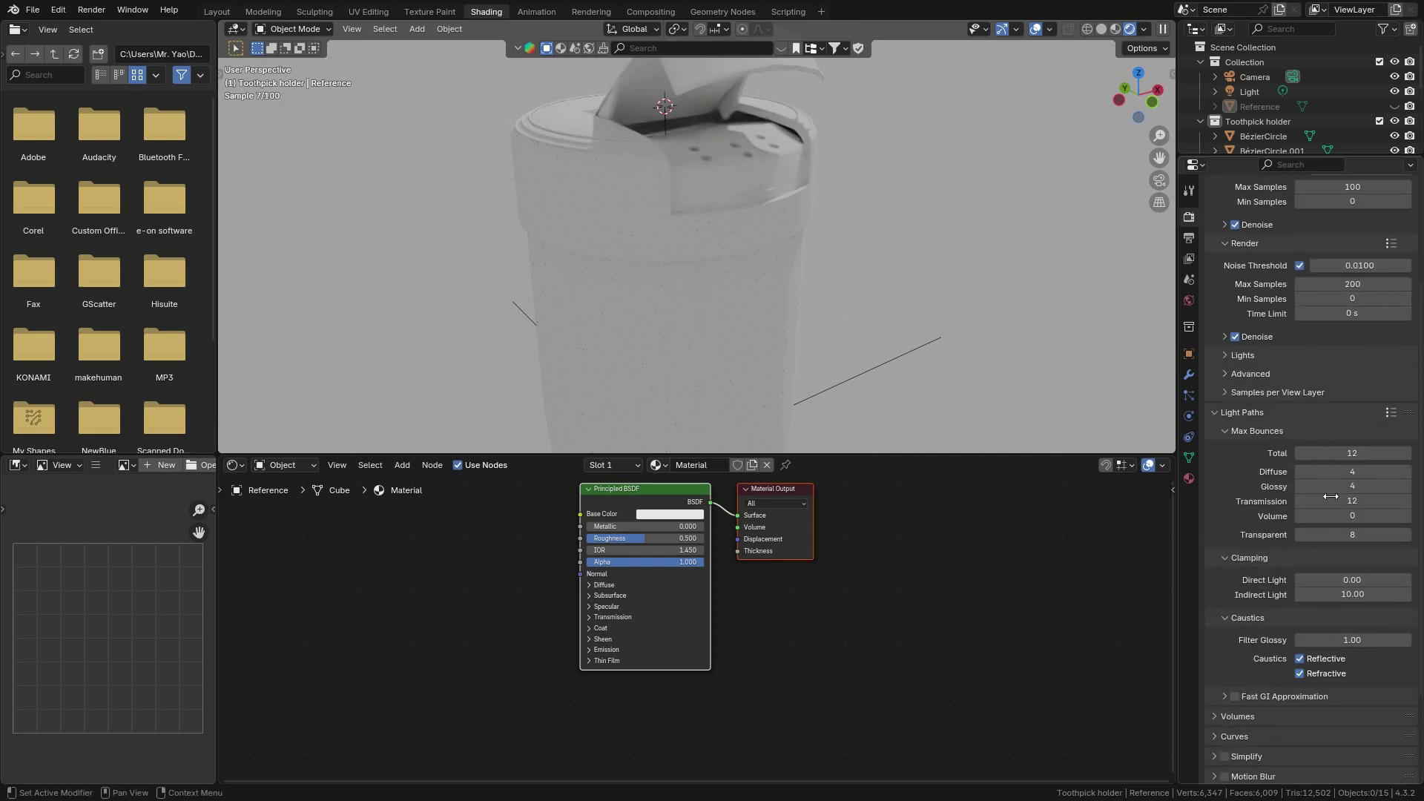
{"action": "type", "text": "4"}
{"action": "key", "text": "Return"}
{"action": "left_click", "coordinate": [1261, 413]}
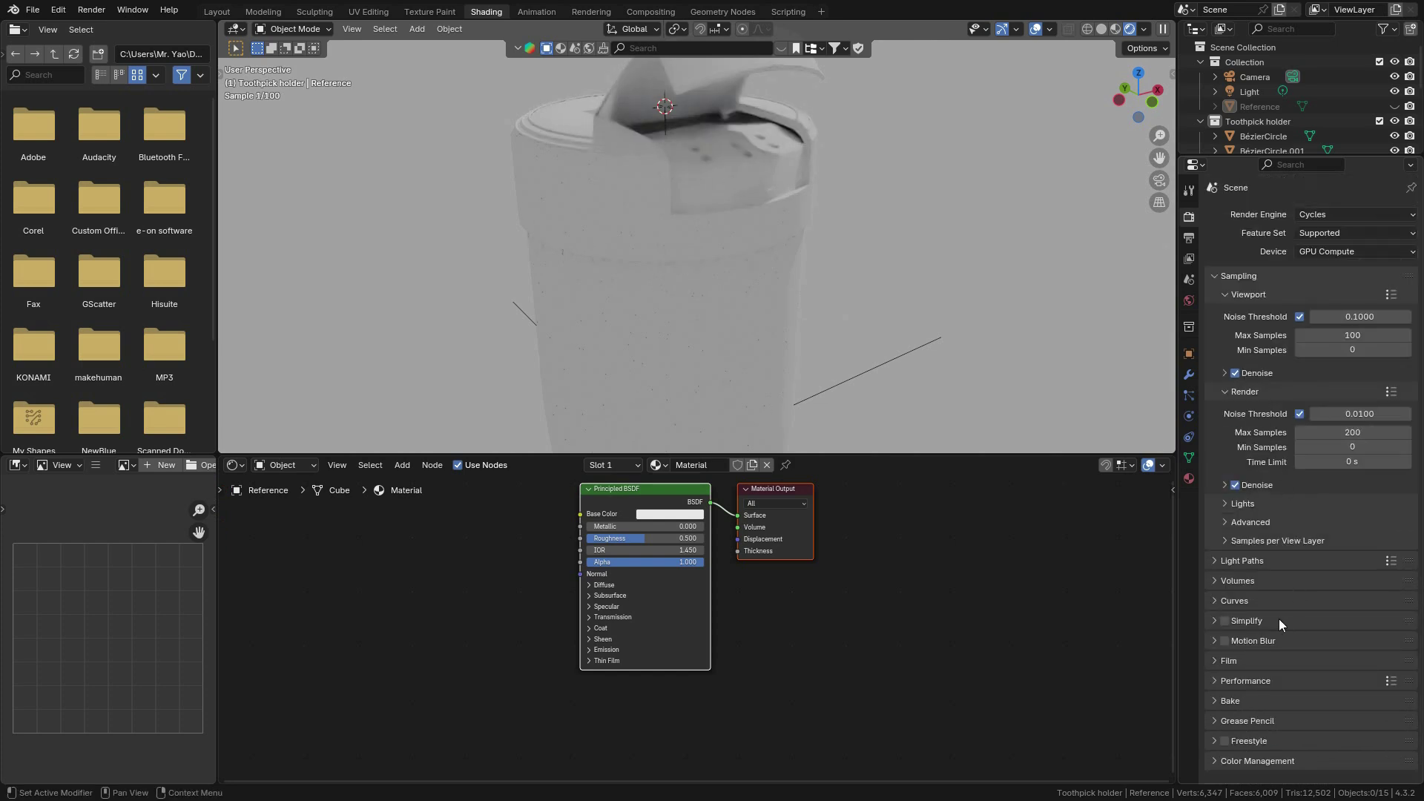
Select the holder's lower container and create a new material named body for it.
{"action": "middle_click_drag", "start_coordinate": [786, 270], "coordinate": [830, 243]}
{"action": "scroll", "coordinate": [764, 270], "scroll_direction": "down", "scroll_amount": 3}
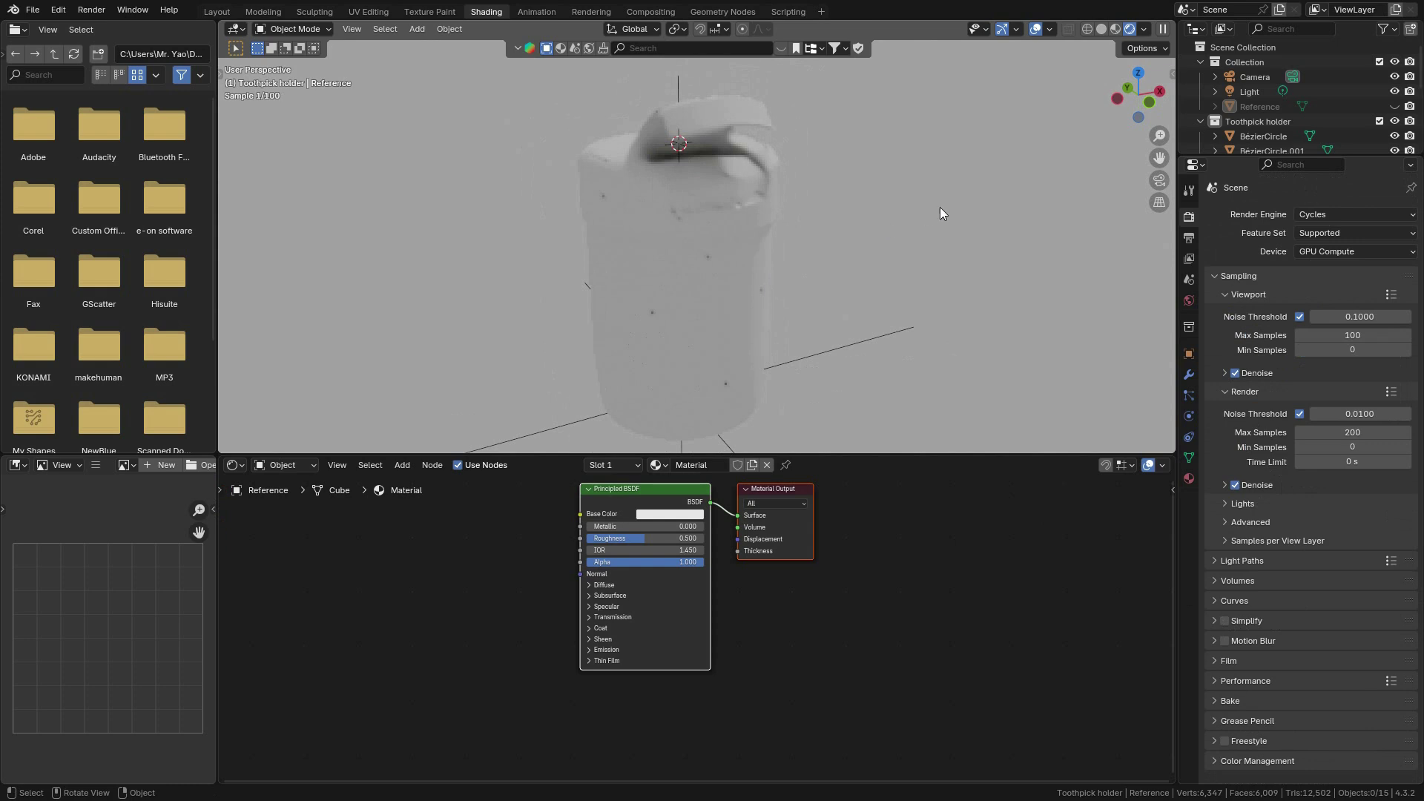
{"action": "left_click", "coordinate": [683, 355]}
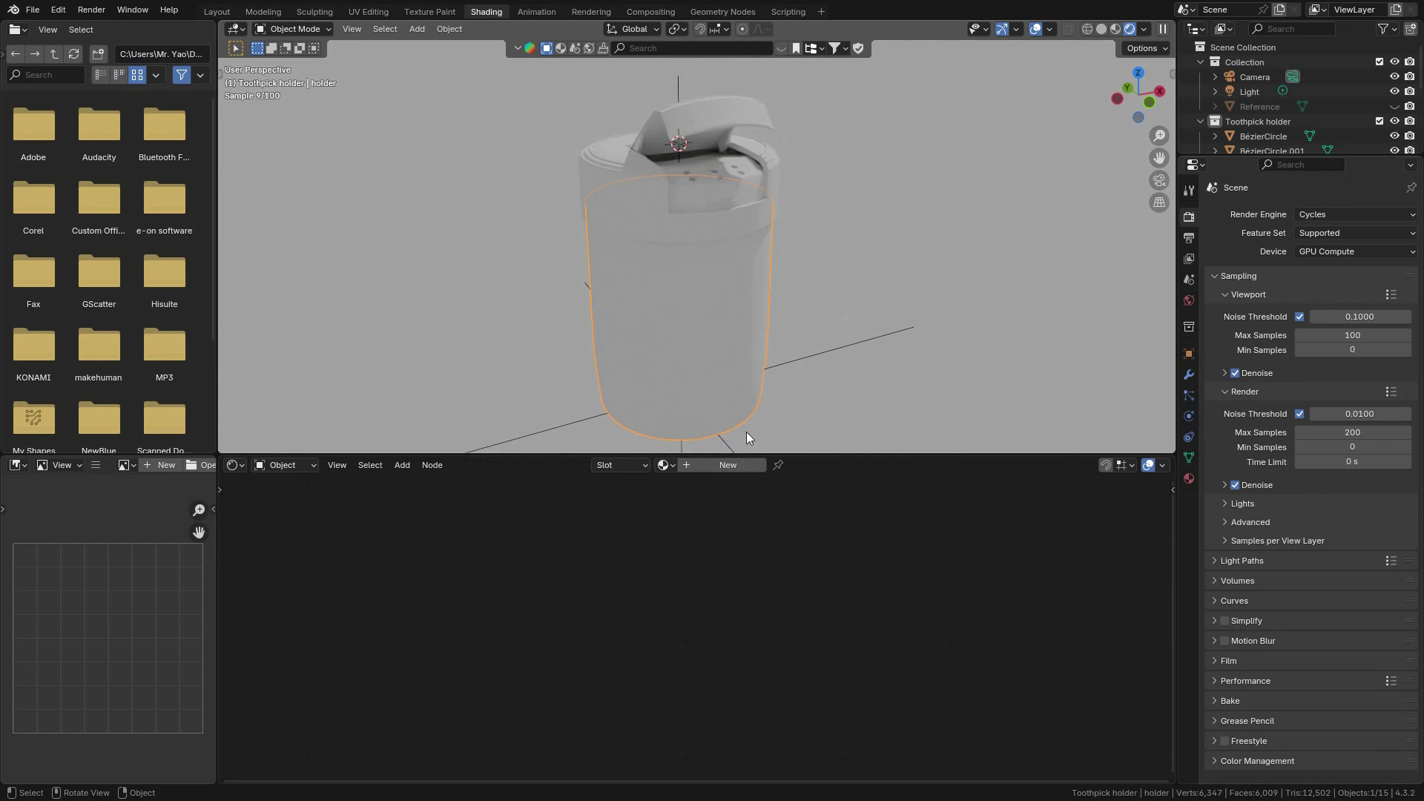
{"action": "left_click", "coordinate": [723, 467]}
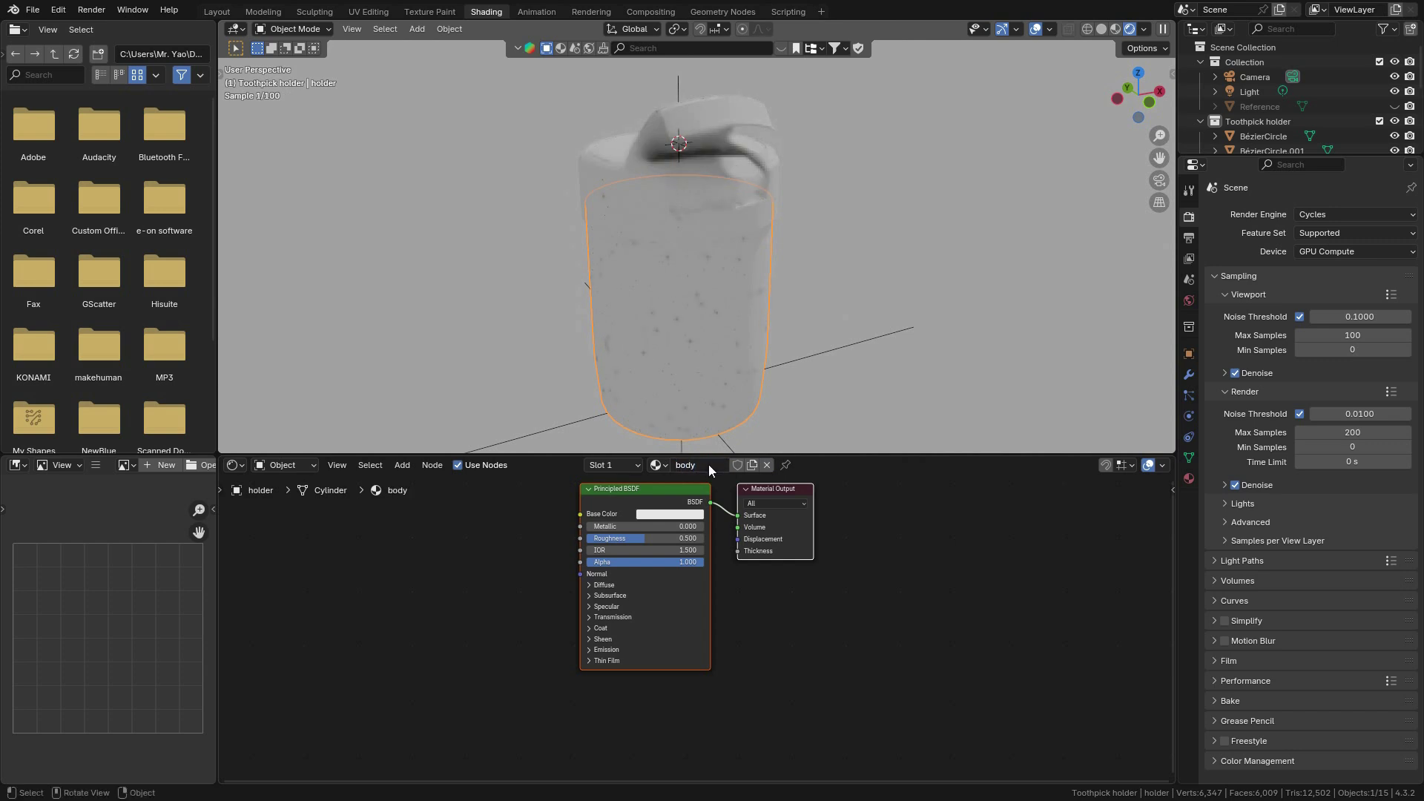
Set the body material's Principled BSDF roughness to 0.1 and reveal its transmission settings.
{"action": "middle_click_drag", "start_coordinate": [487, 522], "coordinate": [588, 568]}
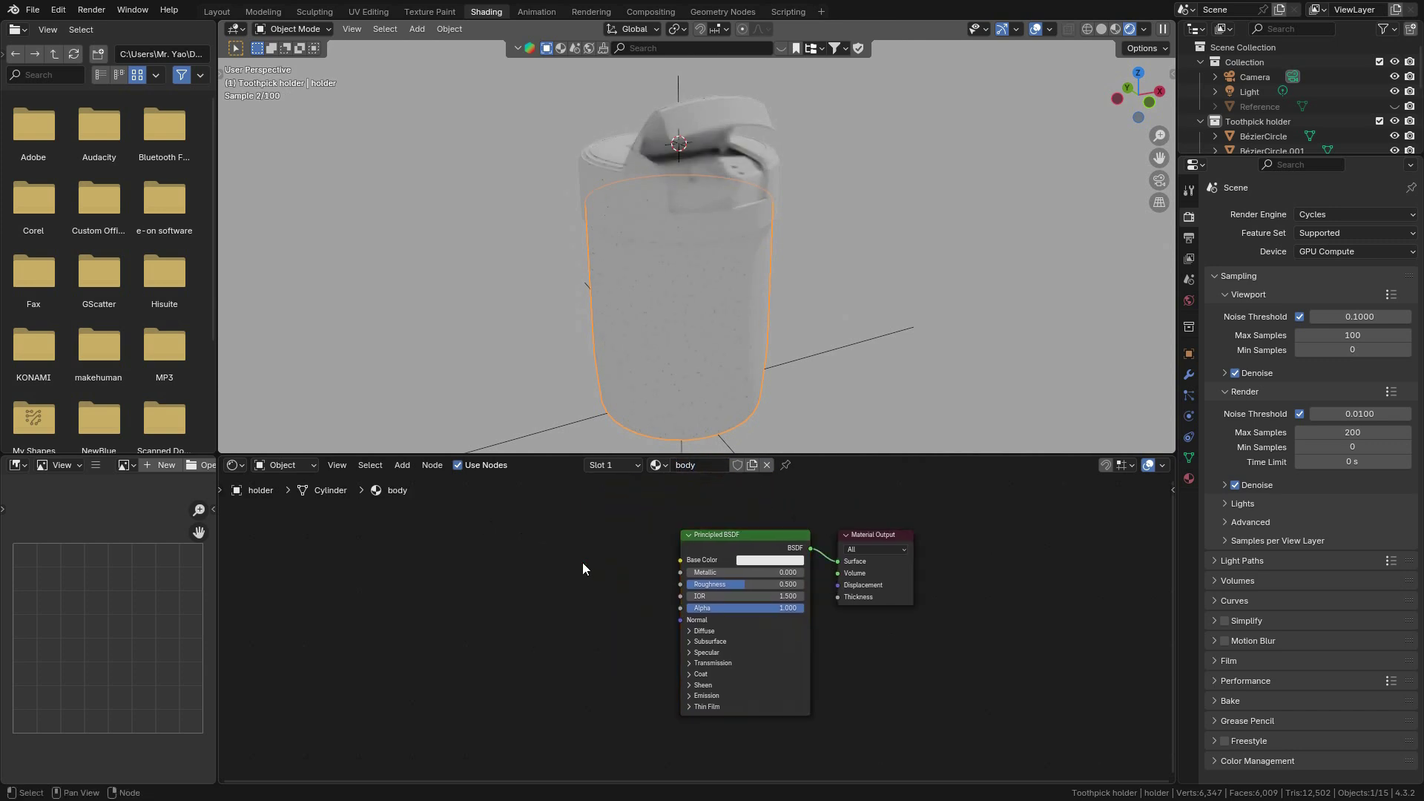
{"action": "scroll", "coordinate": [582, 569], "scroll_direction": "up", "scroll_amount": 2}
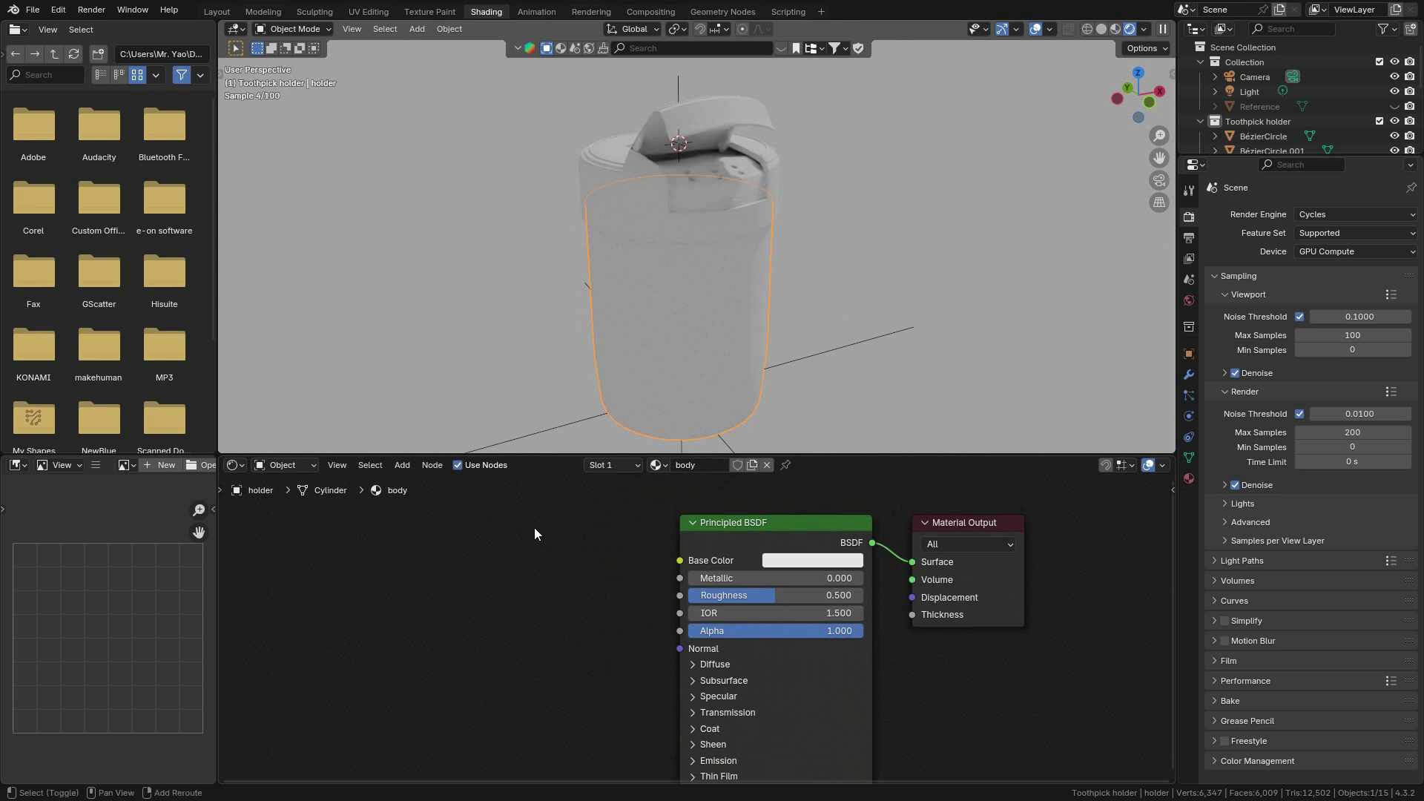
{"action": "middle_click_drag", "start_coordinate": [736, 301], "coordinate": [736, 353]}
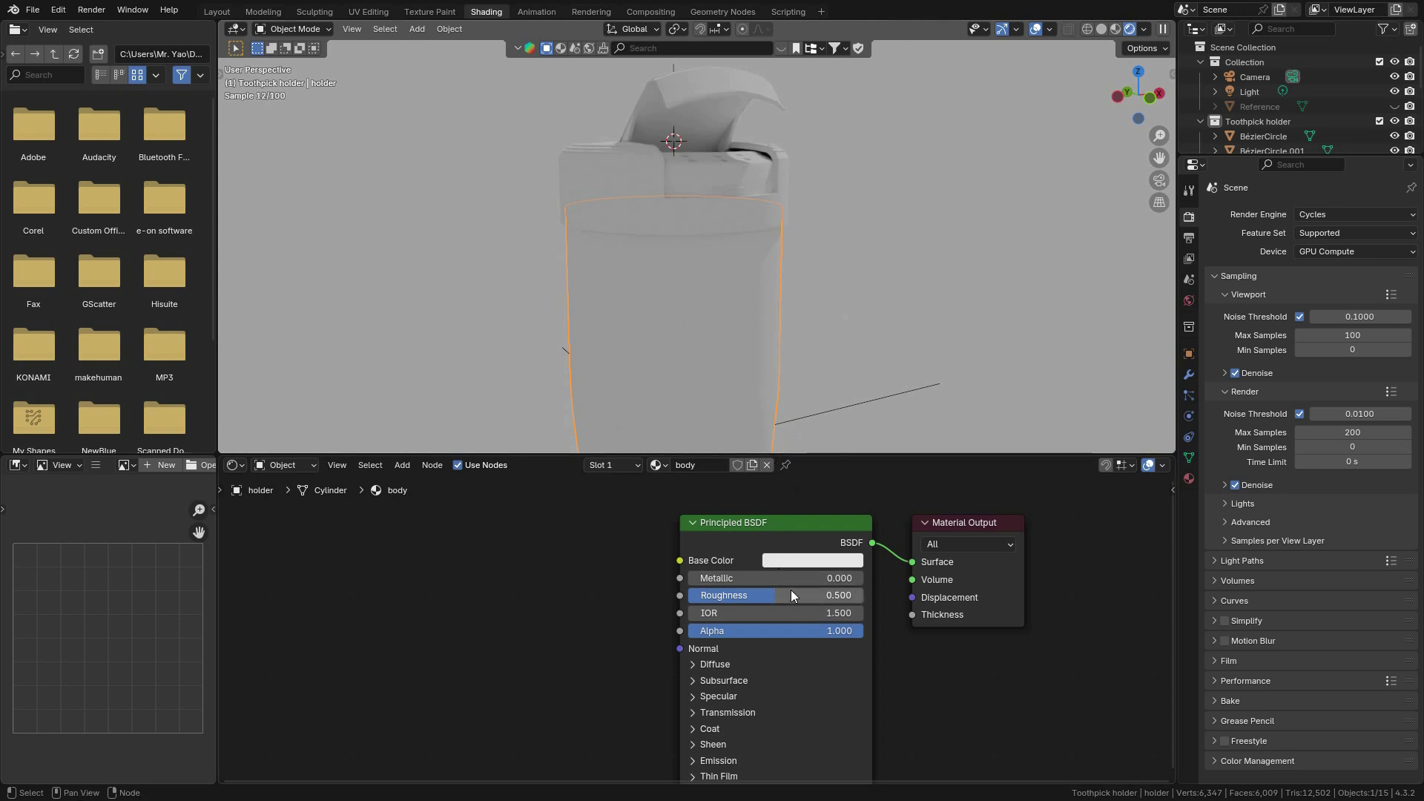
{"action": "left_click", "coordinate": [709, 712]}
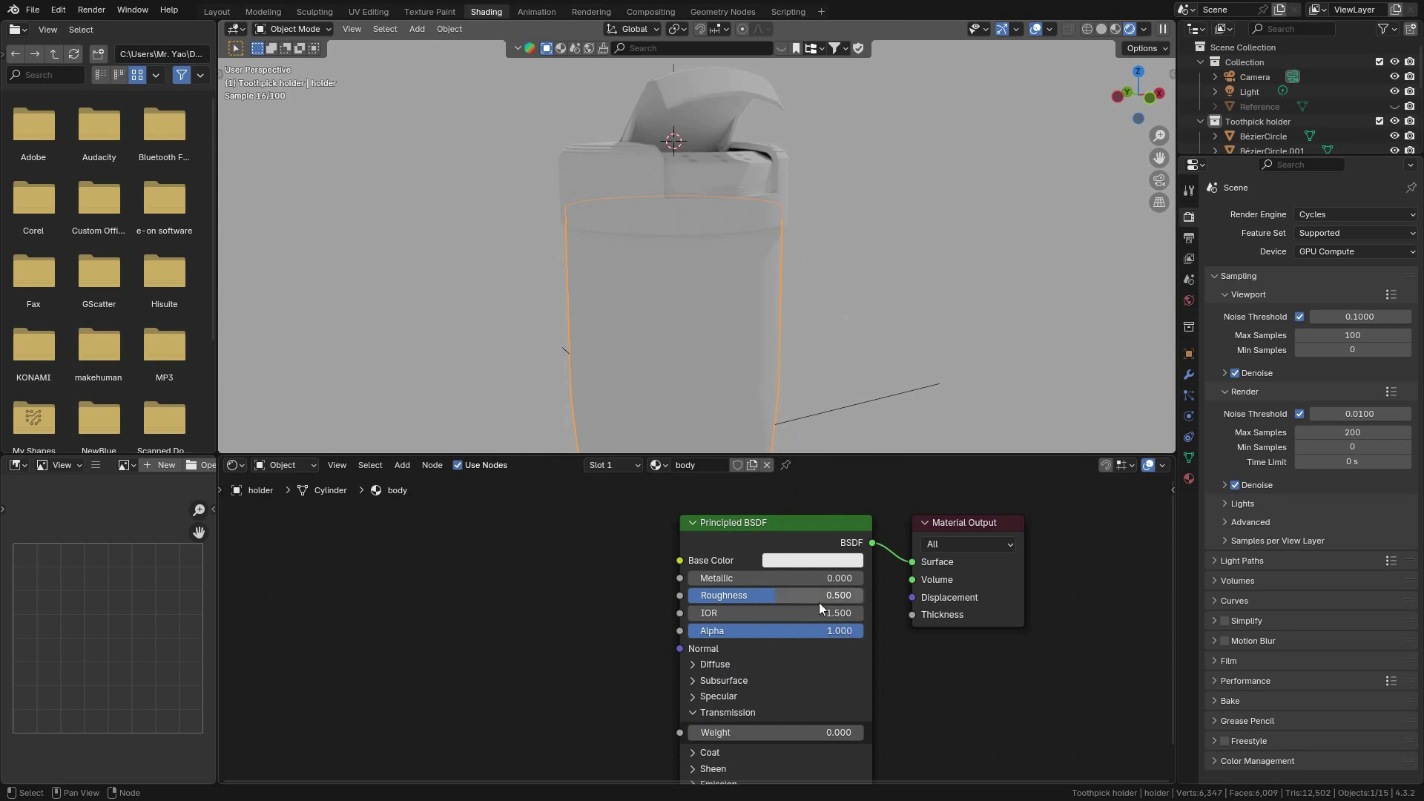
{"action": "left_click_drag", "start_coordinate": [832, 597], "coordinate": [778, 594]}
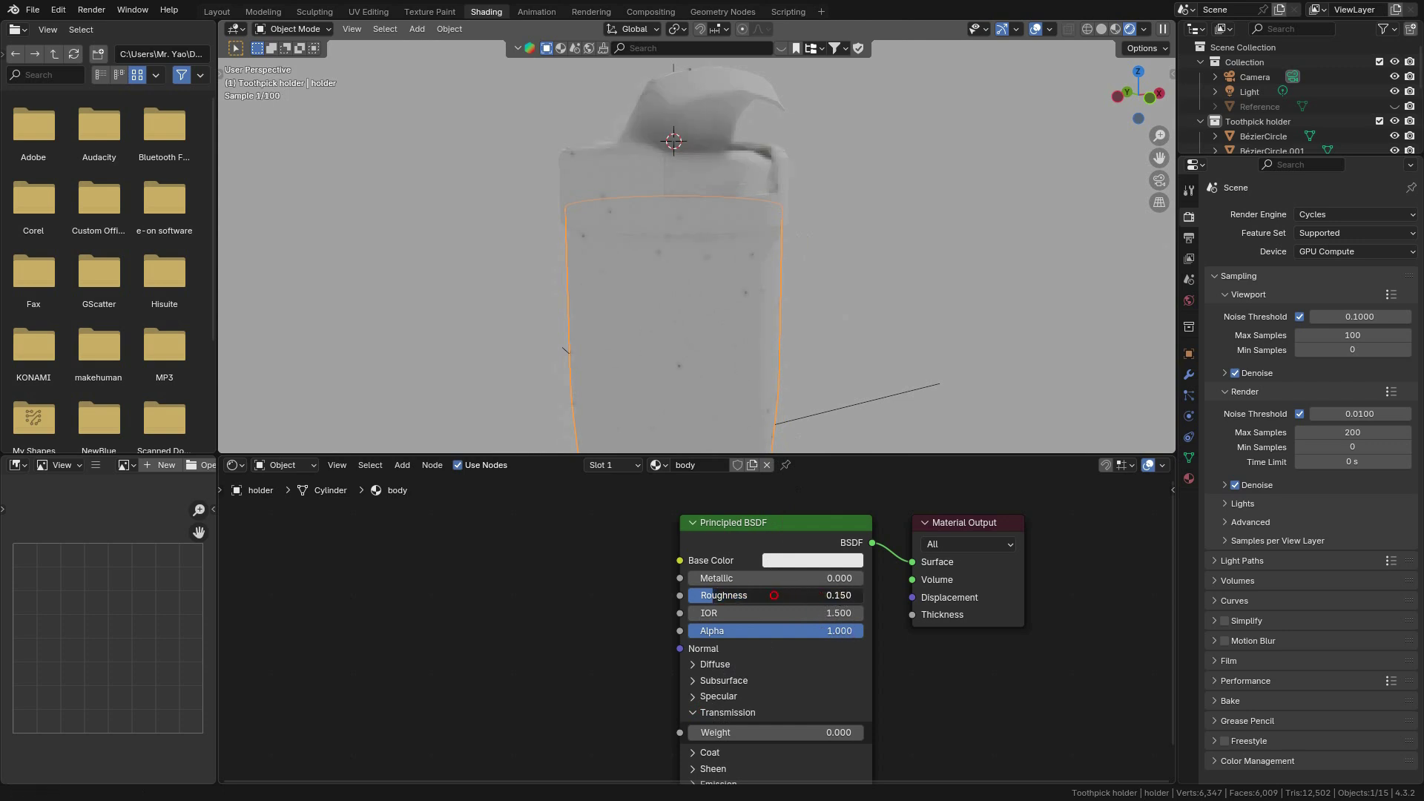
{"action": "left_click", "coordinate": [714, 596]}
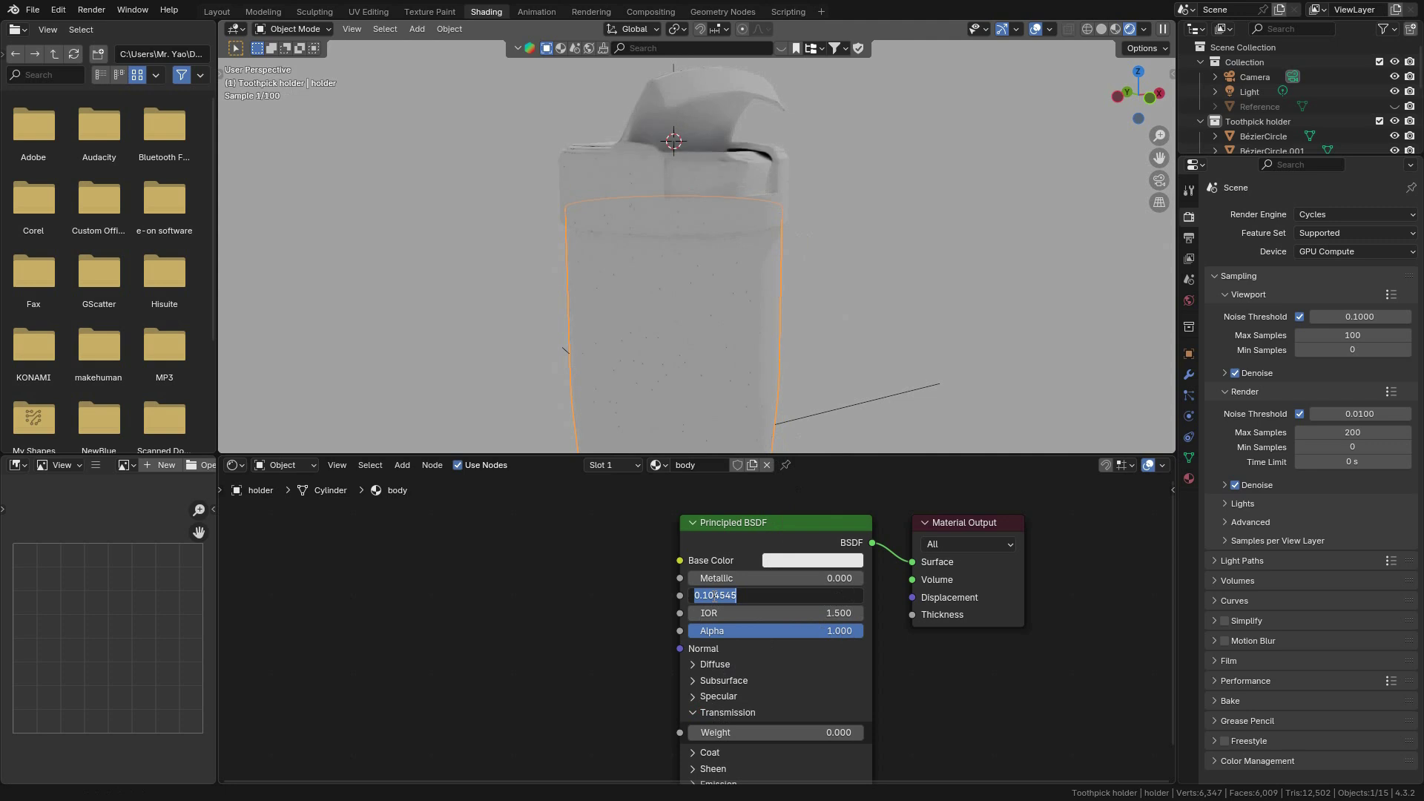
{"action": "key", "text": "BackSpace"}
{"action": "key", "text": "Return"}
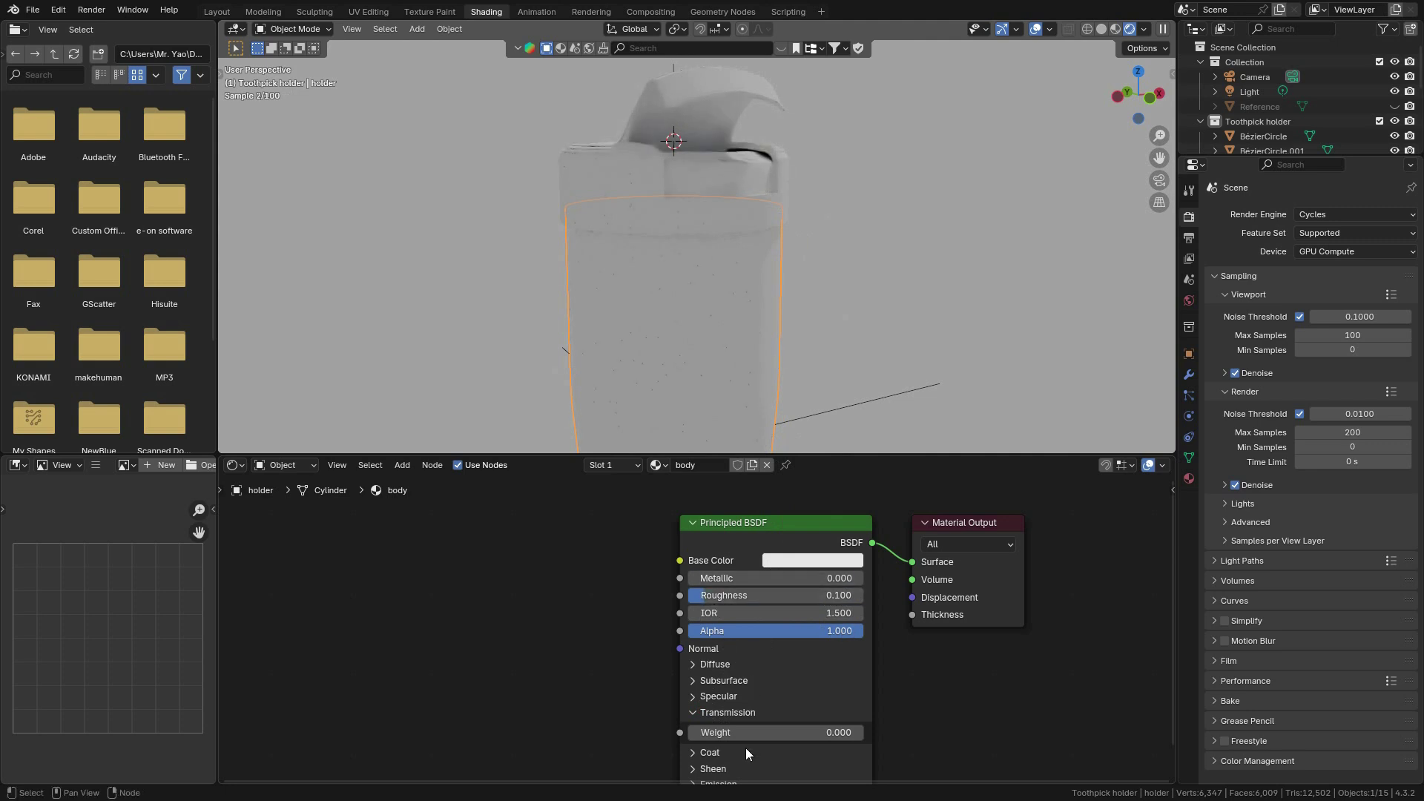
Set the body material's transmission weight to 1.0 to make the container glass-like.
{"action": "left_click", "coordinate": [694, 711]}
{"action": "left_click", "coordinate": [694, 712]}
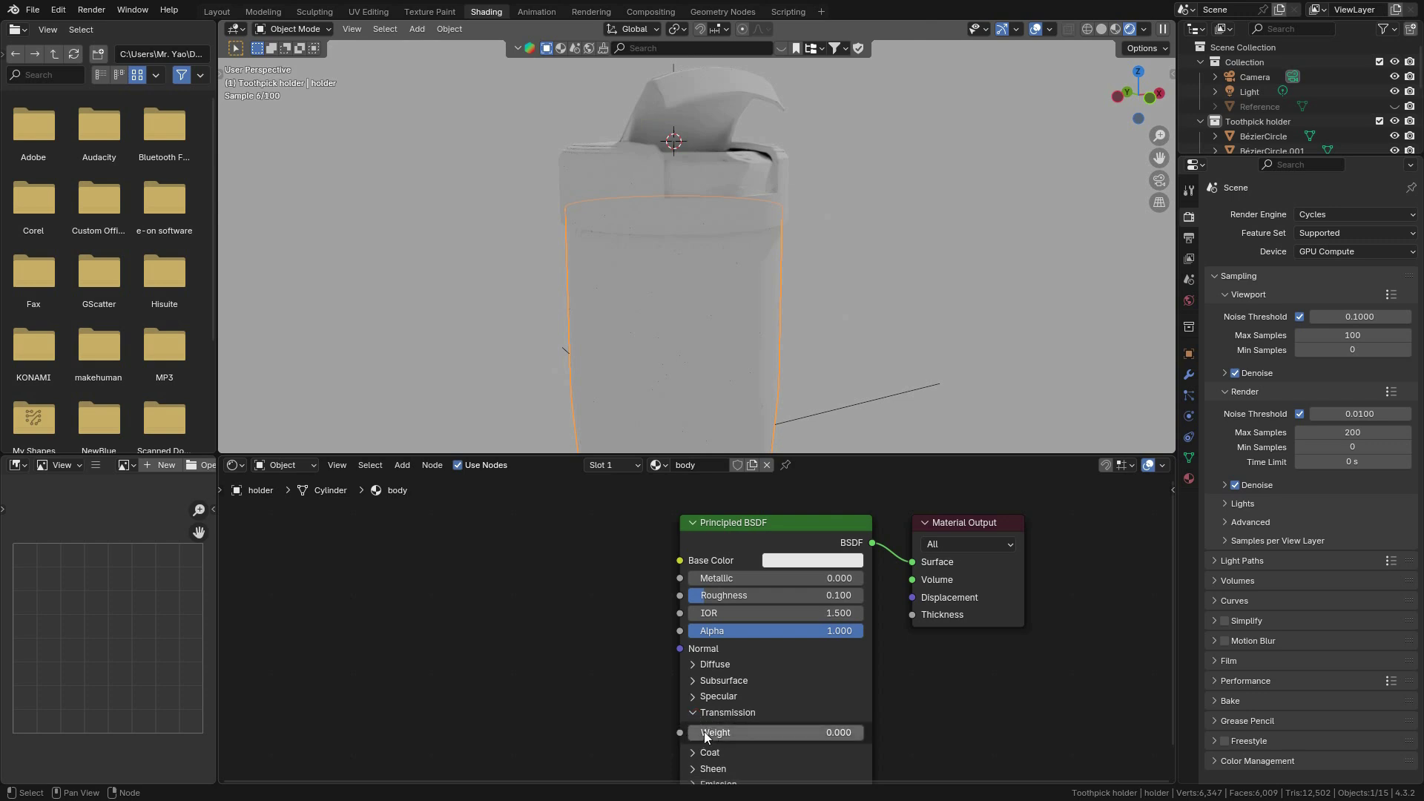
{"action": "left_click_drag", "start_coordinate": [705, 732], "coordinate": [865, 736]}
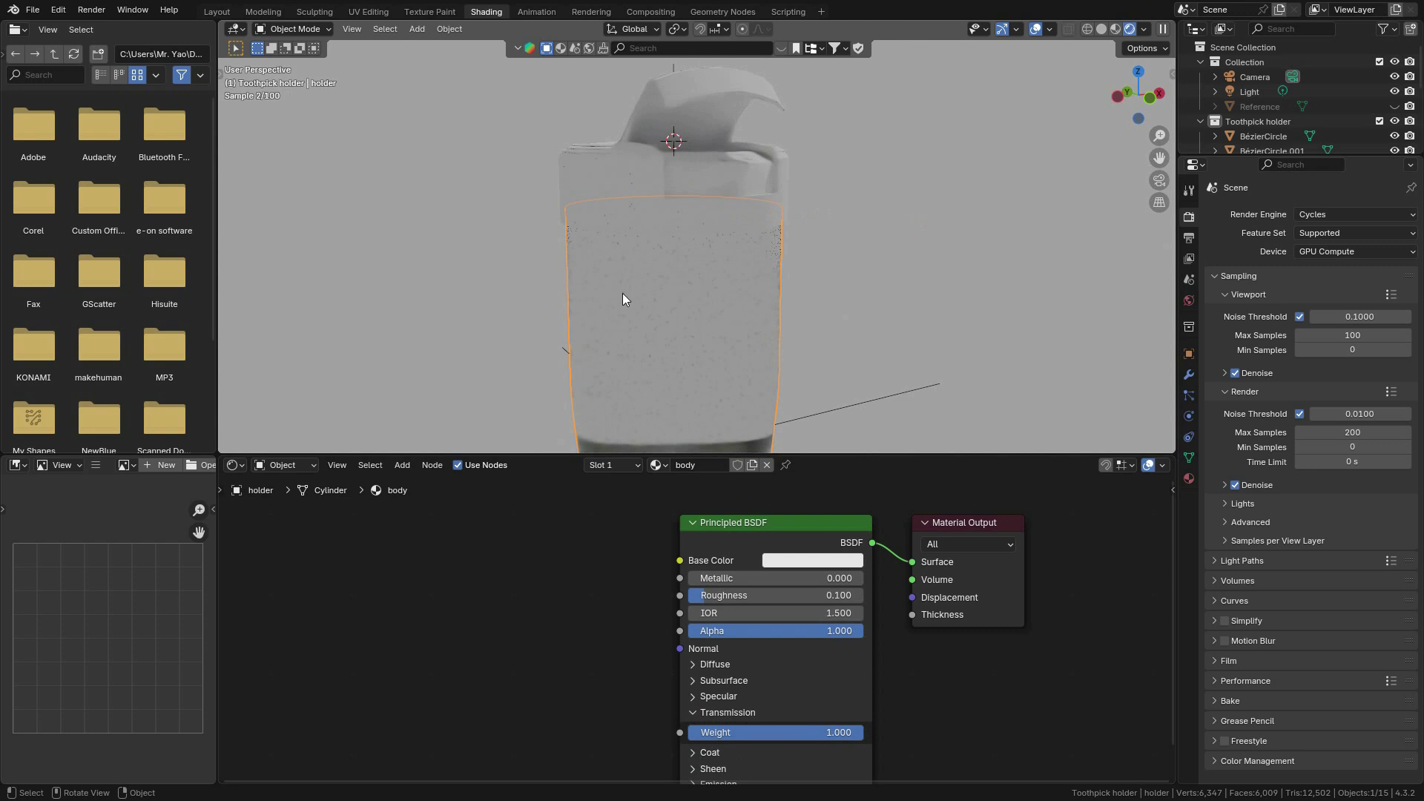
{"action": "middle_click_drag", "start_coordinate": [722, 355], "coordinate": [755, 297]}
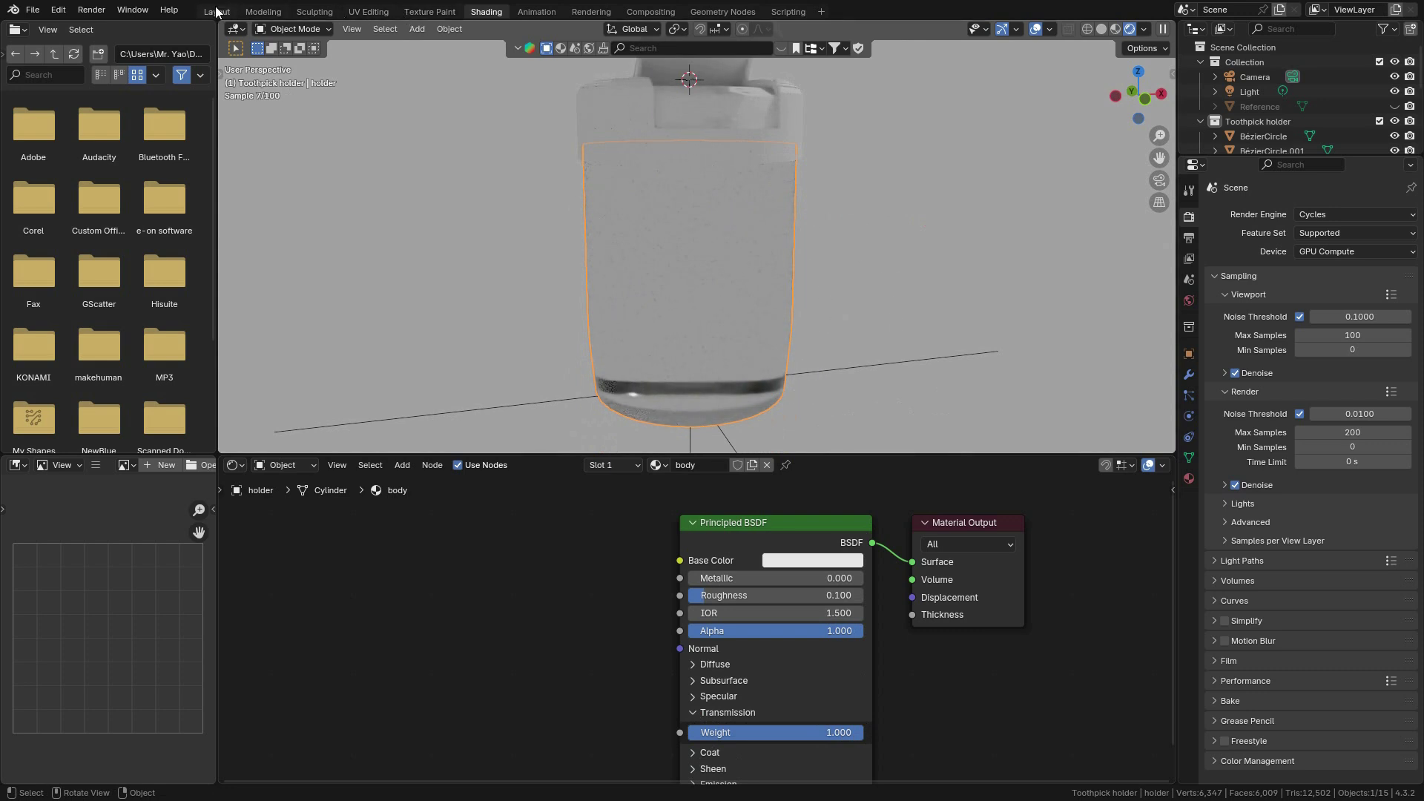
Display the viewport in Solid shading and add a plane mesh to the collection named Collection.
{"action": "scroll", "coordinate": [762, 215], "scroll_direction": "down", "scroll_amount": 3}
{"action": "left_click", "coordinate": [1102, 29]}
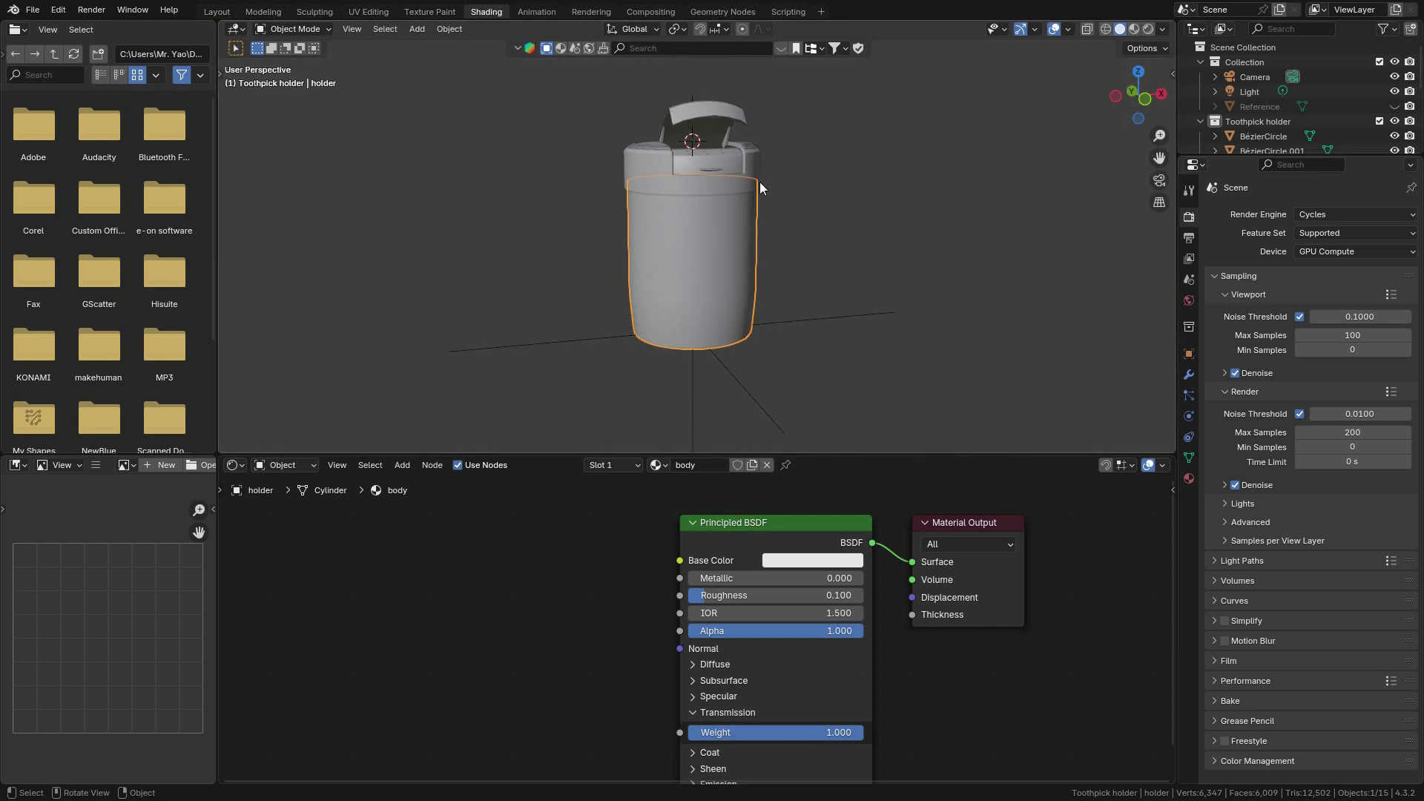
{"action": "middle_click_drag", "start_coordinate": [760, 181], "coordinate": [772, 221]}
{"action": "left_click", "coordinate": [1246, 62]}
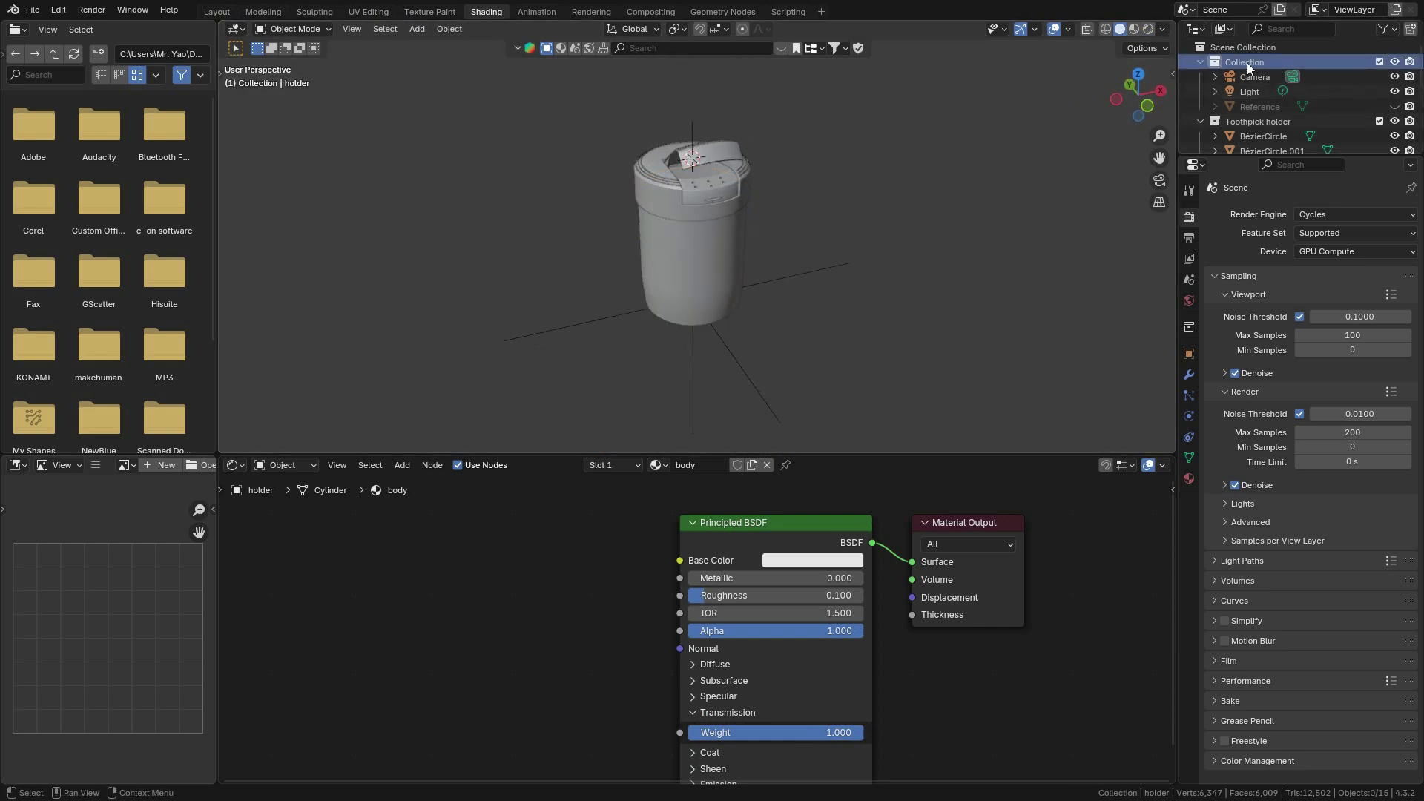
{"action": "key", "text": "shift+a"}
{"action": "mouse_move", "coordinate": [571, 178]}
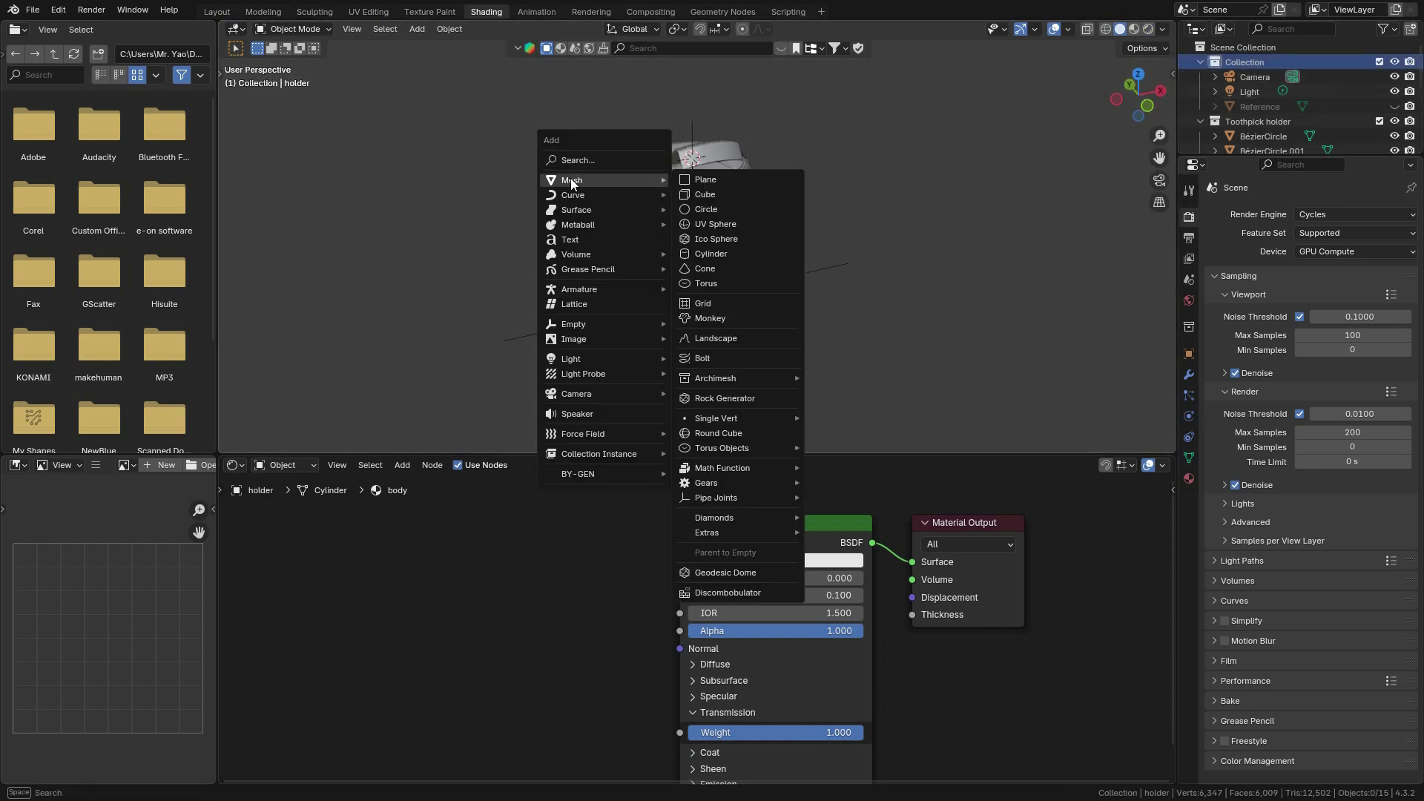
{"action": "left_click", "coordinate": [703, 180]}
{"action": "scroll", "coordinate": [722, 213], "scroll_direction": "down", "scroll_amount": 7}
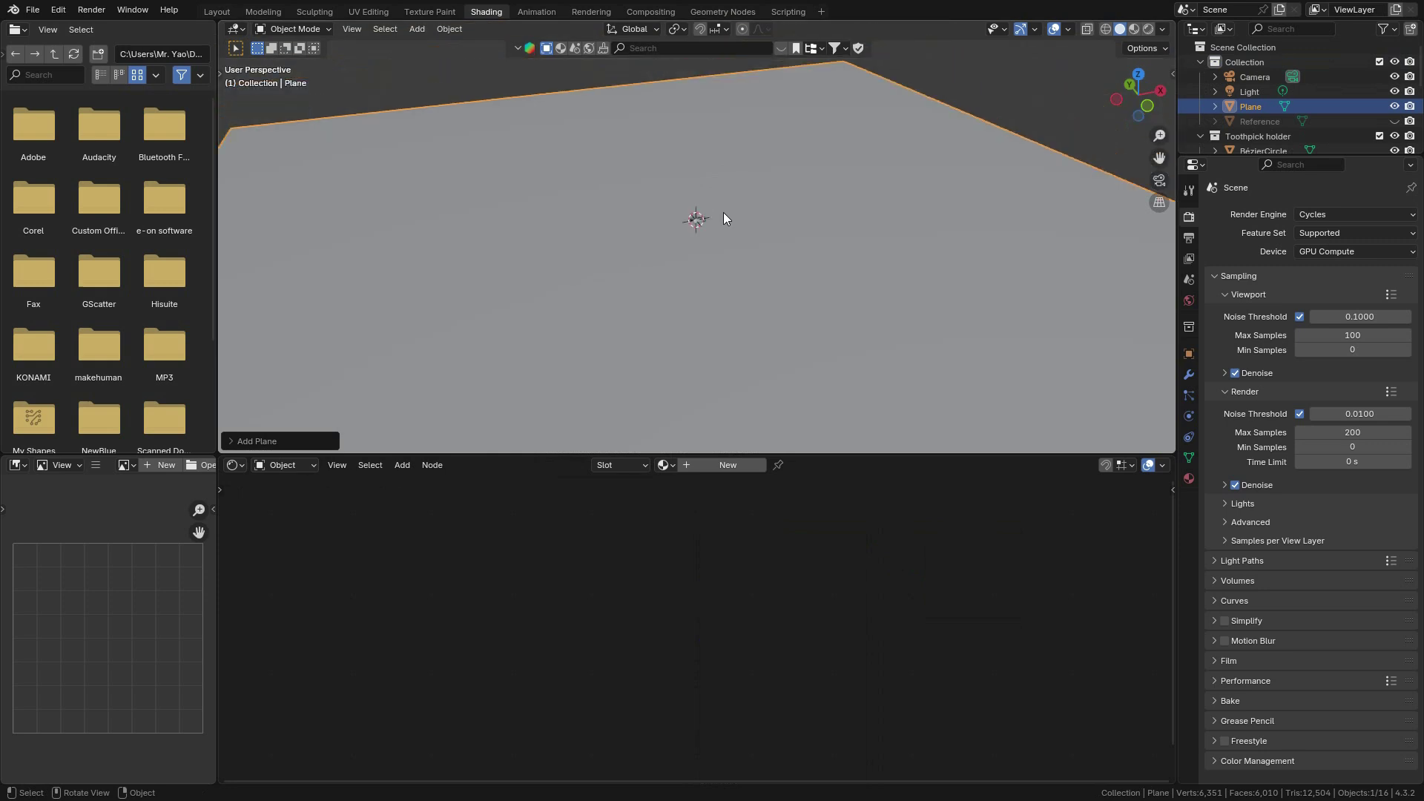
Reset the plane's location to the world origin and display the viewport in Rendered shading.
{"action": "scroll", "coordinate": [736, 213], "scroll_direction": "up", "scroll_amount": 2}
{"action": "key", "text": "alt+g"}
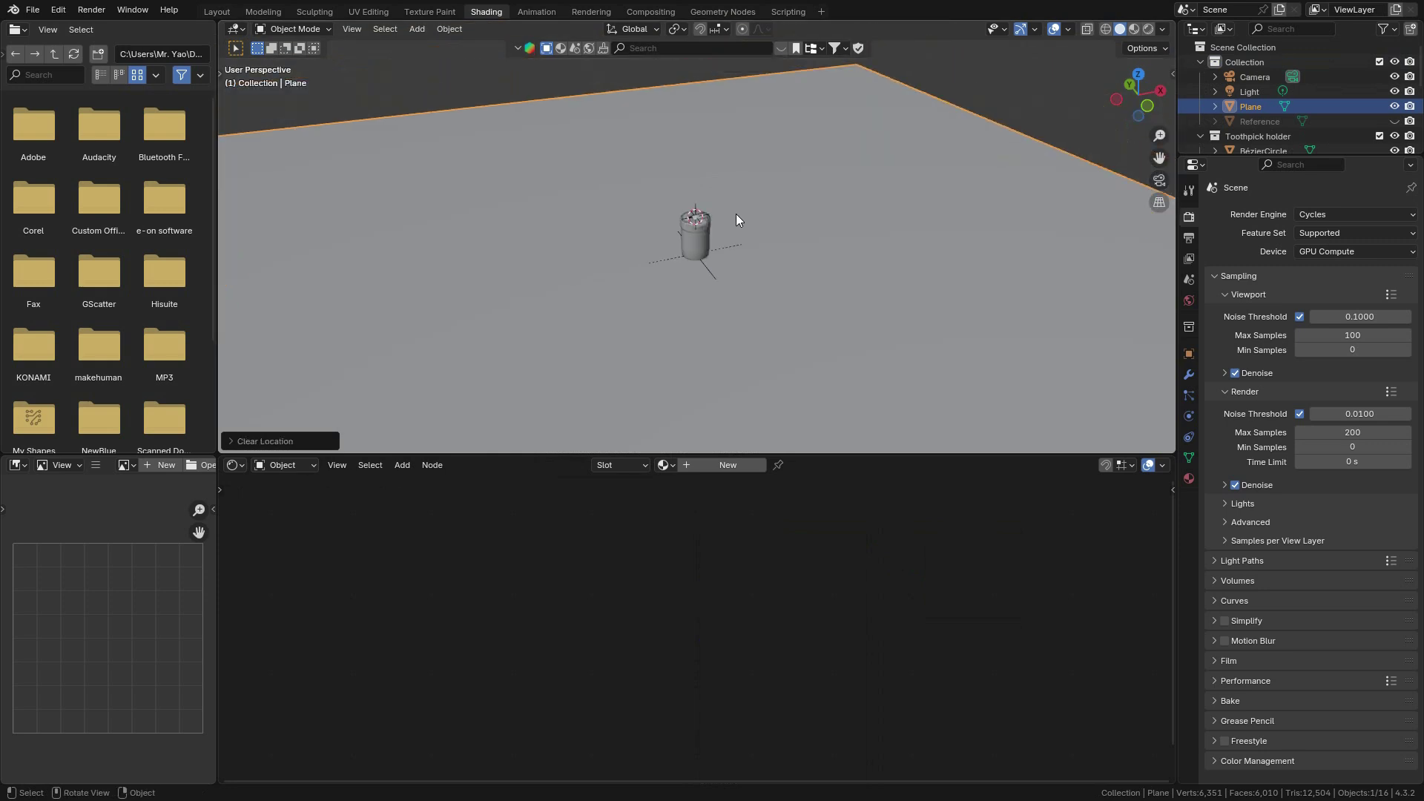
{"action": "scroll", "coordinate": [736, 215], "scroll_direction": "up", "scroll_amount": 5}
{"action": "mouse_move", "coordinate": [724, 249]}
{"action": "middle_mouse_down"}
{"action": "mouse_move", "coordinate": [735, 233]}
{"action": "mouse_move", "coordinate": [722, 293]}
{"action": "mouse_move", "coordinate": [739, 272]}
{"action": "middle_mouse_up"}
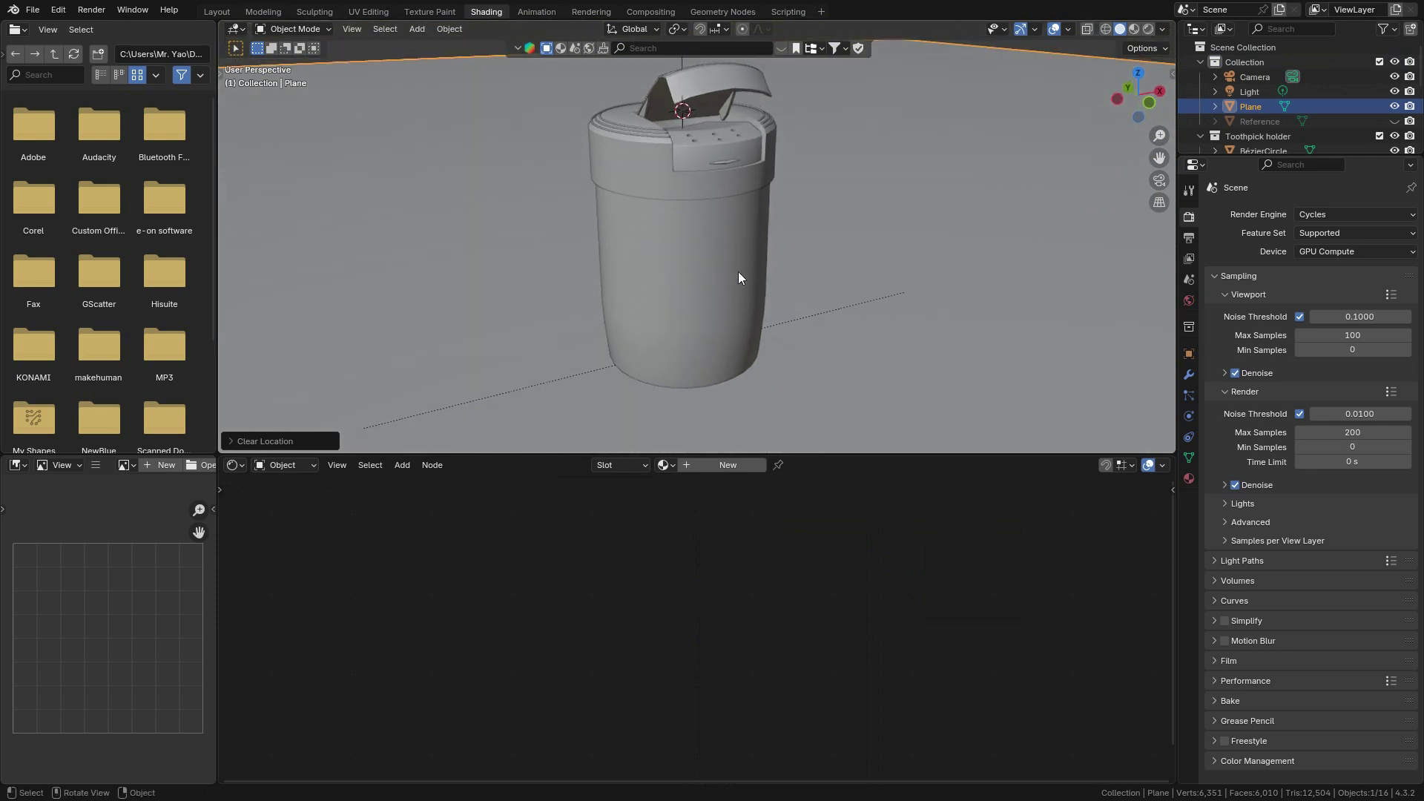
{"action": "left_click", "coordinate": [1149, 29]}
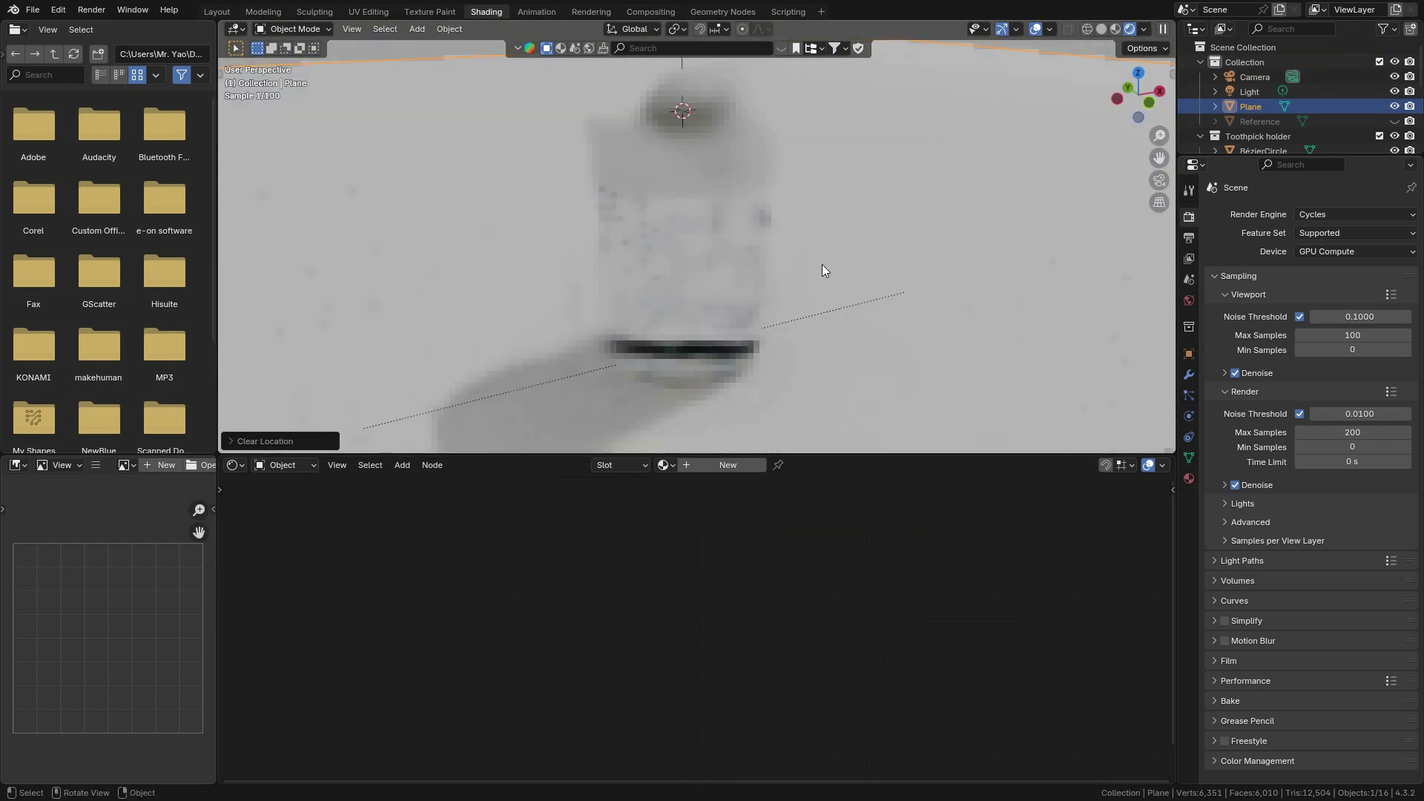
{"action": "middle_click_drag", "start_coordinate": [786, 269], "coordinate": [740, 299]}
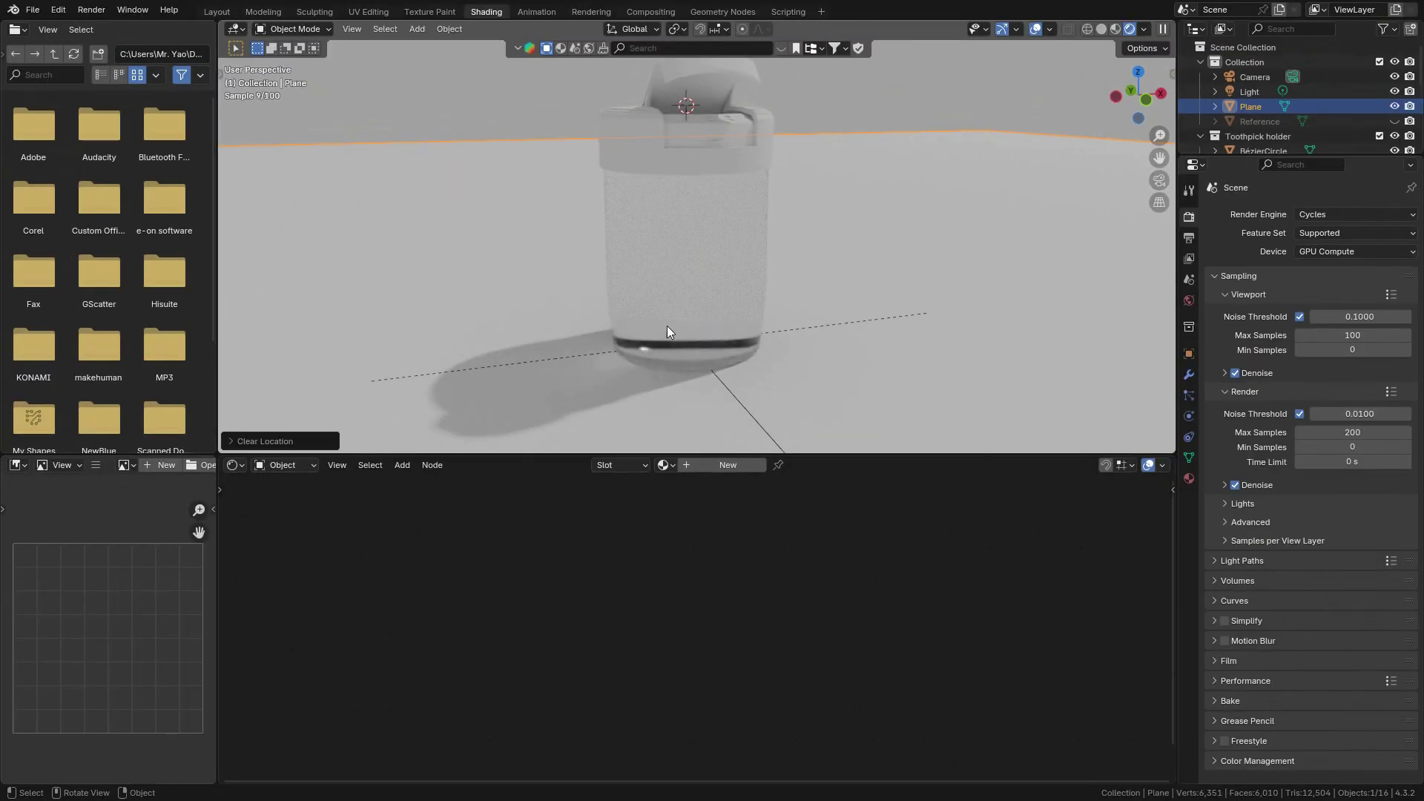
Select the holder's lower container and examine how its body material renders from several angles.
{"action": "left_click", "coordinate": [694, 309]}
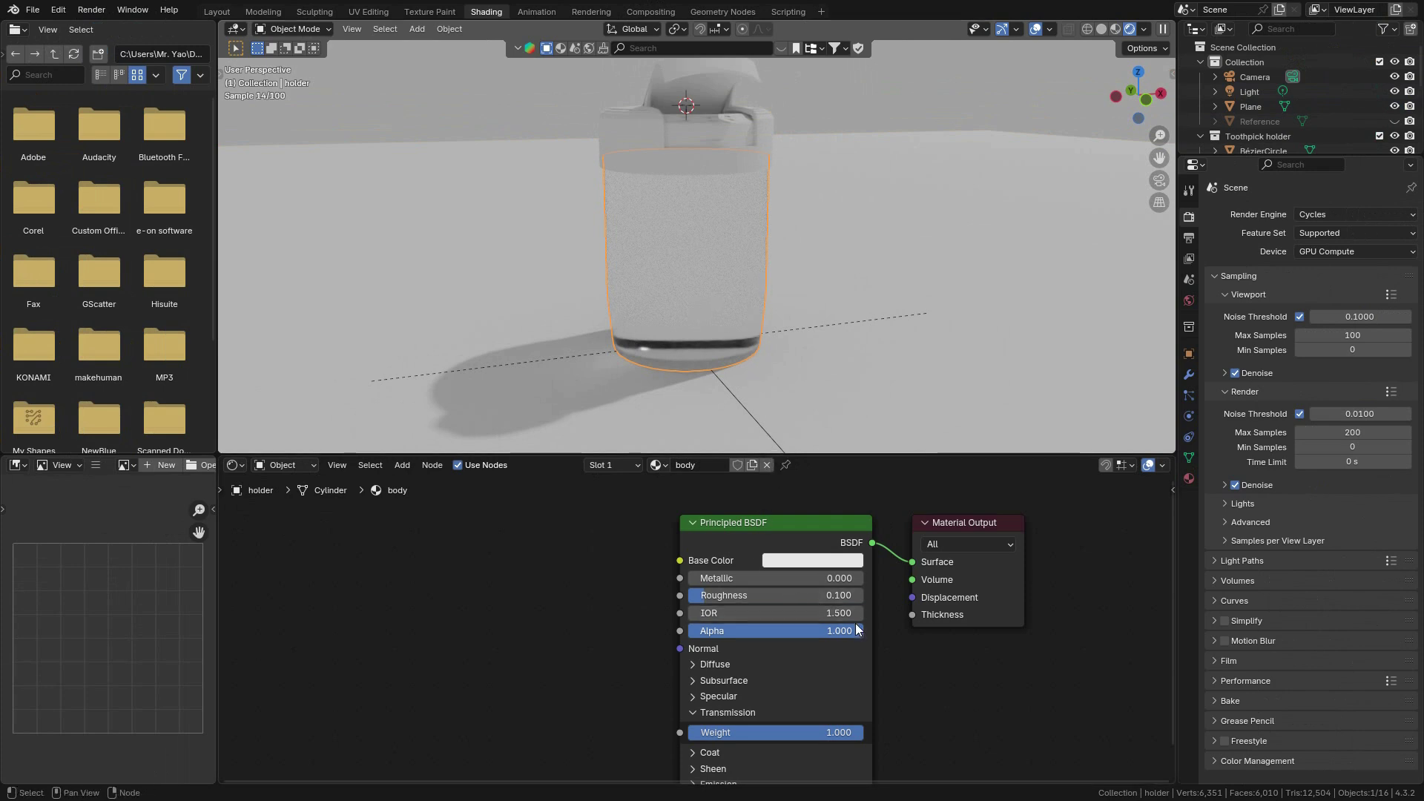
{"action": "middle_click_drag", "start_coordinate": [856, 637], "coordinate": [737, 620]}
{"action": "scroll", "coordinate": [807, 627], "scroll_direction": "up", "scroll_amount": 2}
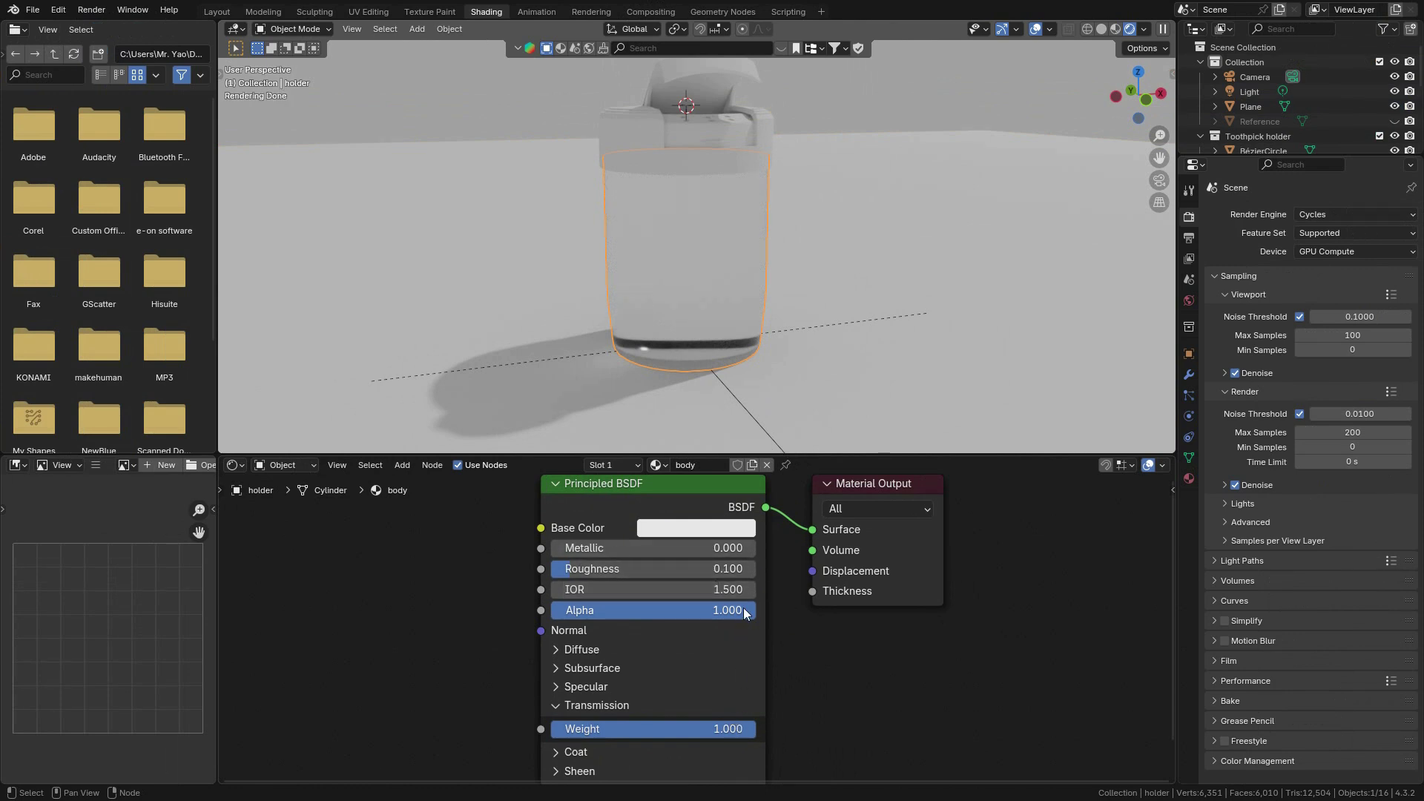
{"action": "mouse_move", "coordinate": [751, 350]}
{"action": "middle_mouse_down"}
{"action": "mouse_move", "coordinate": [726, 327]}
{"action": "mouse_move", "coordinate": [750, 338]}
{"action": "mouse_move", "coordinate": [737, 335]}
{"action": "middle_mouse_up"}
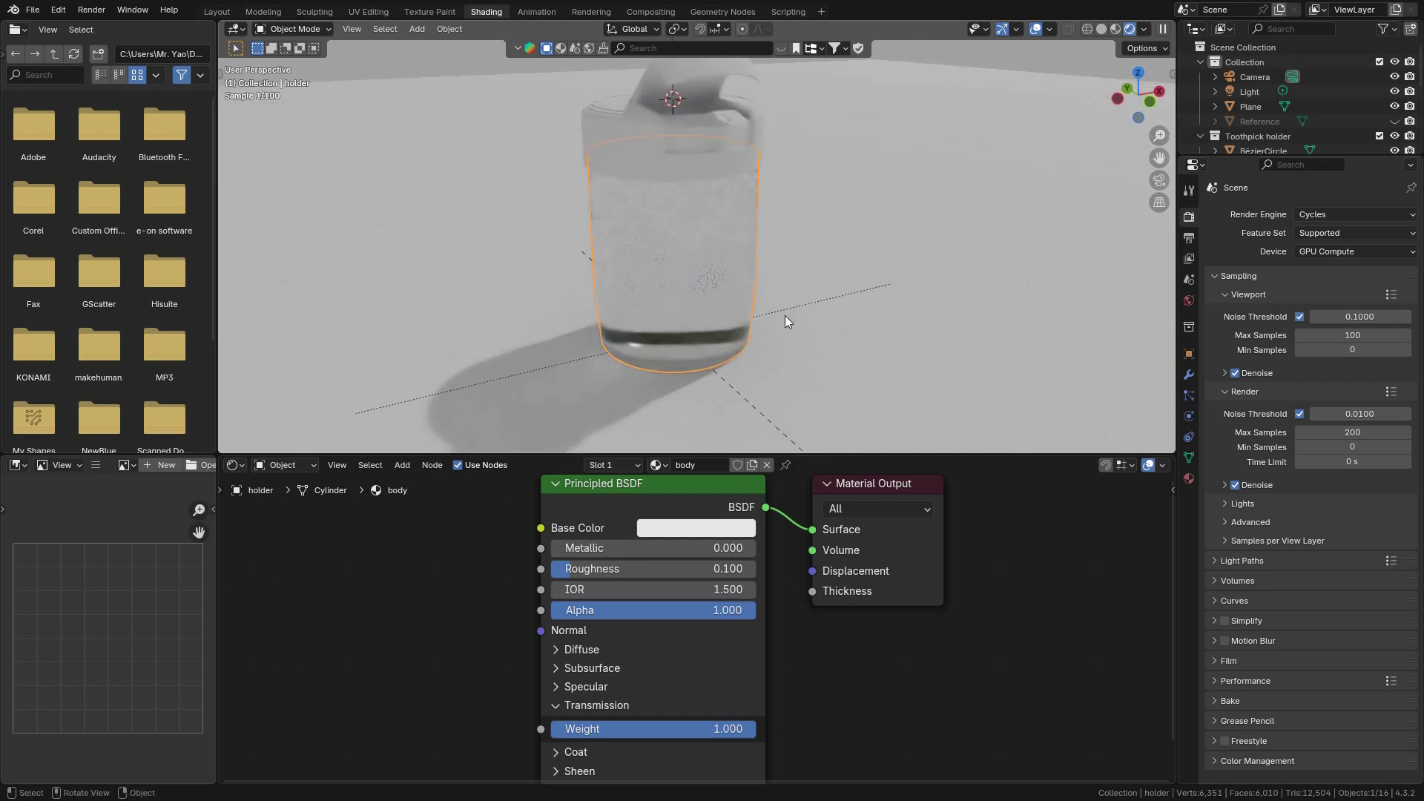
{"action": "scroll", "coordinate": [779, 315], "scroll_direction": "up", "scroll_amount": 2}
{"action": "scroll", "coordinate": [764, 308], "scroll_direction": "up", "scroll_amount": 1}
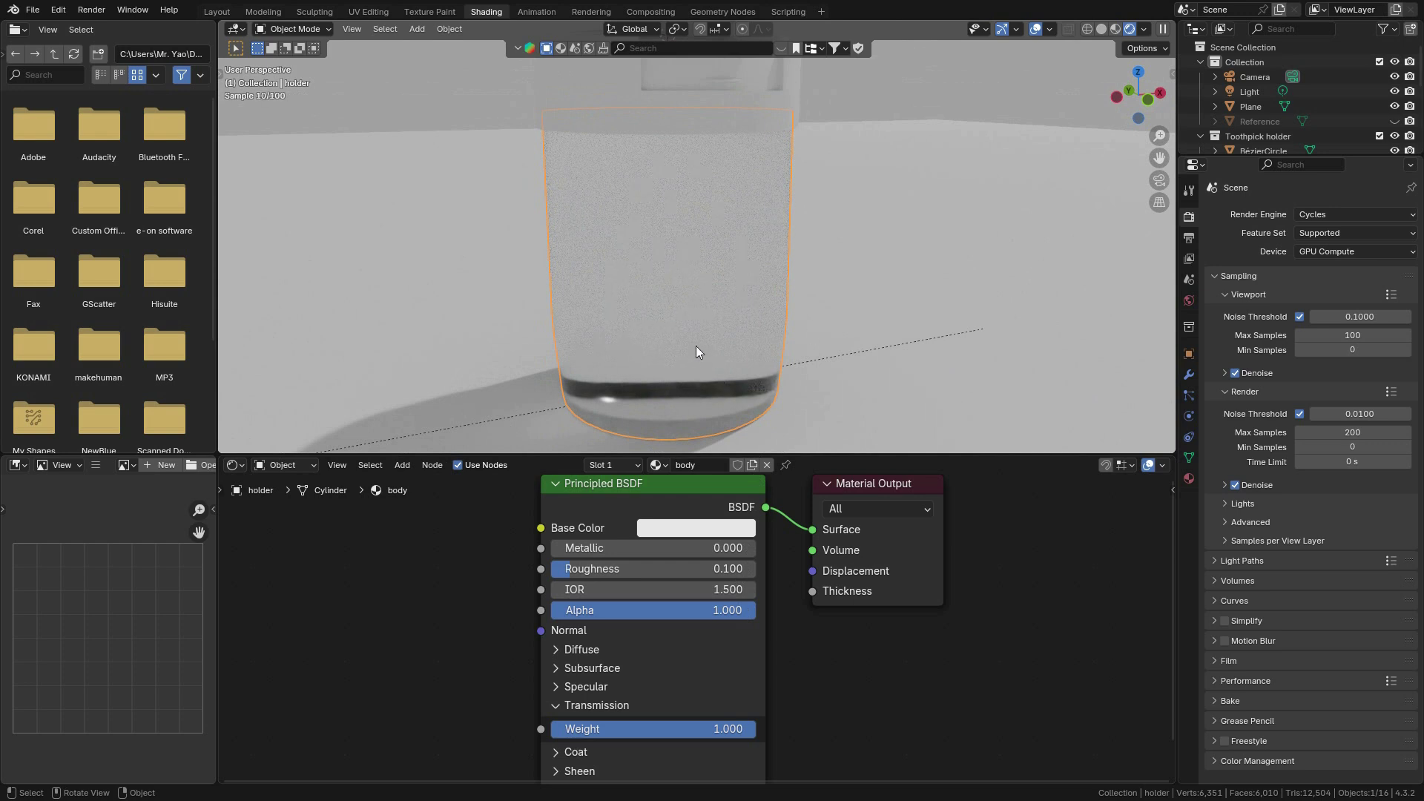
Display the viewport in Solid shading and inspect the container's modifiers and its mesh in Edit Mode.
{"action": "left_click", "coordinate": [1101, 29]}
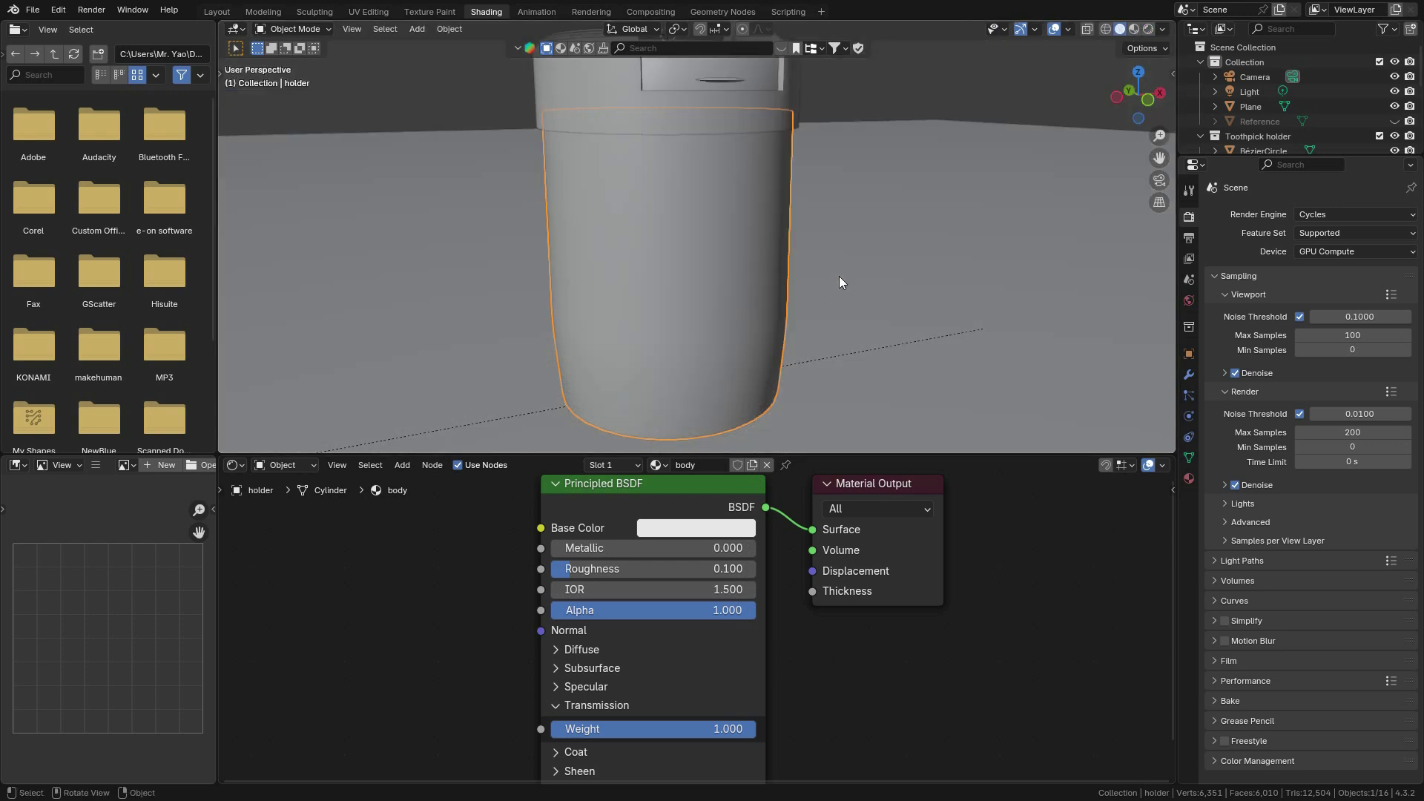
{"action": "left_click", "coordinate": [1188, 375]}
{"action": "scroll", "coordinate": [961, 342], "scroll_direction": "down", "scroll_amount": 3}
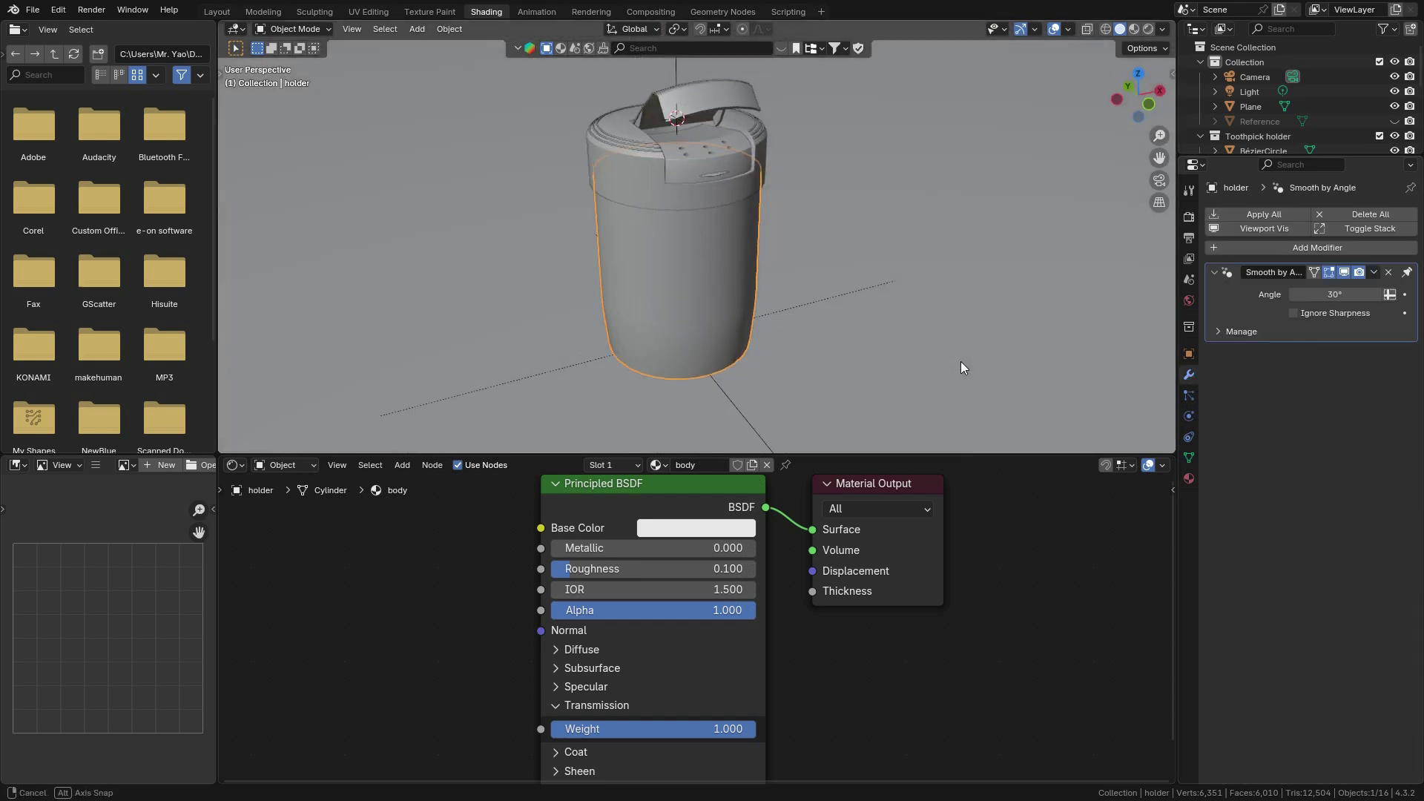
{"action": "key", "text": "Tab"}
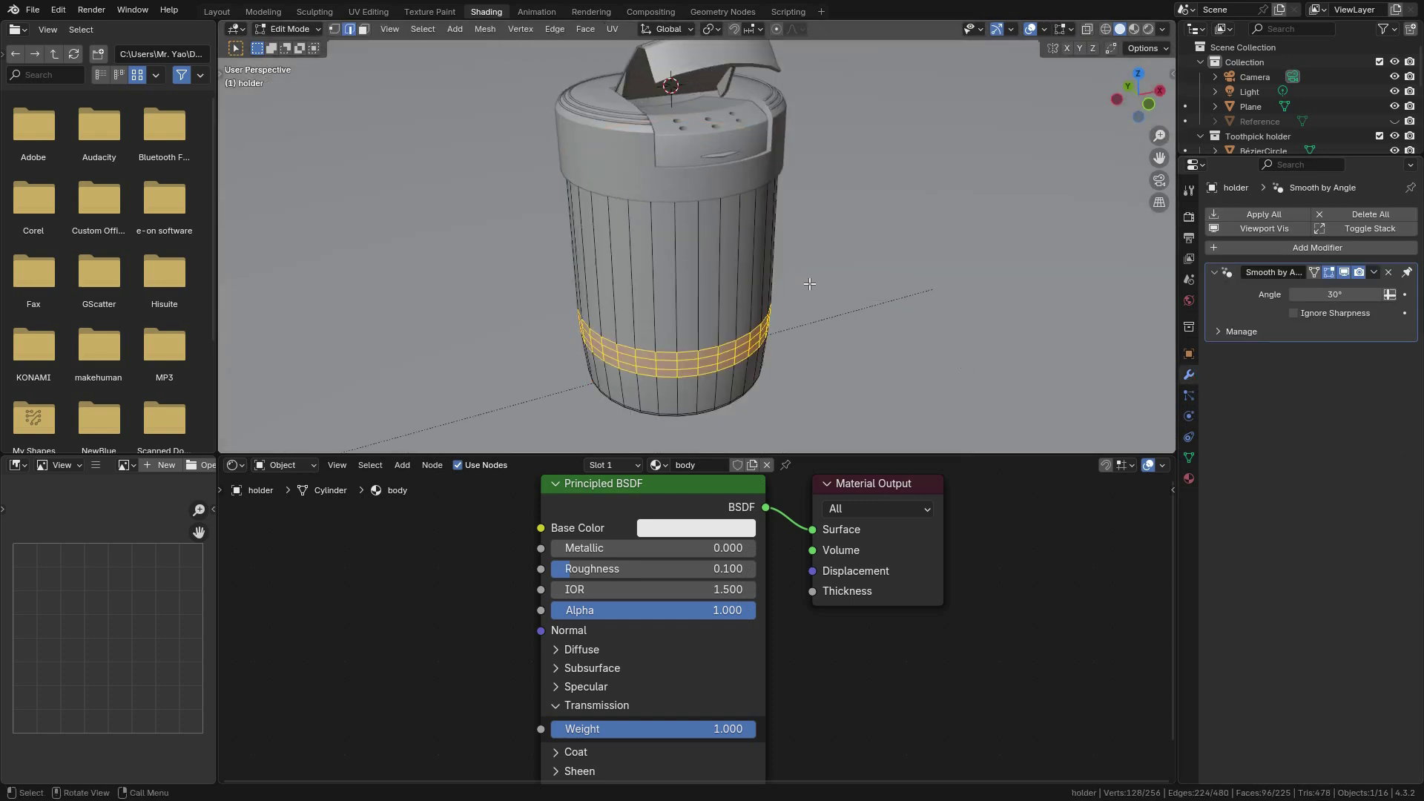
{"action": "middle_click_drag", "start_coordinate": [749, 284], "coordinate": [763, 230]}
{"action": "scroll", "coordinate": [723, 302], "scroll_direction": "up", "scroll_amount": 3}
{"action": "scroll", "coordinate": [754, 316], "scroll_direction": "down", "scroll_amount": 2}
{"action": "middle_click_drag", "start_coordinate": [711, 241], "coordinate": [801, 267]}
{"action": "key", "text": "Tab"}
{"action": "scroll", "coordinate": [720, 221], "scroll_direction": "up", "scroll_amount": 2}
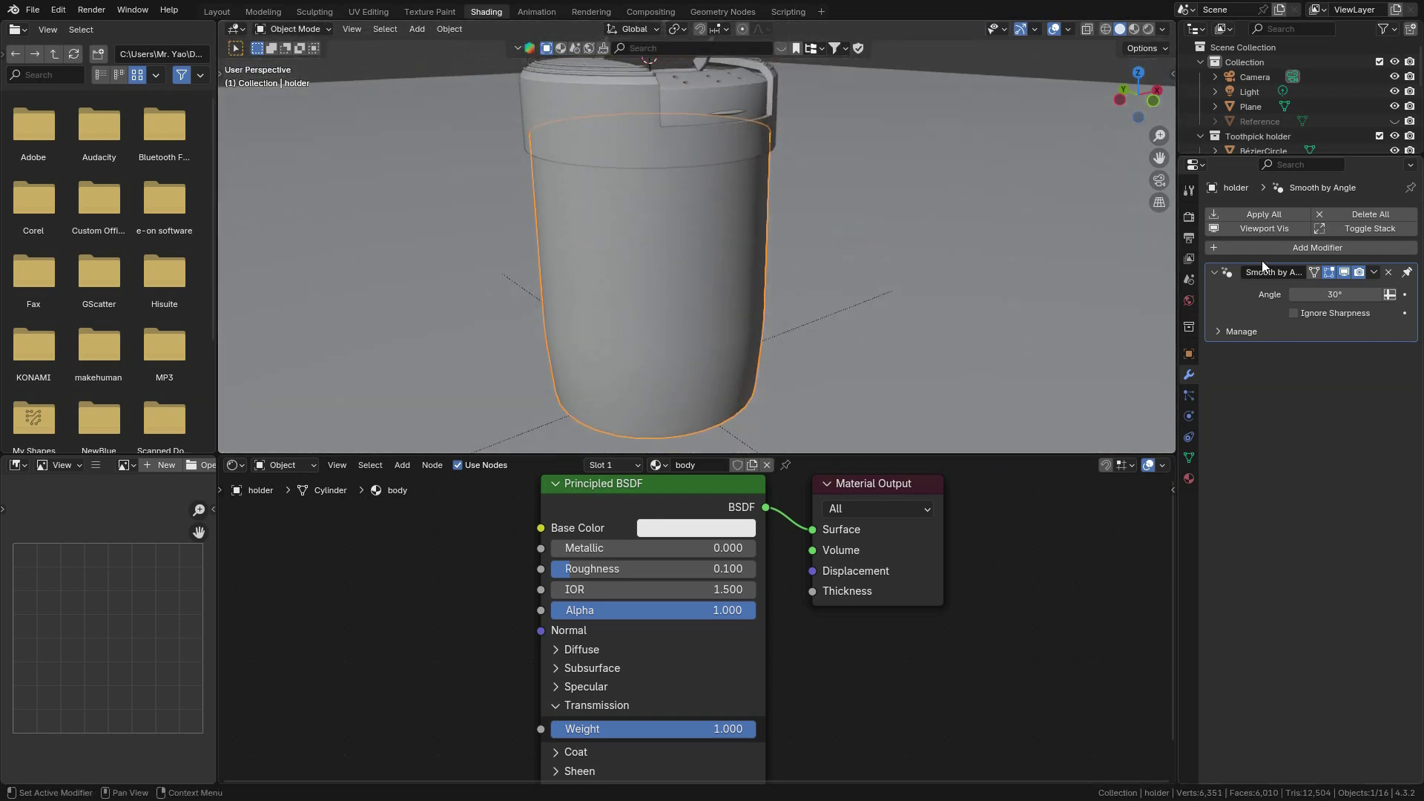
Add a Solidify modifier to the container and display the viewport in Wireframe shading.
{"action": "left_click", "coordinate": [1302, 251]}
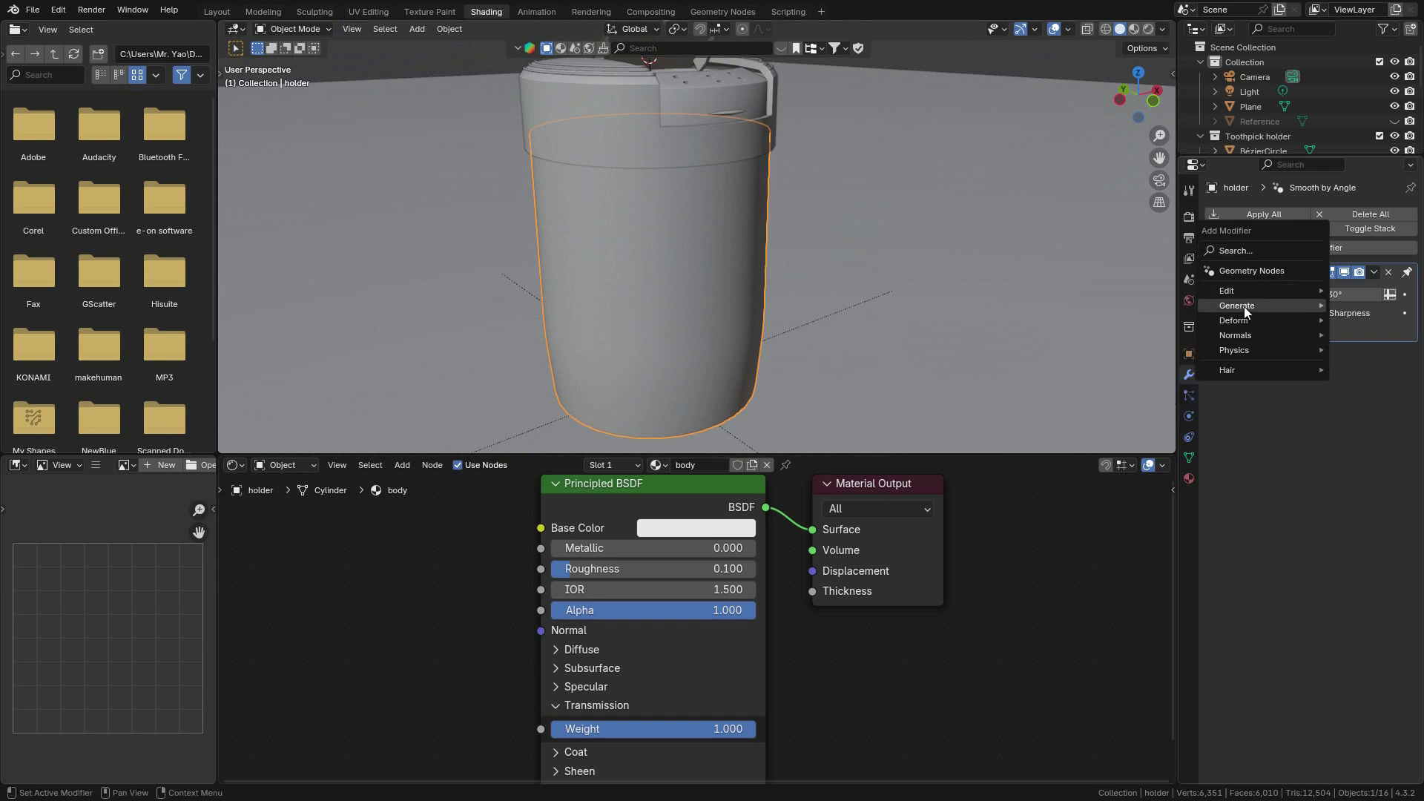
{"action": "mouse_move", "coordinate": [1244, 305]}
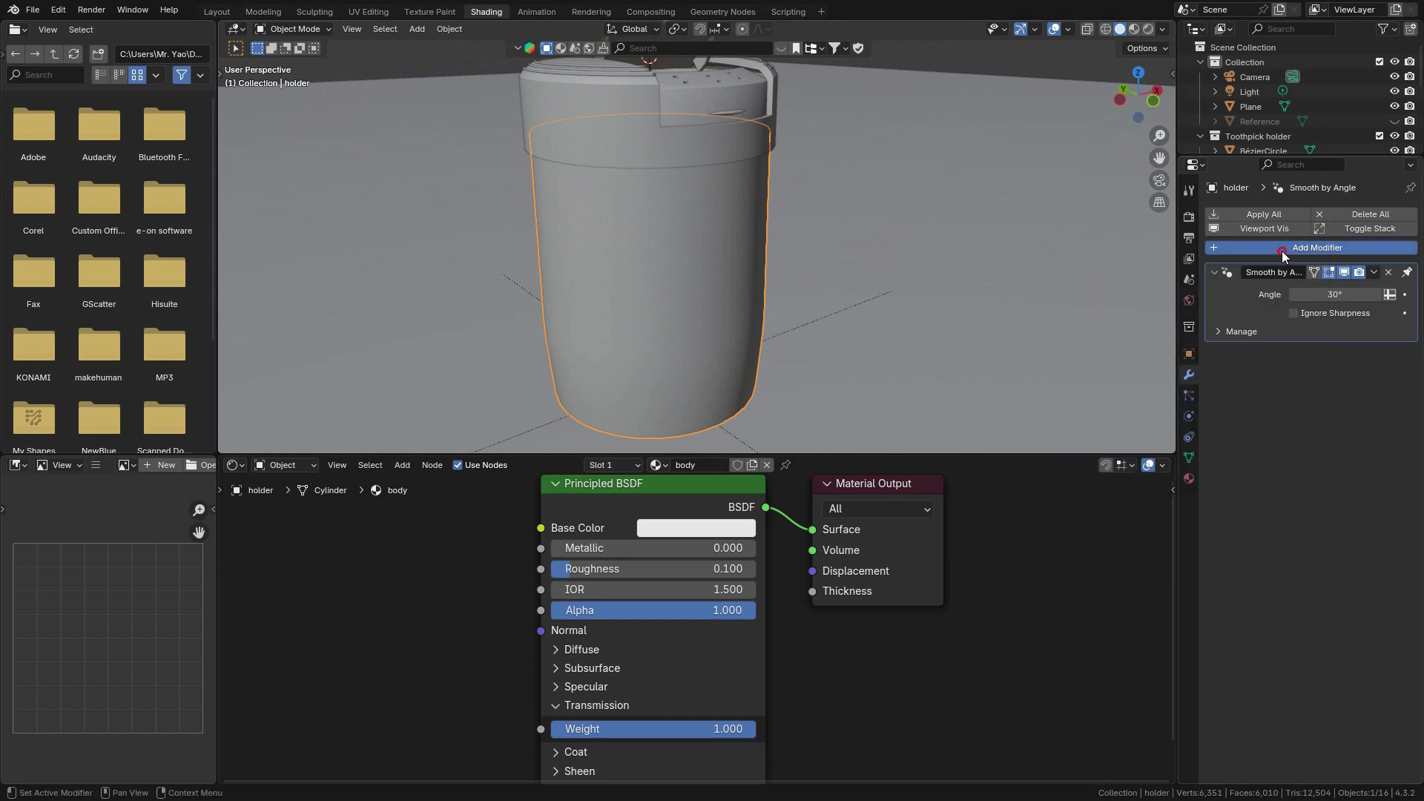
{"action": "left_click", "coordinate": [1282, 250]}
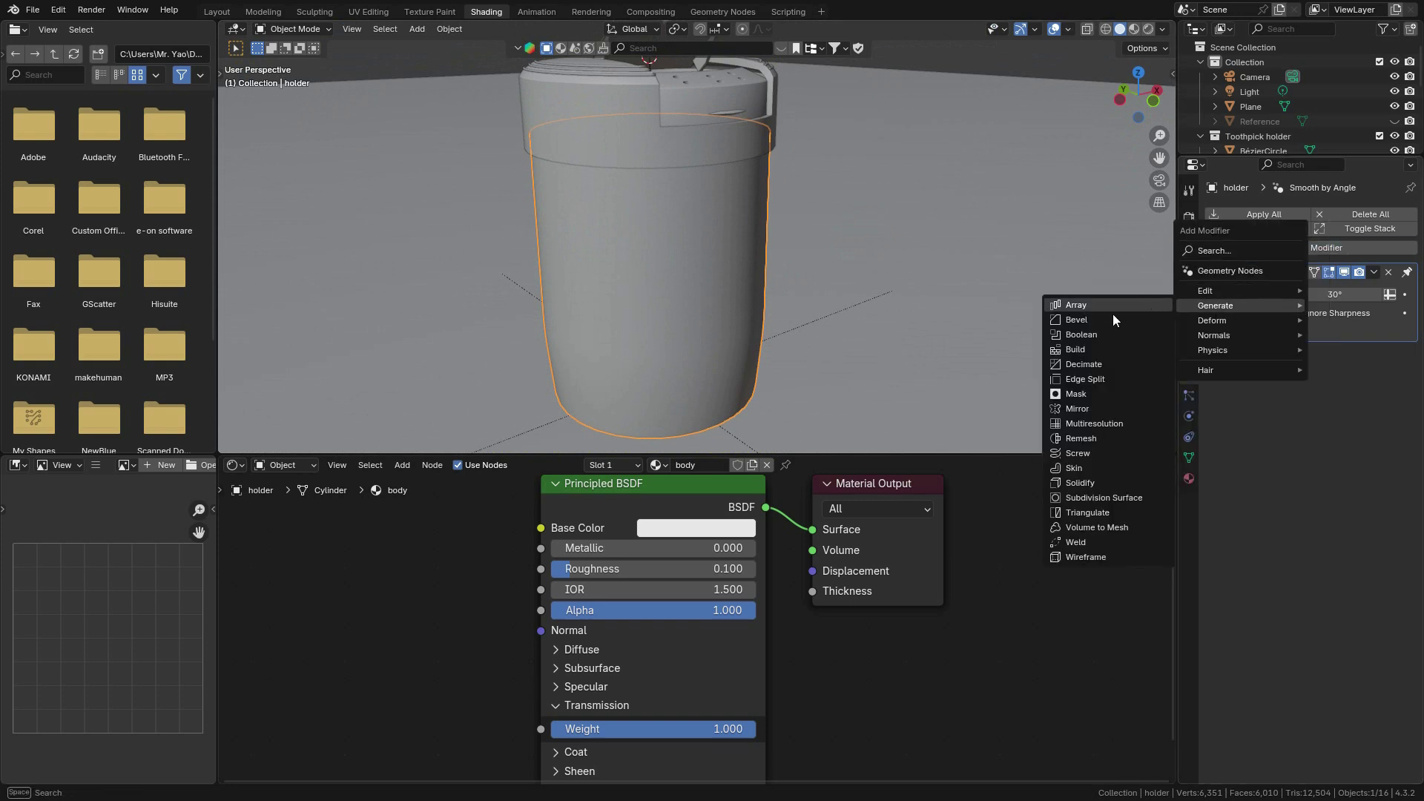
{"action": "left_click", "coordinate": [1080, 482]}
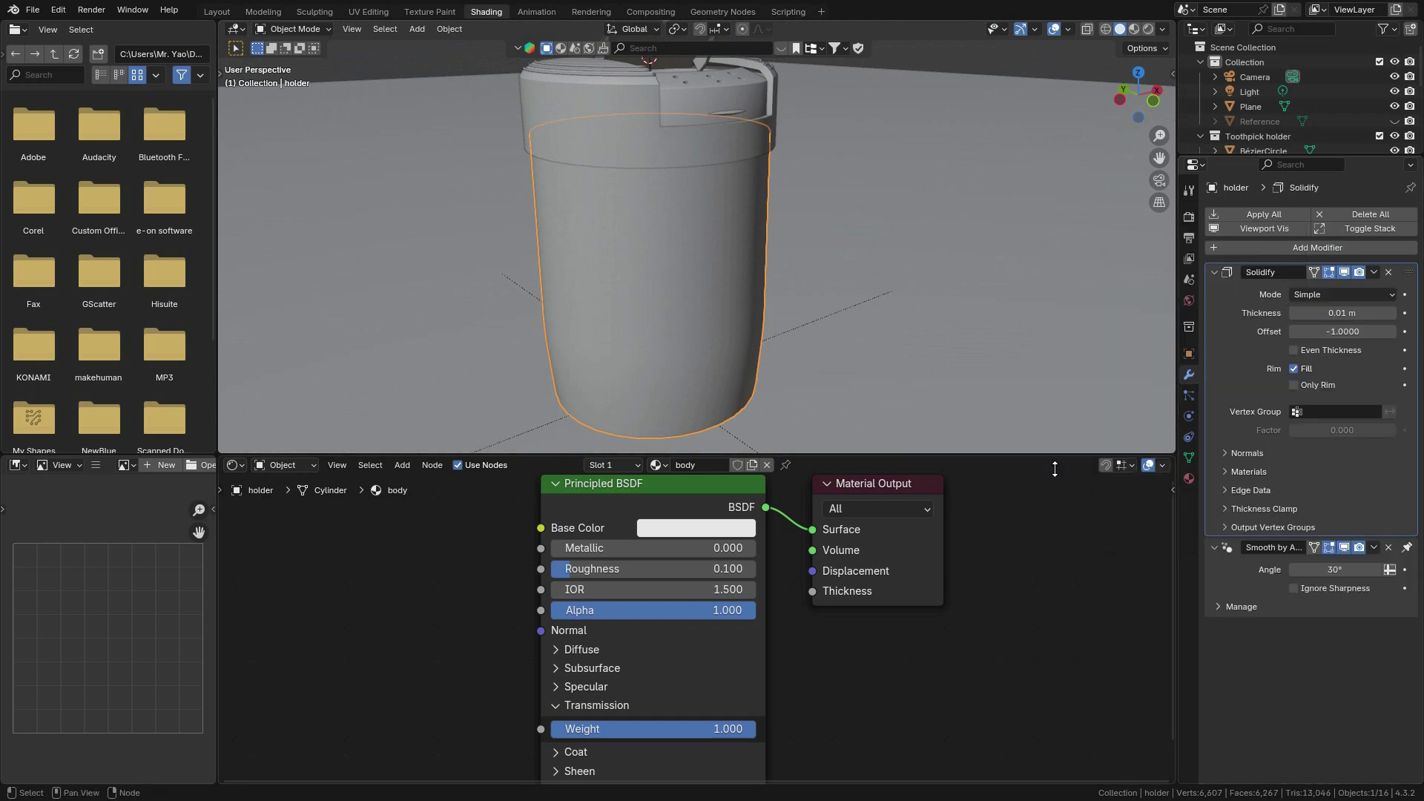
{"action": "left_click", "coordinate": [1105, 30]}
{"action": "middle_click_drag", "start_coordinate": [890, 170], "coordinate": [790, 200]}
{"action": "scroll", "coordinate": [790, 200], "scroll_direction": "up", "scroll_amount": 2}
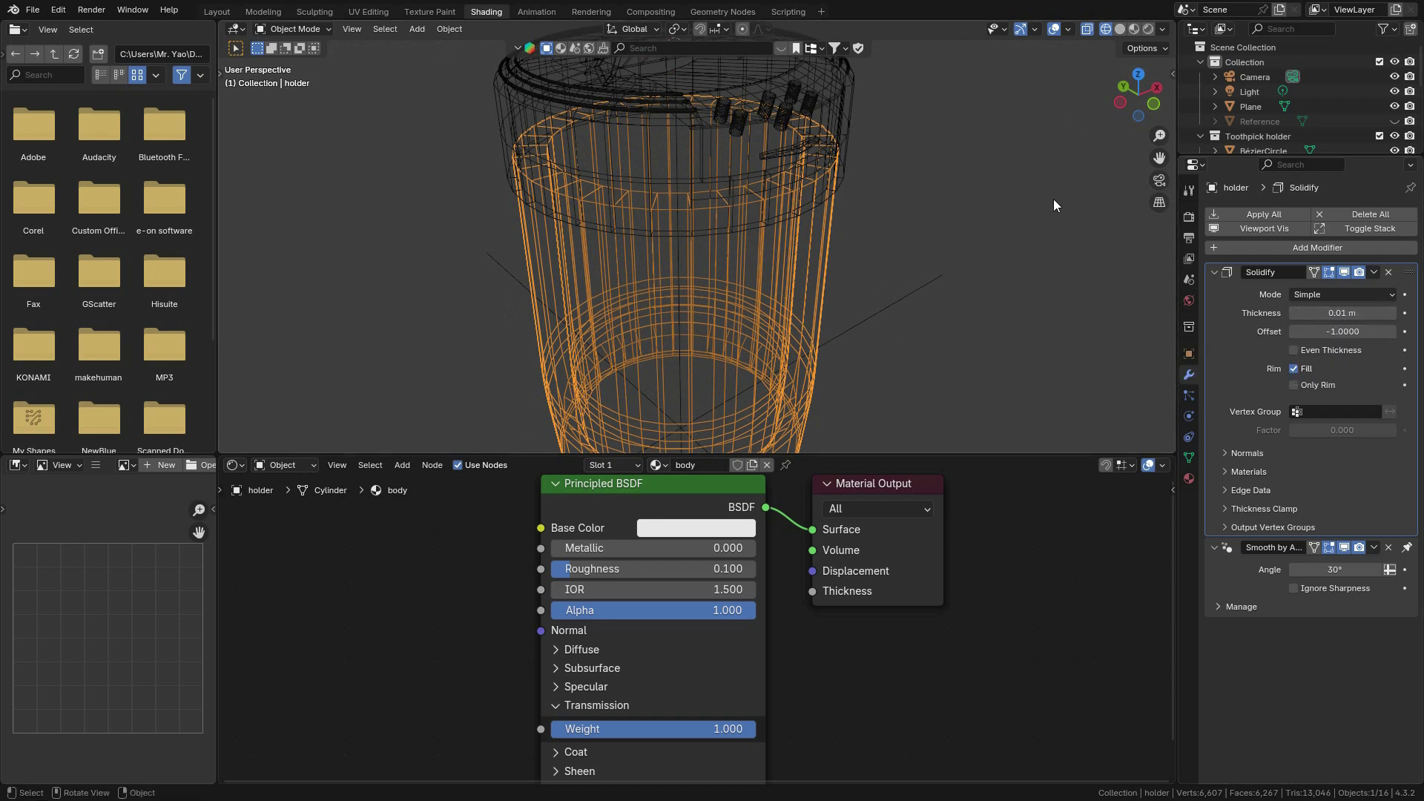
Enable the Screencast Keys display for the 3D viewport.
{"action": "key", "text": "n"}
{"action": "scroll", "coordinate": [1166, 334], "scroll_direction": "down", "scroll_amount": 6}
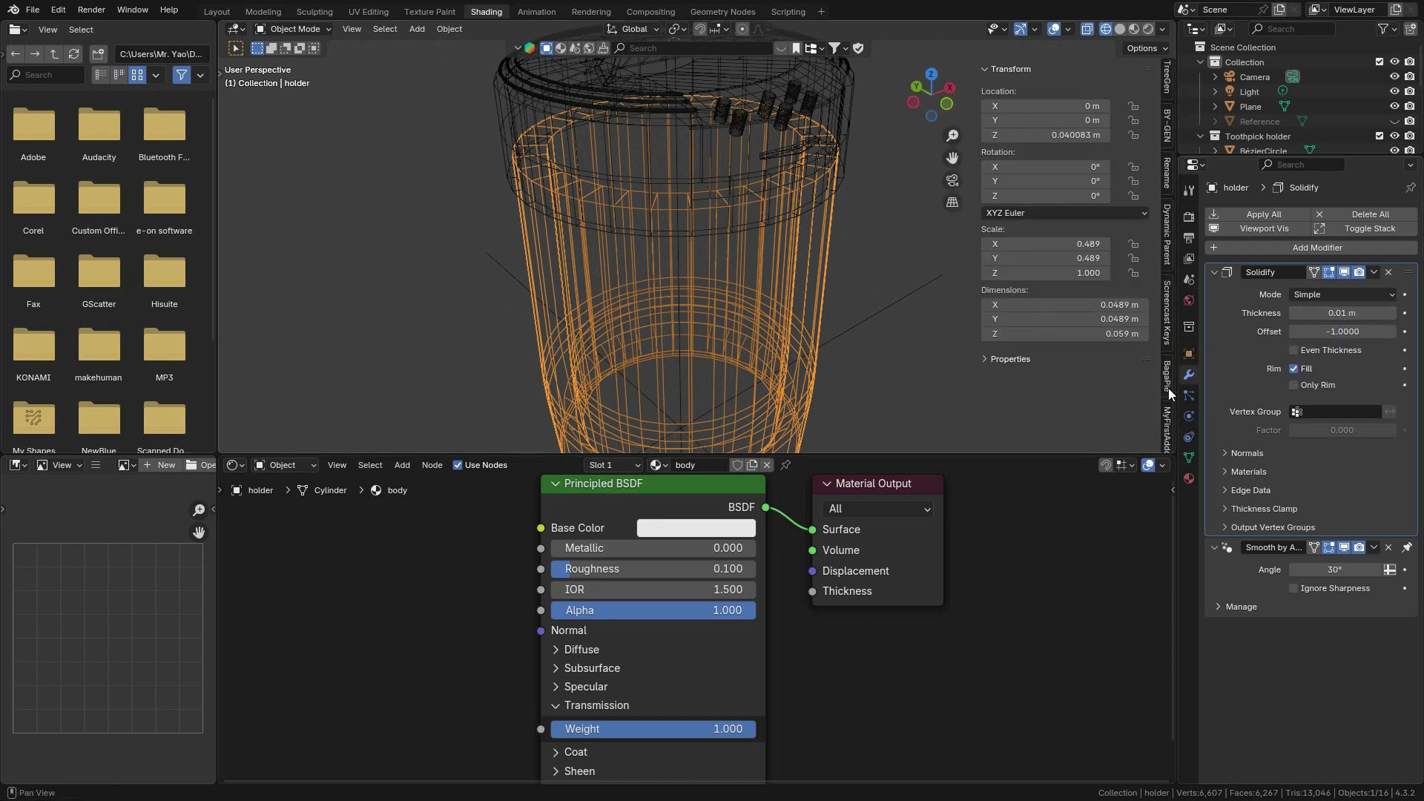
{"action": "left_click", "coordinate": [1167, 278]}
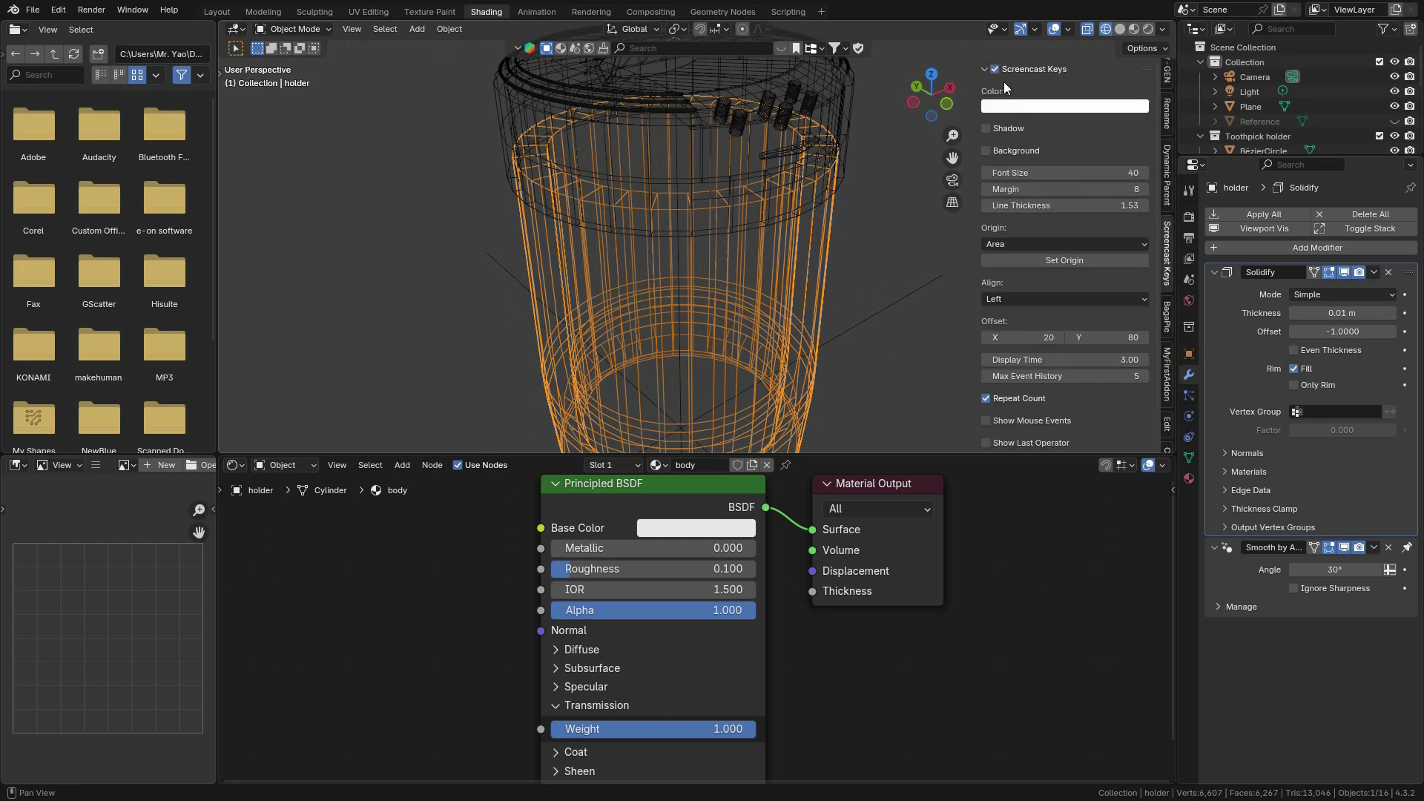
{"action": "left_click", "coordinate": [994, 69]}
{"action": "key", "text": "n"}
Set the container's Solidify thickness to 0.002 m.
{"action": "middle_click_drag", "start_coordinate": [825, 322], "coordinate": [925, 308]}
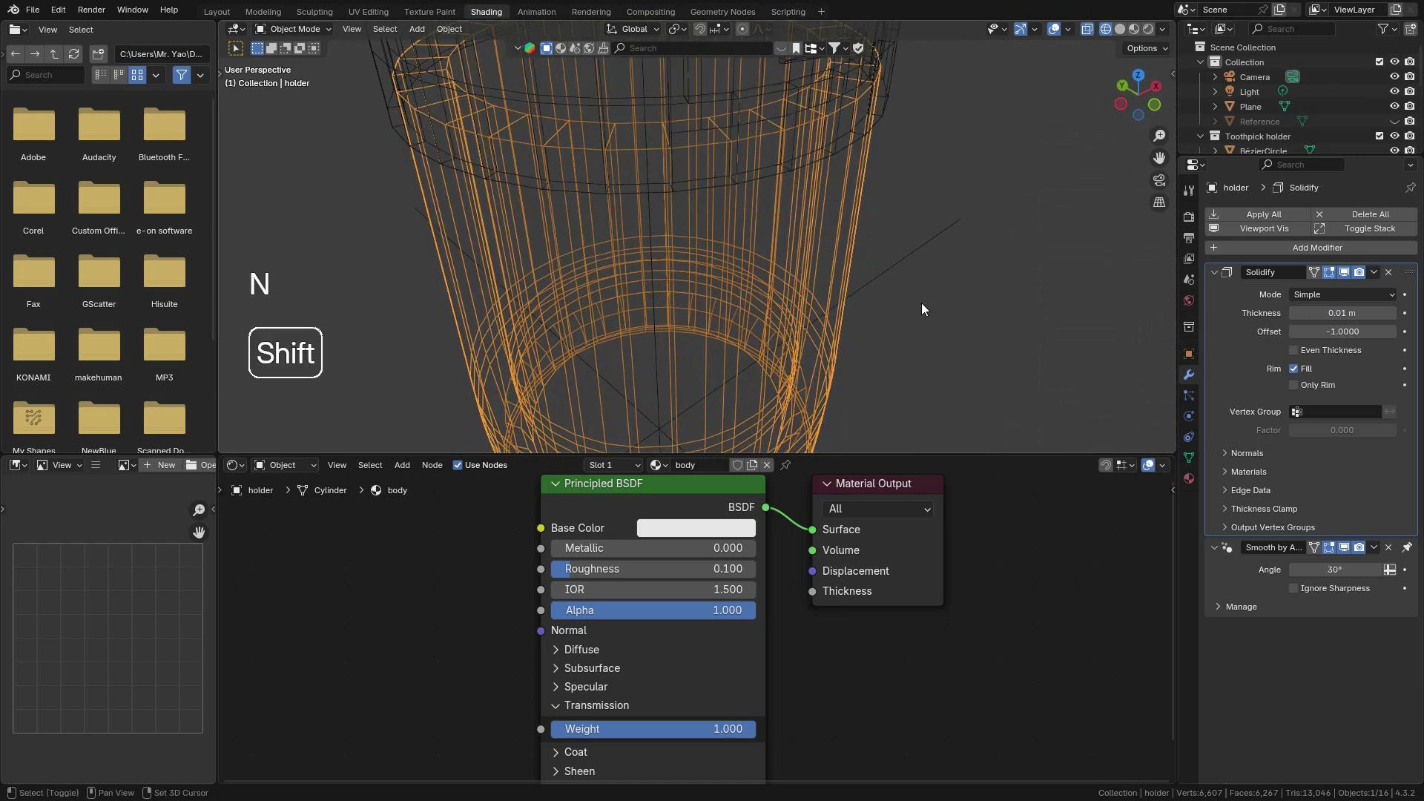
{"action": "mouse_move", "coordinate": [1367, 315]}
{"action": "left_mouse_down", "text": "shift"}
{"action": "mouse_move", "coordinate": [1327, 315]}
{"action": "mouse_move", "coordinate": [1364, 313]}
{"action": "left_mouse_up", "text": "shift"}
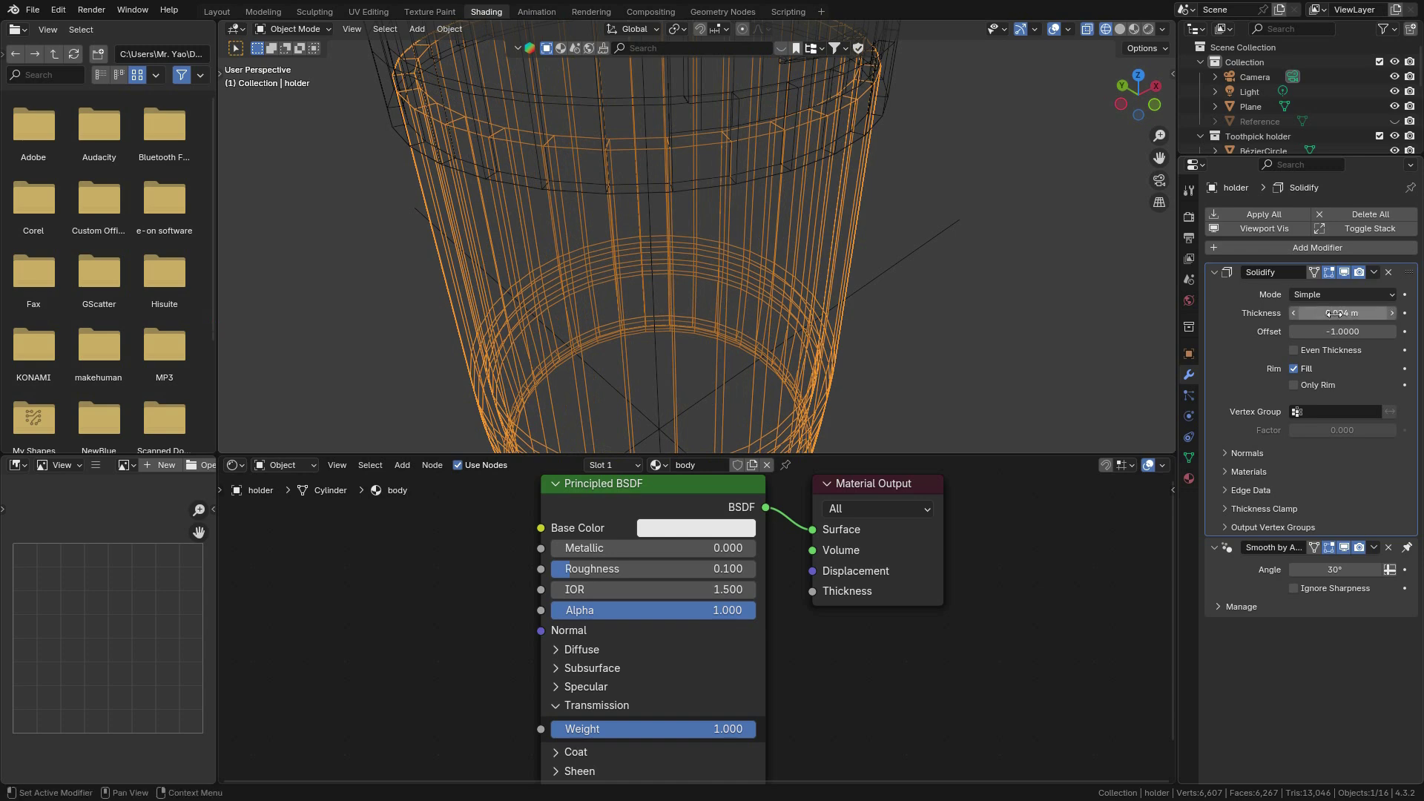
{"action": "left_click", "coordinate": [1335, 313]}
{"action": "type", "text": "0.002"}
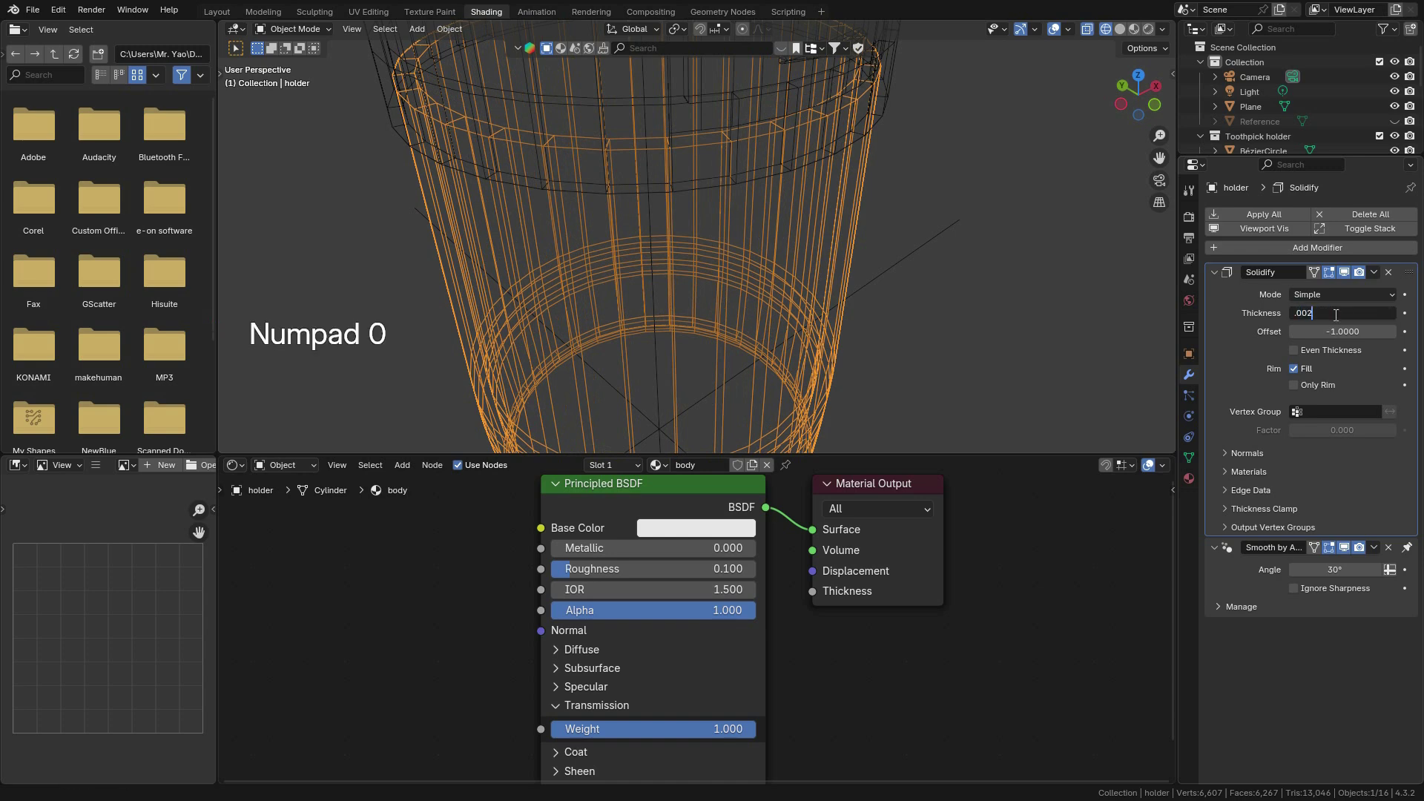
{"action": "key", "text": "Return"}
{"action": "scroll", "coordinate": [914, 158], "scroll_direction": "down", "scroll_amount": 6}
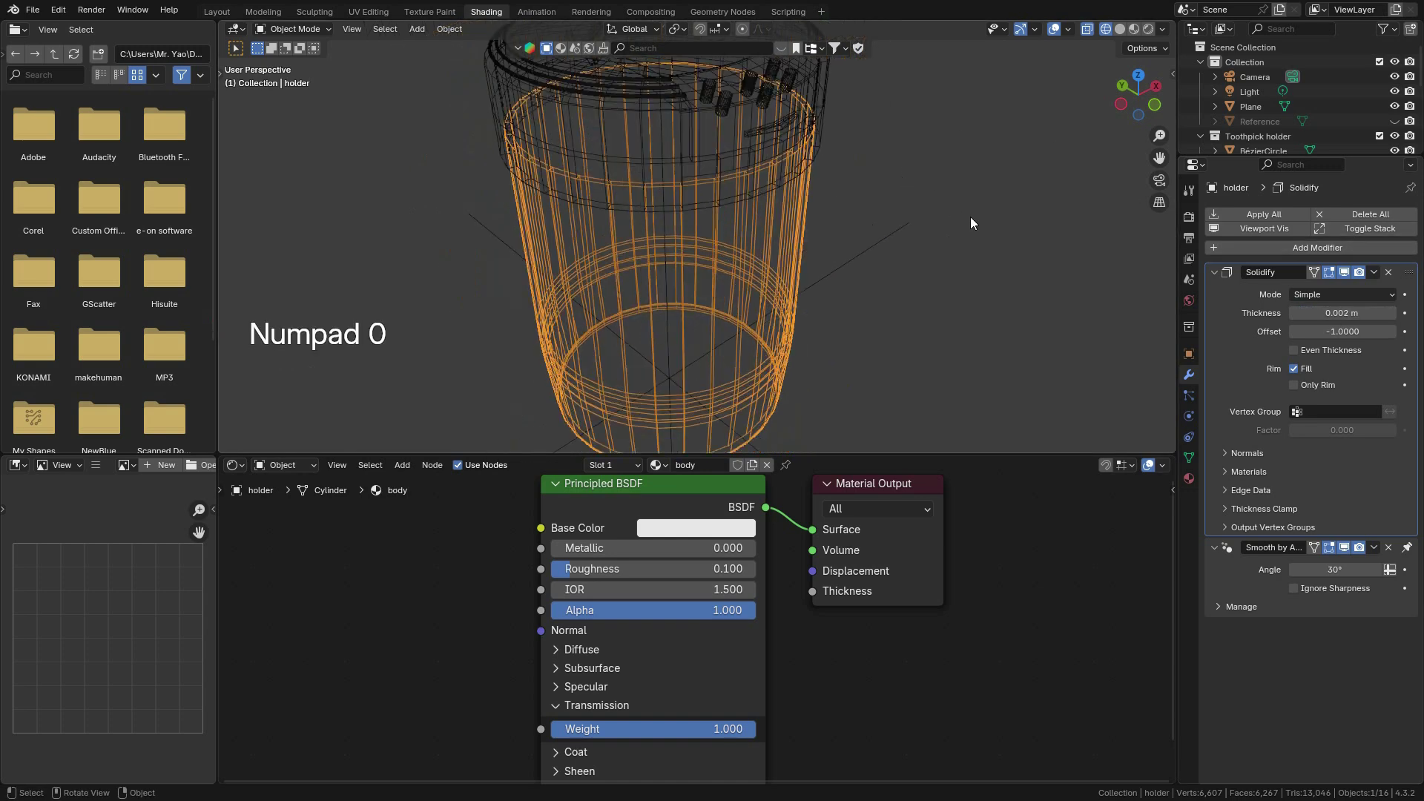
{"action": "scroll", "coordinate": [973, 222], "scroll_direction": "up", "scroll_amount": 5}
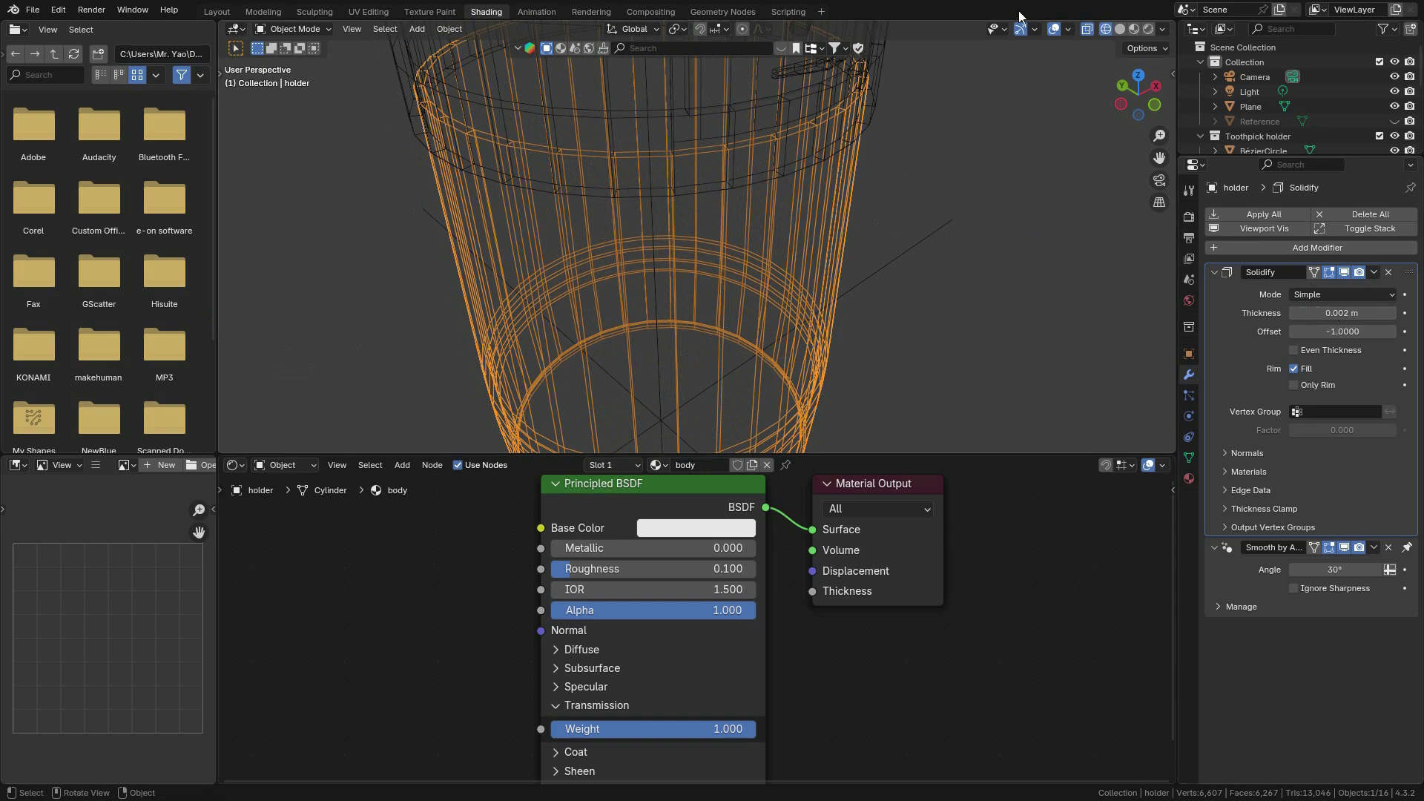
Return the viewport to Rendered shading and frame the container to check its thickened walls.
{"action": "left_click", "coordinate": [1120, 30]}
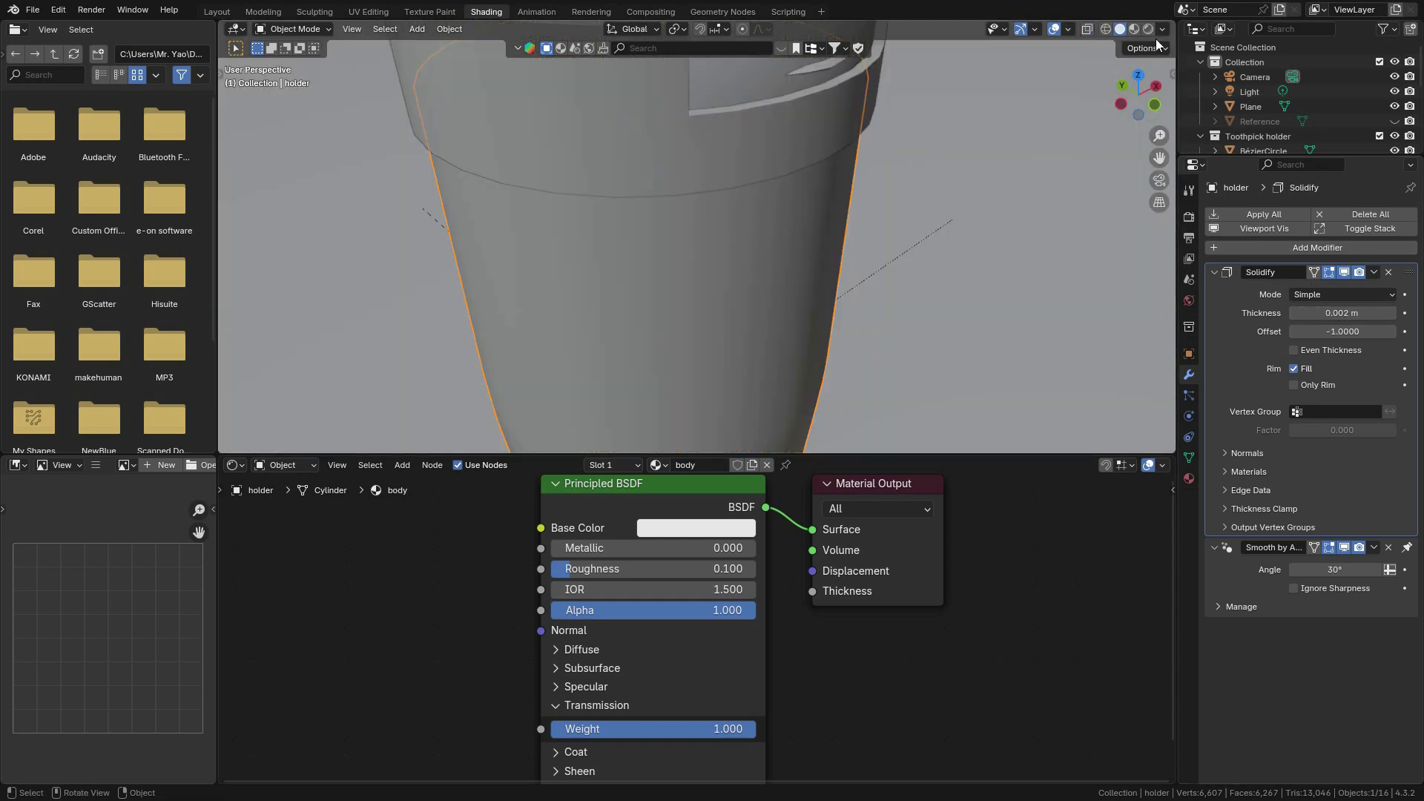
{"action": "left_click", "coordinate": [1152, 31]}
{"action": "scroll", "coordinate": [853, 254], "scroll_direction": "down", "scroll_amount": 5}
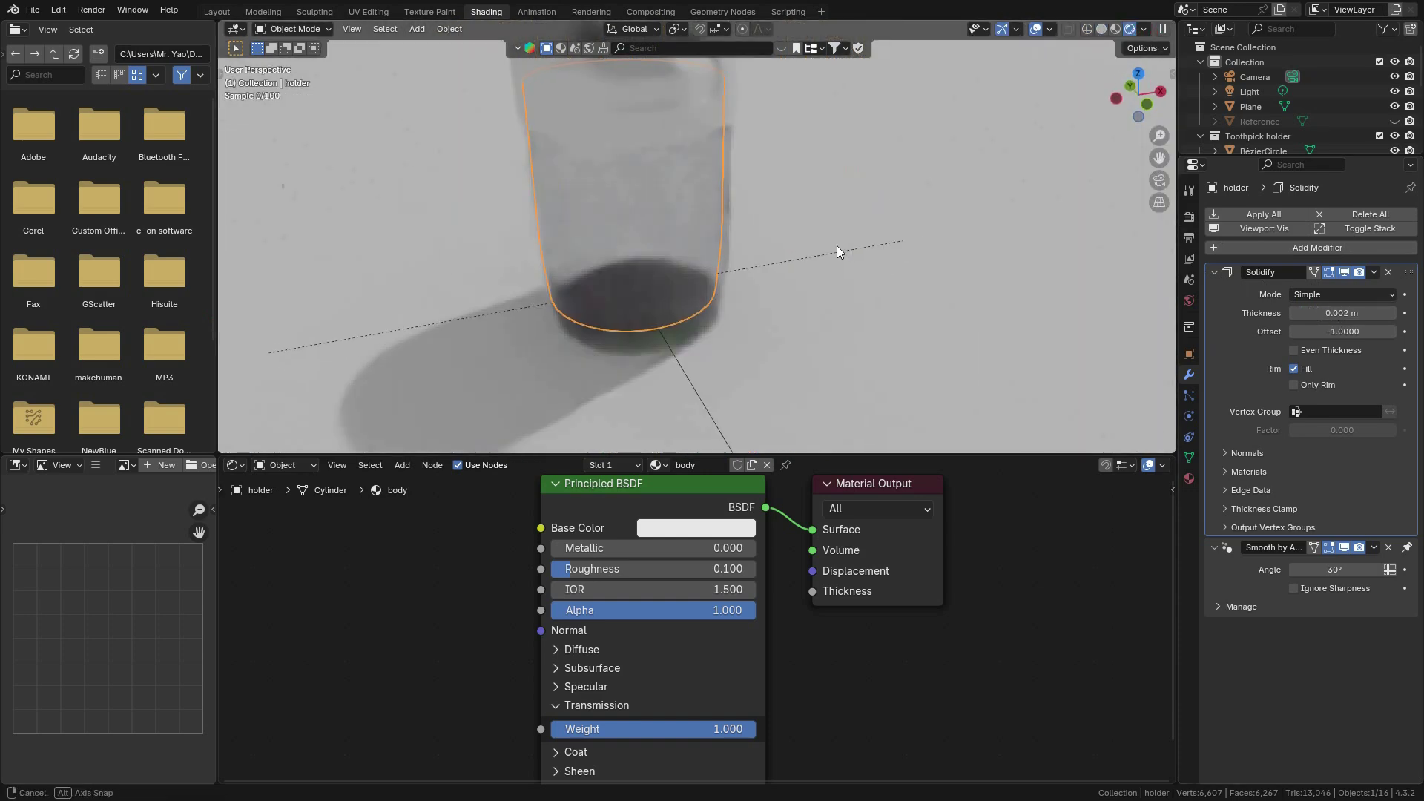
{"action": "middle_click_drag", "start_coordinate": [745, 248], "coordinate": [755, 265], "text": "shift"}
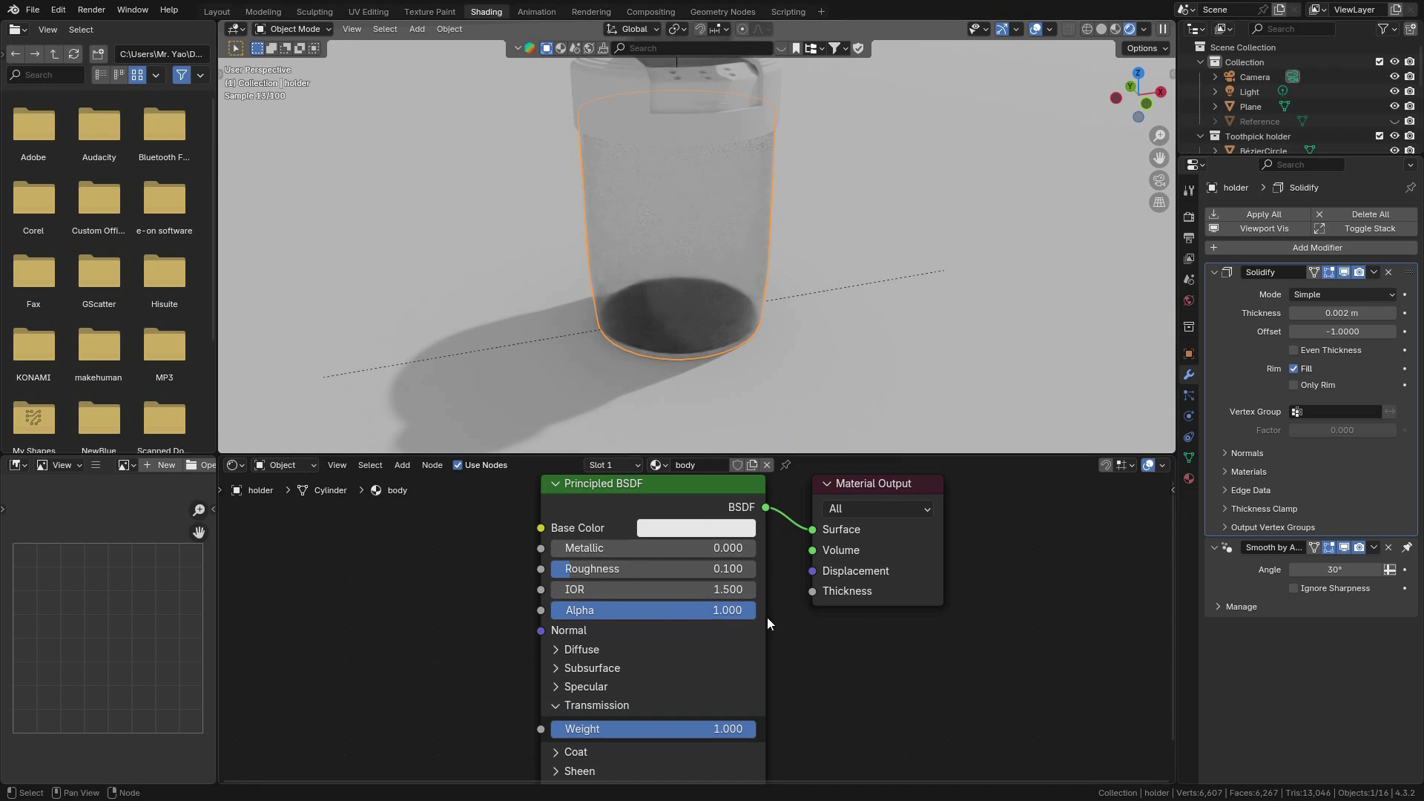
Set the body material's Principled BSDF alpha to 0.6.
{"action": "left_click_drag", "start_coordinate": [750, 616], "coordinate": [626, 606]}
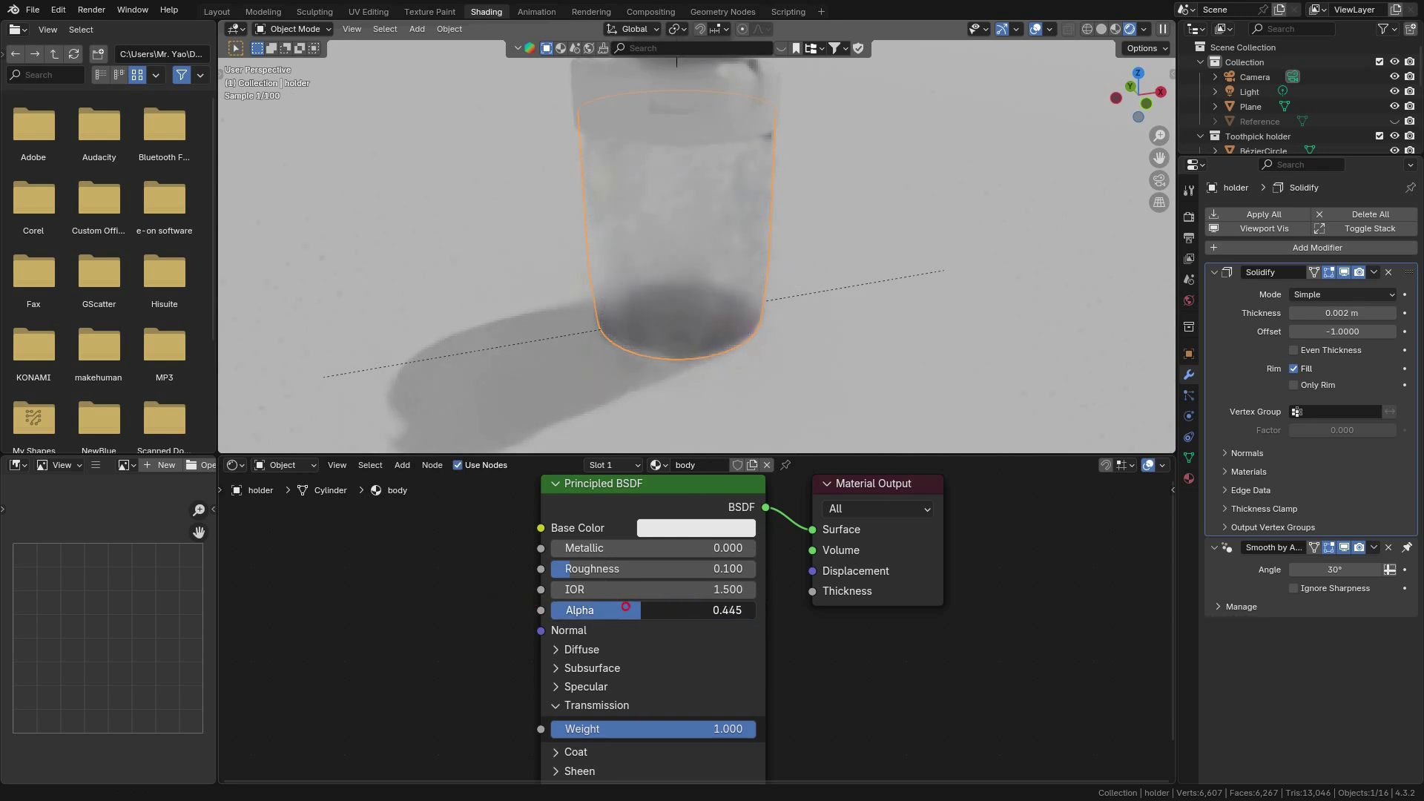
{"action": "left_click", "coordinate": [660, 609]}
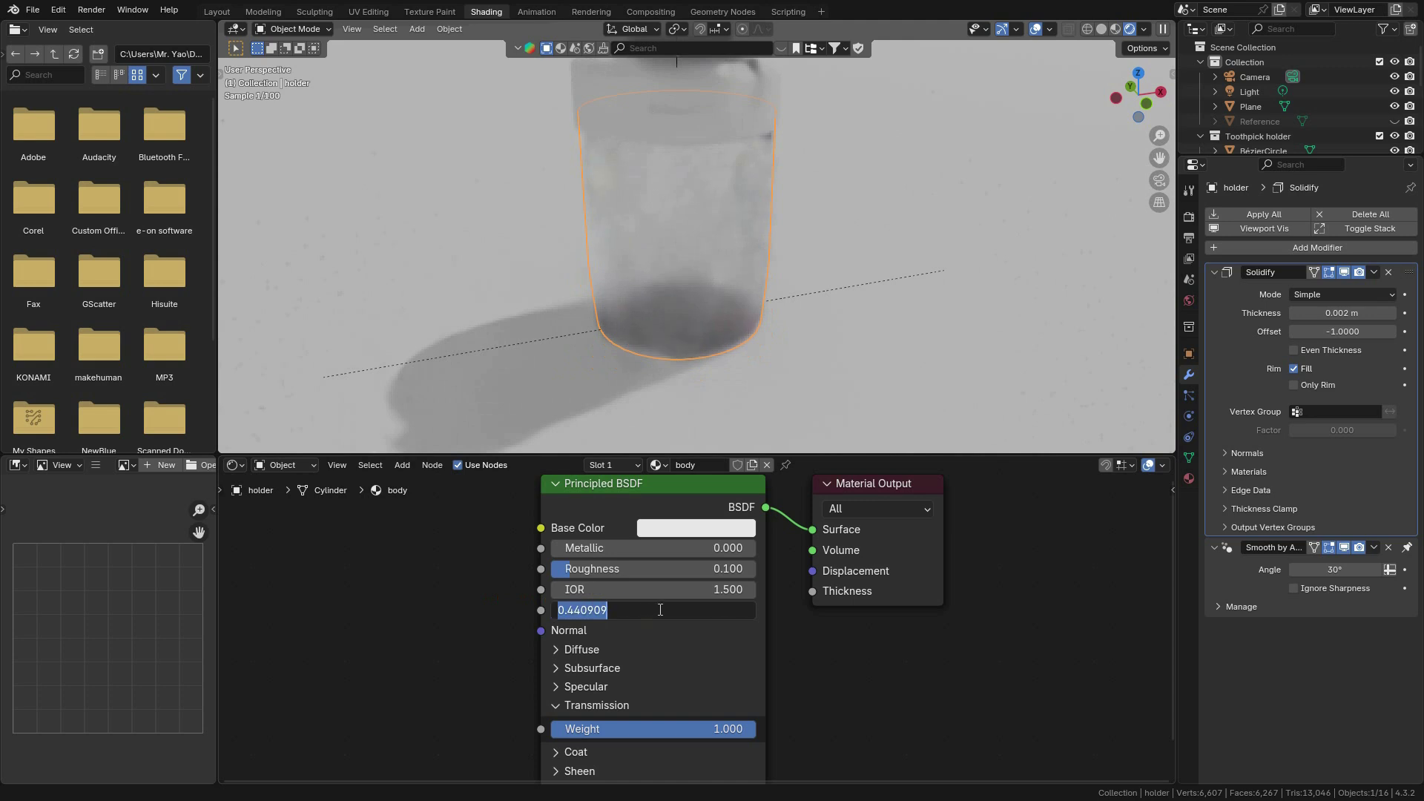
{"action": "key", "text": "BackSpace"}
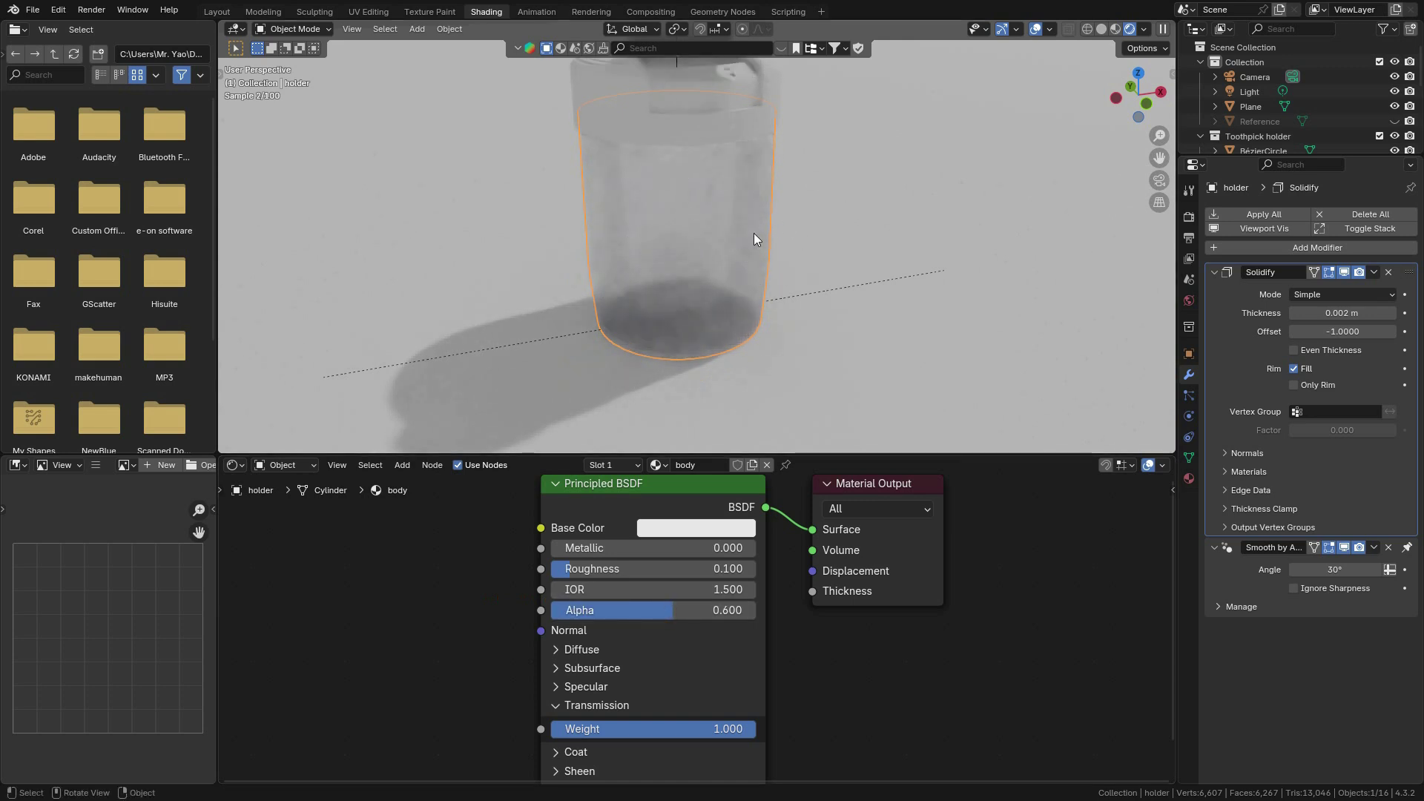
{"action": "key", "text": "shift"}
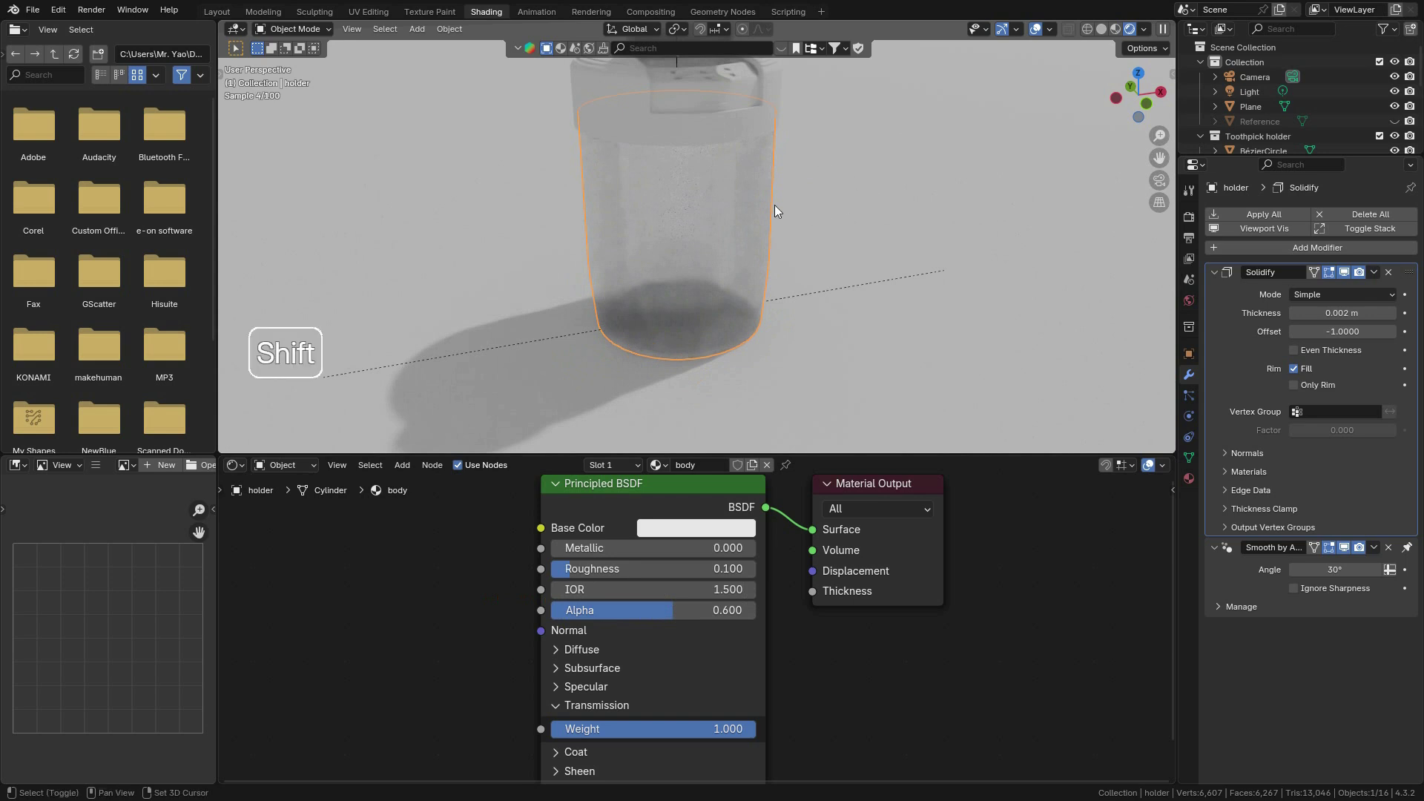
{"action": "scroll", "coordinate": [737, 295], "scroll_direction": "up", "scroll_amount": 3, "text": "shift"}
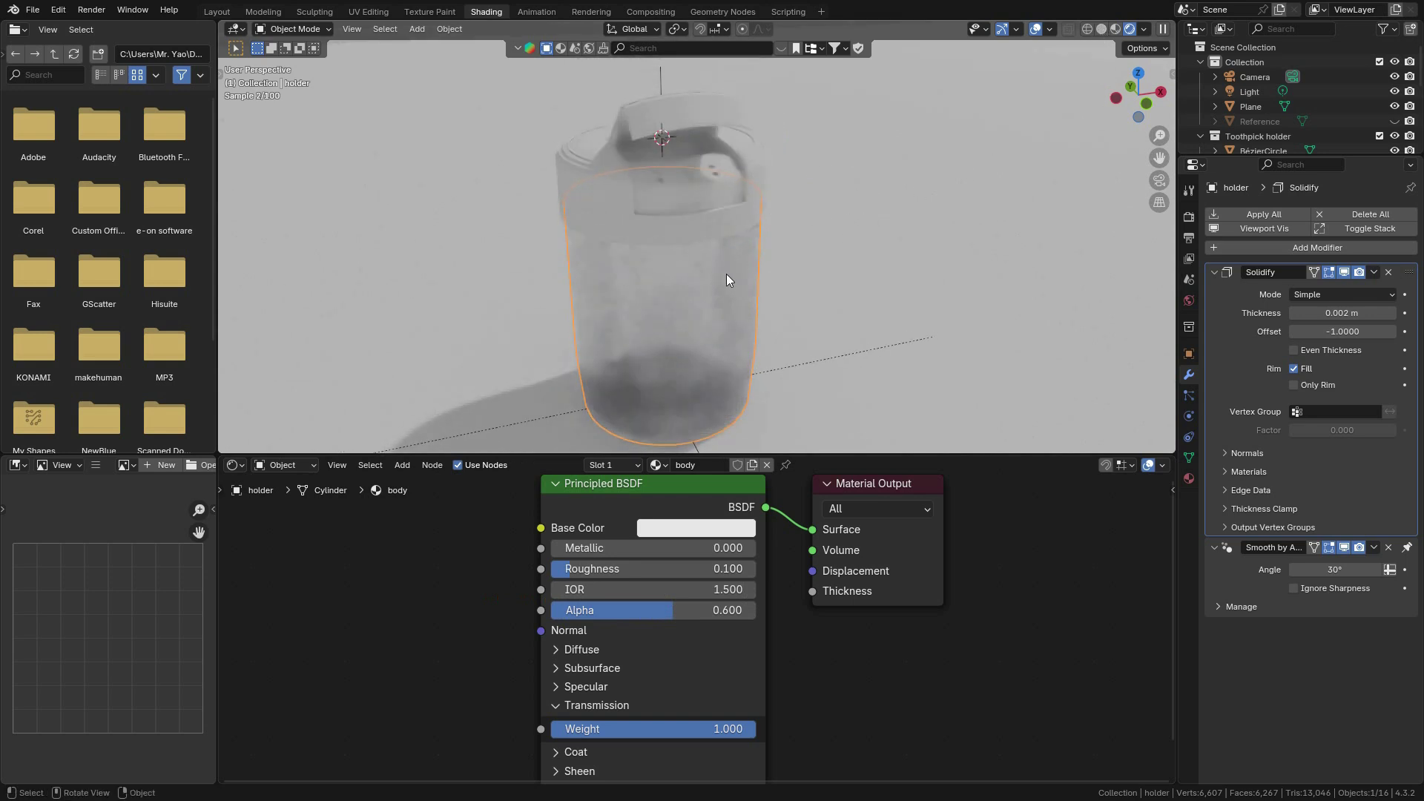
Select the outer cap ring, give it a new material and save the file.
{"action": "middle_click_drag", "start_coordinate": [727, 274], "coordinate": [749, 270]}
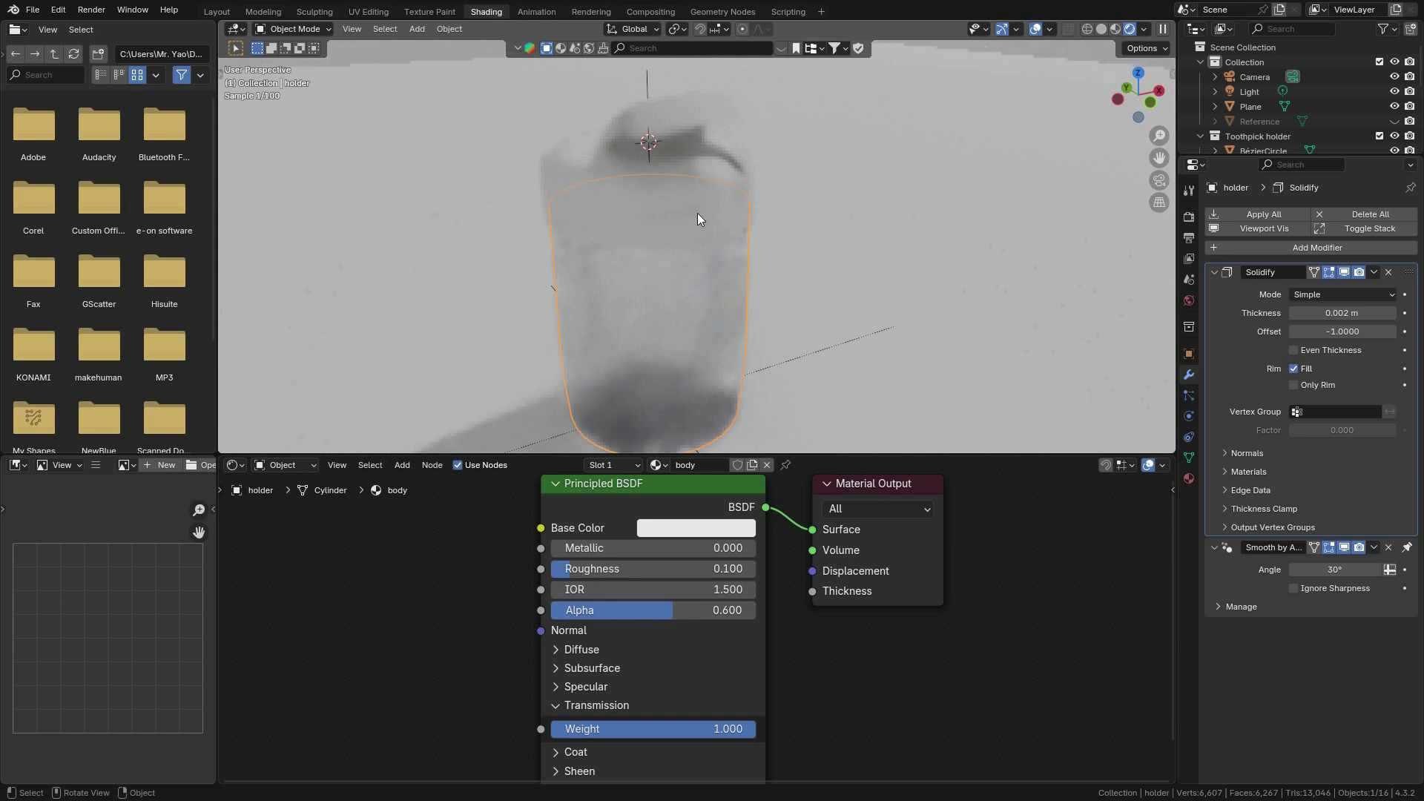
{"action": "scroll", "coordinate": [694, 207], "scroll_direction": "up", "scroll_amount": 2}
{"action": "scroll", "coordinate": [705, 240], "scroll_direction": "up", "scroll_amount": 2, "text": "shift"}
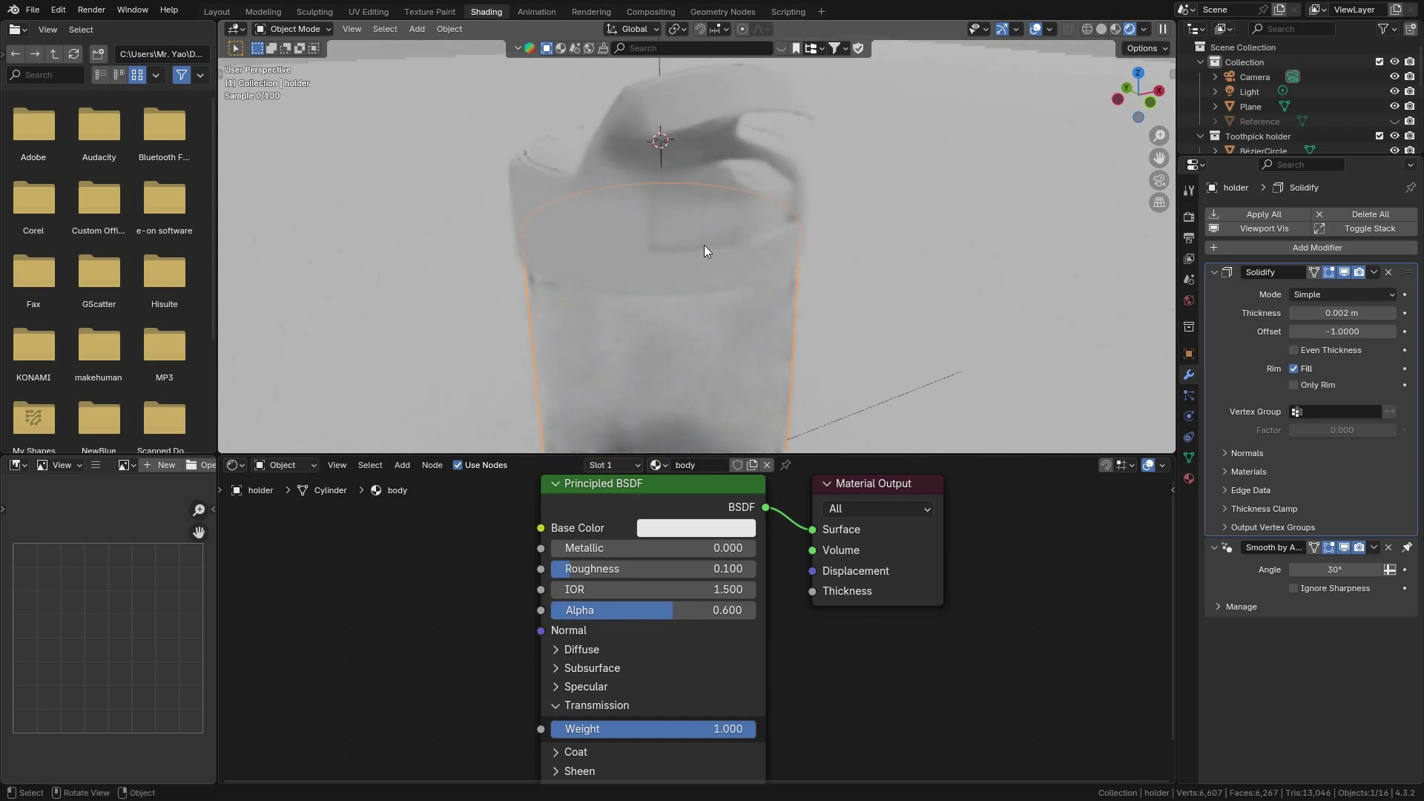
{"action": "left_click", "coordinate": [572, 210]}
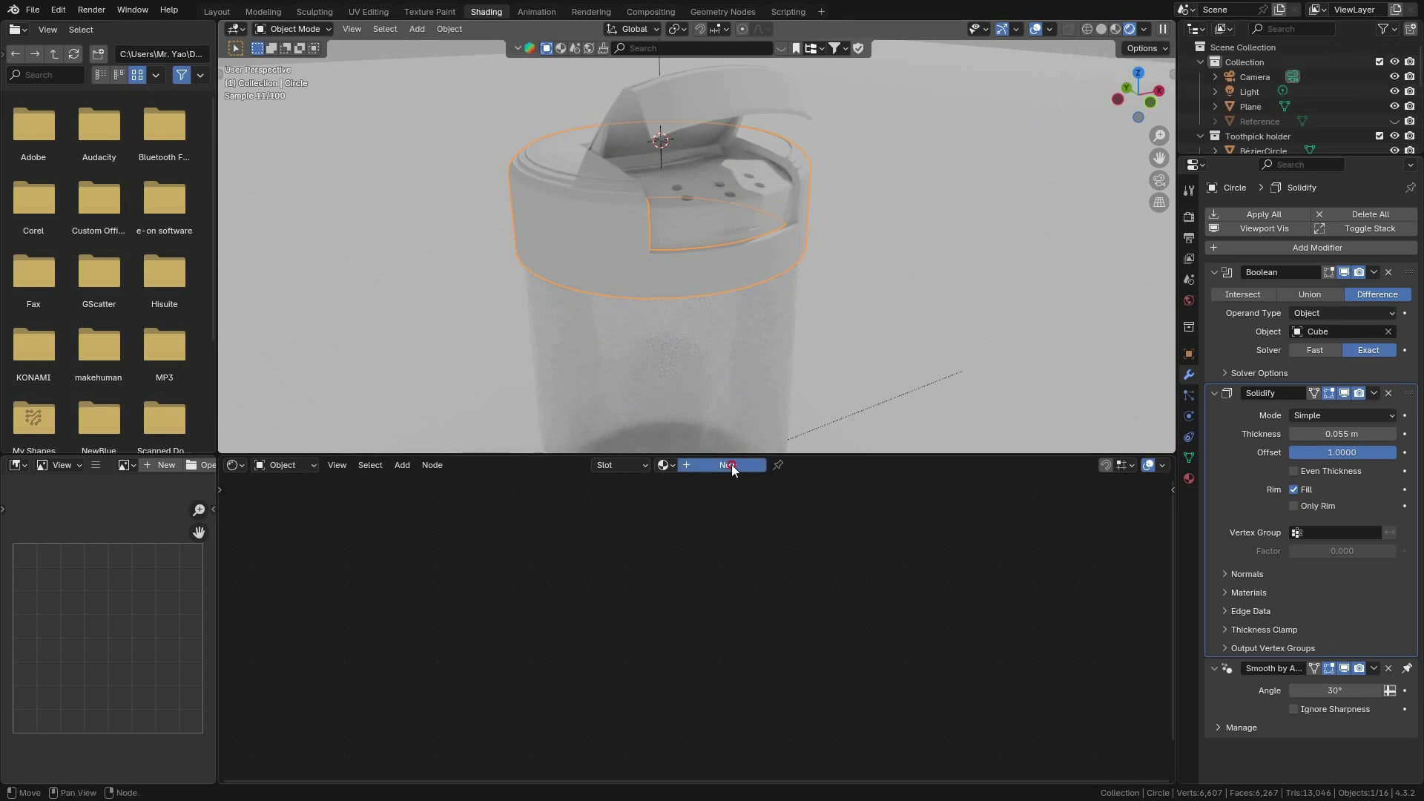
{"action": "key", "text": "ctrl+s"}
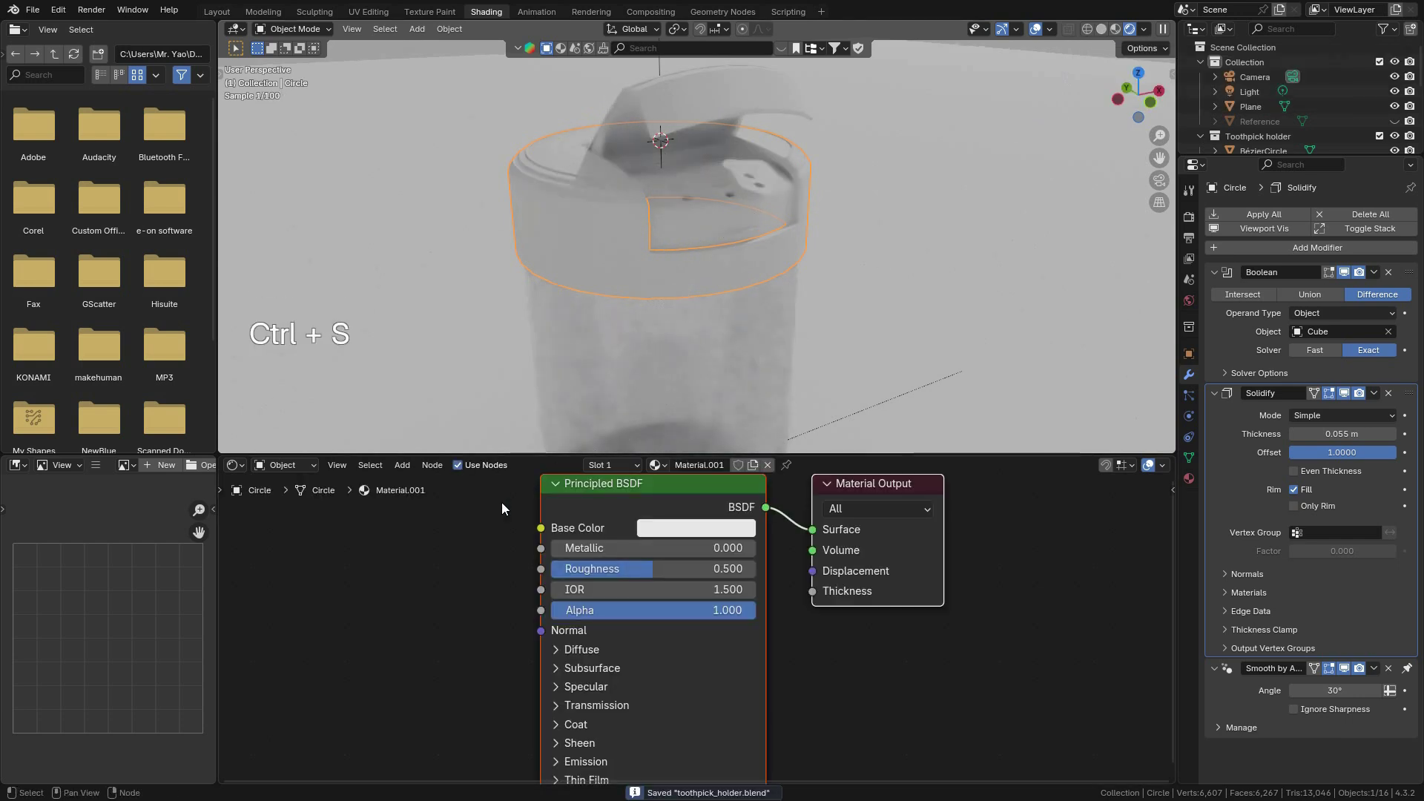
Darken the cap ring material's base color to a neutral near-black, about #2E2E2E.
{"action": "mouse_move", "coordinate": [540, 573]}
{"action": "middle_mouse_down"}
{"action": "mouse_move", "coordinate": [563, 577]}
{"action": "mouse_move", "coordinate": [541, 559]}
{"action": "mouse_move", "coordinate": [515, 566]}
{"action": "middle_mouse_up"}
{"action": "left_click", "coordinate": [565, 556]}
{"action": "scroll", "coordinate": [563, 553], "scroll_direction": "down", "scroll_amount": 2}
{"action": "scroll", "coordinate": [530, 563], "scroll_direction": "up", "scroll_amount": 1}
{"action": "scroll", "coordinate": [760, 533], "scroll_direction": "up", "scroll_amount": 2}
{"action": "left_click", "coordinate": [817, 561]}
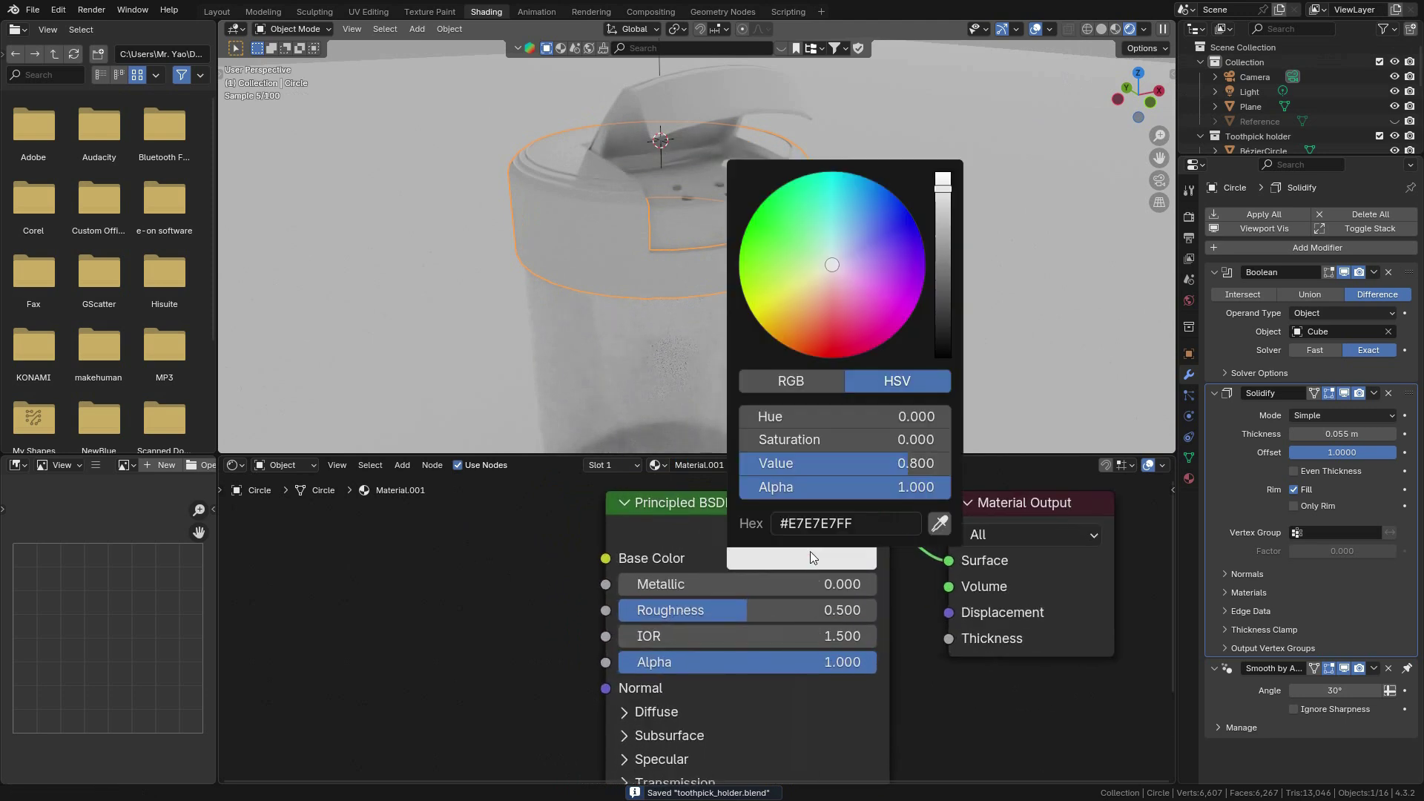
{"action": "left_click_drag", "start_coordinate": [944, 191], "coordinate": [948, 319]}
Rename the cap ring's material cover_top and make its base color slightly darker.
{"action": "left_click", "coordinate": [691, 464]}
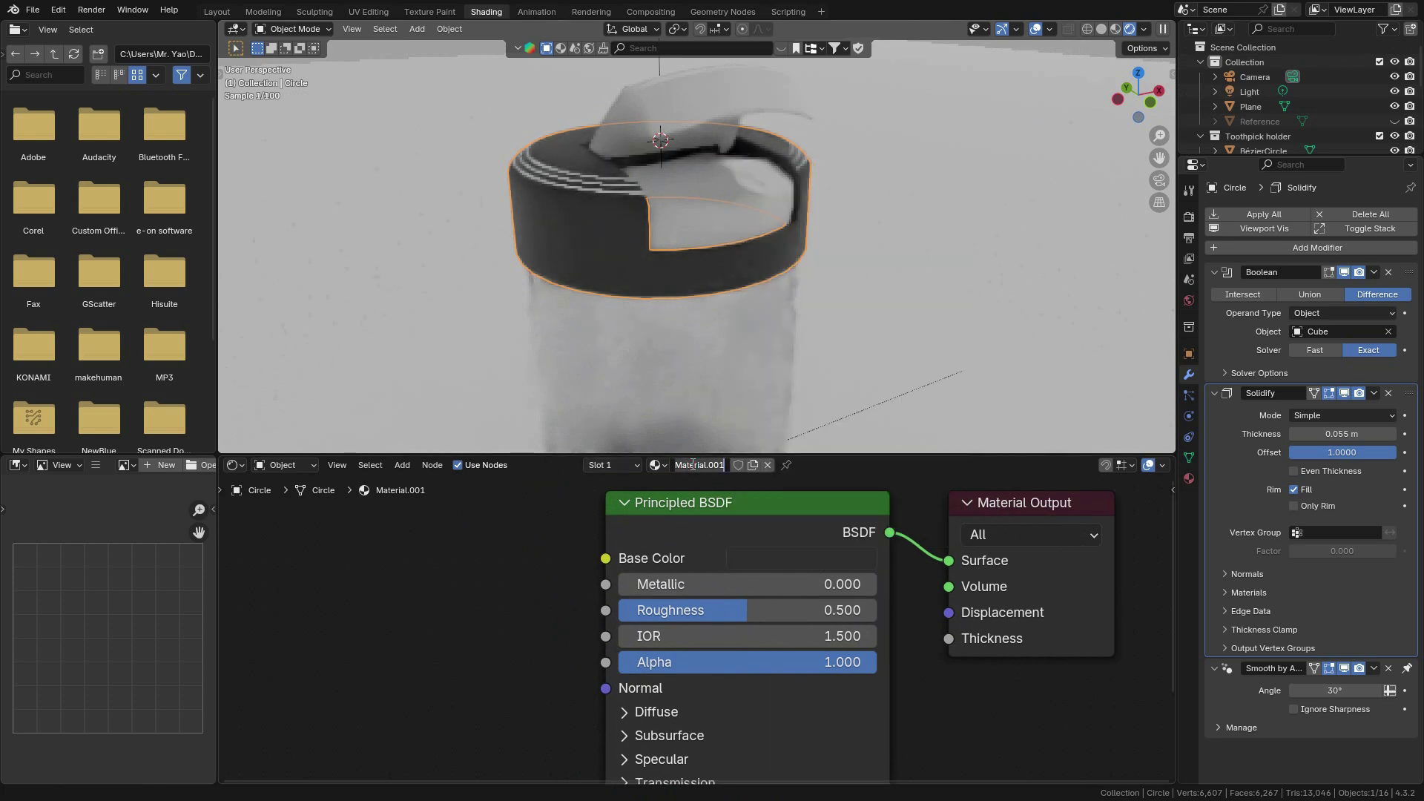
{"action": "type", "text": "cover"}
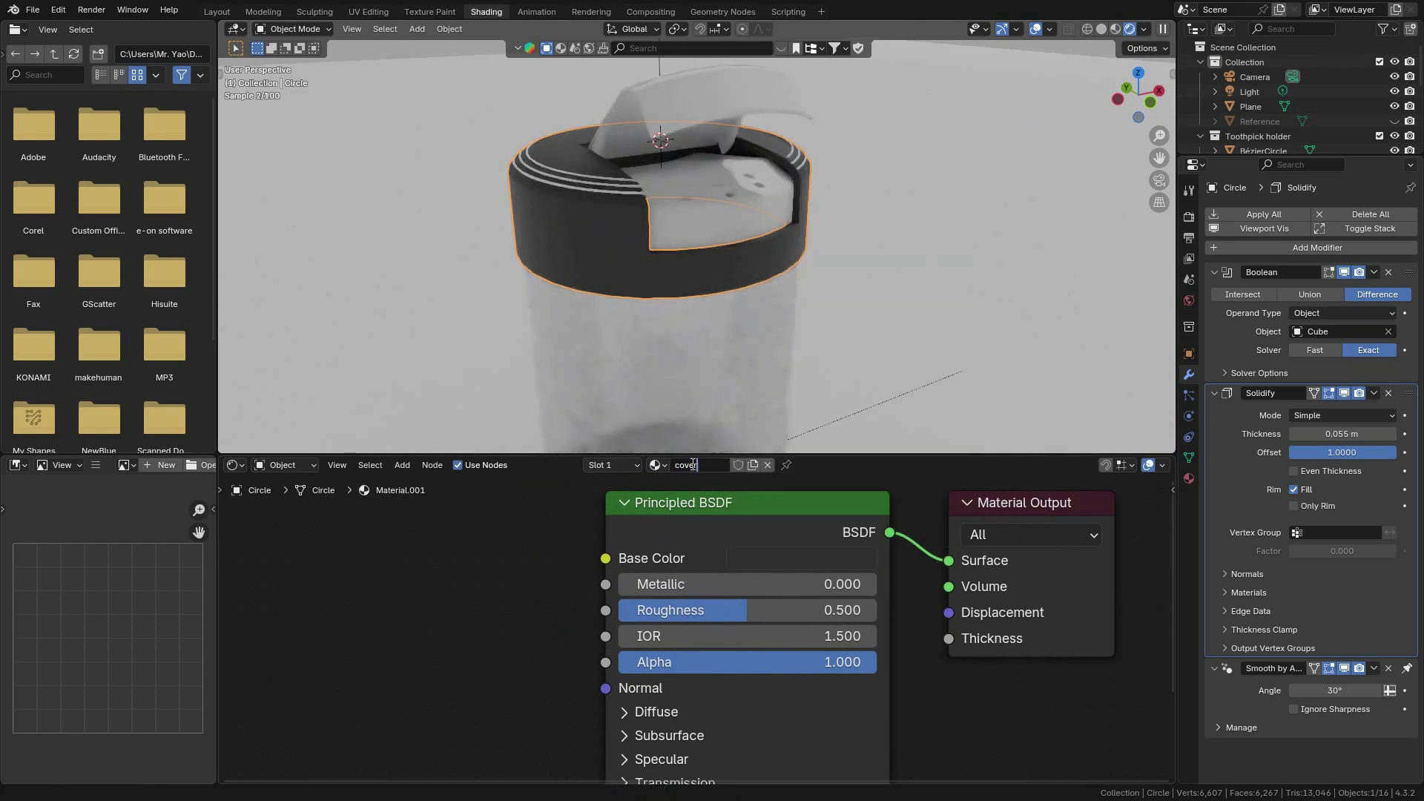
{"action": "type", "text": "_top"}
{"action": "key", "text": "Return"}
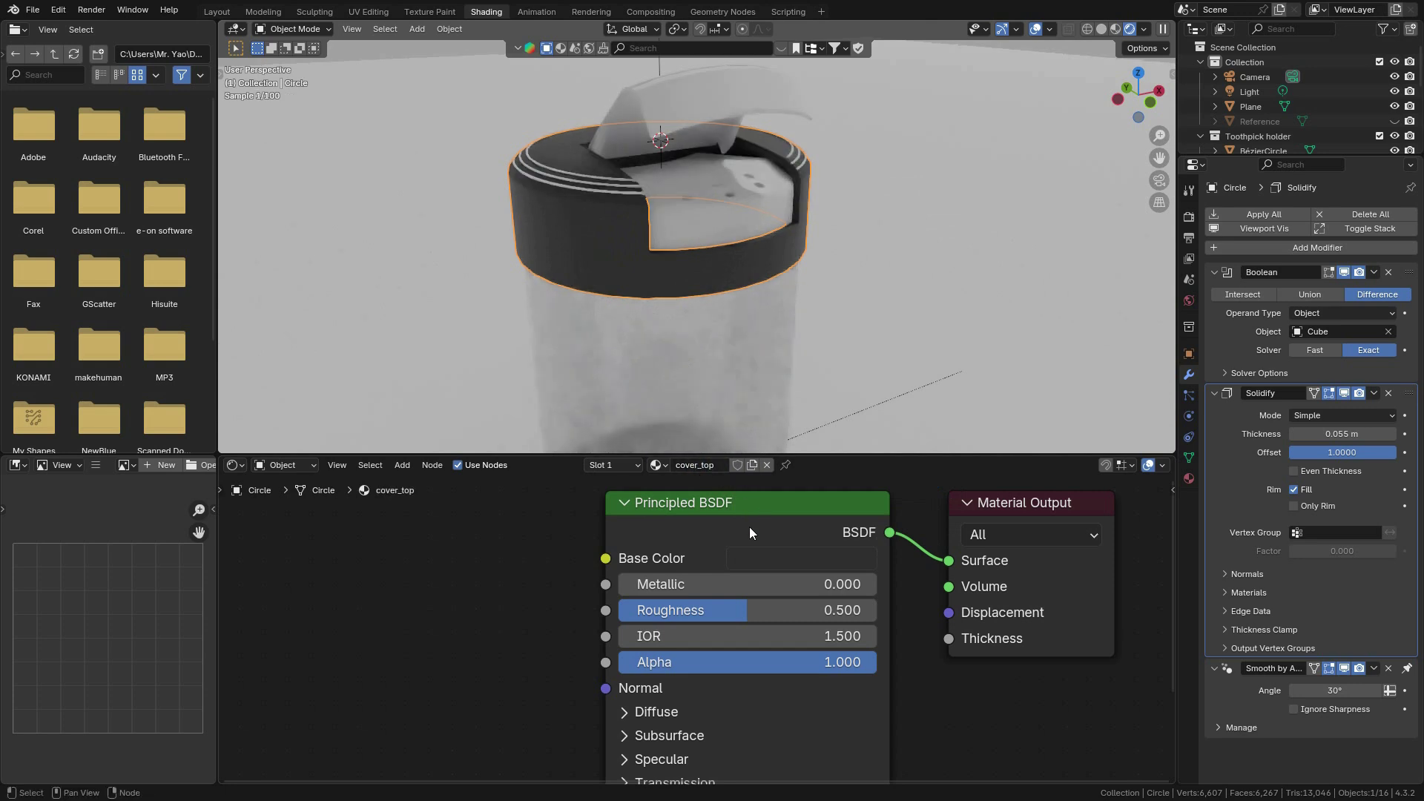
{"action": "left_click", "coordinate": [741, 559]}
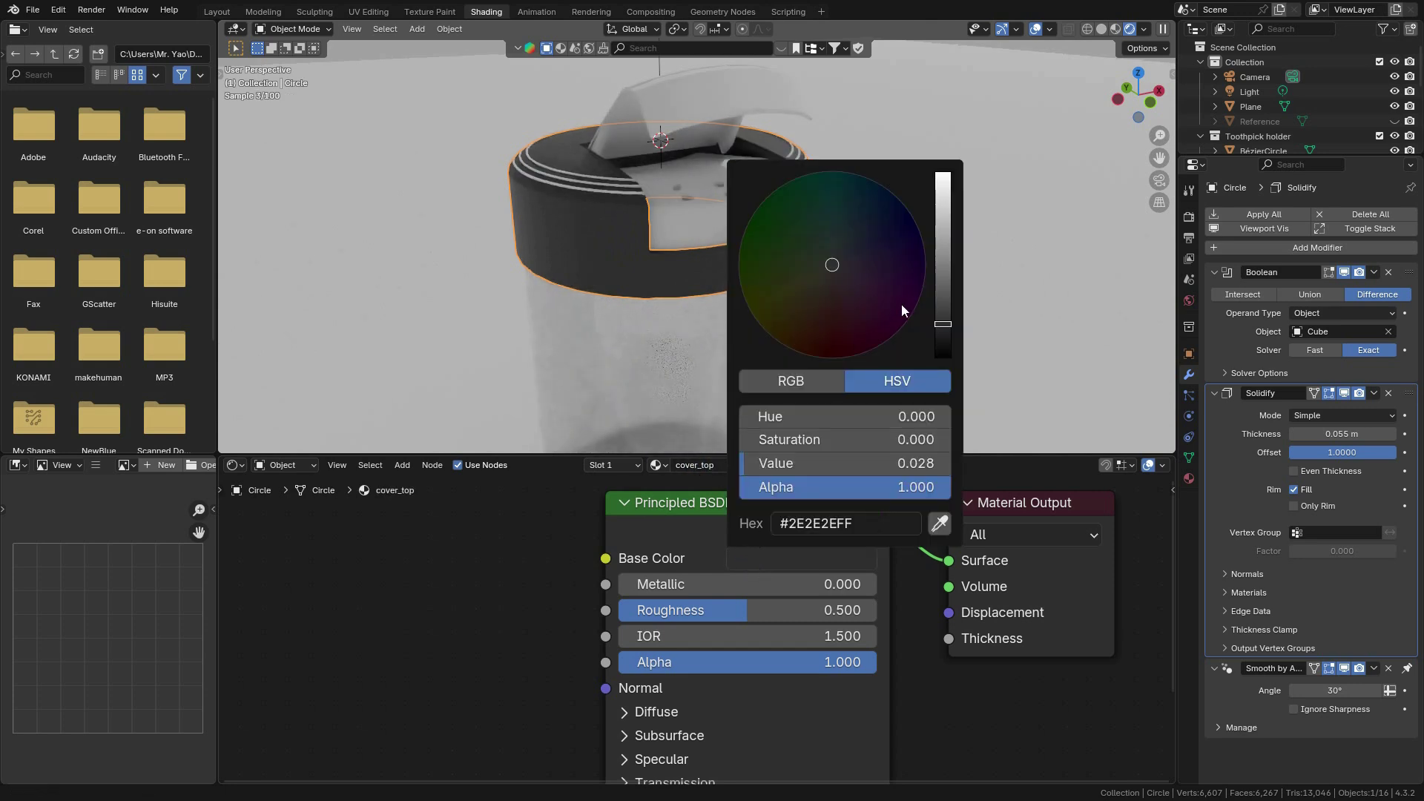
{"action": "left_click_drag", "start_coordinate": [943, 324], "coordinate": [943, 333]}
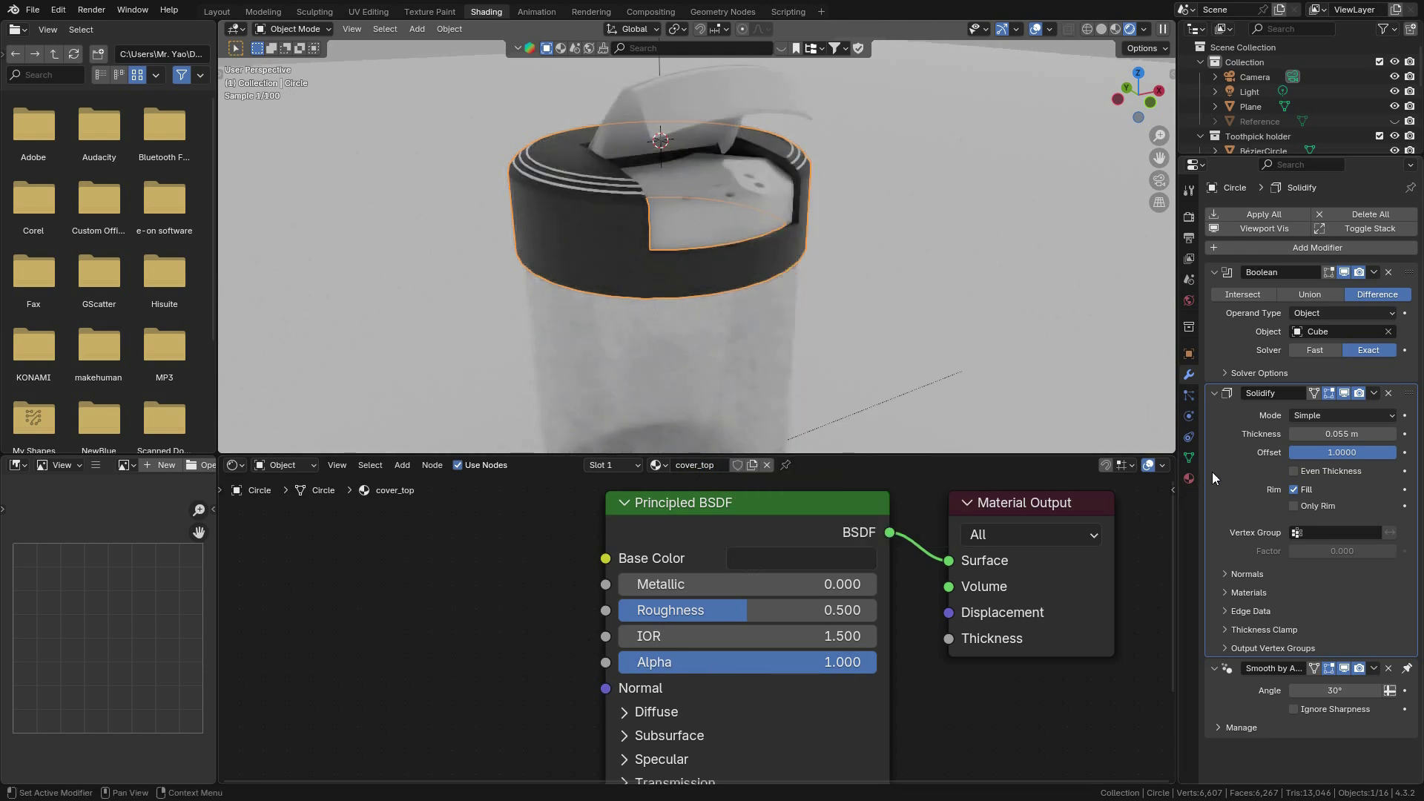
Set the cover_top material's Principled BSDF roughness to 0.3.
{"action": "middle_click_drag", "start_coordinate": [795, 672], "coordinate": [766, 683]}
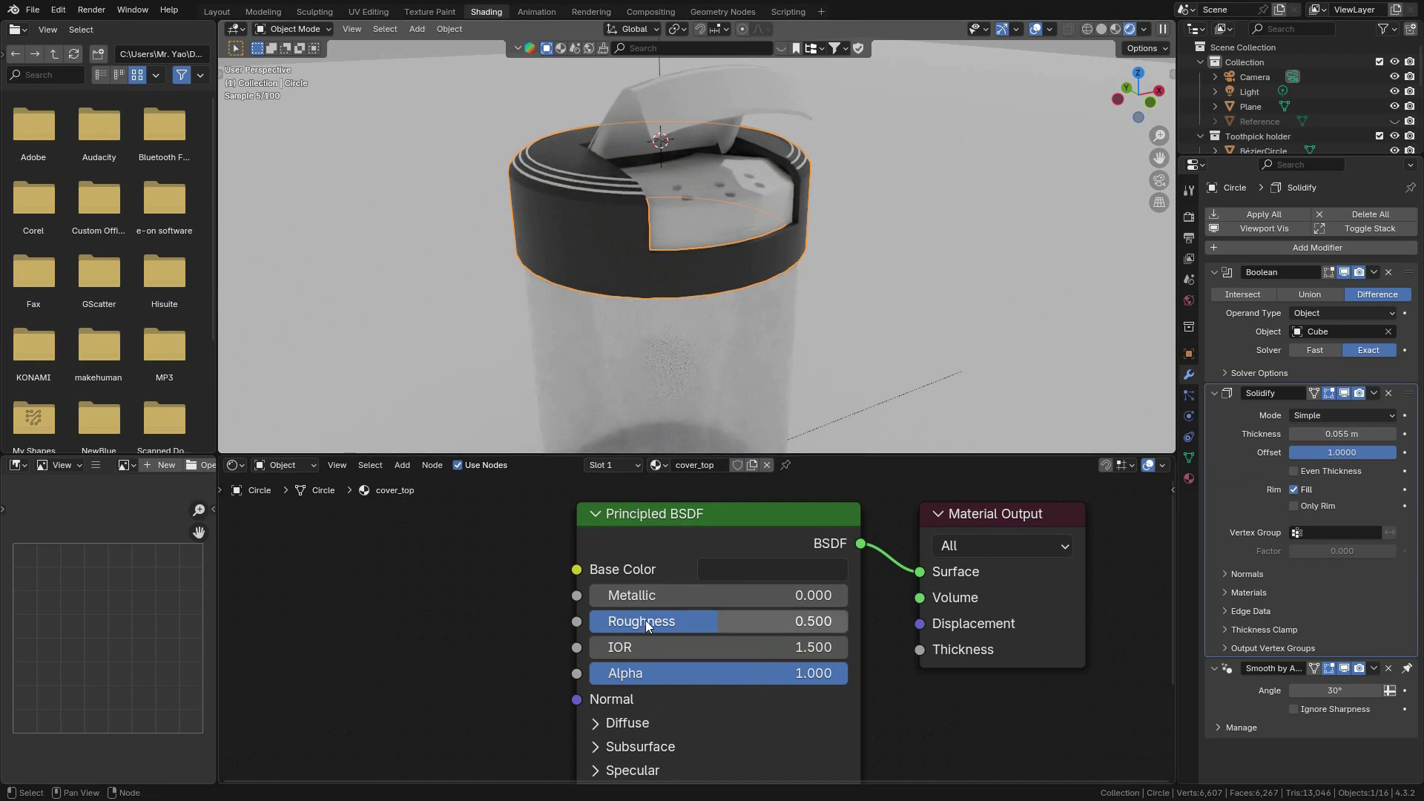
{"action": "left_click_drag", "start_coordinate": [803, 624], "coordinate": [748, 622]}
{"action": "left_click", "coordinate": [680, 621]}
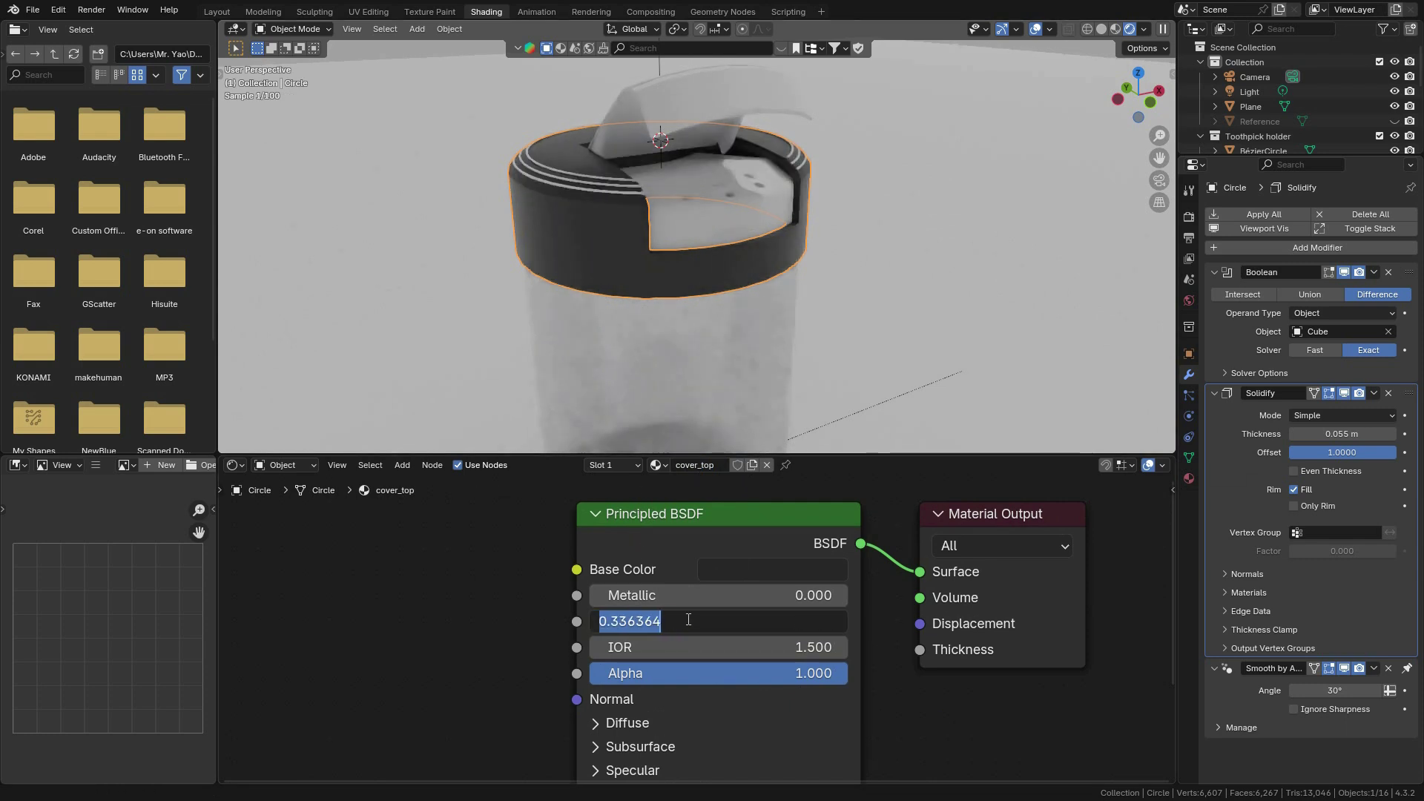
{"action": "key", "text": "BackSpace"}
{"action": "type", "text": ".3"}
{"action": "key", "text": "Return"}
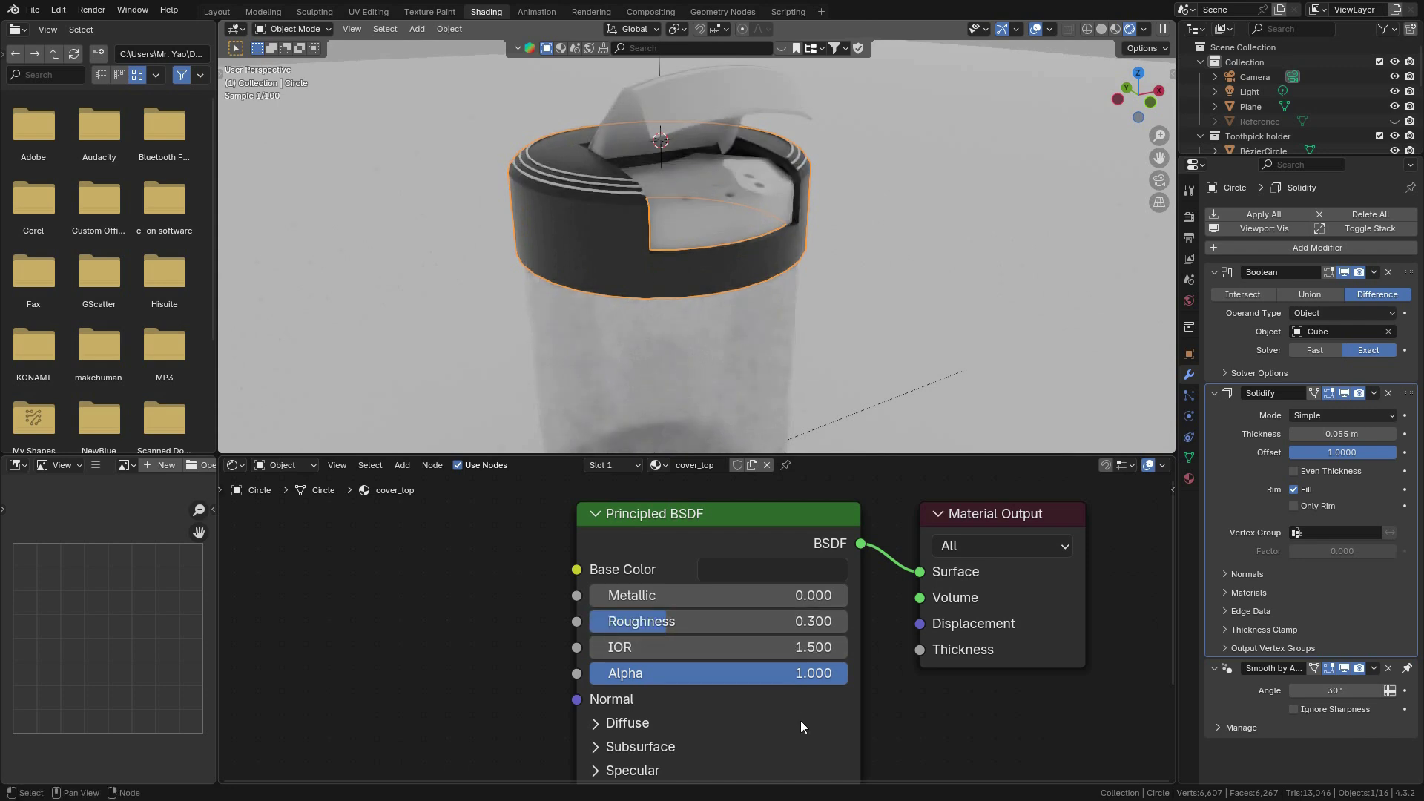
Raise the cover_top material's specular IOR Level to about 0.814.
{"action": "middle_click_drag", "start_coordinate": [800, 719], "coordinate": [781, 591]}
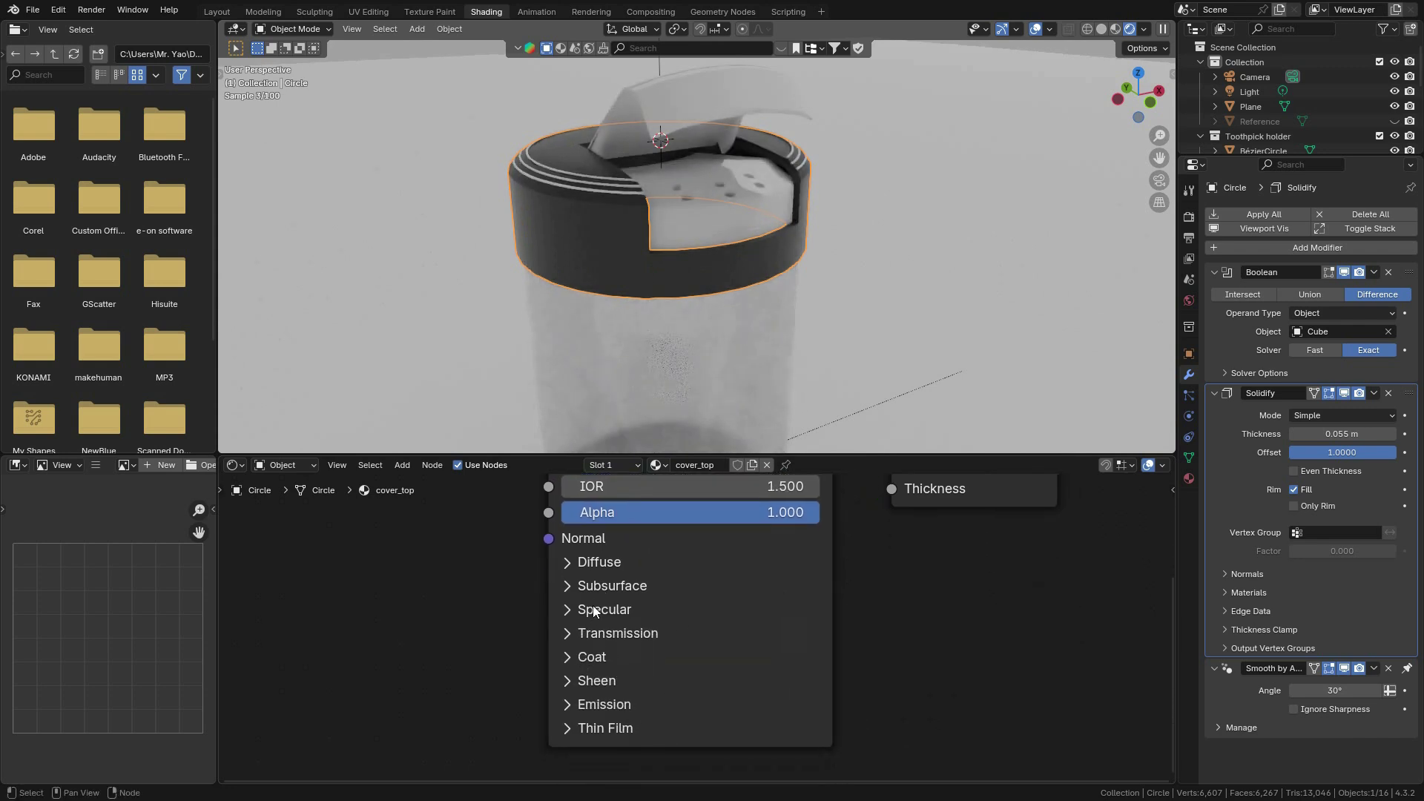
{"action": "left_click", "coordinate": [594, 609]}
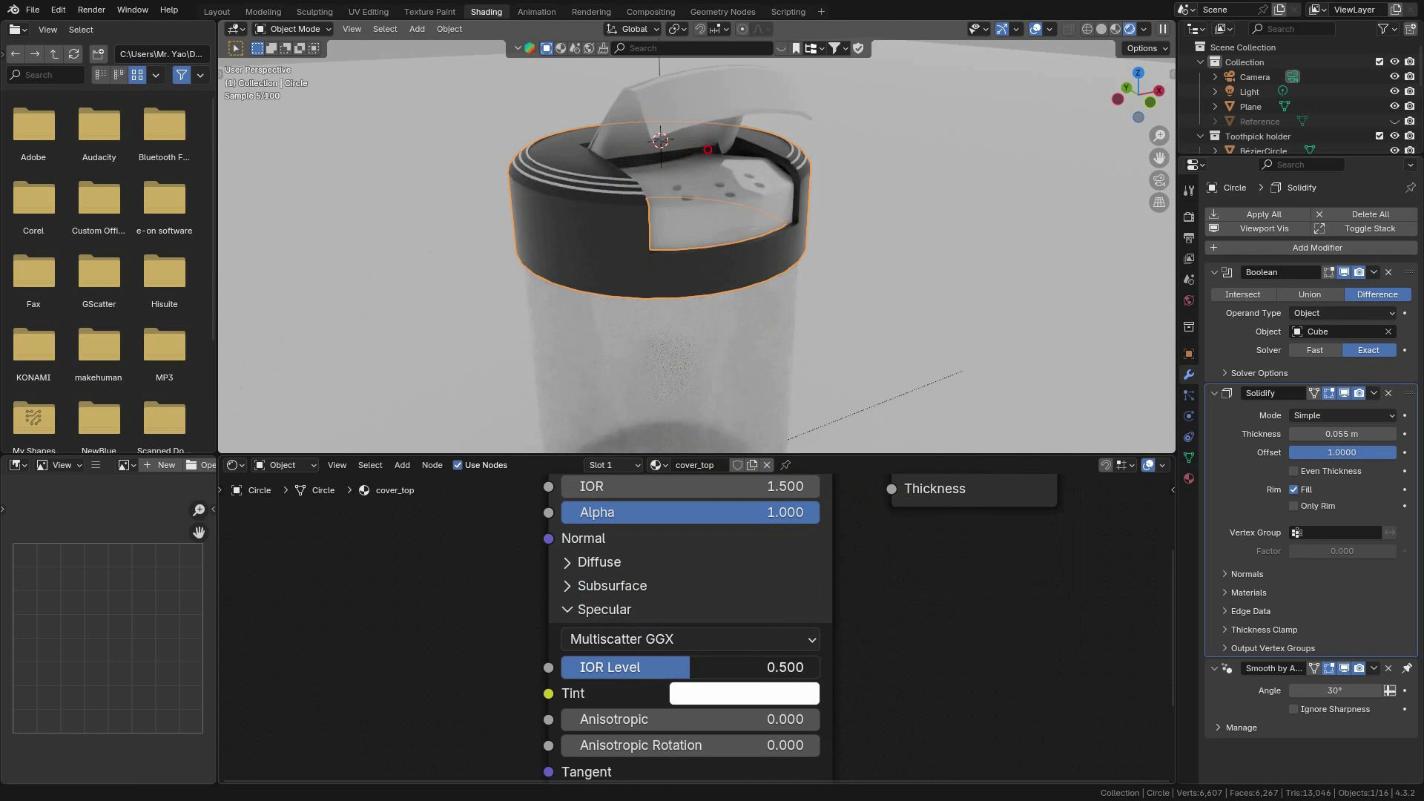
{"action": "left_click_drag", "start_coordinate": [690, 667], "coordinate": [771, 667]}
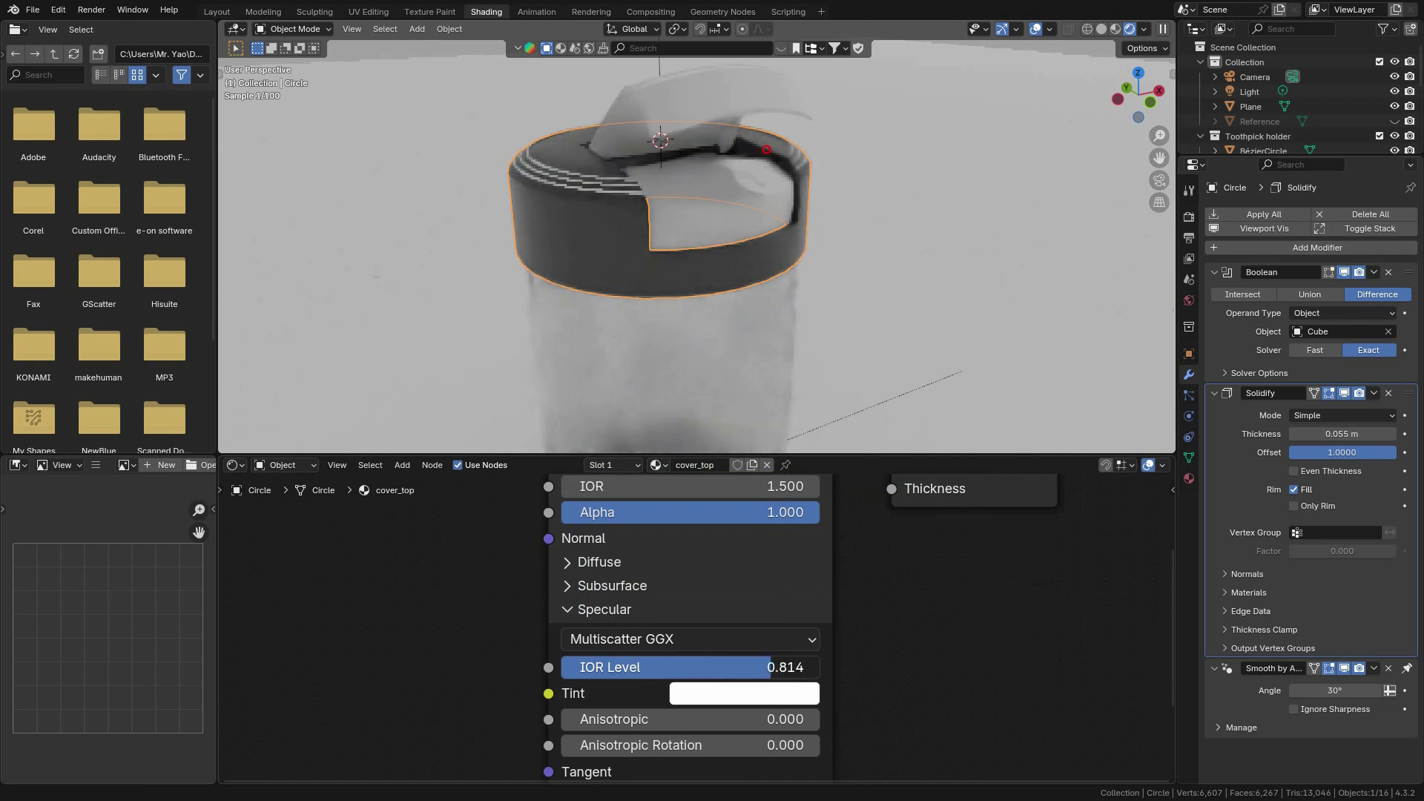
{"action": "left_click", "coordinate": [604, 610]}
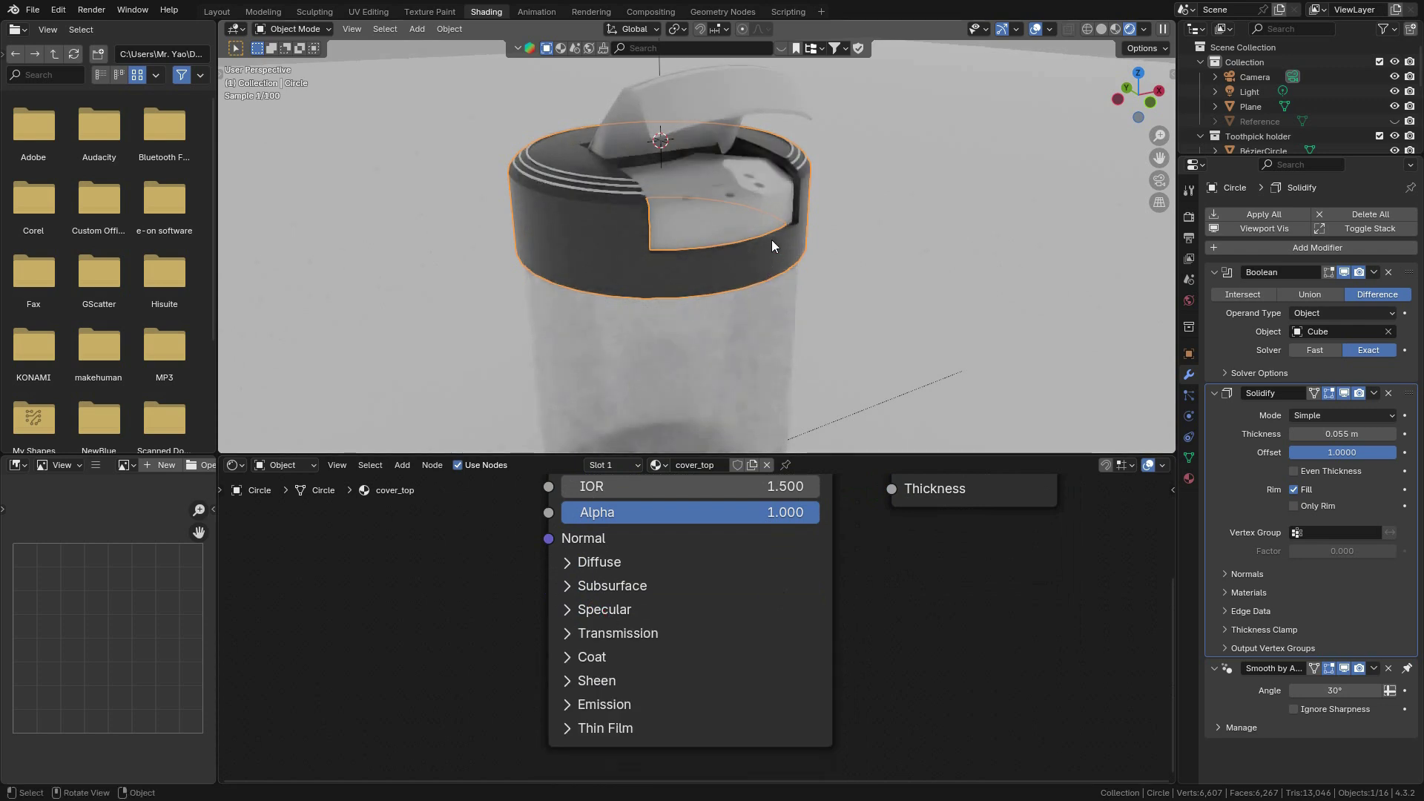
Switch the viewport to Solid shading and select the cap's grooved rings along with its perforated insert.
{"action": "middle_click_drag", "start_coordinate": [771, 234], "coordinate": [773, 282], "text": "shift"}
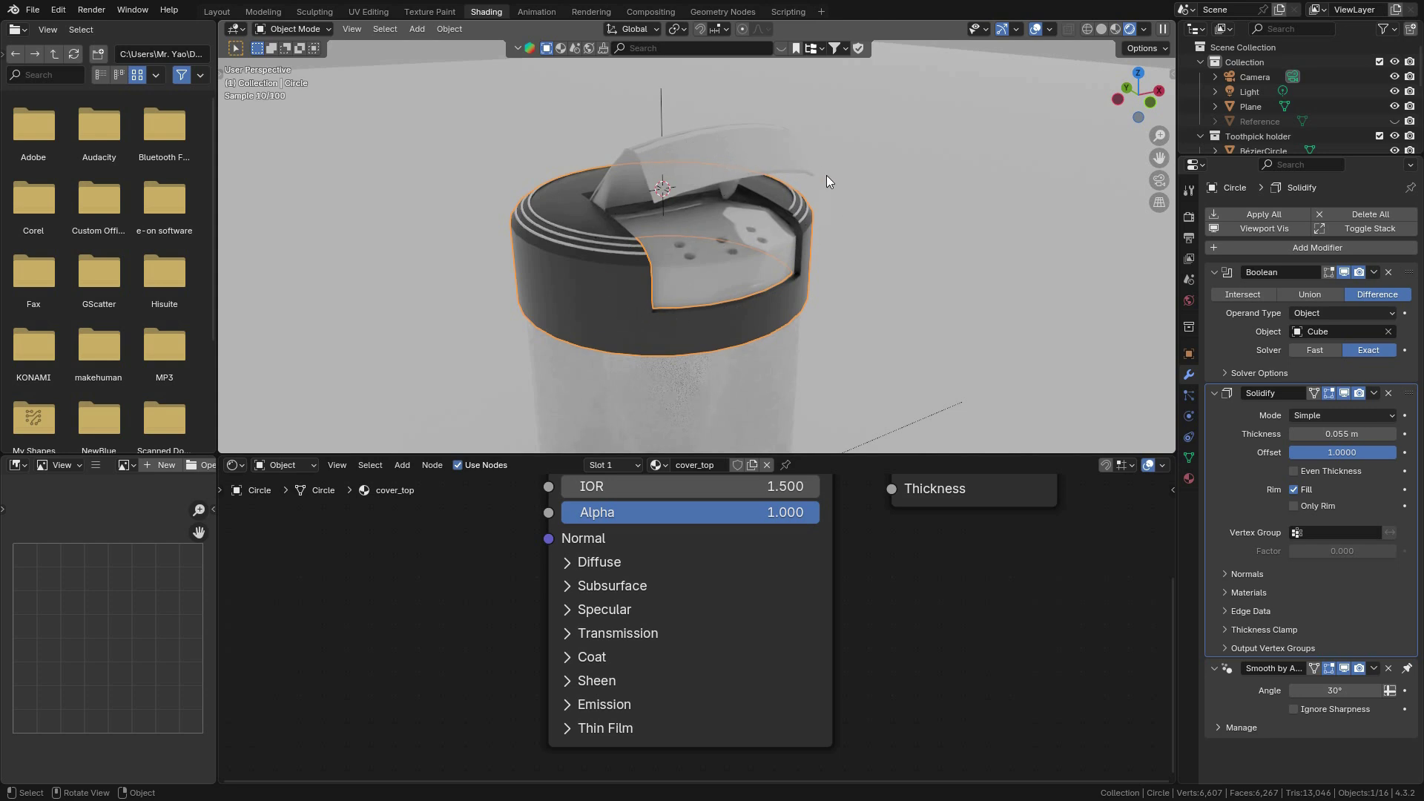
{"action": "left_click", "coordinate": [1100, 31]}
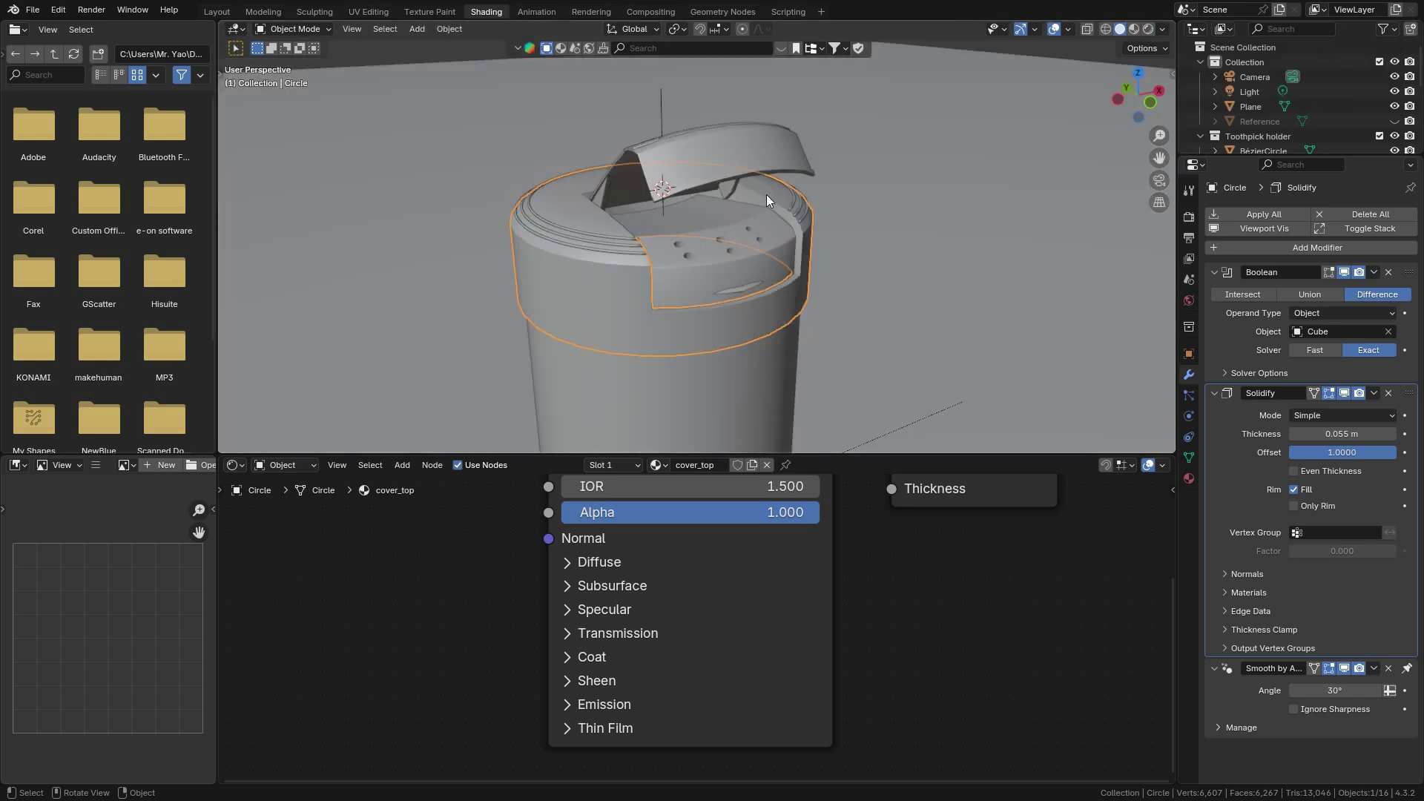
{"action": "middle_click_drag", "start_coordinate": [767, 200], "coordinate": [790, 238]}
{"action": "scroll", "coordinate": [598, 292], "scroll_direction": "up", "scroll_amount": 4}
{"action": "middle_click_drag", "start_coordinate": [598, 292], "coordinate": [621, 186], "text": "shift"}
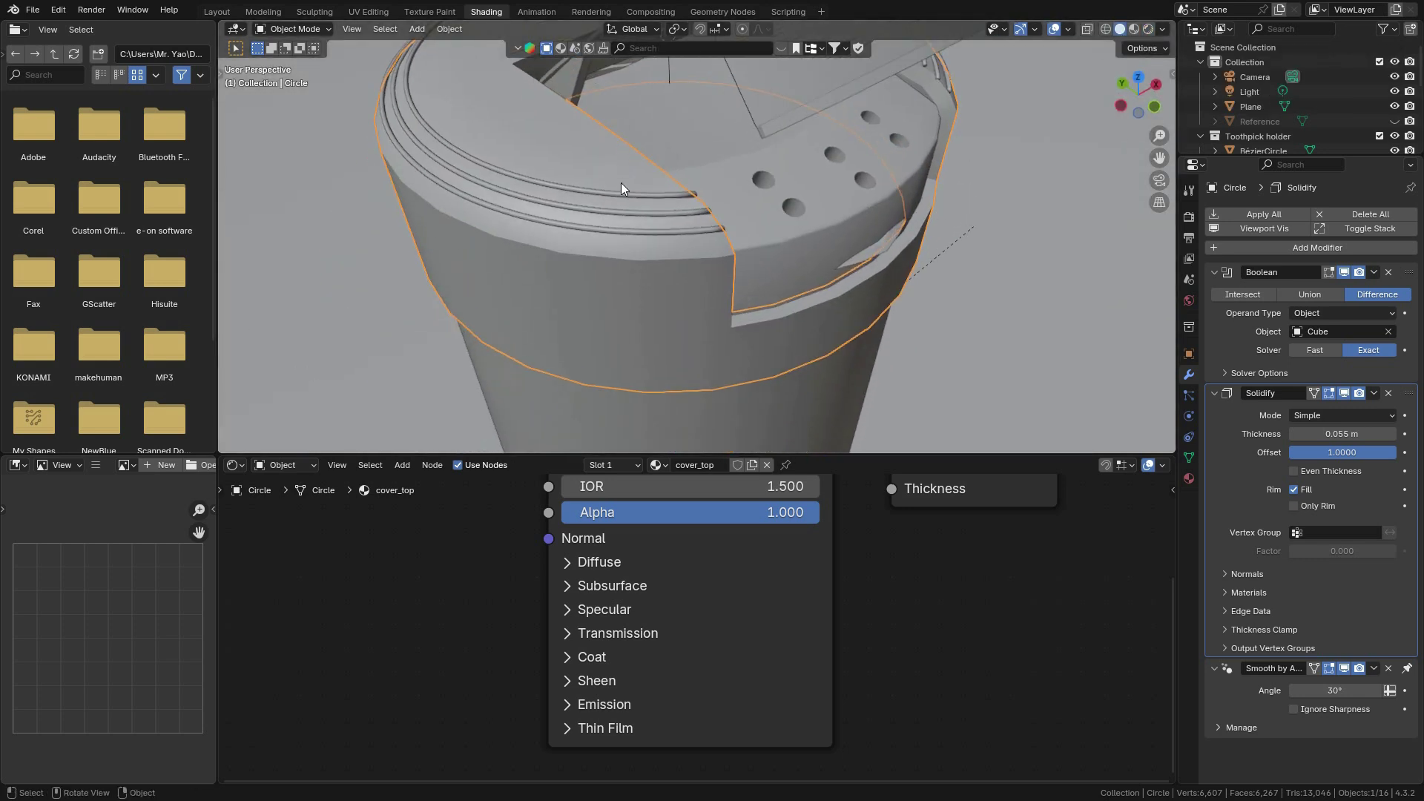
{"action": "left_click_drag", "start_coordinate": [541, 158], "coordinate": [617, 240]}
{"action": "left_click", "coordinate": [764, 199], "text": "shift"}
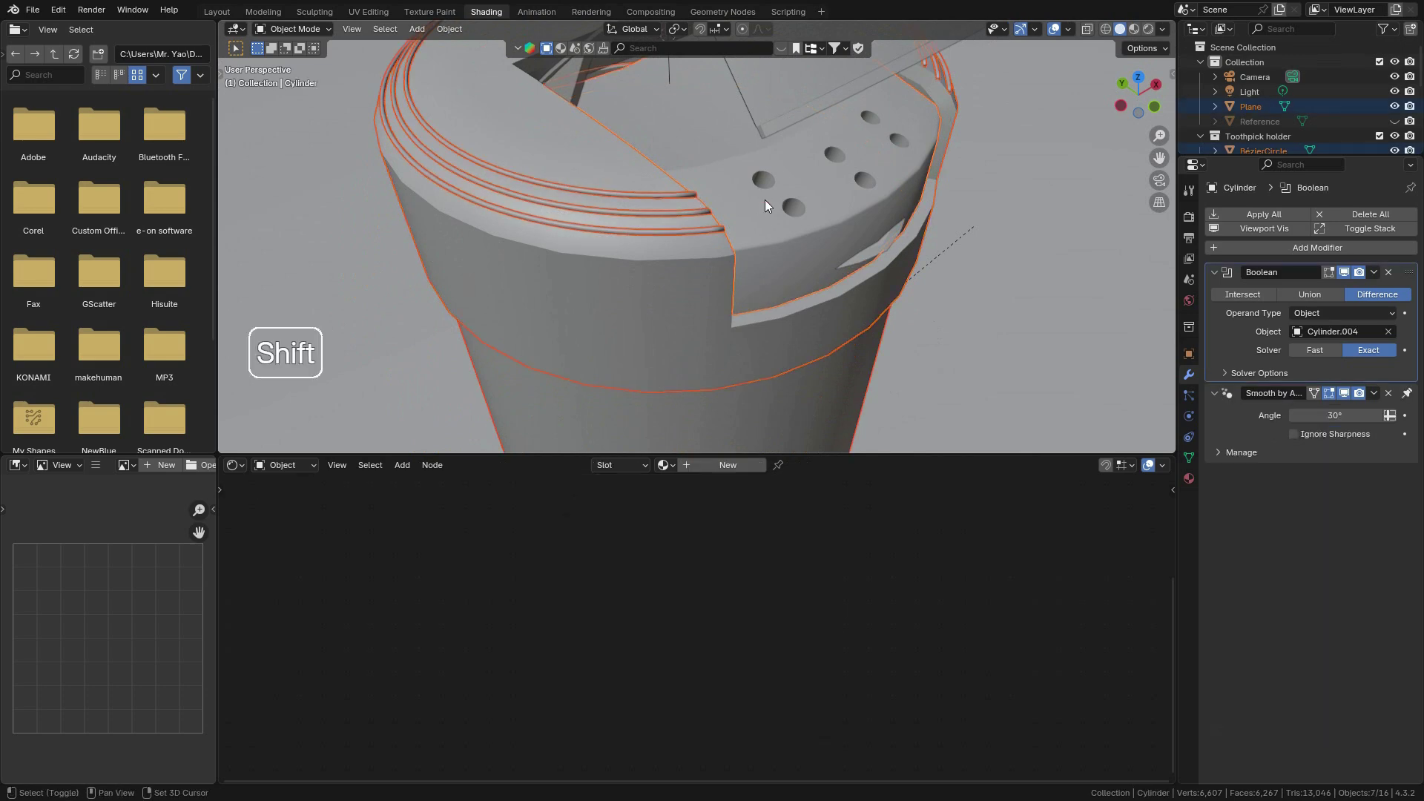
{"action": "scroll", "coordinate": [753, 175], "scroll_direction": "down", "scroll_amount": 1}
{"action": "middle_click_drag", "start_coordinate": [754, 175], "coordinate": [715, 248], "text": "shift"}
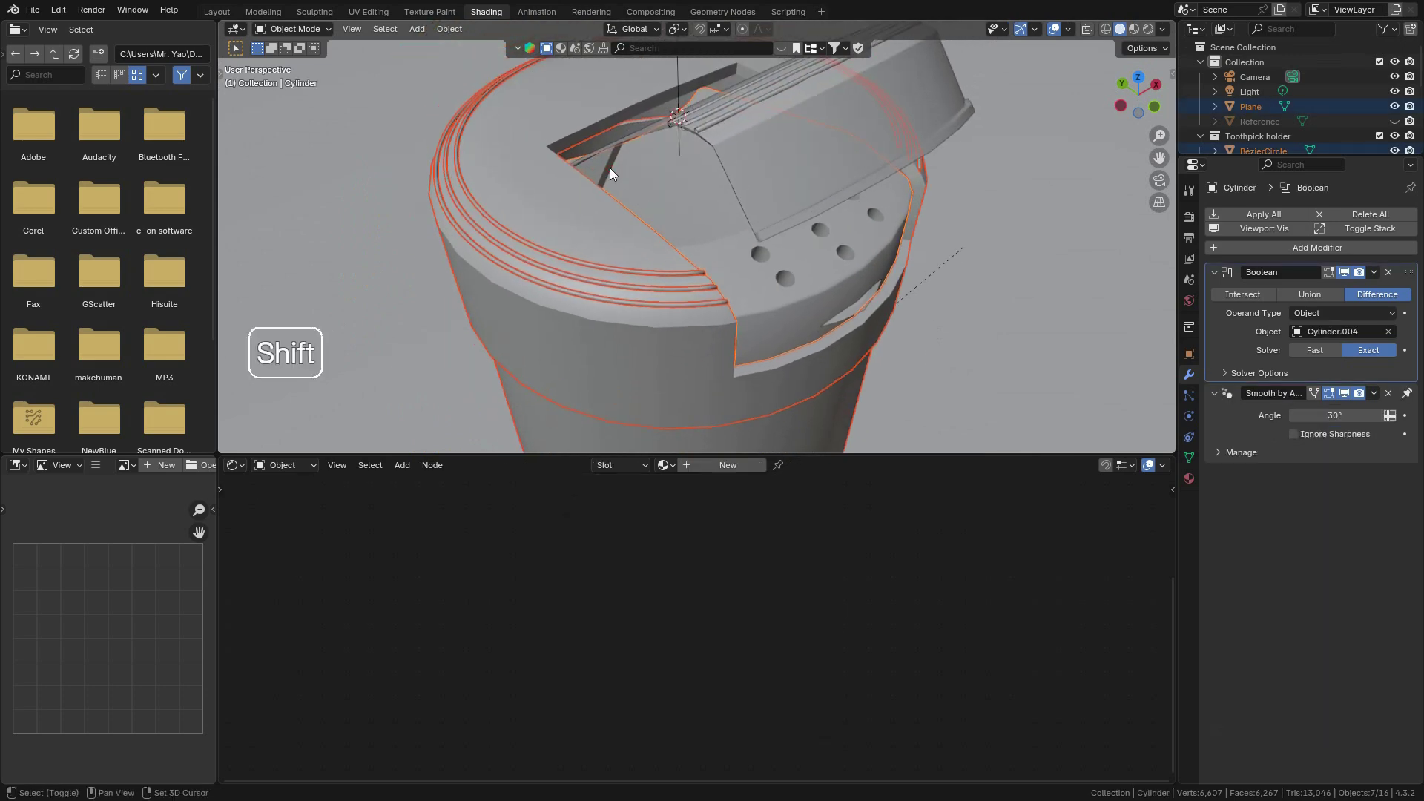
Add the flip lid and its hinge parts to the selection, with the outer cap ring as the active object.
{"action": "left_click", "coordinate": [939, 65], "text": "shift"}
{"action": "scroll", "coordinate": [843, 211], "scroll_direction": "down", "scroll_amount": 4}
{"action": "middle_click_drag", "start_coordinate": [843, 211], "coordinate": [790, 285]}
{"action": "left_click_drag", "start_coordinate": [711, 251], "coordinate": [746, 307], "text": "shift"}
{"action": "middle_click_drag", "start_coordinate": [690, 294], "coordinate": [803, 227]}
{"action": "middle_click_drag", "start_coordinate": [695, 282], "coordinate": [731, 125], "text": "shift"}
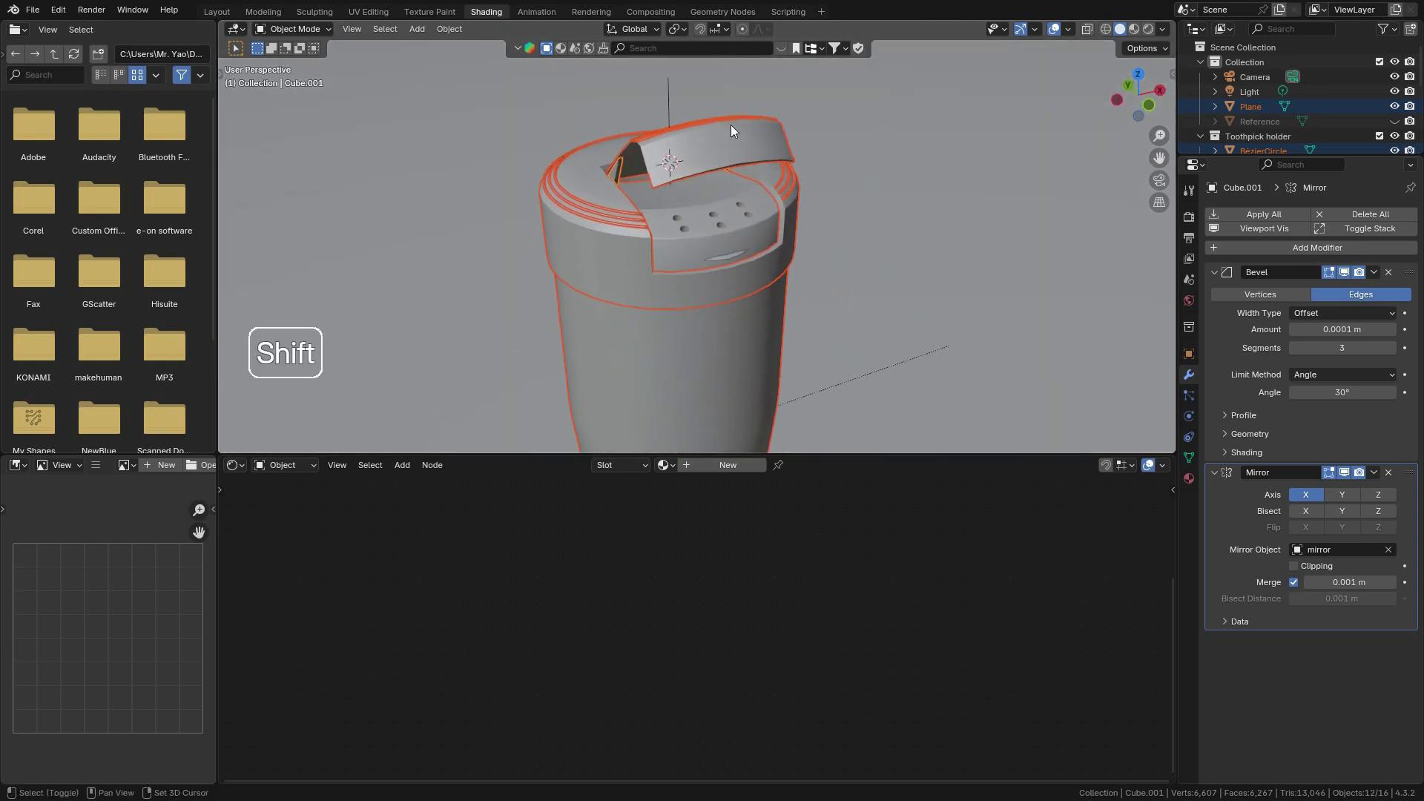
{"action": "scroll", "coordinate": [712, 144], "scroll_direction": "up", "scroll_amount": 3}
{"action": "left_click", "coordinate": [693, 241], "text": "shift"}
{"action": "middle_click_drag", "start_coordinate": [733, 237], "coordinate": [717, 206]}
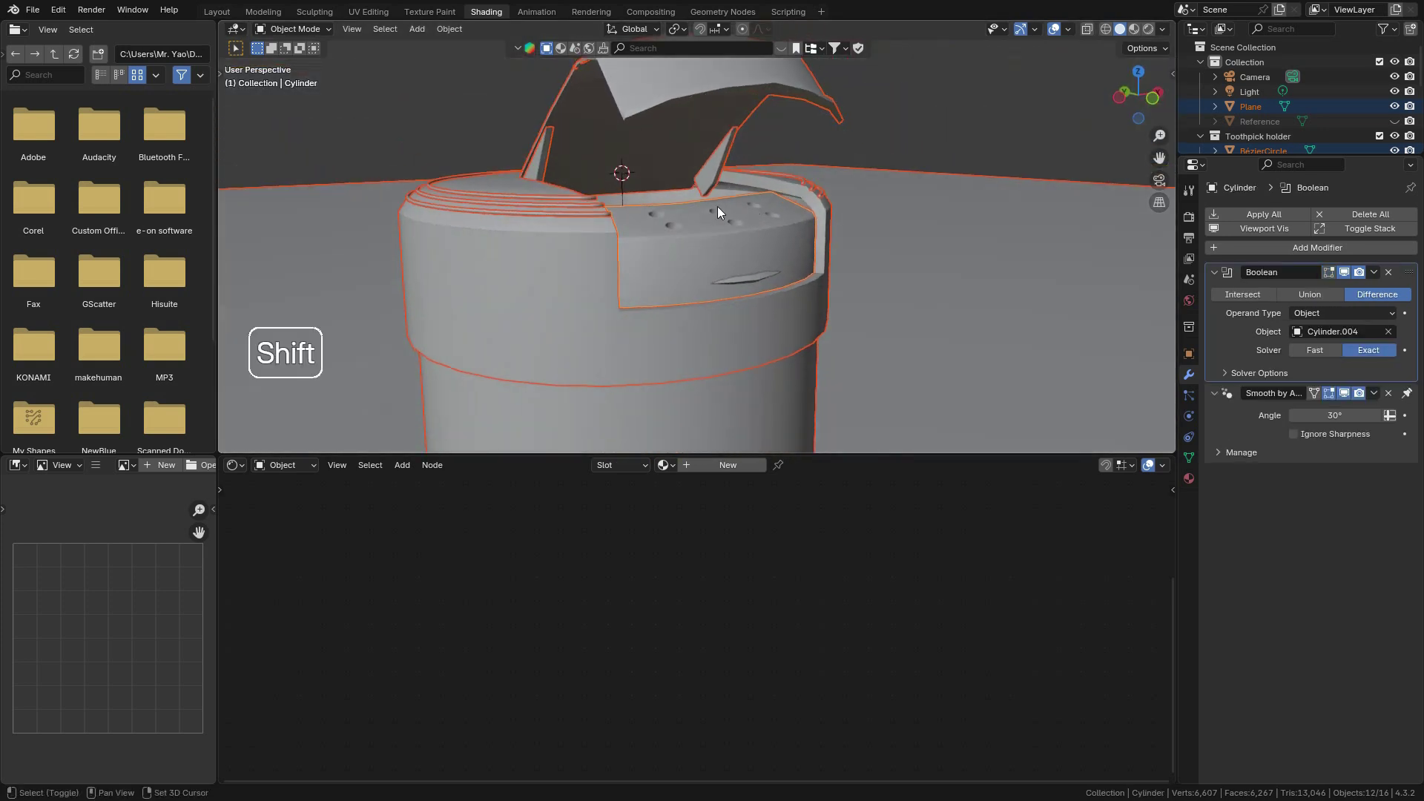
{"action": "left_click", "coordinate": [550, 282], "text": "shift"}
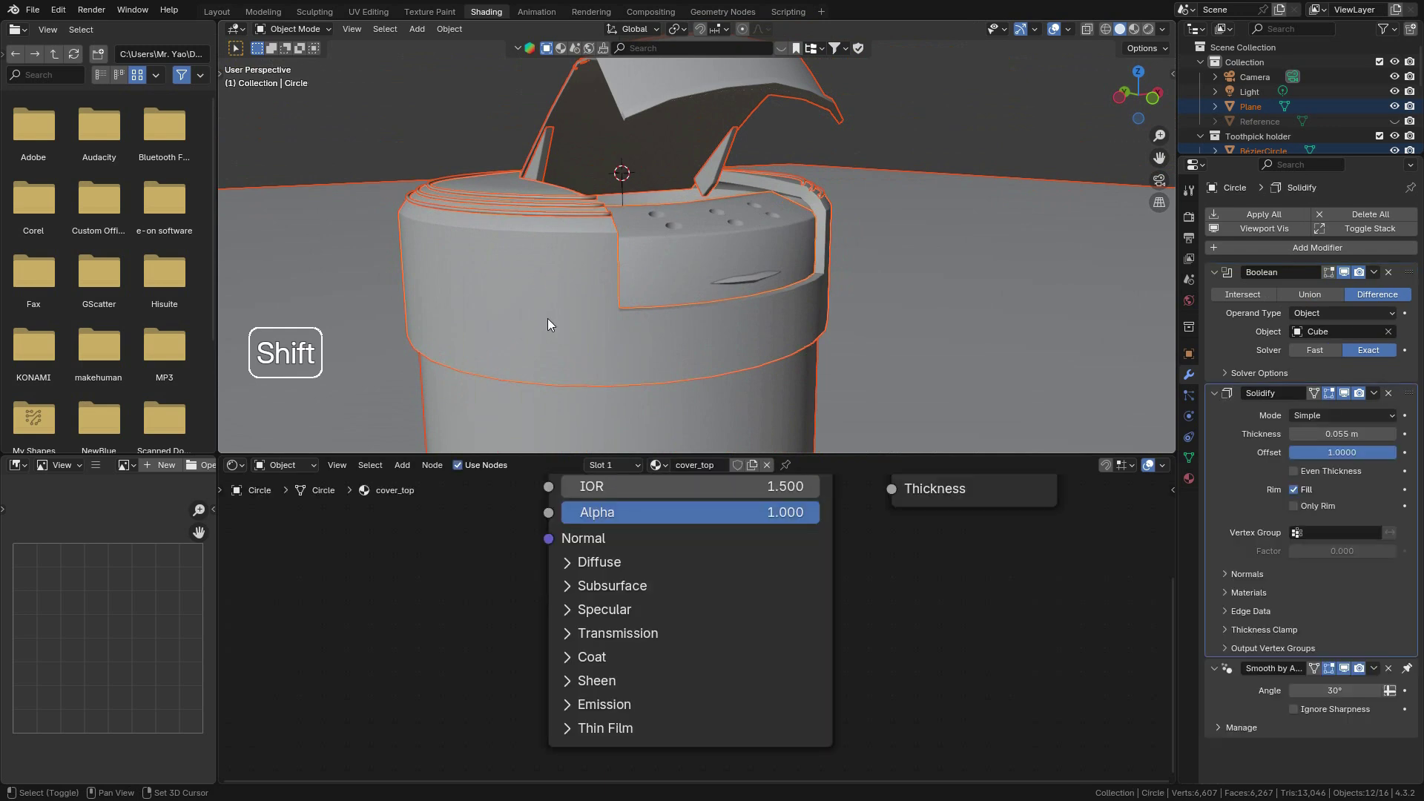
{"action": "scroll", "coordinate": [532, 300], "scroll_direction": "down", "scroll_amount": 2}
{"action": "middle_click_drag", "start_coordinate": [532, 298], "coordinate": [593, 336]}
{"action": "scroll", "coordinate": [594, 335], "scroll_direction": "down", "scroll_amount": 2}
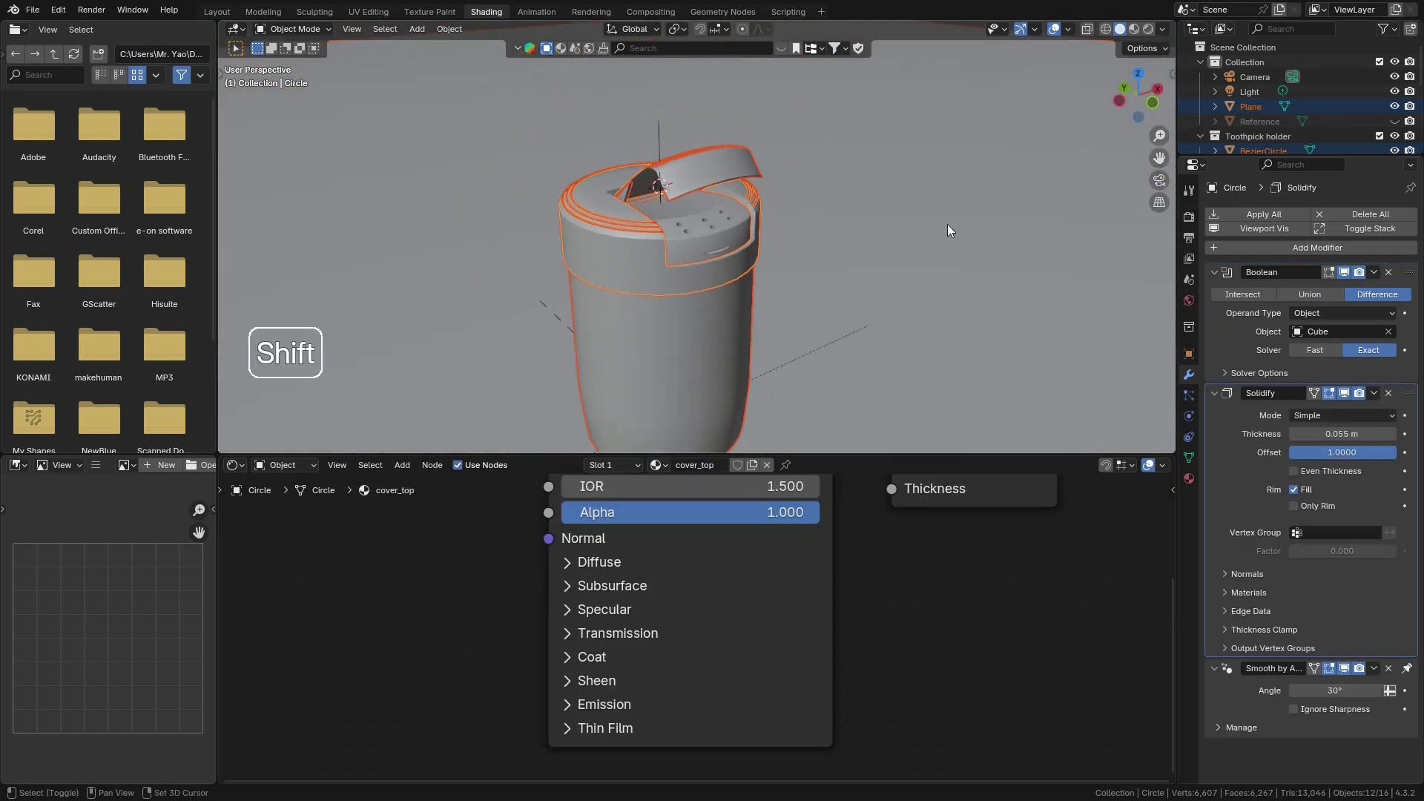
Remove the ground plane from the selection, keeping the toothpick holder parts selected.
{"action": "scroll", "coordinate": [927, 232], "scroll_direction": "down", "scroll_amount": 8}
{"action": "left_click", "coordinate": [896, 230], "text": "shift"}
{"action": "left_click", "coordinate": [895, 232], "text": "shift"}
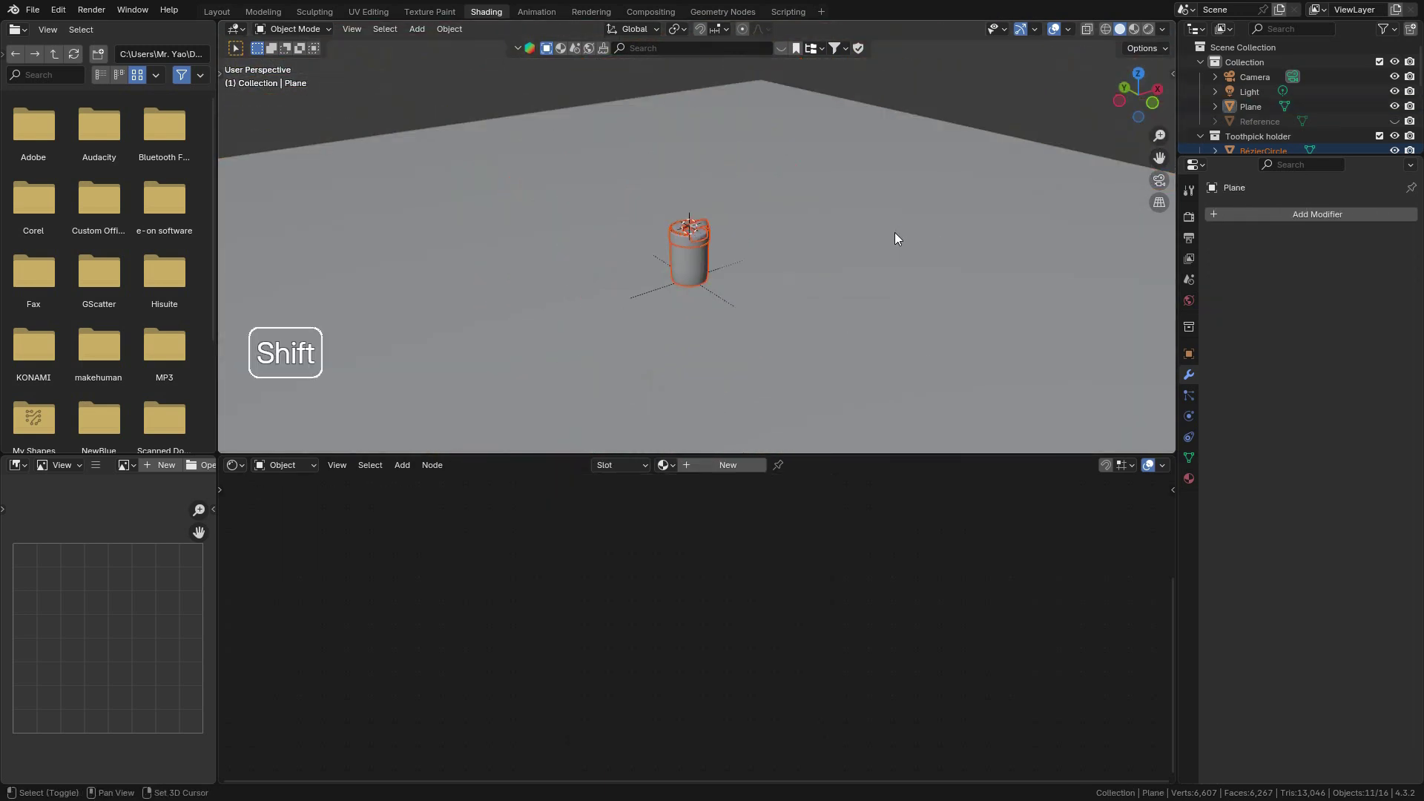
{"action": "scroll", "coordinate": [872, 267], "scroll_direction": "up", "scroll_amount": 3}
{"action": "scroll", "coordinate": [872, 270], "scroll_direction": "up", "scroll_amount": 6}
{"action": "middle_click_drag", "start_coordinate": [771, 288], "coordinate": [754, 255]}
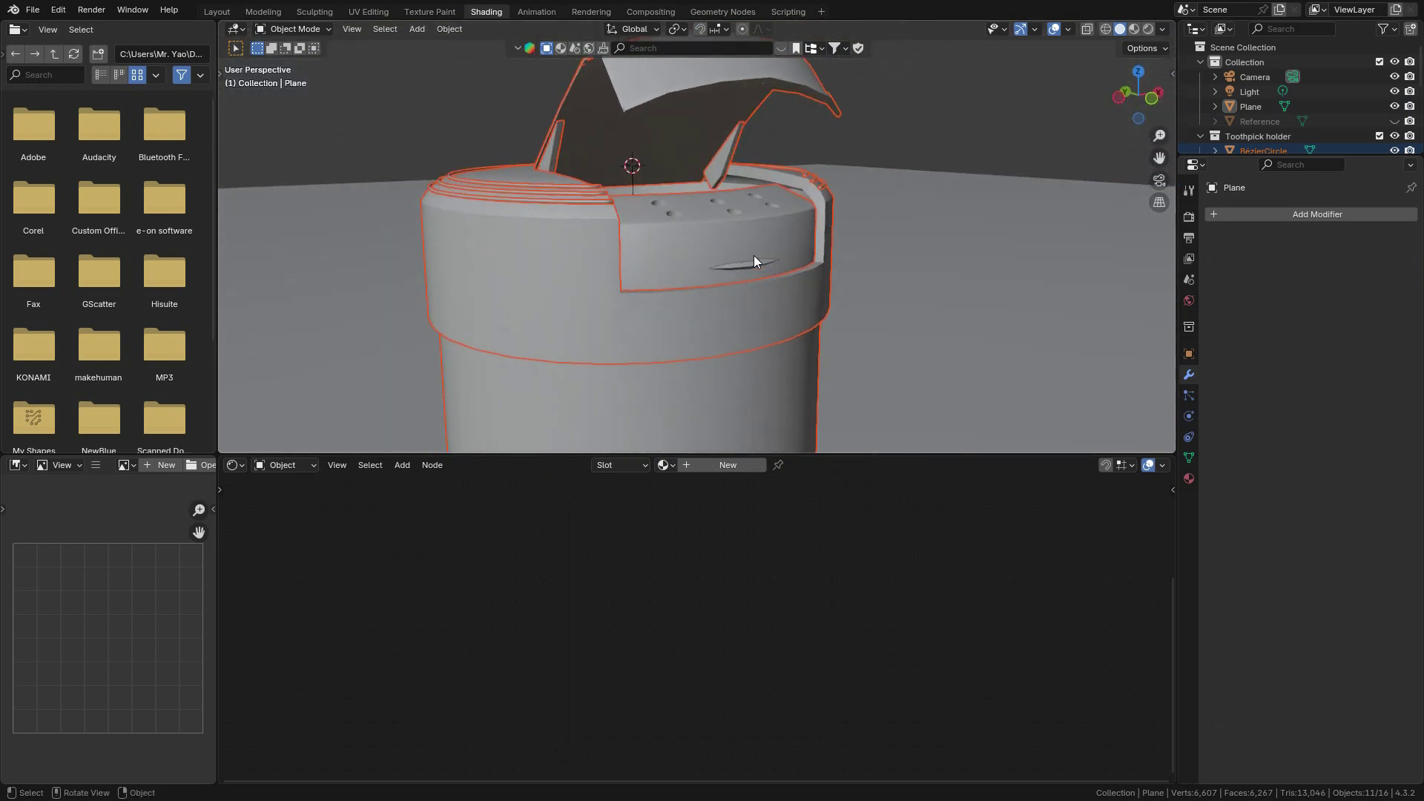
Make the outer cap ring active and link its cover_top material to all the selected parts.
{"action": "left_click", "coordinate": [536, 268], "text": "shift"}
{"action": "scroll", "coordinate": [572, 252], "scroll_direction": "down", "scroll_amount": 1}
{"action": "middle_click_drag", "start_coordinate": [573, 256], "coordinate": [566, 290]}
{"action": "scroll", "coordinate": [602, 275], "scroll_direction": "up", "scroll_amount": 2}
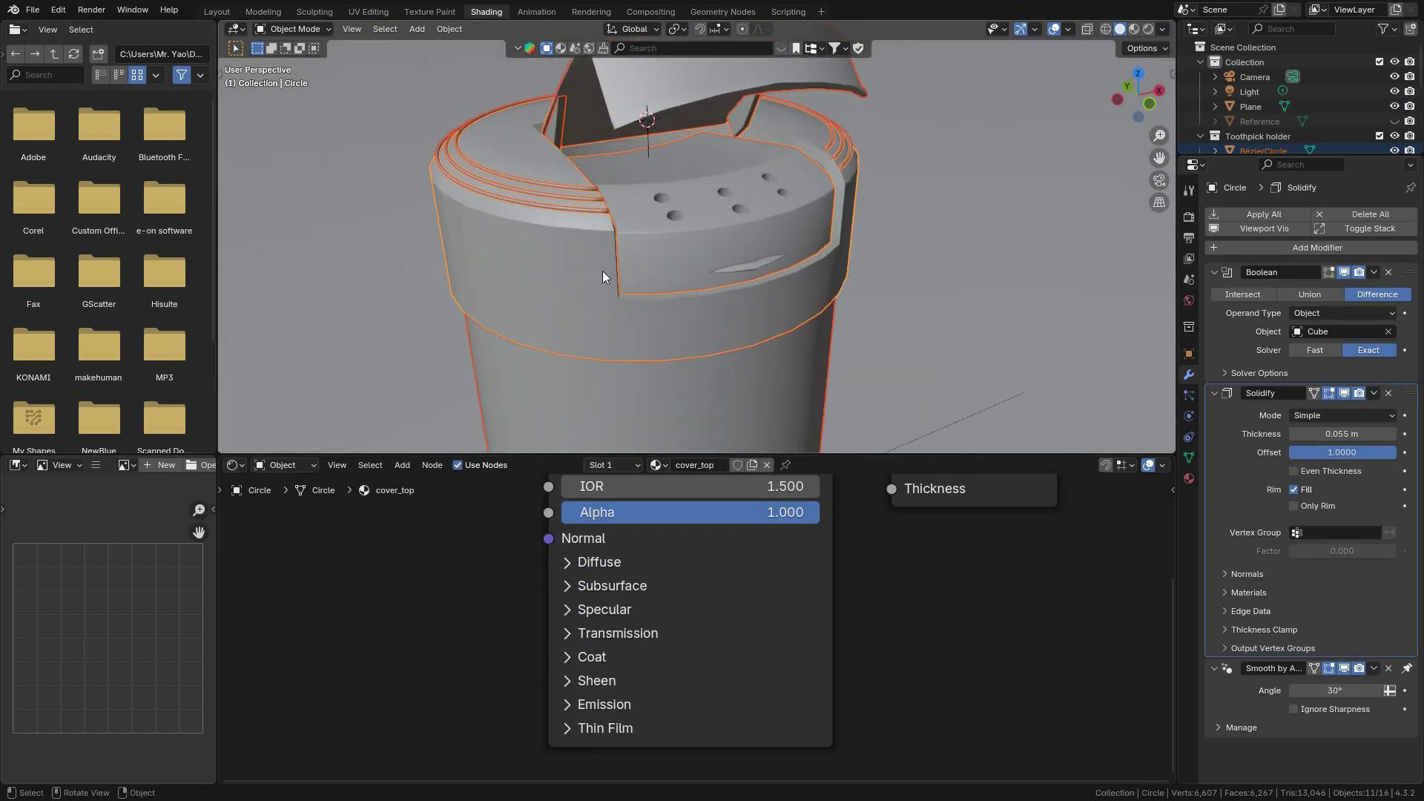
{"action": "key", "text": "ctrl+l"}
{"action": "mouse_move", "coordinate": [603, 272]}
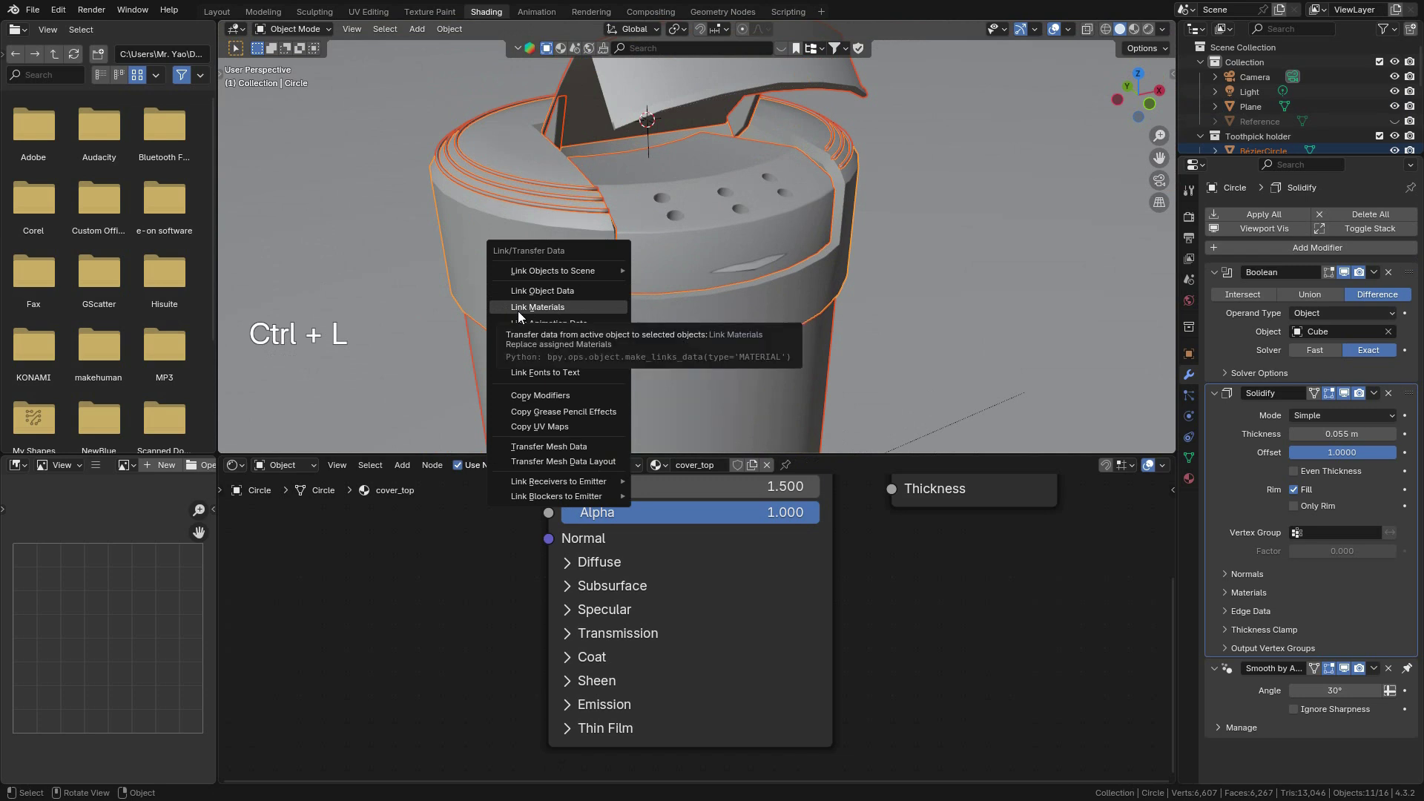
{"action": "left_click", "coordinate": [518, 312]}
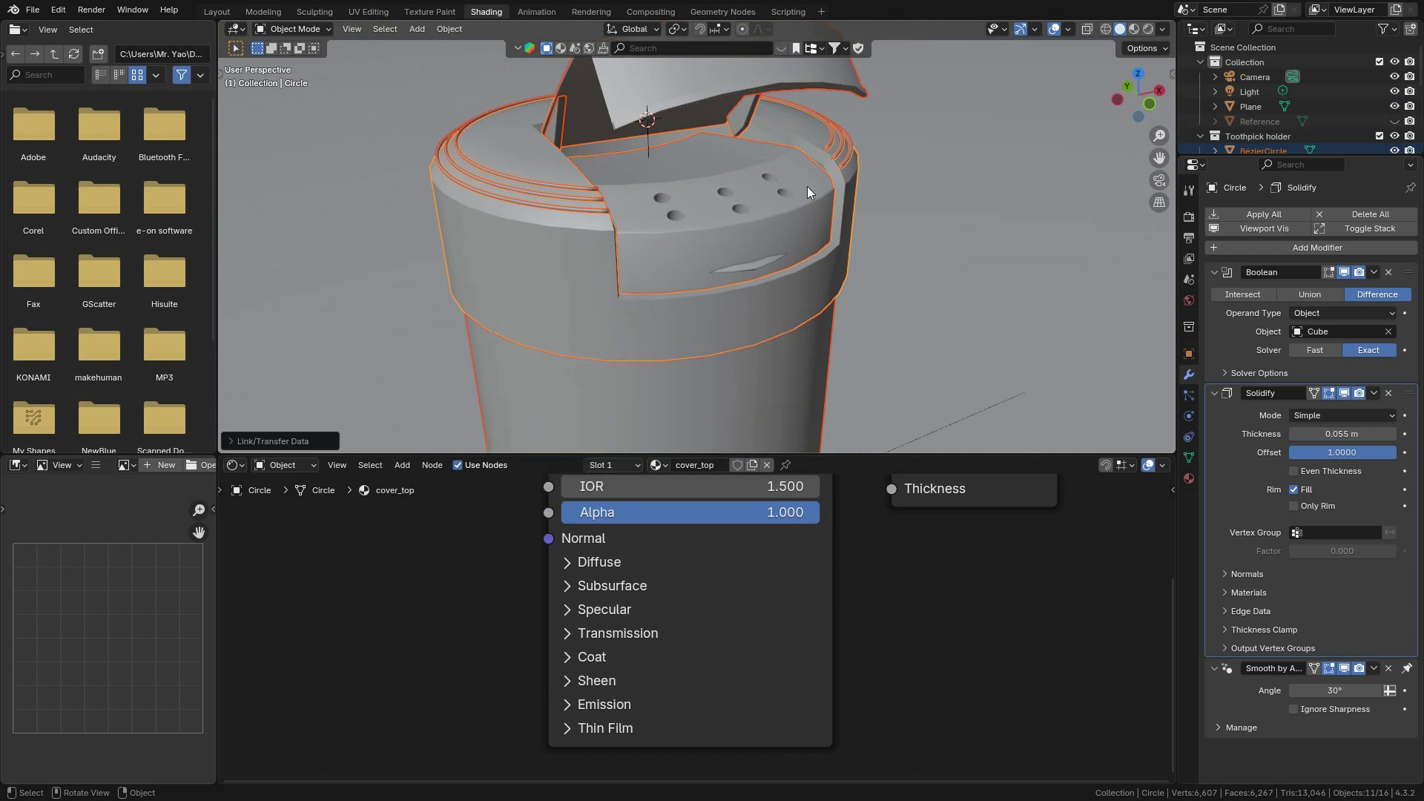
Check the toothpick holder in Rendered shading and undo the material link that also gave the holder body cover_top.
{"action": "left_click", "coordinate": [932, 175]}
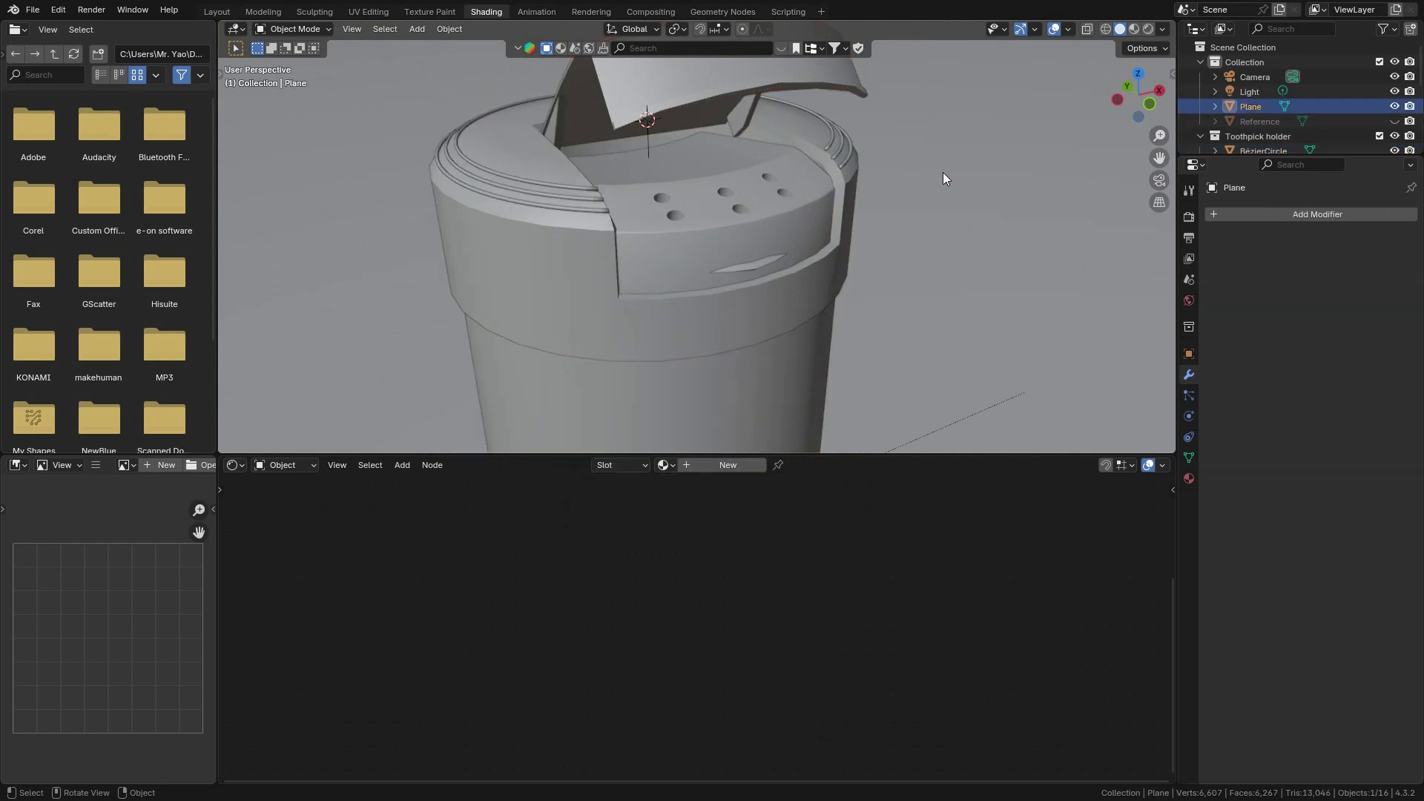
{"action": "left_click", "coordinate": [1145, 30]}
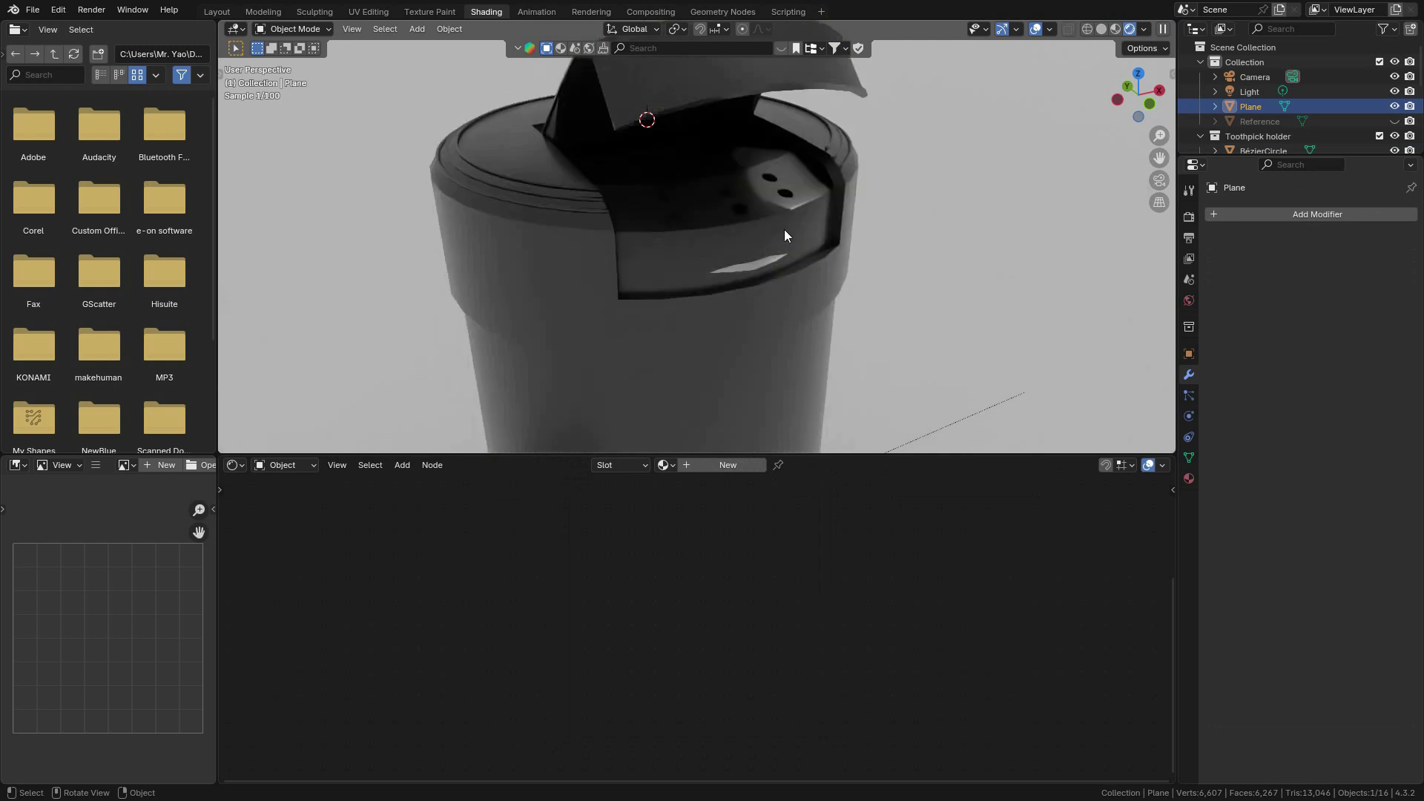
{"action": "scroll", "coordinate": [784, 229], "scroll_direction": "down", "scroll_amount": 3}
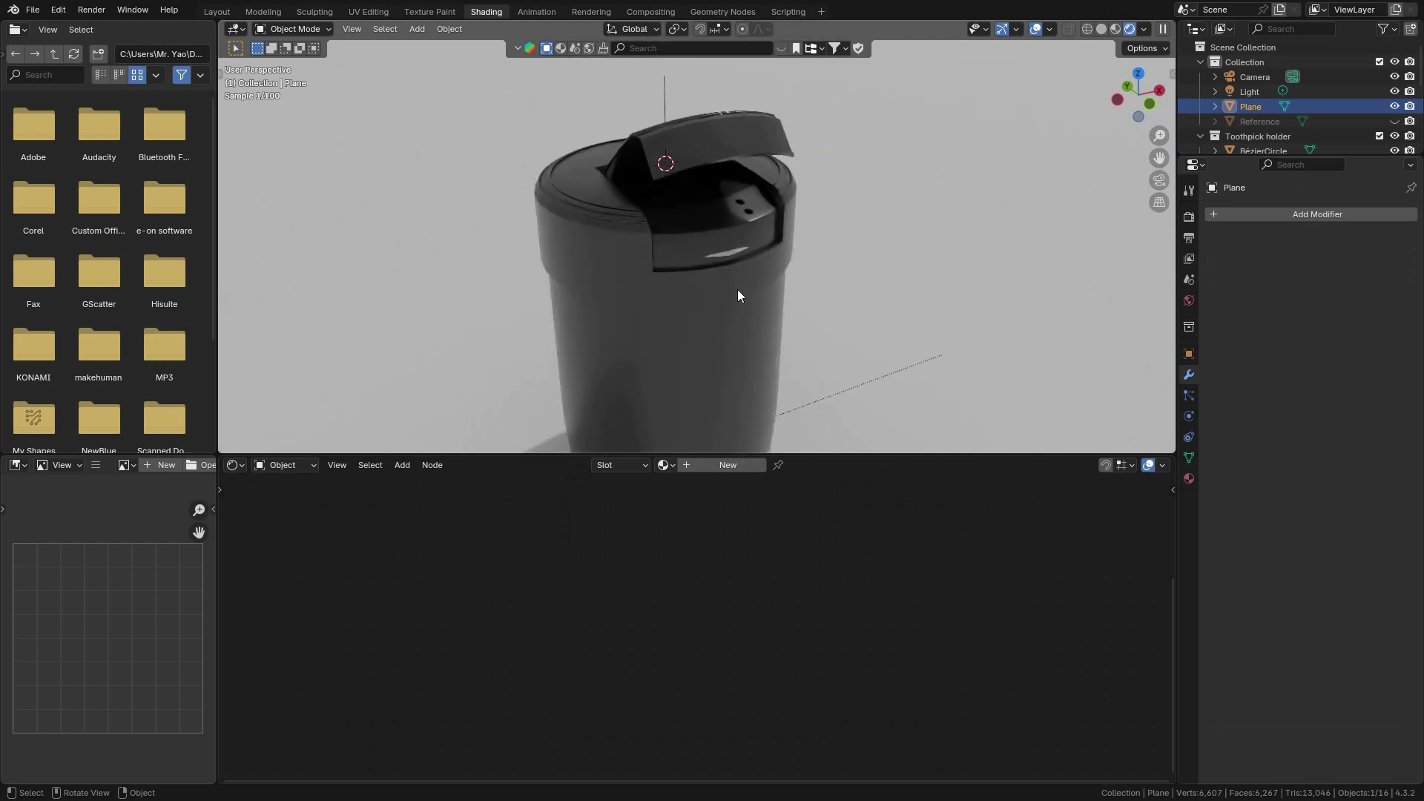
{"action": "key", "text": "ctrl+z"}
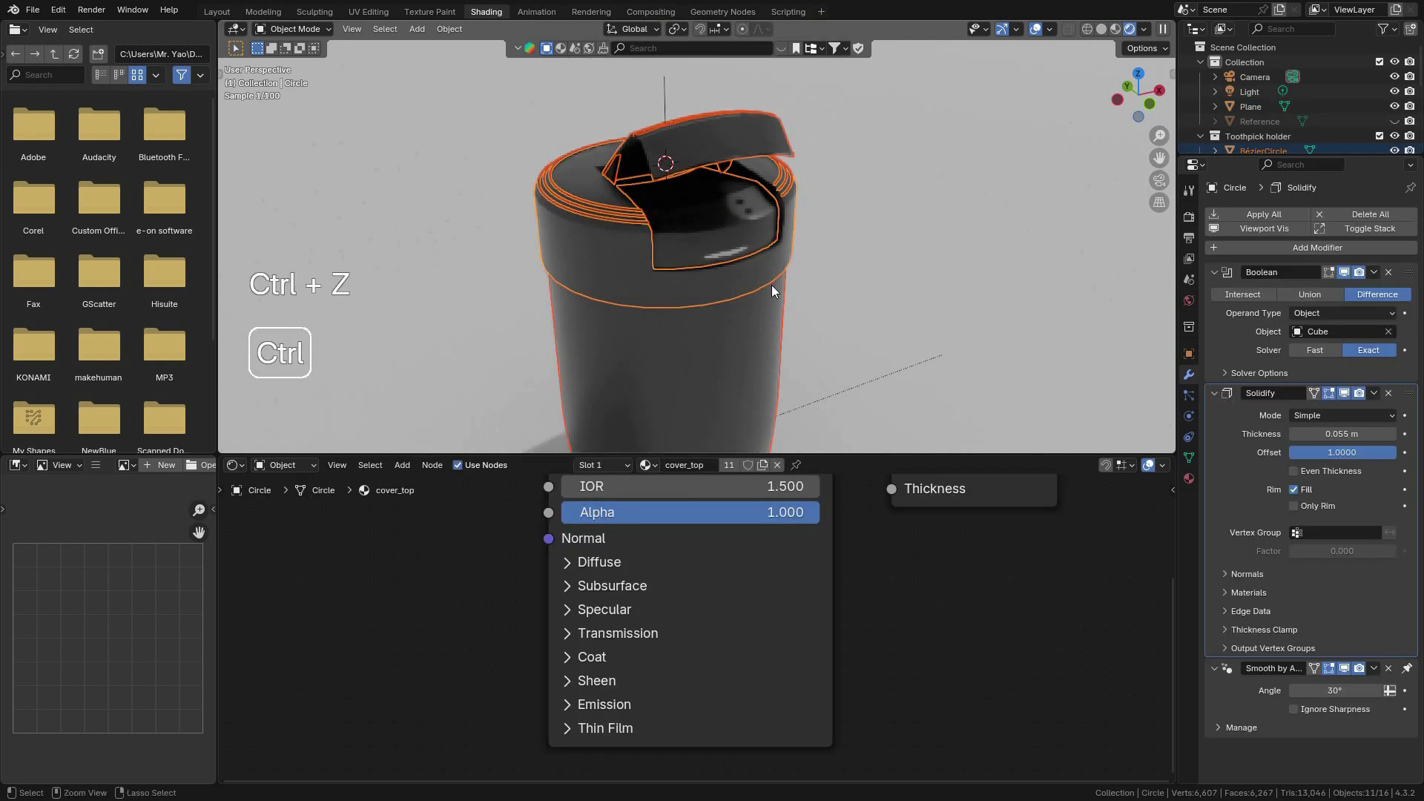
{"action": "key", "text": "ctrl+z"}
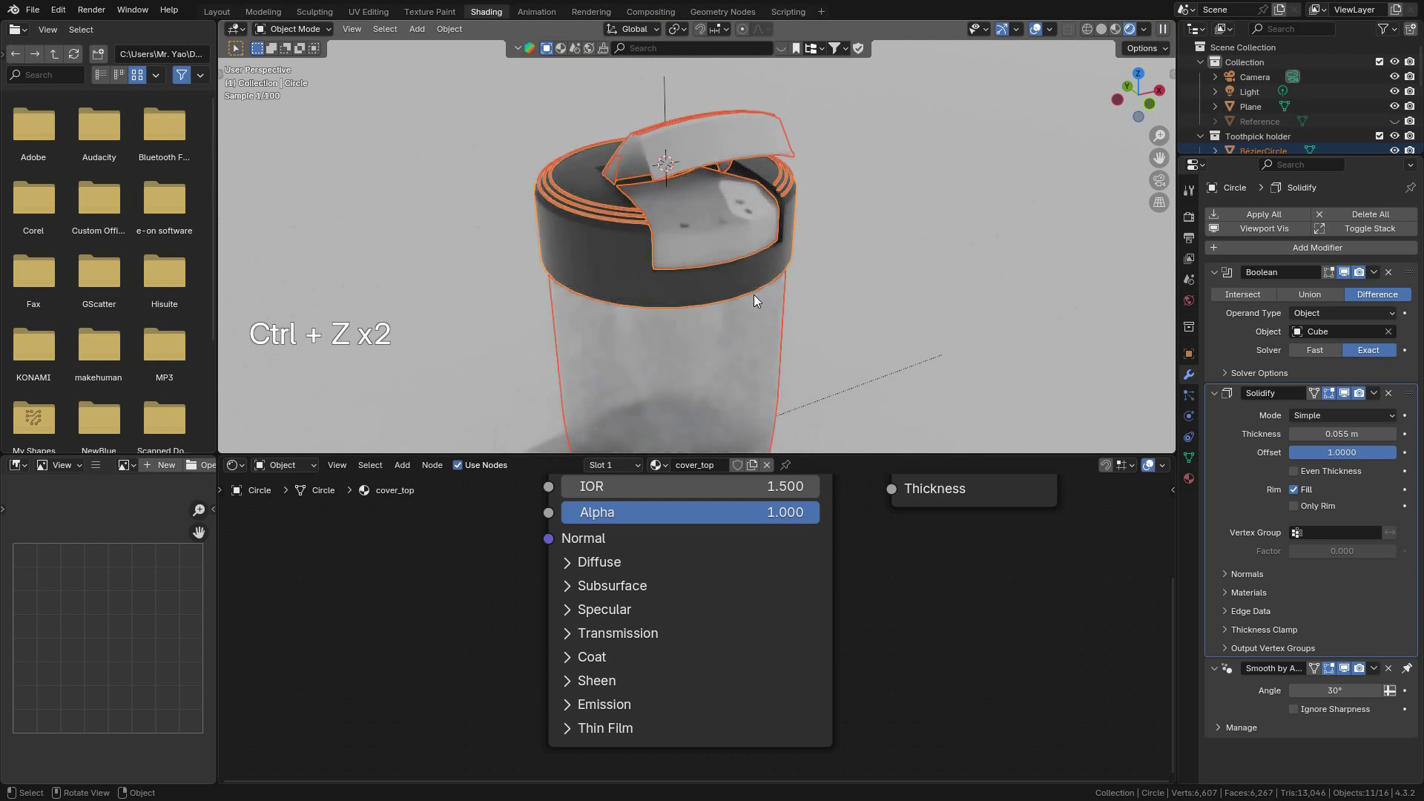
Remove the transparent holder body from the selection and link the outer cap ring's cover_top material to the remaining cap parts.
{"action": "left_click", "coordinate": [736, 353], "text": "shift"}
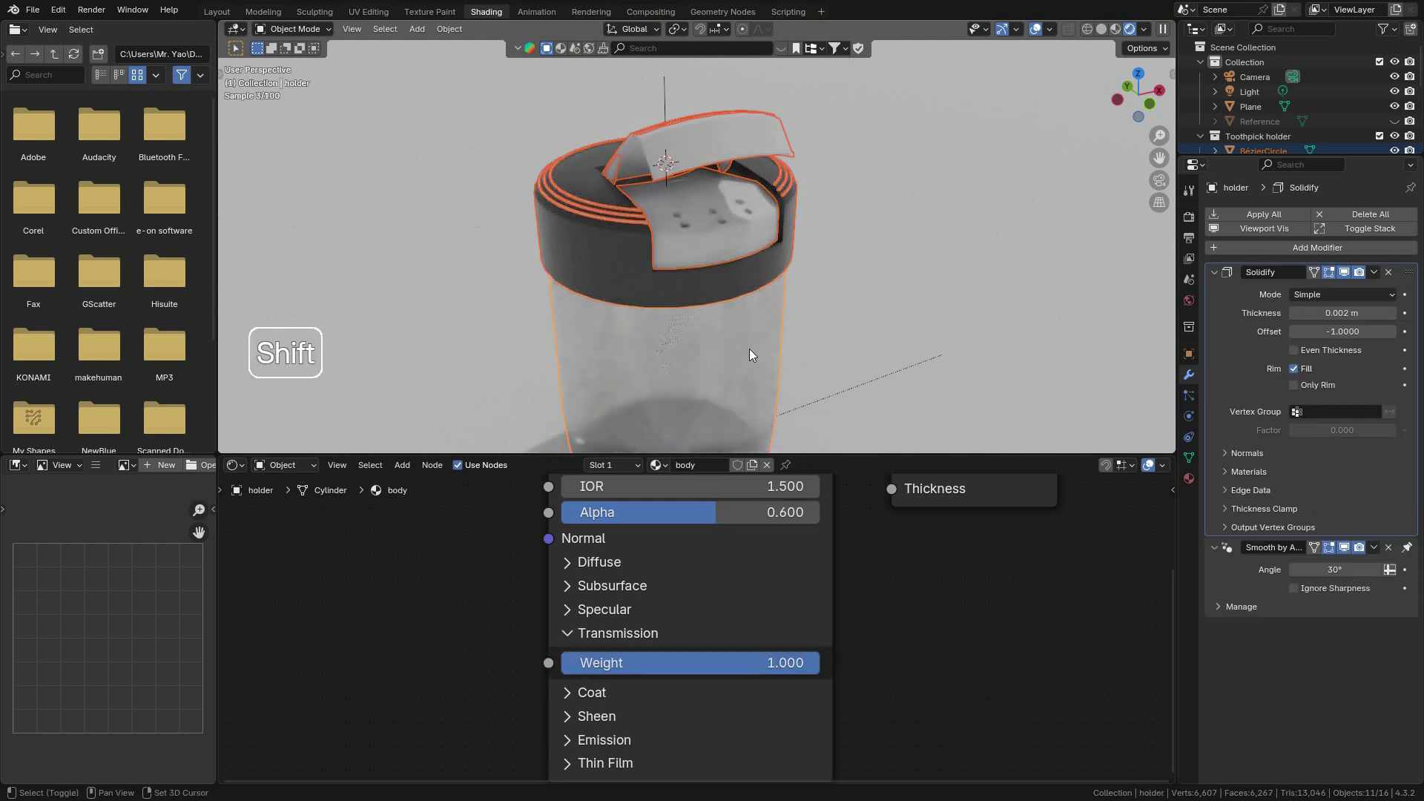
{"action": "left_click", "coordinate": [638, 264], "text": "shift"}
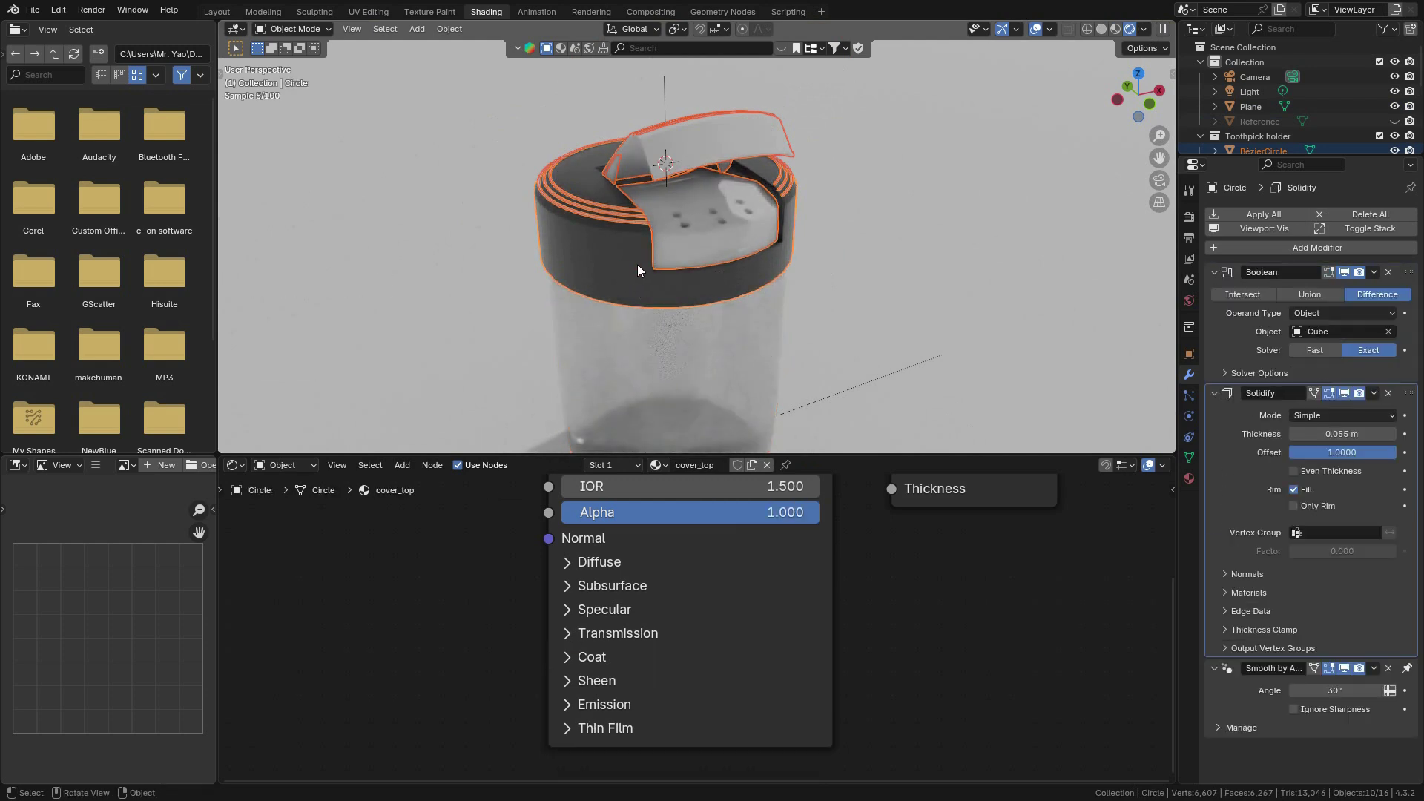
{"action": "key", "text": "ctrl"}
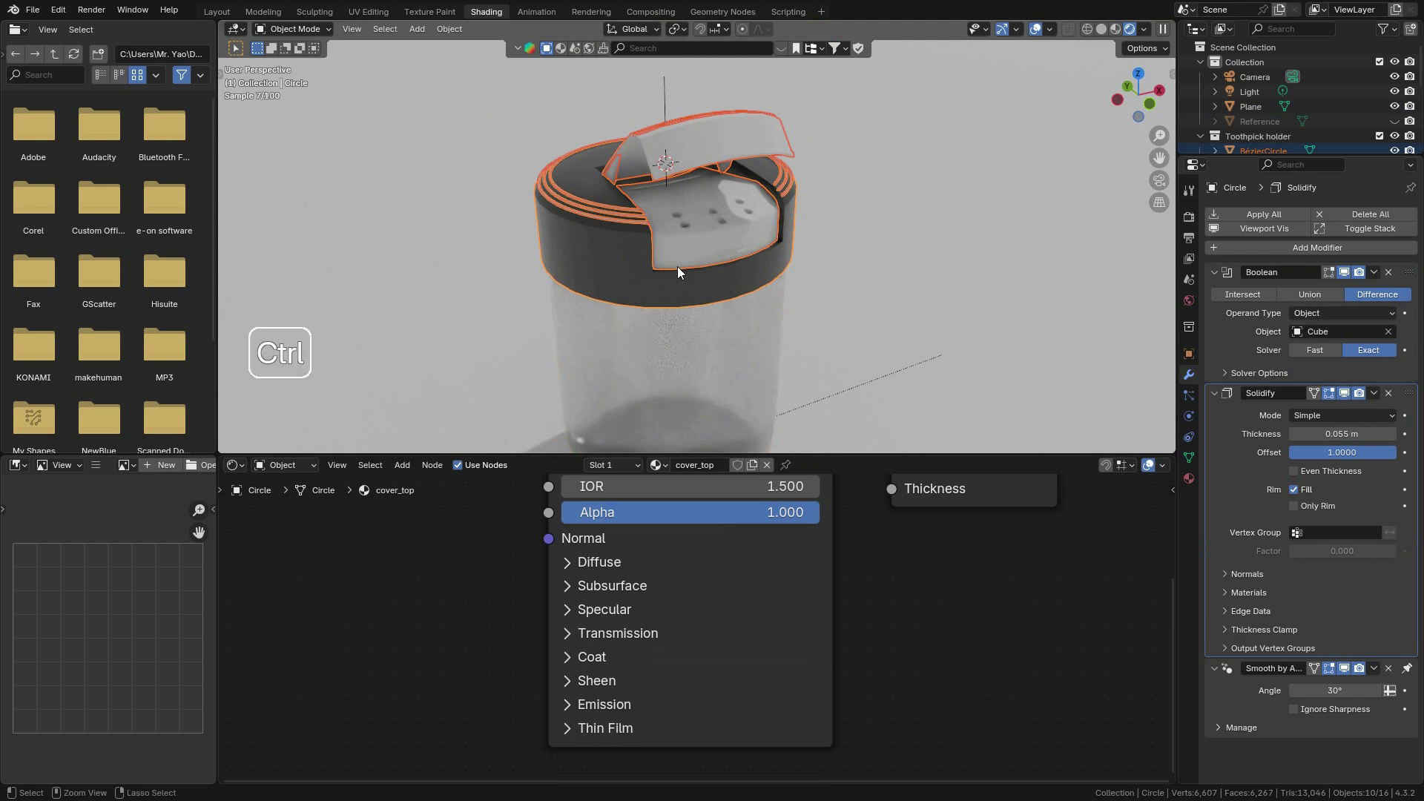
{"action": "key", "text": "ctrl+l"}
{"action": "left_click", "coordinate": [678, 266]}
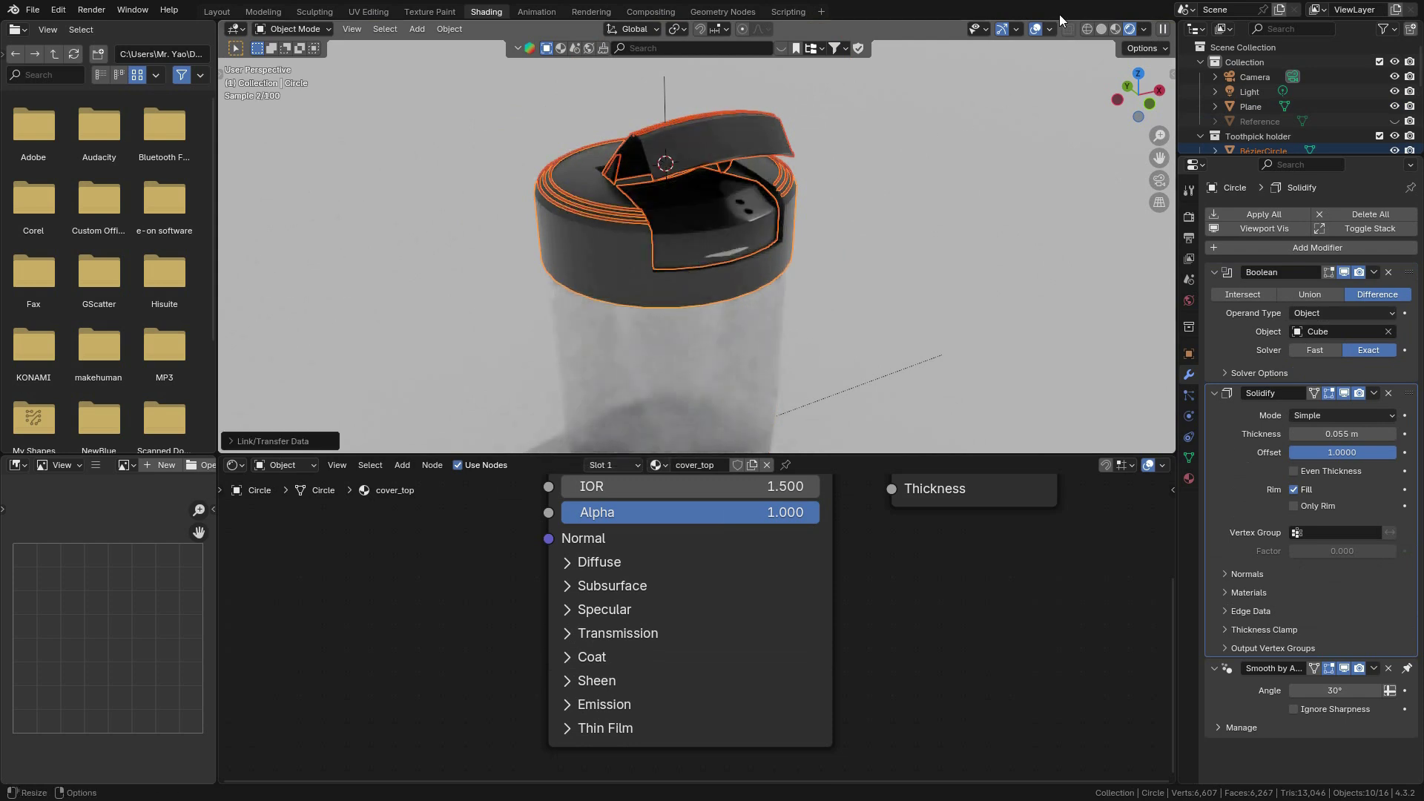
Hide the viewport overlays and link the outer cap ring's cover_top material to the small tab on the perforated insert's front.
{"action": "left_click", "coordinate": [1036, 29]}
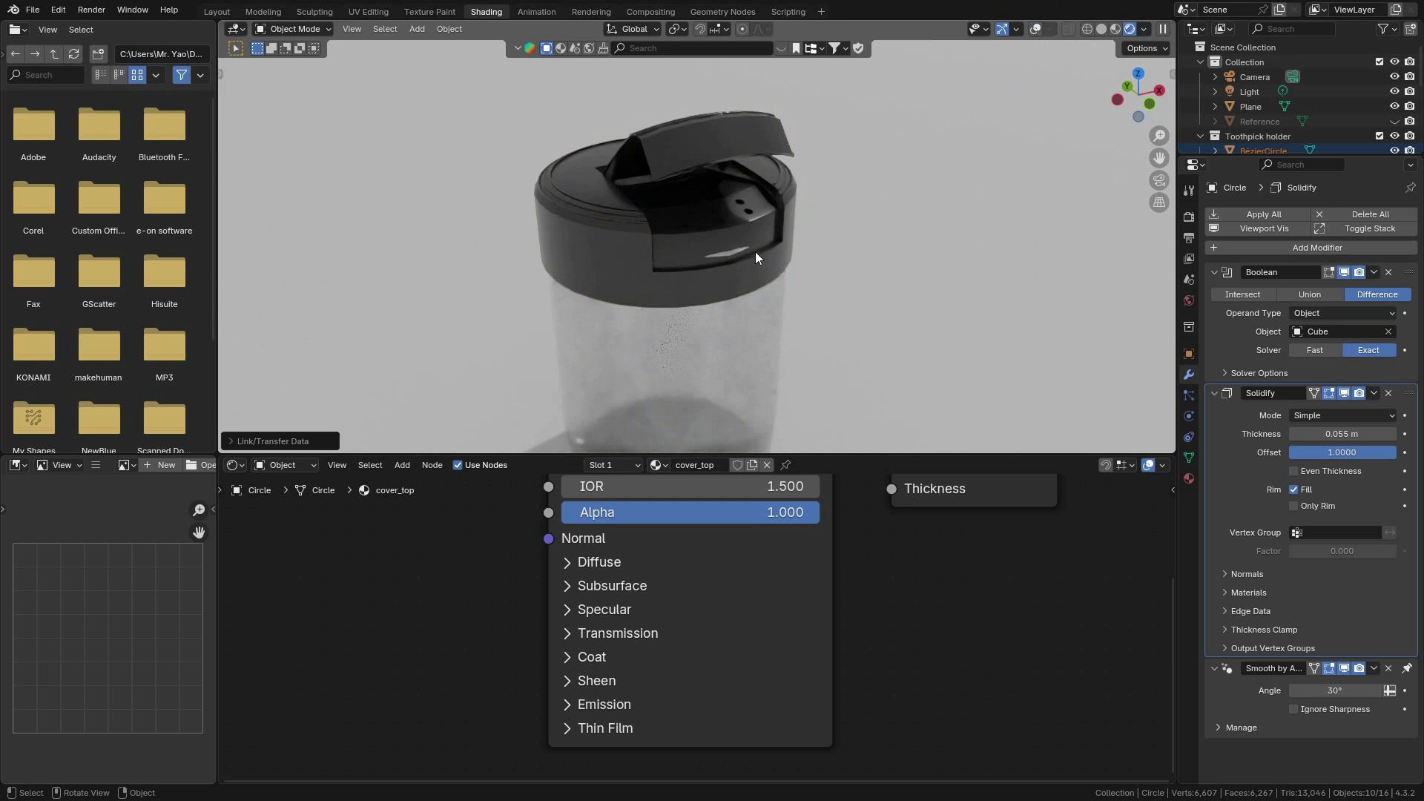
{"action": "left_click", "coordinate": [729, 253]}
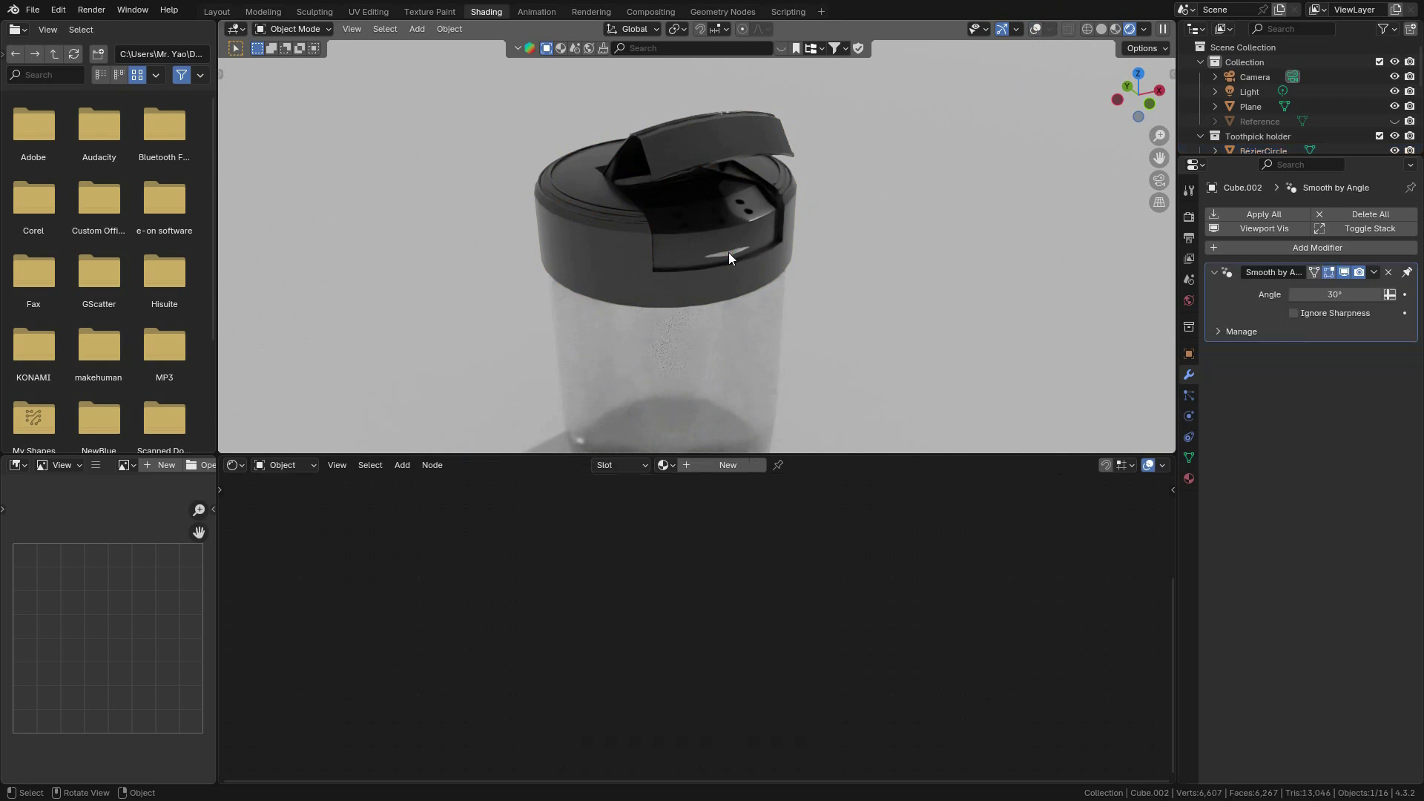
{"action": "left_click", "coordinate": [678, 289], "text": "shift"}
{"action": "key", "text": "ctrl+l"}
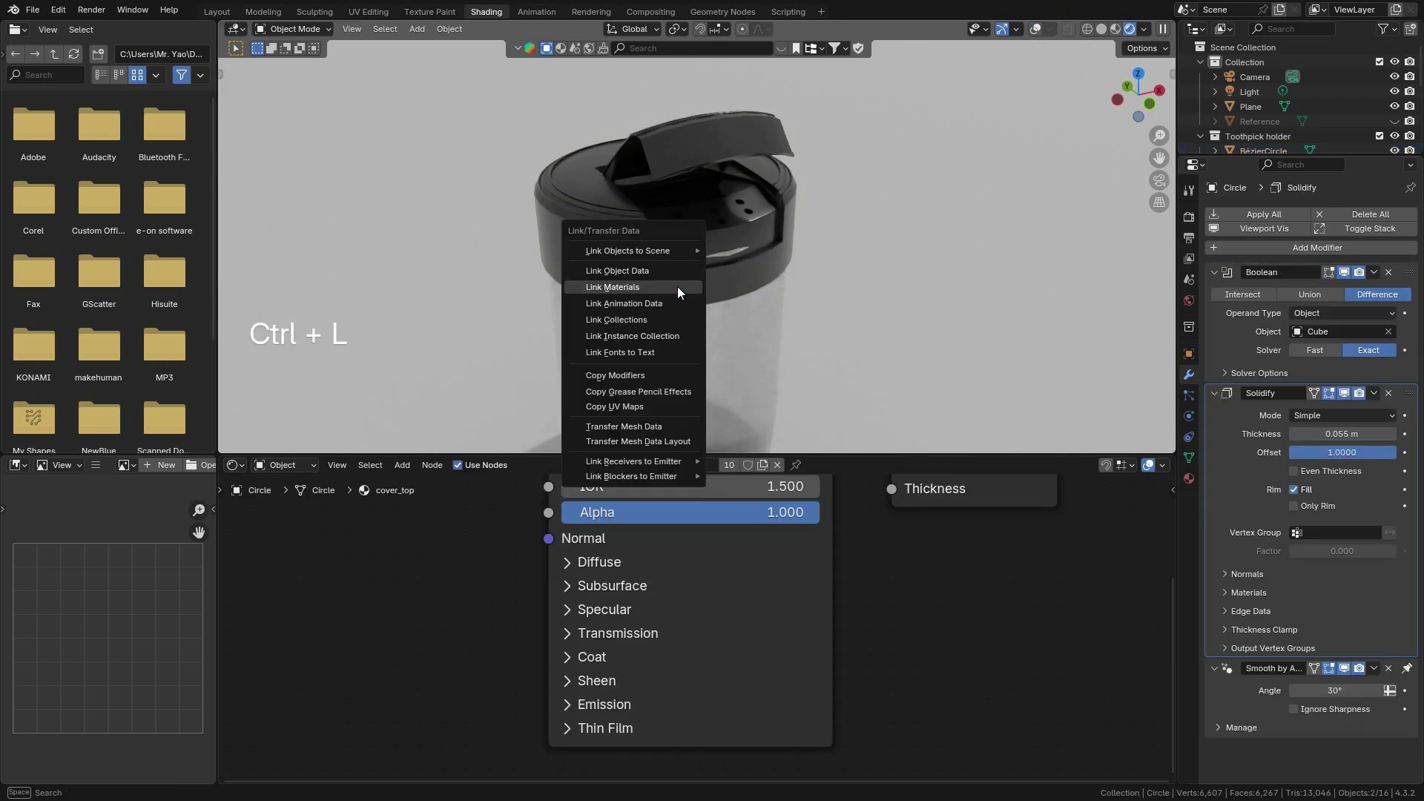
{"action": "left_click", "coordinate": [678, 288]}
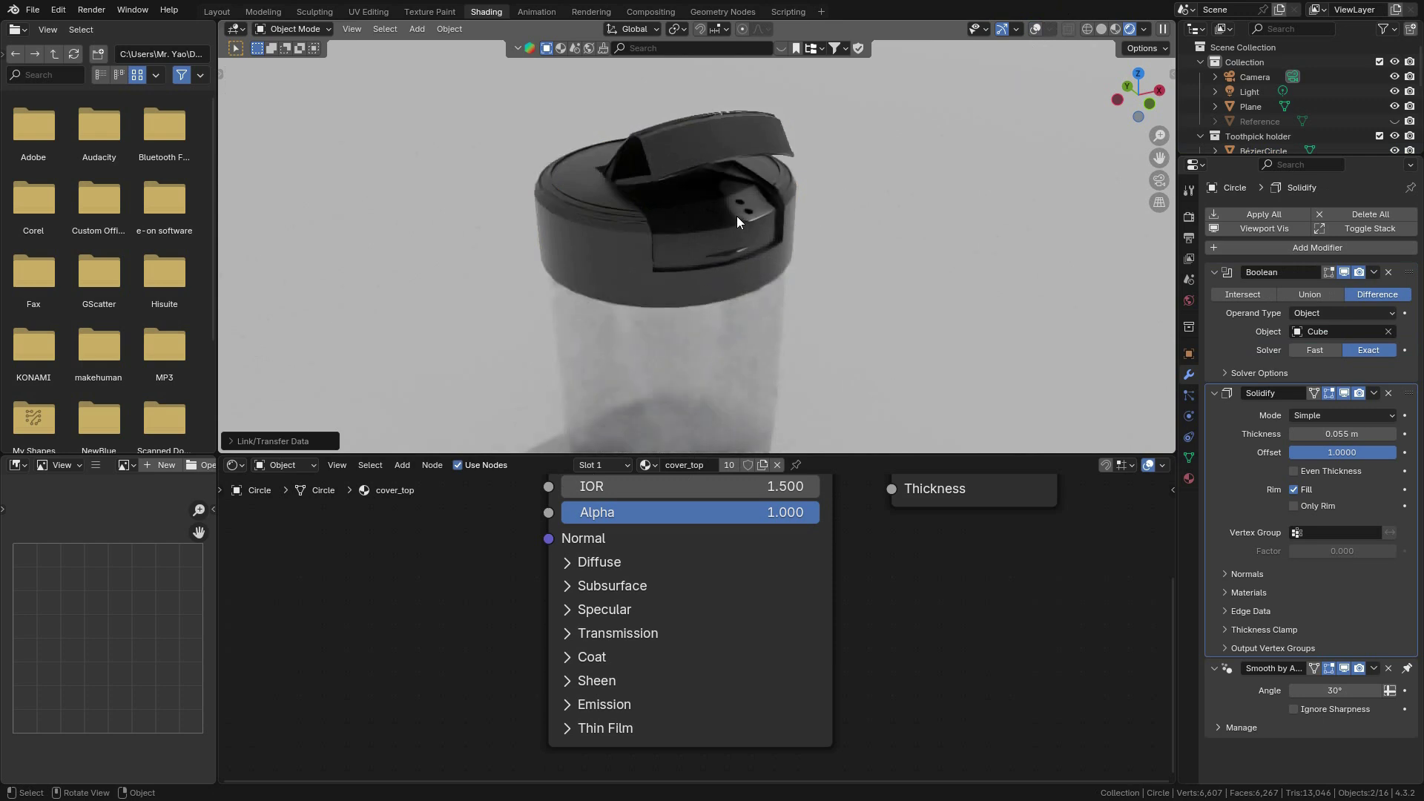
{"action": "mouse_move", "coordinate": [736, 216]}
{"action": "middle_mouse_down"}
{"action": "mouse_move", "coordinate": [713, 207]}
{"action": "mouse_move", "coordinate": [722, 264]}
{"action": "mouse_move", "coordinate": [703, 242]}
{"action": "mouse_move", "coordinate": [719, 230]}
{"action": "mouse_move", "coordinate": [693, 232]}
{"action": "mouse_move", "coordinate": [714, 242]}
{"action": "mouse_move", "coordinate": [760, 225]}
{"action": "middle_mouse_up"}
{"action": "scroll", "coordinate": [692, 259], "scroll_direction": "up", "scroll_amount": 4}
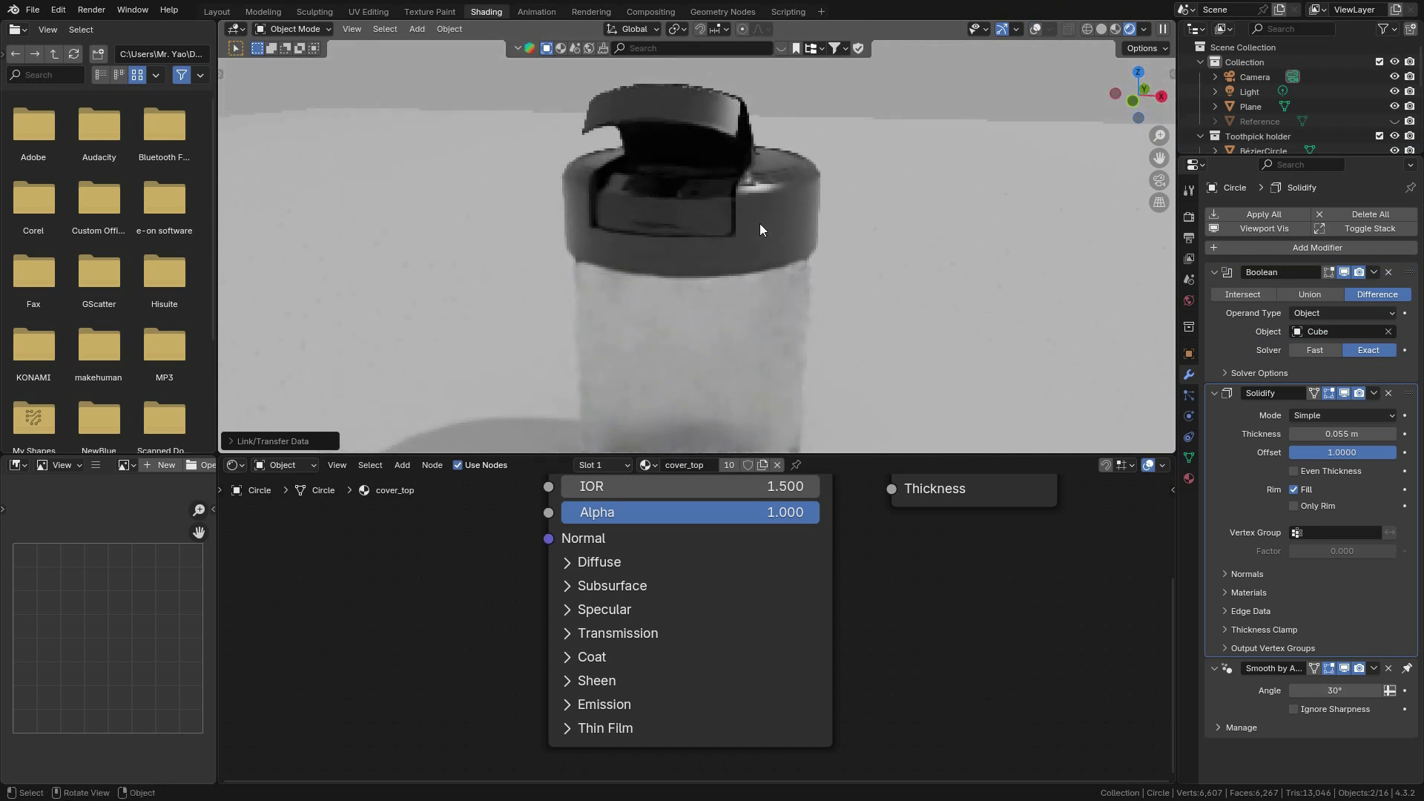
{"action": "scroll", "coordinate": [766, 230], "scroll_direction": "up", "scroll_amount": 2}
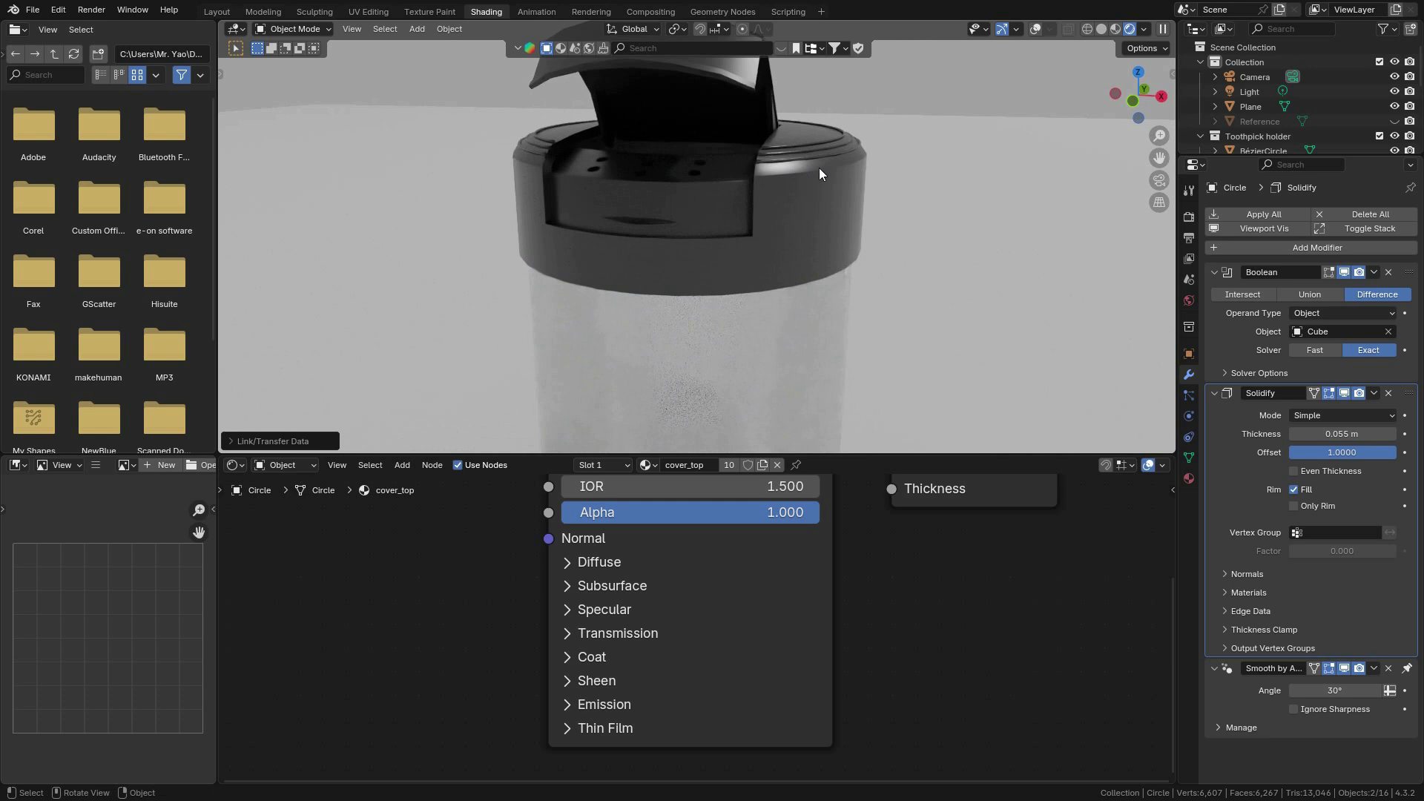
Switch to the Layout workspace and display its viewport in Solid shading.
{"action": "left_click", "coordinate": [1101, 29]}
{"action": "left_click", "coordinate": [216, 12]}
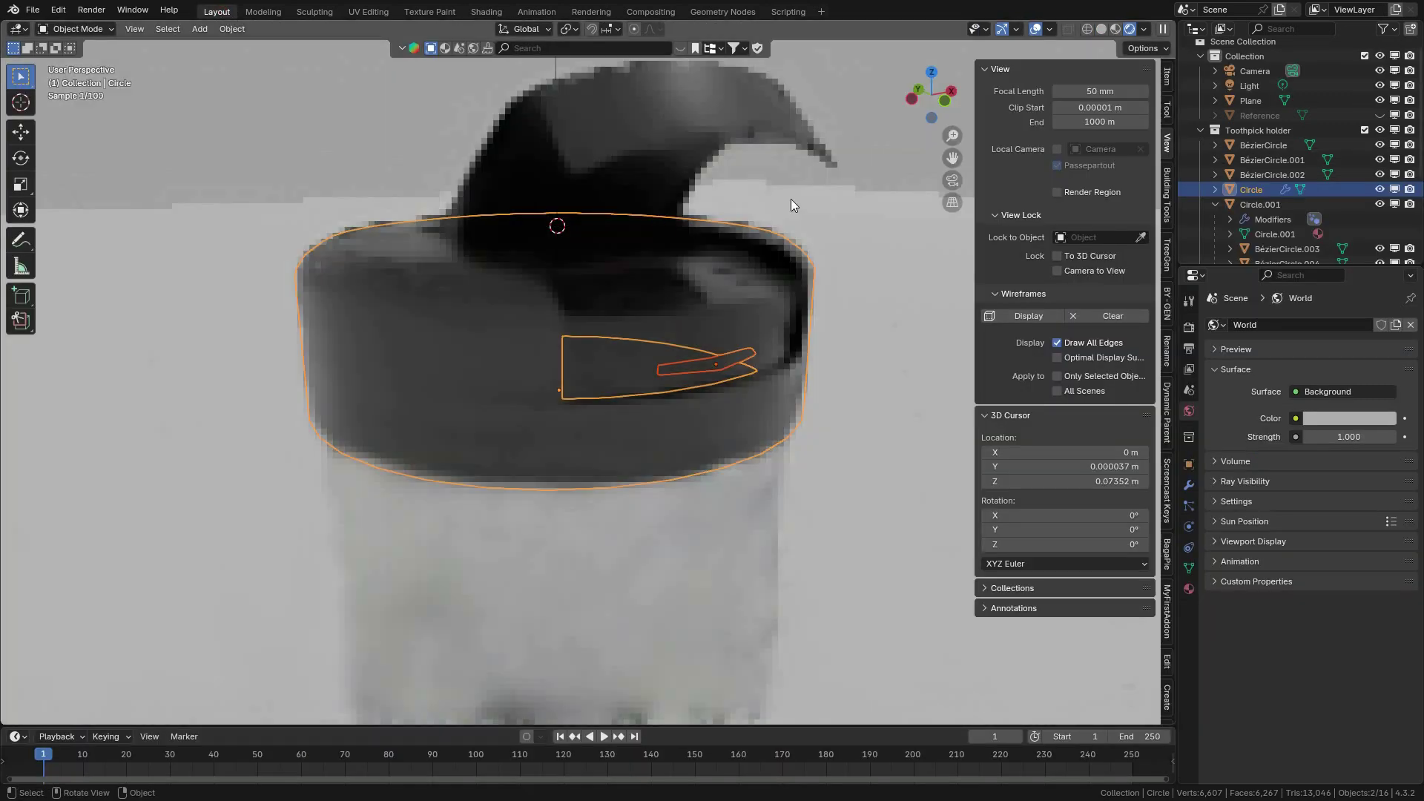
{"action": "left_click", "coordinate": [1105, 29]}
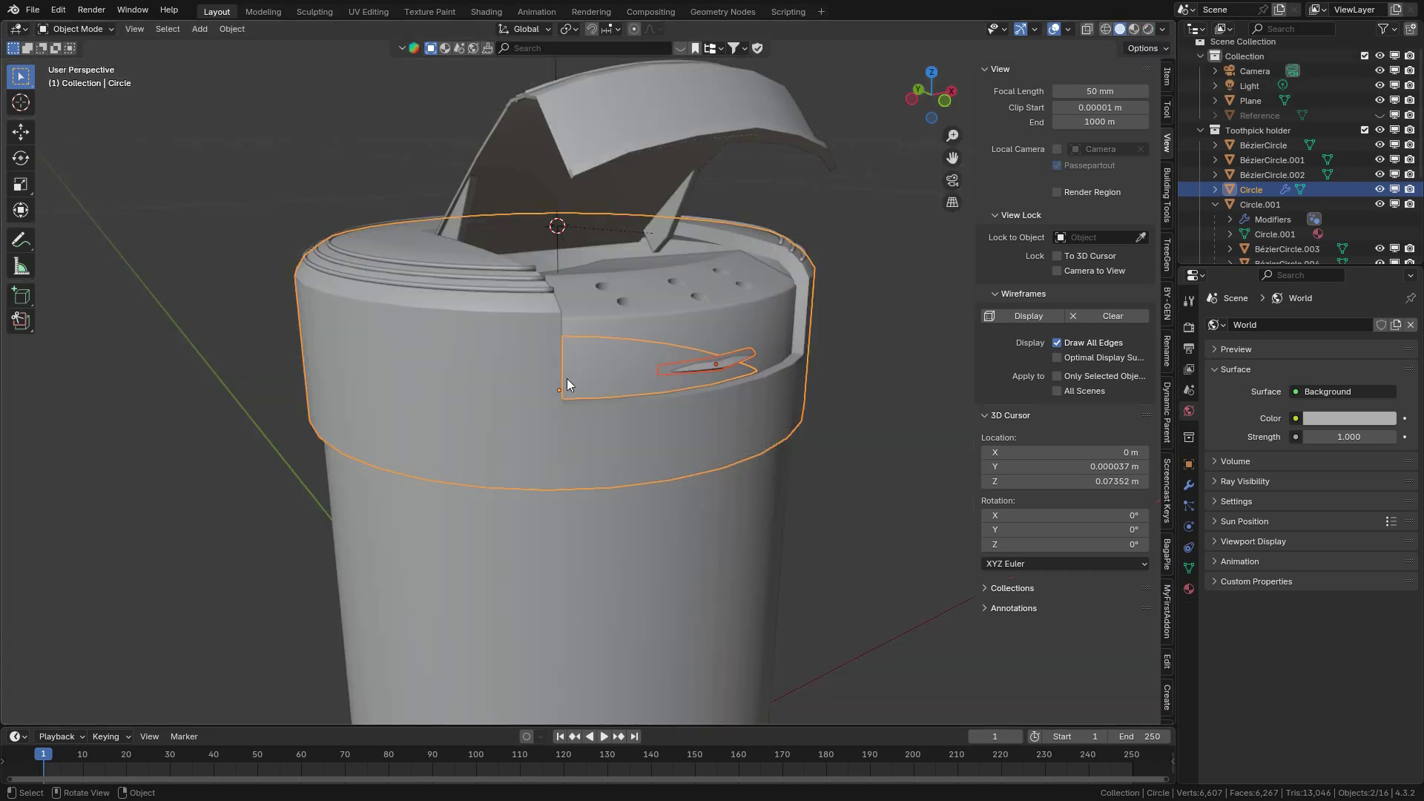
{"action": "middle_click_drag", "start_coordinate": [569, 386], "coordinate": [626, 423]}
Show the outer cap ring's modifiers and unhide the Boolean cutter objects Cube and Cylinder.004.
{"action": "left_click", "coordinate": [1189, 485]}
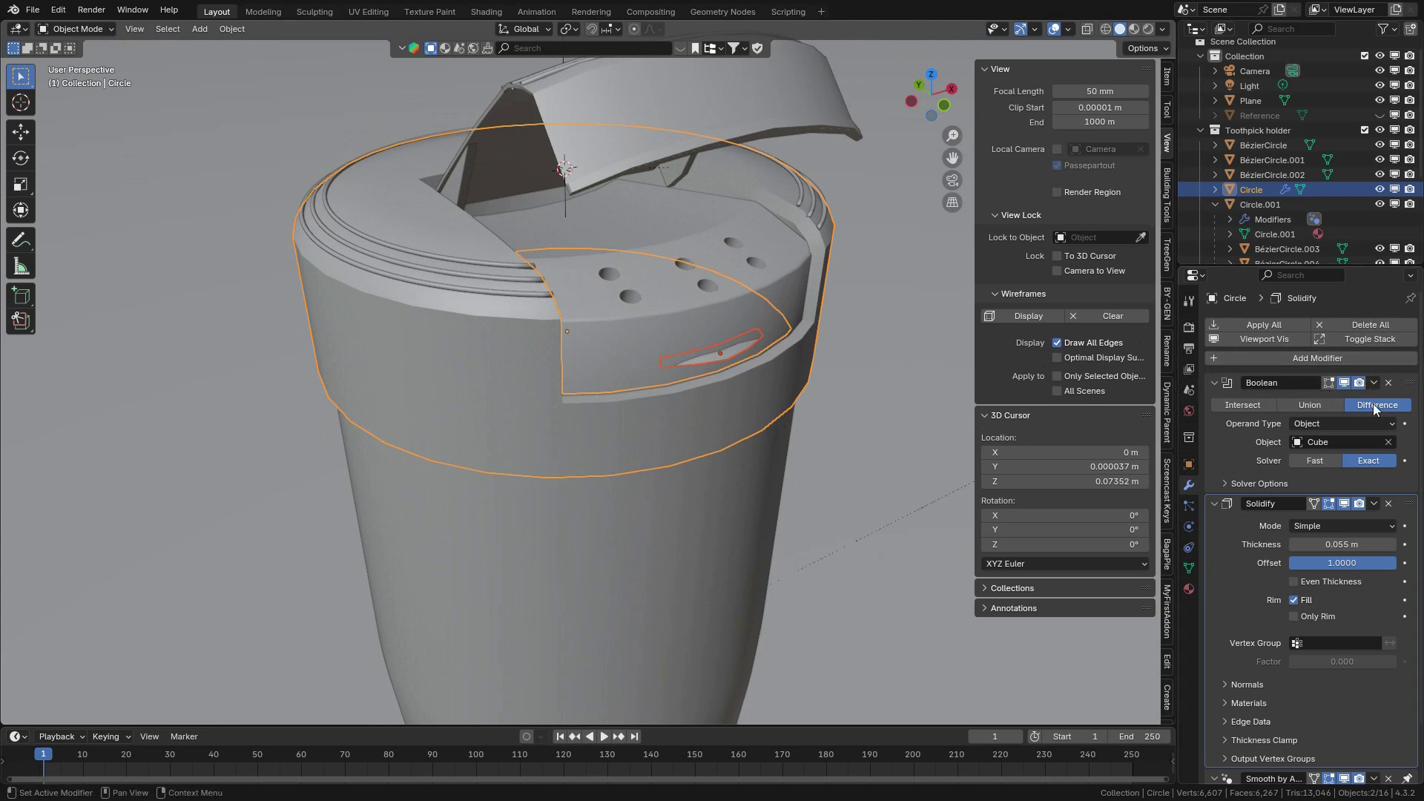
{"action": "scroll", "coordinate": [1368, 460], "scroll_direction": "down", "scroll_amount": 2}
{"action": "scroll", "coordinate": [1363, 478], "scroll_direction": "up", "scroll_amount": 2}
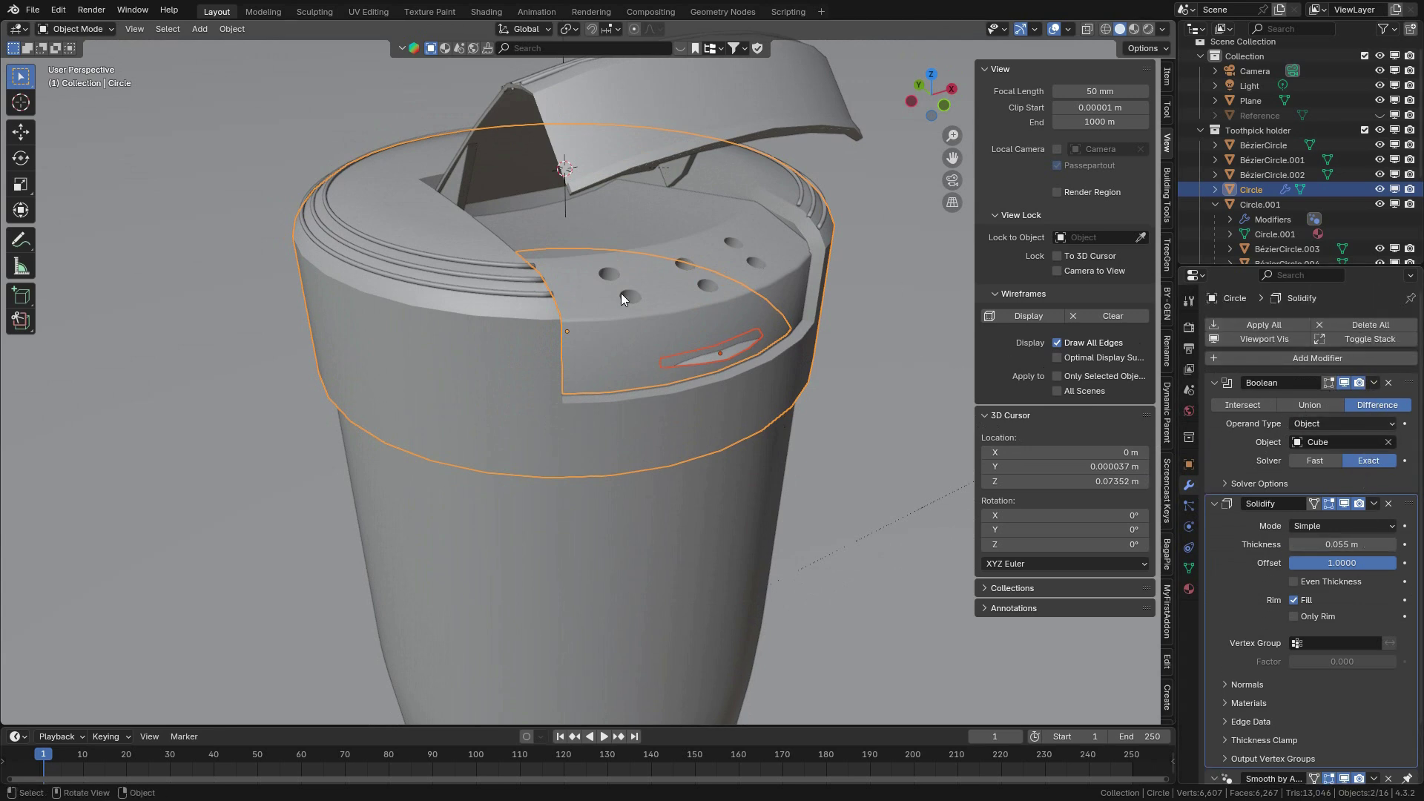
{"action": "scroll", "coordinate": [623, 293], "scroll_direction": "down", "scroll_amount": 4}
{"action": "scroll", "coordinate": [1262, 197], "scroll_direction": "down", "scroll_amount": 5}
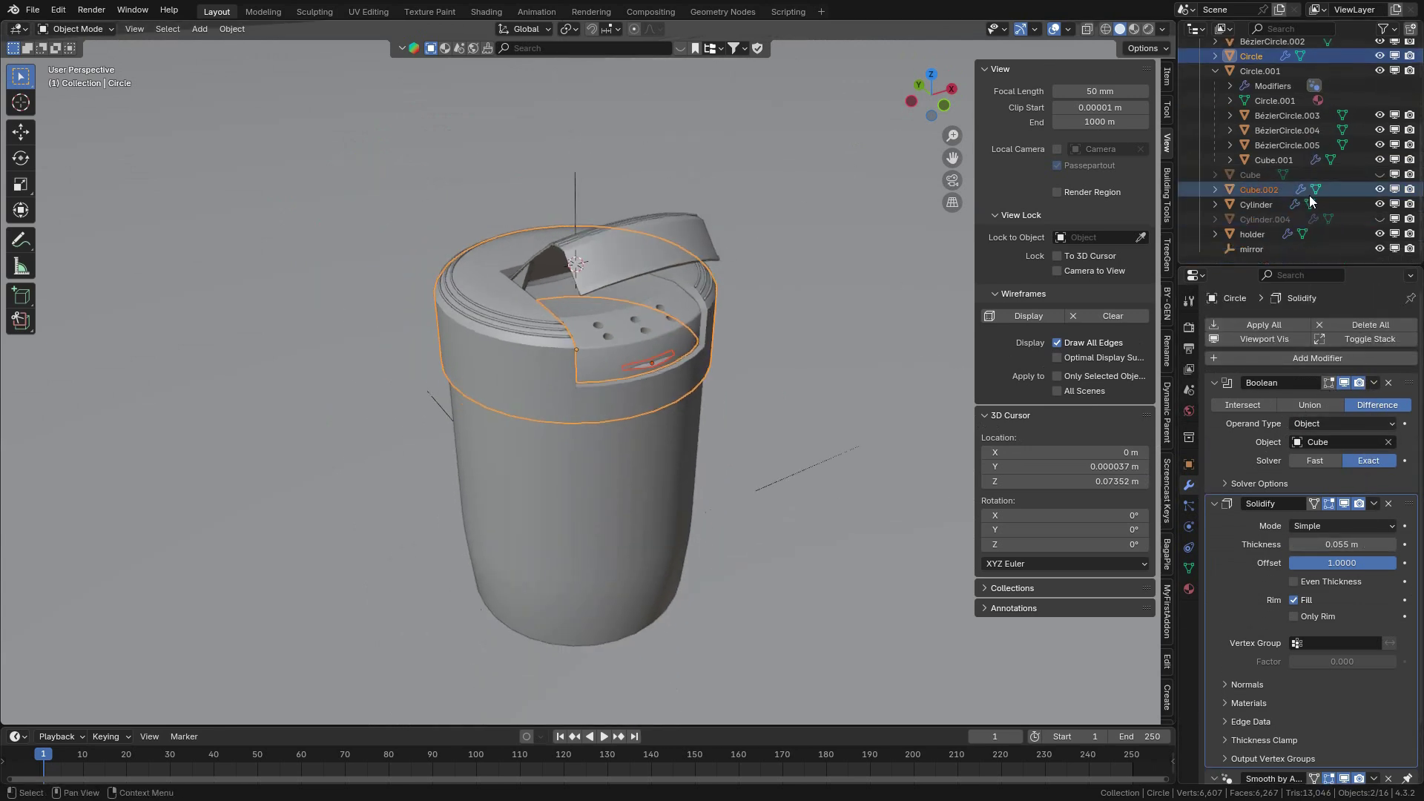
{"action": "left_click", "coordinate": [1265, 174]}
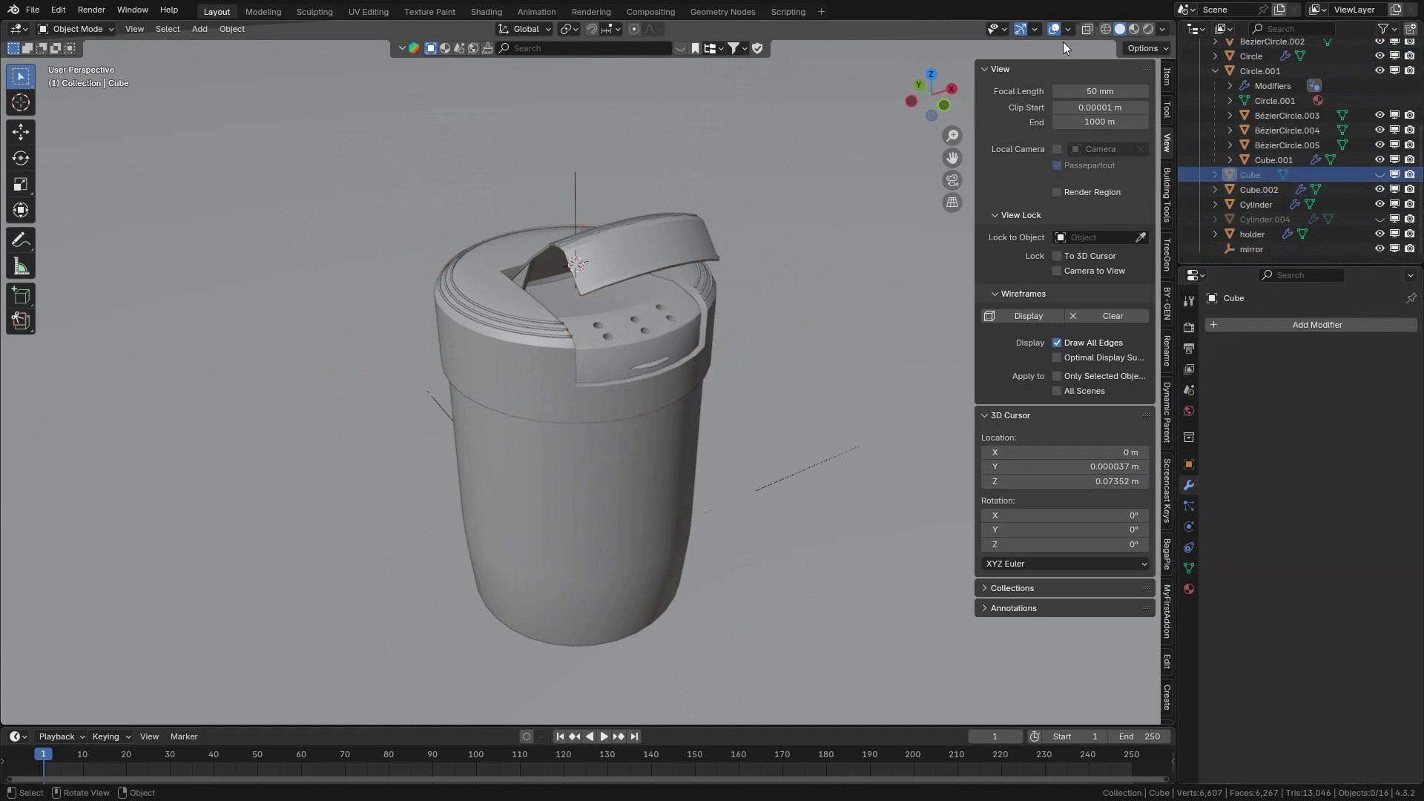
{"action": "scroll", "coordinate": [727, 288], "scroll_direction": "down", "scroll_amount": 3}
{"action": "scroll", "coordinate": [705, 291], "scroll_direction": "up", "scroll_amount": 5}
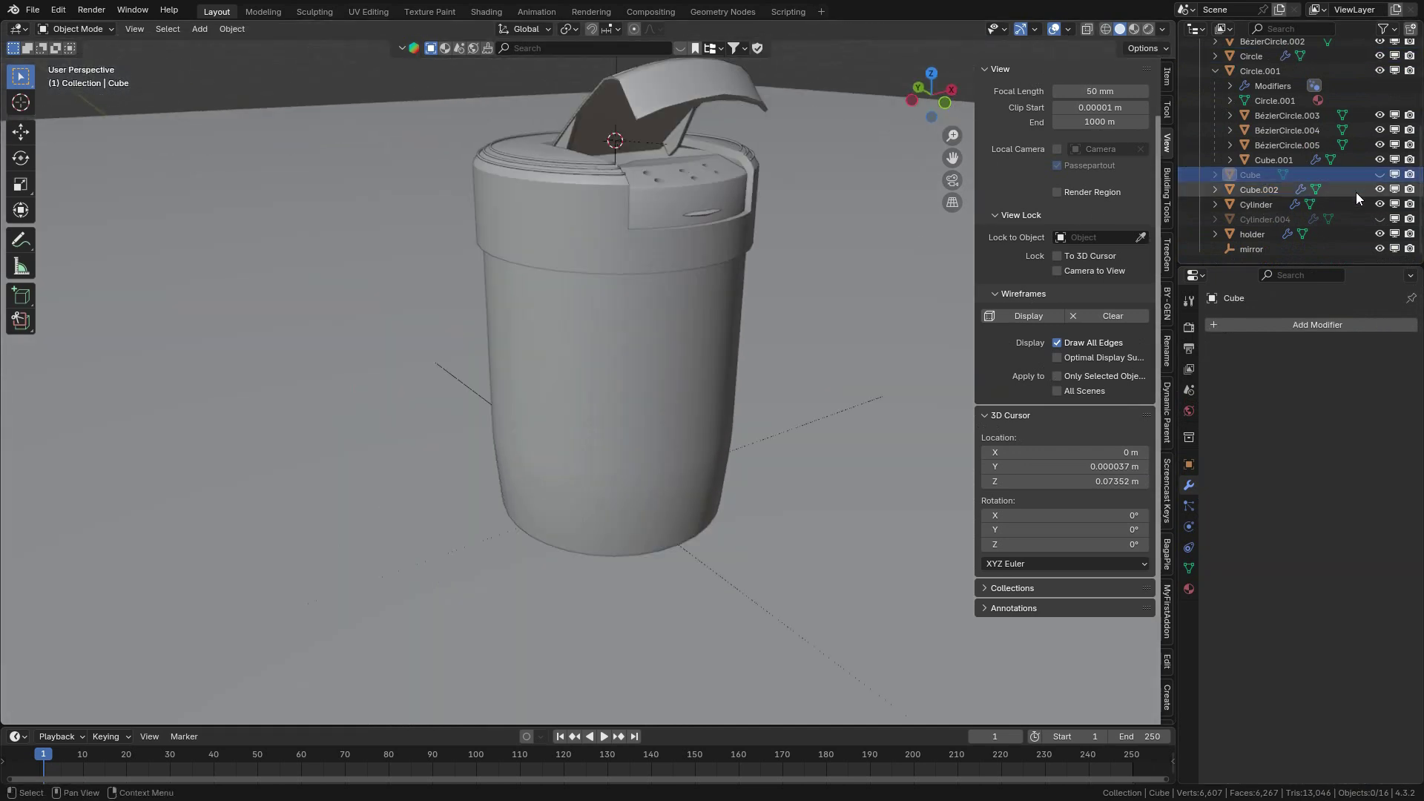
{"action": "left_click", "coordinate": [1380, 175]}
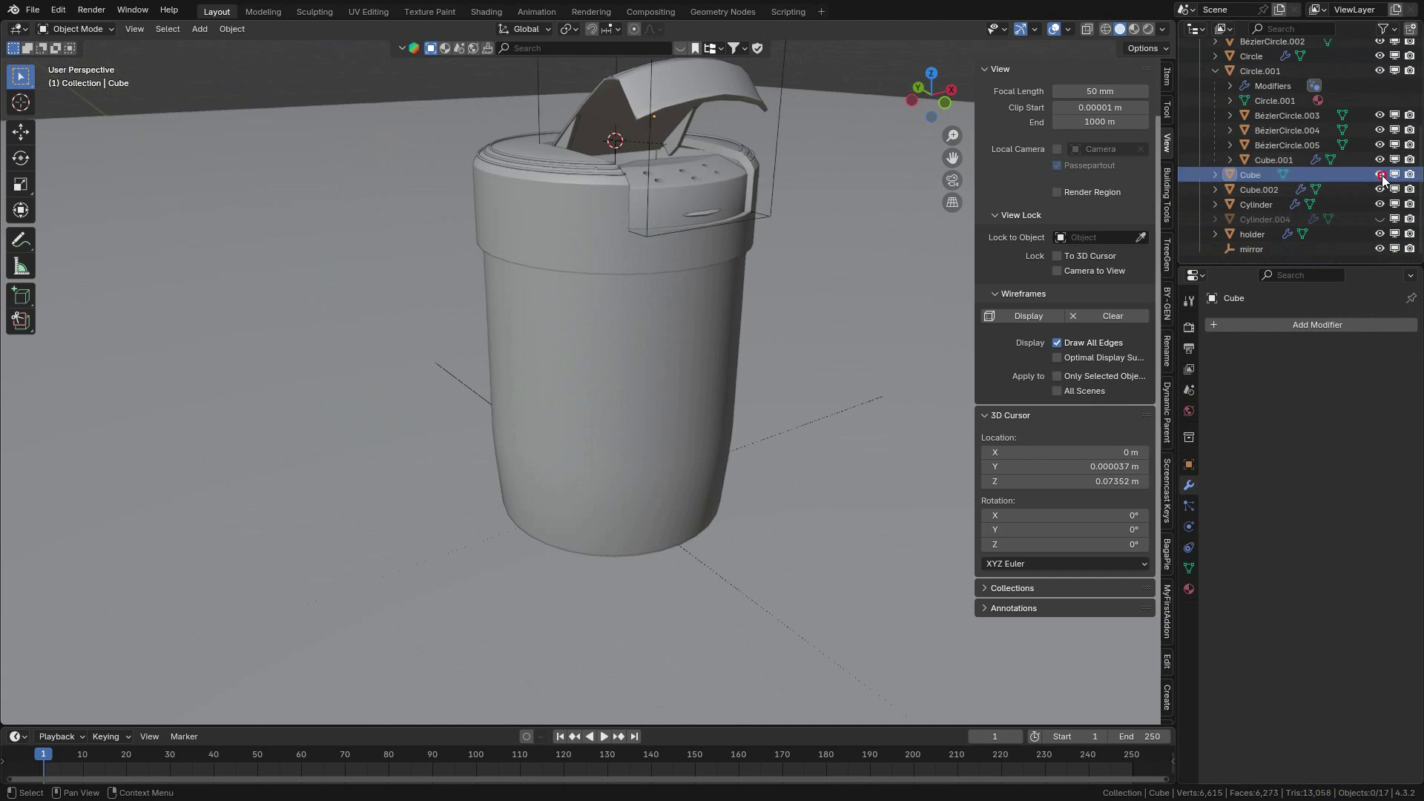
{"action": "left_click", "coordinate": [1380, 220]}
{"action": "middle_click_drag", "start_coordinate": [881, 235], "coordinate": [533, 378]}
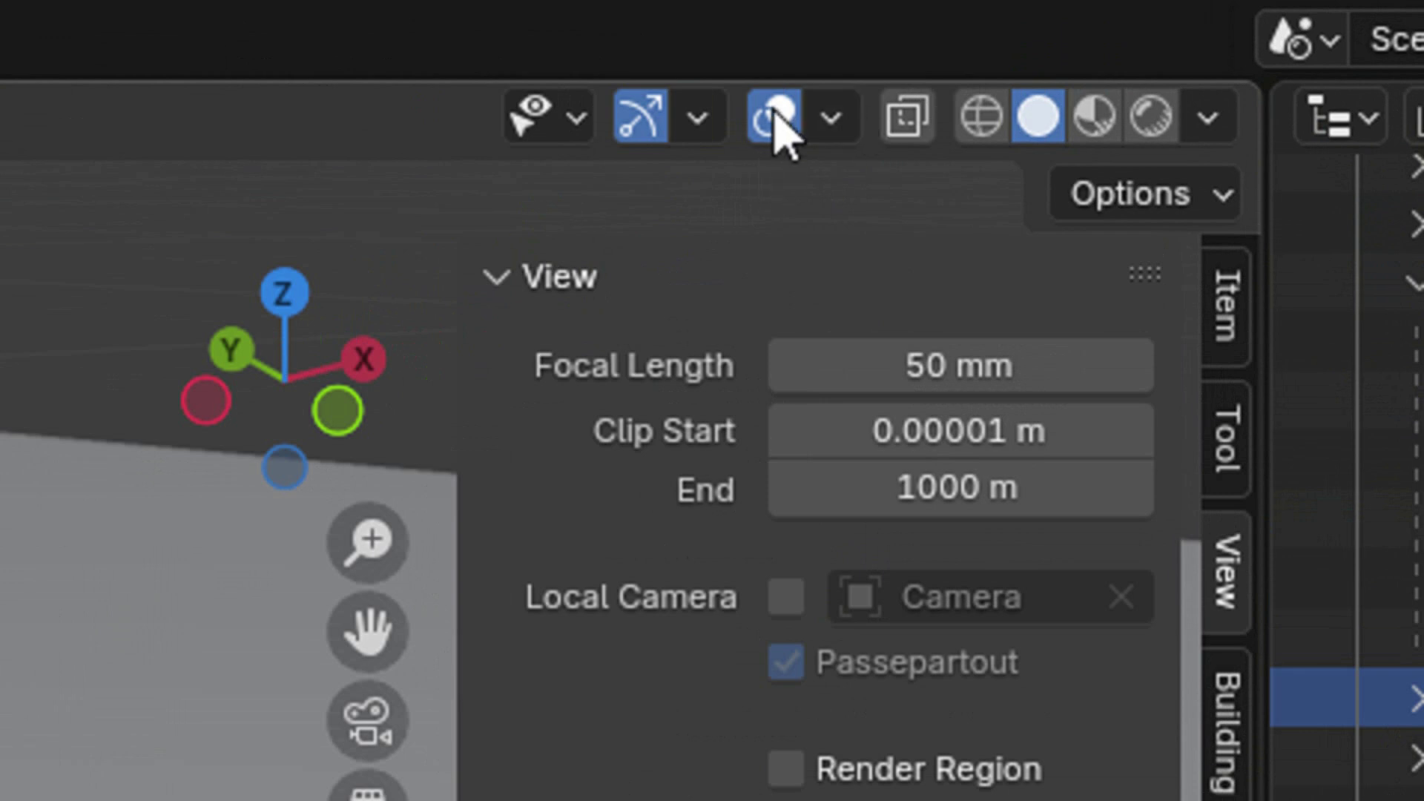
Turn the viewport overlays off and back on to compare how the unhidden cutters display.
{"action": "left_click", "coordinate": [774, 110]}
{"action": "left_click", "coordinate": [773, 110]}
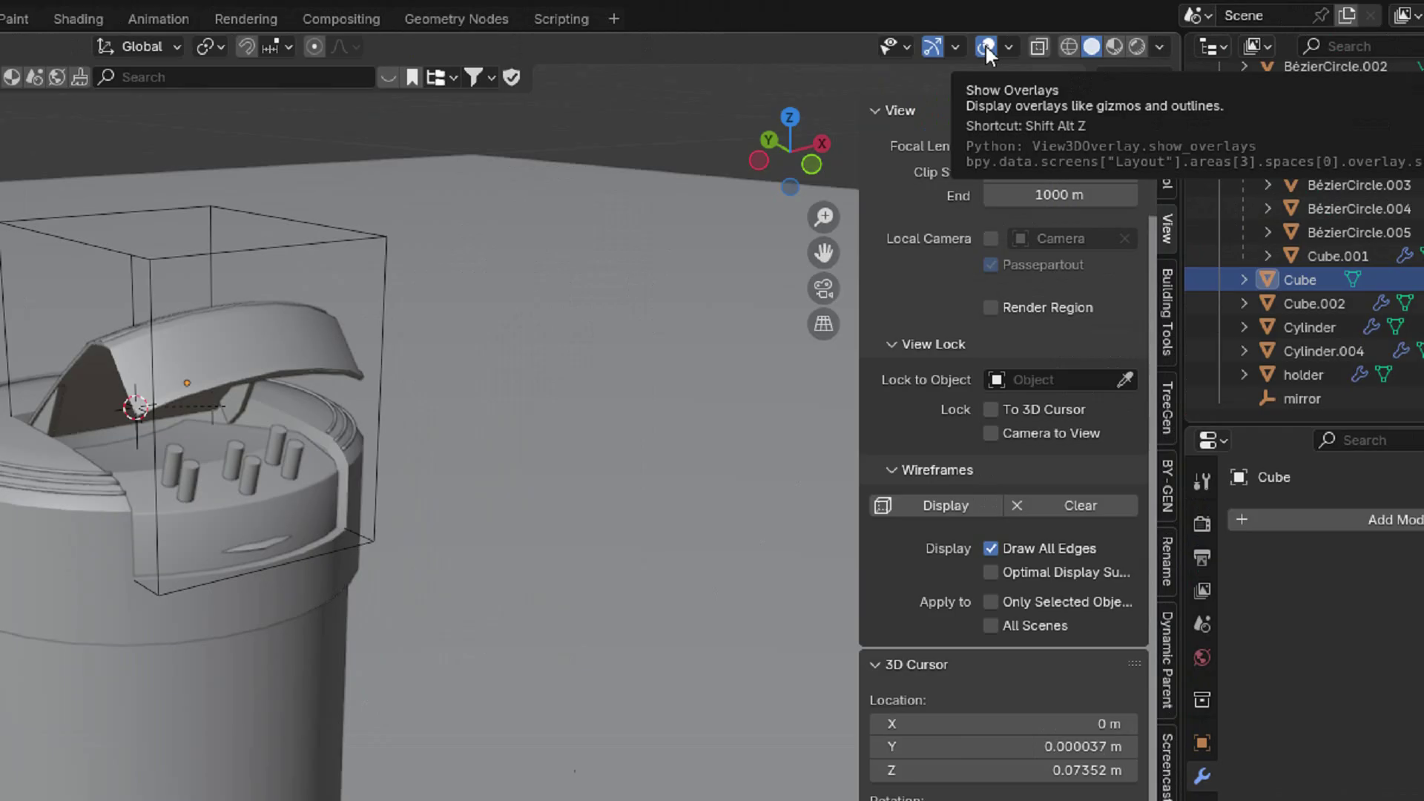
{"action": "left_click", "coordinate": [775, 113]}
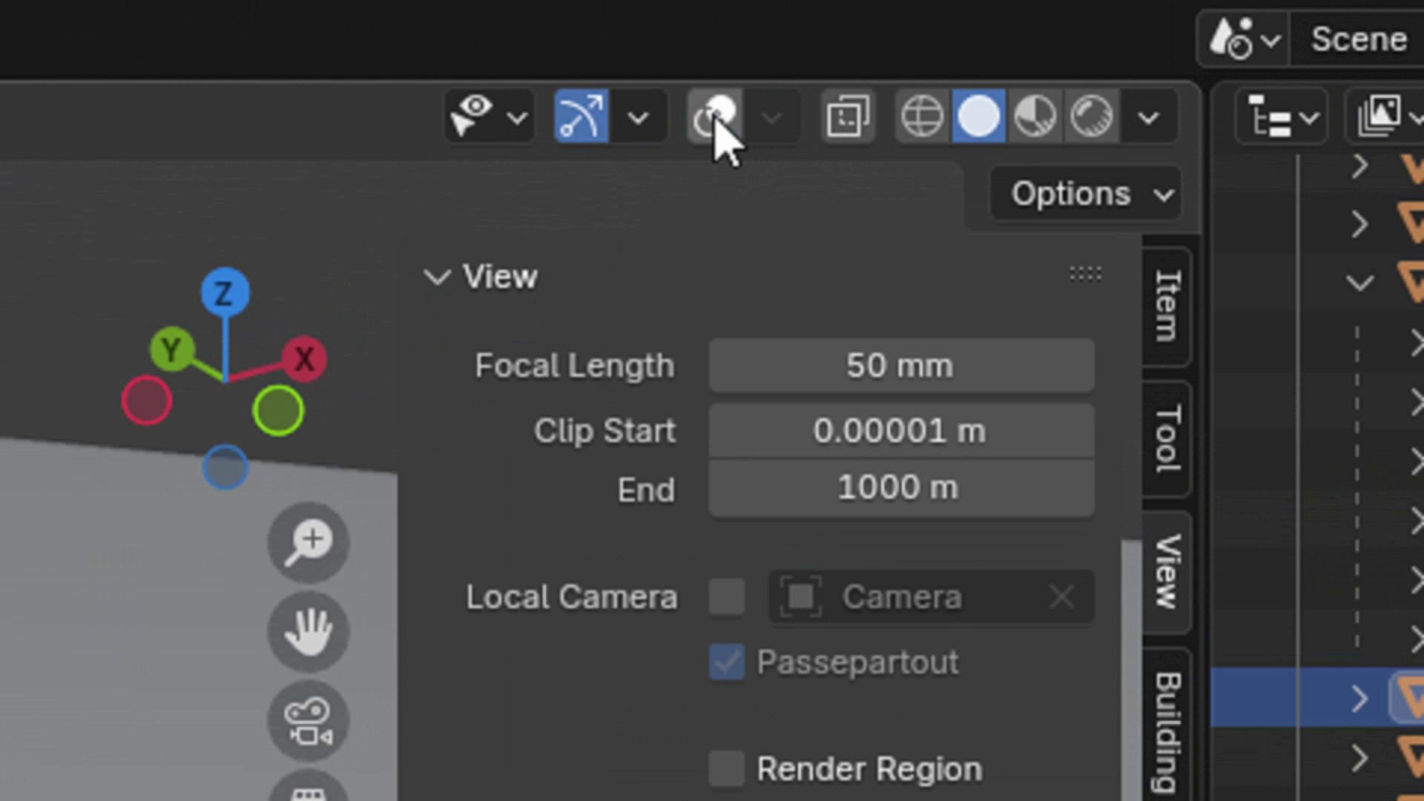
{"action": "left_click", "coordinate": [716, 119]}
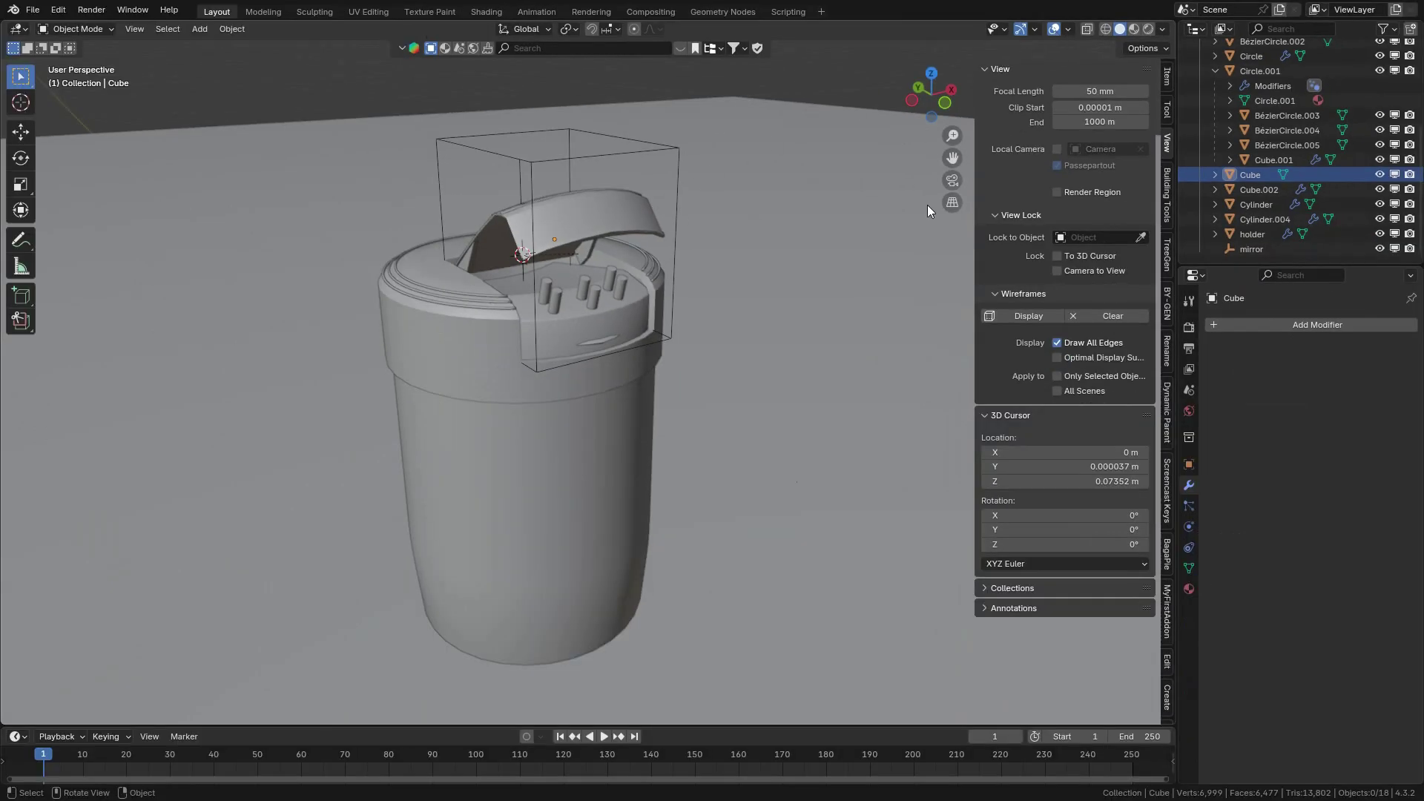
Inspect the perforated insert's Boolean modifier and reselect the Cube cutter box around the flip lid.
{"action": "left_click", "coordinate": [624, 151]}
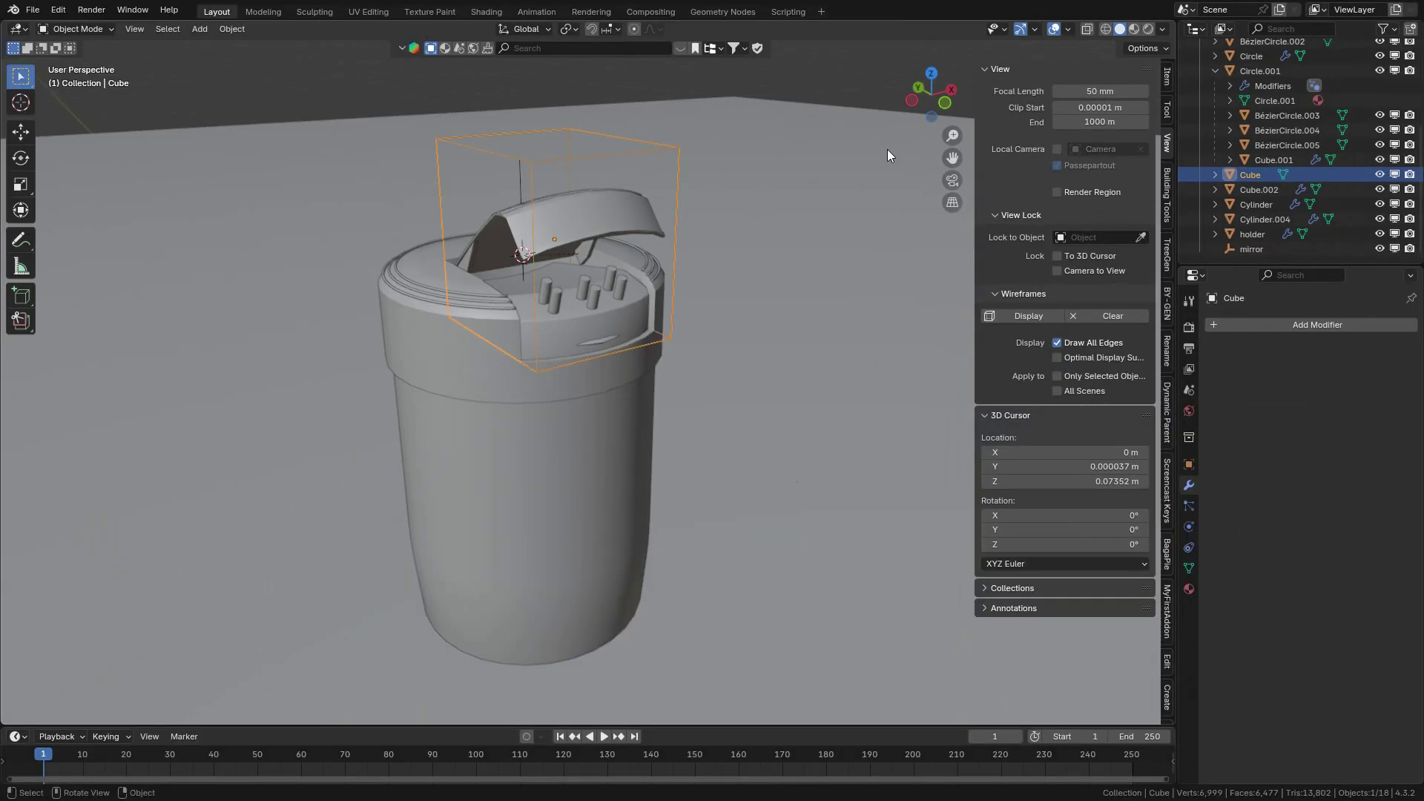
{"action": "scroll", "coordinate": [1276, 209], "scroll_direction": "down", "scroll_amount": 3}
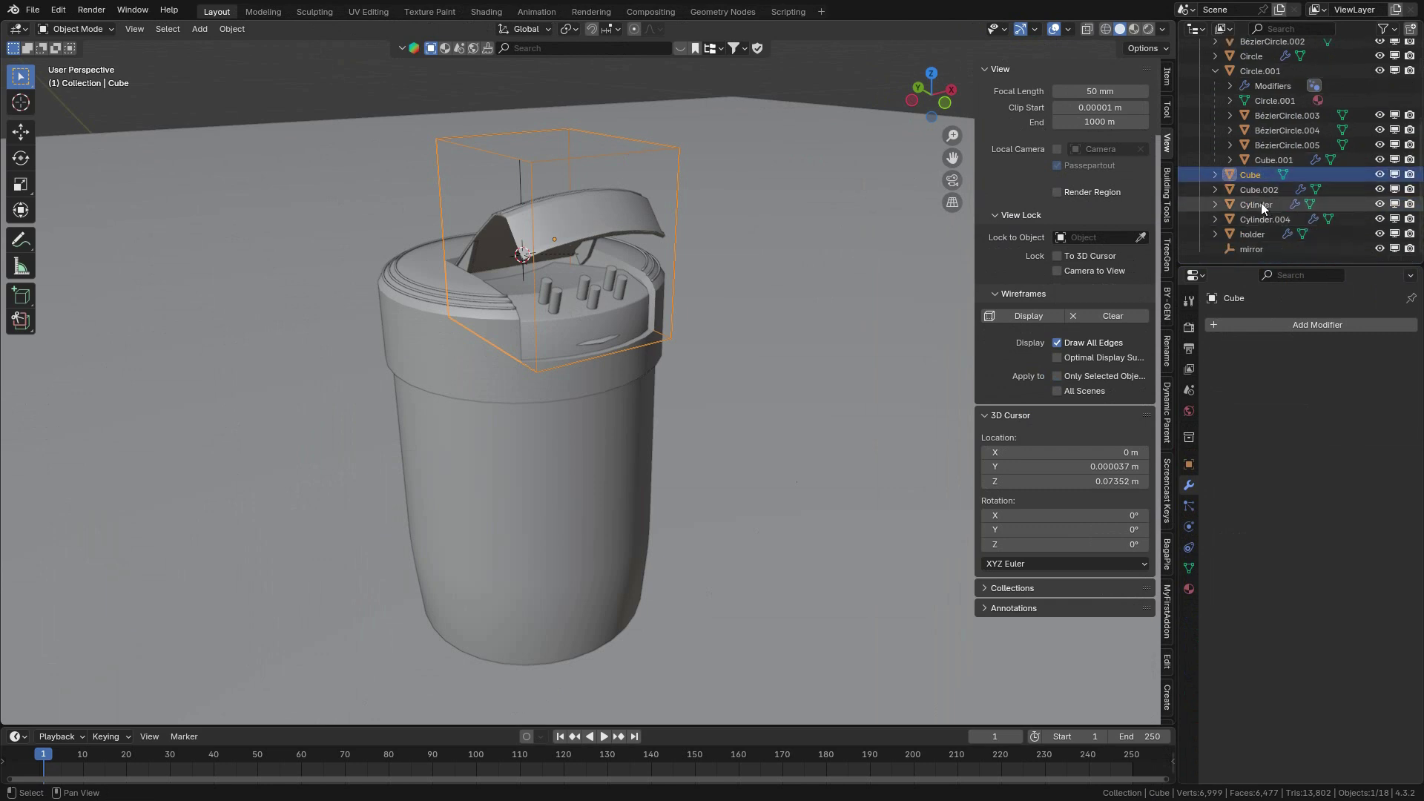
{"action": "left_click", "coordinate": [1261, 202]}
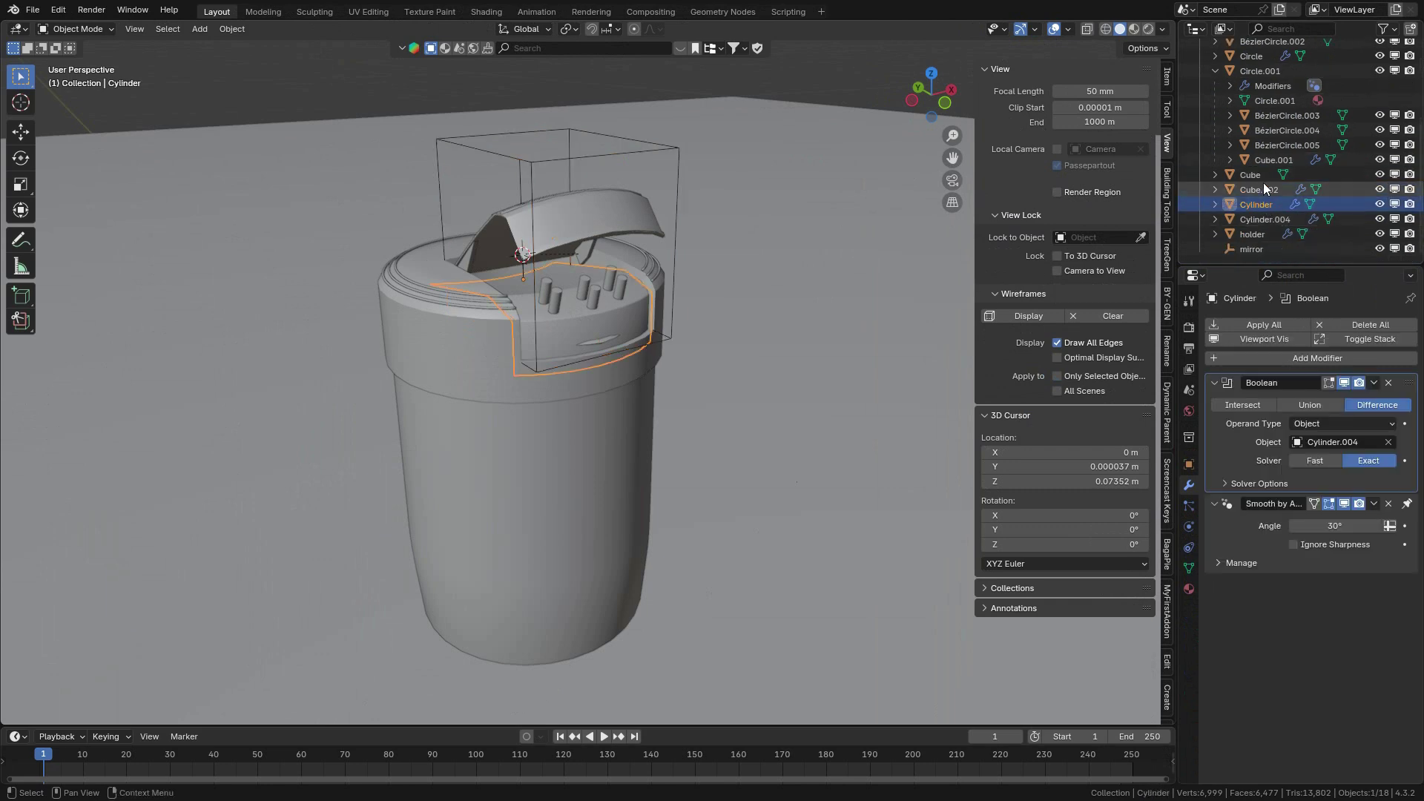
{"action": "left_click", "coordinate": [1261, 174]}
{"action": "scroll", "coordinate": [598, 299], "scroll_direction": "up", "scroll_amount": 2}
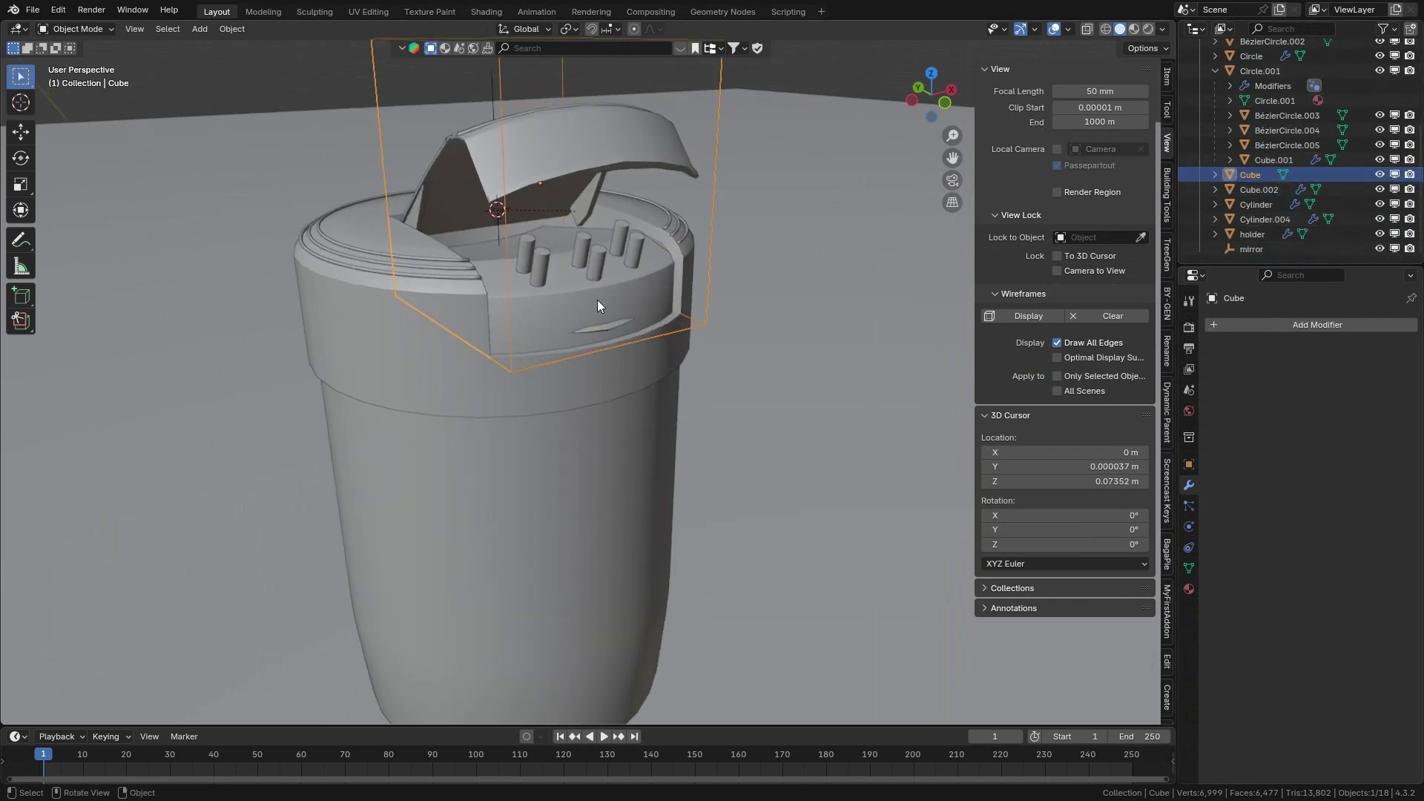
Try moving the Cube cutter box relative to the cap opening, and select the Cylinder.004 pins that cut the insert's holes.
{"action": "left_click", "coordinate": [600, 261], "text": "shift"}
{"action": "left_click", "coordinate": [599, 261], "text": "shift"}
{"action": "scroll", "coordinate": [606, 243], "scroll_direction": "up", "scroll_amount": 3}
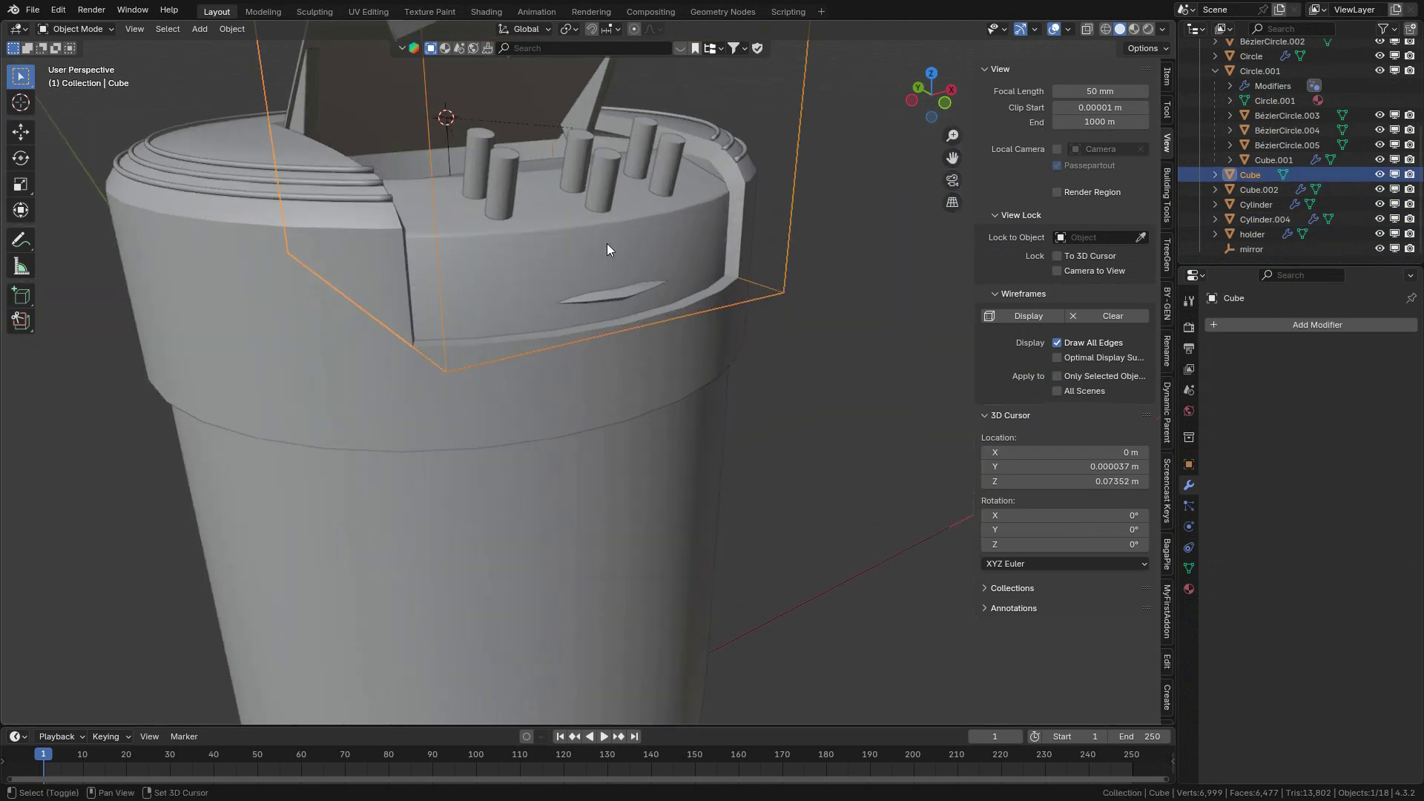
{"action": "left_click", "coordinate": [603, 175], "text": "shift"}
{"action": "left_click", "coordinate": [603, 167], "text": "shift"}
{"action": "scroll", "coordinate": [604, 167], "scroll_direction": "down", "scroll_amount": 10}
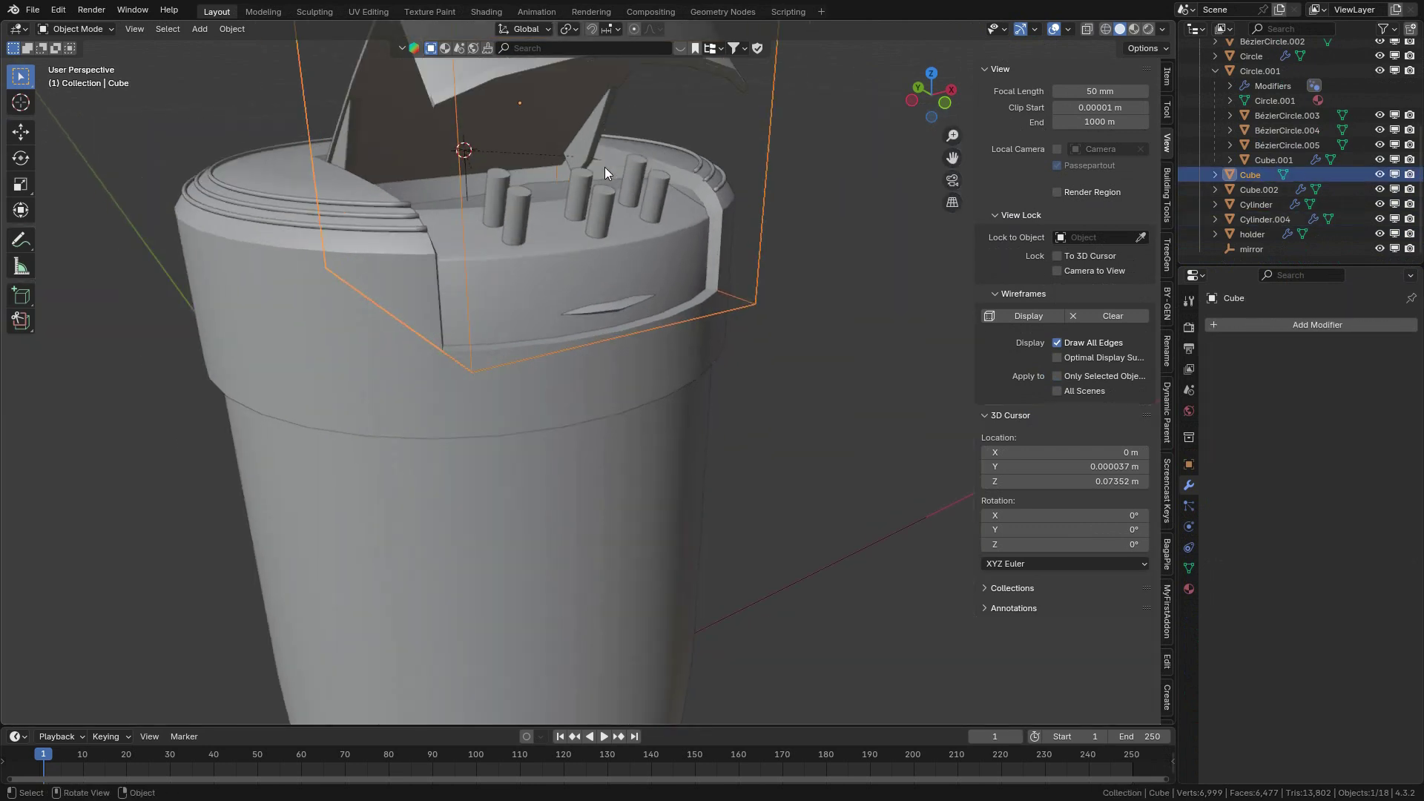
{"action": "scroll", "coordinate": [598, 204], "scroll_direction": "up", "scroll_amount": 10}
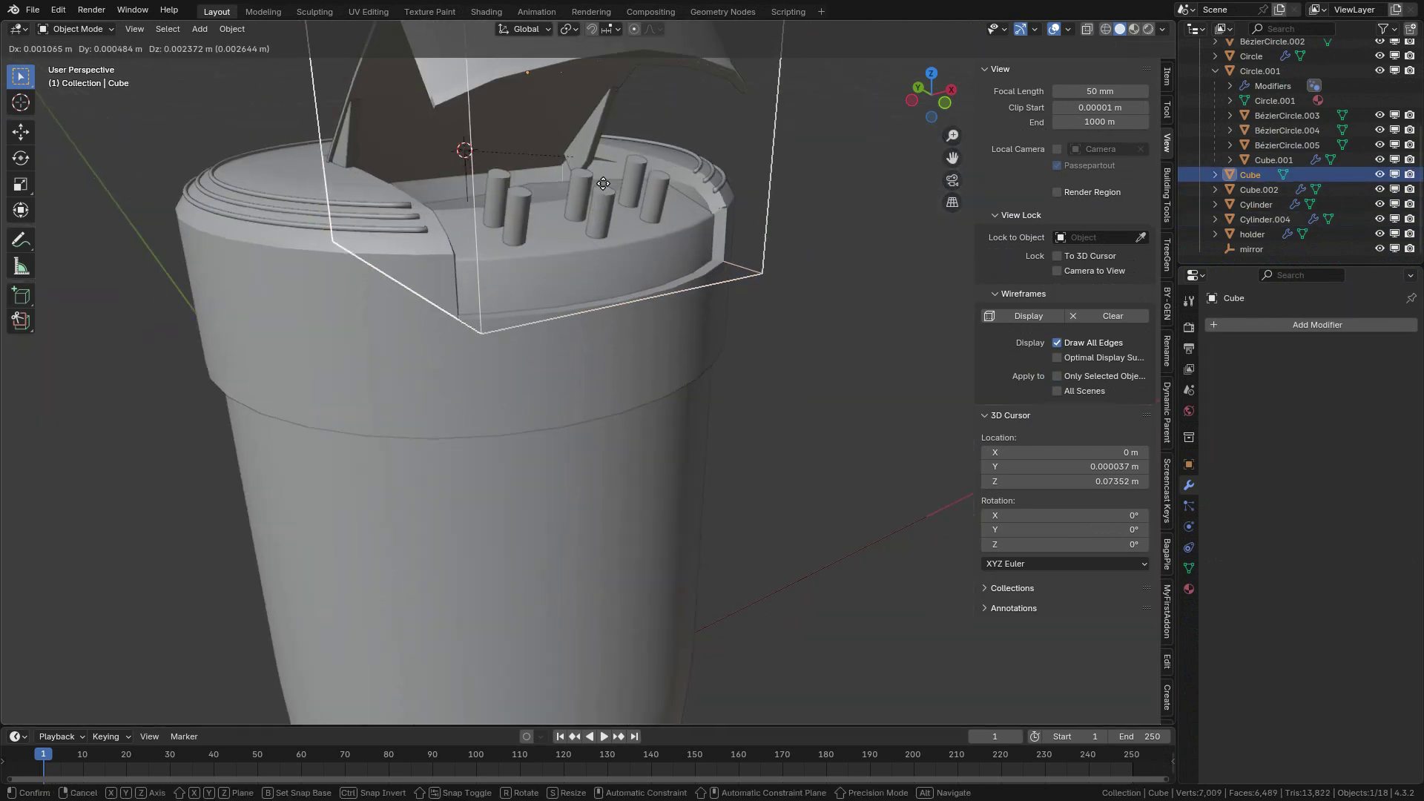
{"action": "left_click", "coordinate": [601, 202]}
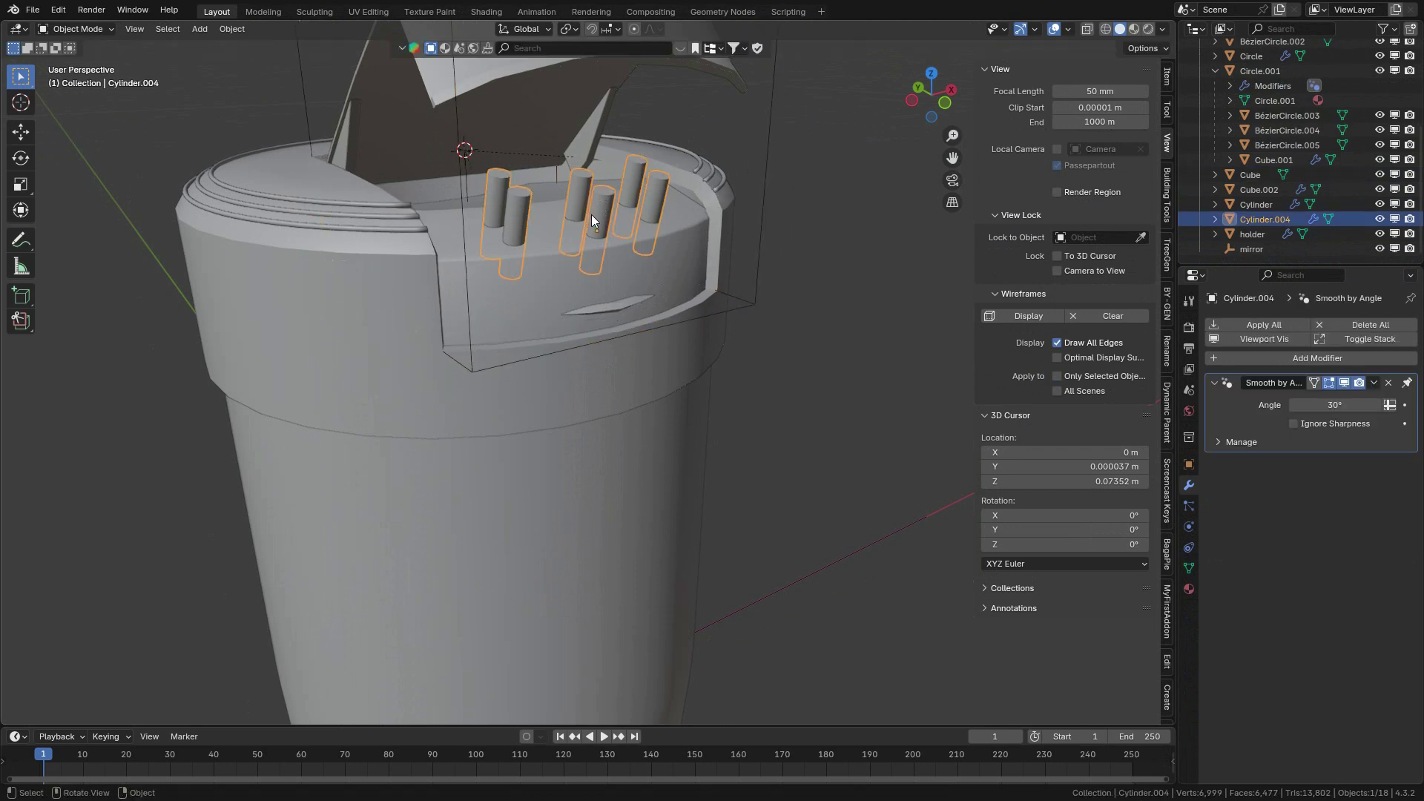
Move the Cube and Cylinder.004 cutters together into a new collection named Boolean.
{"action": "left_click", "coordinate": [767, 162], "text": "shift"}
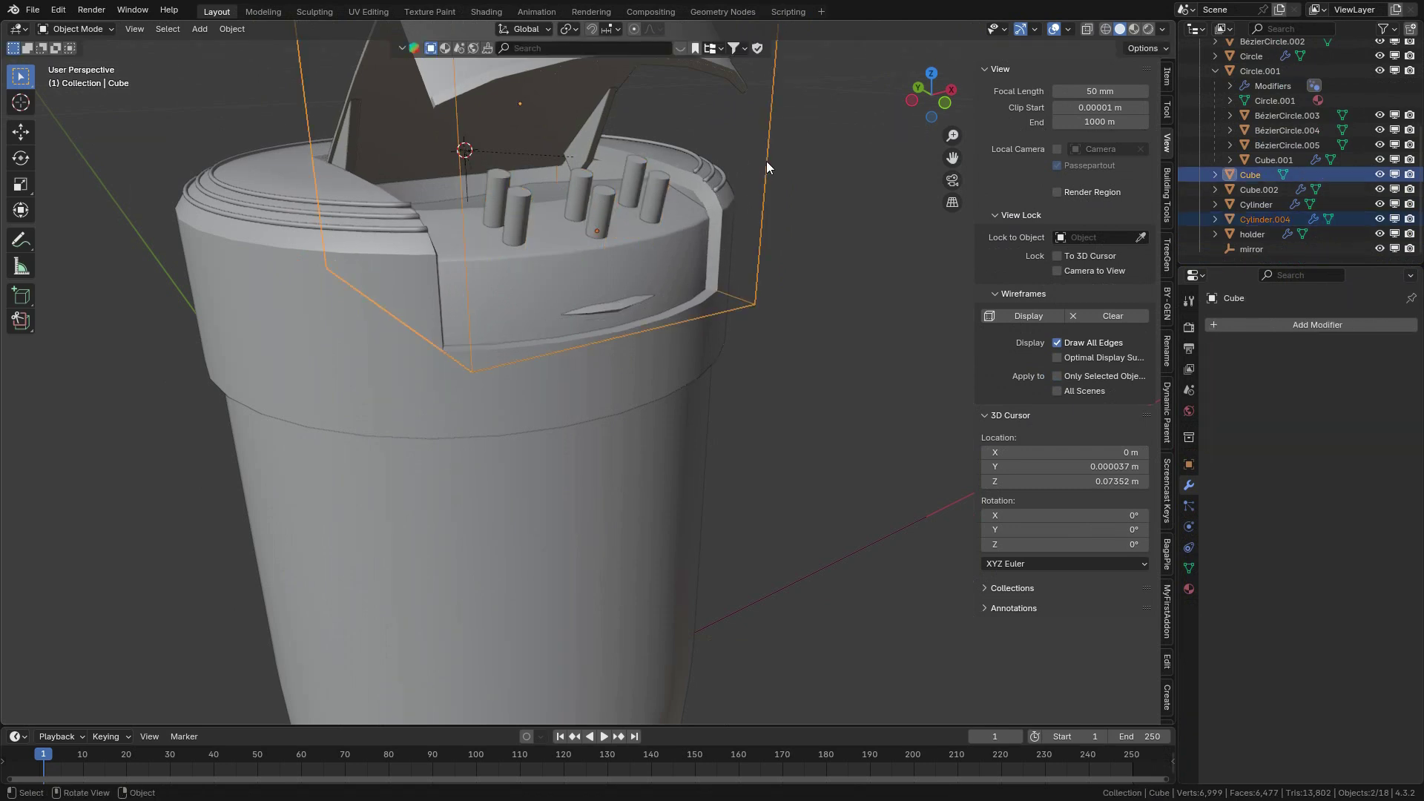
{"action": "scroll", "coordinate": [766, 162], "scroll_direction": "down", "scroll_amount": 10}
{"action": "scroll", "coordinate": [701, 234], "scroll_direction": "up", "scroll_amount": 8}
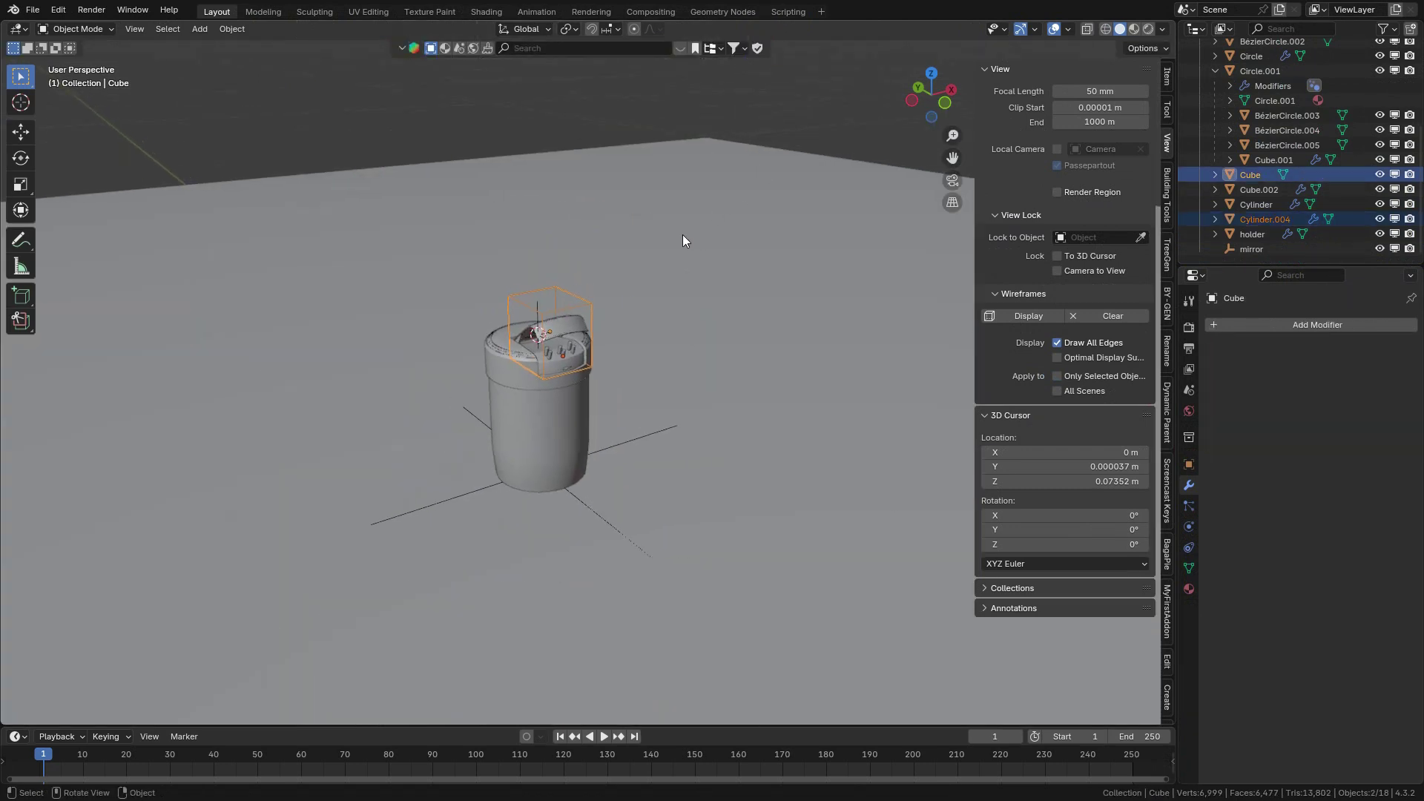
{"action": "middle_click_drag", "start_coordinate": [633, 242], "coordinate": [660, 241], "text": "shift"}
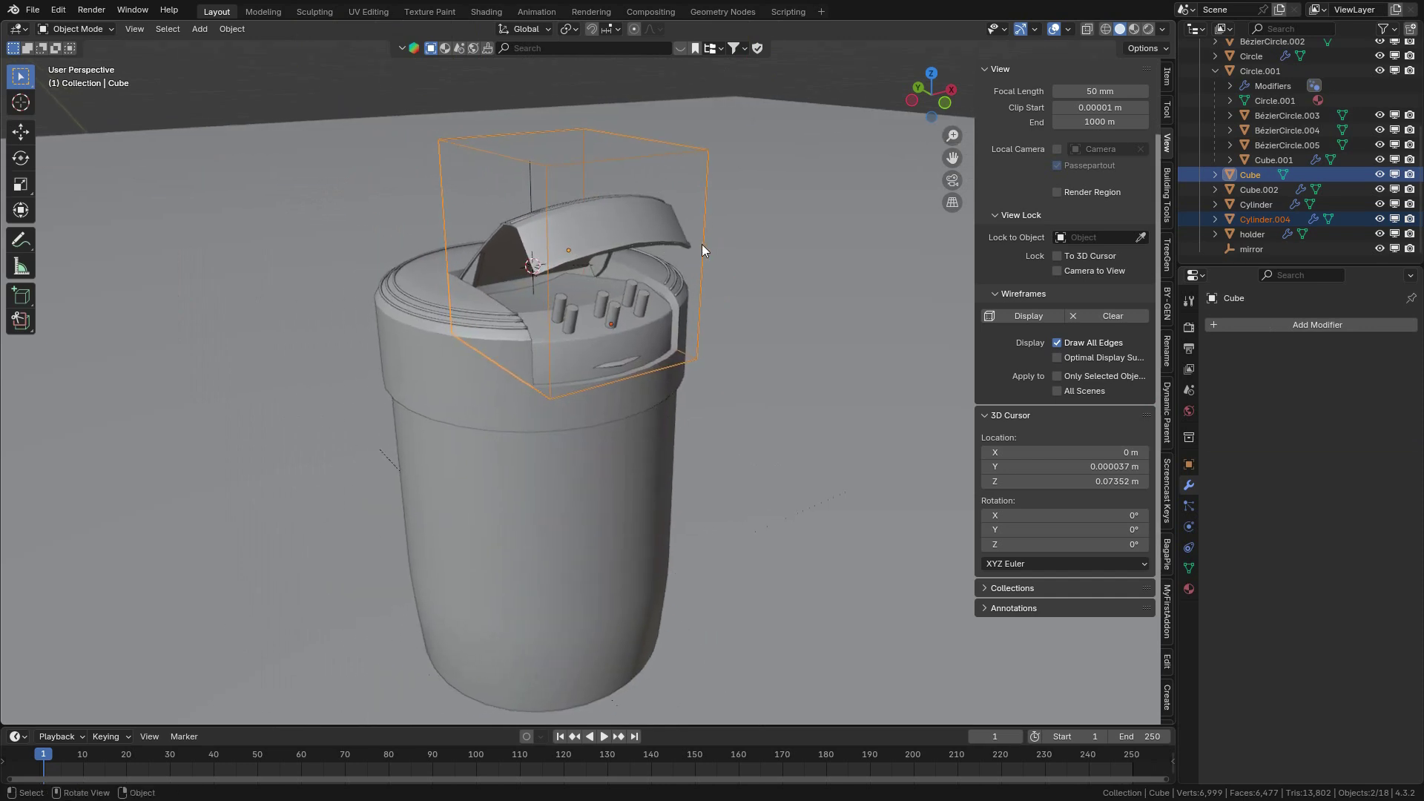
{"action": "key", "text": "m"}
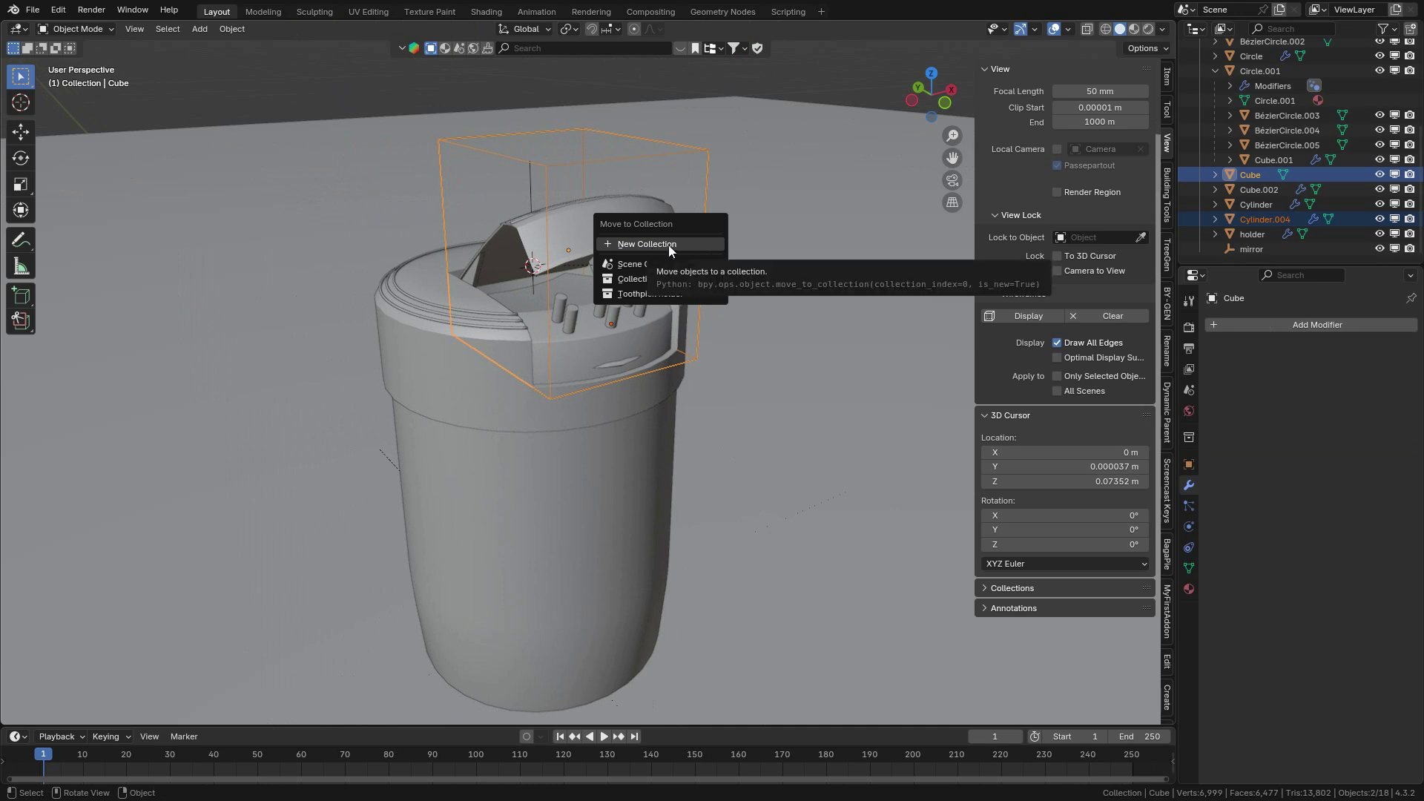
{"action": "left_click", "coordinate": [669, 244]}
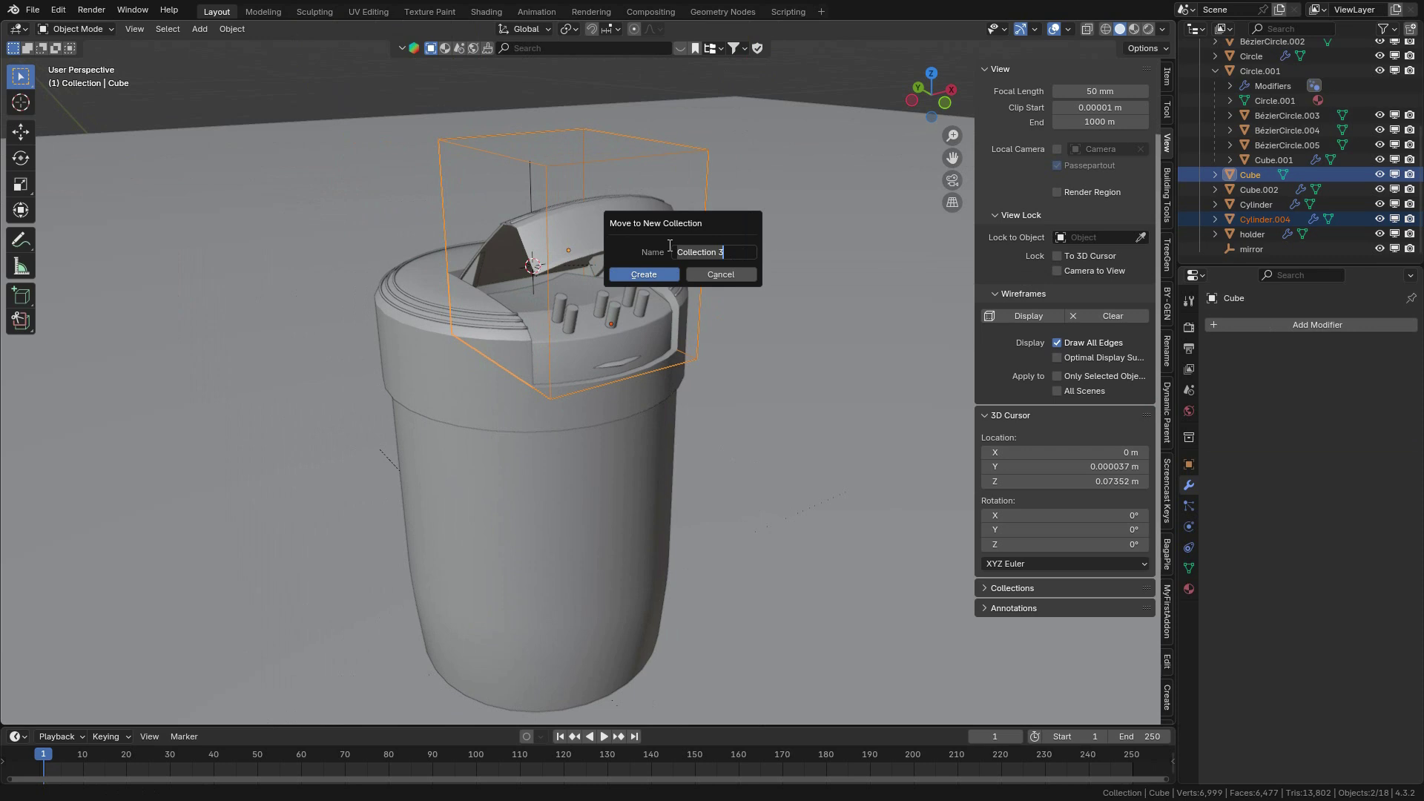
{"action": "type", "text": "Boolean"}
{"action": "key", "text": "Return"}
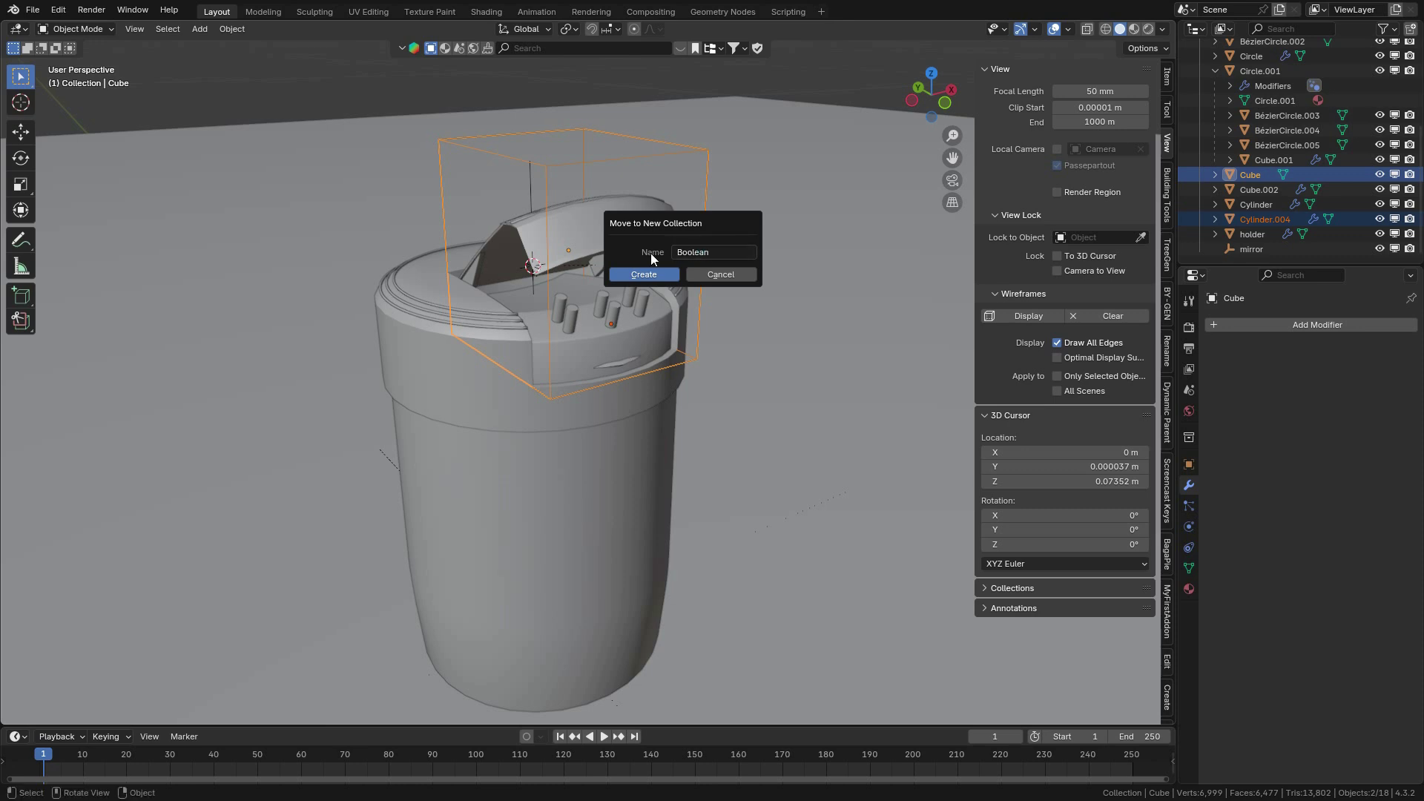
{"action": "left_click", "coordinate": [637, 269]}
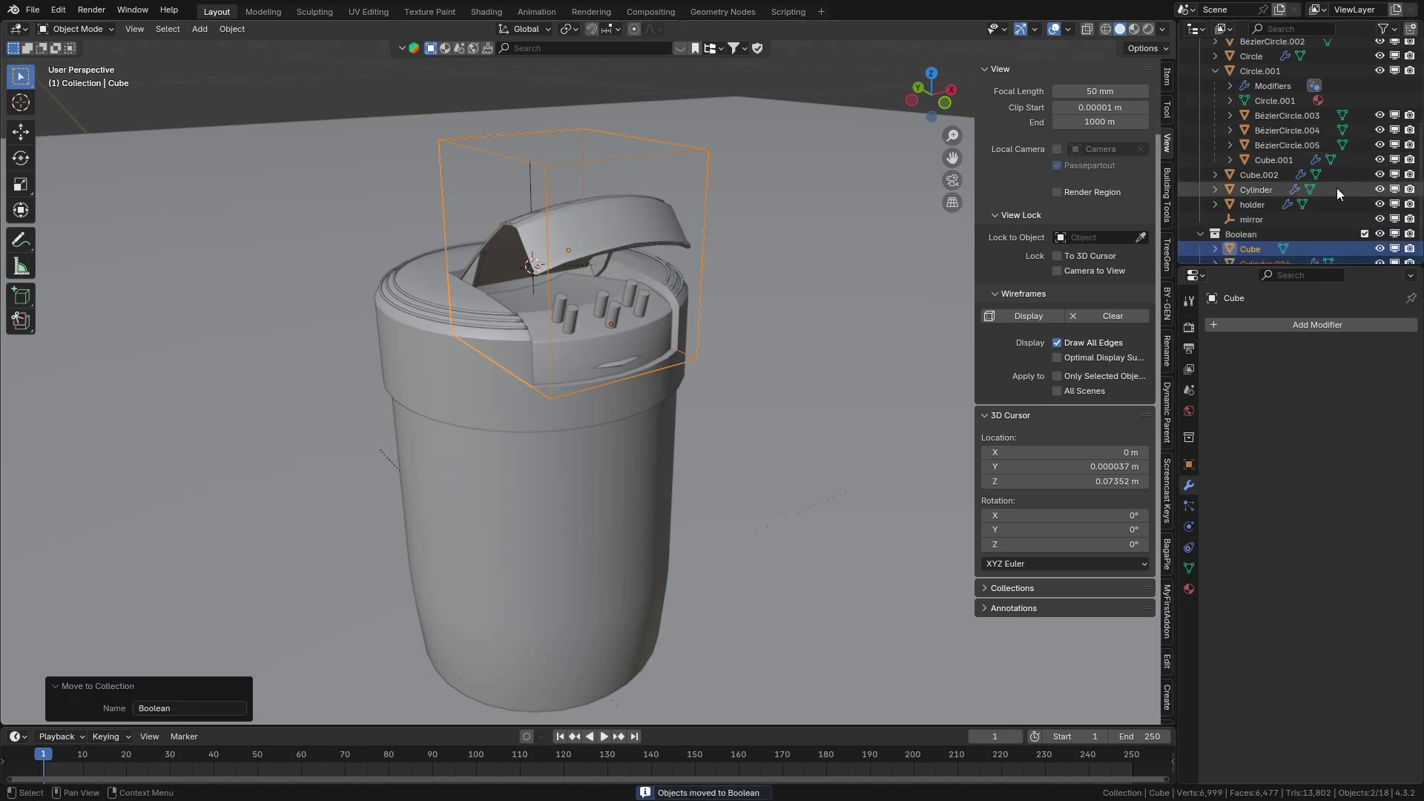
Turn on the Screencast Keys display for the viewport.
{"action": "scroll", "coordinate": [1336, 189], "scroll_direction": "down", "scroll_amount": 1}
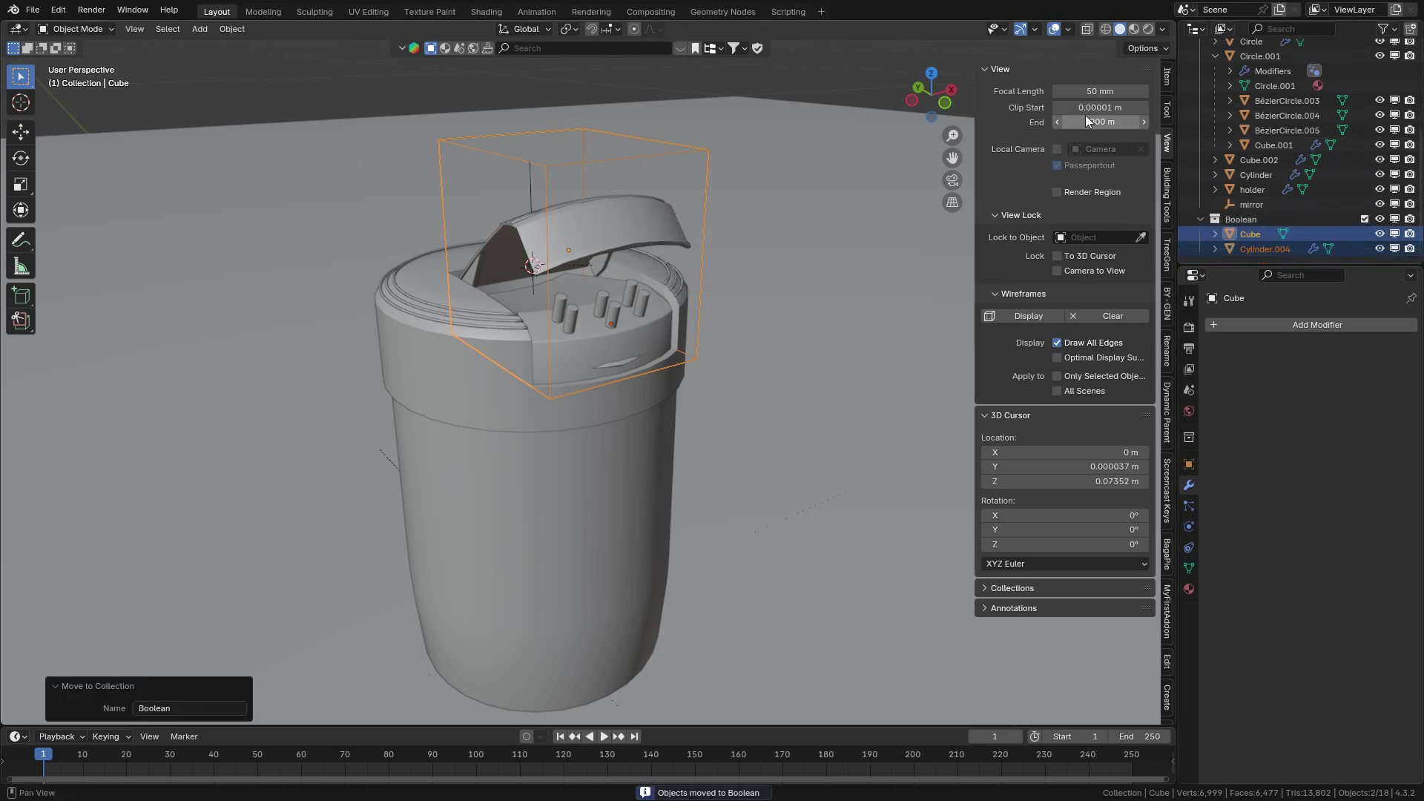
{"action": "left_click", "coordinate": [1166, 490]}
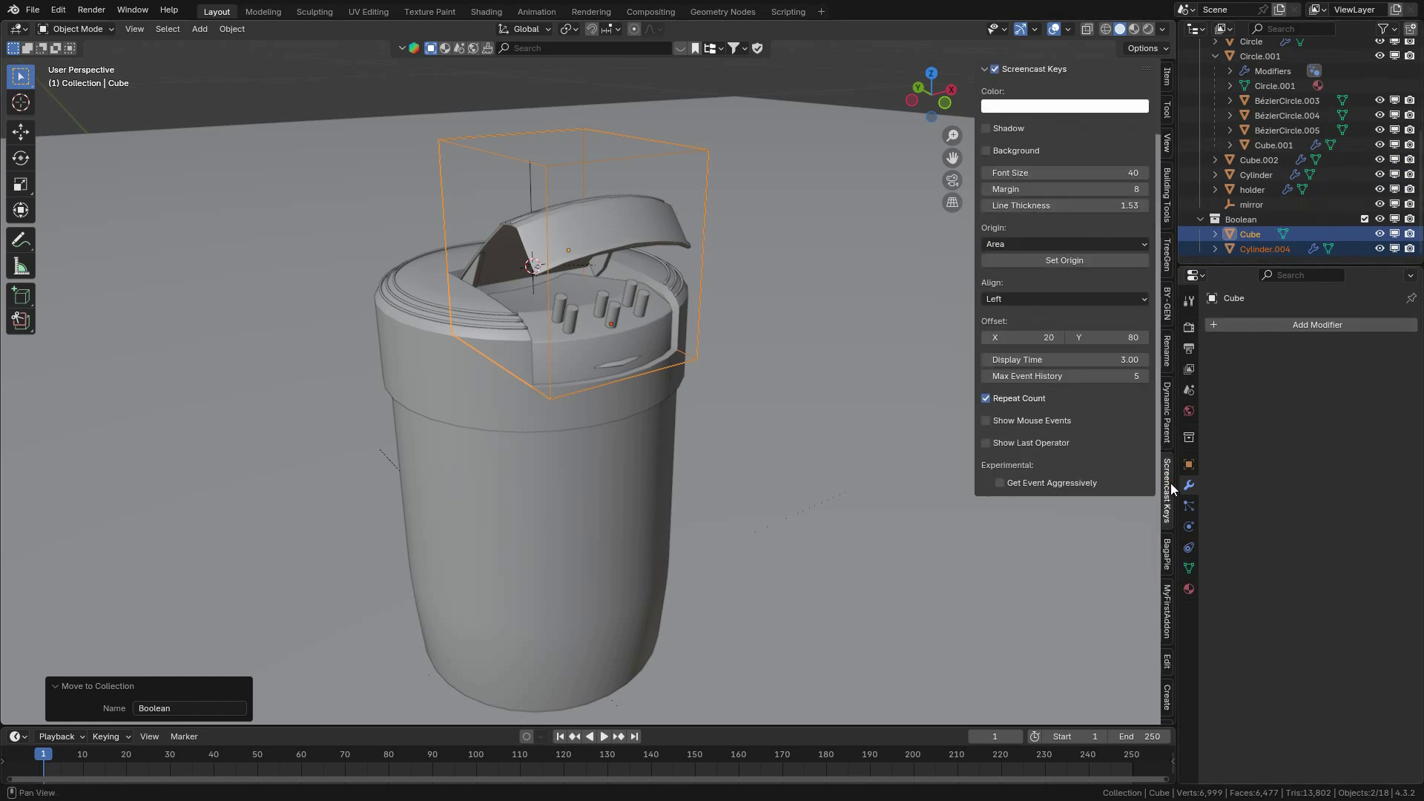
{"action": "left_click", "coordinate": [994, 69]}
Exclude the Boolean collection from the view layer to hide both cutters.
{"action": "middle_click_drag", "start_coordinate": [523, 439], "coordinate": [575, 419]}
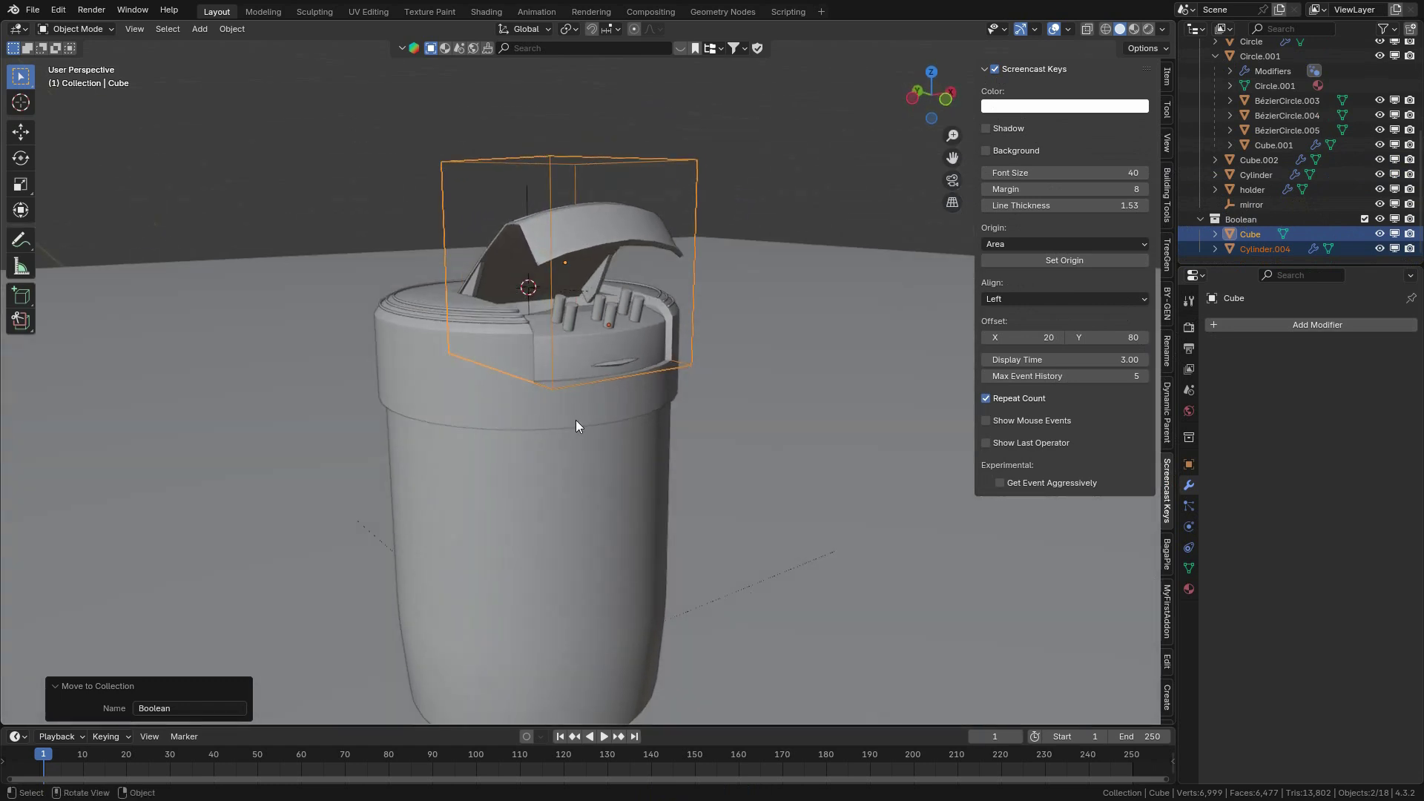
{"action": "key", "text": "g"}
{"action": "right_click", "coordinate": [622, 360]}
{"action": "middle_click_drag", "start_coordinate": [748, 274], "coordinate": [731, 279]}
{"action": "middle_click_drag", "start_coordinate": [634, 295], "coordinate": [663, 293], "text": "shift"}
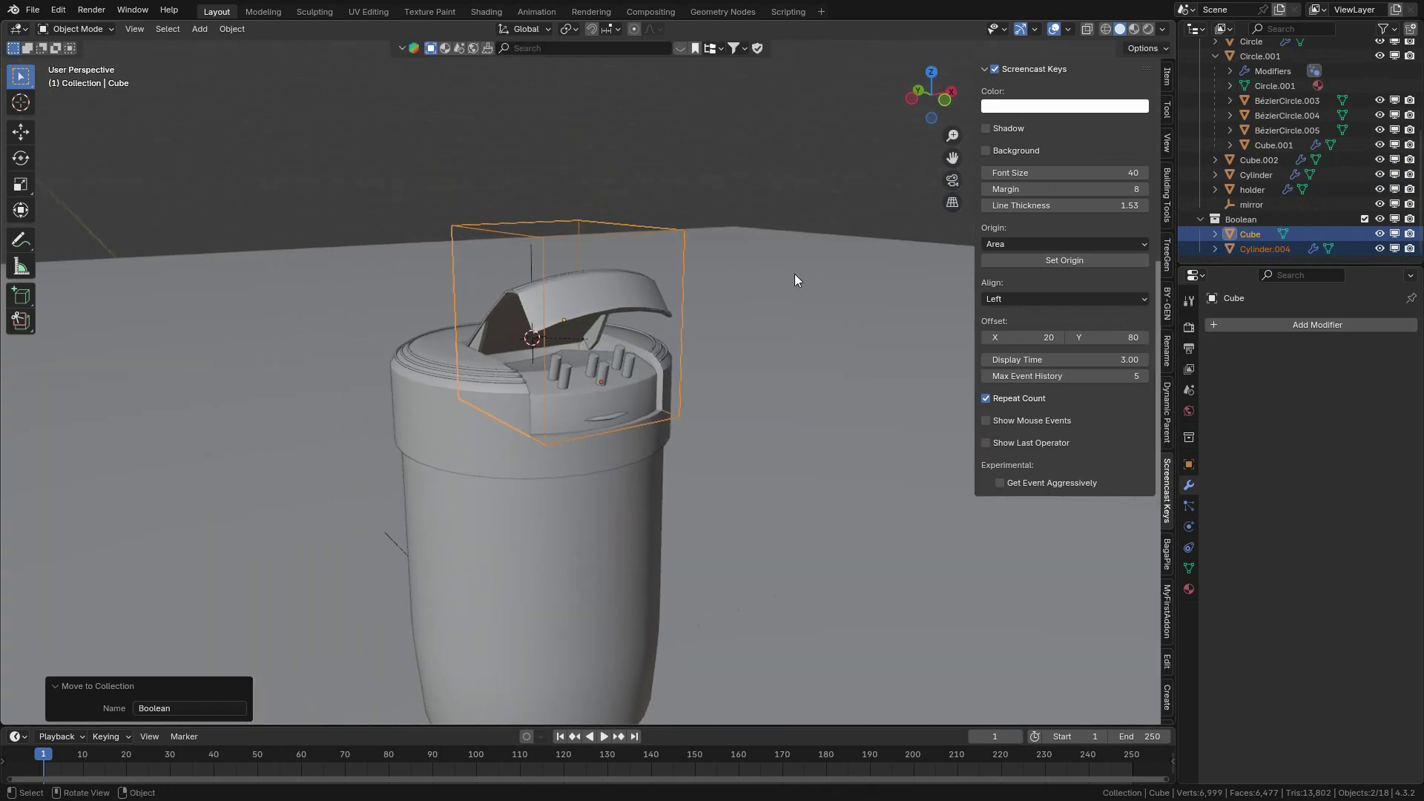
{"action": "left_click", "coordinate": [1364, 214]}
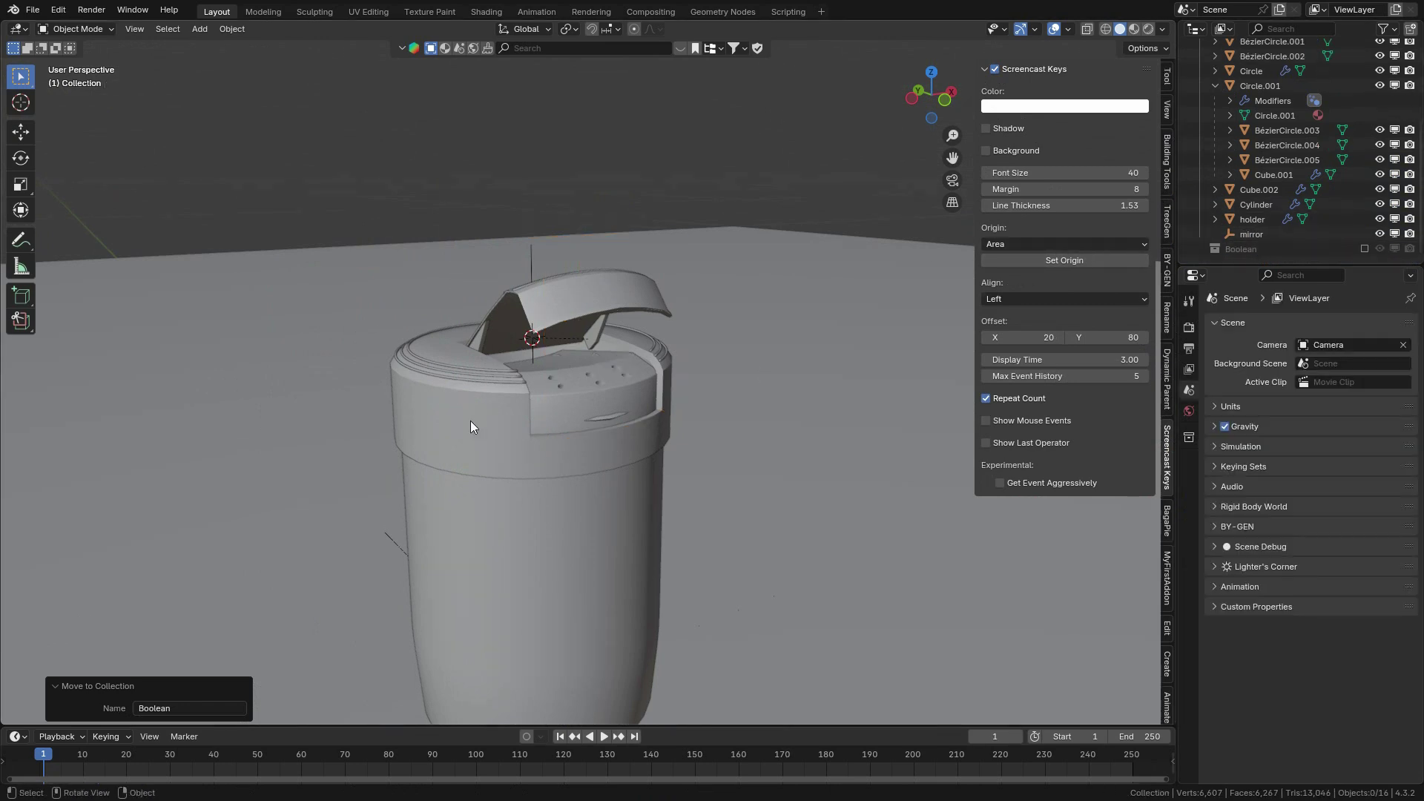
Apply the Boolean modifier that uses the Cube cutter on the outer cap ring.
{"action": "left_click", "coordinate": [469, 387]}
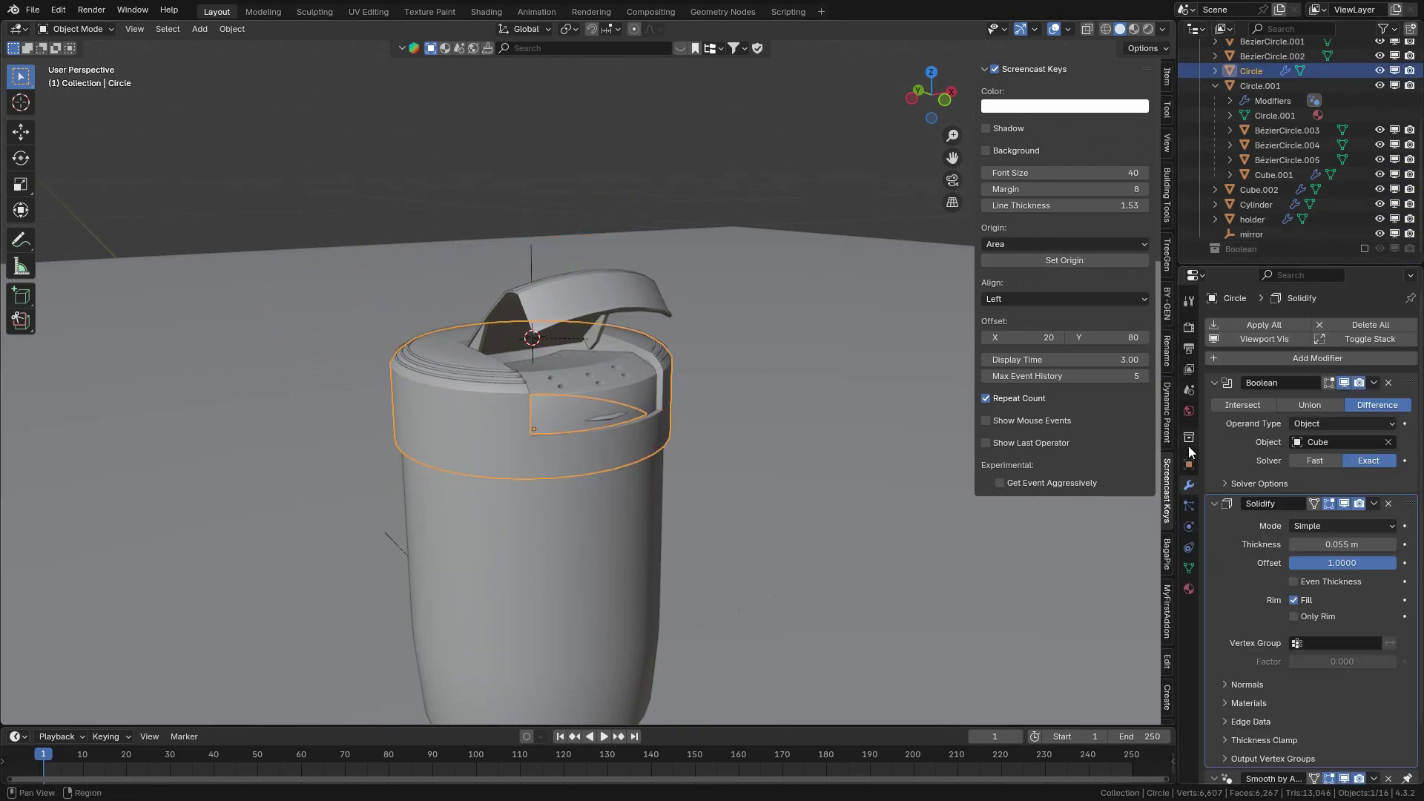
{"action": "left_click", "coordinate": [1370, 384]}
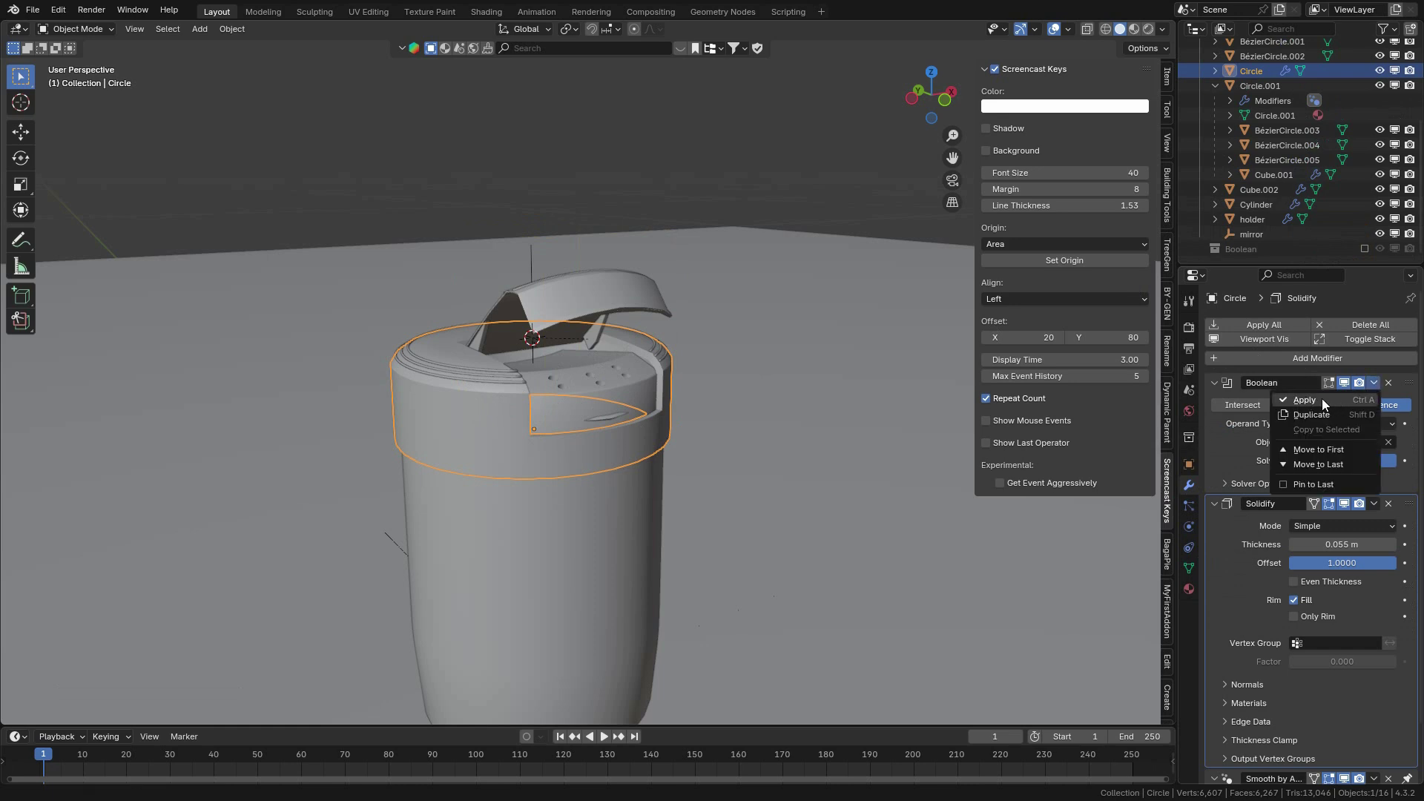
{"action": "left_click", "coordinate": [1333, 399]}
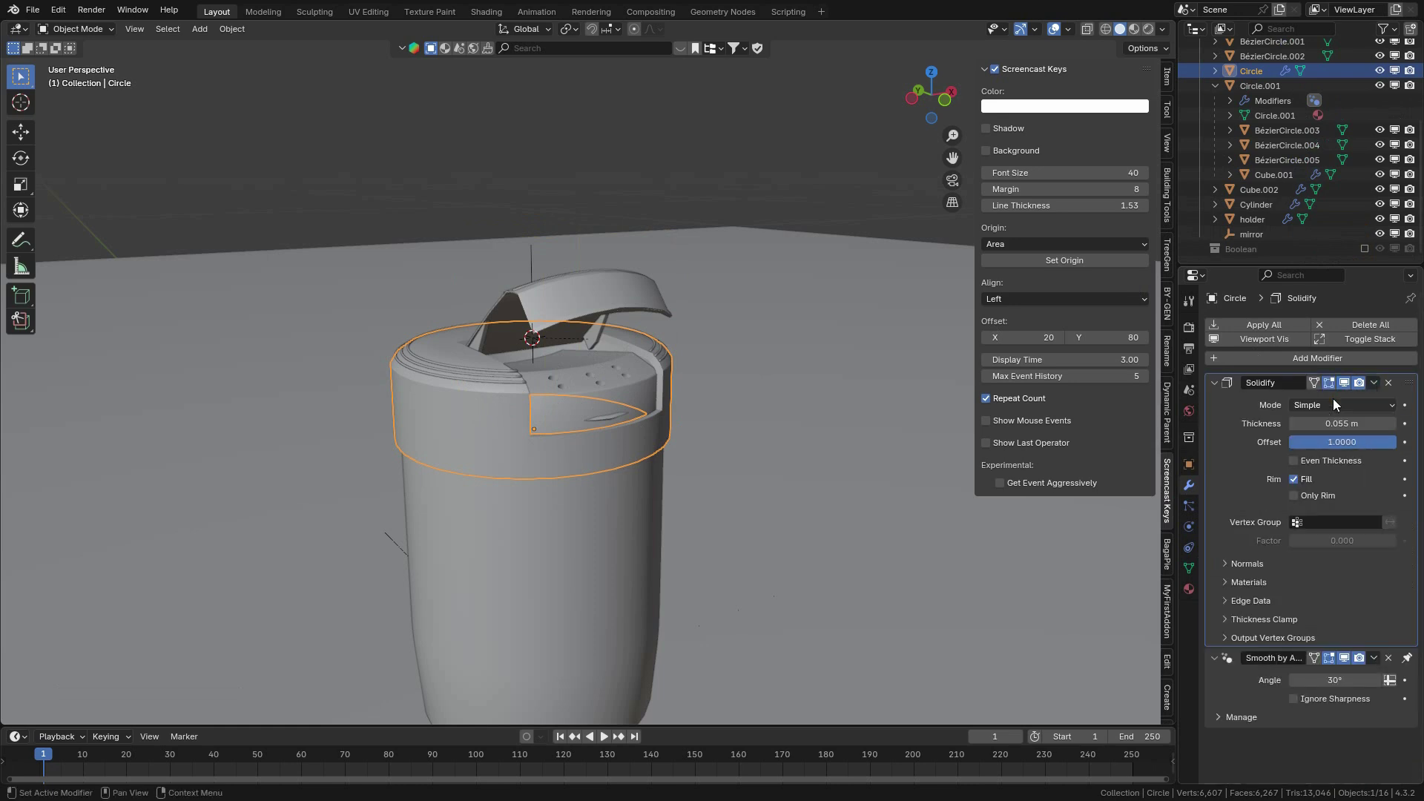
Inspect the outer cap ring's cut mesh in Edit Mode and return to Object Mode.
{"action": "scroll", "coordinate": [573, 454], "scroll_direction": "up", "scroll_amount": 6}
{"action": "key", "text": "Tab"}
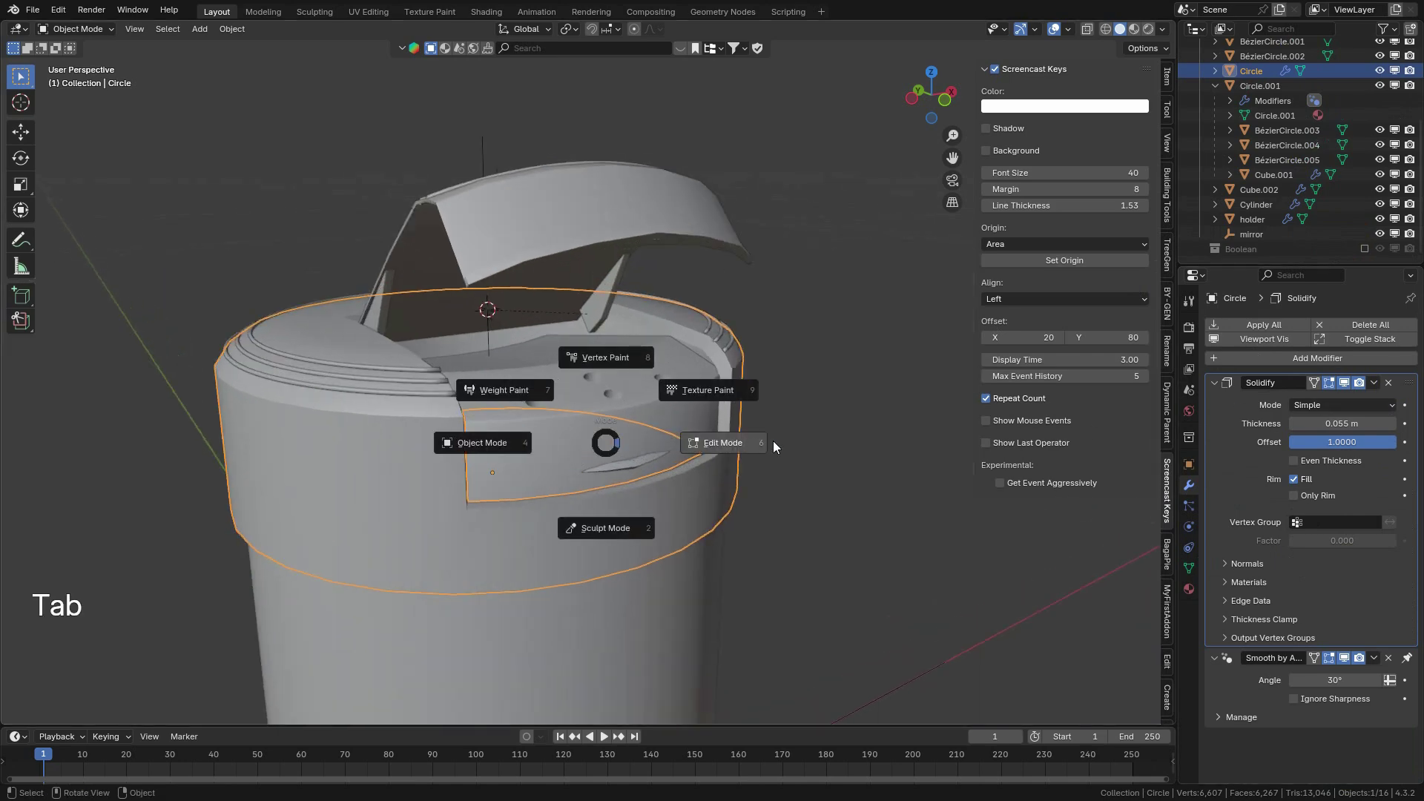
{"action": "left_click", "coordinate": [773, 440]}
{"action": "middle_click_drag", "start_coordinate": [765, 414], "coordinate": [655, 394]}
{"action": "key", "text": "Tab"}
{"action": "scroll", "coordinate": [719, 335], "scroll_direction": "down", "scroll_amount": 3}
{"action": "scroll", "coordinate": [720, 336], "scroll_direction": "up", "scroll_amount": 3}
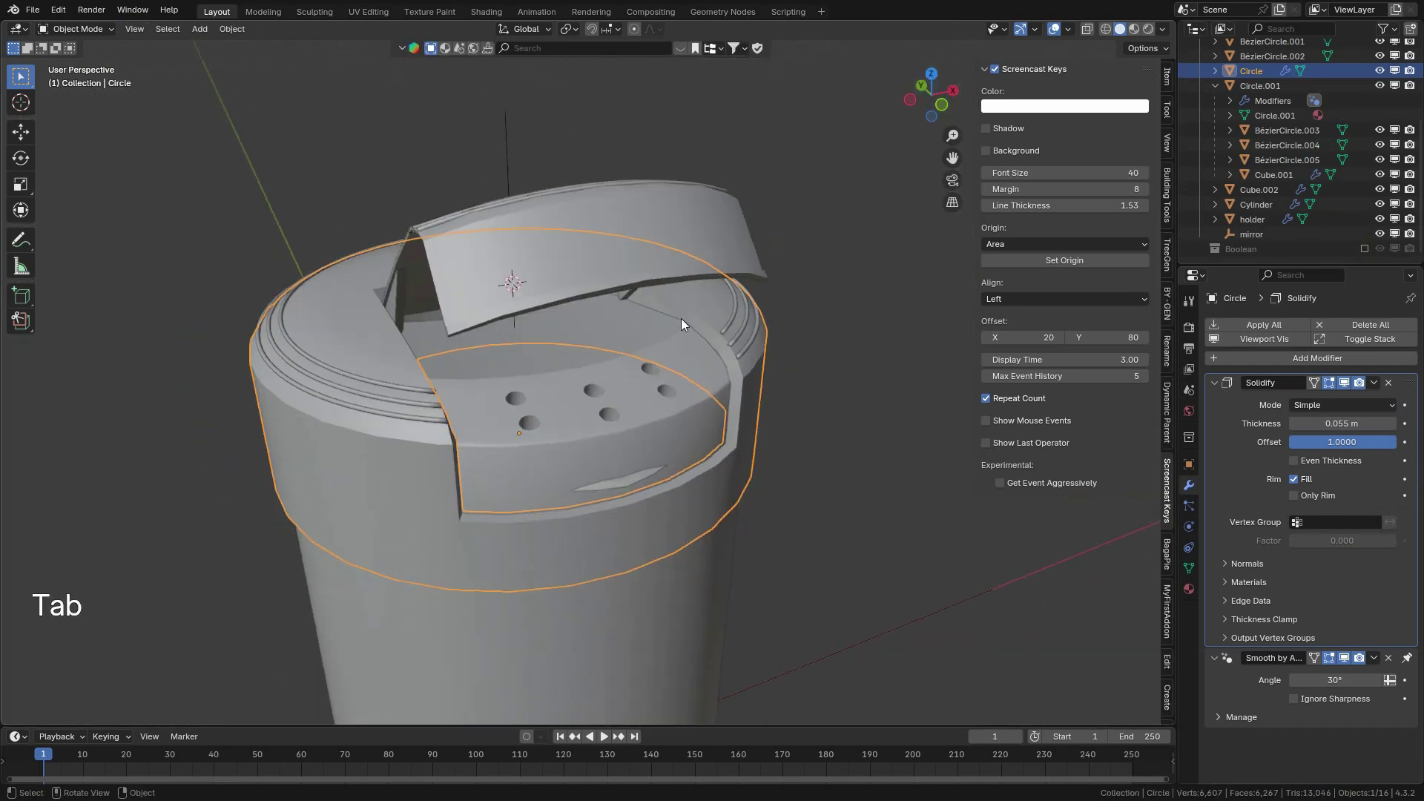
Select the flip lid and examine the cap from near and far for display problems.
{"action": "left_click", "coordinate": [612, 245]}
{"action": "scroll", "coordinate": [612, 245], "scroll_direction": "down", "scroll_amount": 2}
{"action": "middle_click_drag", "start_coordinate": [613, 245], "coordinate": [1061, 163]}
{"action": "scroll", "coordinate": [690, 328], "scroll_direction": "down", "scroll_amount": 4}
{"action": "scroll", "coordinate": [667, 330], "scroll_direction": "up", "scroll_amount": 4}
{"action": "scroll", "coordinate": [669, 345], "scroll_direction": "down", "scroll_amount": 3}
{"action": "scroll", "coordinate": [674, 341], "scroll_direction": "up", "scroll_amount": 5}
{"action": "scroll", "coordinate": [674, 341], "scroll_direction": "down", "scroll_amount": 4}
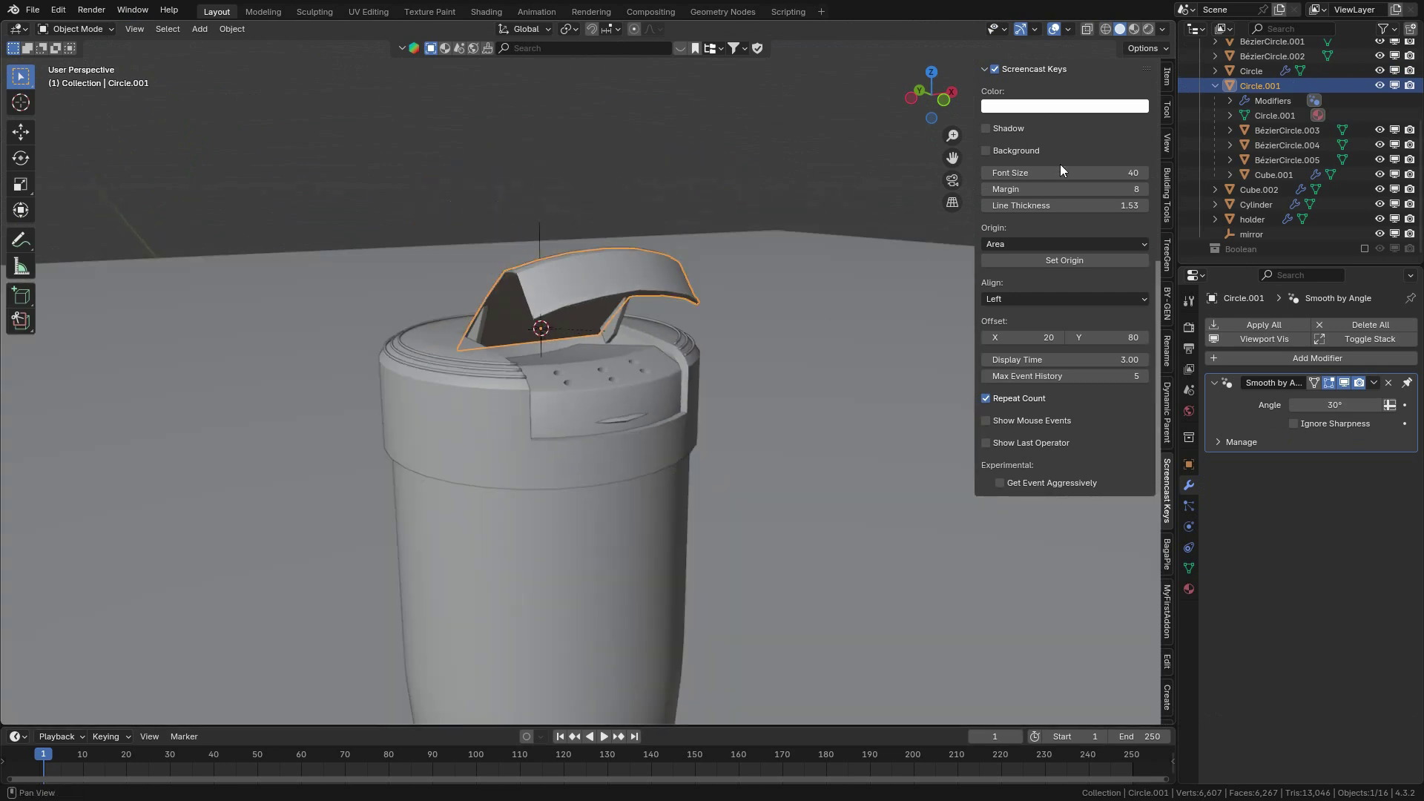
Set the viewport's Clip Start to 0.000001 m and check how the holder displays.
{"action": "left_click", "coordinate": [1166, 141]}
{"action": "left_click", "coordinate": [1086, 108]}
{"action": "left_click", "coordinate": [1087, 107]}
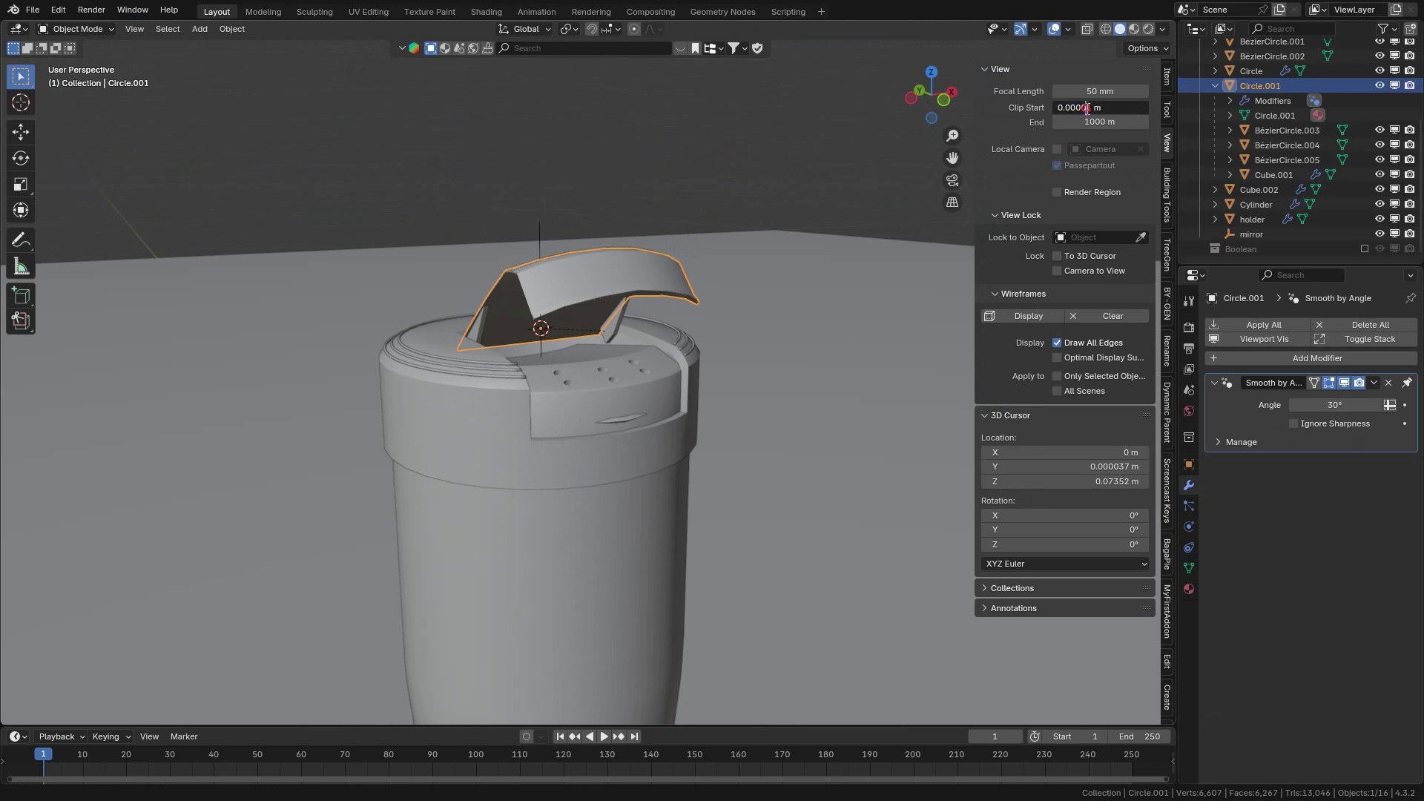
{"action": "type", "text": "000"}
{"action": "key", "text": "Return"}
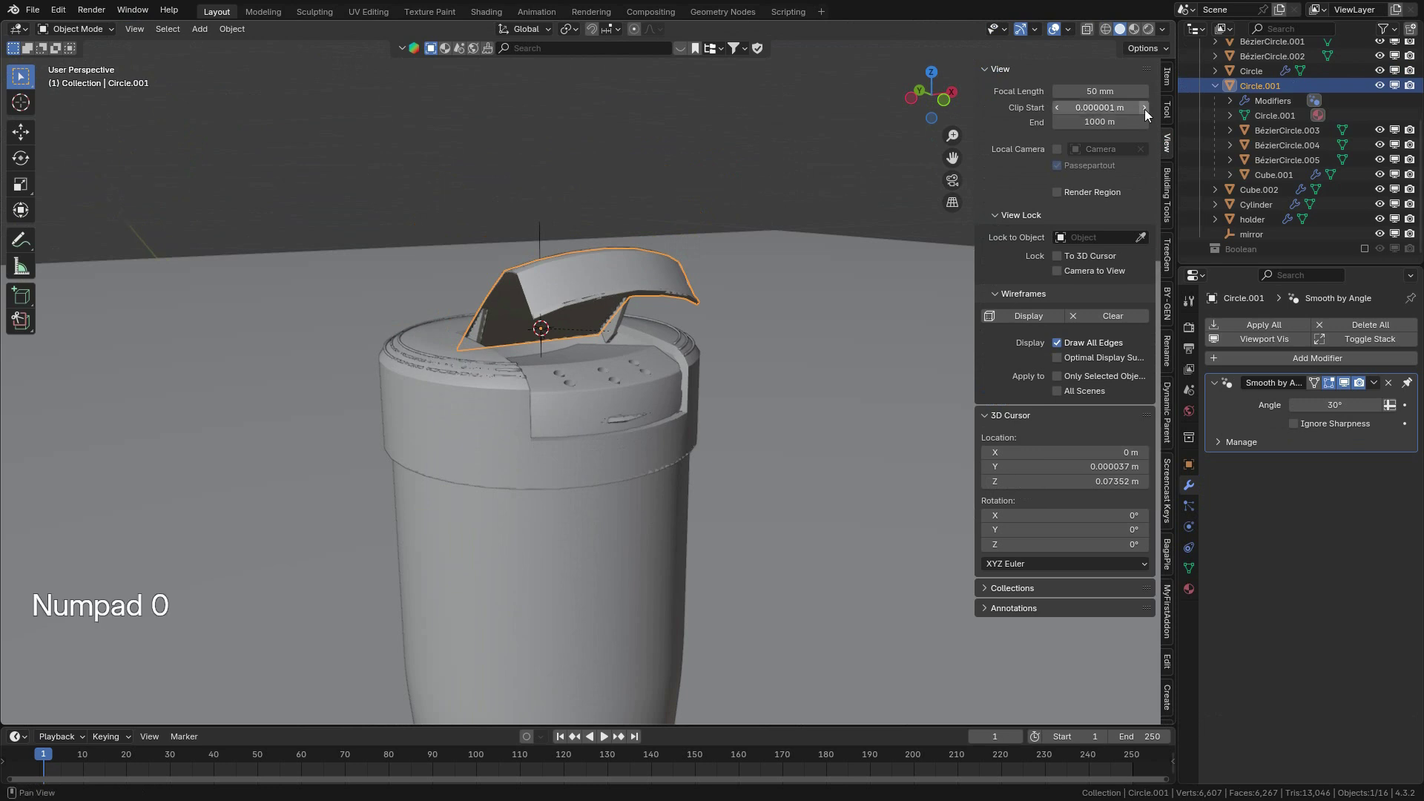
{"action": "middle_click_drag", "start_coordinate": [697, 287], "coordinate": [693, 318]}
{"action": "scroll", "coordinate": [693, 318], "scroll_direction": "down", "scroll_amount": 4}
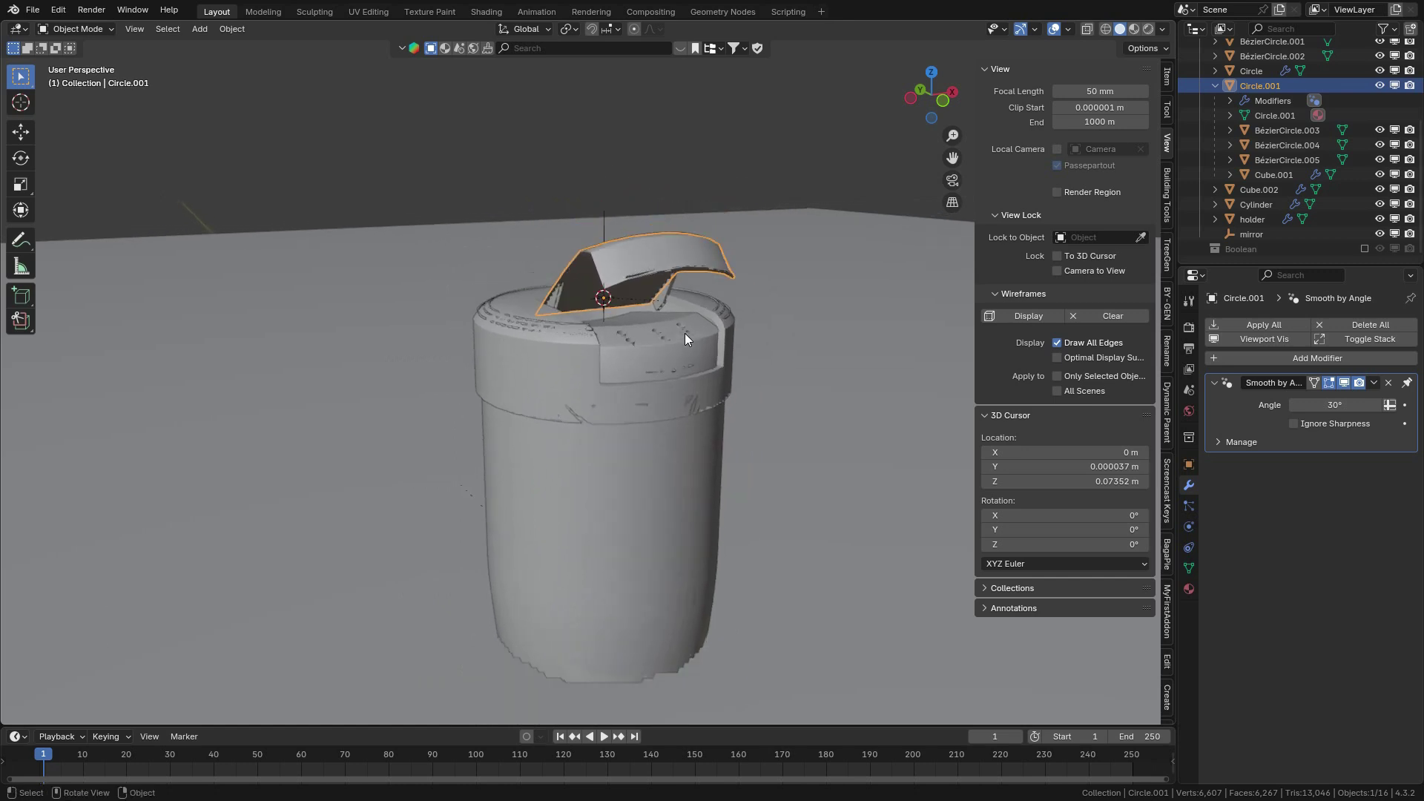
Undo the lid selection and set the viewport's Clip Start to 0.0001 m.
{"action": "key", "text": "ctrl+z"}
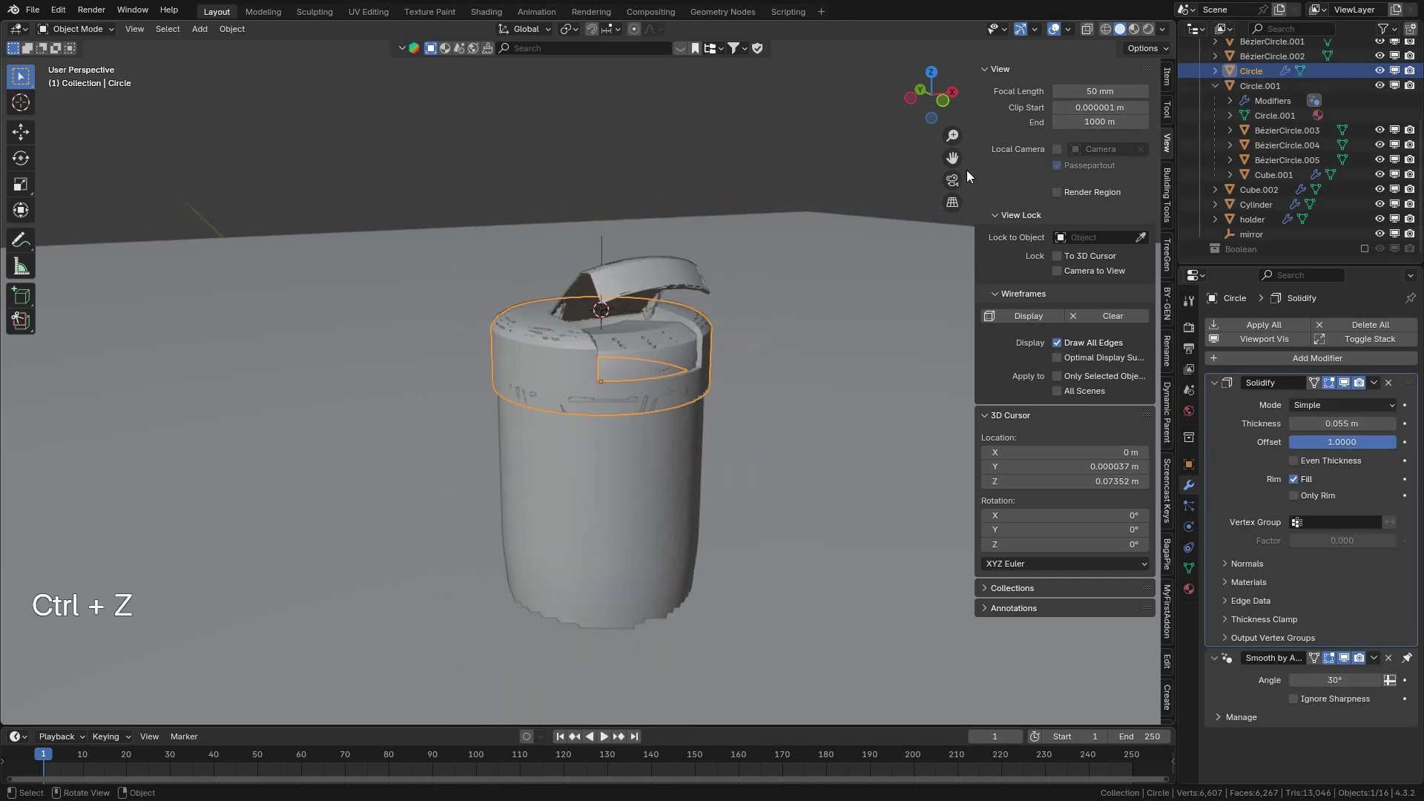
{"action": "left_click", "coordinate": [1090, 107]}
{"action": "left_click", "coordinate": [1082, 106]}
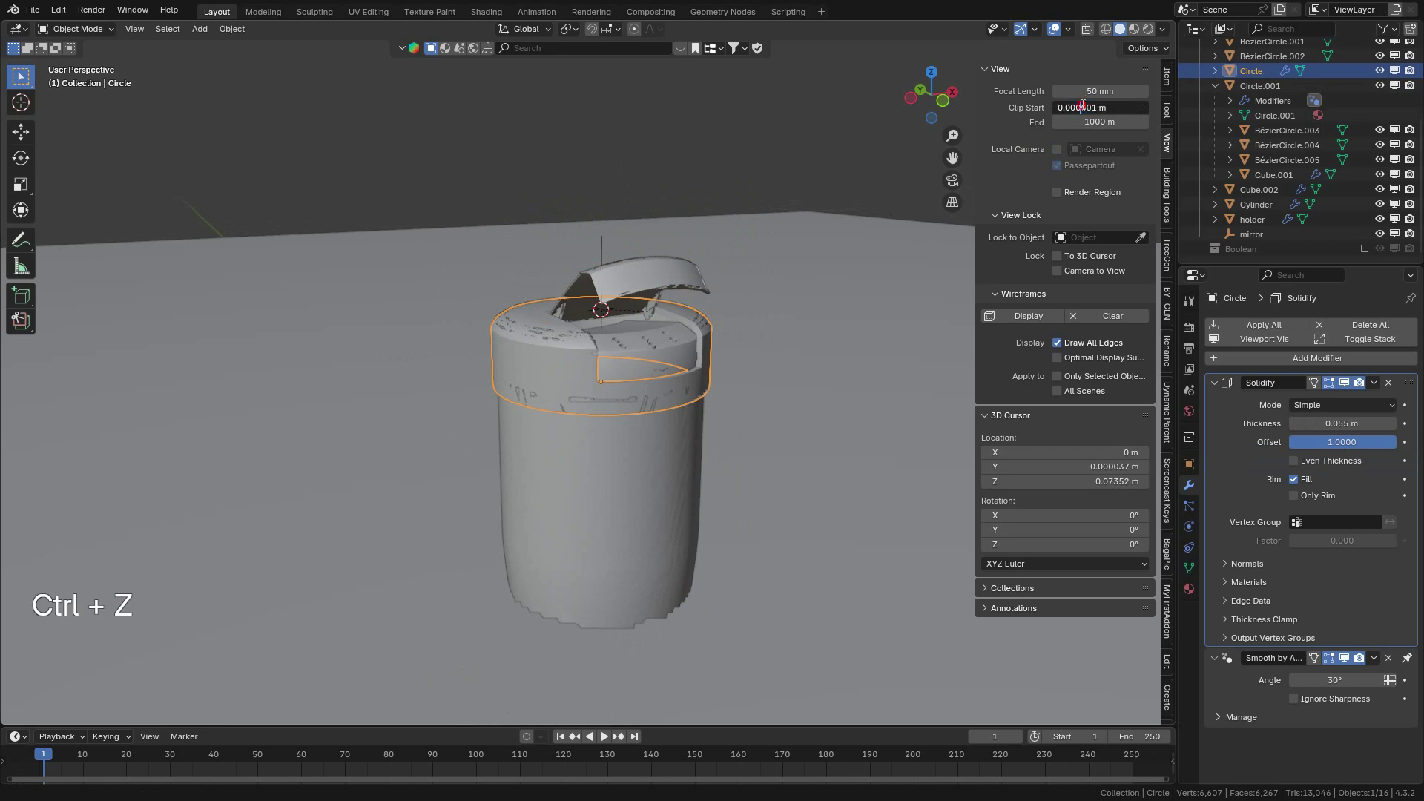
{"action": "key", "text": "Delete"}
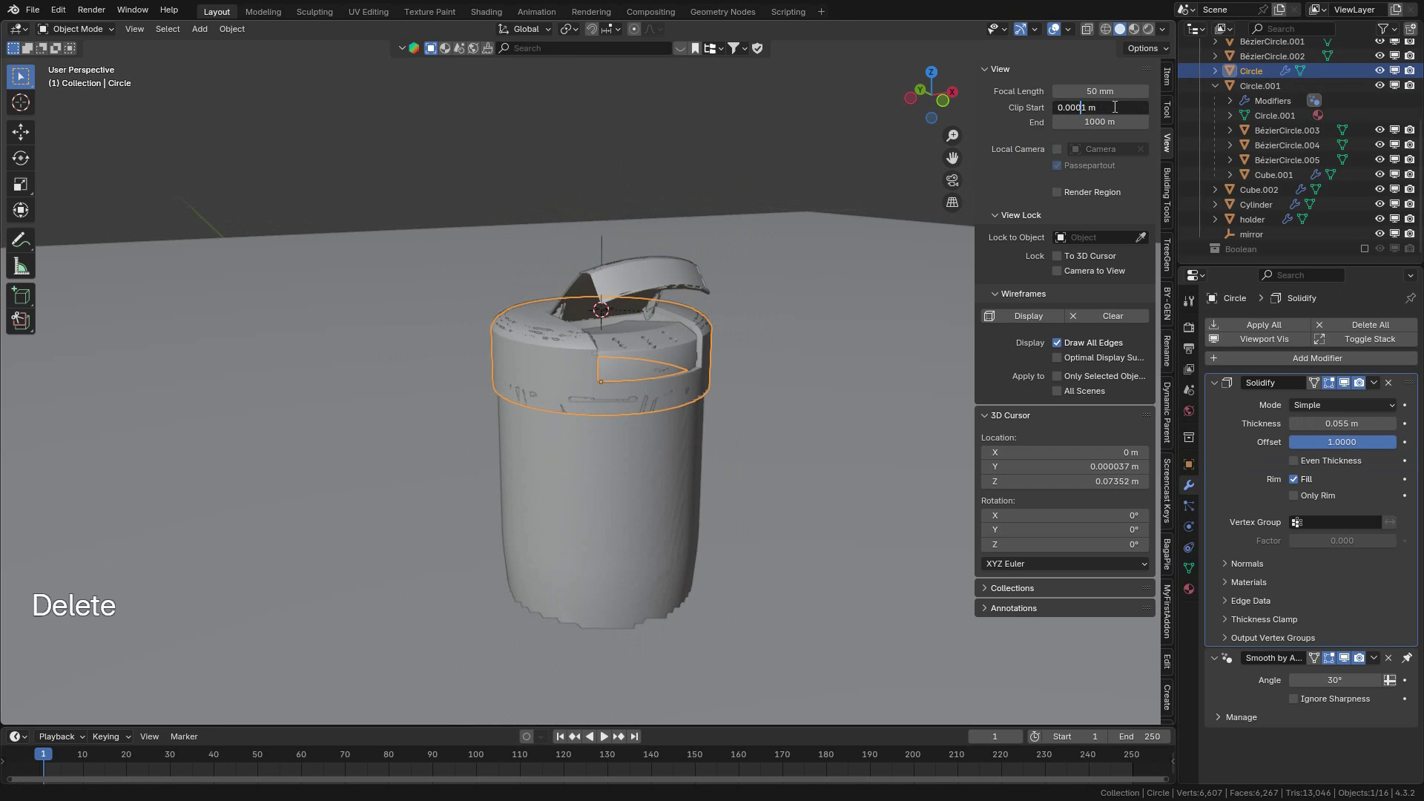
{"action": "key", "text": "Return"}
{"action": "scroll", "coordinate": [714, 335], "scroll_direction": "up", "scroll_amount": 4}
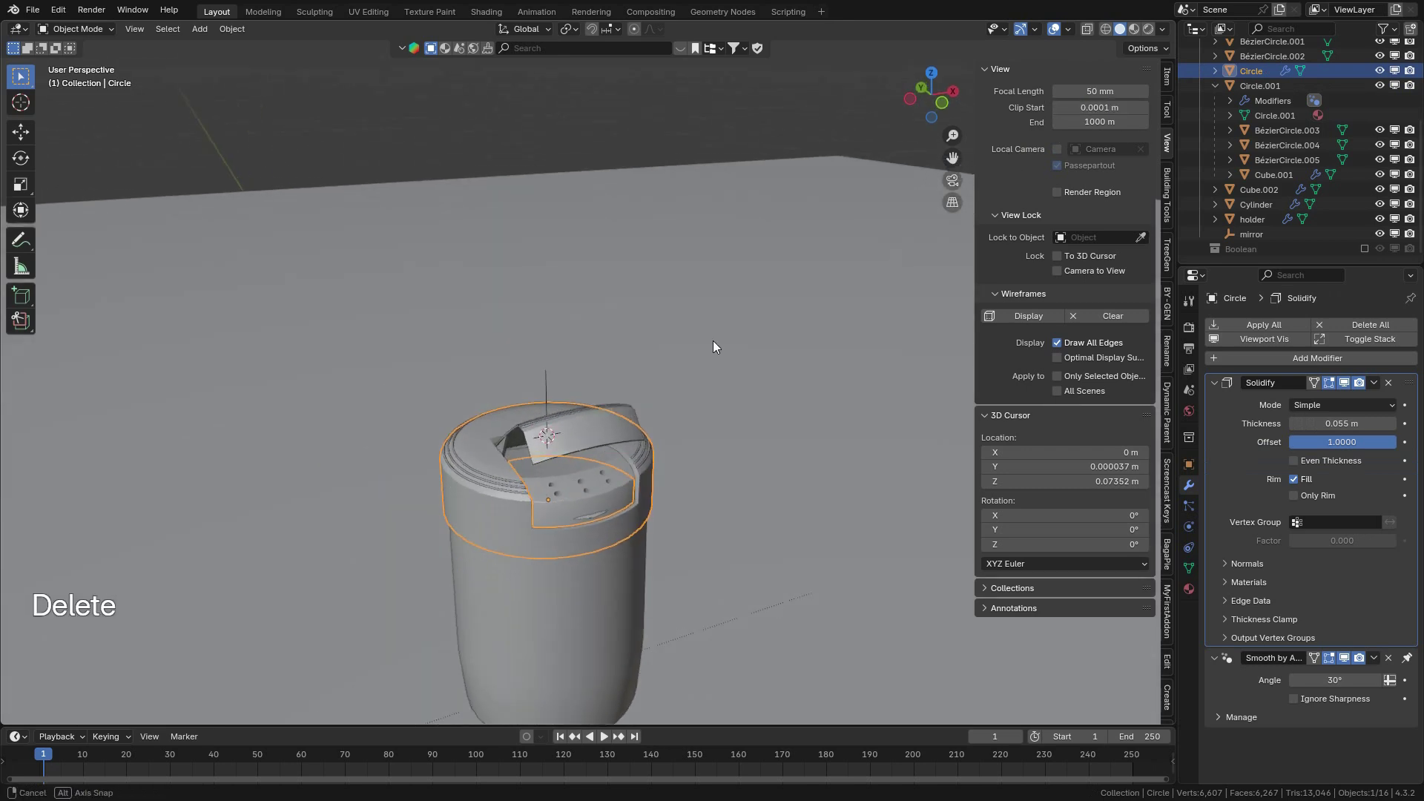
Preview the holder in rendered shading with overlays hidden, and return to solid shading with overlays shown.
{"action": "left_click", "coordinate": [1148, 29]}
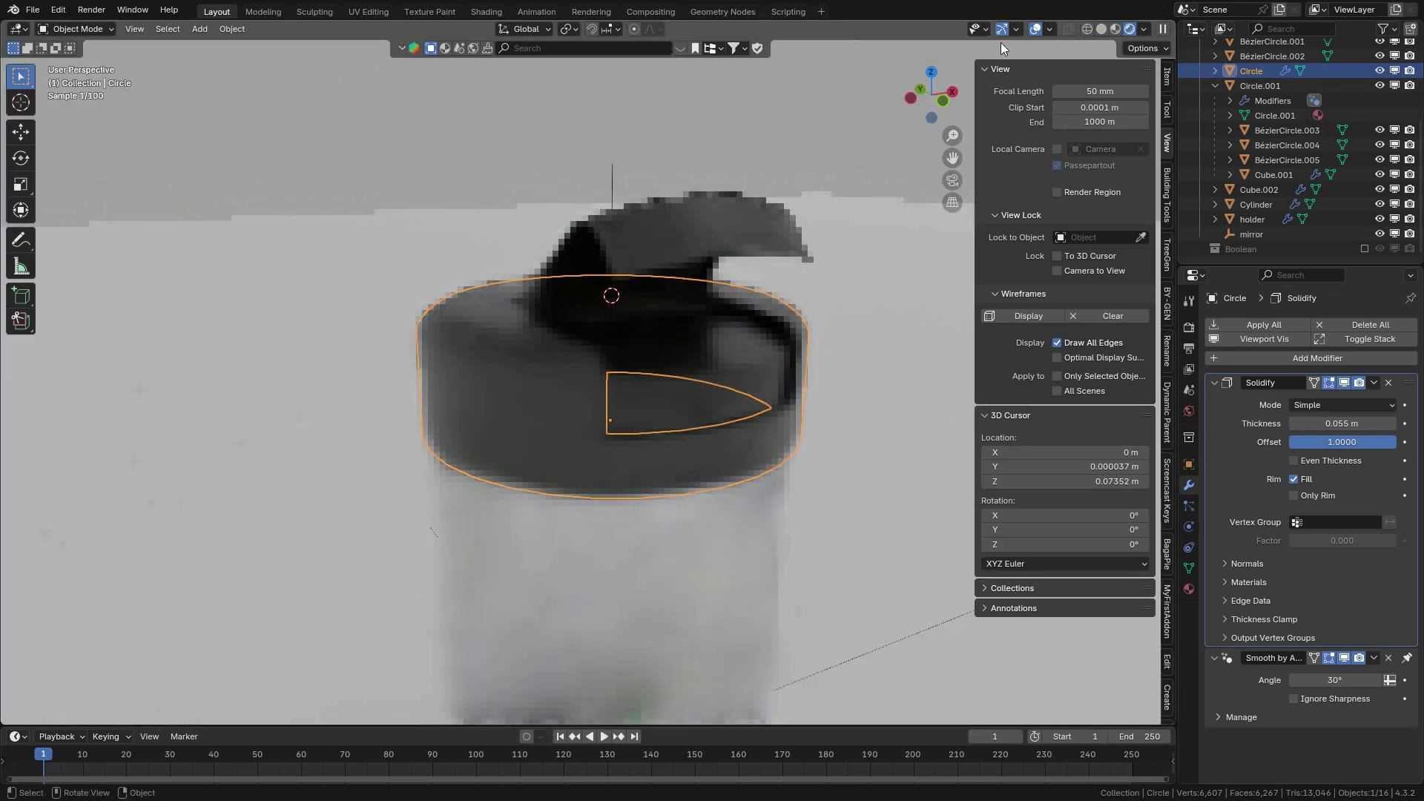
{"action": "left_click", "coordinate": [1036, 29]}
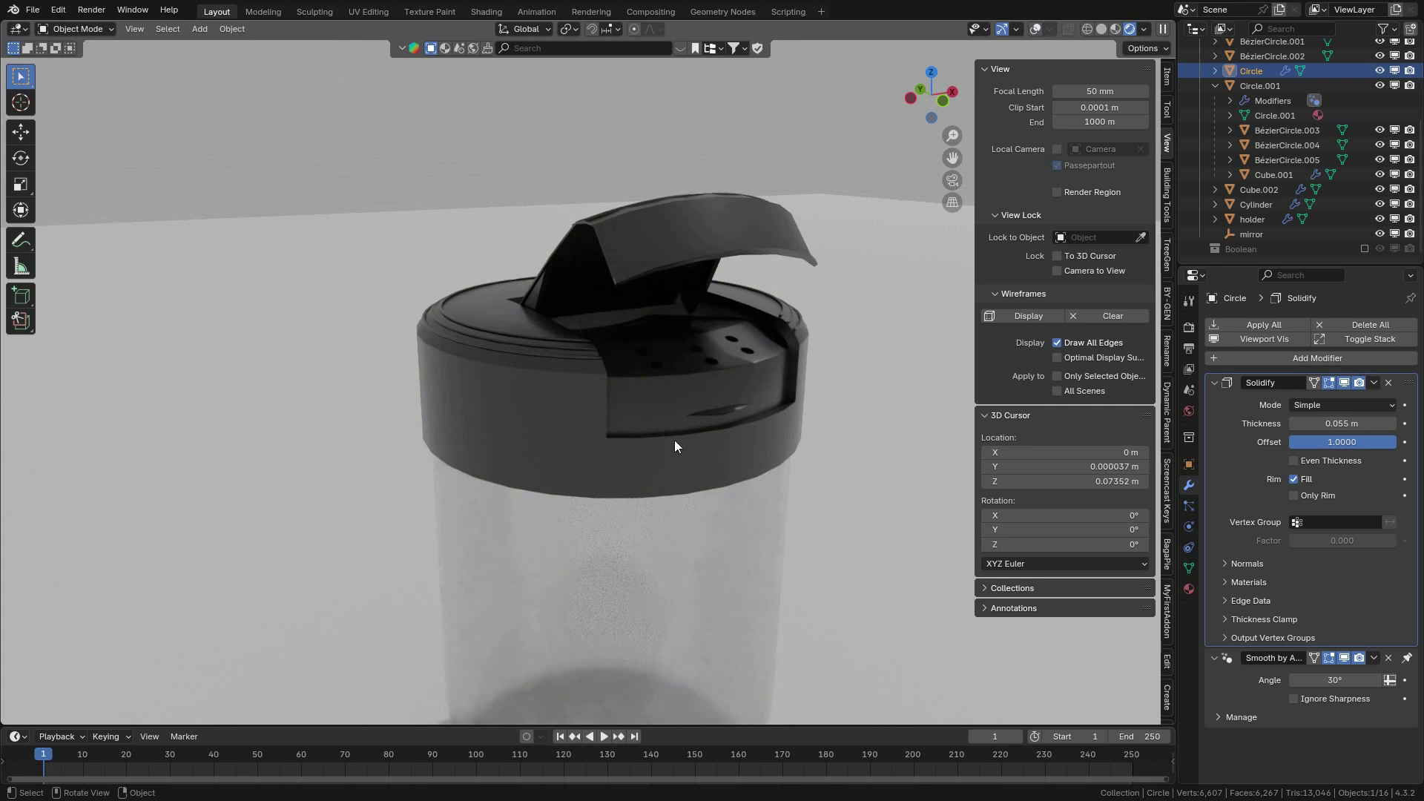
{"action": "left_click", "coordinate": [1102, 29]}
{"action": "middle_click_drag", "start_coordinate": [700, 291], "coordinate": [933, 161]}
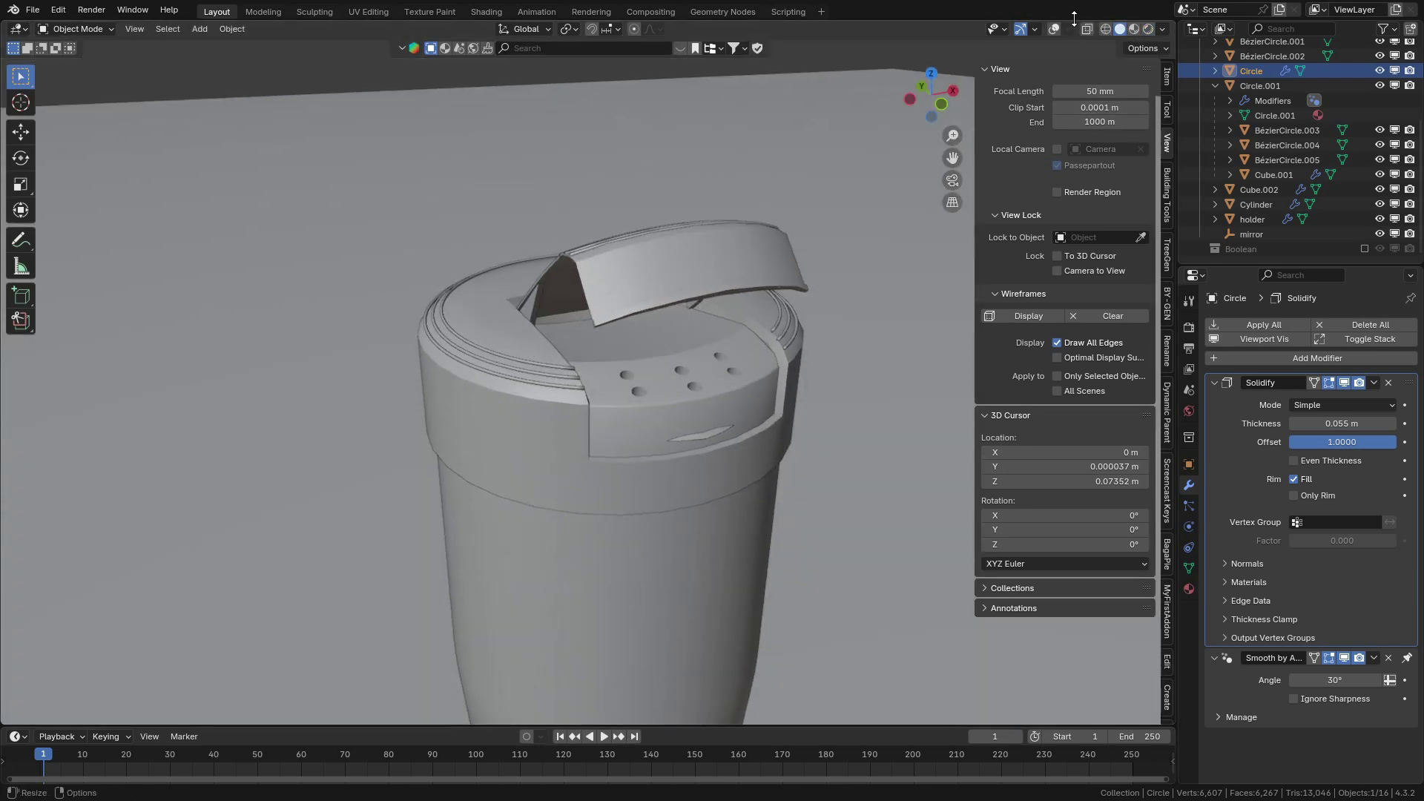
{"action": "left_click", "coordinate": [769, 217]}
{"action": "mouse_move", "coordinate": [581, 430]}
{"action": "middle_mouse_down"}
{"action": "mouse_move", "coordinate": [545, 434]}
{"action": "mouse_move", "coordinate": [562, 407]}
{"action": "middle_mouse_up"}
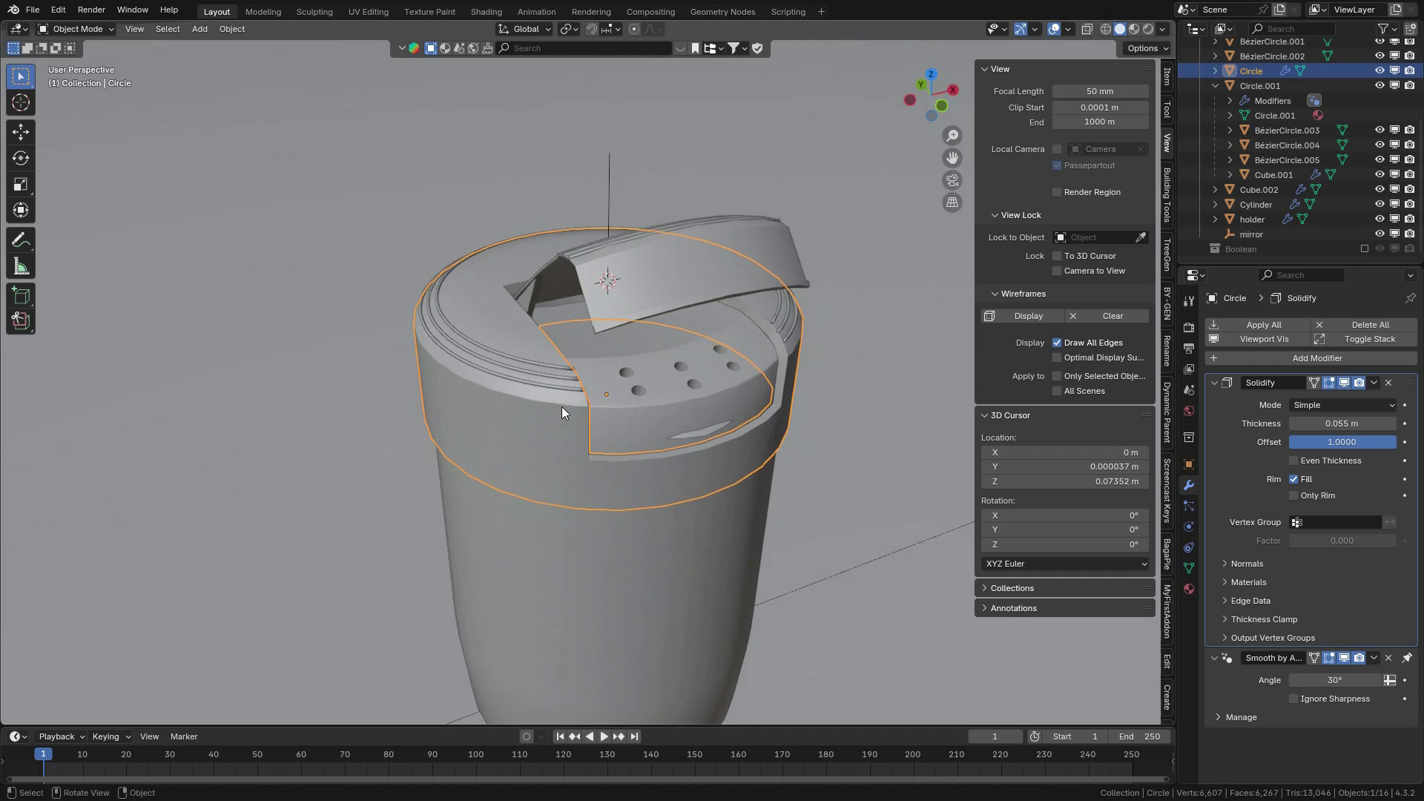
View the outer cap ring's mesh in the UV Editing workspace and return to the Layout workspace.
{"action": "left_click", "coordinate": [368, 13]}
{"action": "middle_click_drag", "start_coordinate": [933, 459], "coordinate": [1024, 404]}
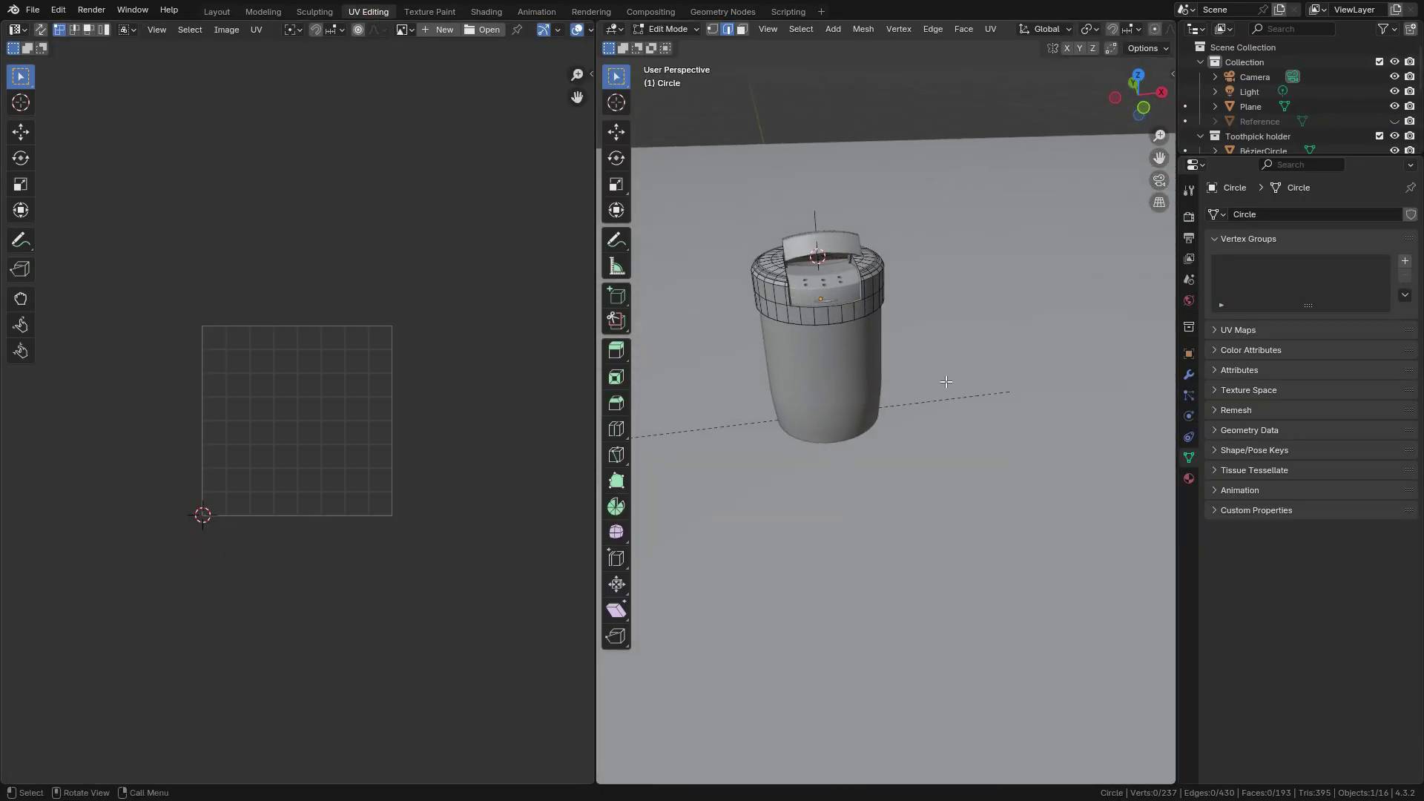
{"action": "middle_click_drag", "start_coordinate": [802, 345], "coordinate": [870, 408], "text": "shift"}
{"action": "scroll", "coordinate": [944, 397], "scroll_direction": "up", "scroll_amount": 4}
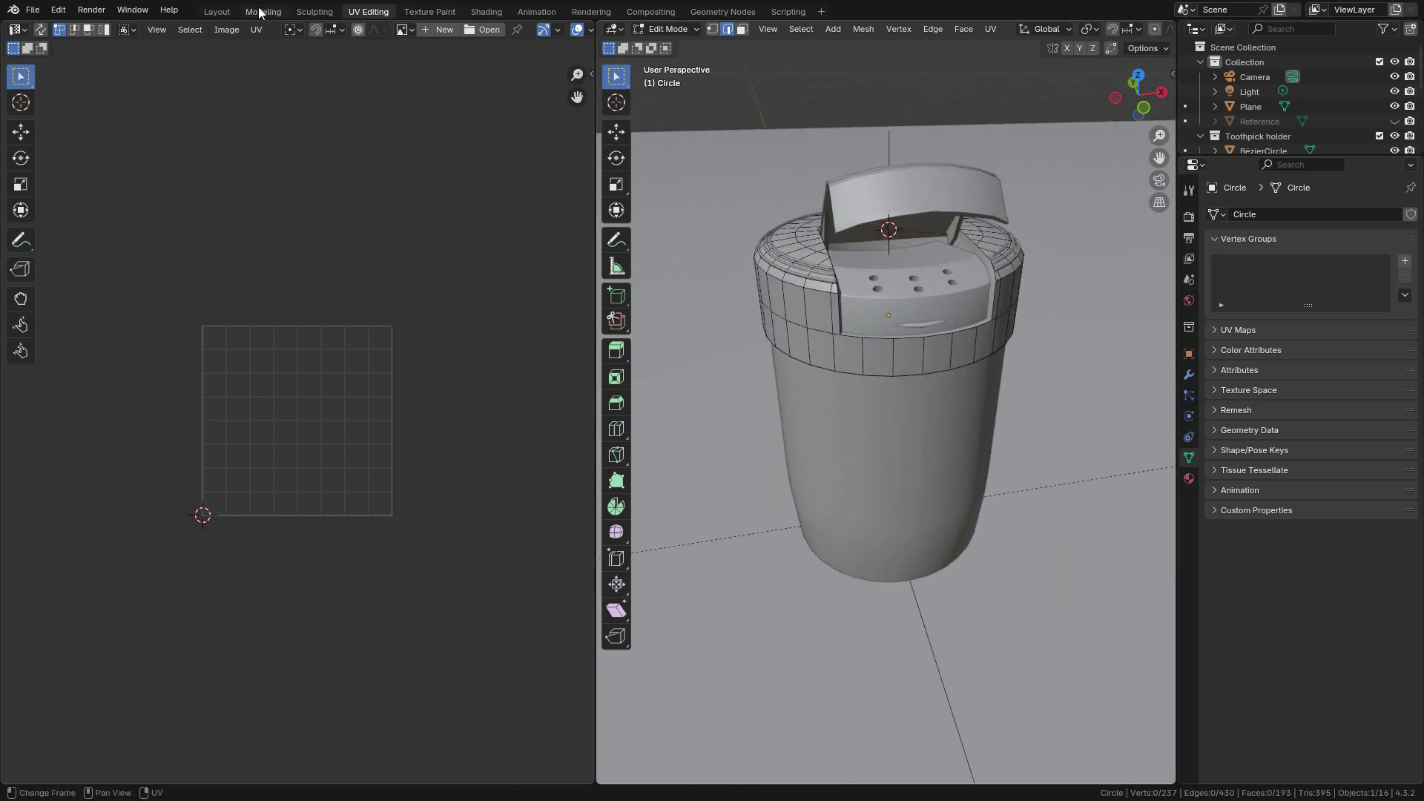
{"action": "left_click", "coordinate": [218, 13]}
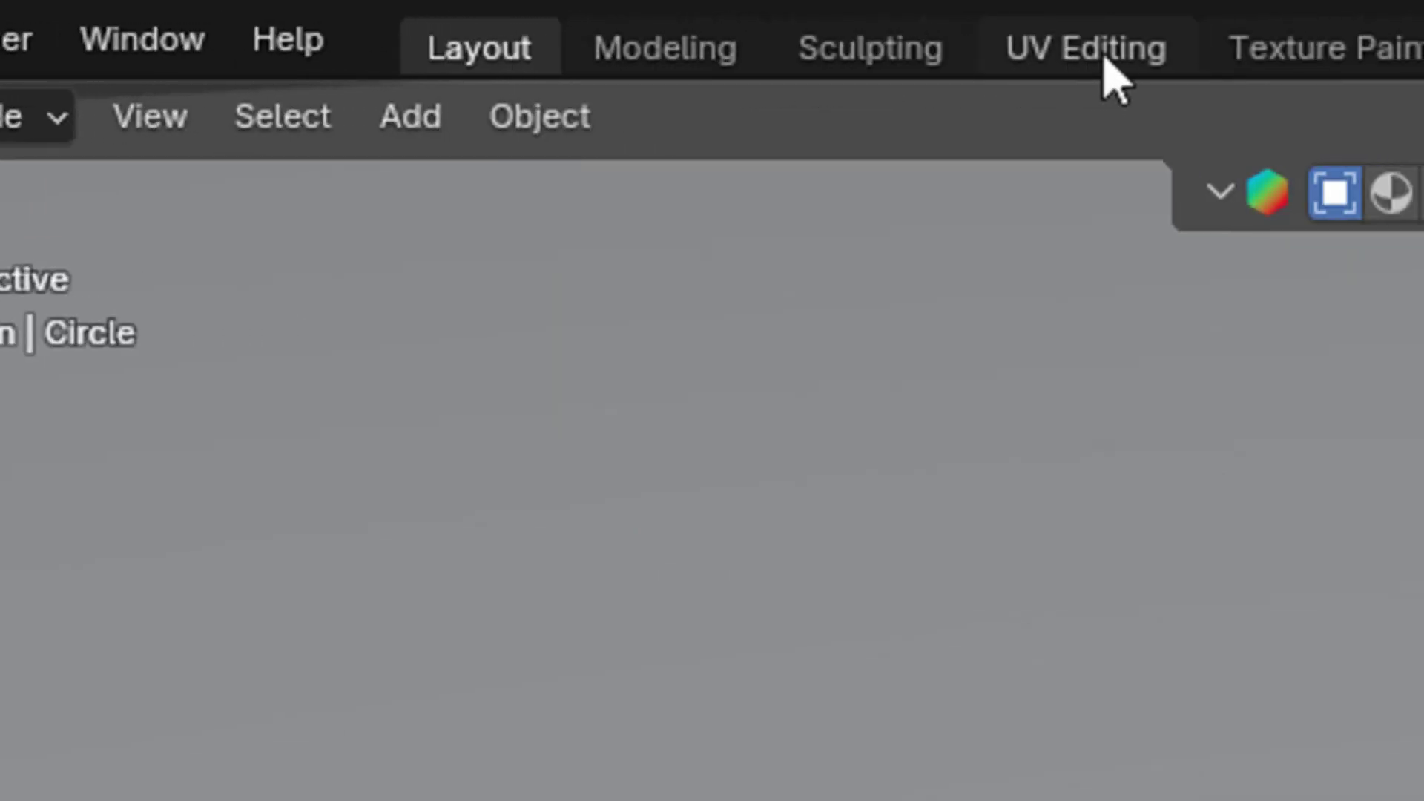
Open the UV Editing workspace and select the outer cap ring's entire mesh.
{"action": "left_click", "coordinate": [1077, 50]}
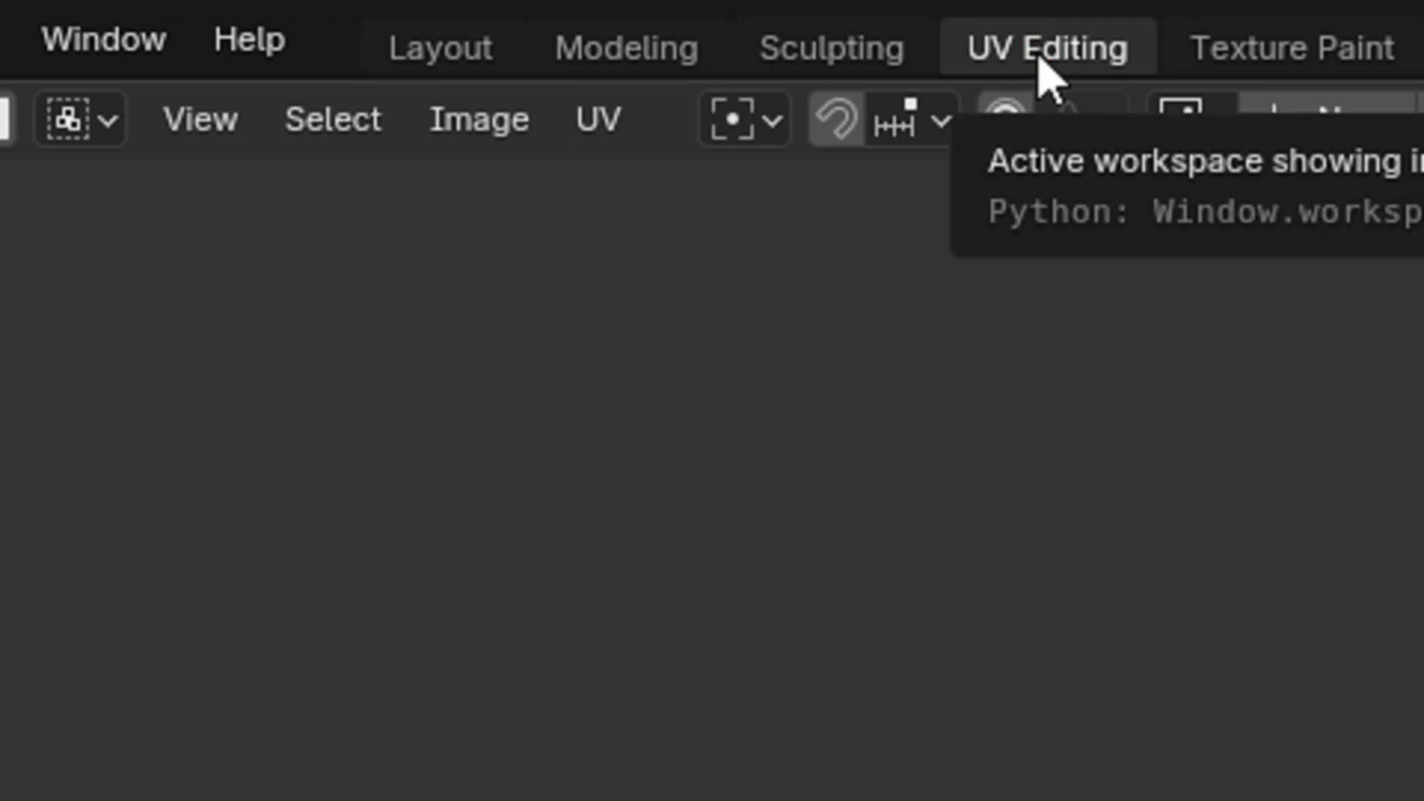
{"action": "scroll", "coordinate": [926, 300], "scroll_direction": "down", "scroll_amount": 3}
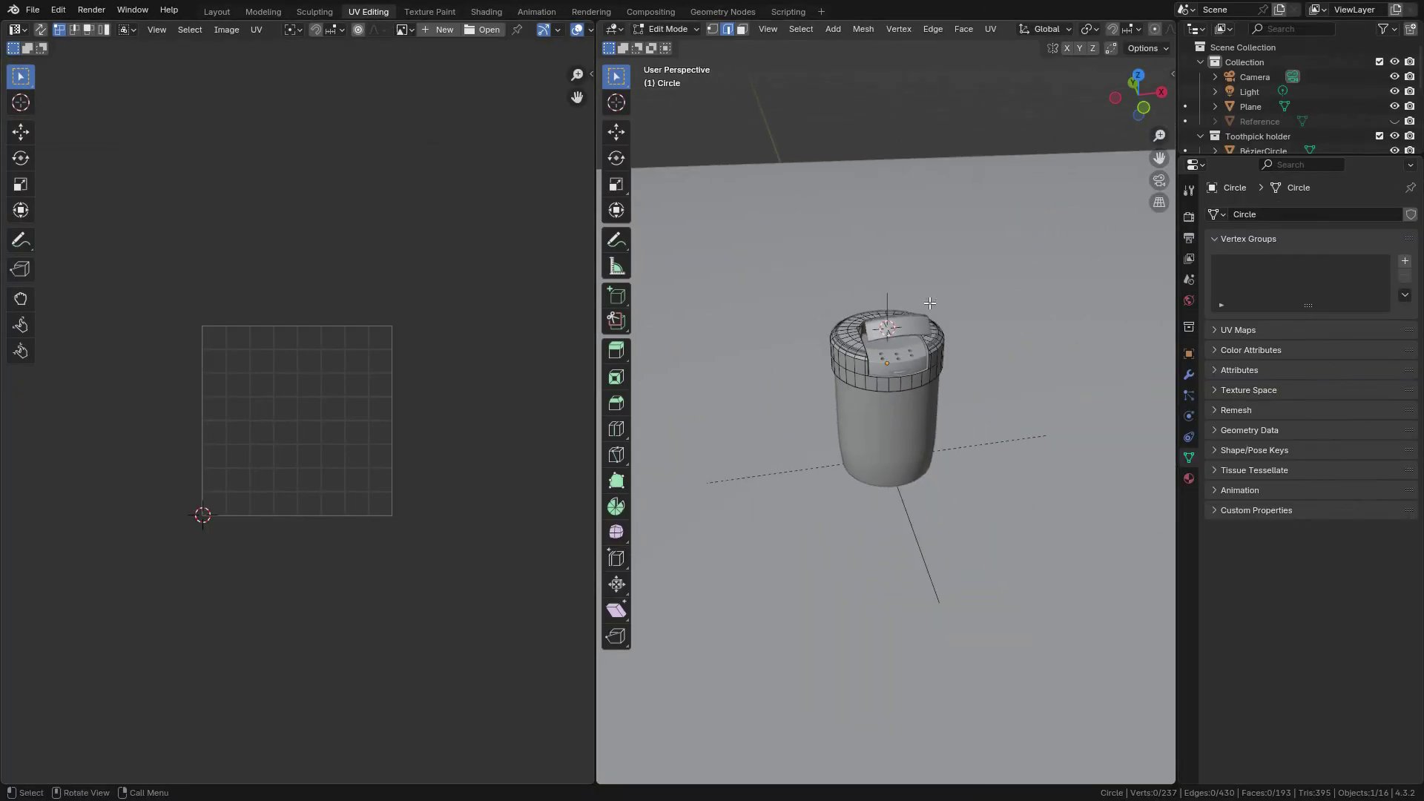
{"action": "middle_click_drag", "start_coordinate": [926, 300], "coordinate": [935, 332]}
{"action": "scroll", "coordinate": [923, 303], "scroll_direction": "up", "scroll_amount": 3}
{"action": "key", "text": "a"}
{"action": "scroll", "coordinate": [970, 336], "scroll_direction": "up", "scroll_amount": 3}
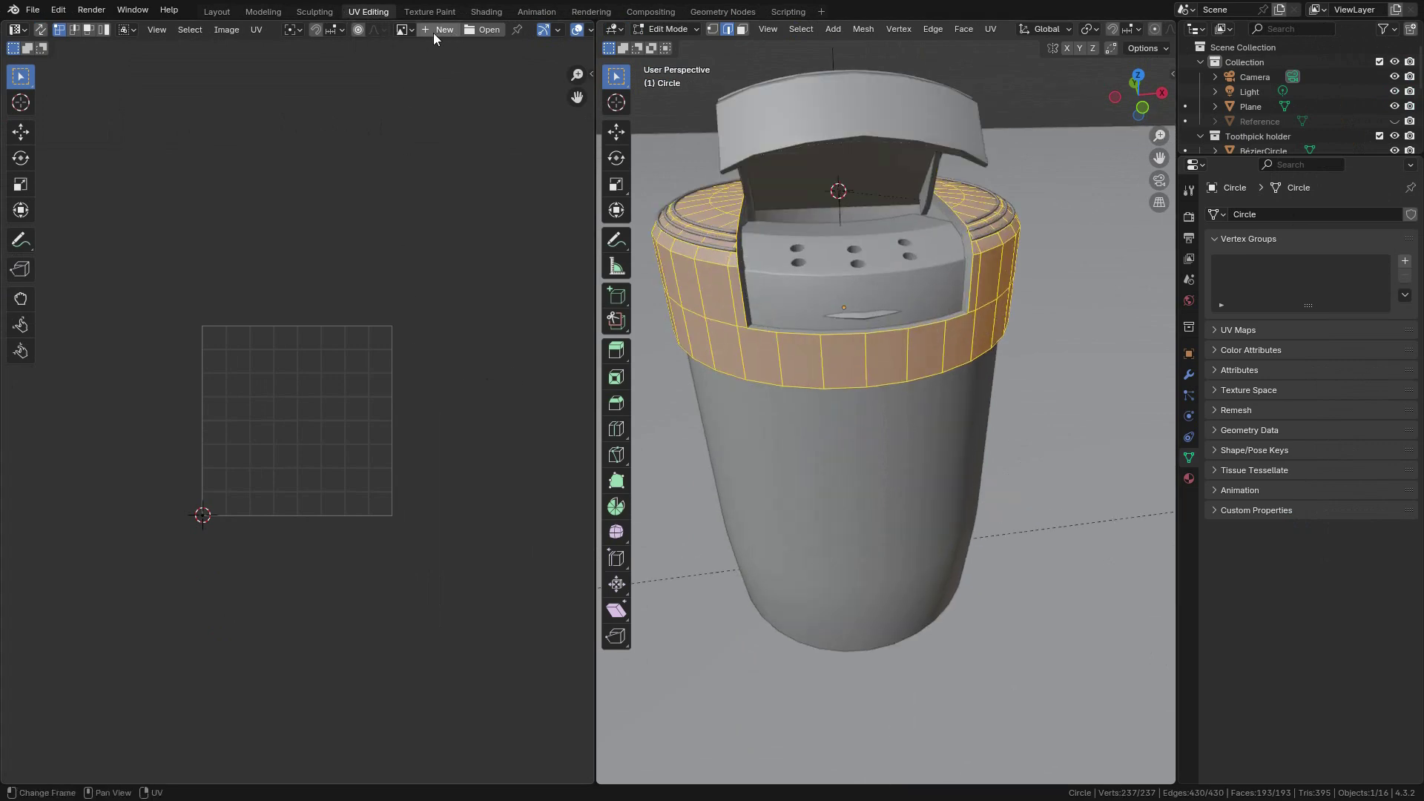
Open the Shading workspace and select the holder body to bring up its material nodes.
{"action": "left_click", "coordinate": [485, 12]}
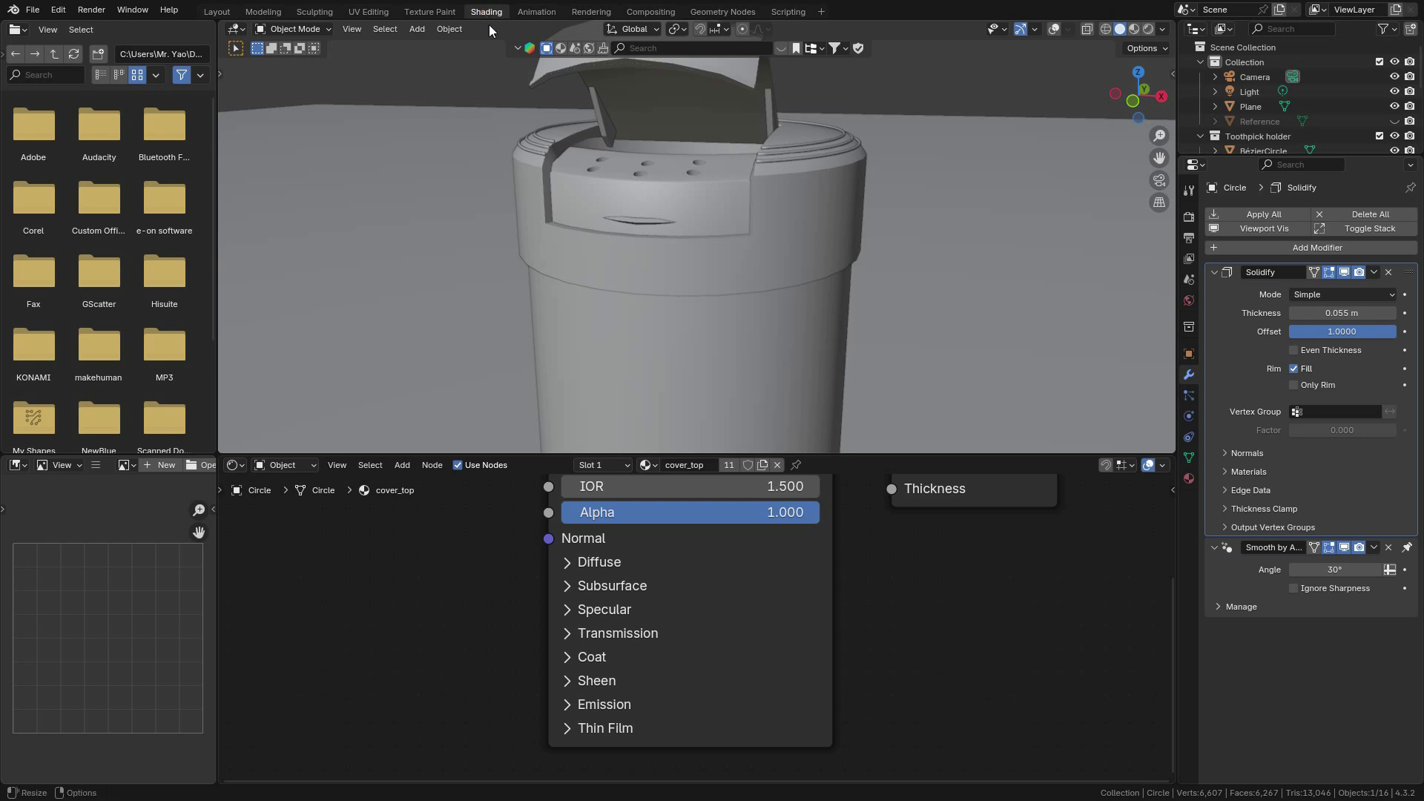
{"action": "scroll", "coordinate": [491, 580], "scroll_direction": "down", "scroll_amount": 2}
{"action": "middle_click_drag", "start_coordinate": [491, 581], "coordinate": [546, 620]}
{"action": "middle_click_drag", "start_coordinate": [878, 130], "coordinate": [896, 148]}
{"action": "scroll", "coordinate": [893, 154], "scroll_direction": "down", "scroll_amount": 5}
{"action": "middle_click_drag", "start_coordinate": [906, 239], "coordinate": [844, 163], "text": "shift"}
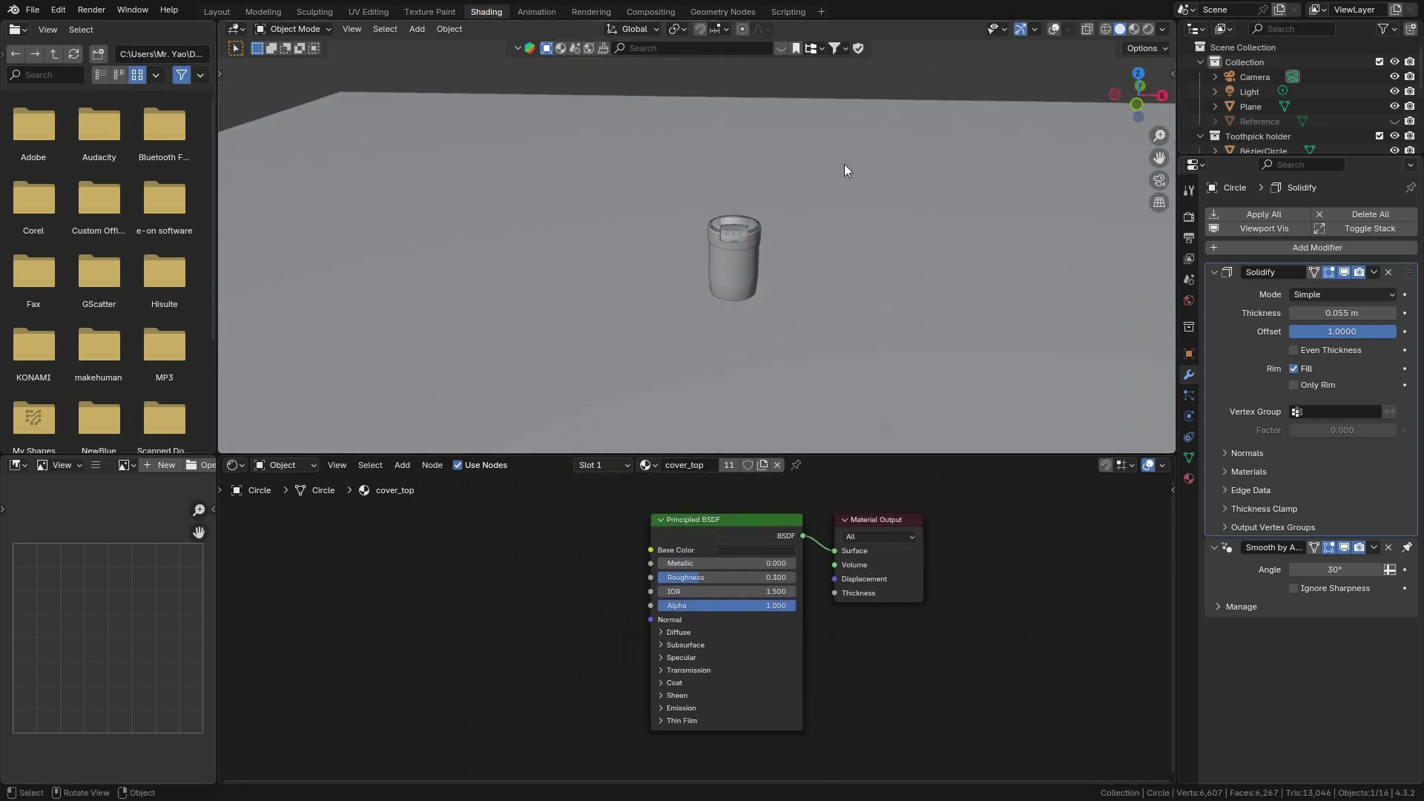
{"action": "scroll", "coordinate": [844, 164], "scroll_direction": "up", "scroll_amount": 2}
{"action": "left_click", "coordinate": [762, 282]}
{"action": "scroll", "coordinate": [763, 282], "scroll_direction": "up", "scroll_amount": 5}
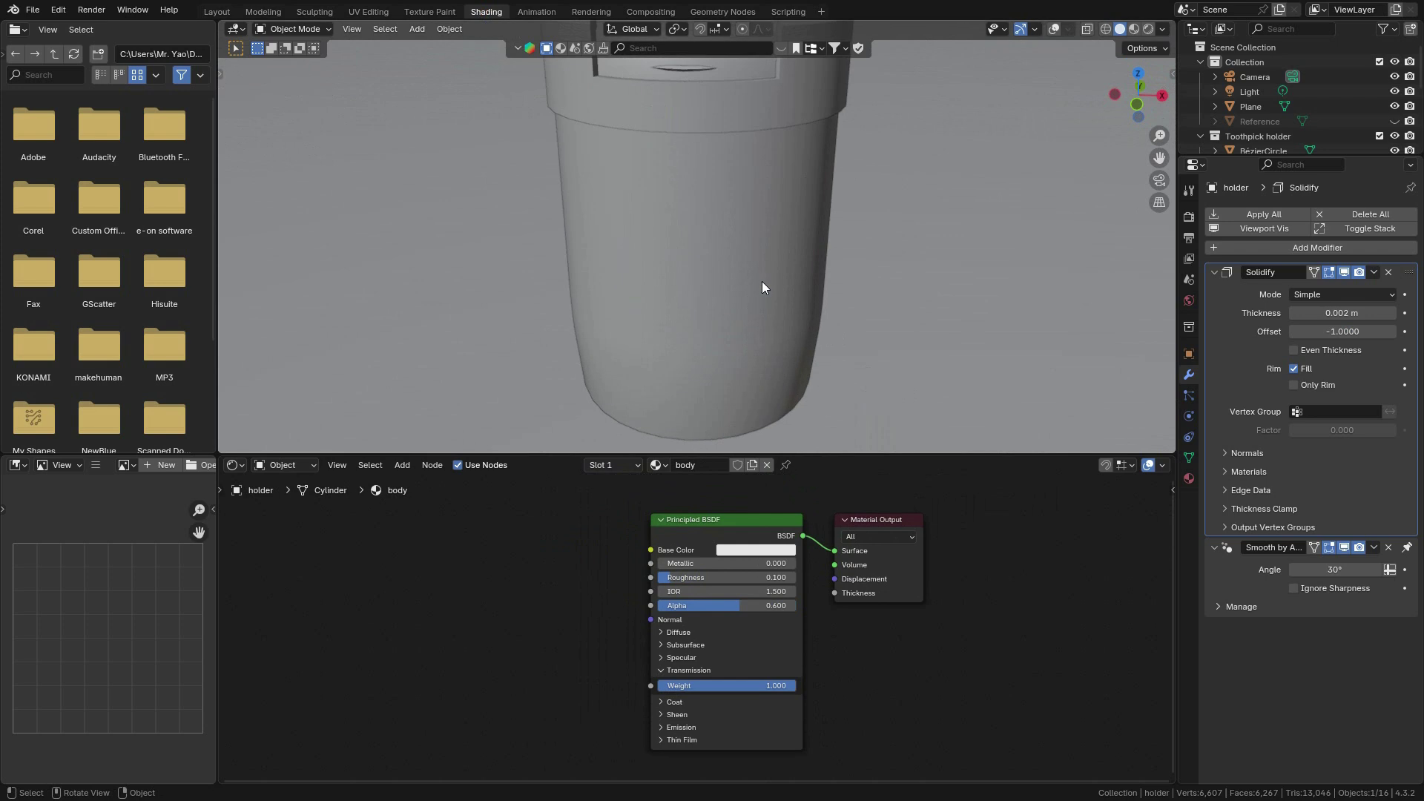
Show the viewport overlays and display the holder in Material Preview shading.
{"action": "scroll", "coordinate": [763, 281], "scroll_direction": "down", "scroll_amount": 3}
{"action": "middle_click_drag", "start_coordinate": [761, 276], "coordinate": [789, 261]}
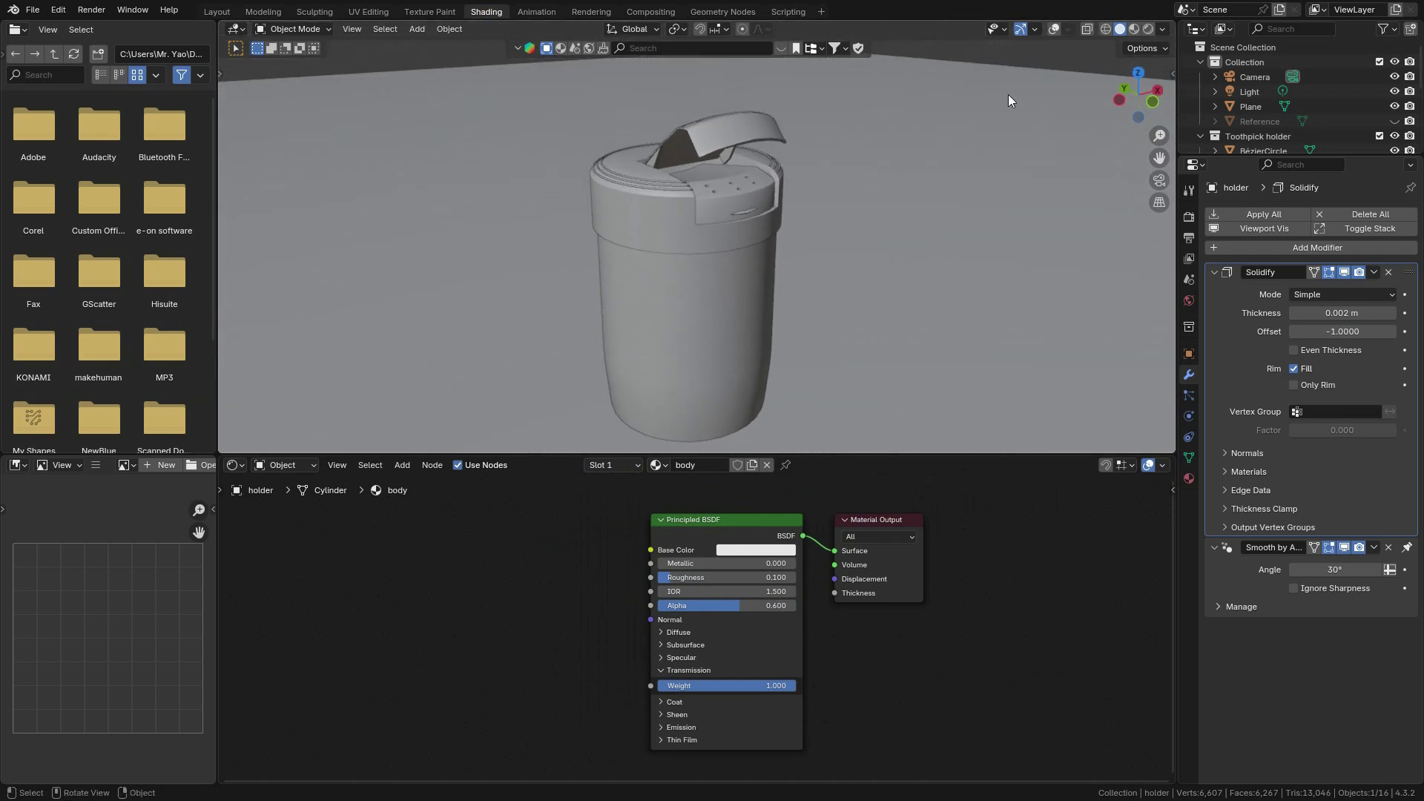
{"action": "left_click", "coordinate": [1053, 31]}
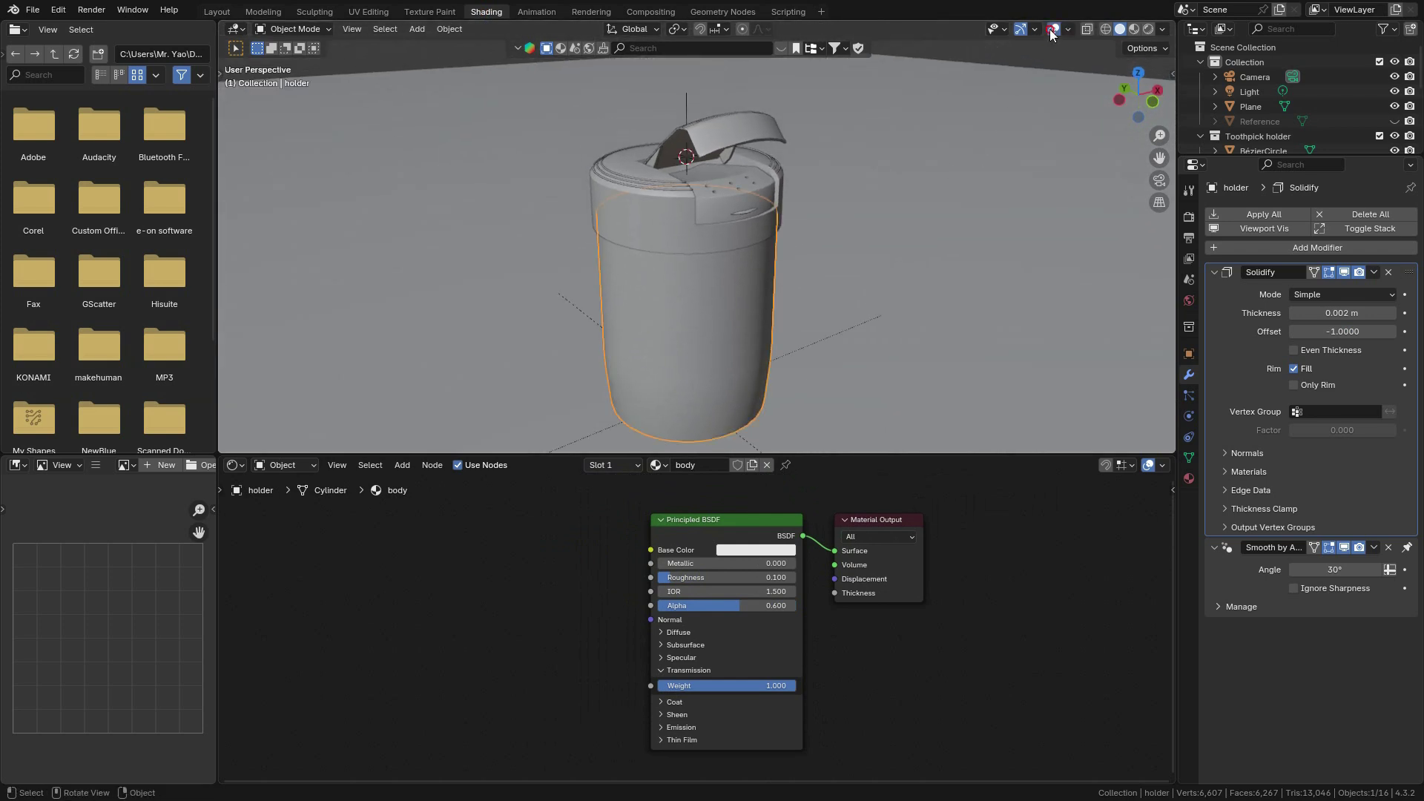
{"action": "left_click", "coordinate": [1134, 29]}
{"action": "middle_click_drag", "start_coordinate": [818, 295], "coordinate": [707, 298]}
{"action": "scroll", "coordinate": [708, 299], "scroll_direction": "up", "scroll_amount": 5}
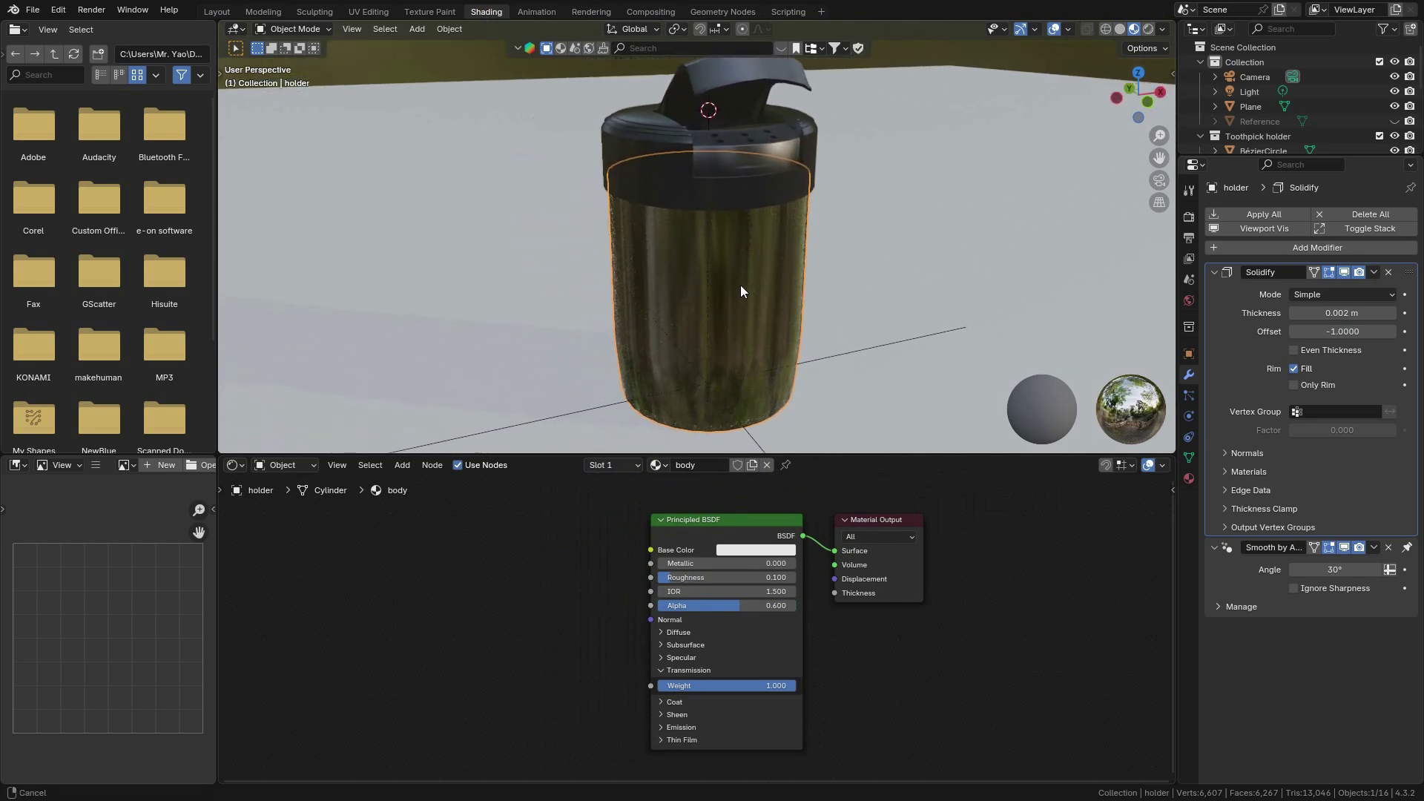
{"action": "middle_click_drag", "start_coordinate": [820, 310], "coordinate": [785, 207]}
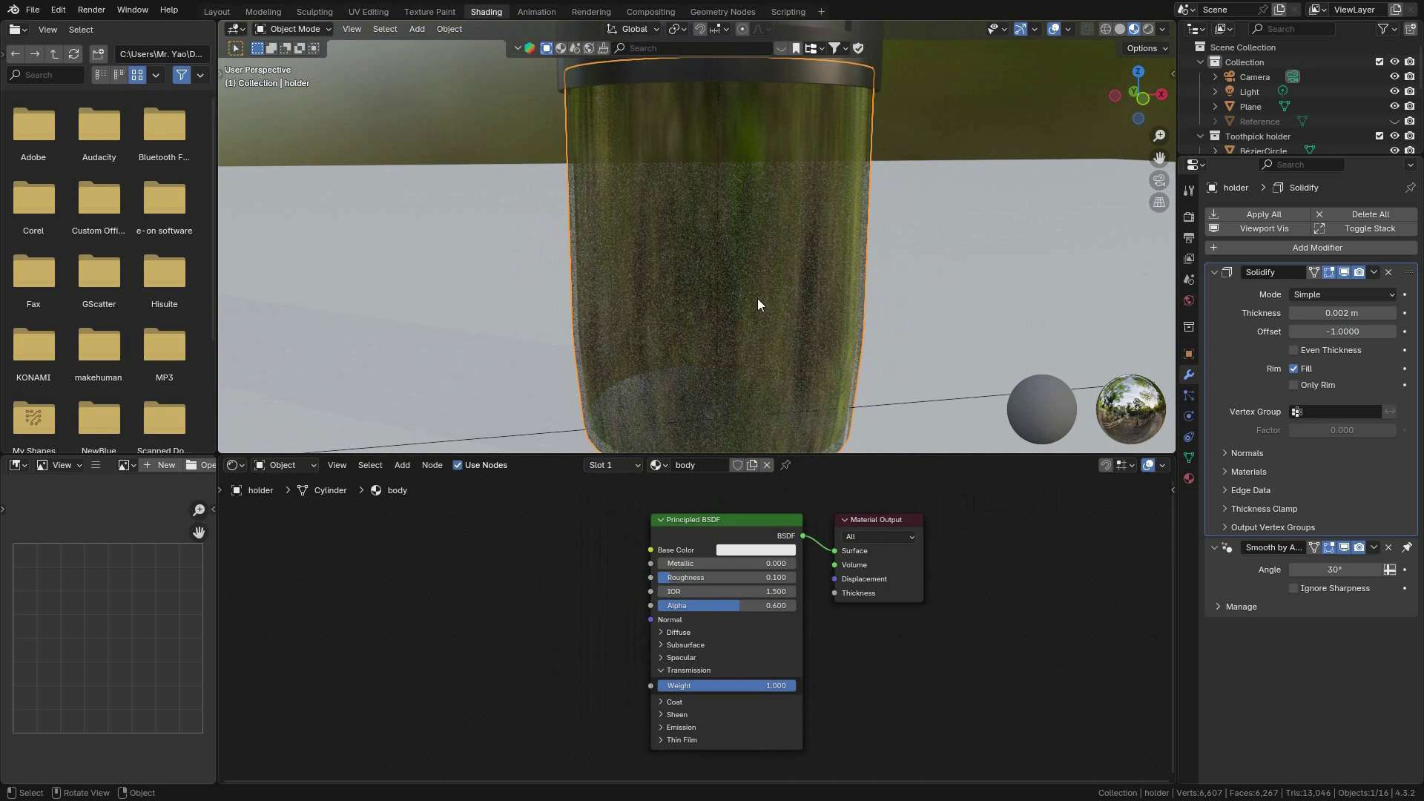
Preview the holder body in rendered shading with overlays hidden, and return to Material Preview with overlays shown.
{"action": "left_click", "coordinate": [1148, 27]}
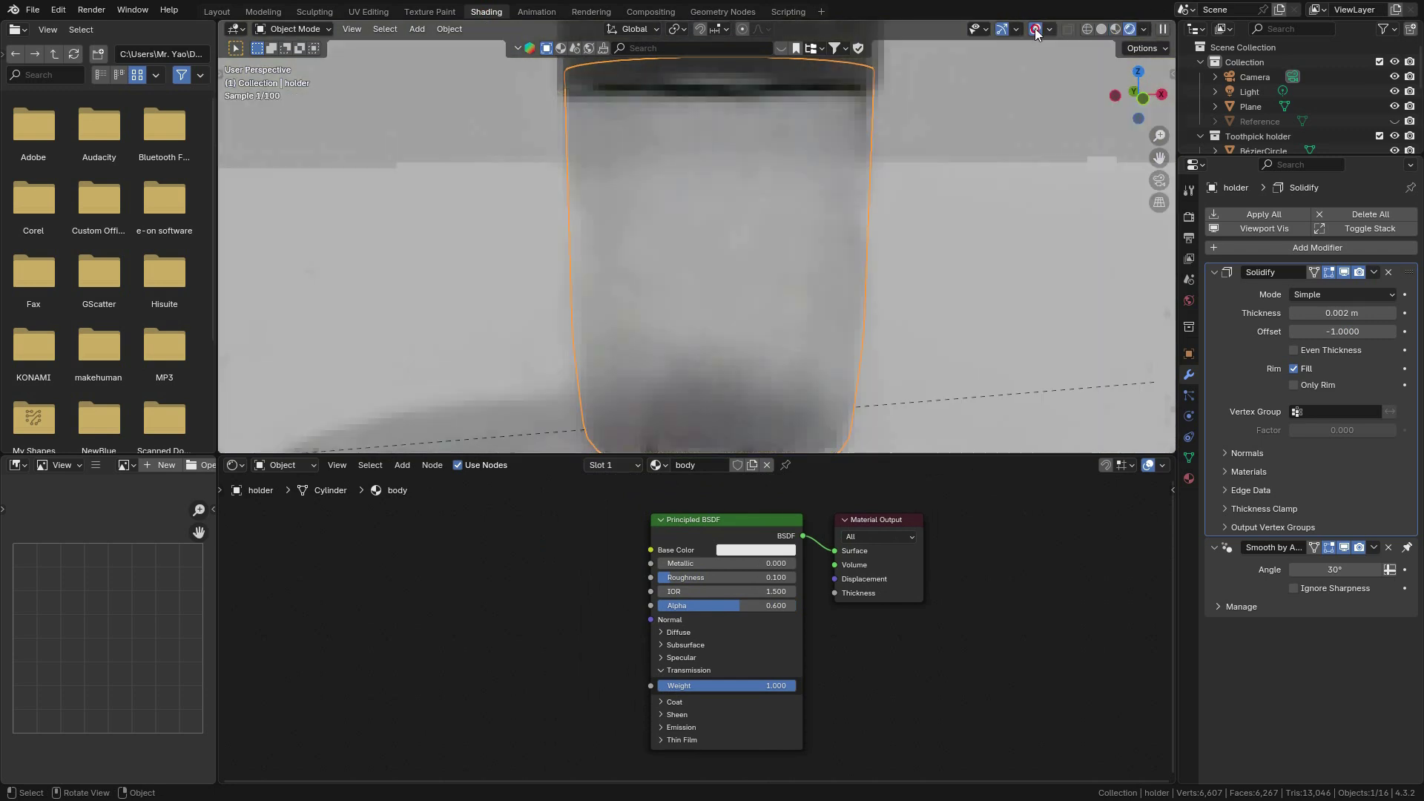
{"action": "left_click", "coordinate": [1035, 28]}
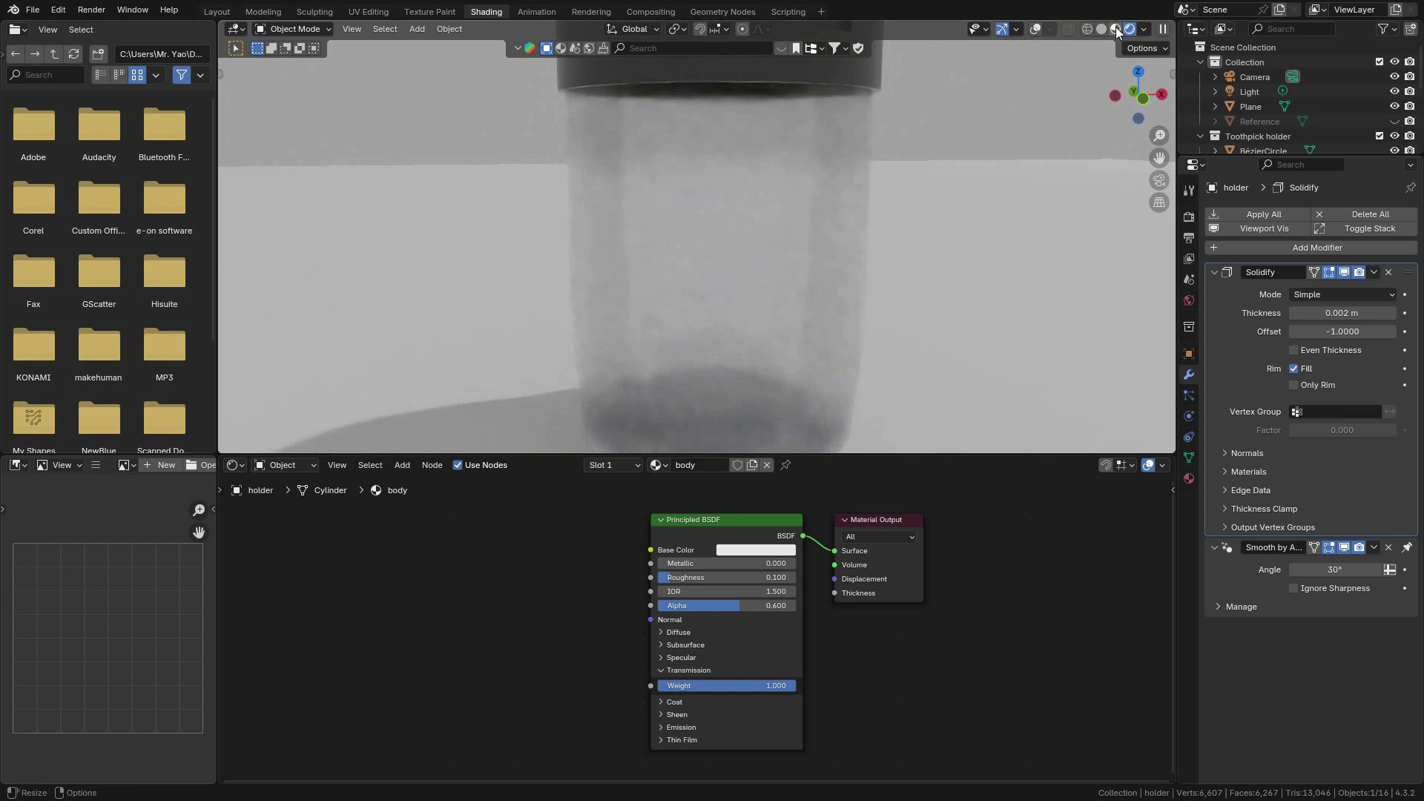
{"action": "key", "text": "shift+z"}
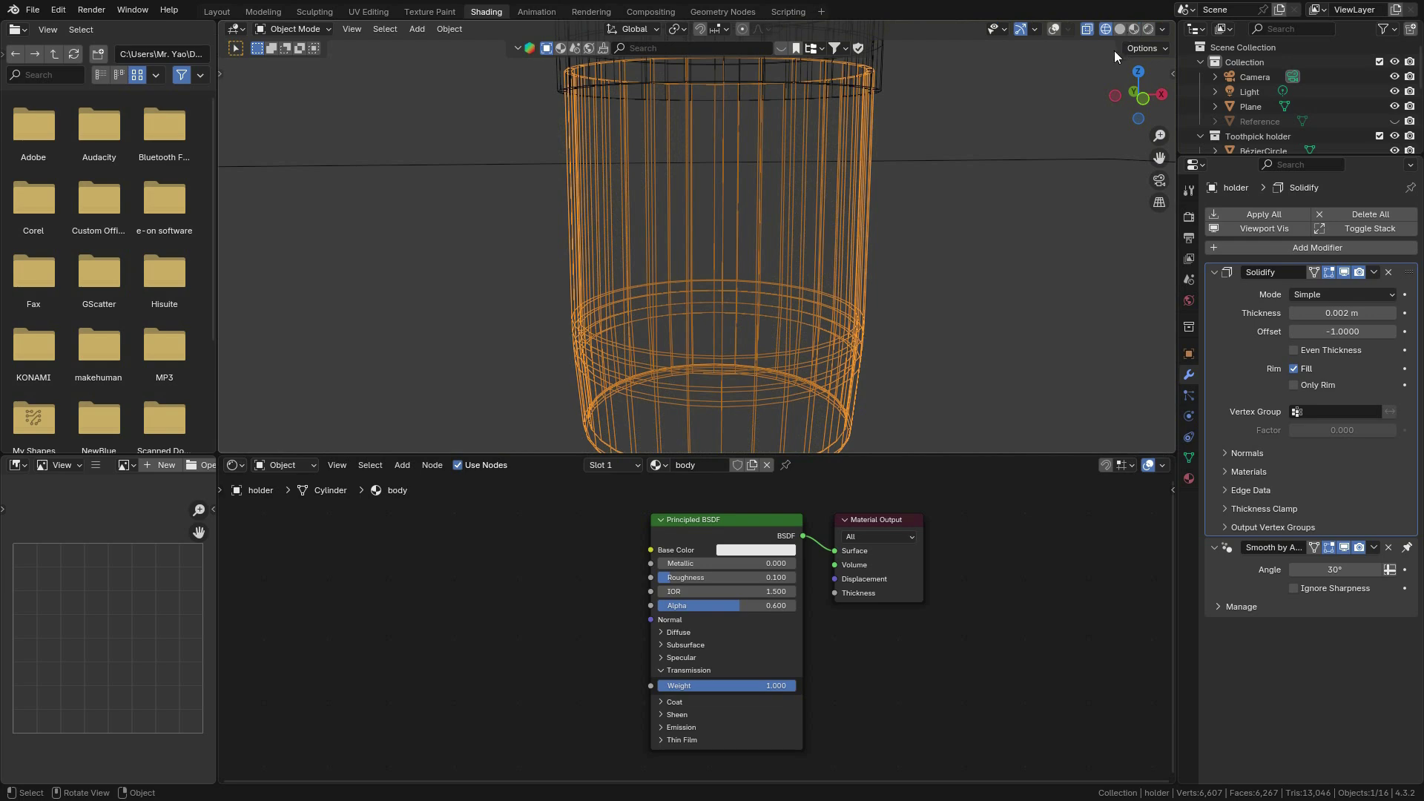
{"action": "left_click", "coordinate": [1134, 29]}
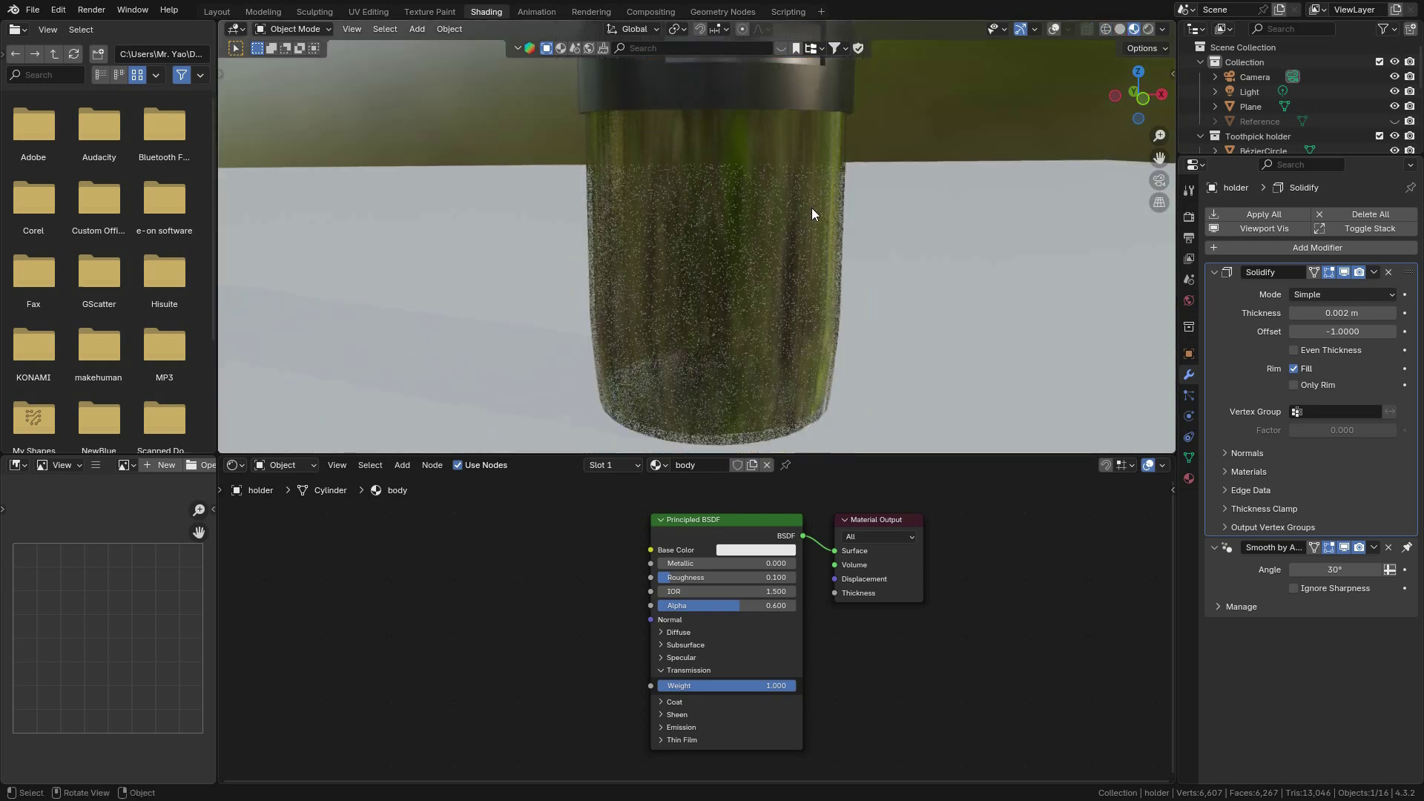
{"action": "mouse_move", "coordinate": [814, 216]}
{"action": "middle_mouse_down"}
{"action": "mouse_move", "coordinate": [846, 236]}
{"action": "mouse_move", "coordinate": [812, 255]}
{"action": "middle_mouse_up"}
{"action": "scroll", "coordinate": [741, 254], "scroll_direction": "down", "scroll_amount": 4}
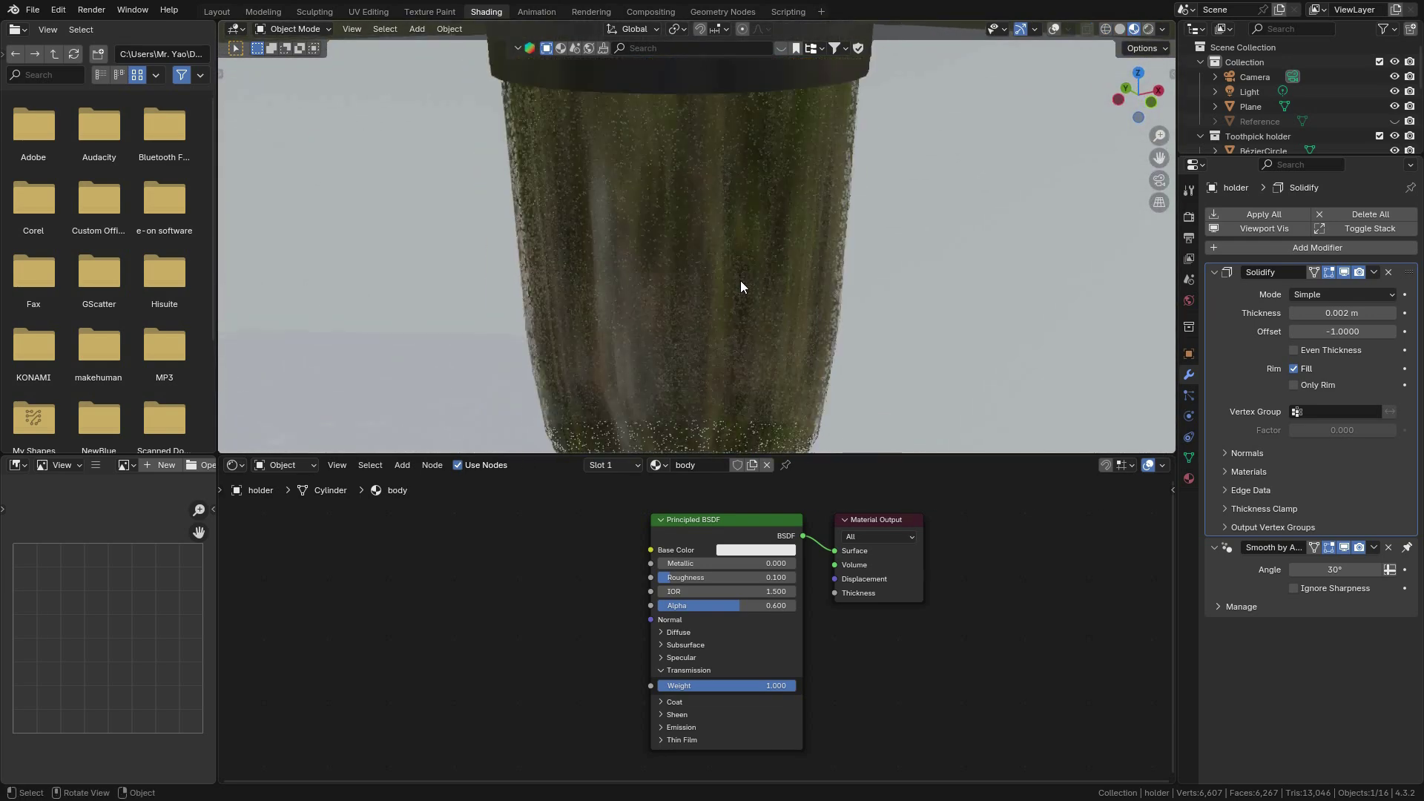
{"action": "left_click", "coordinate": [1055, 29]}
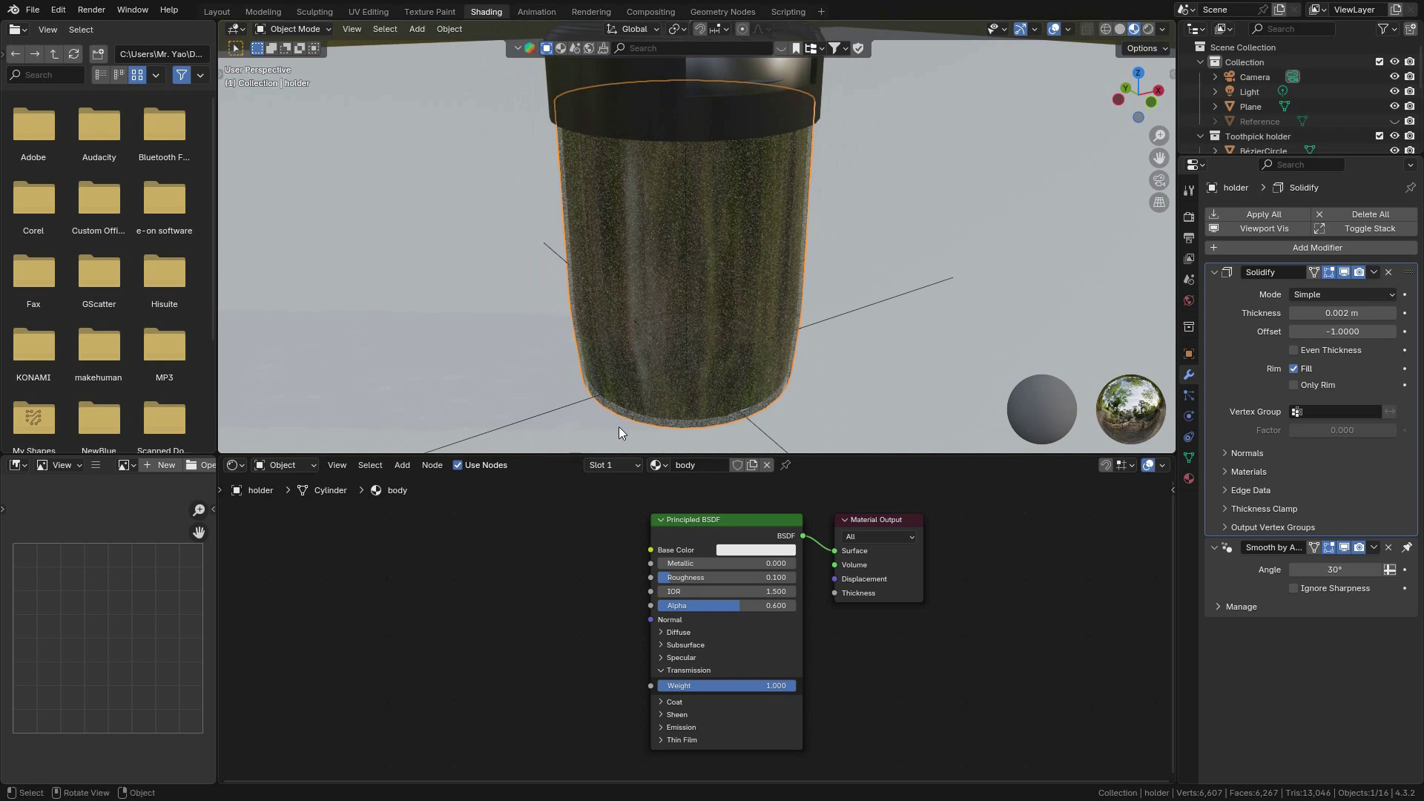
Add an Image Texture node to the body material and place it ahead of the Principled BSDF node.
{"action": "scroll", "coordinate": [500, 555], "scroll_direction": "up", "scroll_amount": 1}
{"action": "middle_click_drag", "start_coordinate": [500, 554], "coordinate": [571, 561]}
{"action": "scroll", "coordinate": [572, 560], "scroll_direction": "up", "scroll_amount": 1}
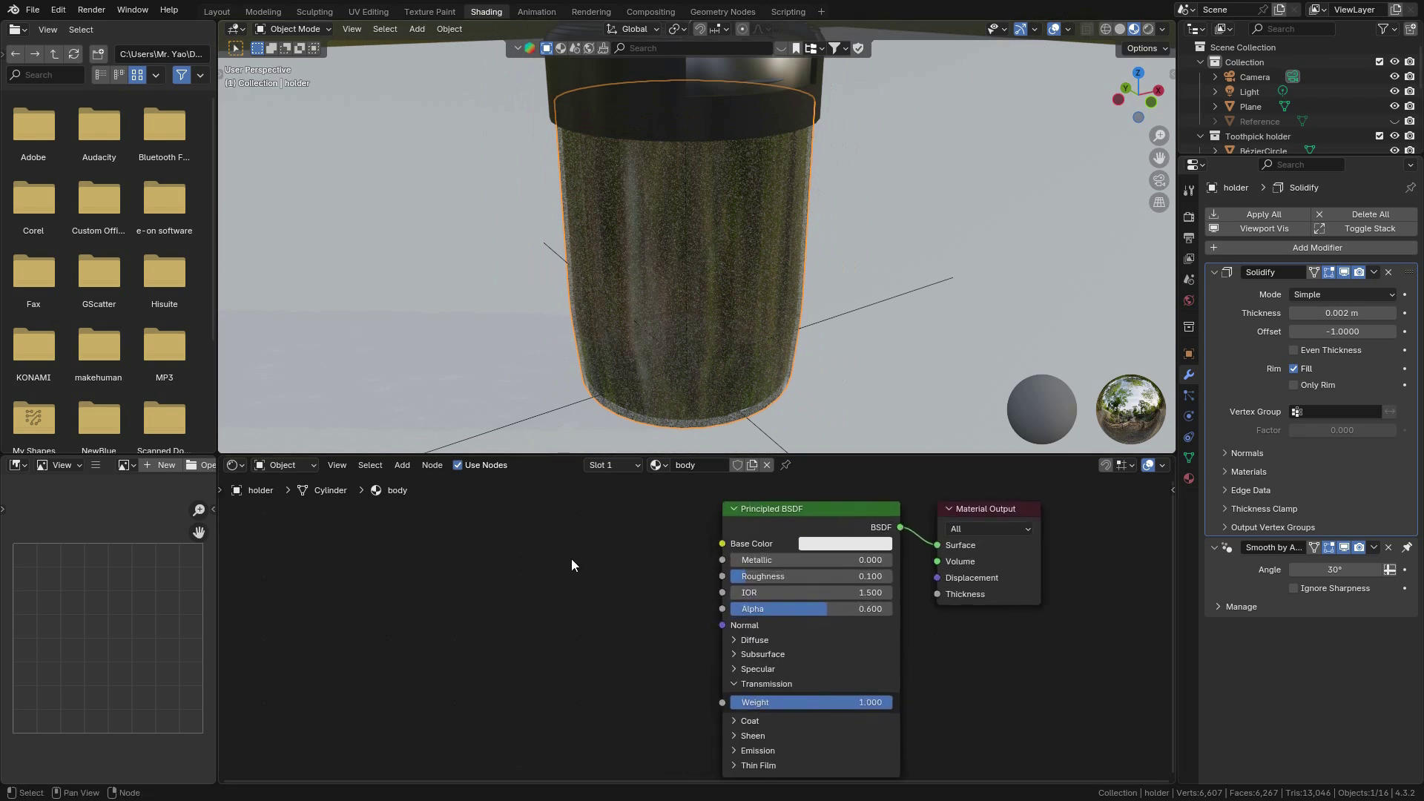
{"action": "scroll", "coordinate": [532, 576], "scroll_direction": "up", "scroll_amount": 1}
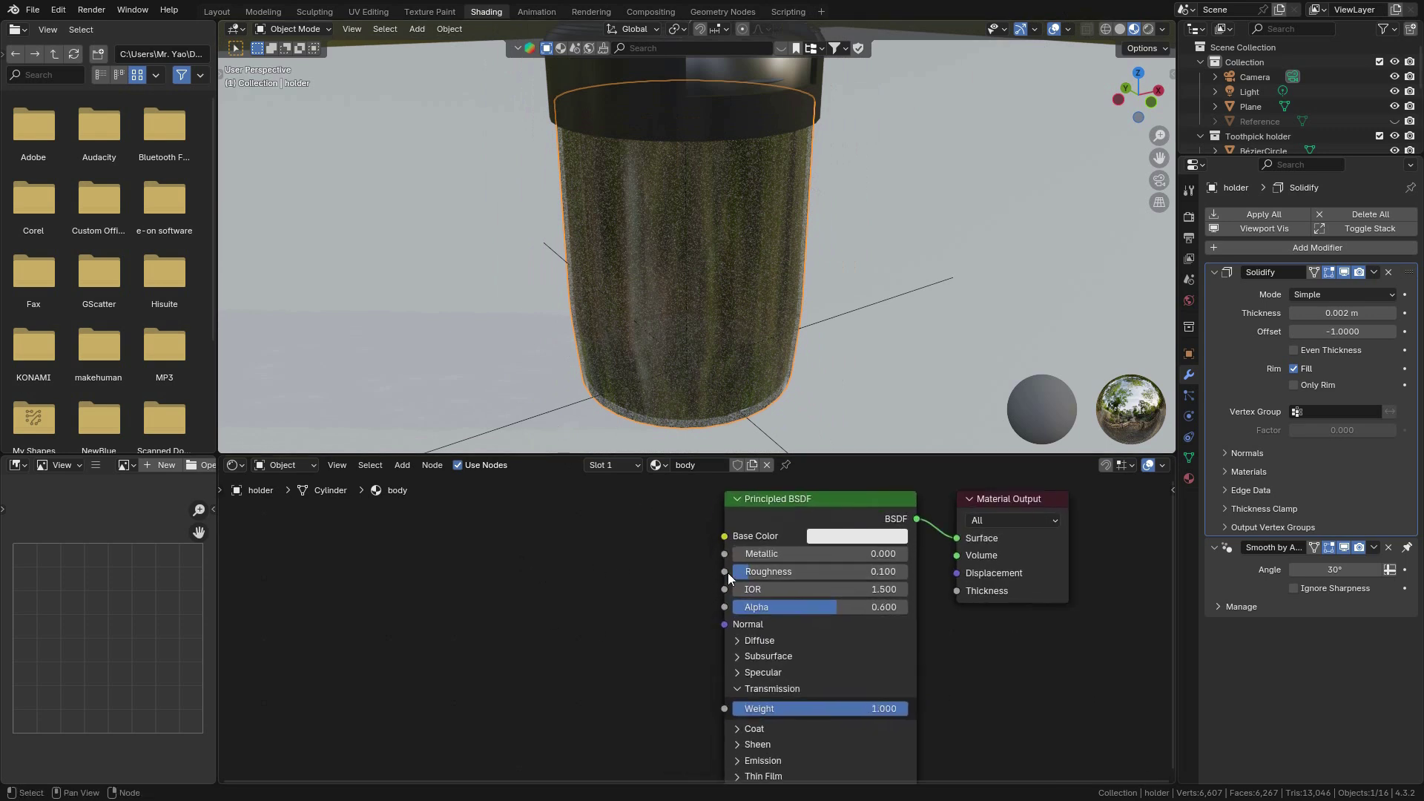
{"action": "key", "text": "shift+a"}
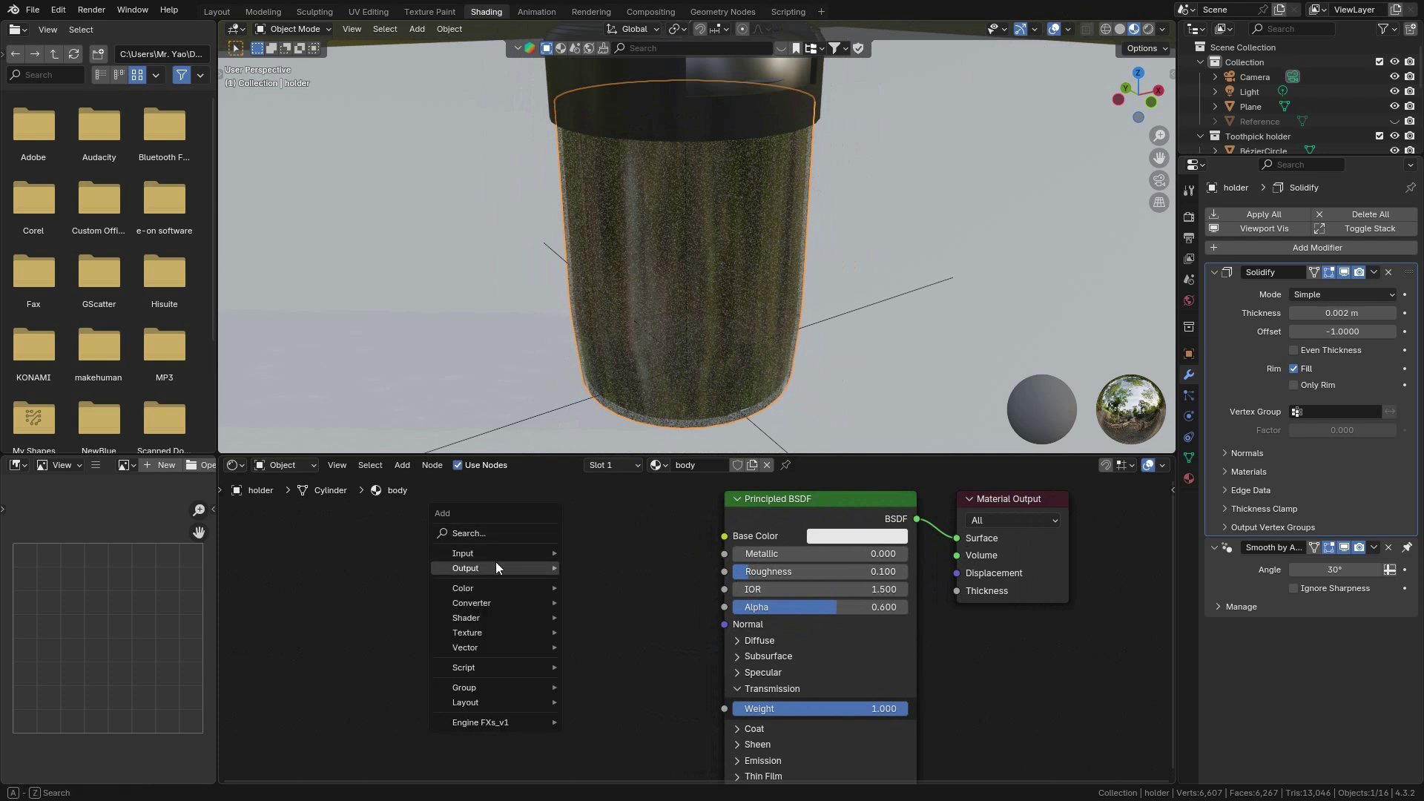
{"action": "mouse_move", "coordinate": [488, 566]}
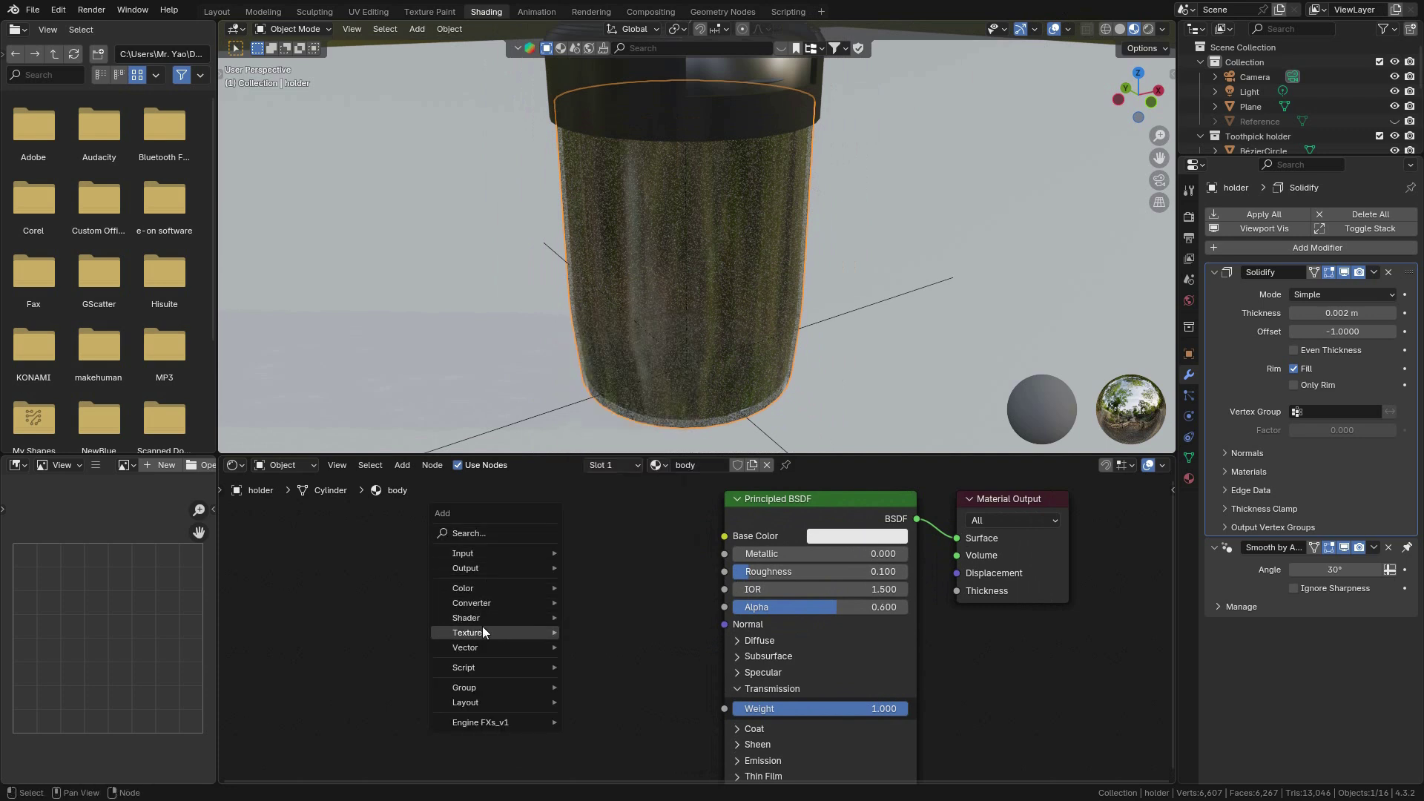
{"action": "mouse_move", "coordinate": [474, 632]}
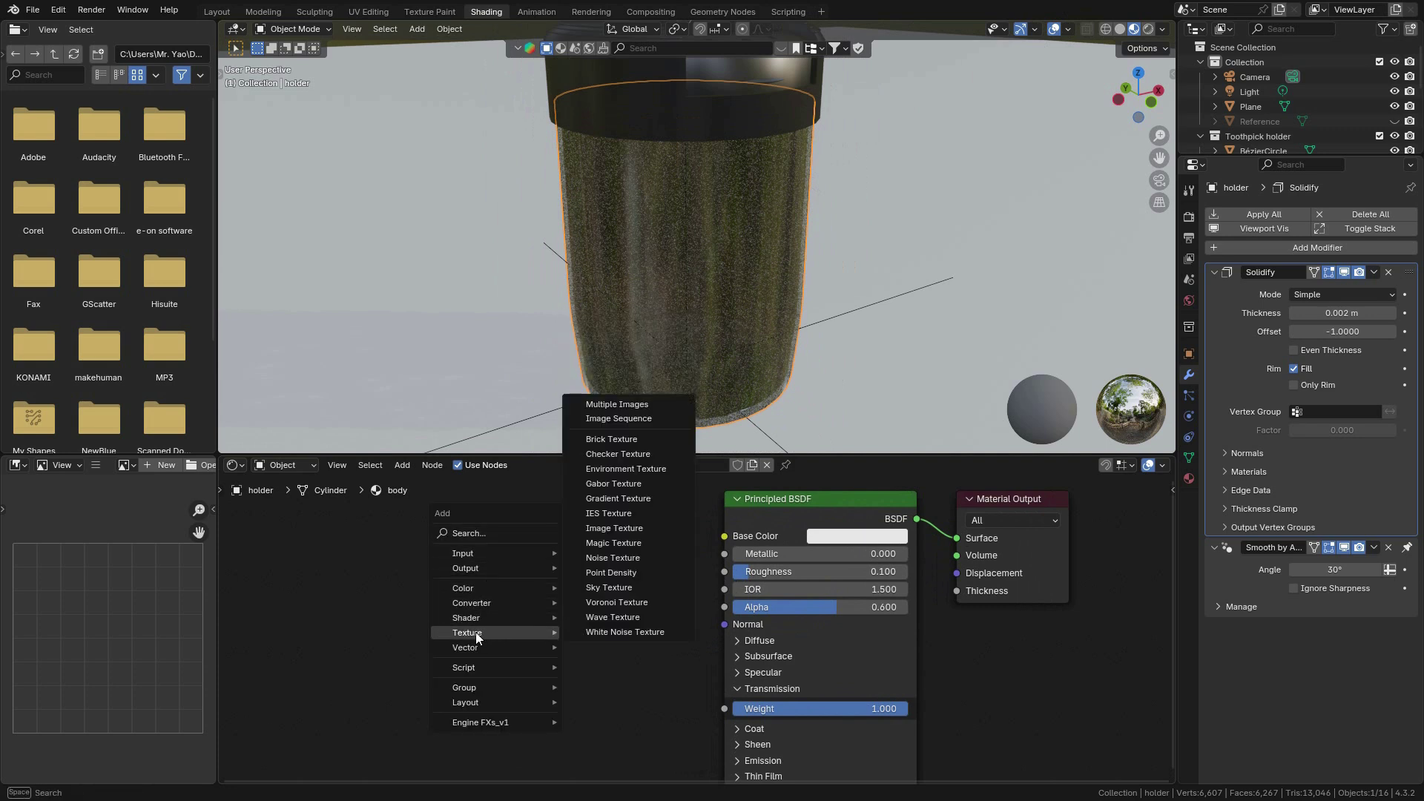
{"action": "left_click", "coordinate": [623, 527]}
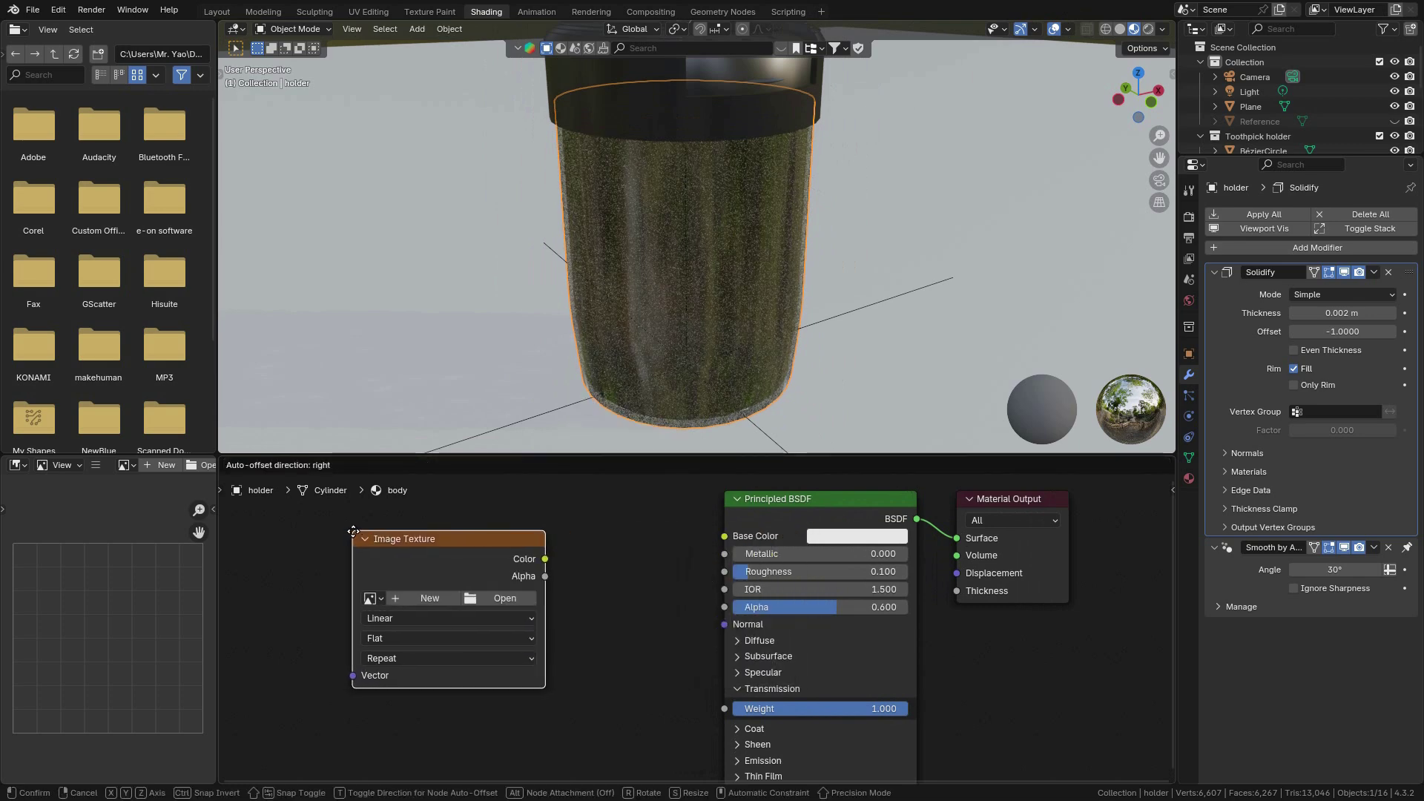
{"action": "left_click", "coordinate": [373, 532]}
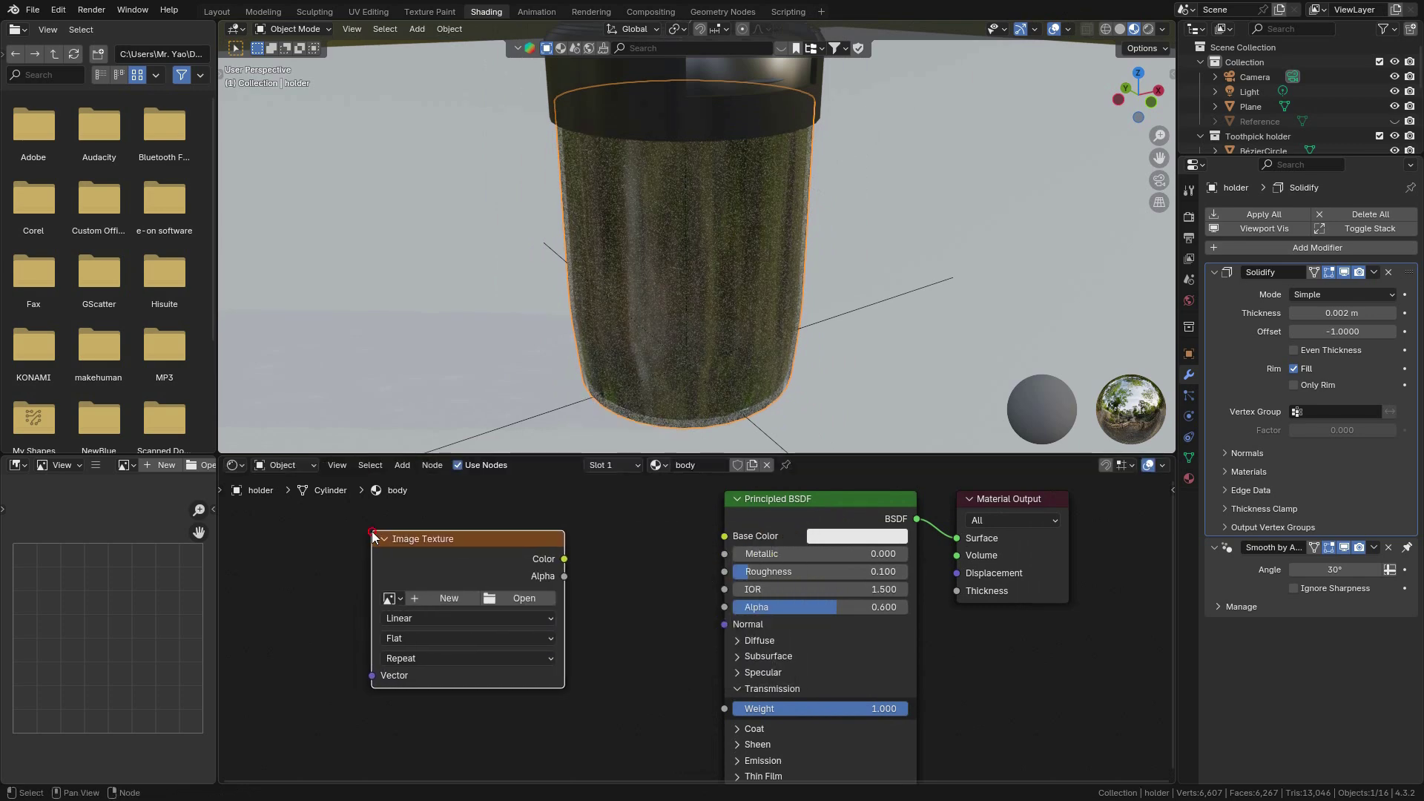
Load Fingerprints03_3K.png from the Surface Imperfections folder into the Image Texture node and move the node farther from the Principled BSDF.
{"action": "left_click", "coordinate": [524, 598]}
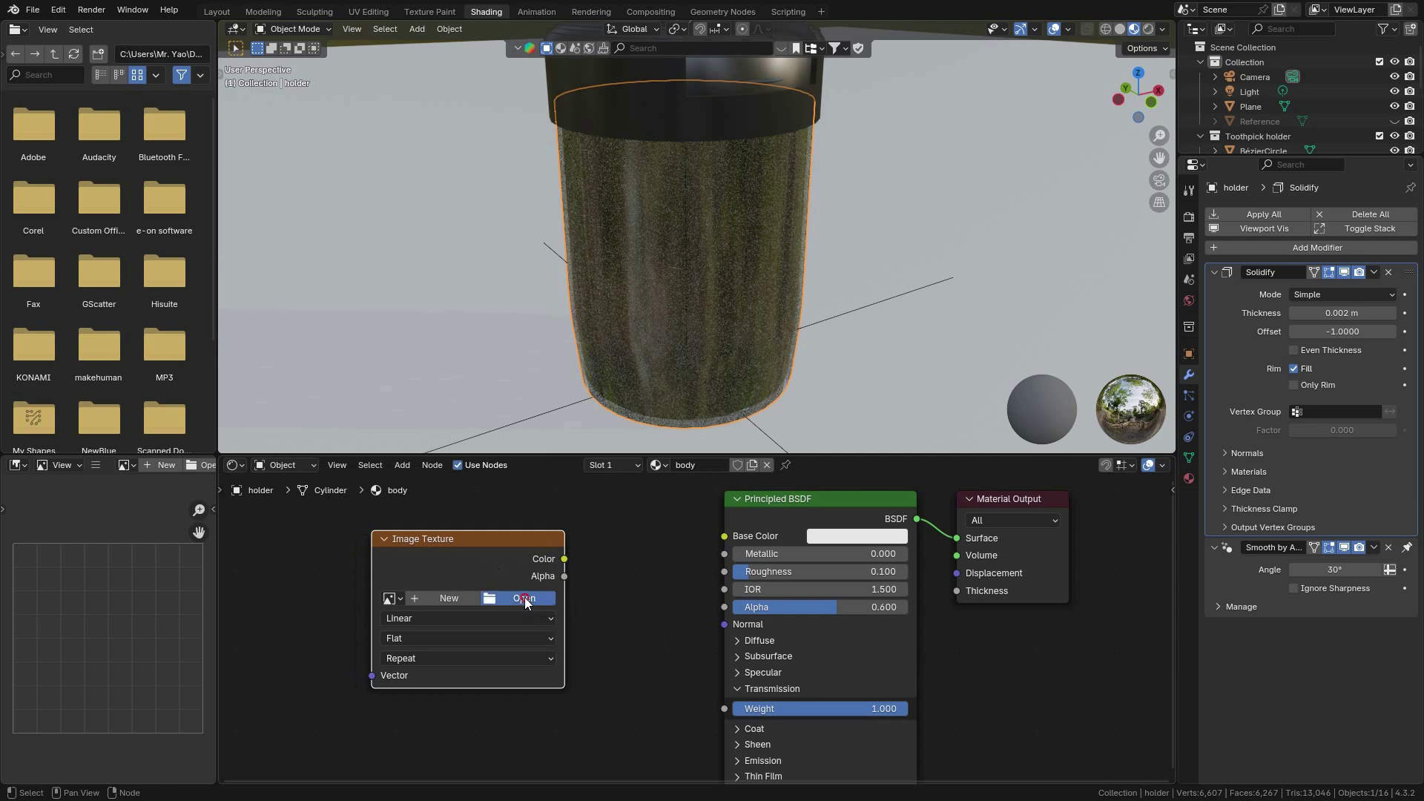
{"action": "left_click", "coordinate": [272, 269]}
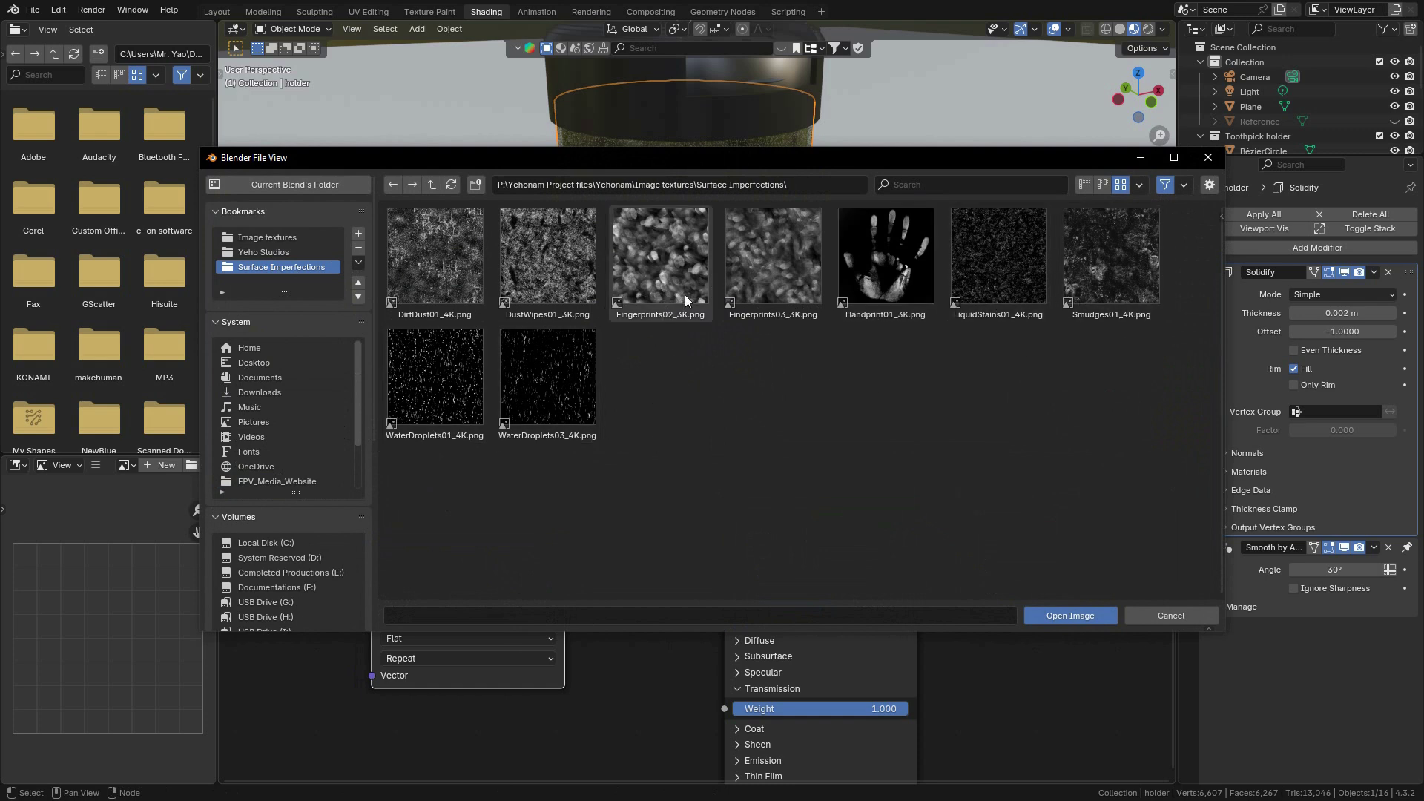
{"action": "left_click", "coordinate": [767, 300]}
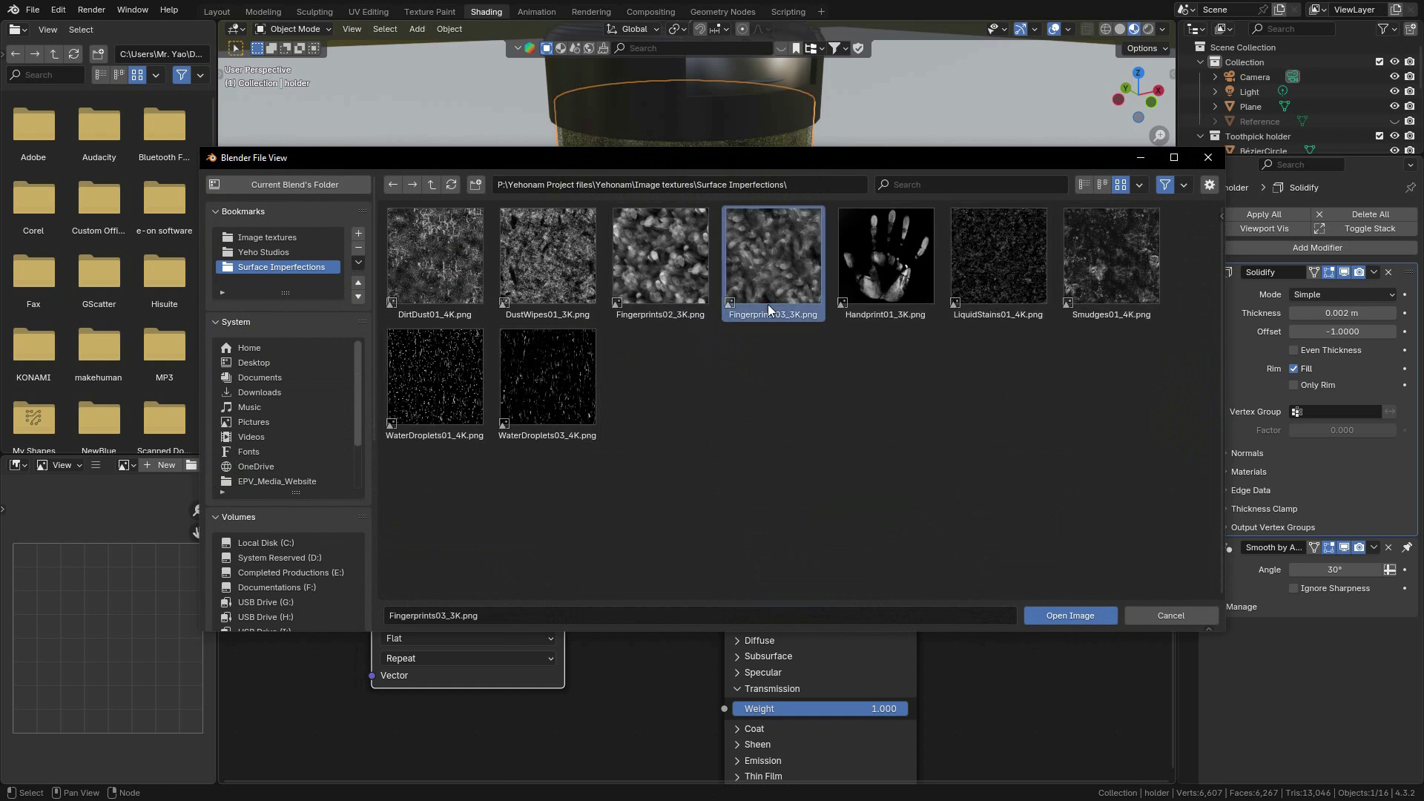
{"action": "left_click", "coordinate": [1096, 620]}
{"action": "left_click", "coordinate": [454, 559]}
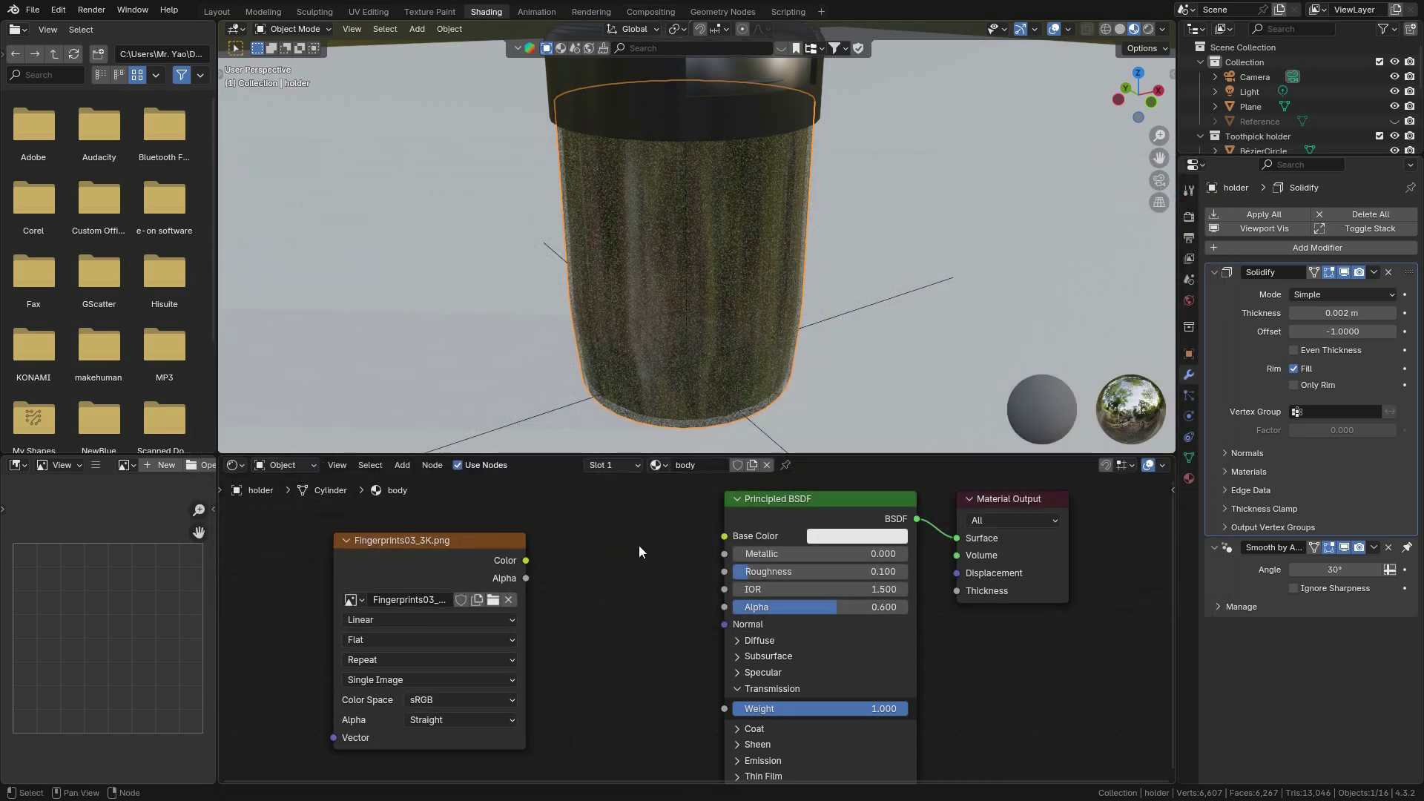
{"action": "mouse_move", "coordinate": [426, 558]}
{"action": "left_mouse_down"}
{"action": "mouse_move", "coordinate": [454, 540]}
{"action": "mouse_move", "coordinate": [414, 560]}
{"action": "left_mouse_up"}
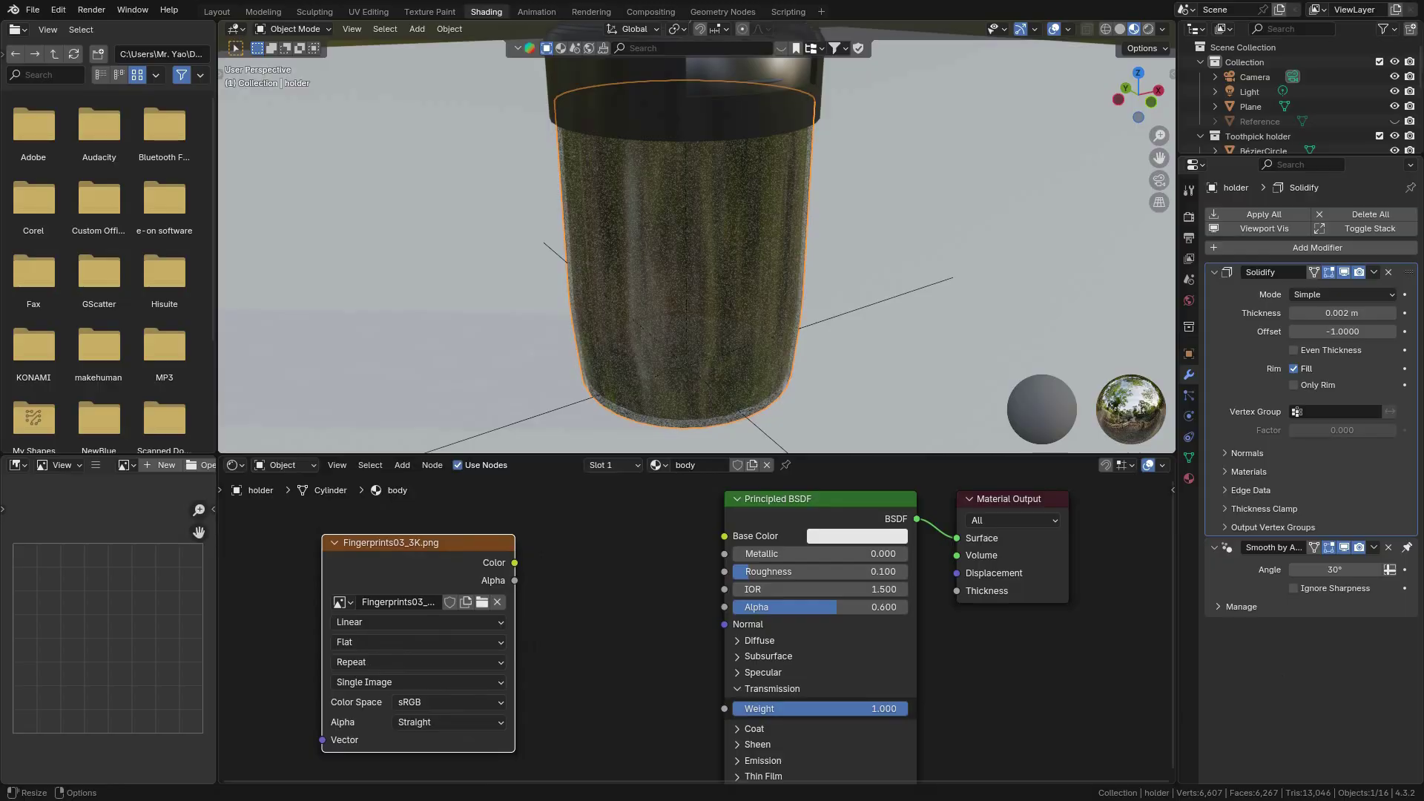
Switch to the browser at cgbookcase.com, browse its textures and filter them by the Surface Imperfections category.
{"action": "left_click_drag", "start_coordinate": [1423, 173], "coordinate": [564, 3]}
{"action": "scroll", "coordinate": [749, 604], "scroll_direction": "down", "scroll_amount": 3}
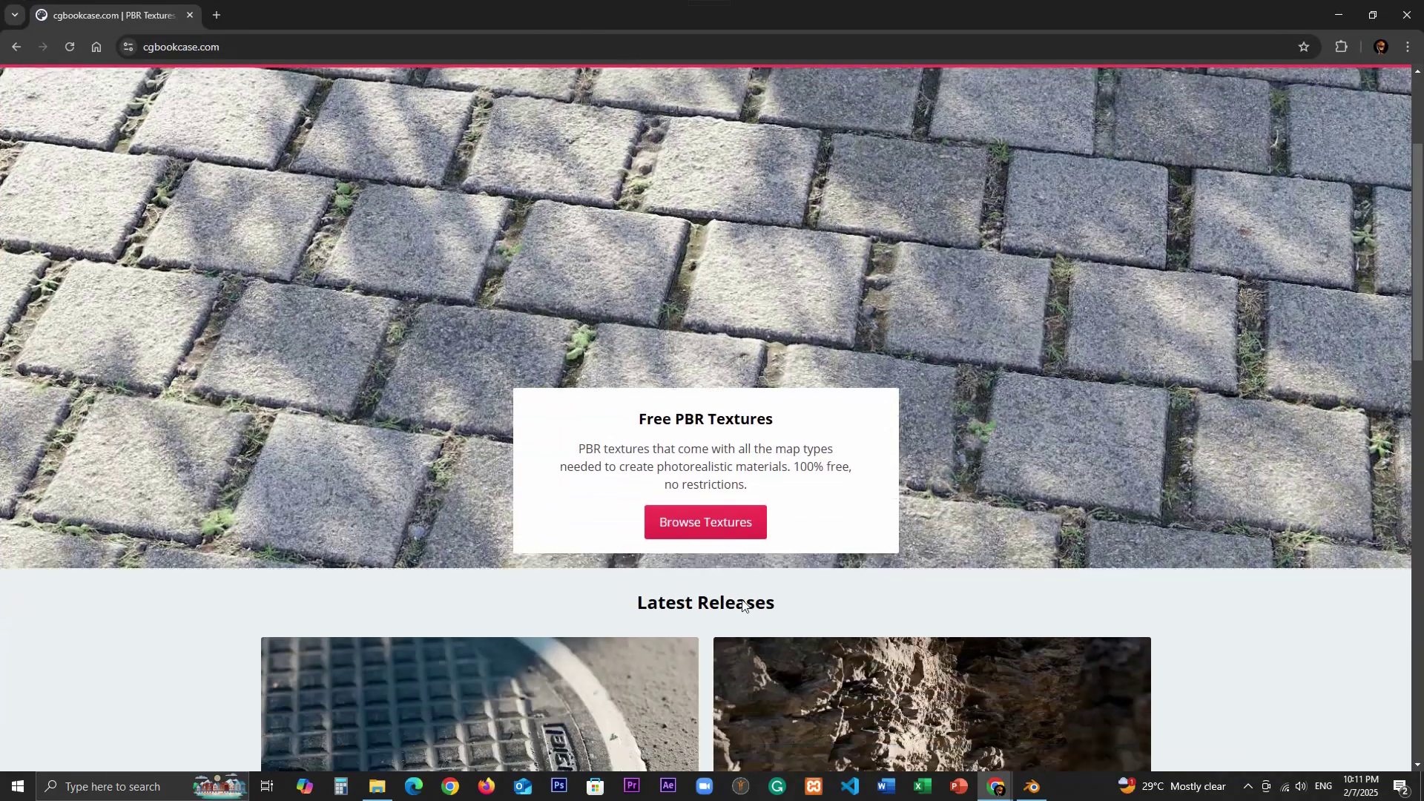
{"action": "left_click", "coordinate": [705, 429]}
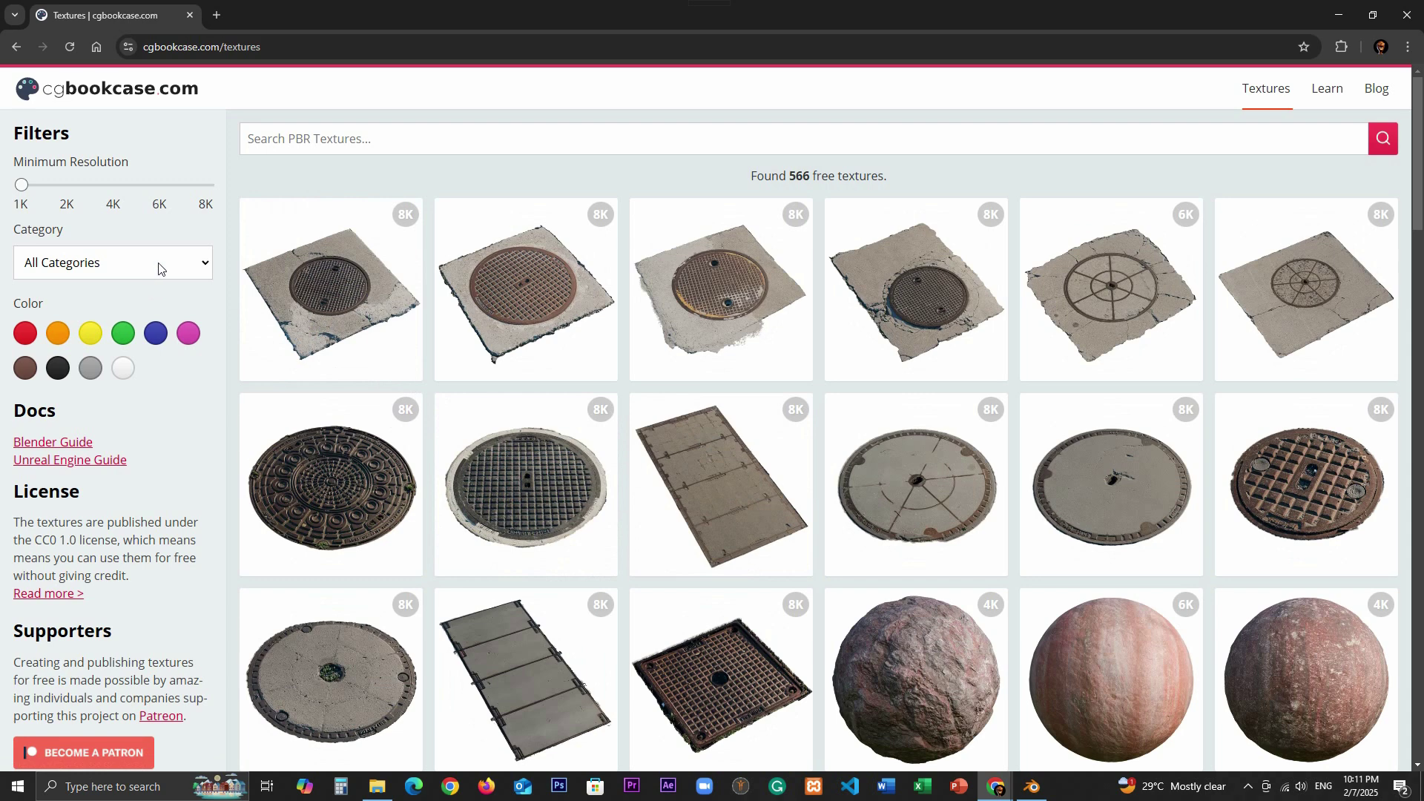
{"action": "left_click", "coordinate": [122, 266]}
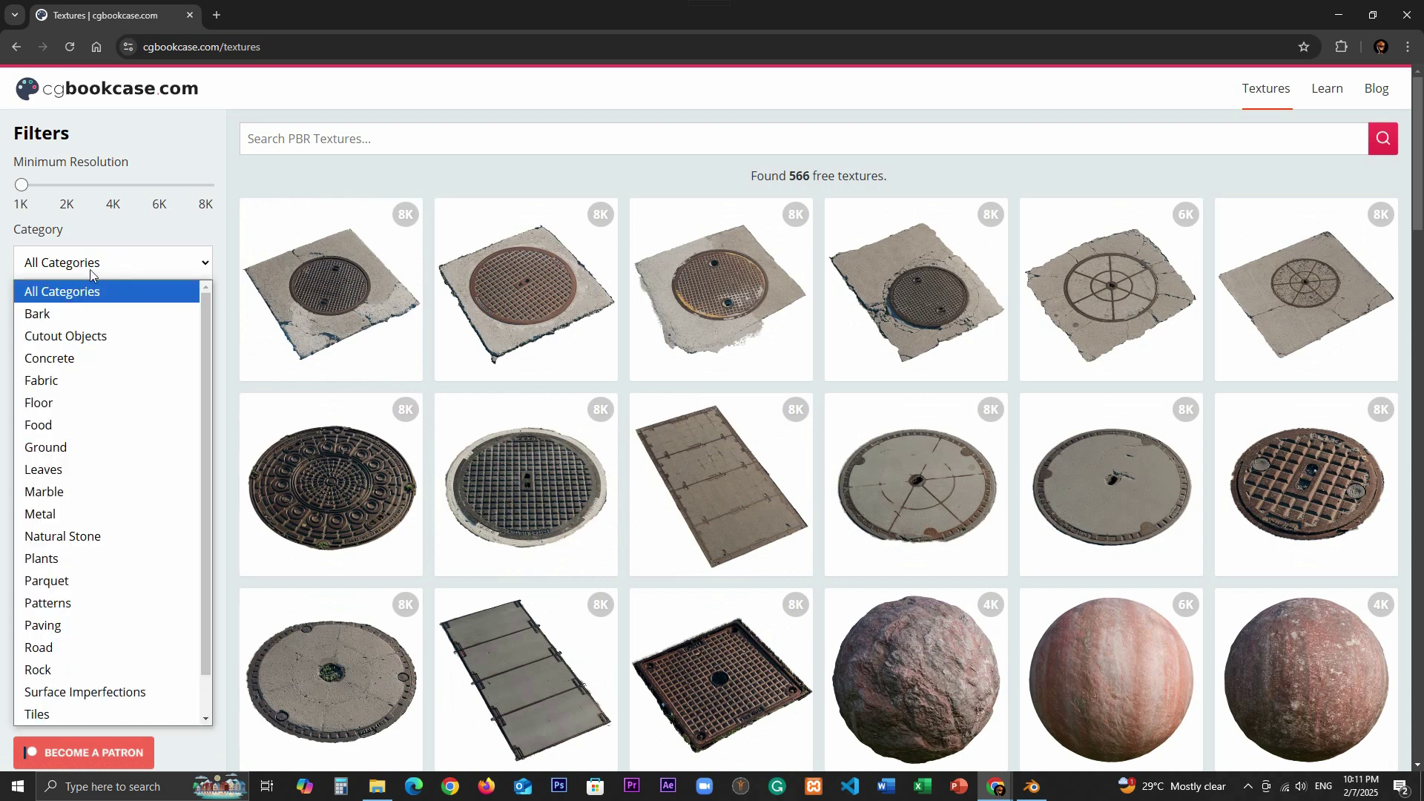
{"action": "left_click", "coordinate": [110, 693]}
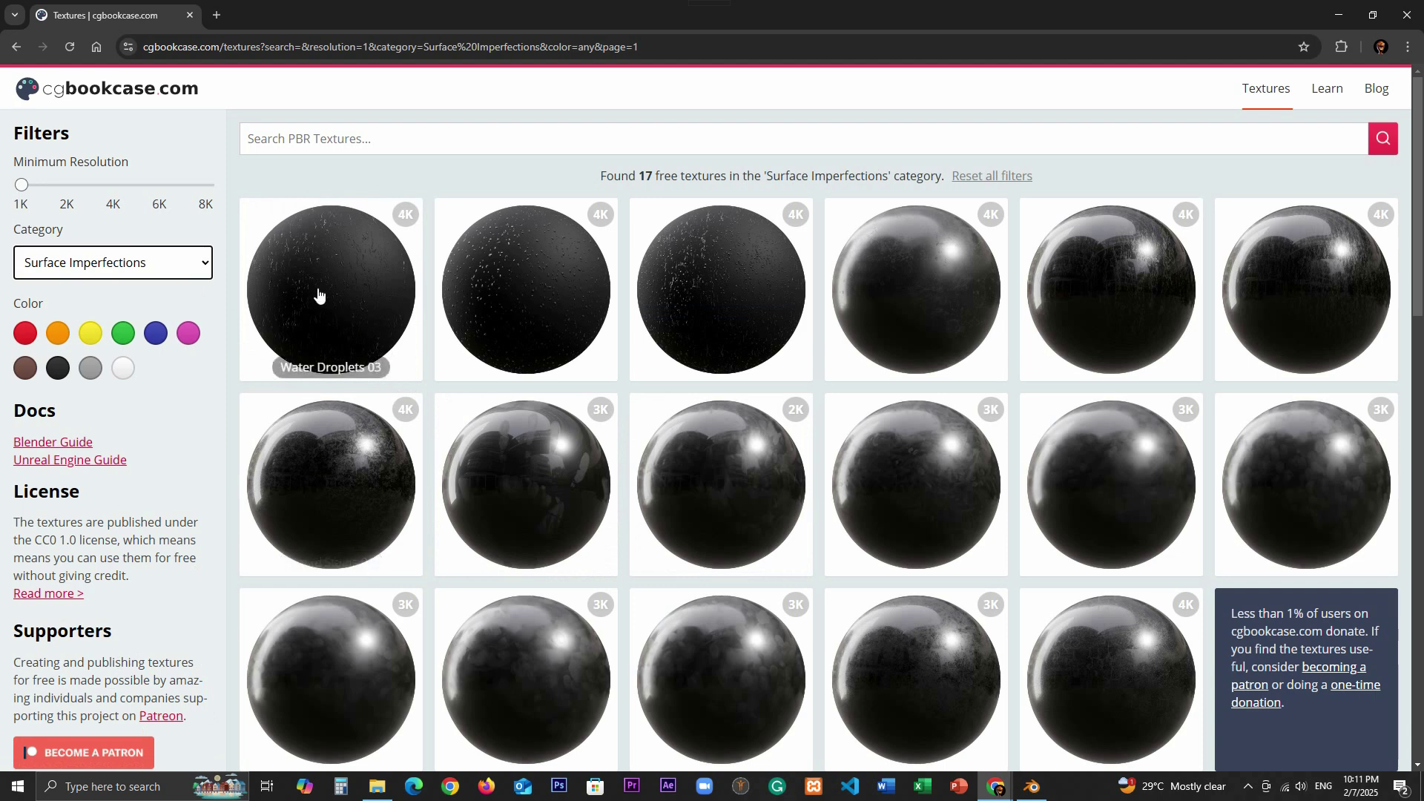
{"action": "scroll", "coordinate": [1305, 296], "scroll_direction": "down", "scroll_amount": 4}
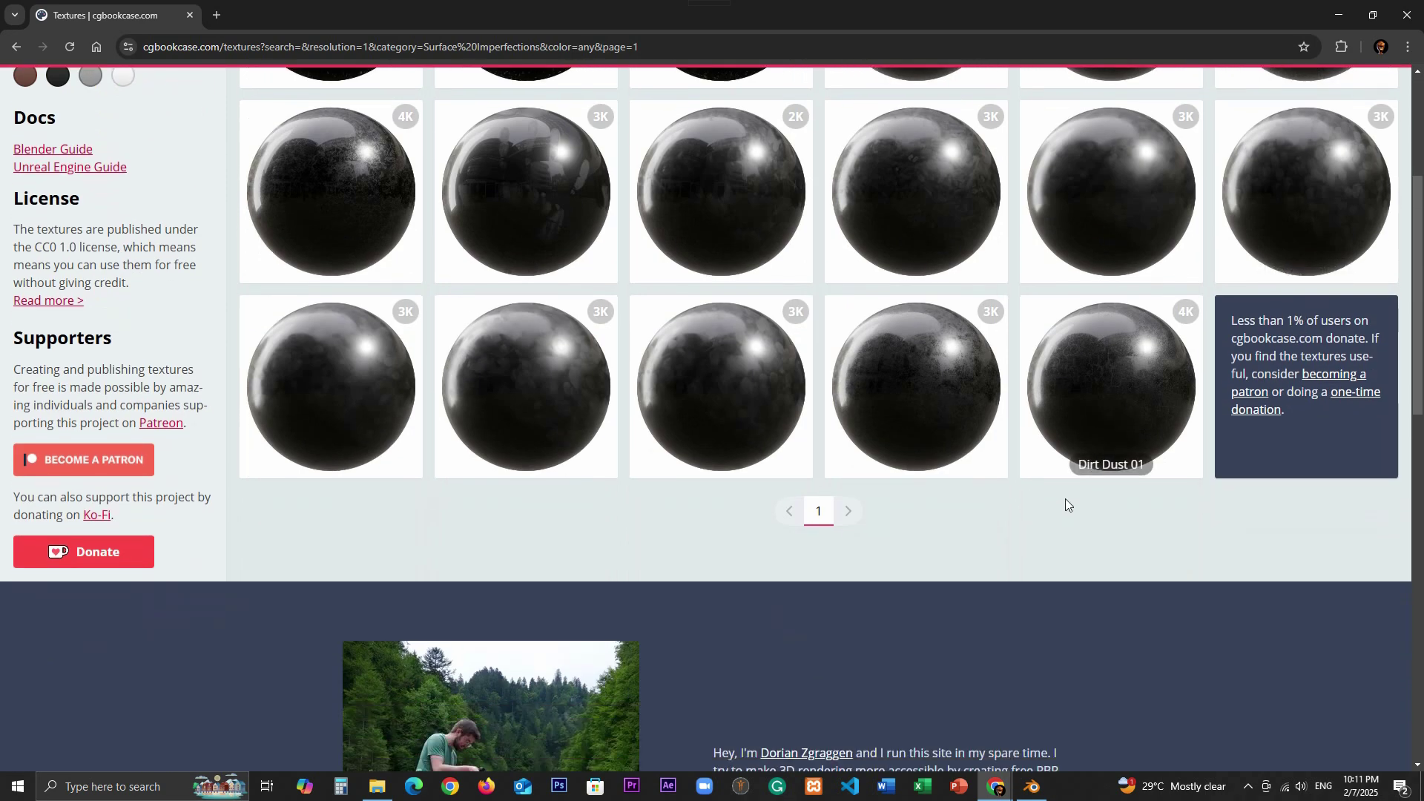
{"action": "scroll", "coordinate": [705, 499], "scroll_direction": "up", "scroll_amount": 4}
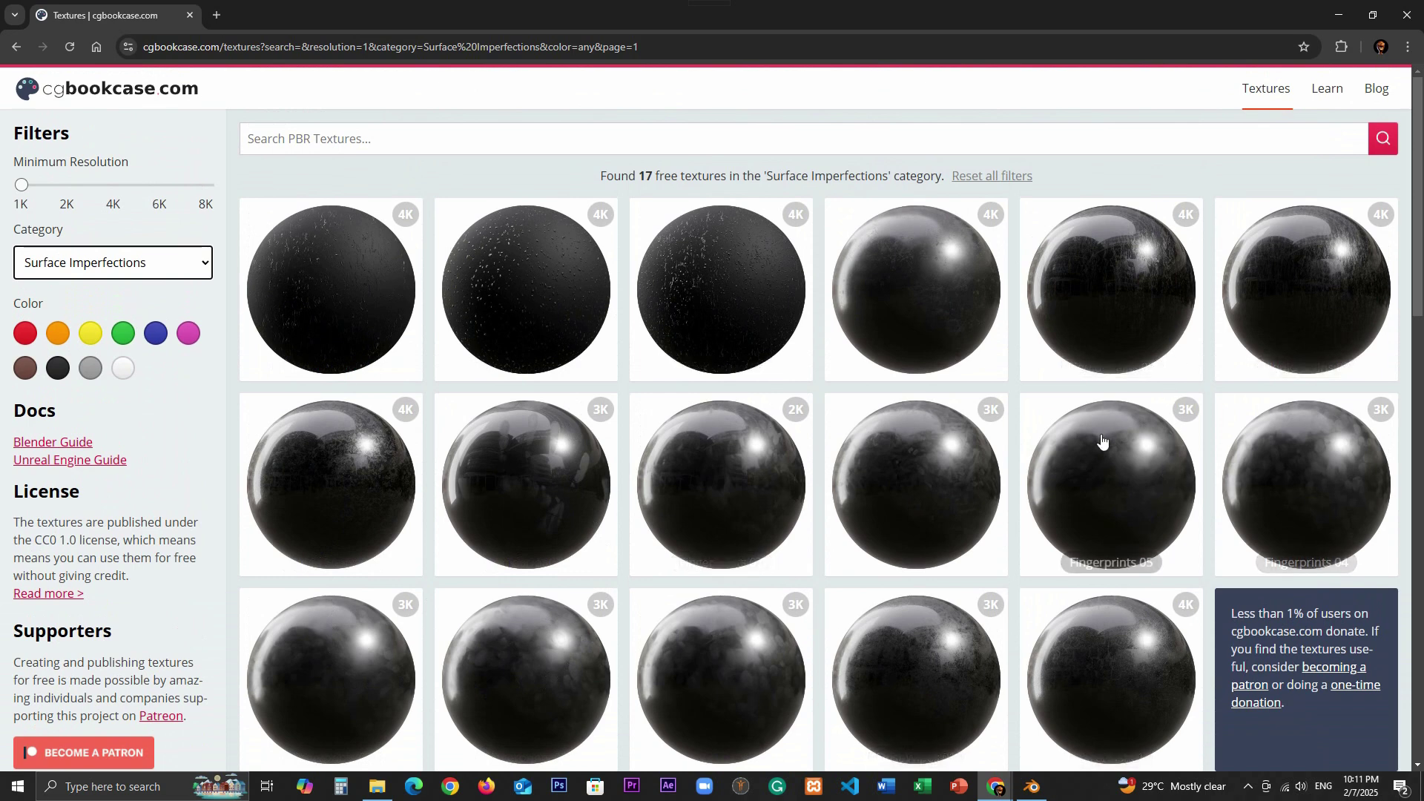
View the Handprint 01 texture page and return to browse the Surface Imperfections listing.
{"action": "left_click", "coordinate": [515, 506]}
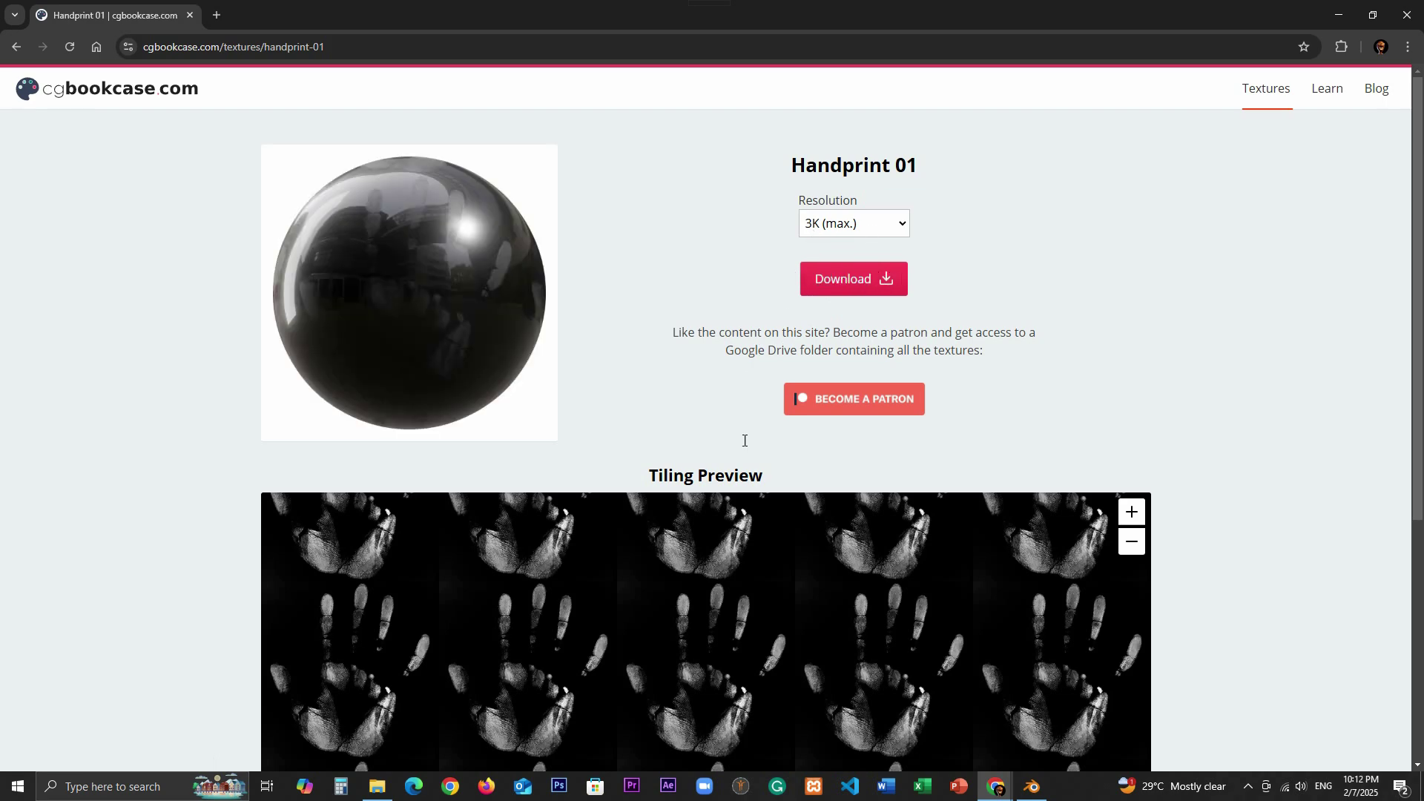
{"action": "scroll", "coordinate": [736, 491], "scroll_direction": "down", "scroll_amount": 4}
{"action": "scroll", "coordinate": [694, 506], "scroll_direction": "up", "scroll_amount": 4}
{"action": "left_click", "coordinate": [16, 47]}
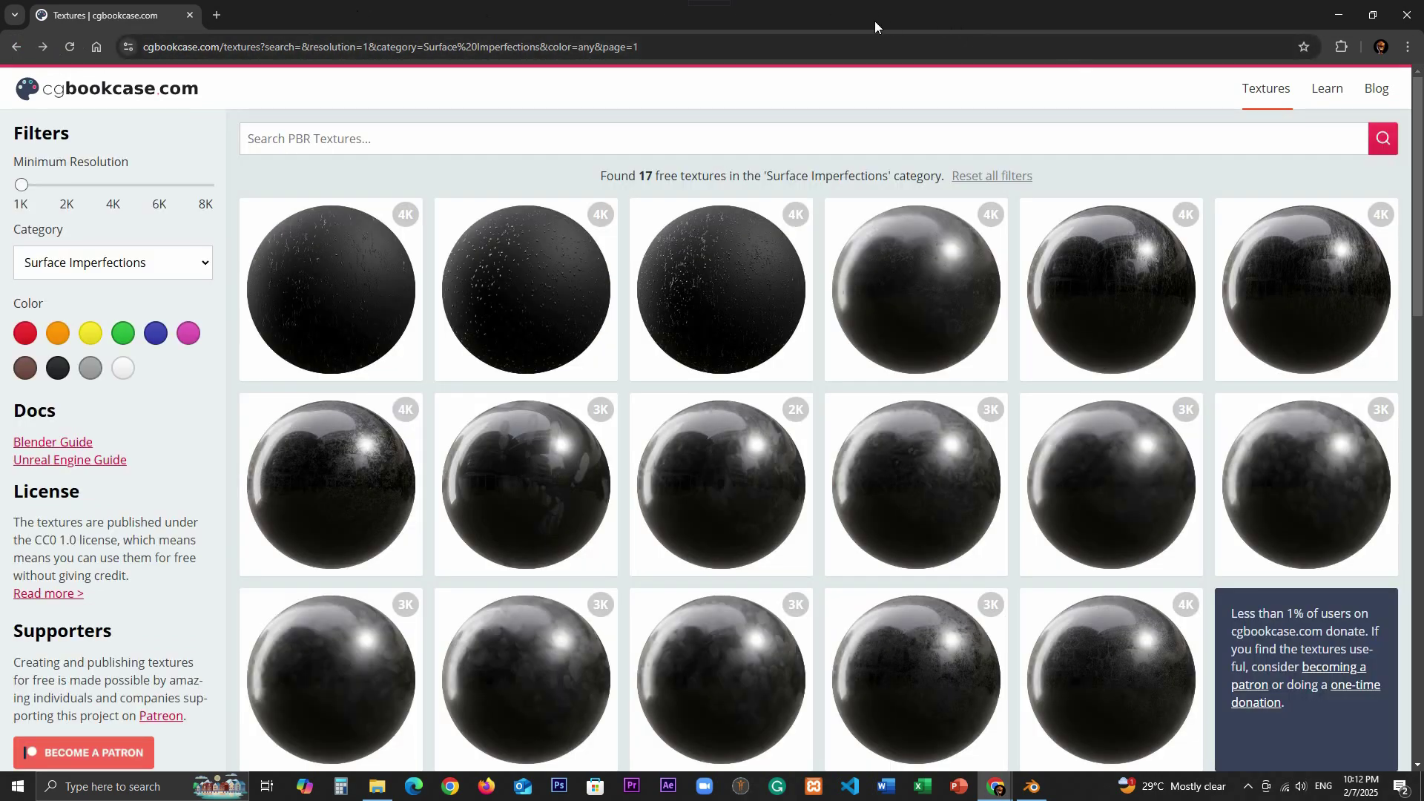
{"action": "scroll", "coordinate": [625, 460], "scroll_direction": "down", "scroll_amount": 8}
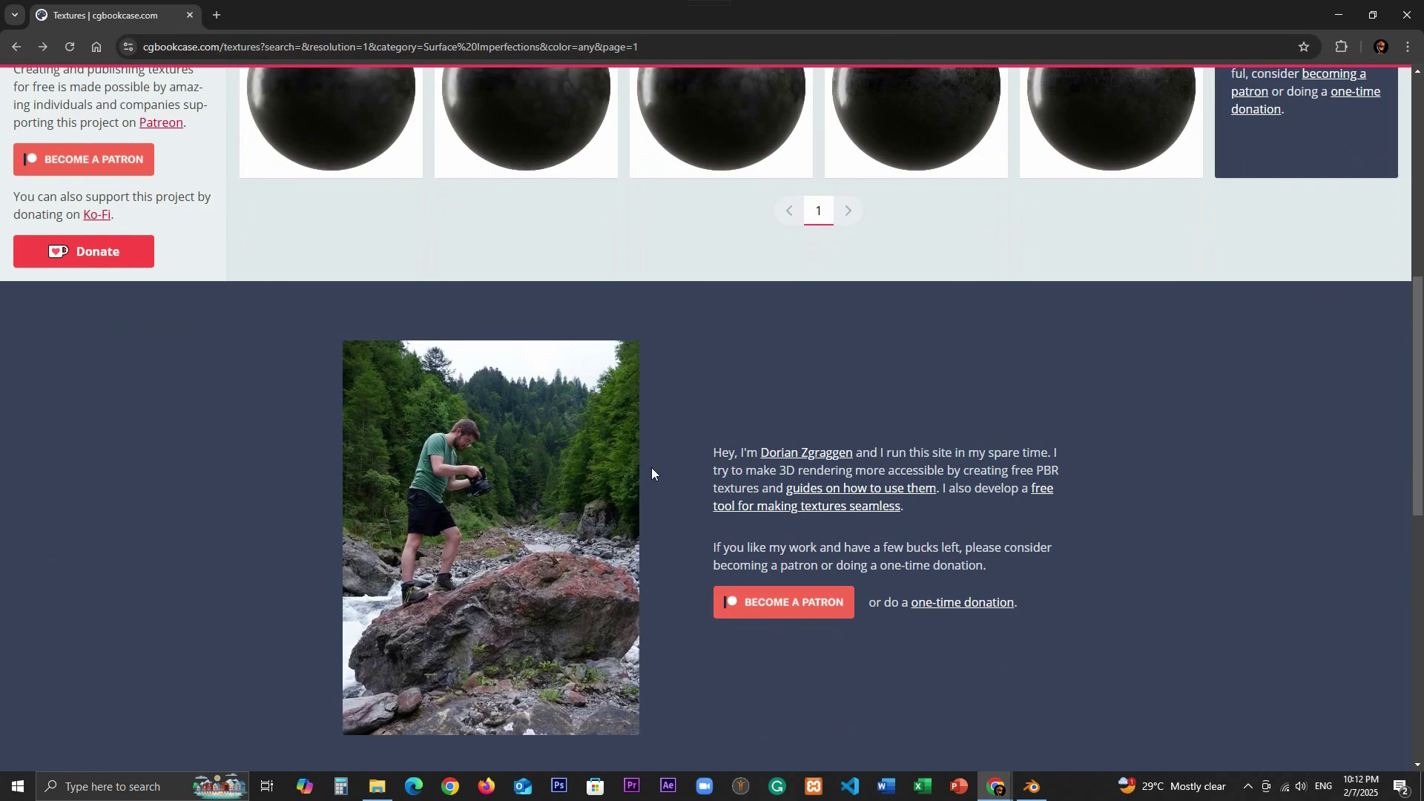
{"action": "scroll", "coordinate": [651, 467], "scroll_direction": "up", "scroll_amount": 6}
{"action": "scroll", "coordinate": [537, 474], "scroll_direction": "up", "scroll_amount": 1}
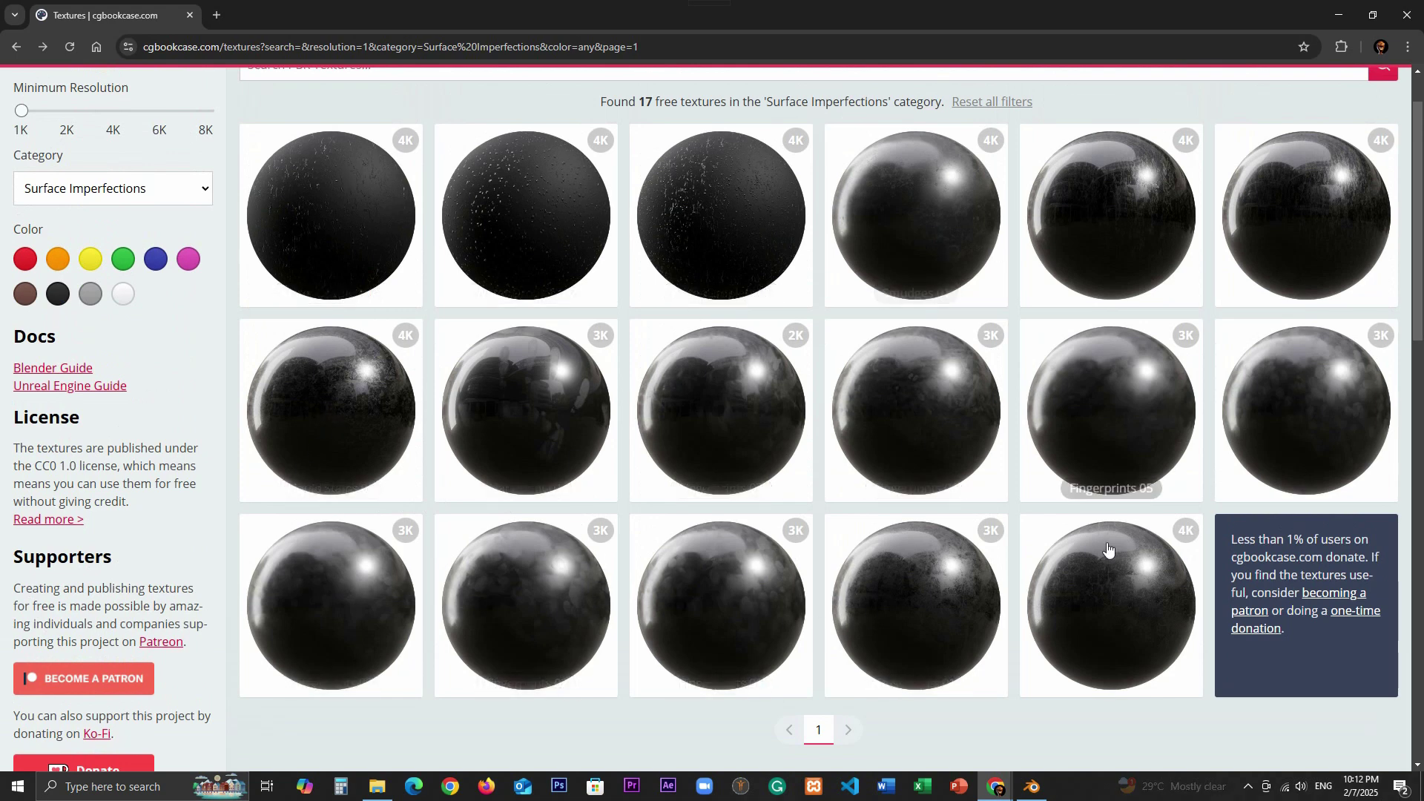
Switch back to Blender and connect the fingerprint texture's Color output to the Principled BSDF's Roughness input.
{"action": "left_click_drag", "start_coordinate": [1262, 14], "coordinate": [978, 191]}
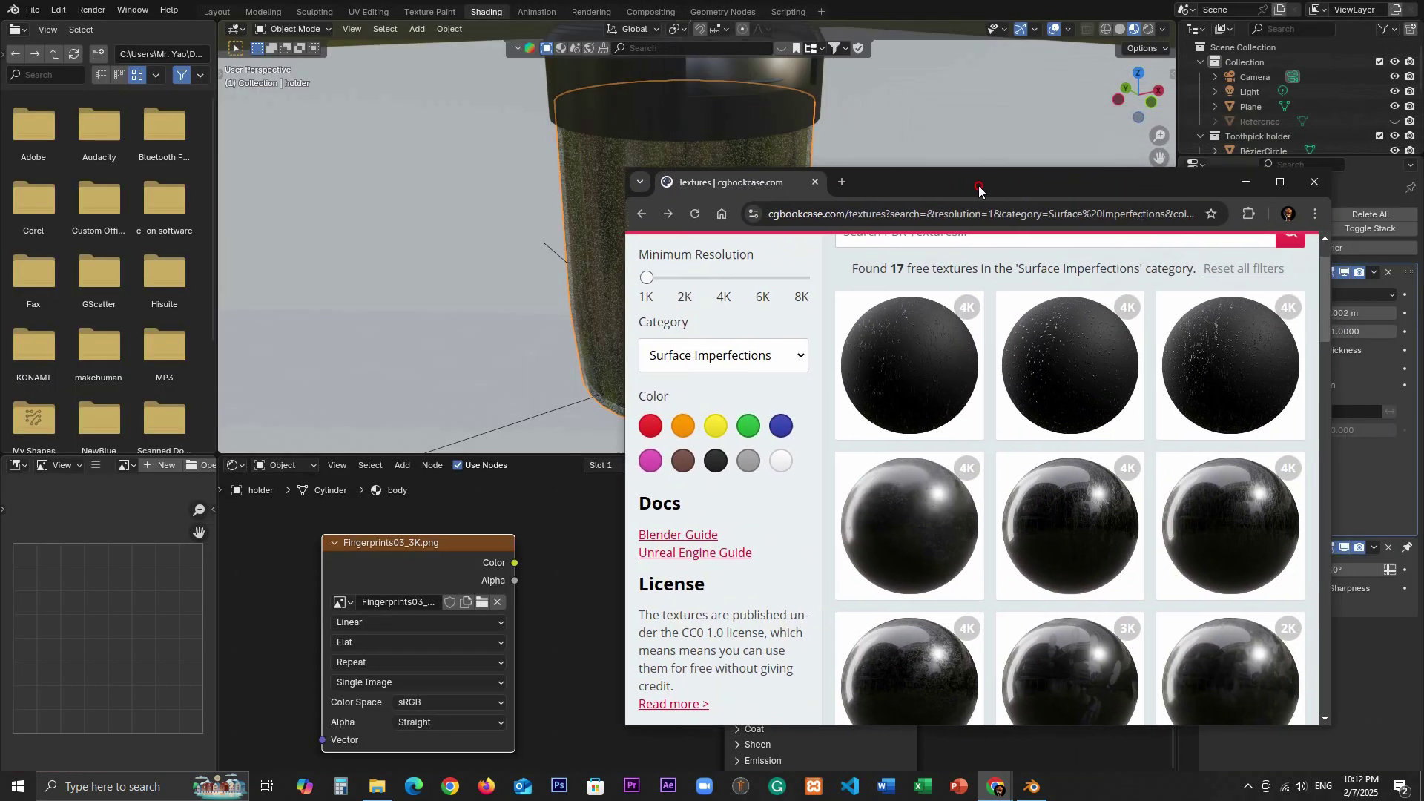
{"action": "left_click", "coordinate": [1240, 184]}
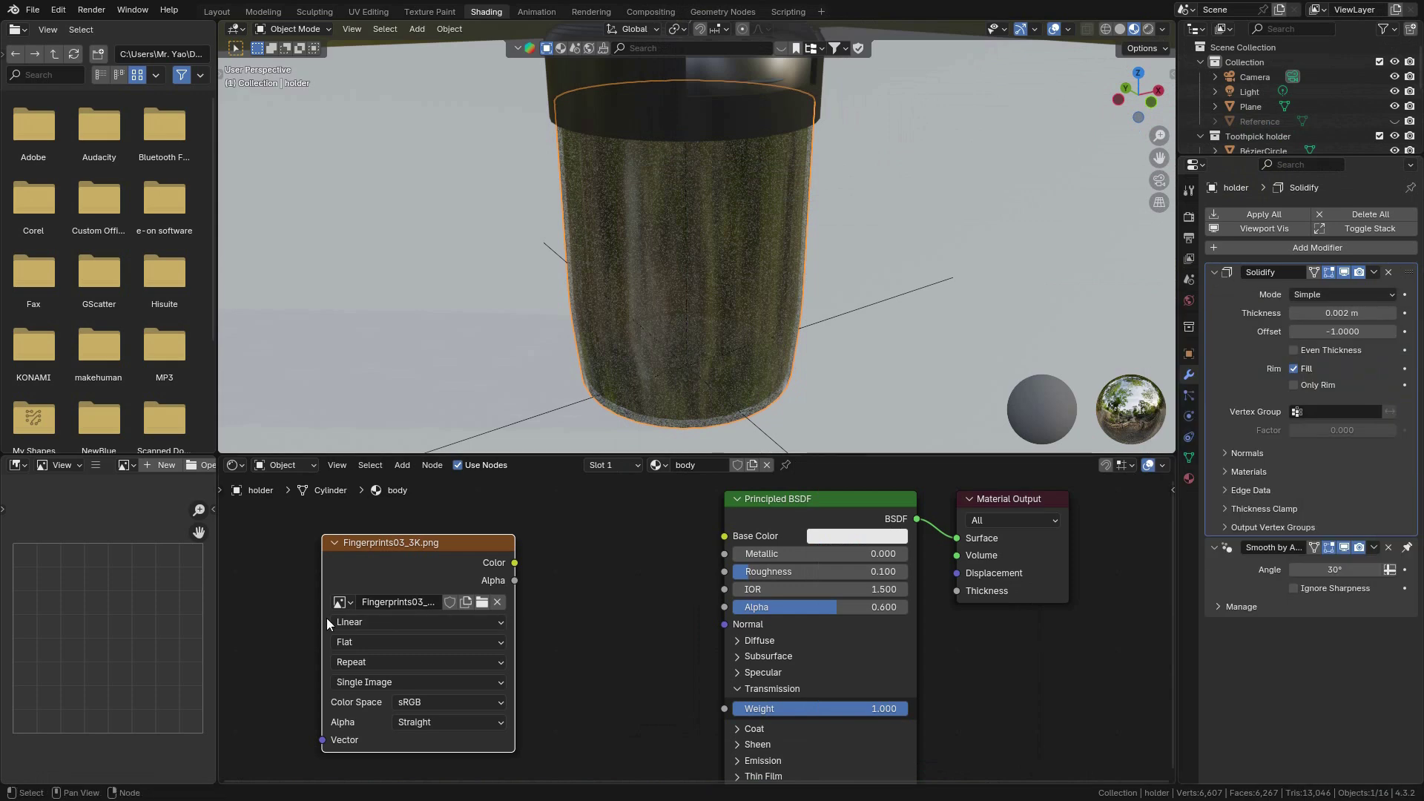
{"action": "scroll", "coordinate": [728, 318], "scroll_direction": "down", "scroll_amount": 4}
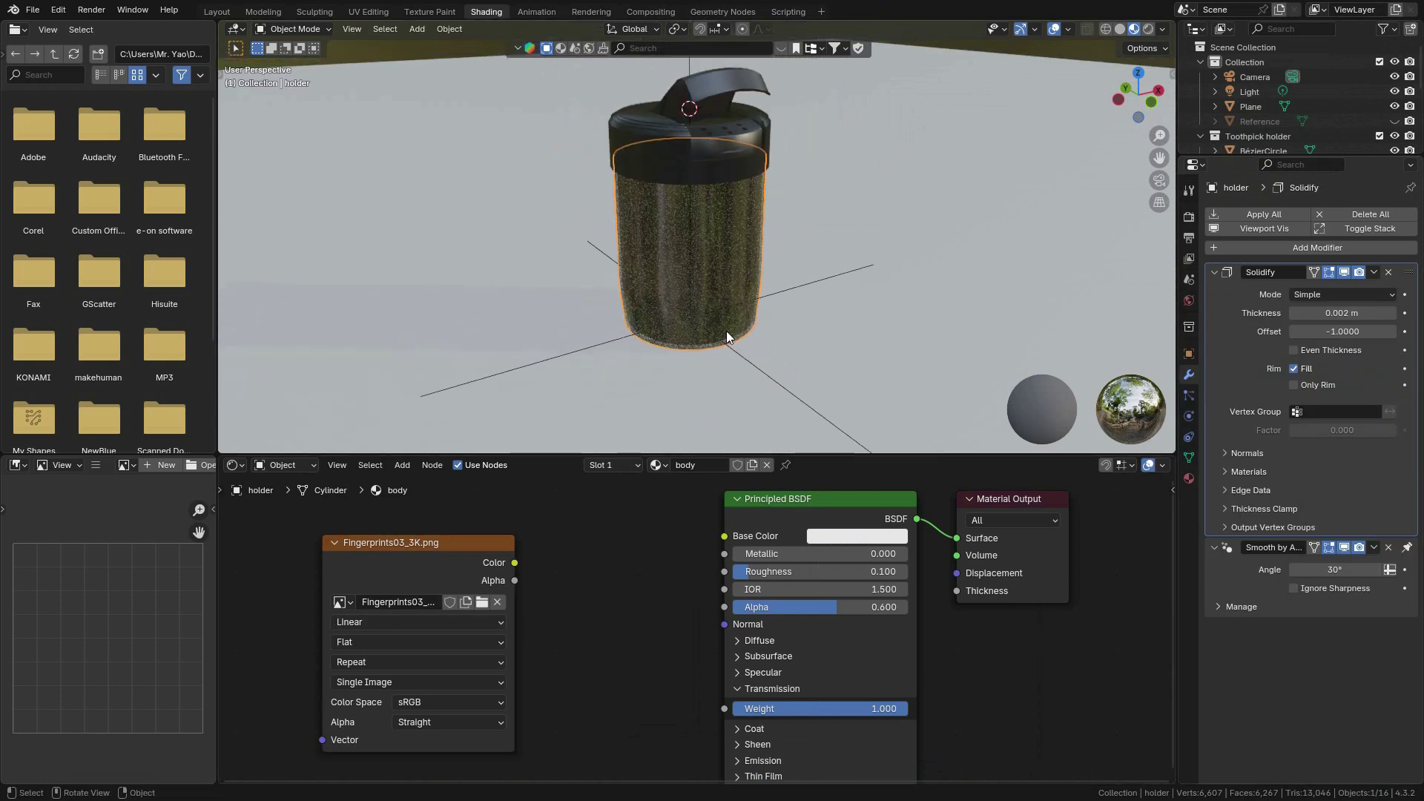
{"action": "scroll", "coordinate": [727, 331], "scroll_direction": "up", "scroll_amount": 4}
{"action": "scroll", "coordinate": [727, 331], "scroll_direction": "up", "scroll_amount": 3}
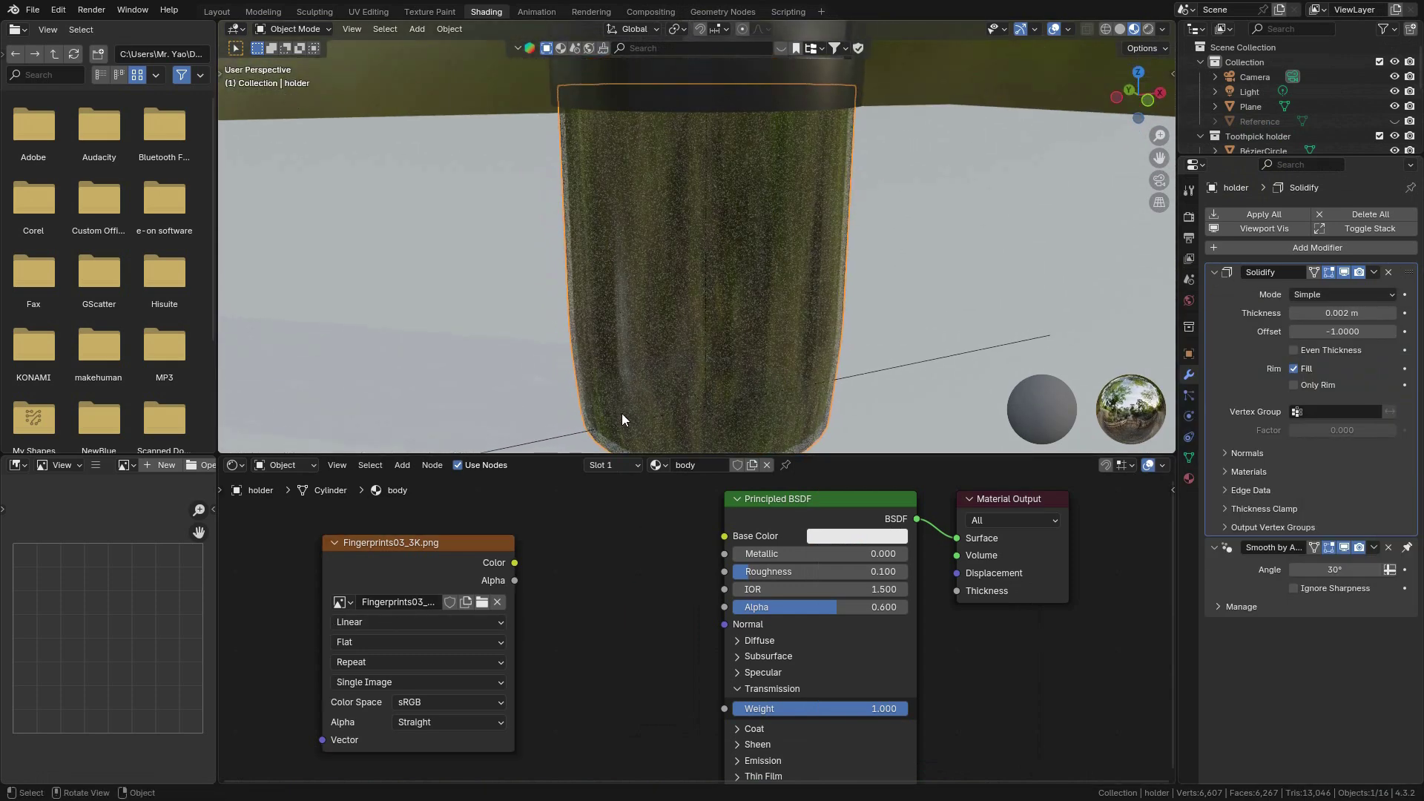
{"action": "left_click_drag", "start_coordinate": [515, 564], "coordinate": [725, 572]}
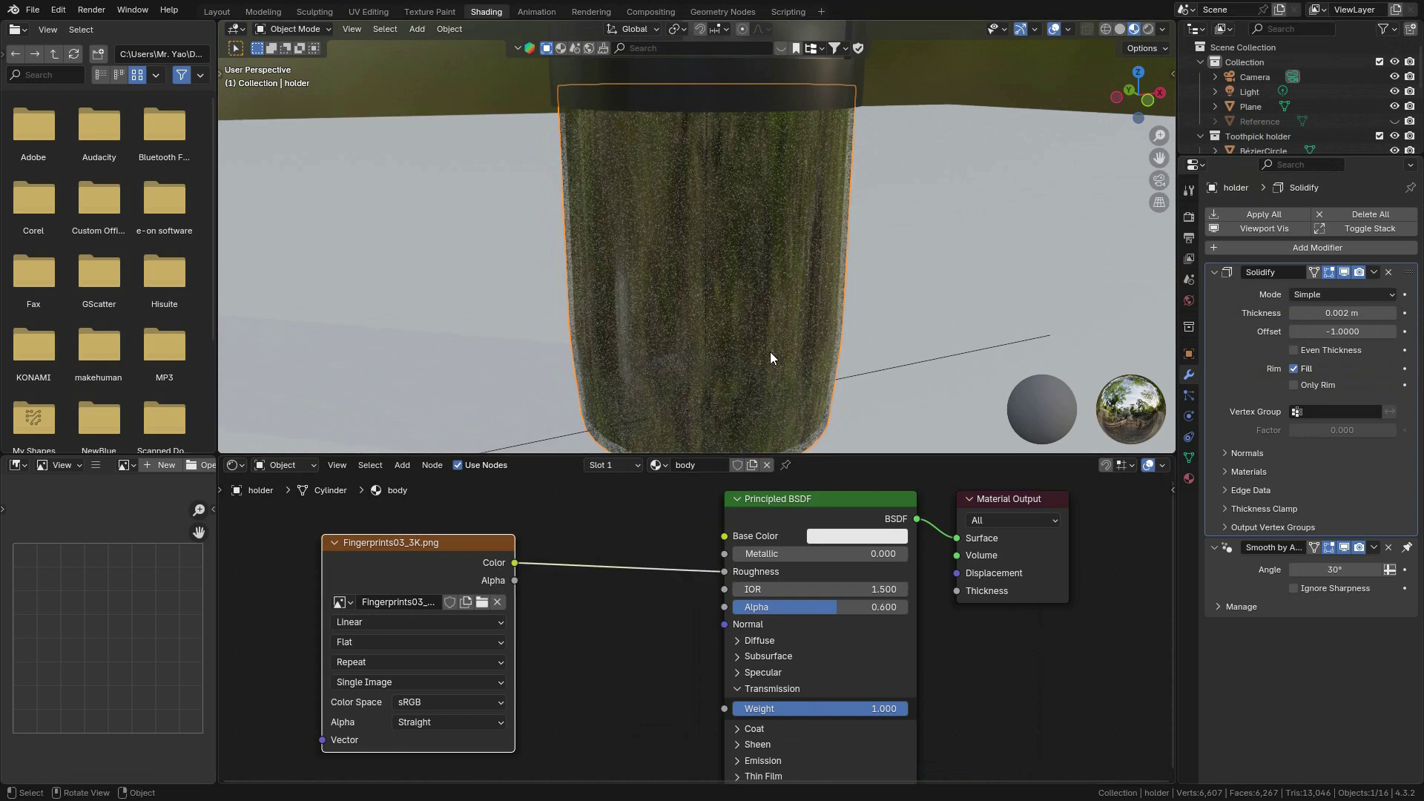
Examine the fingerprint roughness on the transparent body from several angles and distances, nudging the texture node slightly farther from the Principled BSDF.
{"action": "middle_click_drag", "start_coordinate": [789, 323], "coordinate": [798, 274]}
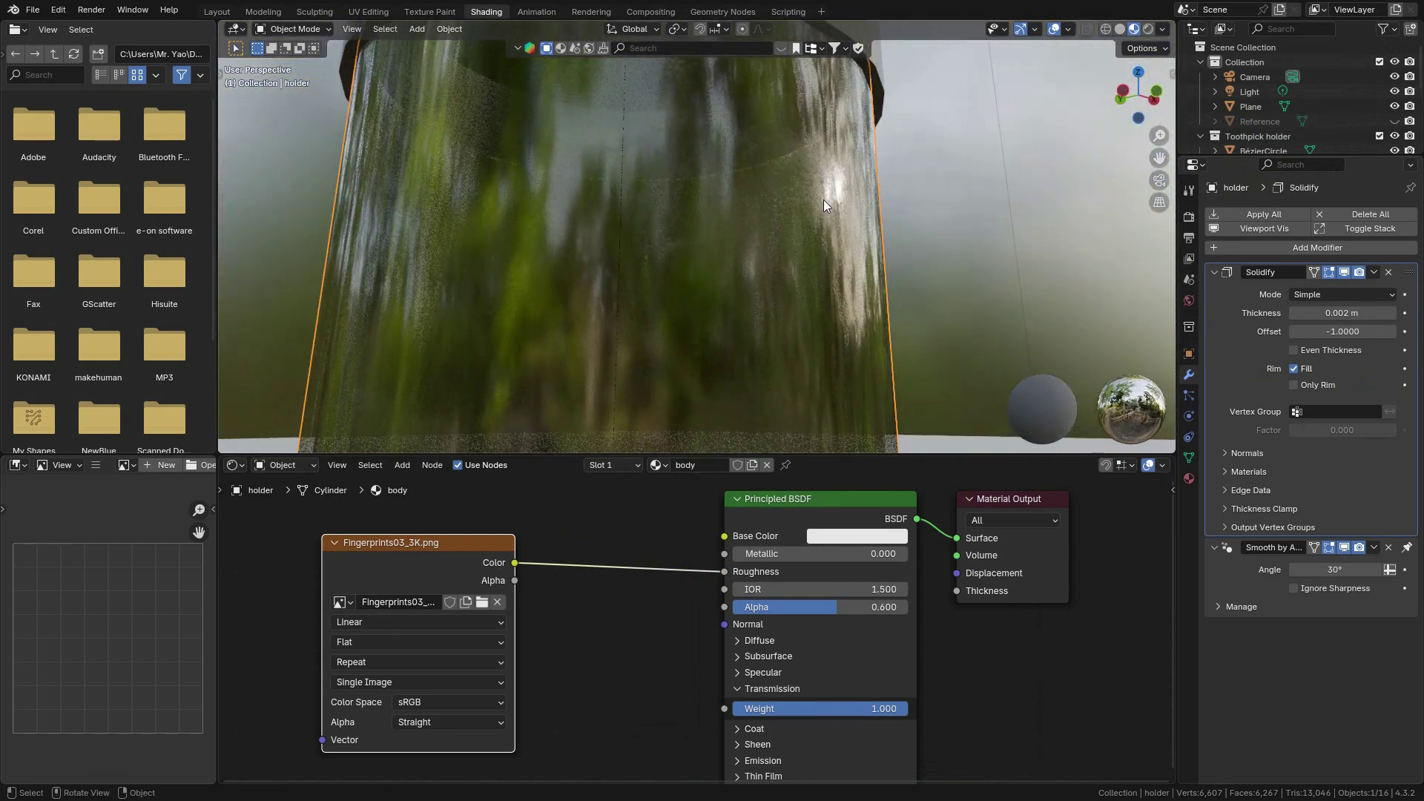
{"action": "mouse_move", "coordinate": [819, 160]}
{"action": "middle_mouse_down"}
{"action": "mouse_move", "coordinate": [807, 194]}
{"action": "mouse_move", "coordinate": [833, 198]}
{"action": "mouse_move", "coordinate": [814, 161]}
{"action": "middle_mouse_up"}
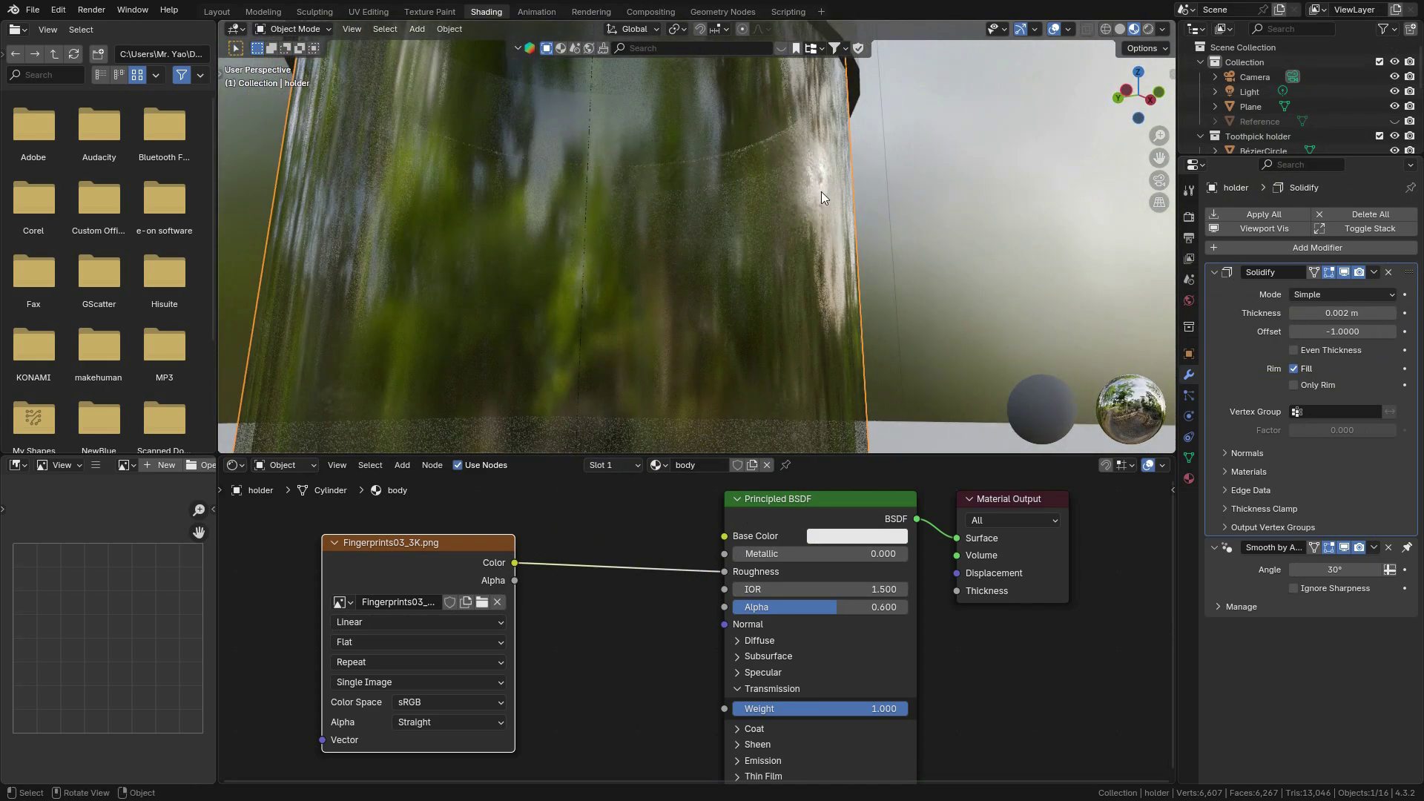
{"action": "middle_click_drag", "start_coordinate": [786, 158], "coordinate": [728, 293]}
{"action": "scroll", "coordinate": [729, 300], "scroll_direction": "down", "scroll_amount": 5}
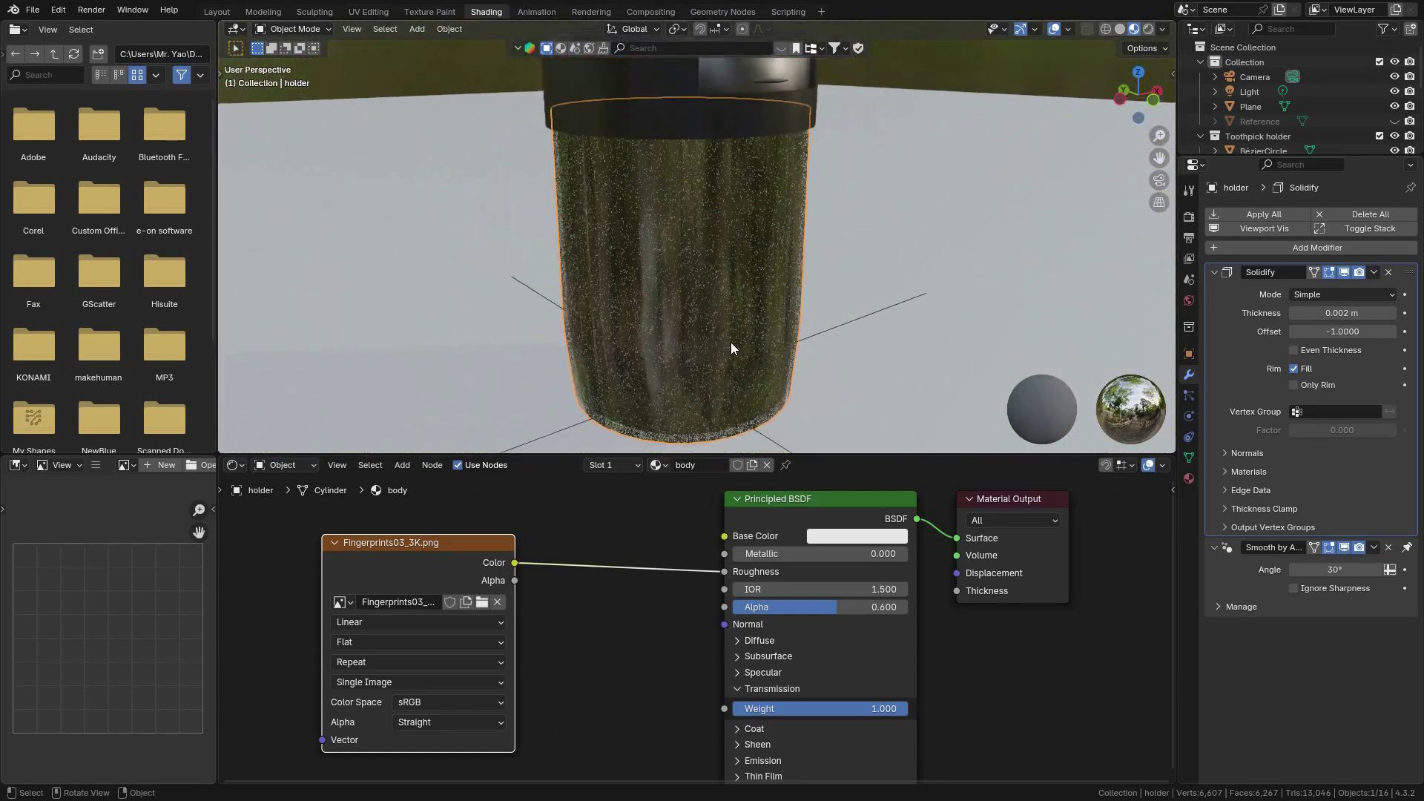
{"action": "scroll", "coordinate": [731, 348], "scroll_direction": "up", "scroll_amount": 6}
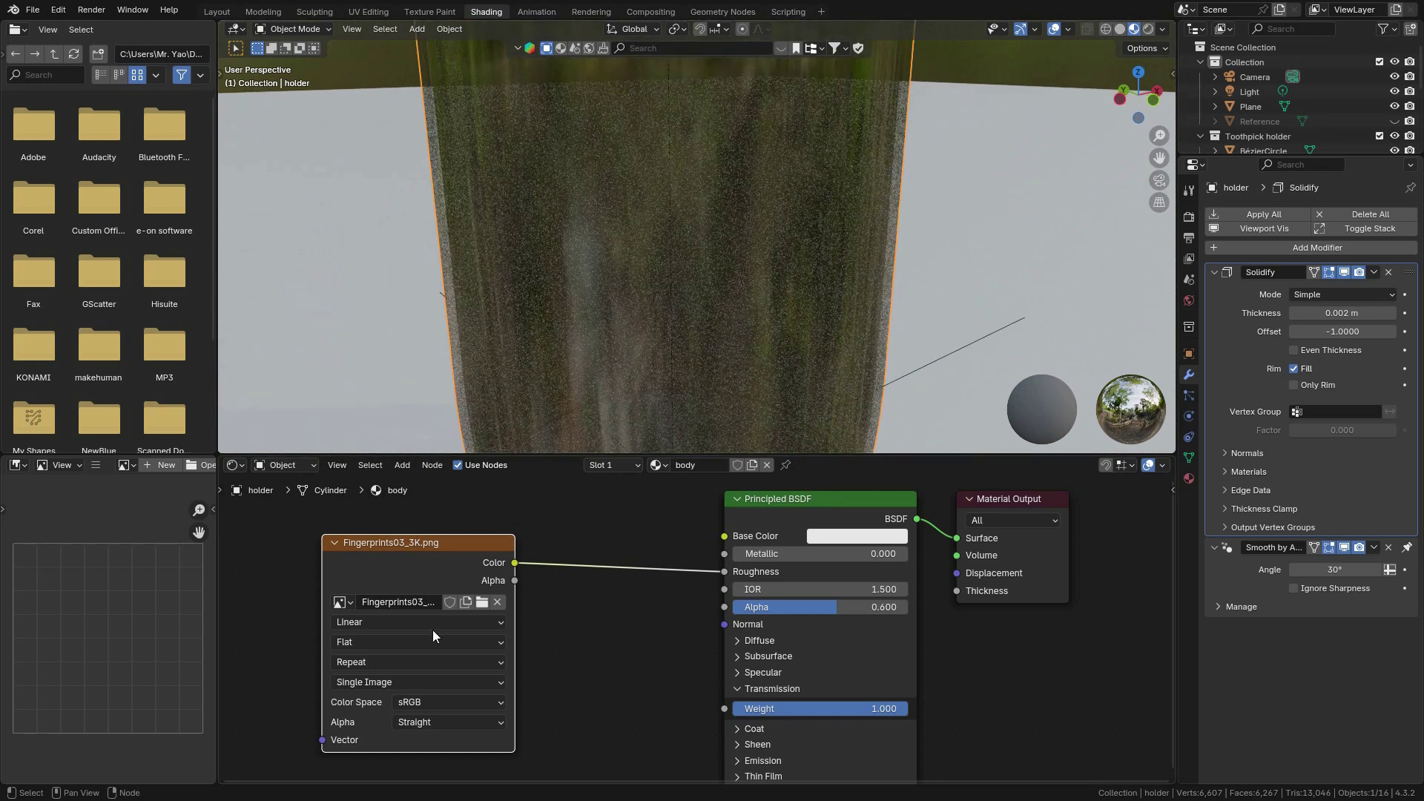
{"action": "mouse_move", "coordinate": [424, 566]}
{"action": "left_mouse_down"}
{"action": "mouse_move", "coordinate": [397, 564]}
{"action": "mouse_move", "coordinate": [429, 563]}
{"action": "left_mouse_up"}
{"action": "scroll", "coordinate": [756, 252], "scroll_direction": "down", "scroll_amount": 6}
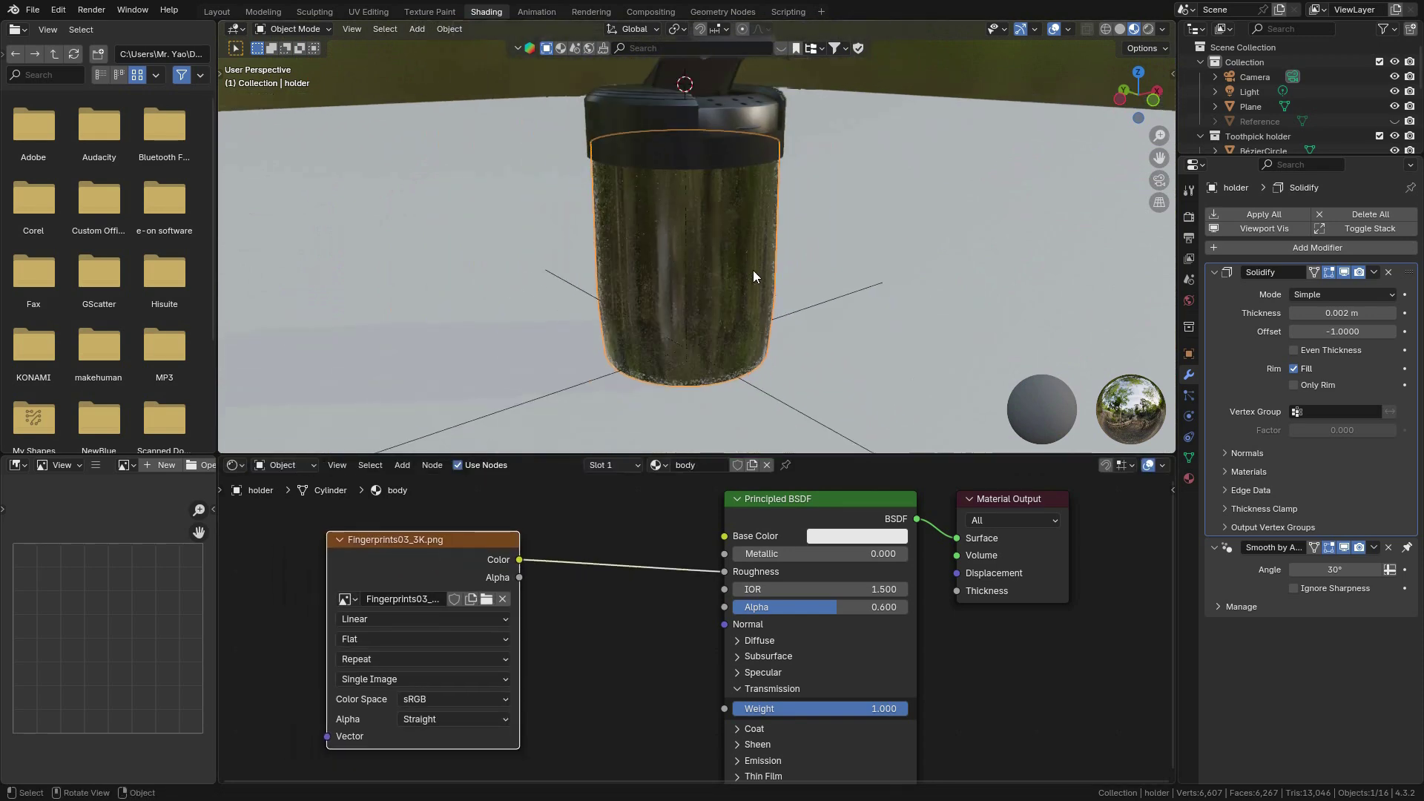
{"action": "scroll", "coordinate": [738, 304], "scroll_direction": "up", "scroll_amount": 5}
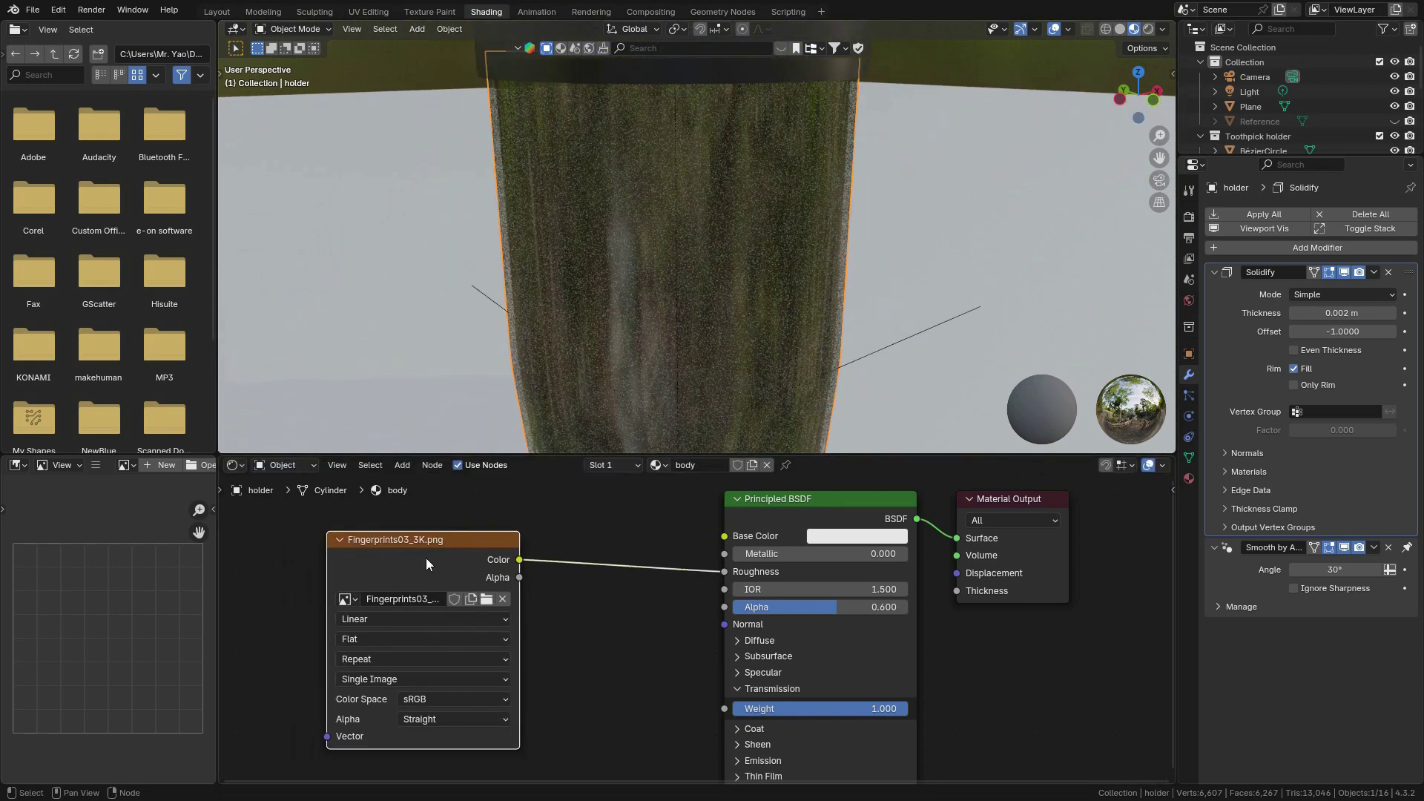
{"action": "mouse_move", "coordinate": [427, 546]}
{"action": "left_mouse_down"}
{"action": "mouse_move", "coordinate": [444, 548]}
{"action": "mouse_move", "coordinate": [409, 550]}
{"action": "left_mouse_up"}
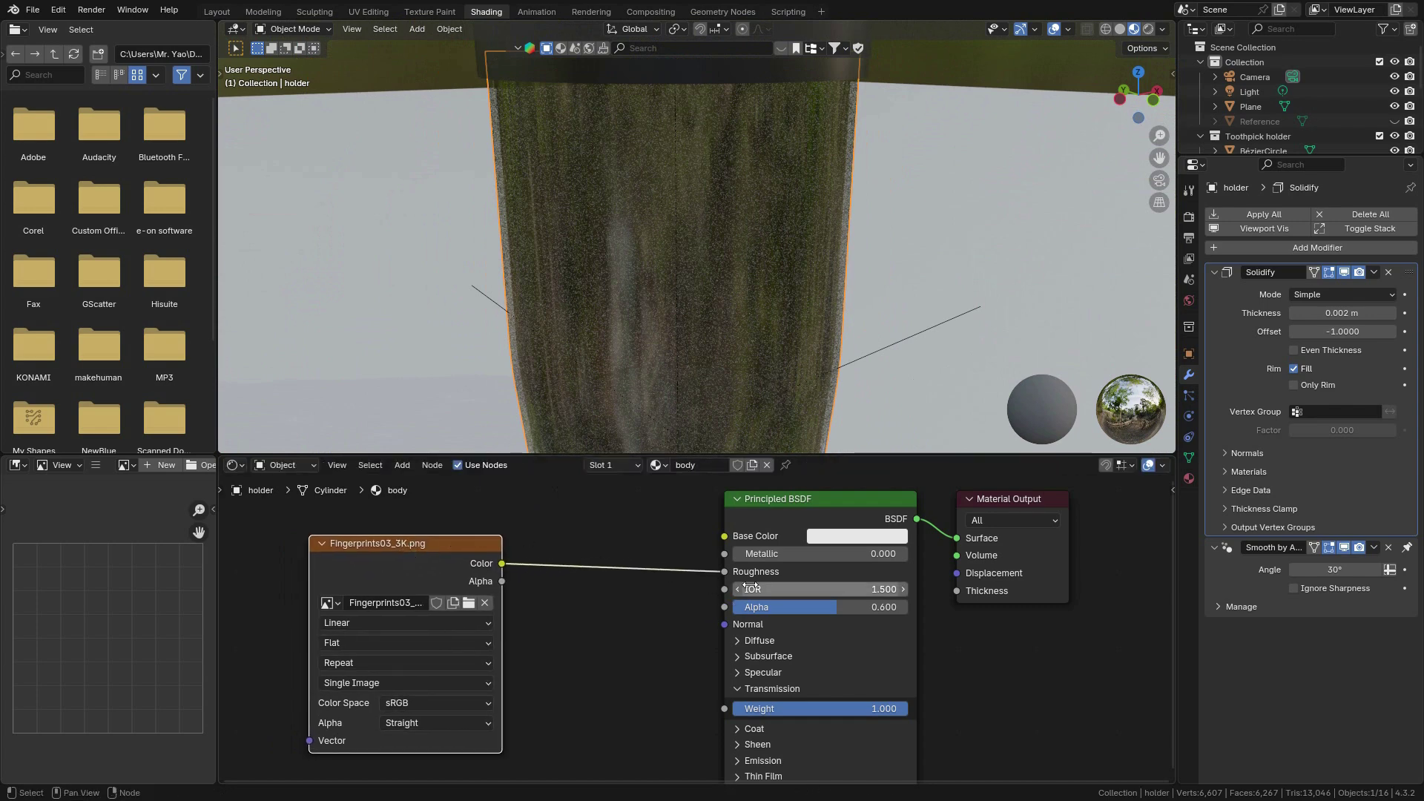
{"action": "scroll", "coordinate": [746, 344], "scroll_direction": "down", "scroll_amount": 5}
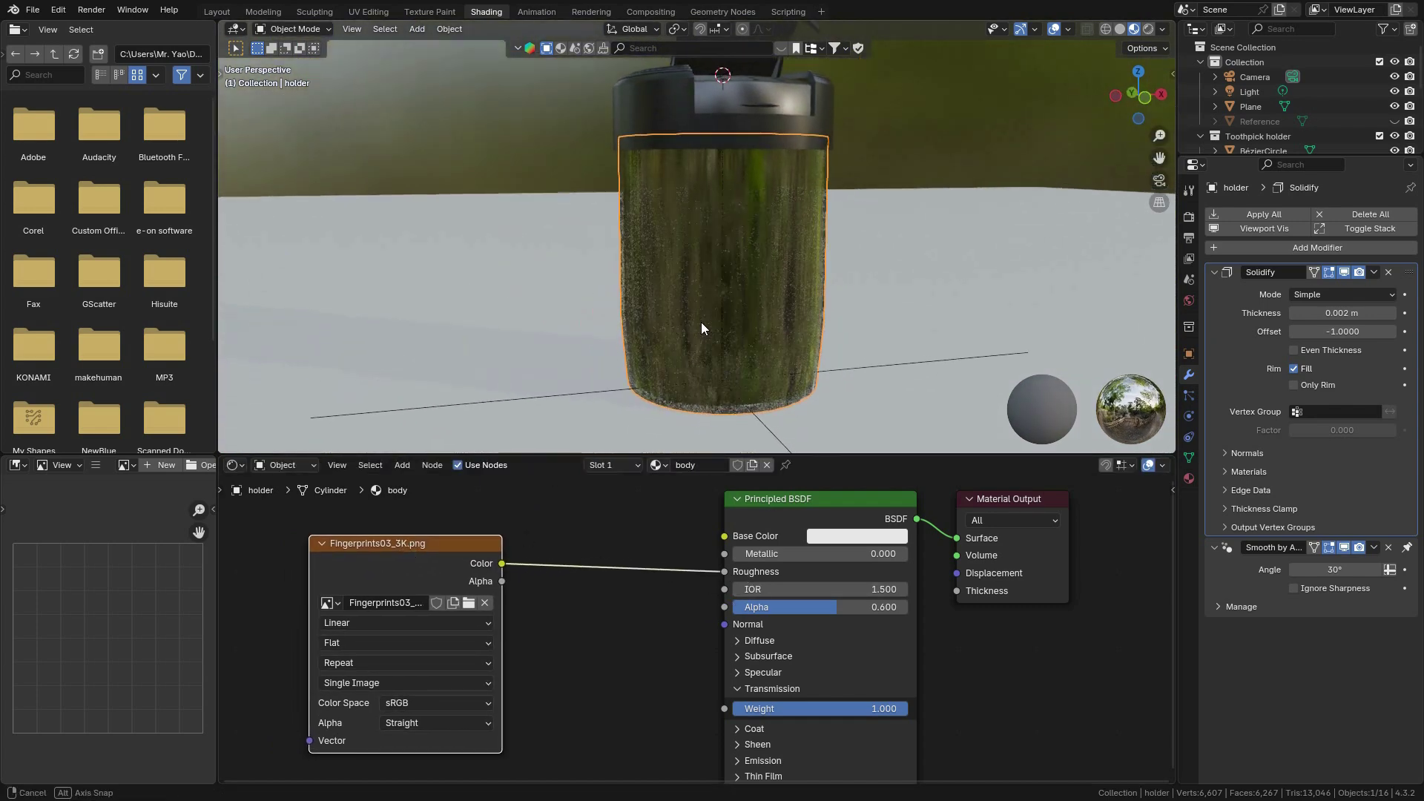
{"action": "scroll", "coordinate": [764, 238], "scroll_direction": "up", "scroll_amount": 6}
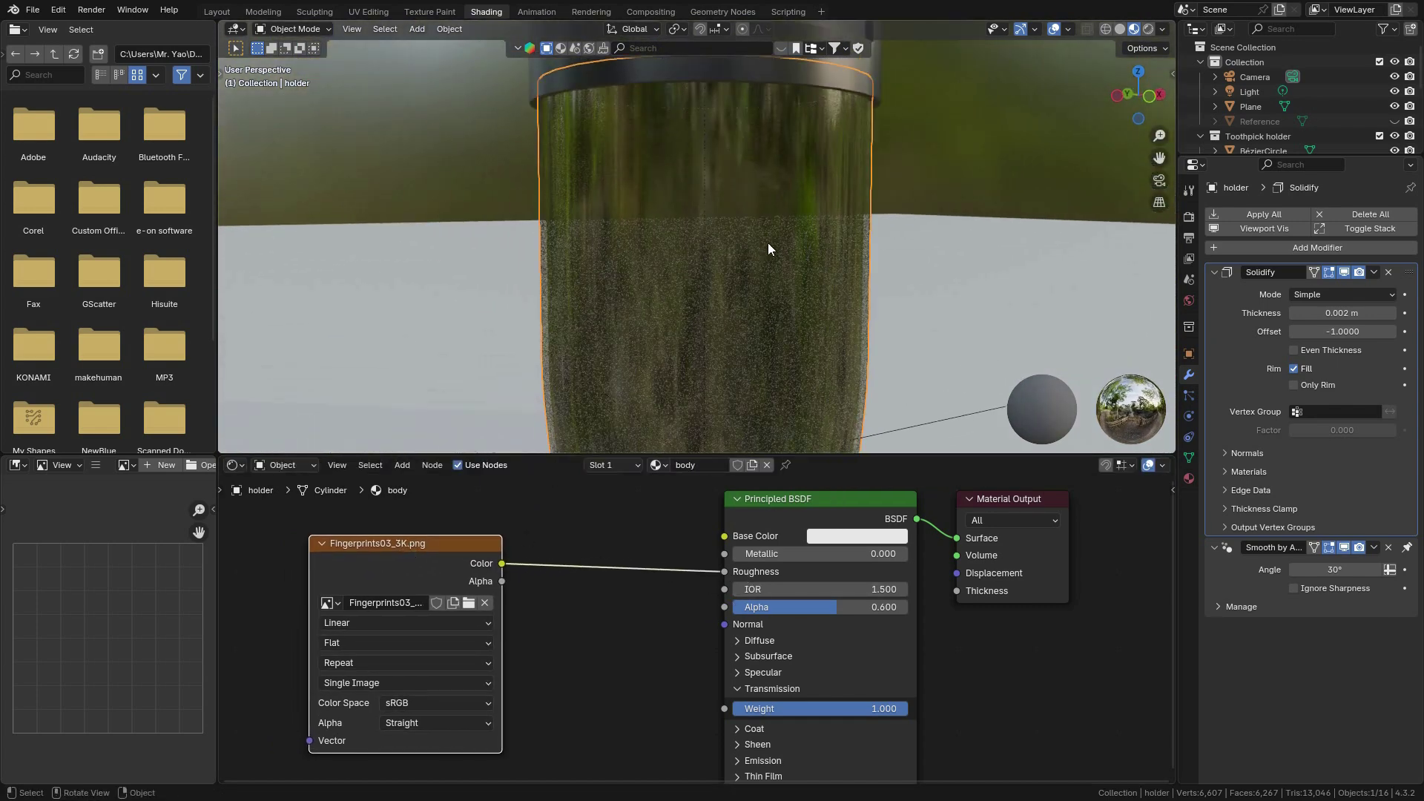
{"action": "scroll", "coordinate": [816, 209], "scroll_direction": "up", "scroll_amount": 2}
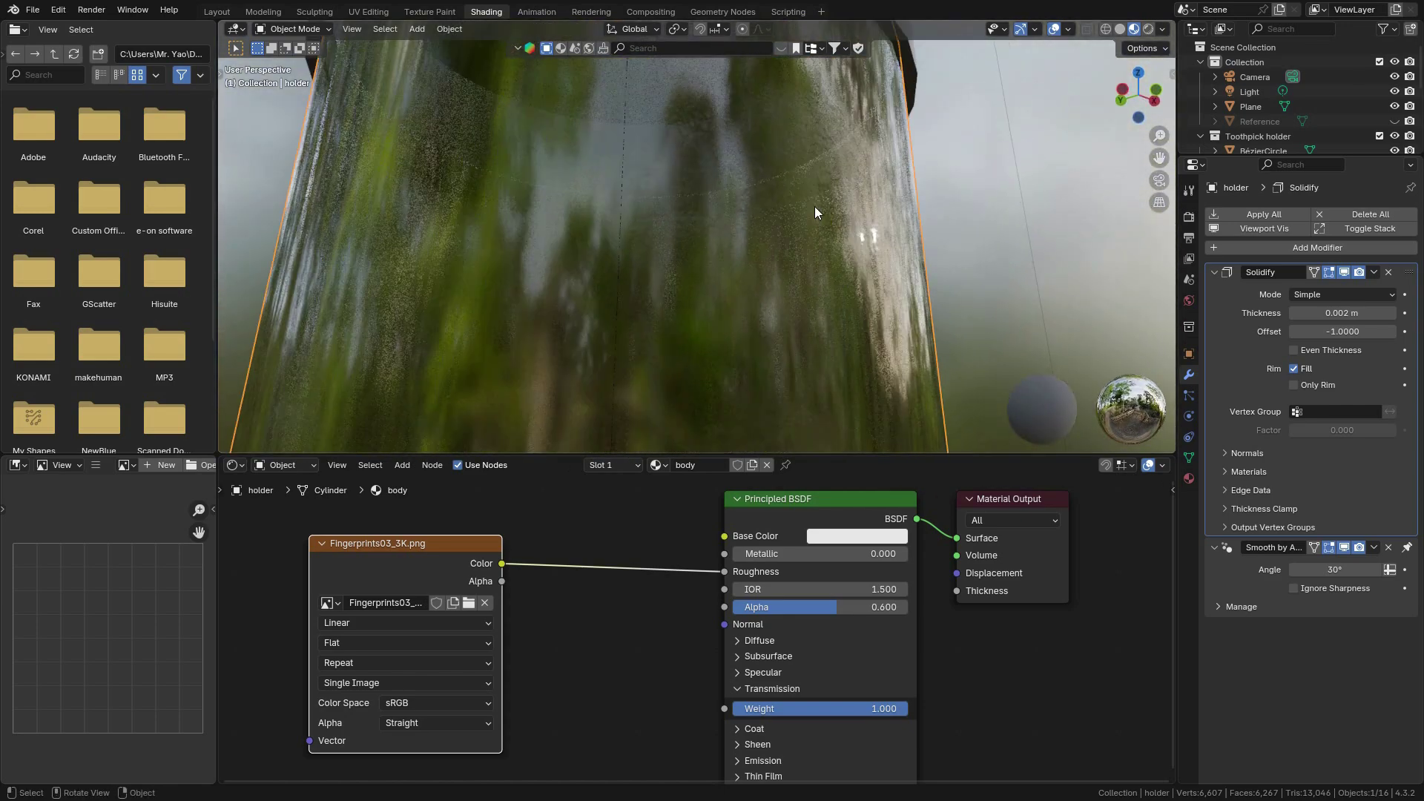
{"action": "middle_click_drag", "start_coordinate": [792, 141], "coordinate": [766, 221]}
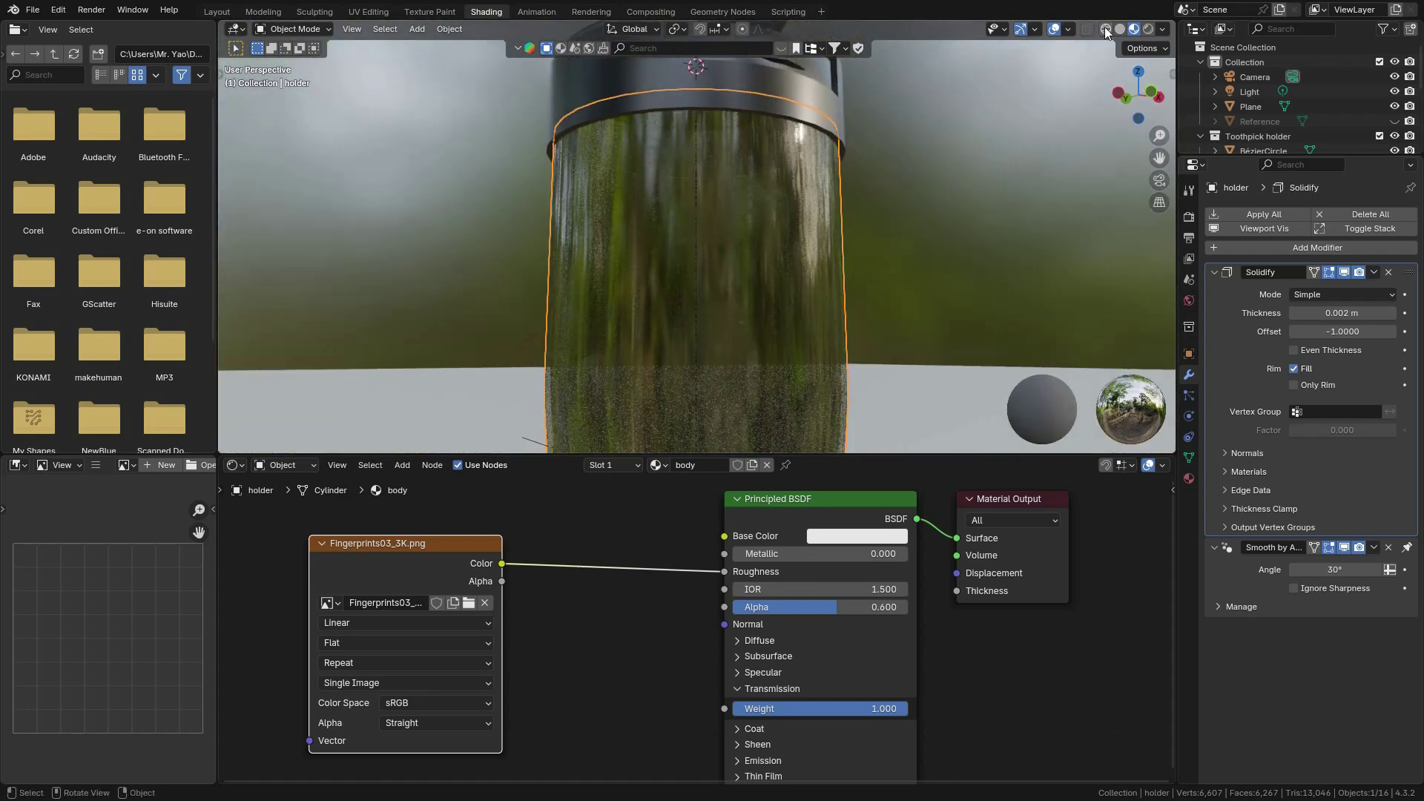
Try the rendered viewport shading, return to solid shading and take the Blender window out of fullscreen.
{"action": "left_click", "coordinate": [1148, 28]}
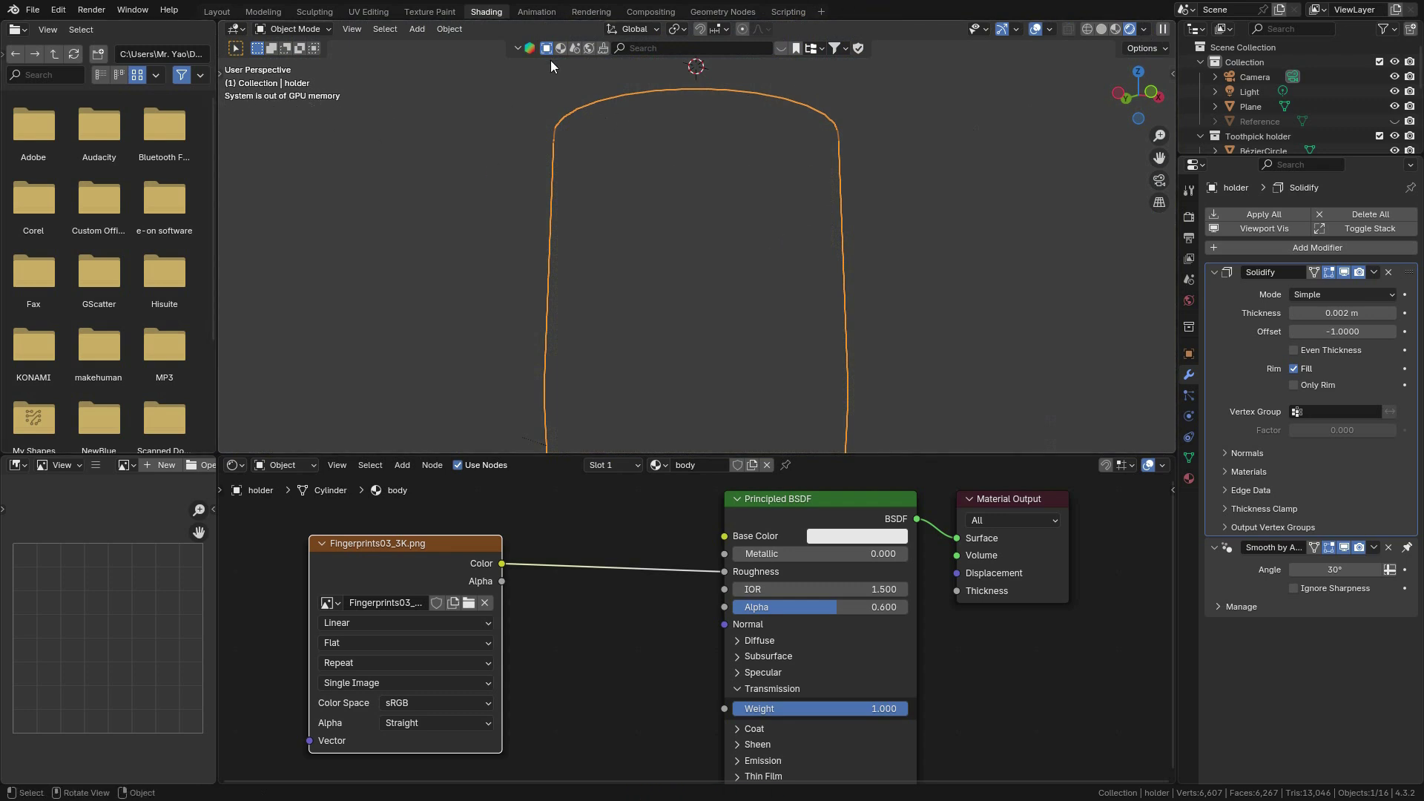
{"action": "left_click", "coordinate": [1101, 29]}
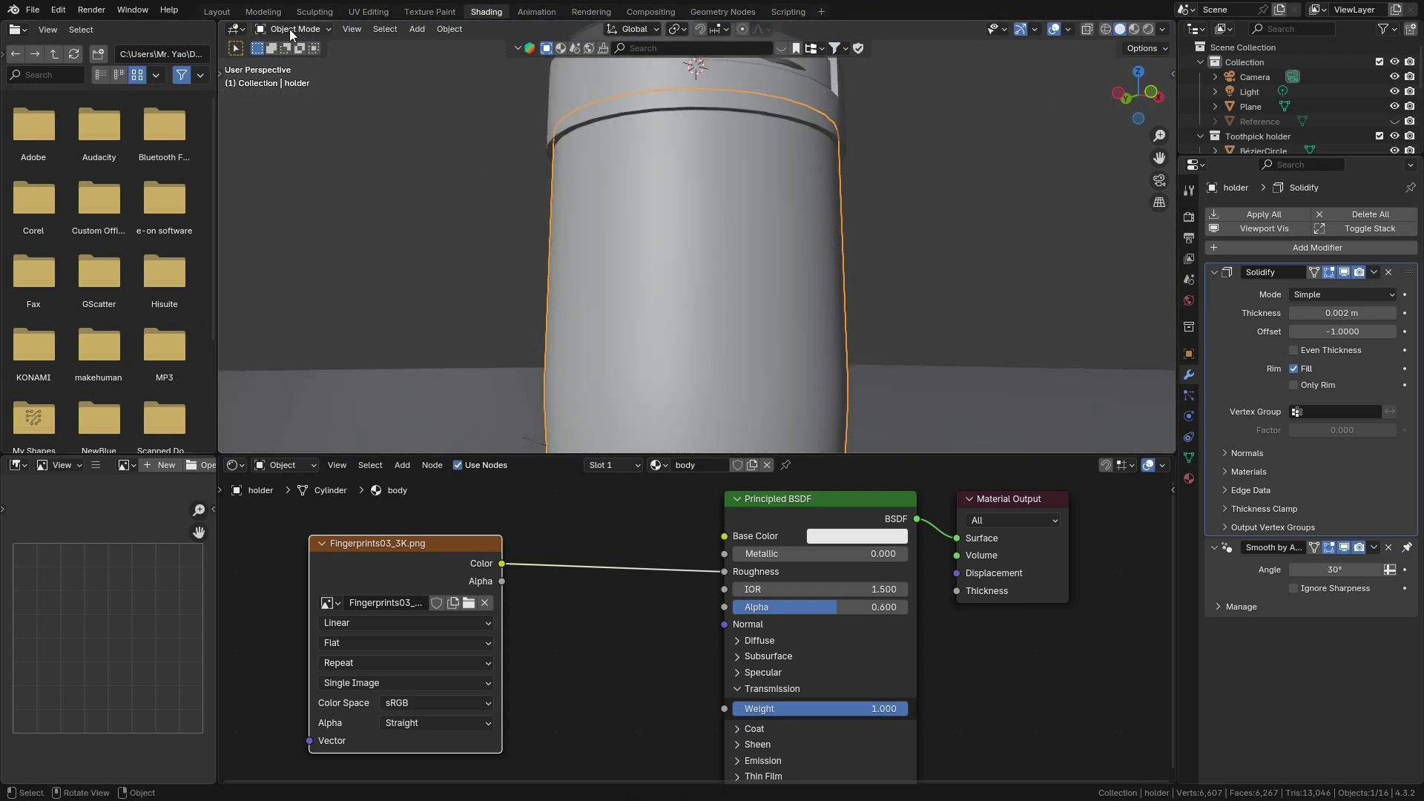
{"action": "left_click", "coordinate": [132, 10]}
{"action": "left_click", "coordinate": [149, 62]}
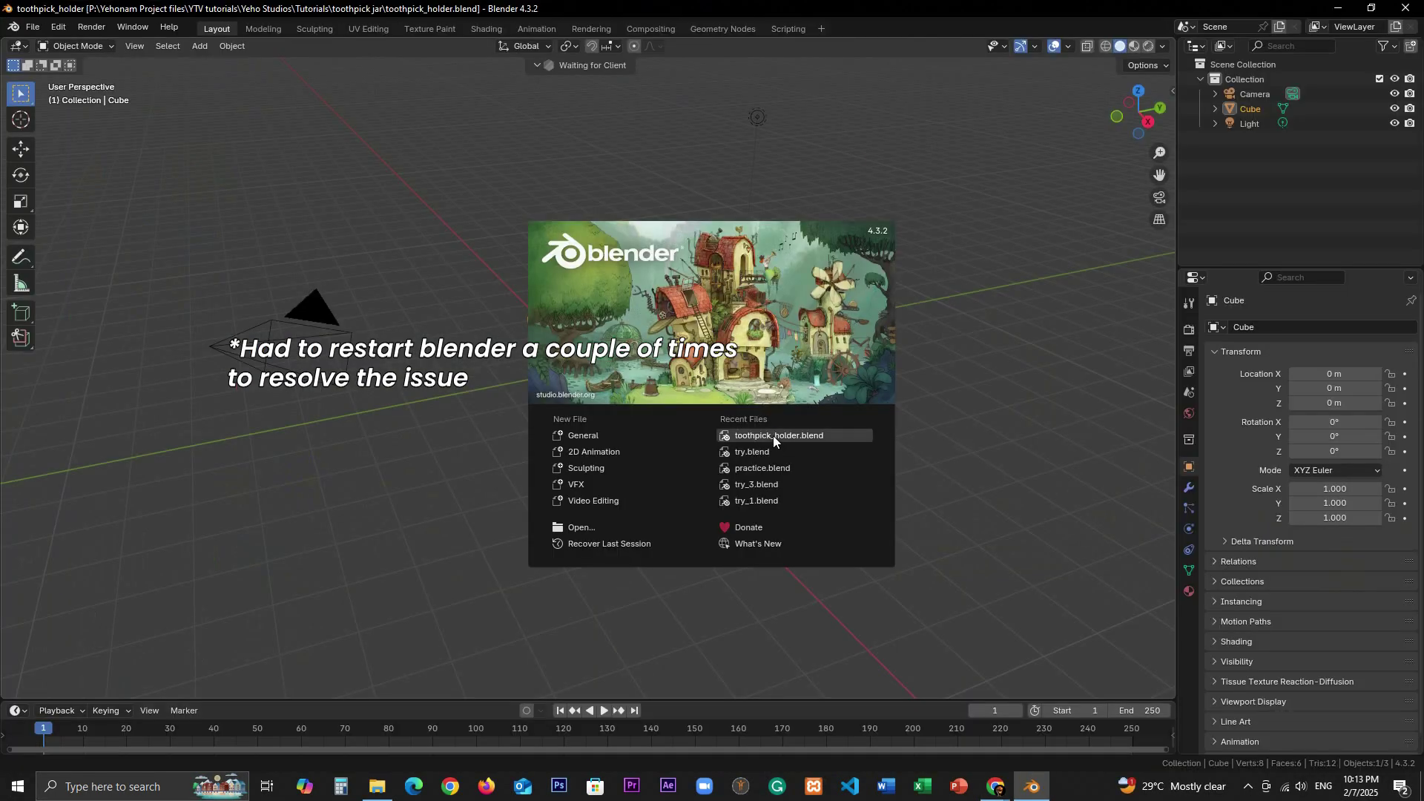
Reopen toothpick_holder.blend from the recent files, toggle the viewport overlays and close Blender again.
{"action": "left_click", "coordinate": [773, 434]}
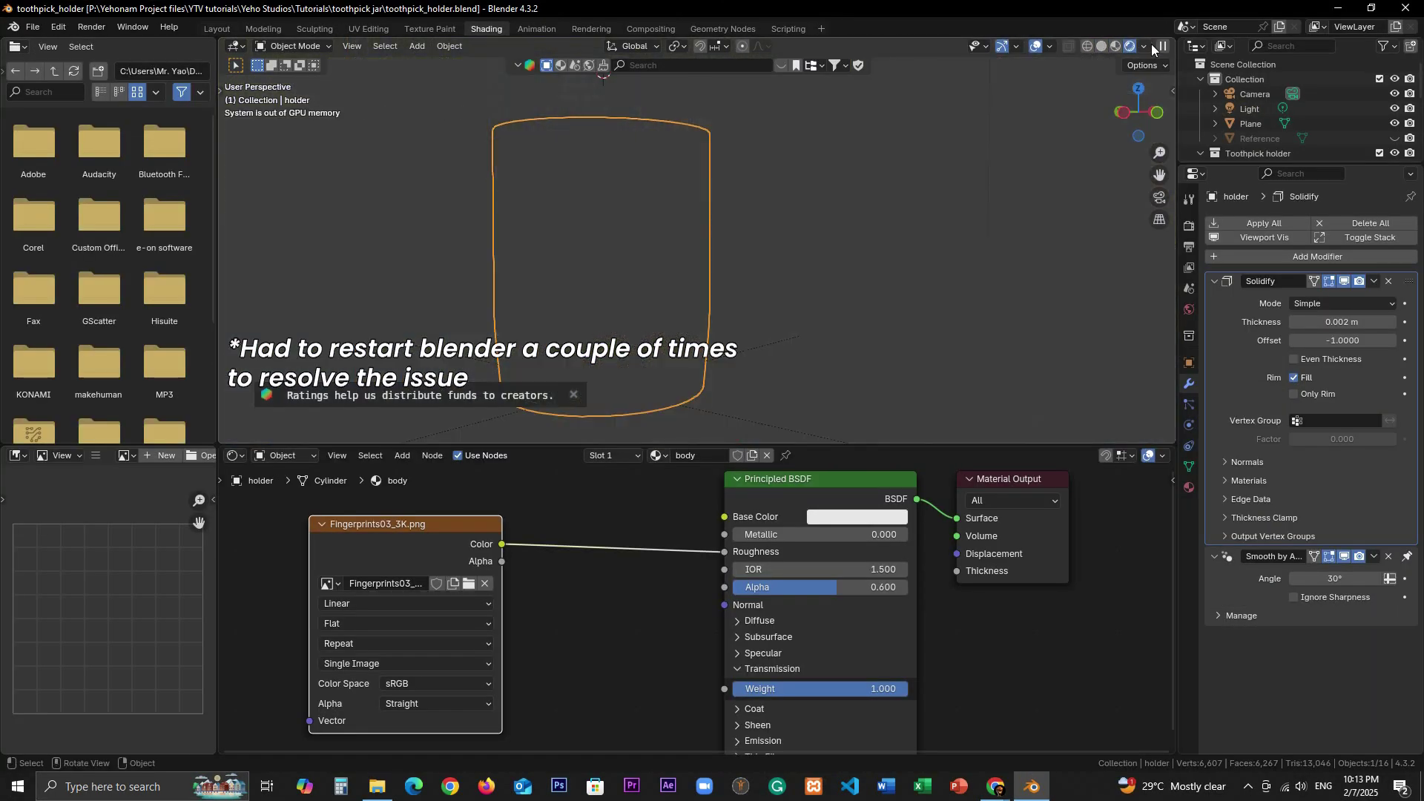
{"action": "left_click", "coordinate": [1035, 46]}
{"action": "left_click", "coordinate": [1034, 46]}
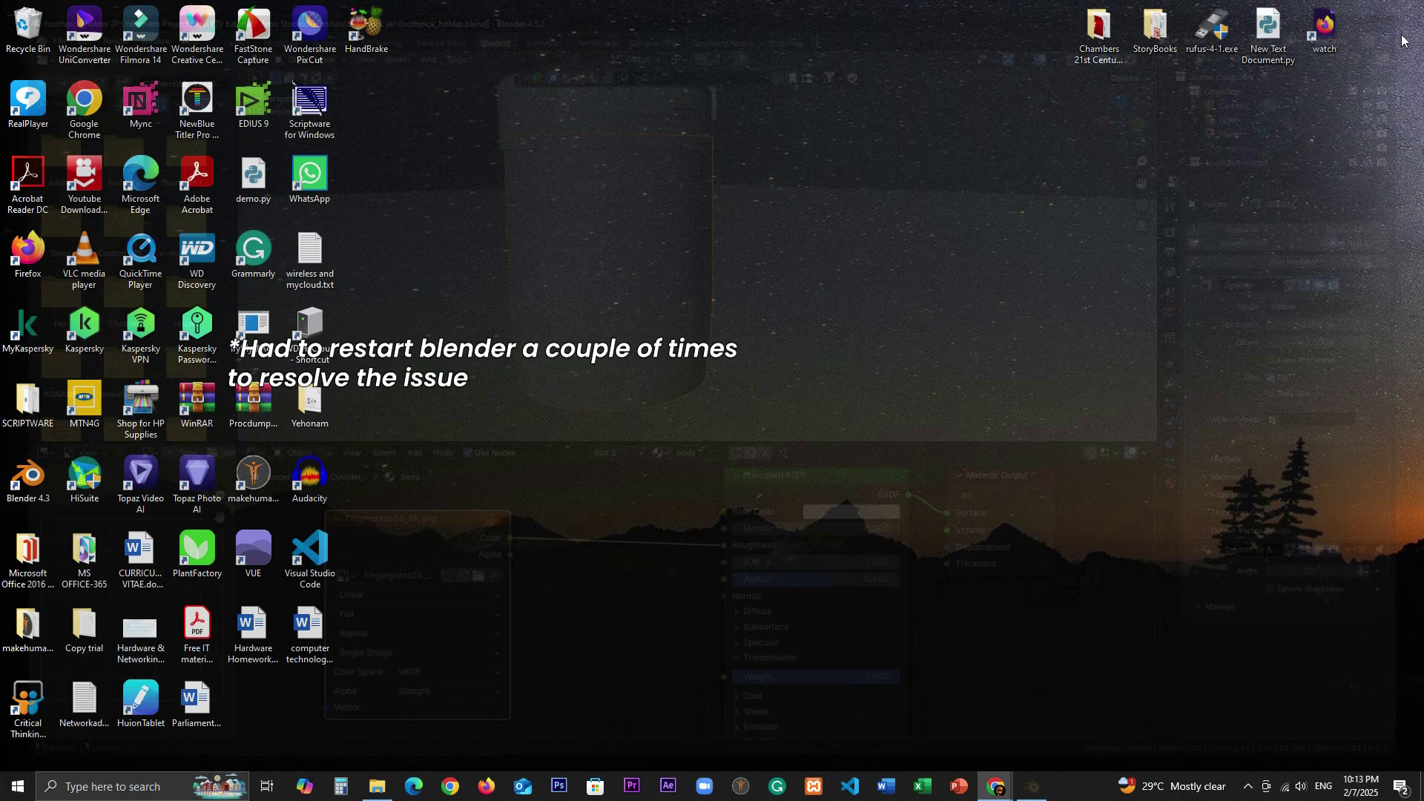
{"action": "right_click", "coordinate": [1048, 447]}
{"action": "left_click", "coordinate": [1089, 489]}
Relaunch Blender, open toothpick_holder.blend from the recent files, and preview the holder in rendered shading with the viewport overlays hidden.
{"action": "double_click", "coordinate": [27, 479]}
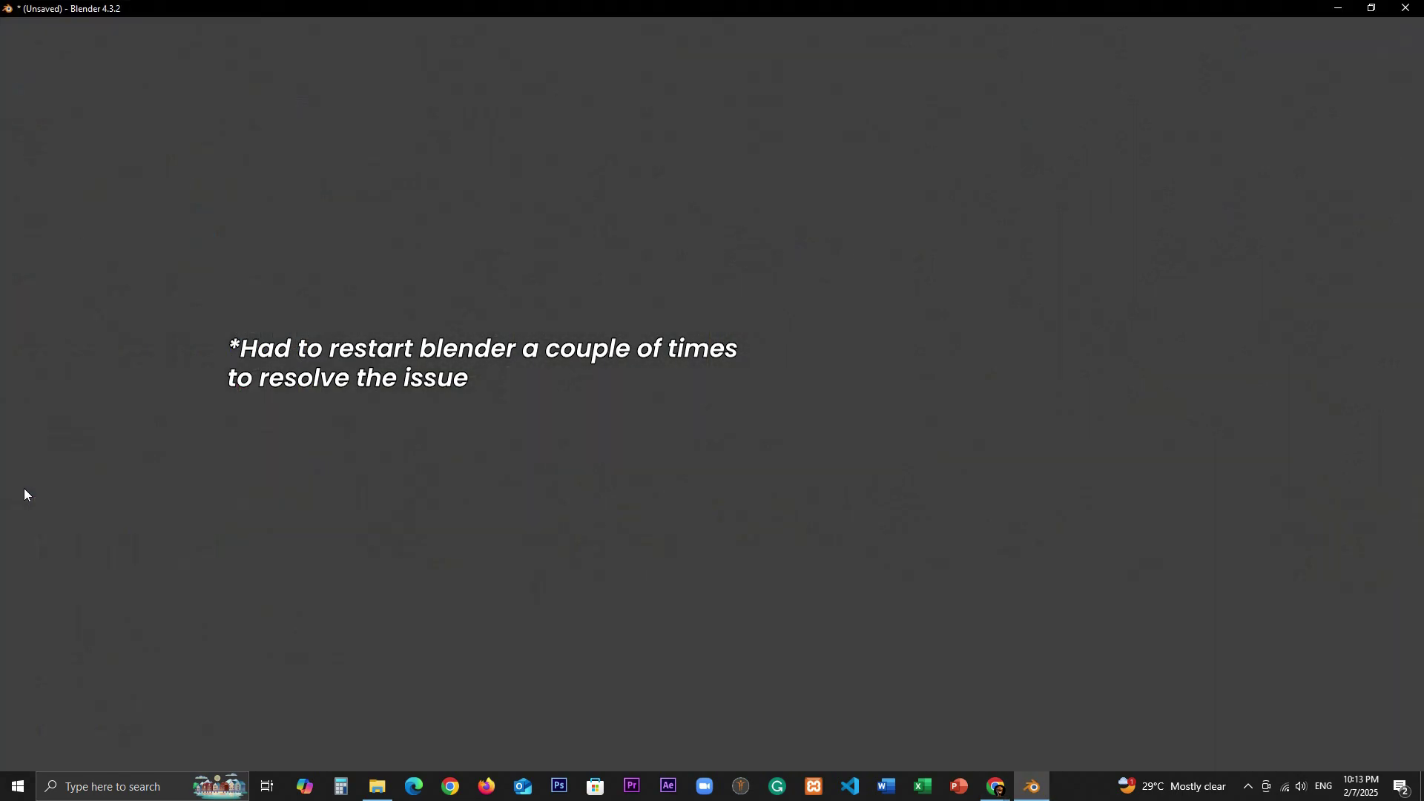
{"action": "mouse_move", "coordinate": [996, 786]}
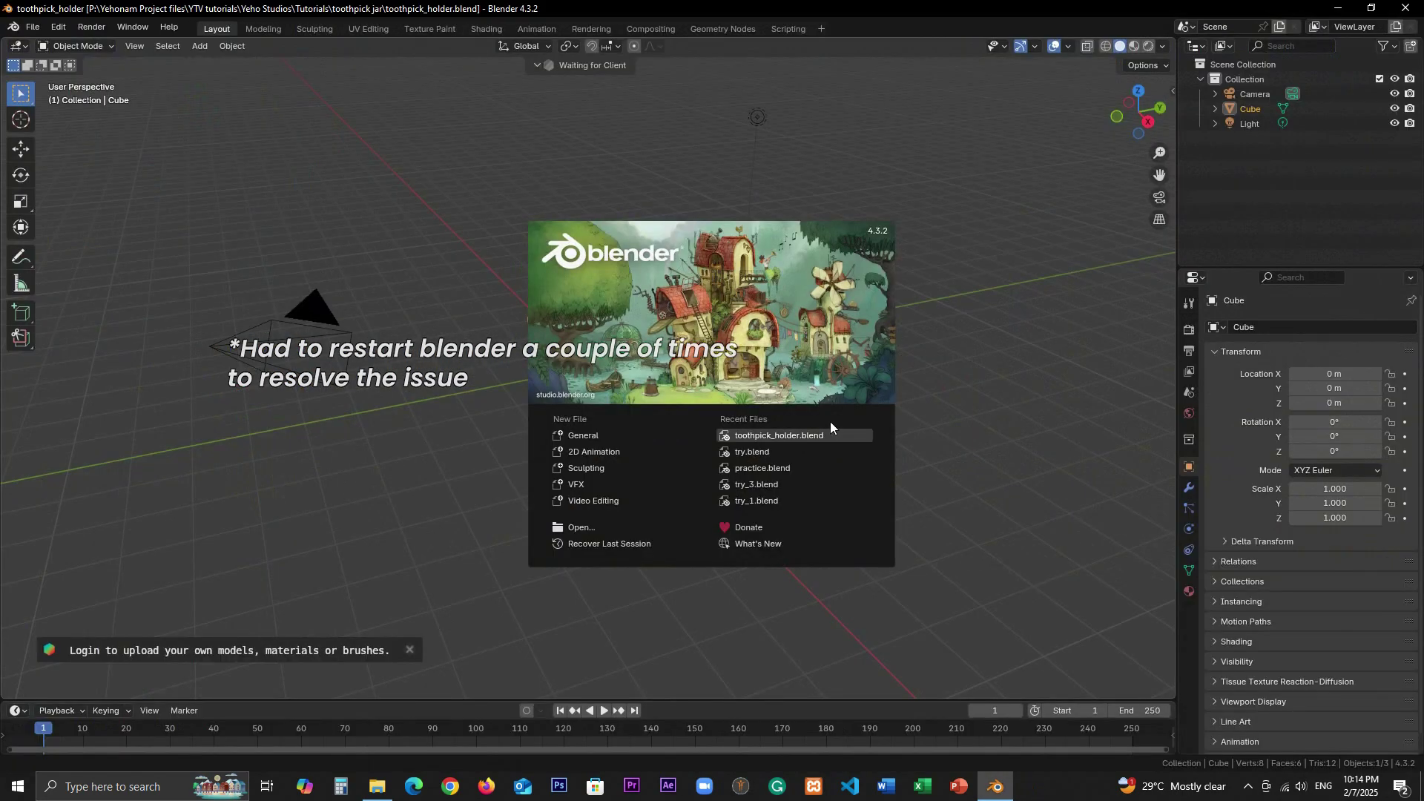
{"action": "left_click", "coordinate": [778, 433]}
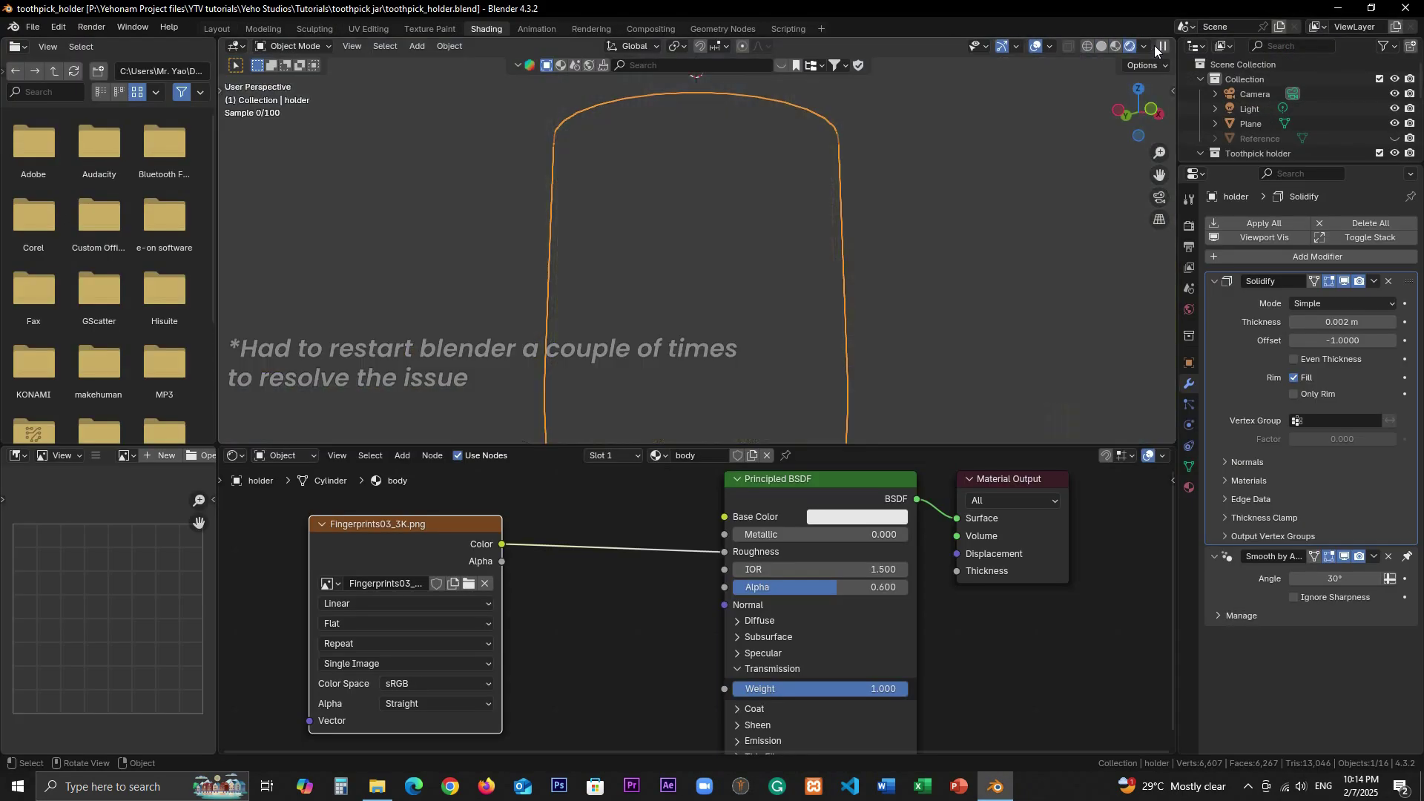
{"action": "left_click", "coordinate": [1130, 46]}
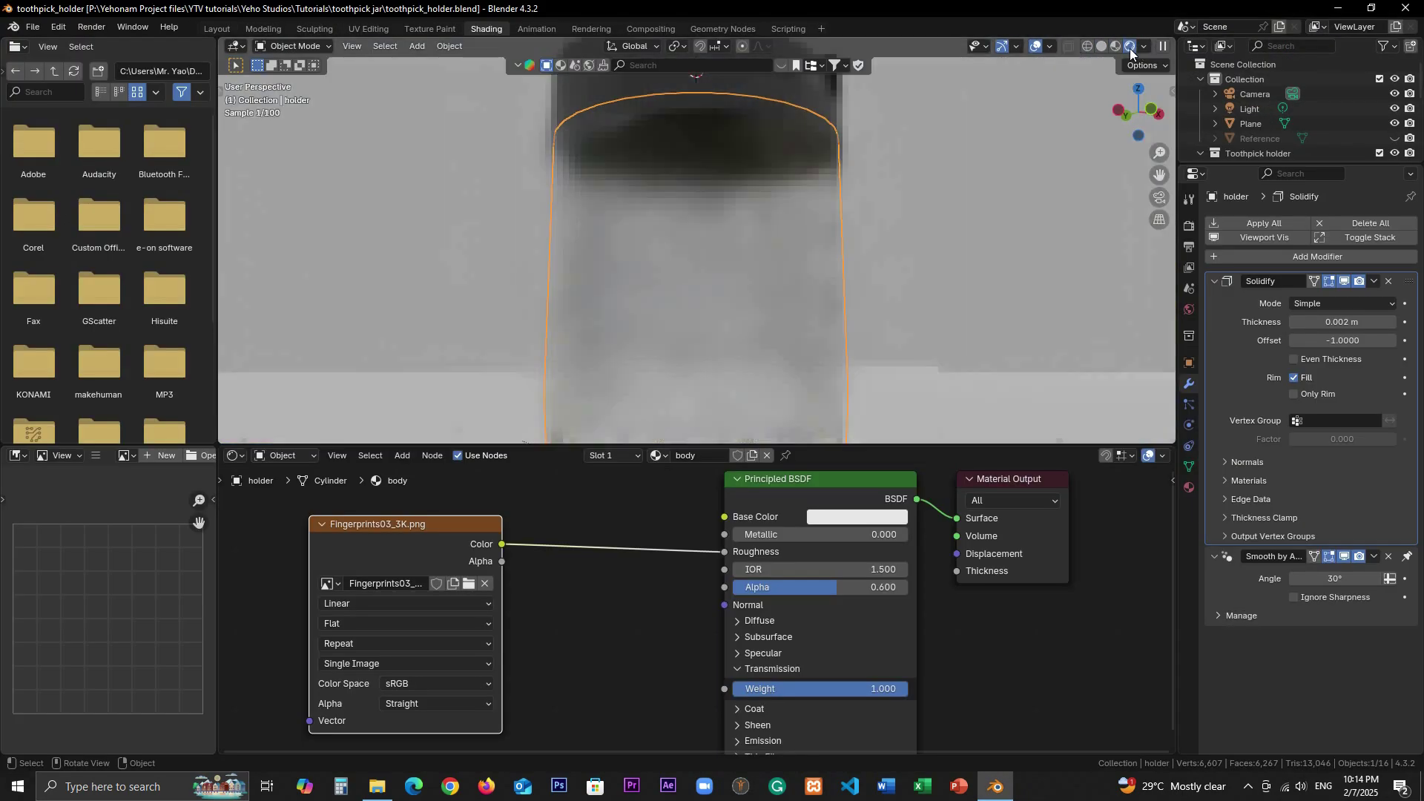
{"action": "left_click", "coordinate": [1036, 46]}
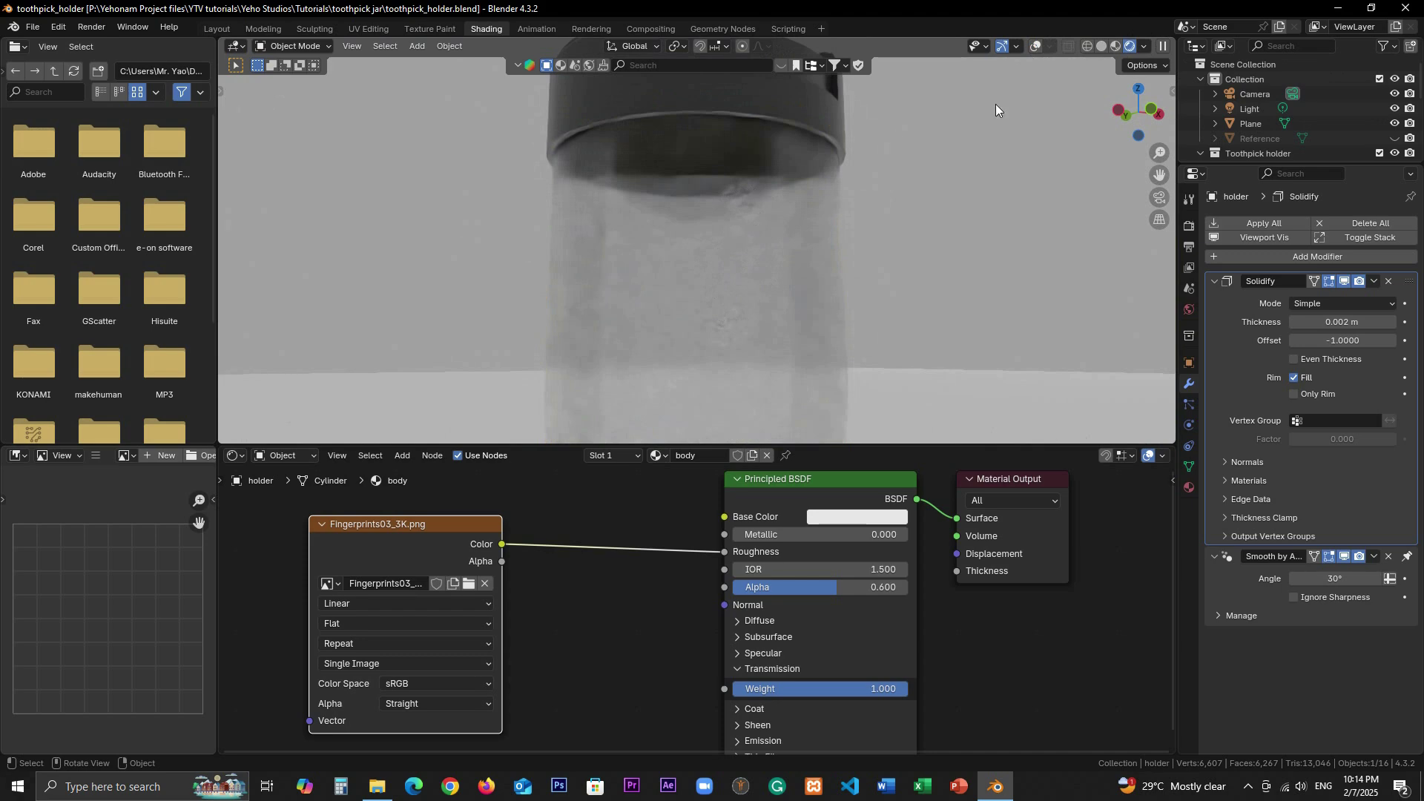
Switch the viewport to Material Preview shading and move the Fingerprints03_3K.png node a little farther from the Principled BSDF.
{"action": "left_click", "coordinate": [1117, 43]}
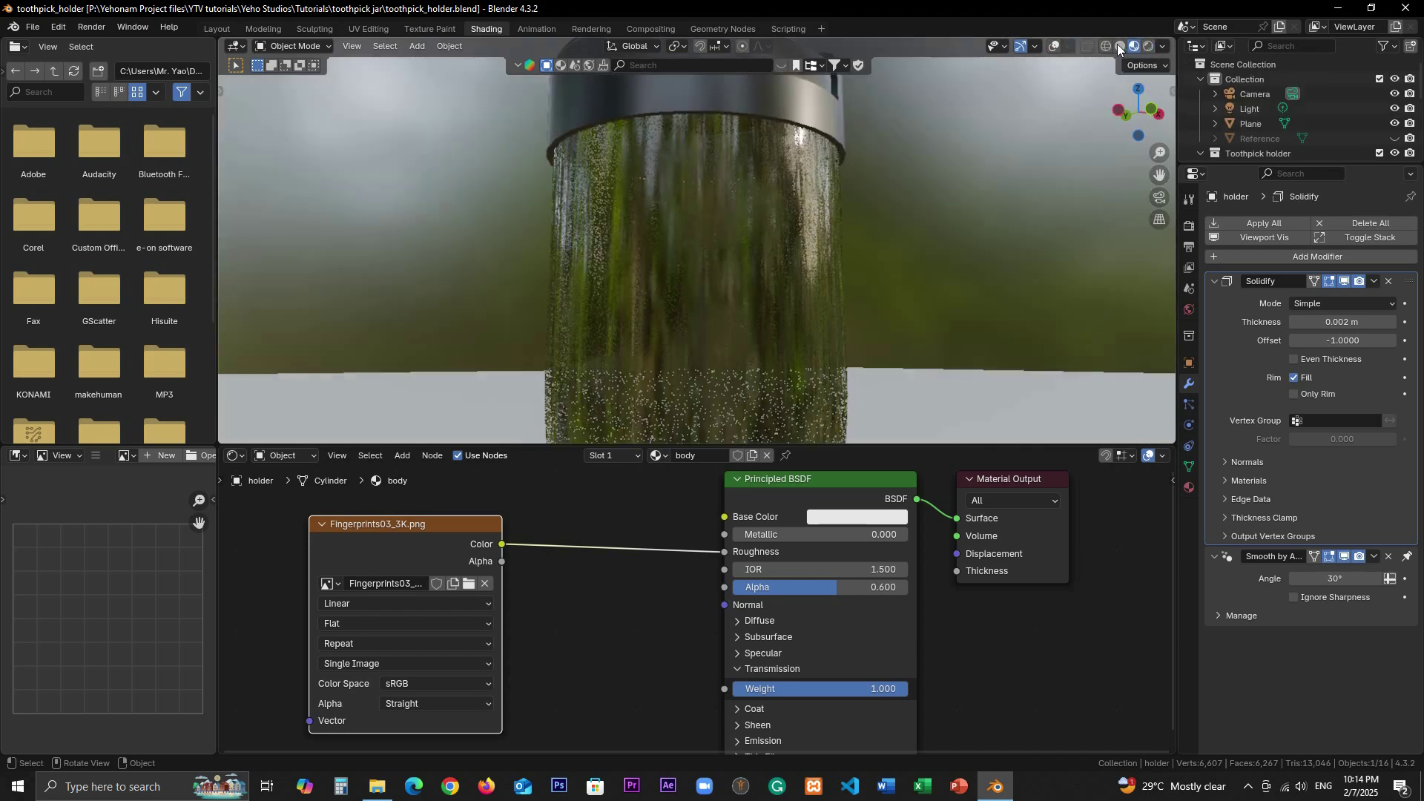
{"action": "middle_click_drag", "start_coordinate": [740, 278], "coordinate": [788, 314]}
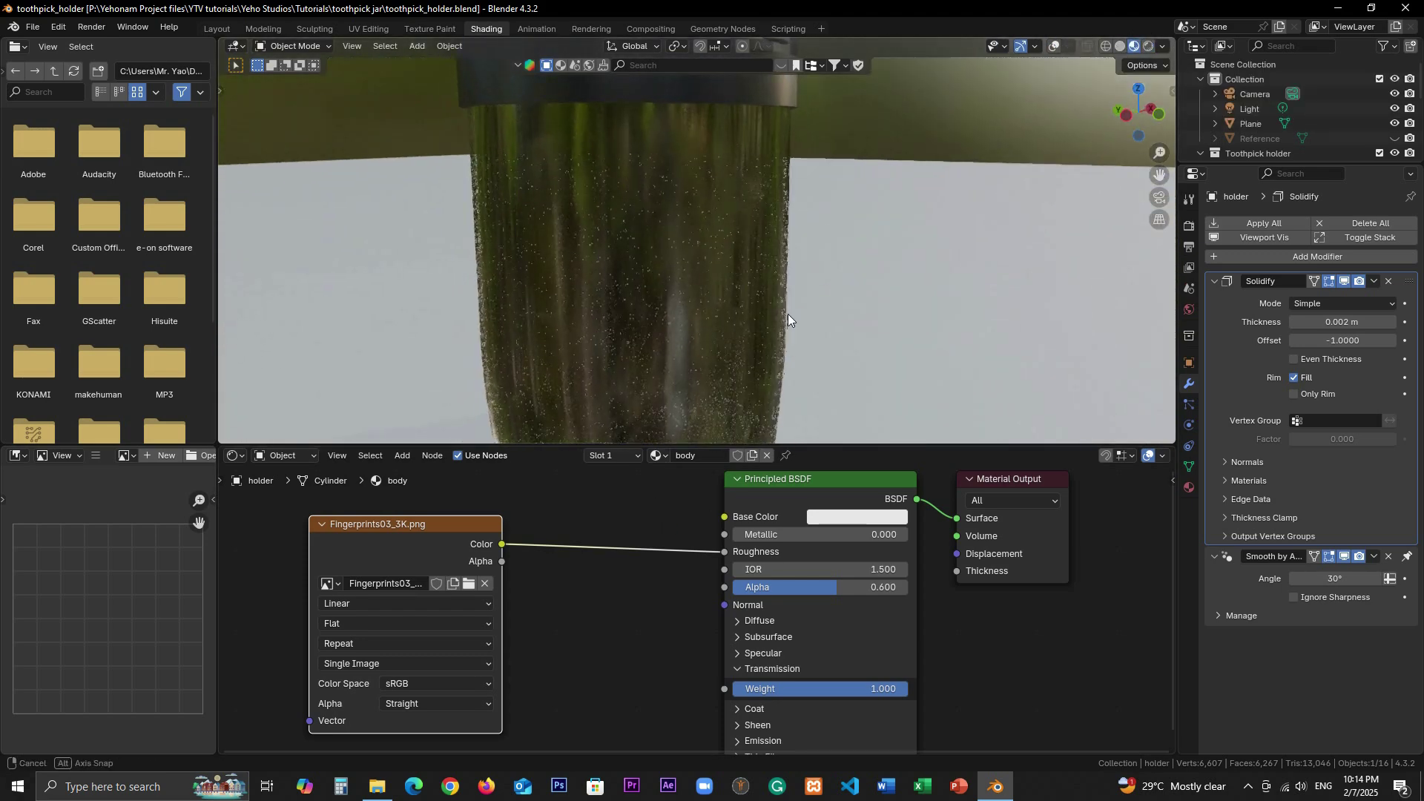
{"action": "left_click_drag", "start_coordinate": [448, 535], "coordinate": [428, 539]}
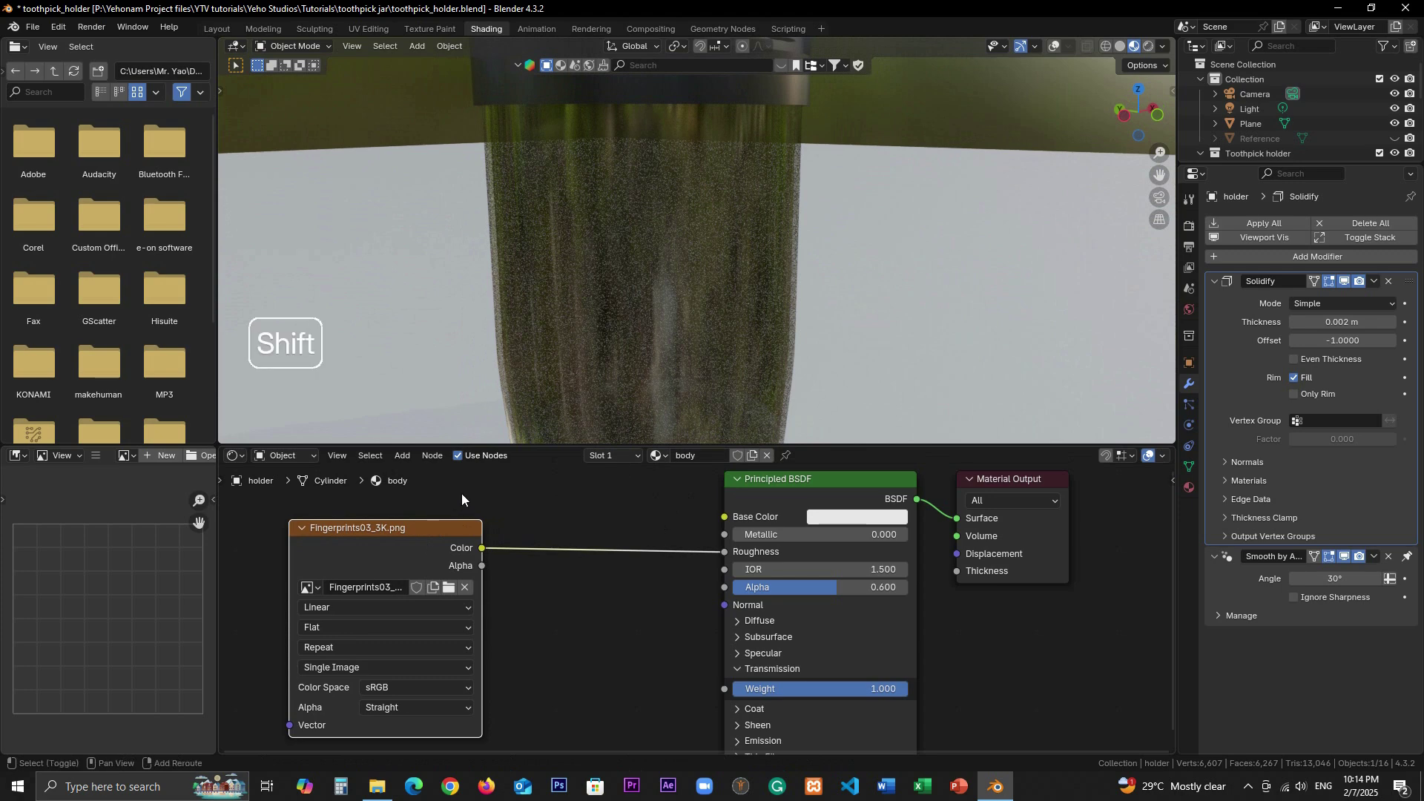
Insert a Color Ramp node between the fingerprint image texture's Color output and the Principled BSDF's Roughness input.
{"action": "key", "text": "shift+a"}
{"action": "left_click", "coordinate": [418, 493]}
{"action": "type", "text": "color"}
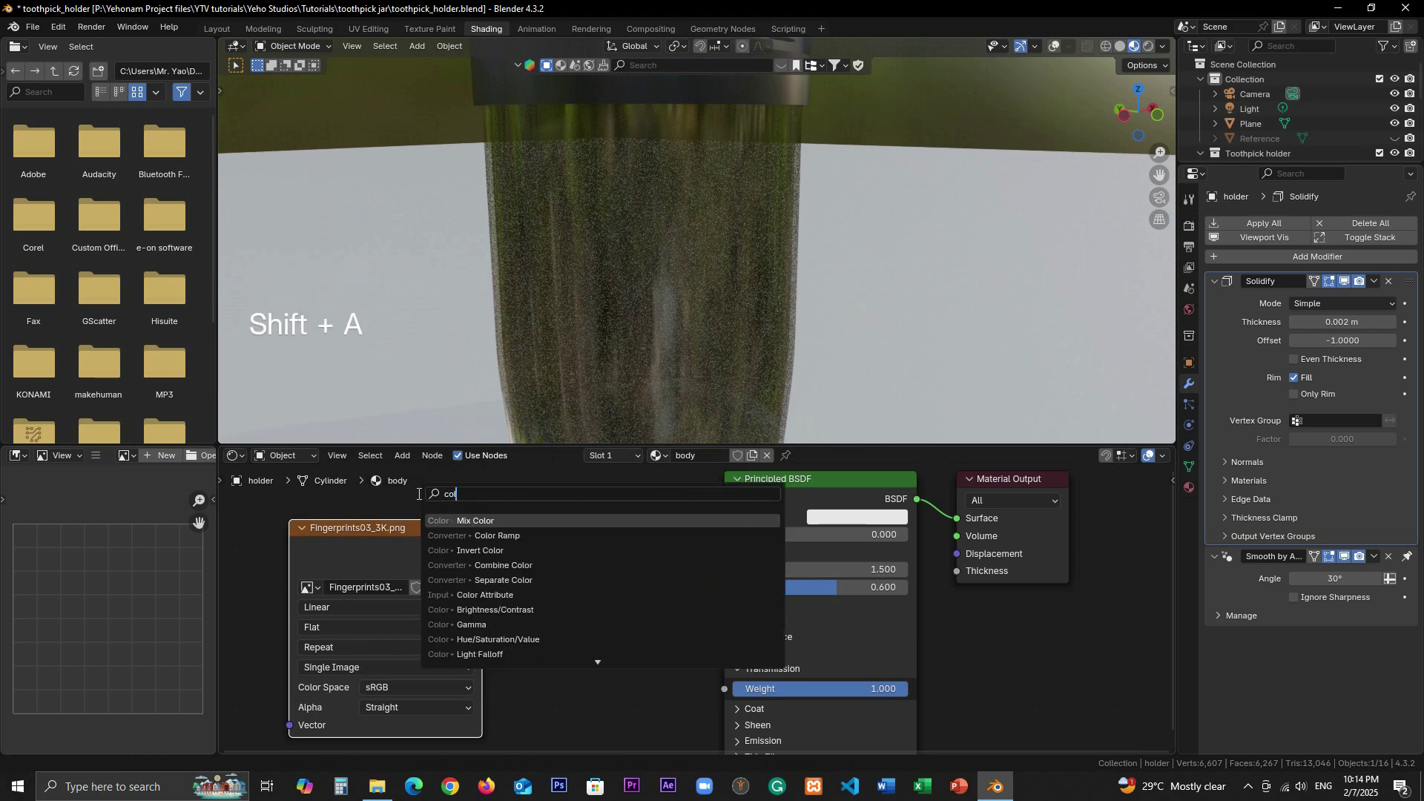
{"action": "left_click", "coordinate": [493, 536]}
{"action": "left_click", "coordinate": [555, 566]}
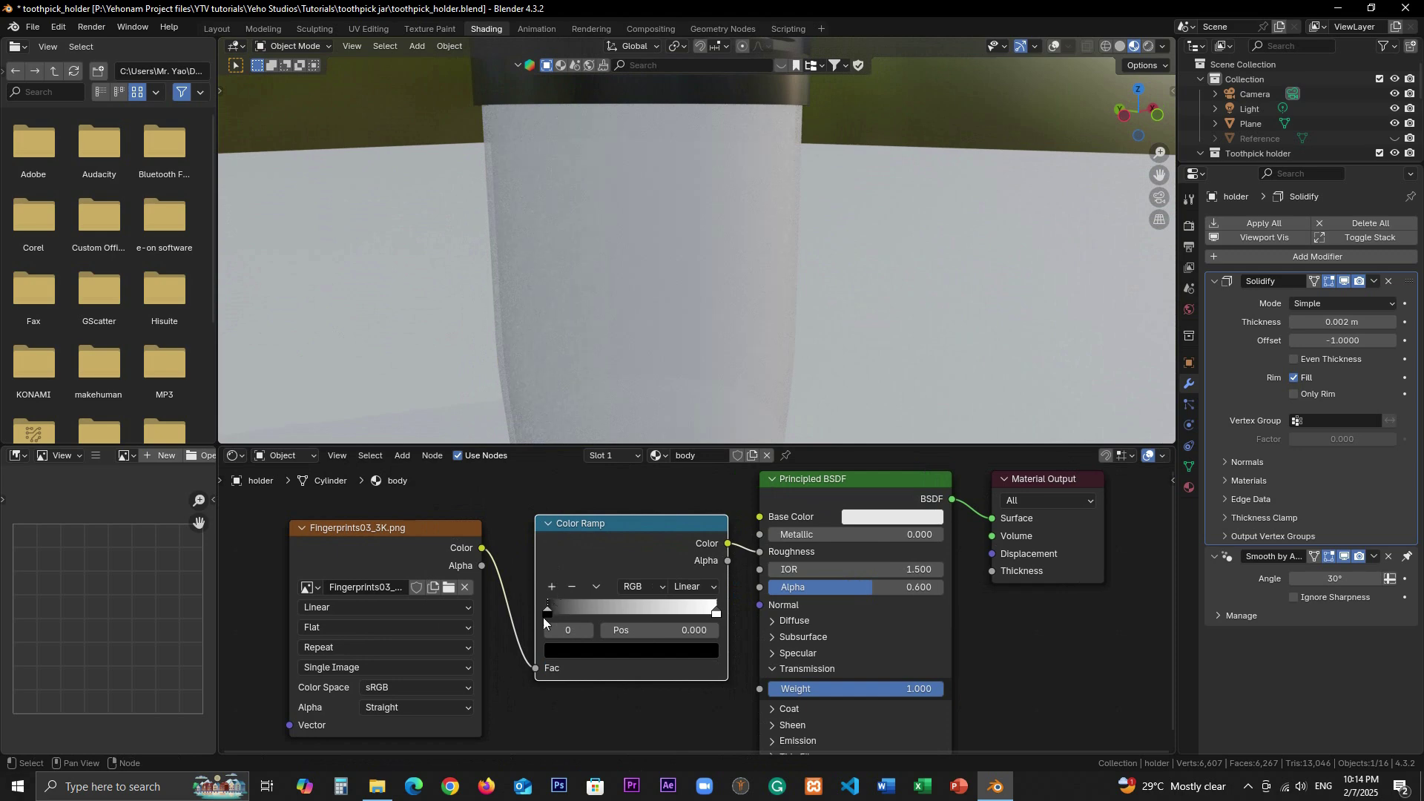
Move the Color Ramp's black stop to about 0.436 and its white stop past it to about 0.032.
{"action": "left_click_drag", "start_coordinate": [547, 616], "coordinate": [620, 615]}
{"action": "middle_click_drag", "start_coordinate": [746, 293], "coordinate": [665, 288]}
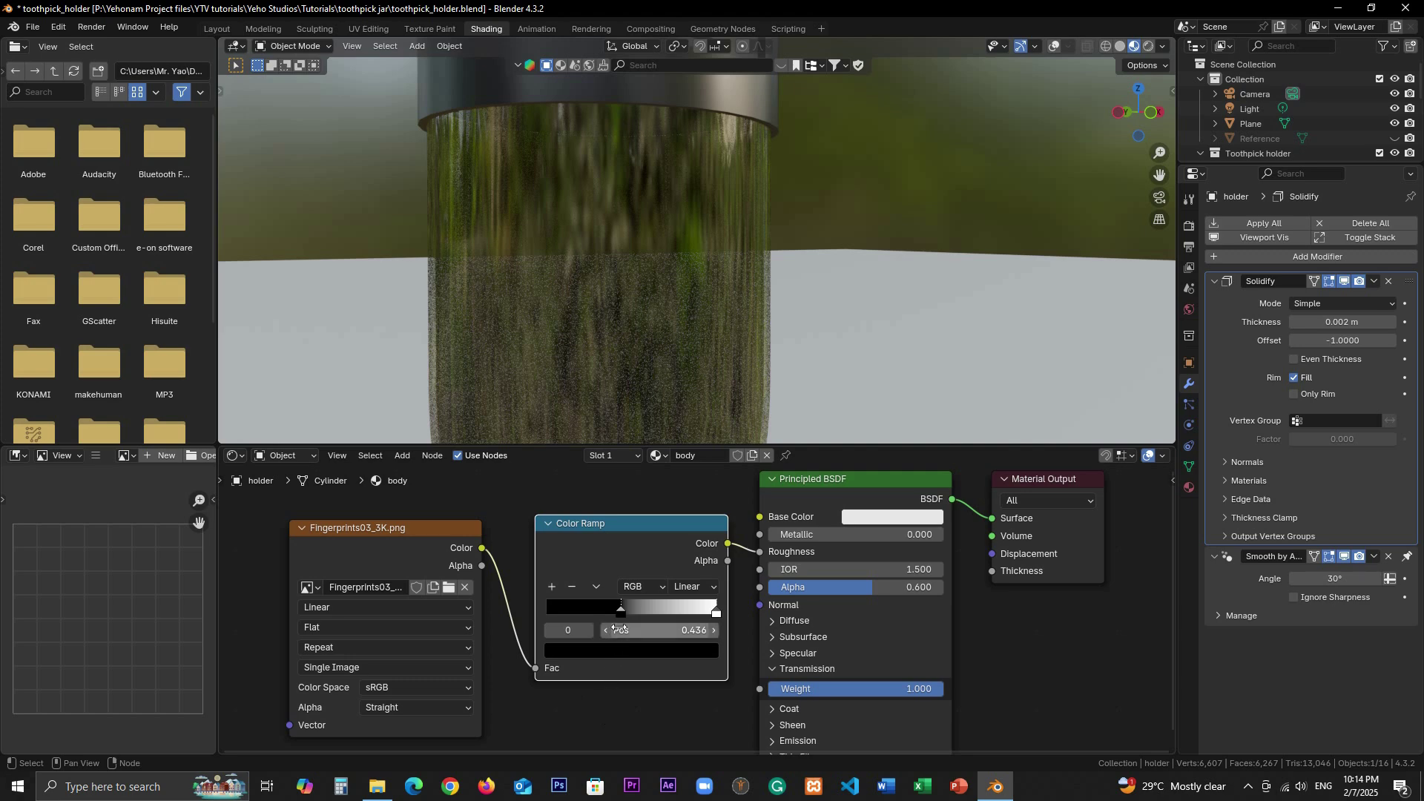
{"action": "left_click_drag", "start_coordinate": [715, 613], "coordinate": [545, 613]}
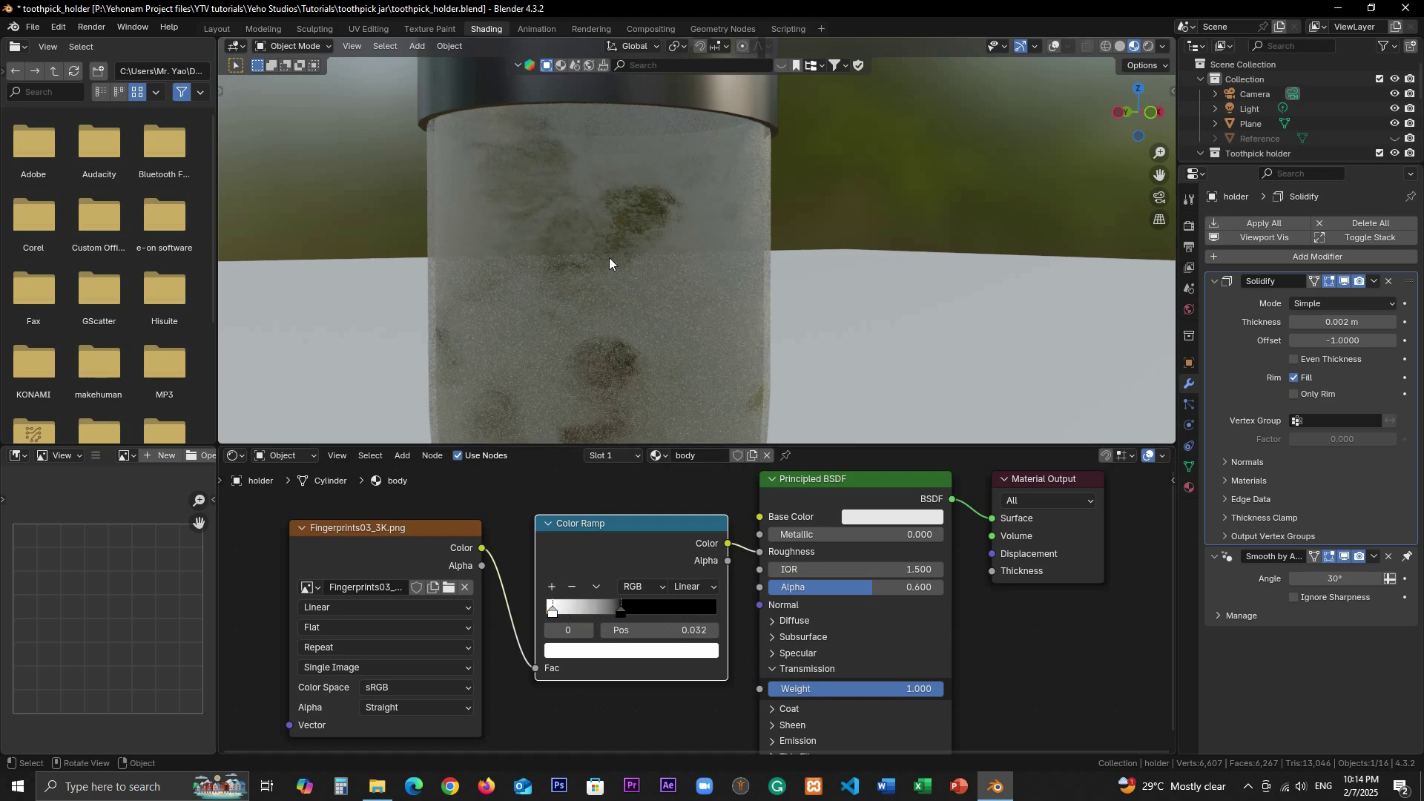
{"action": "middle_click_drag", "start_coordinate": [608, 257], "coordinate": [630, 297]}
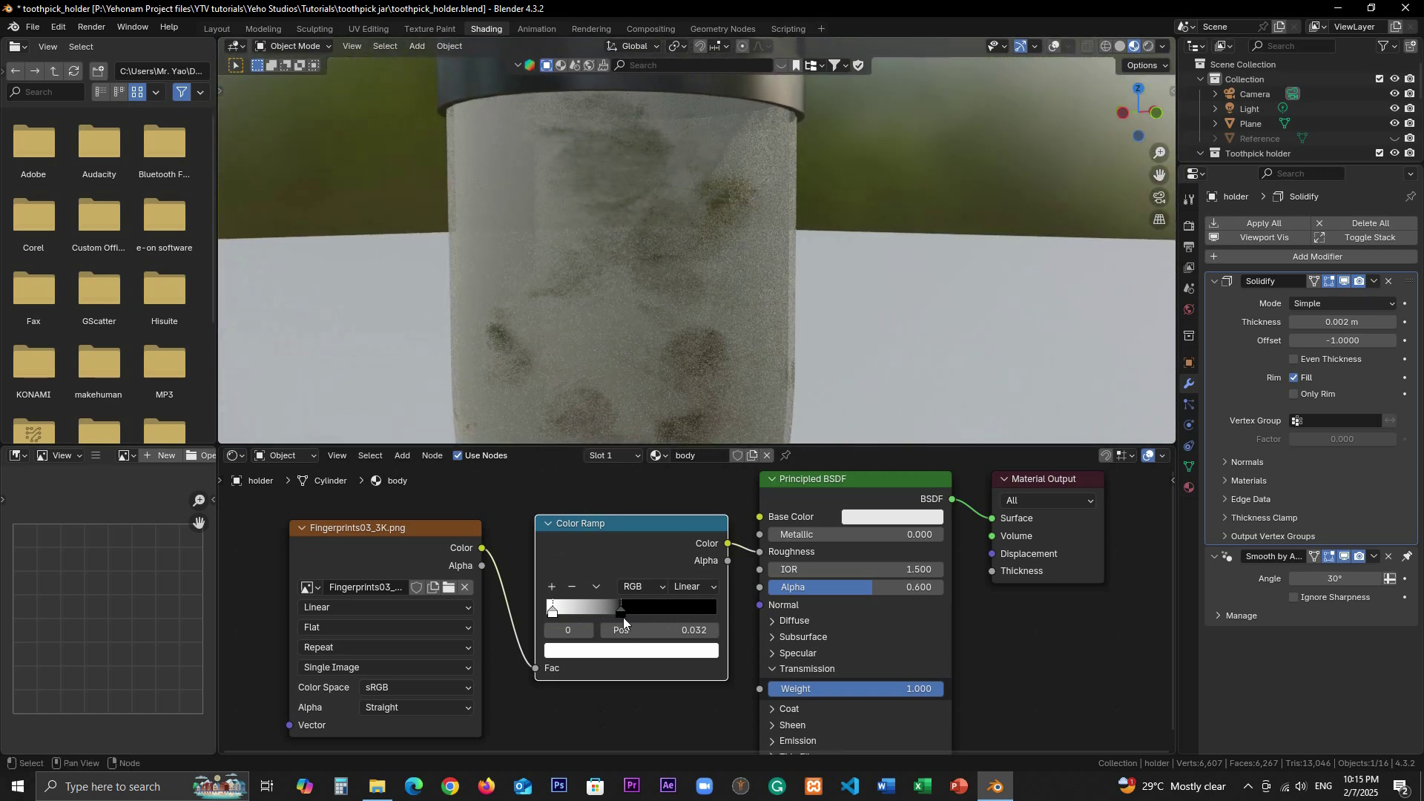
Shift the Color Ramp's black stop to about 0.523 and nudge the white stop slightly inward.
{"action": "mouse_move", "coordinate": [623, 622]}
{"action": "left_mouse_down"}
{"action": "mouse_move", "coordinate": [693, 622]}
{"action": "mouse_move", "coordinate": [646, 621]}
{"action": "left_mouse_up"}
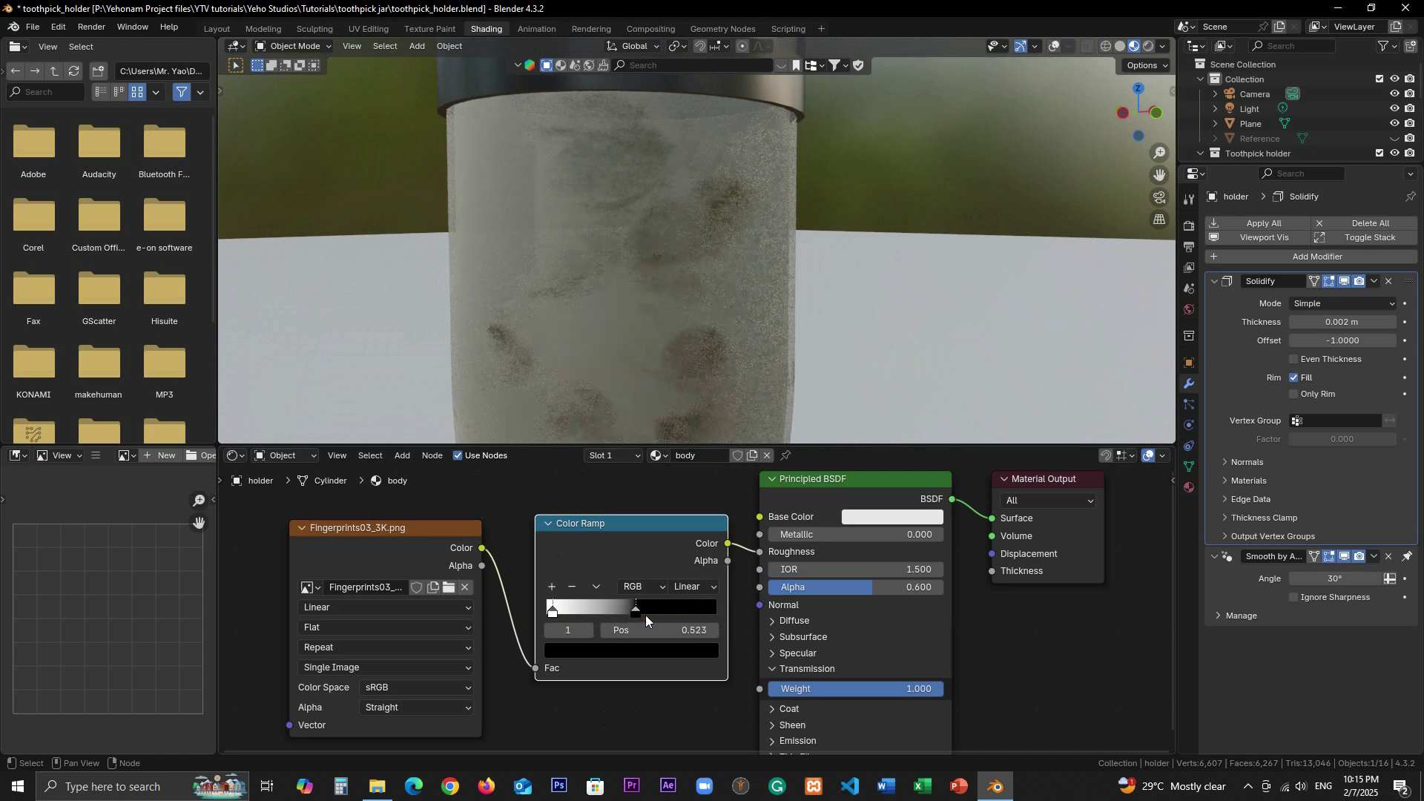
{"action": "left_click", "coordinate": [554, 613]}
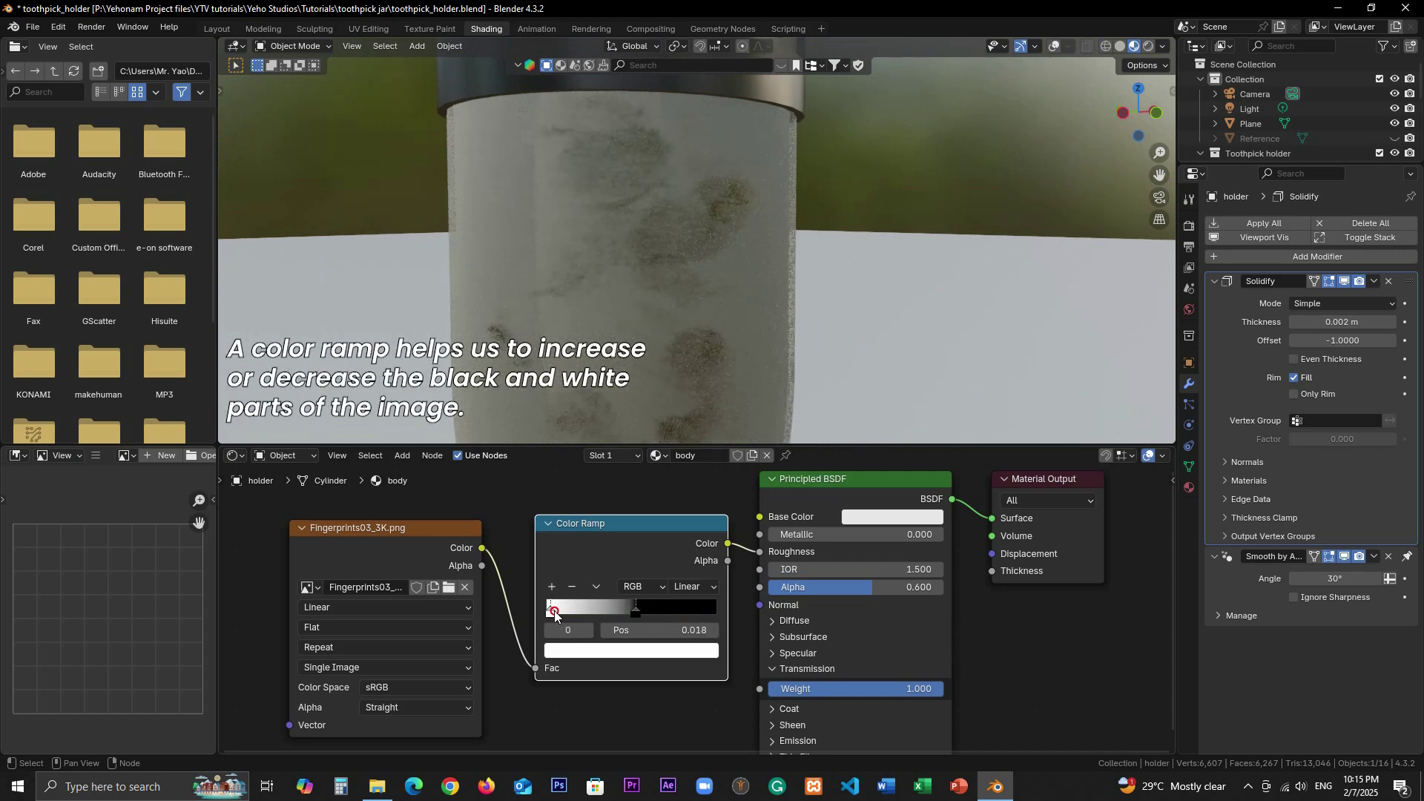
{"action": "left_click_drag", "start_coordinate": [555, 613], "coordinate": [565, 611]}
Flip the Color Ramp, placing the black stop at about 0.359 and the white stop at about 0.464.
{"action": "left_click", "coordinate": [598, 588]}
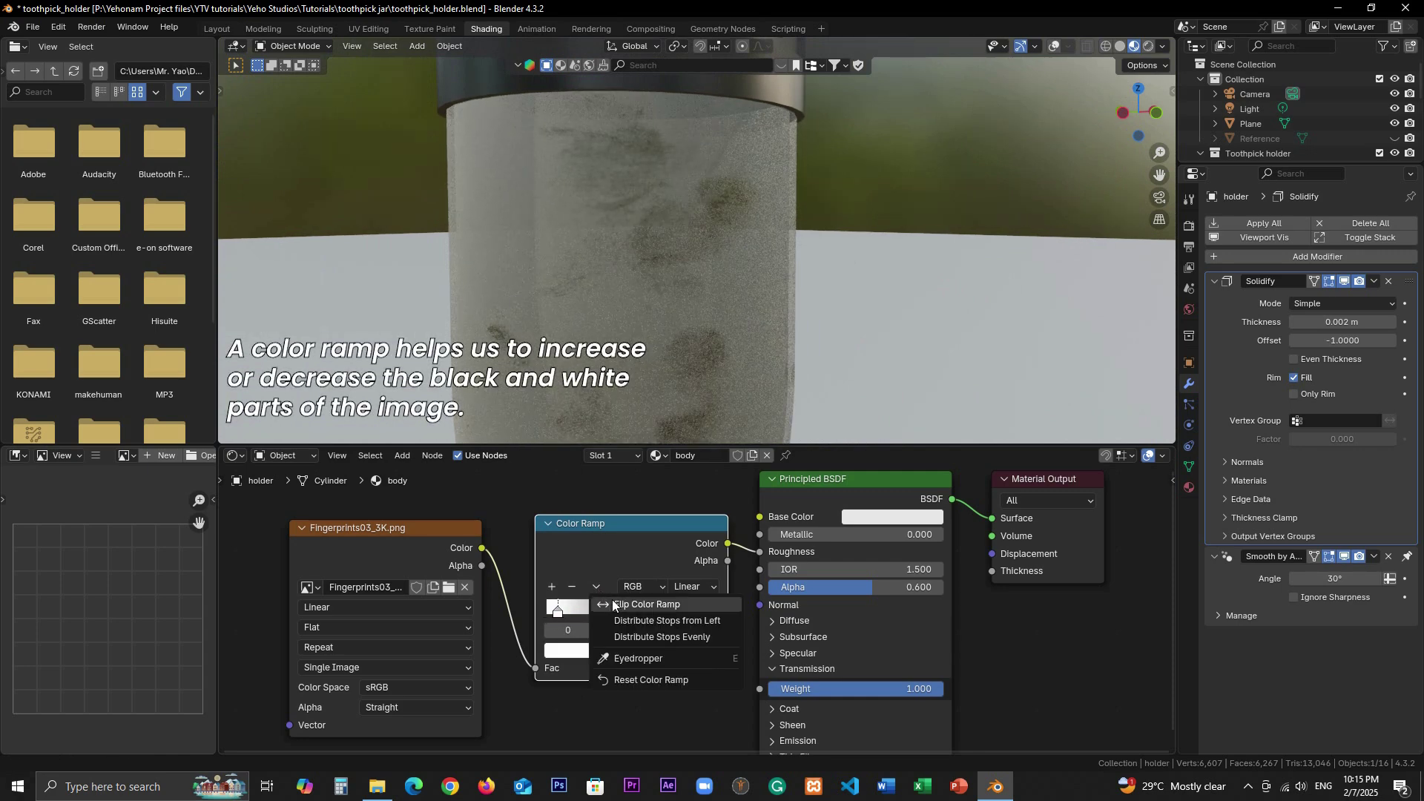
{"action": "left_click", "coordinate": [612, 598]}
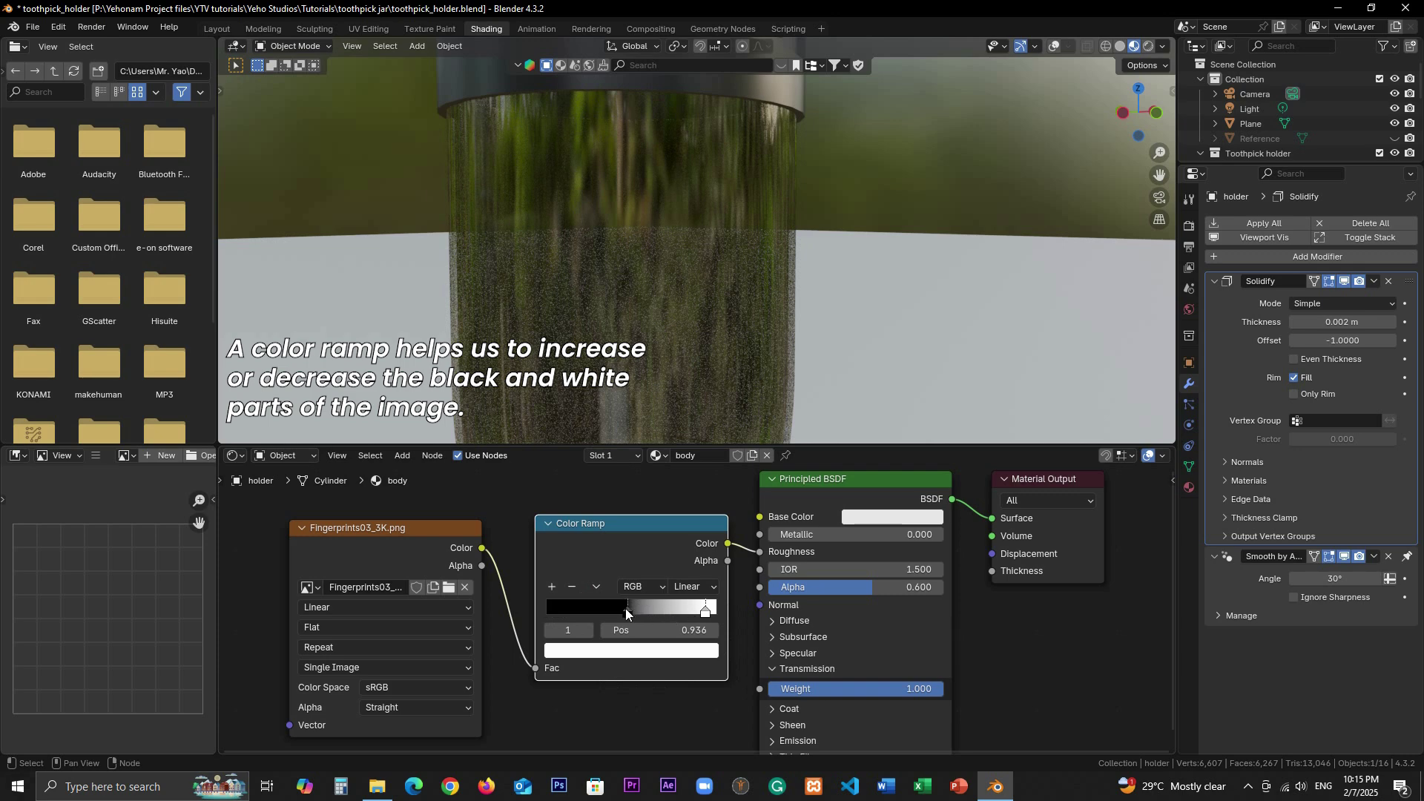
{"action": "mouse_move", "coordinate": [628, 611]}
{"action": "left_mouse_down"}
{"action": "mouse_move", "coordinate": [607, 611]}
{"action": "mouse_move", "coordinate": [685, 611]}
{"action": "mouse_move", "coordinate": [603, 613]}
{"action": "mouse_move", "coordinate": [624, 606]}
{"action": "left_mouse_up"}
Darken the Color Ramp's white stop to a light grey of about 0.74 value and lighten its black stop to very dark grey.
{"action": "mouse_move", "coordinate": [705, 254]}
{"action": "middle_mouse_down", "text": "shift"}
{"action": "mouse_move", "coordinate": [794, 236]}
{"action": "mouse_move", "coordinate": [687, 251]}
{"action": "middle_mouse_up", "text": "shift"}
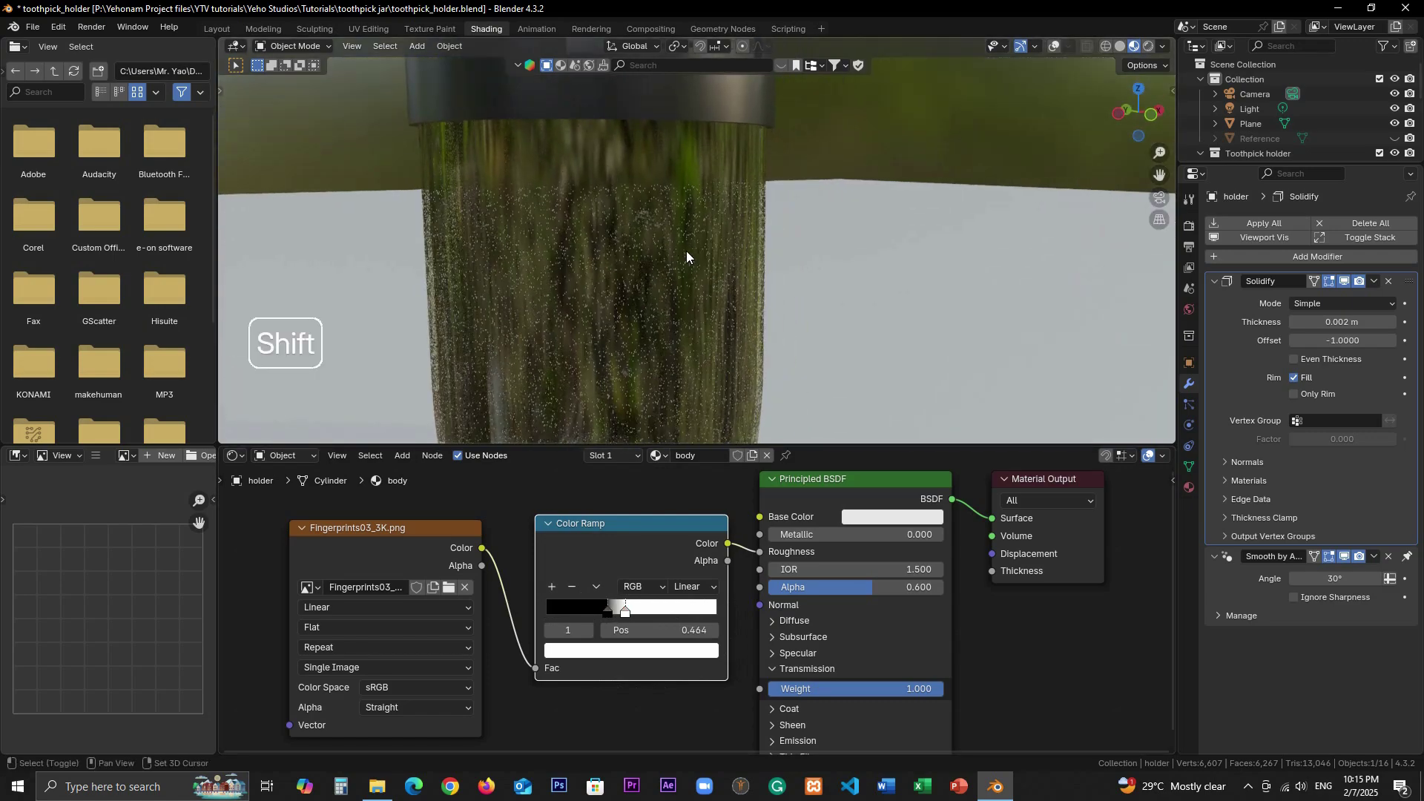
{"action": "scroll", "coordinate": [687, 250], "scroll_direction": "up", "scroll_amount": 5}
{"action": "middle_click_drag", "start_coordinate": [590, 239], "coordinate": [659, 269], "text": "shift"}
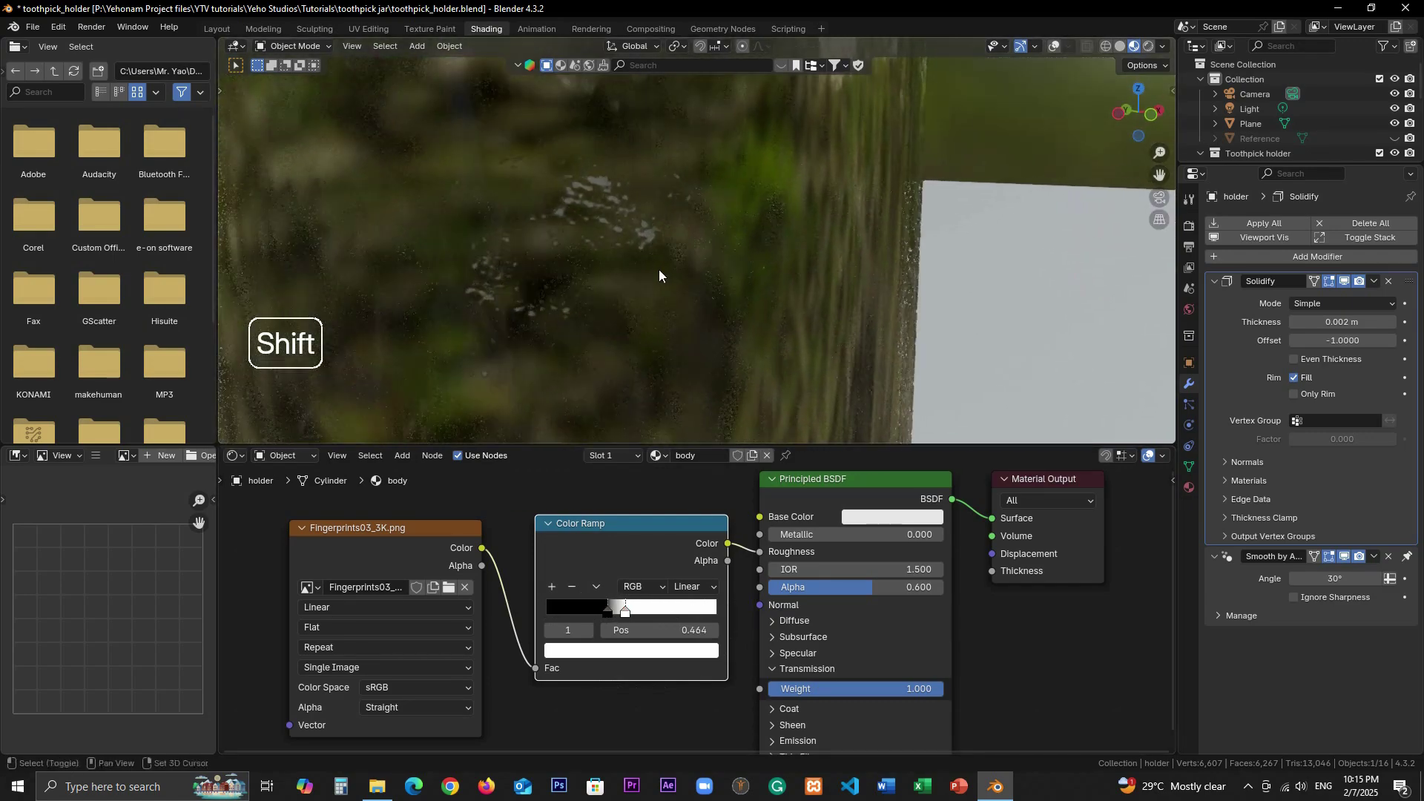
{"action": "left_click", "coordinate": [663, 650]}
{"action": "left_click", "coordinate": [689, 398]}
{"action": "left_click_drag", "start_coordinate": [687, 398], "coordinate": [690, 402]}
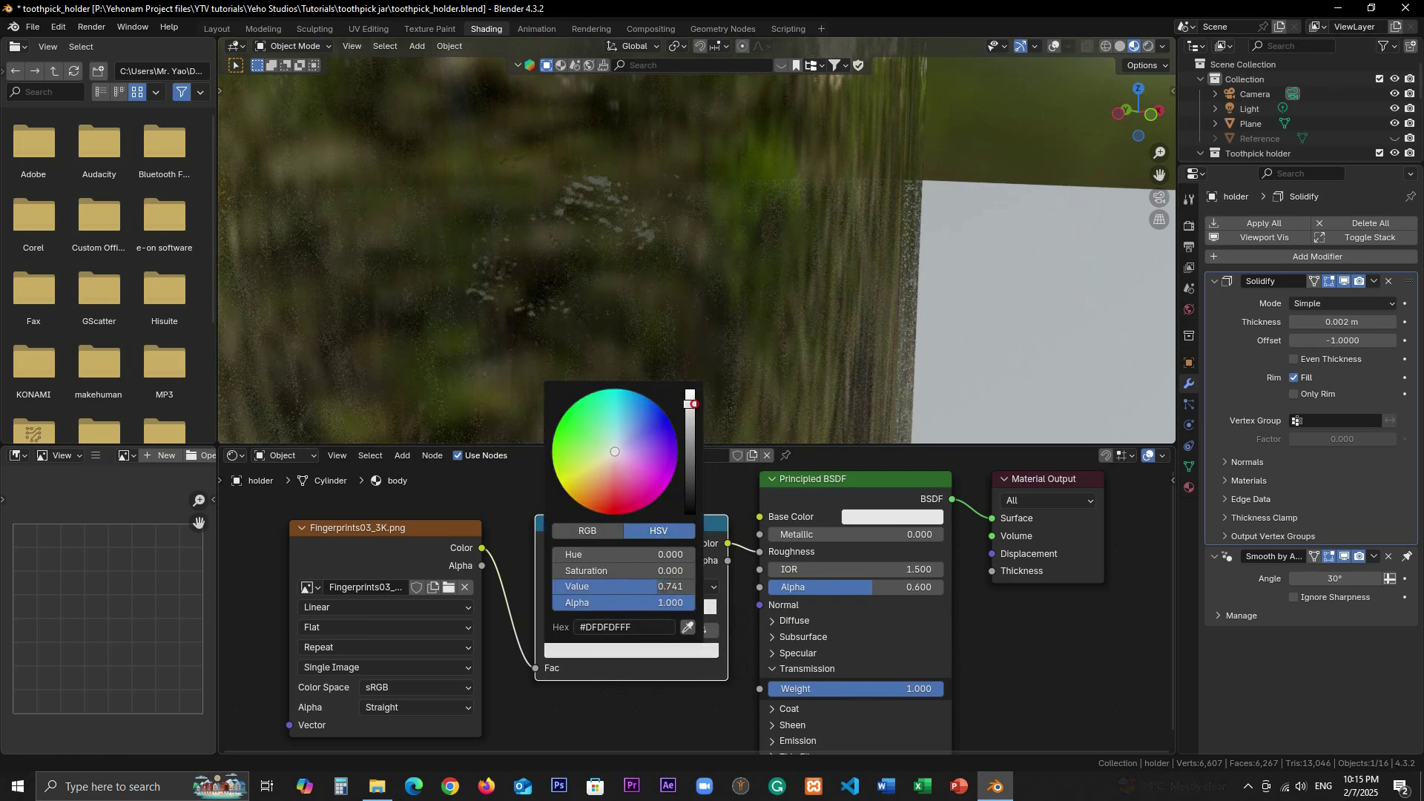
{"action": "left_click", "coordinate": [608, 611]}
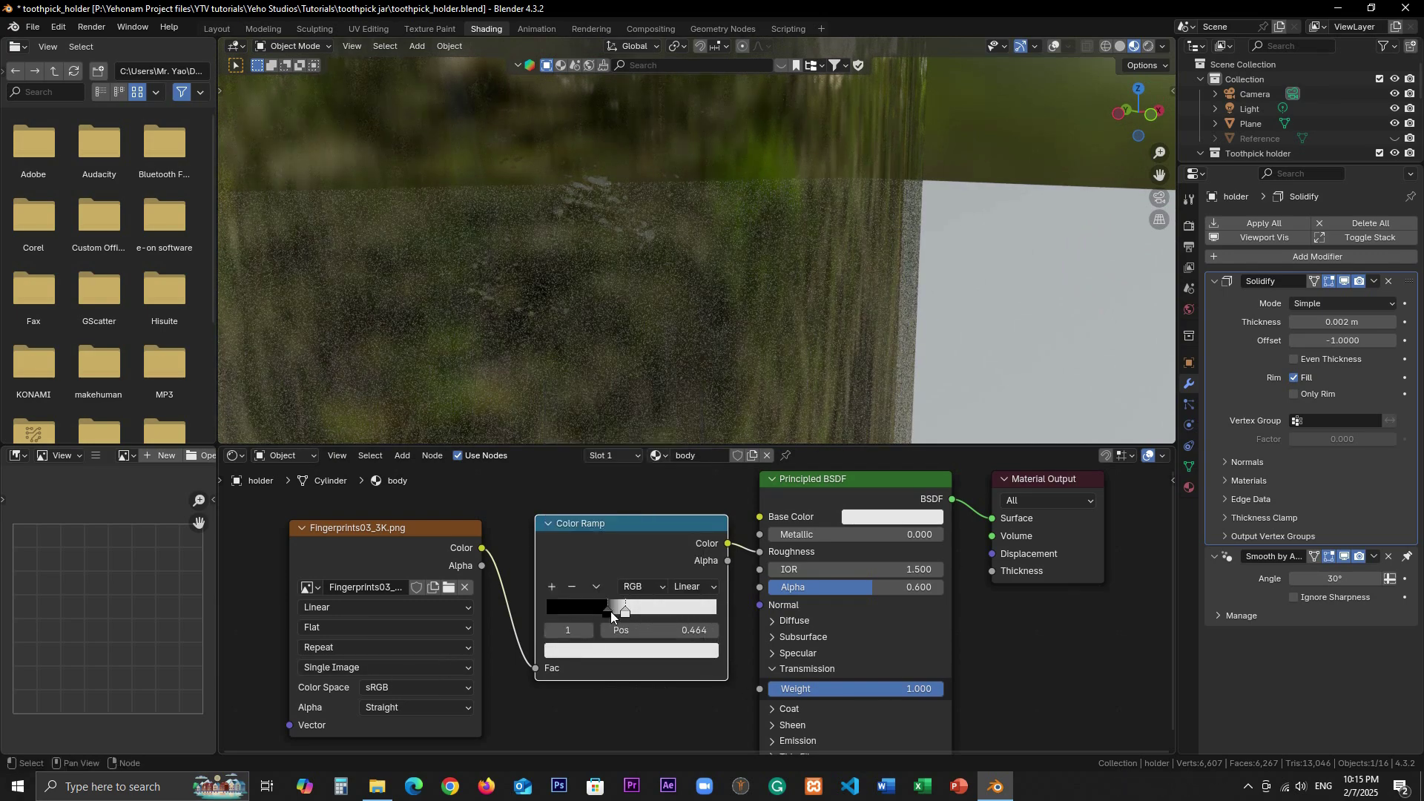
{"action": "left_click", "coordinate": [619, 651]}
{"action": "left_click_drag", "start_coordinate": [692, 510], "coordinate": [690, 491]}
Inspect the fingerprint smudges on the holder from several angles and turn the viewport overlays on.
{"action": "scroll", "coordinate": [834, 265], "scroll_direction": "down", "scroll_amount": 6}
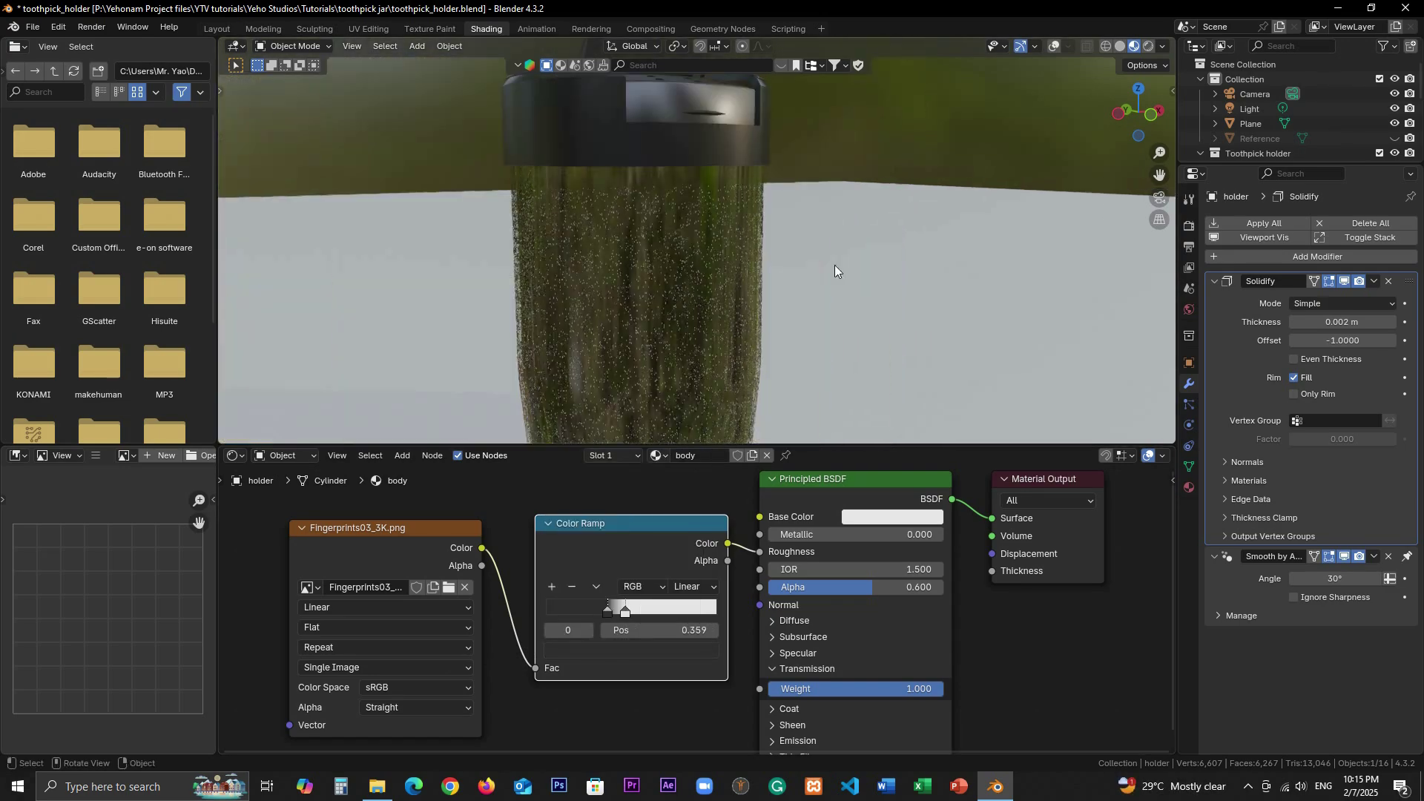
{"action": "scroll", "coordinate": [757, 255], "scroll_direction": "up", "scroll_amount": 3}
{"action": "middle_click_drag", "start_coordinate": [757, 255], "coordinate": [660, 244]}
{"action": "scroll", "coordinate": [660, 243], "scroll_direction": "up", "scroll_amount": 2}
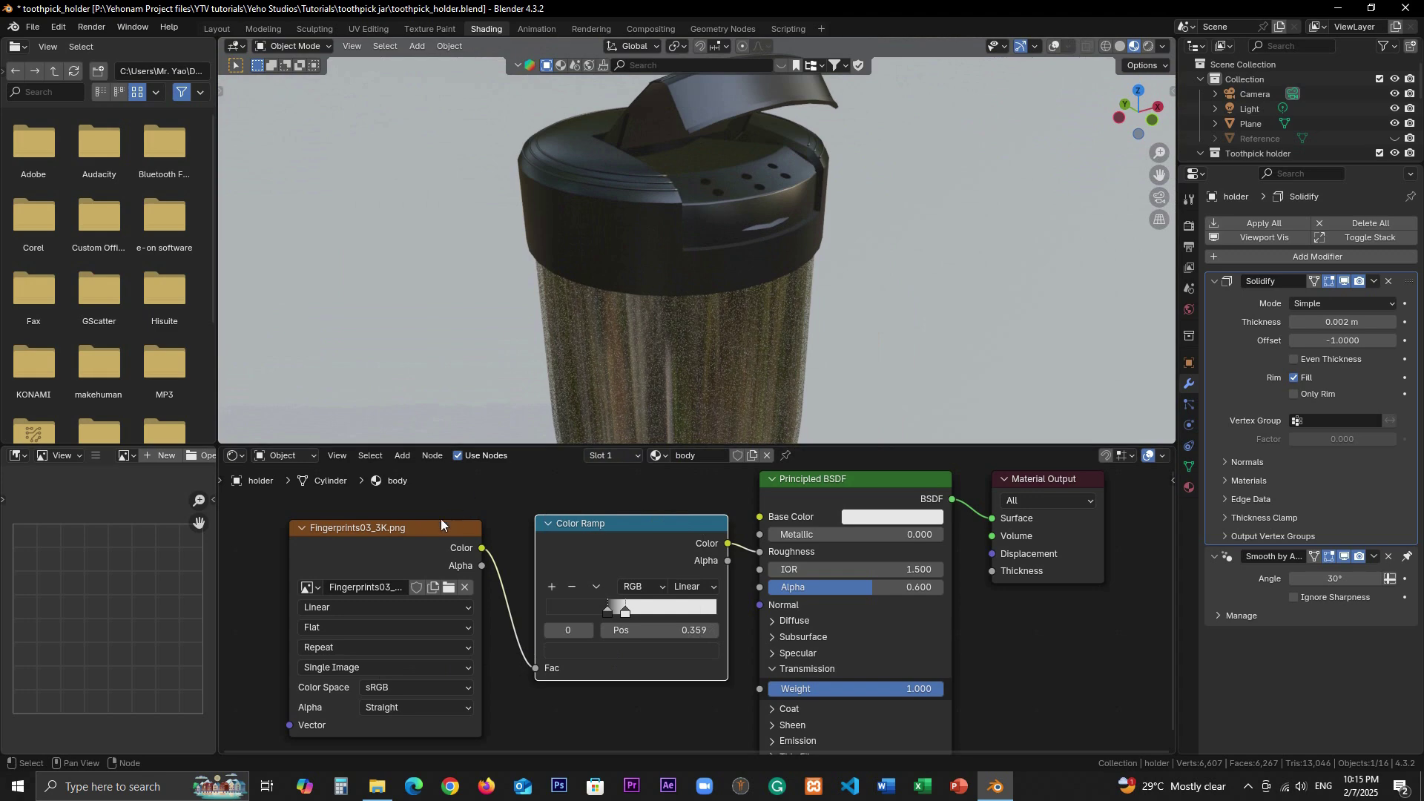
{"action": "middle_click_drag", "start_coordinate": [624, 366], "coordinate": [720, 269]}
{"action": "left_click", "coordinate": [1054, 47]}
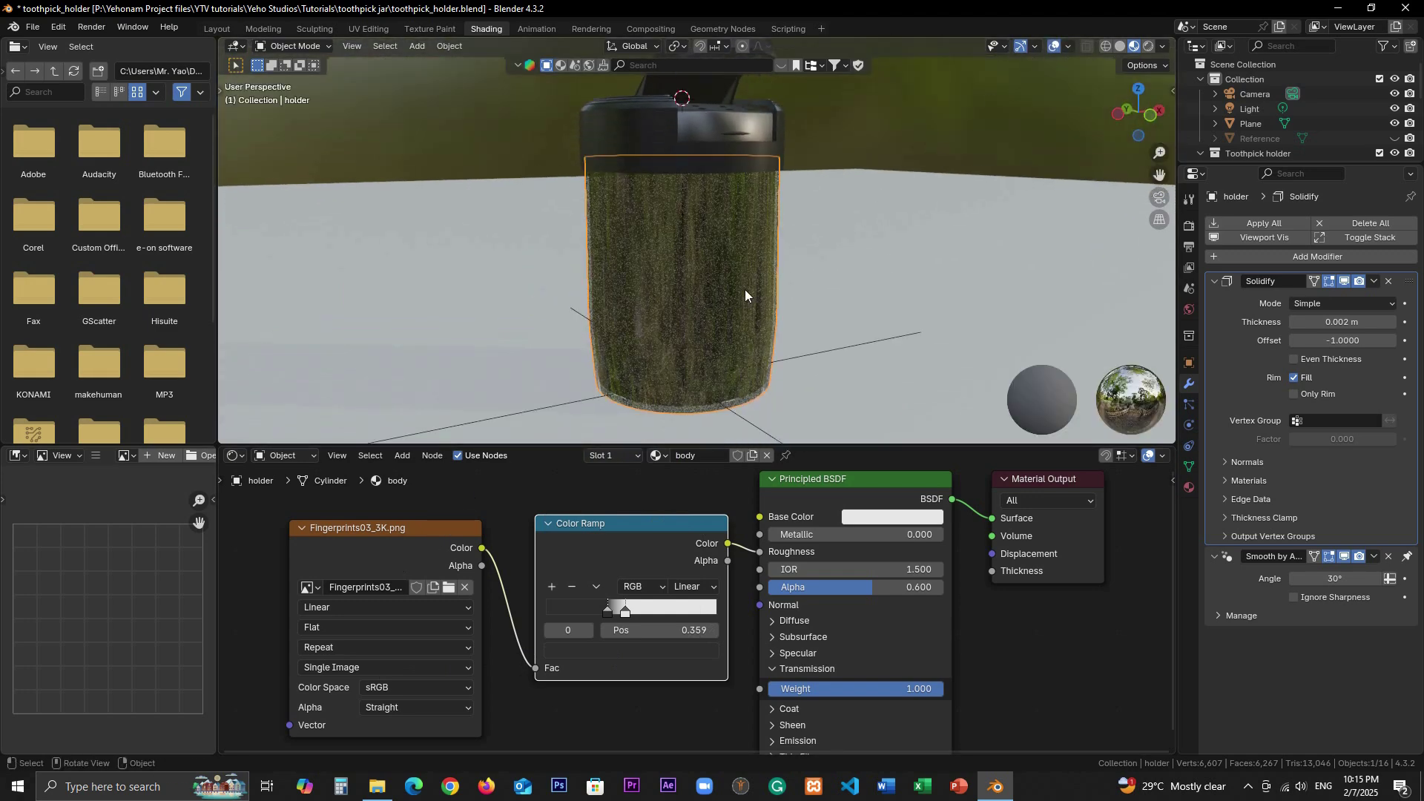
Save the file and add linked Texture Coordinate and Mapping nodes to the fingerprint image texture with Node Wrangler.
{"action": "scroll", "coordinate": [739, 315], "scroll_direction": "up", "scroll_amount": 1}
{"action": "left_click", "coordinate": [363, 544]}
{"action": "scroll", "coordinate": [372, 554], "scroll_direction": "down", "scroll_amount": 7}
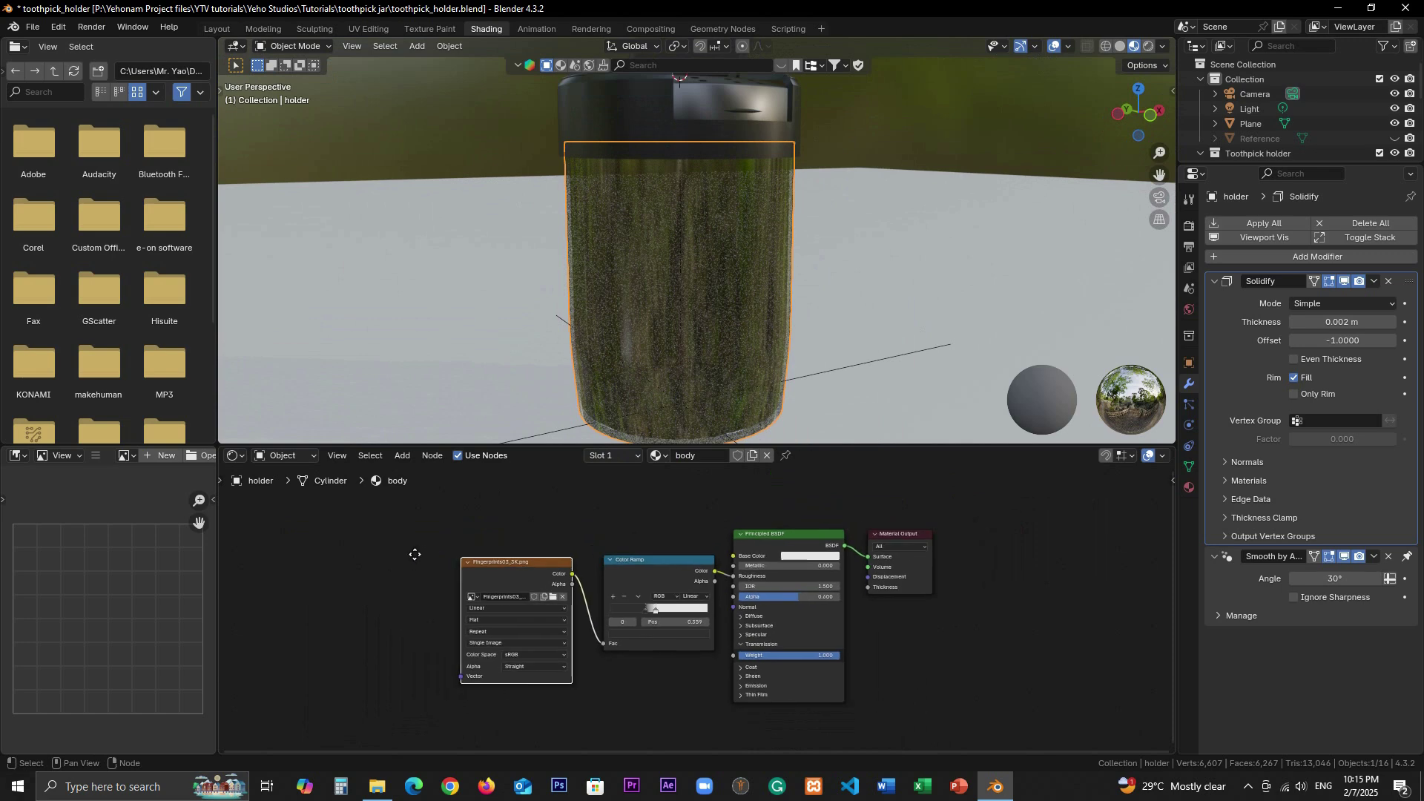
{"action": "middle_click_drag", "start_coordinate": [414, 553], "coordinate": [502, 556]}
{"action": "key", "text": "ctrl+s"}
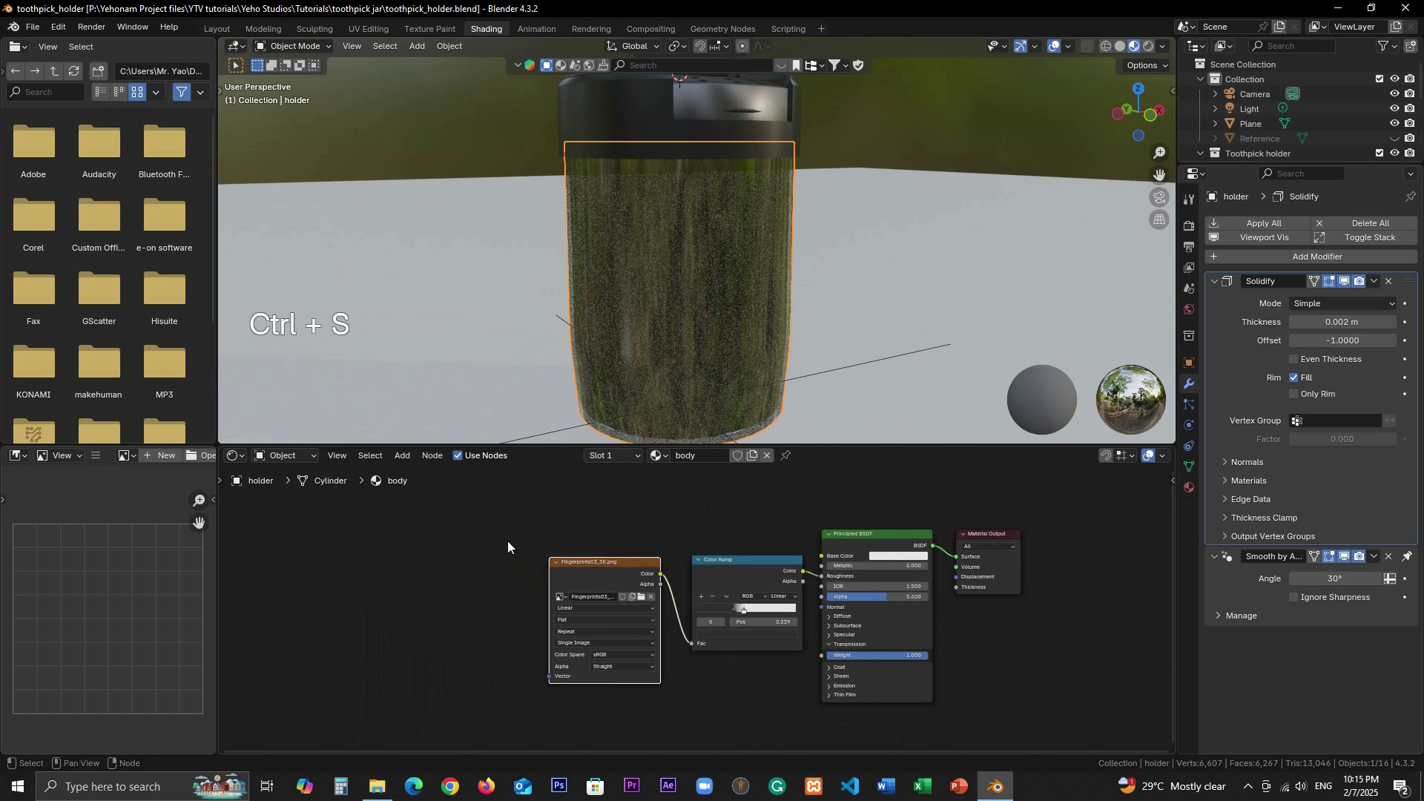
{"action": "key", "text": "ctrl+t"}
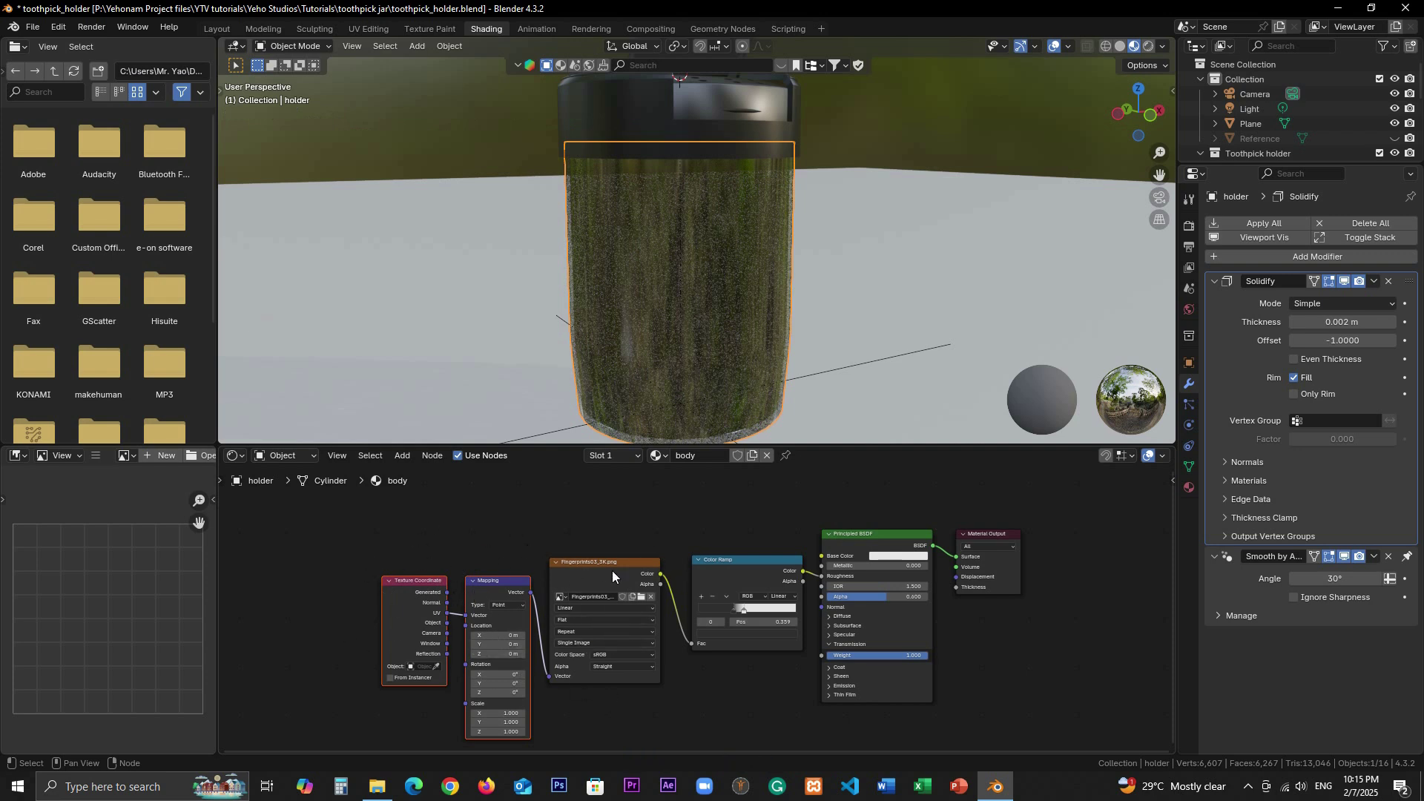
Search the add-ons in the Preferences for "node" and expand the Node Wrangler details.
{"action": "left_click", "coordinate": [57, 26]}
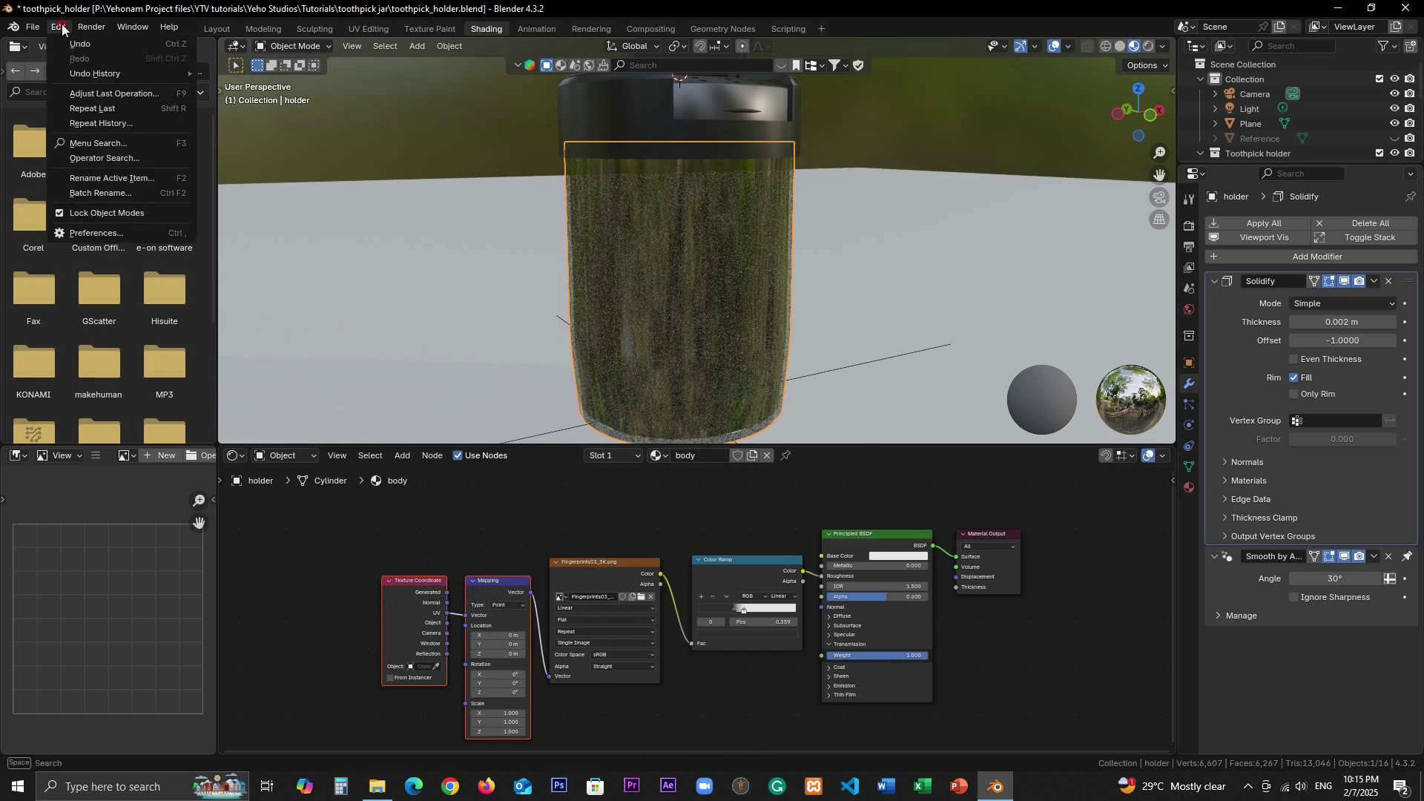
{"action": "left_click", "coordinate": [92, 232]}
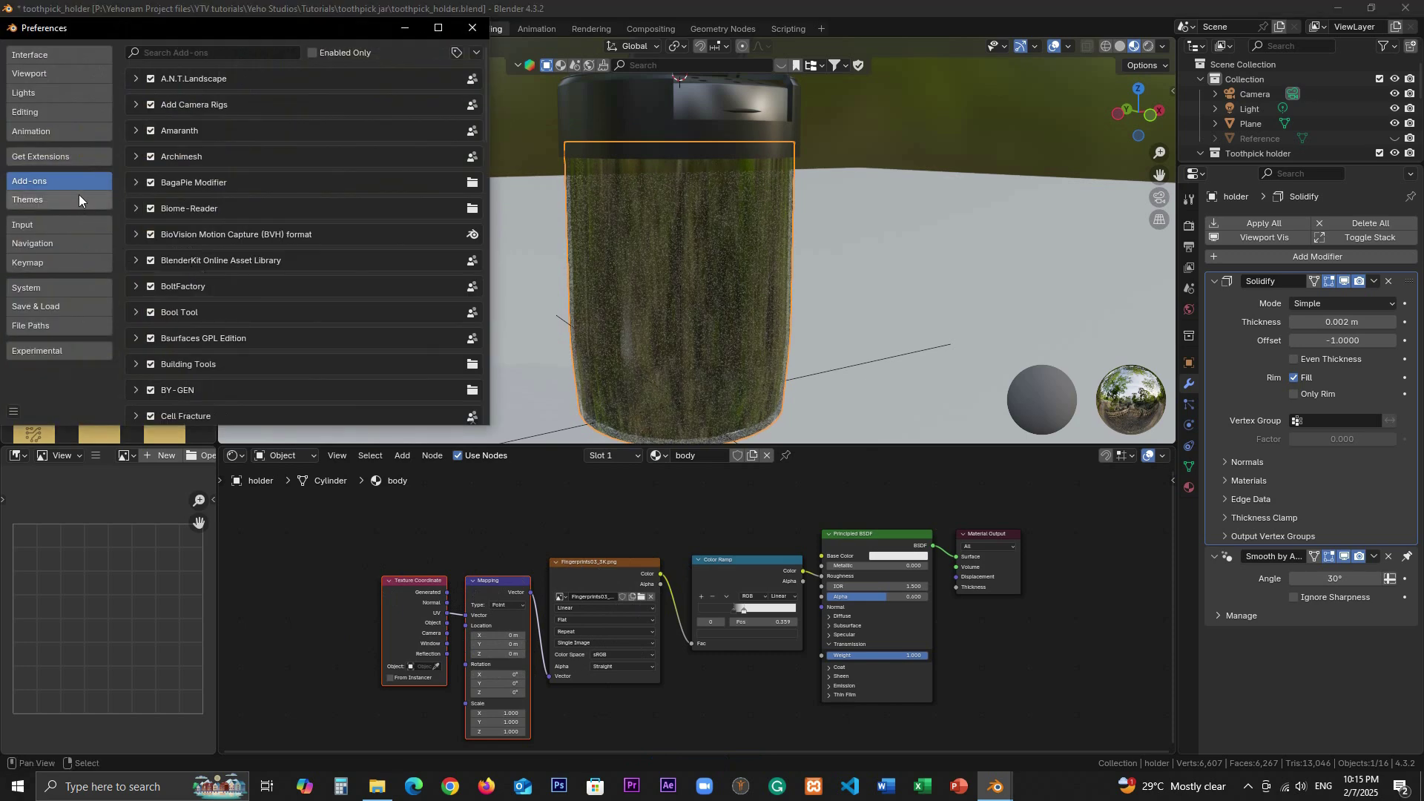
{"action": "left_click", "coordinate": [244, 49]}
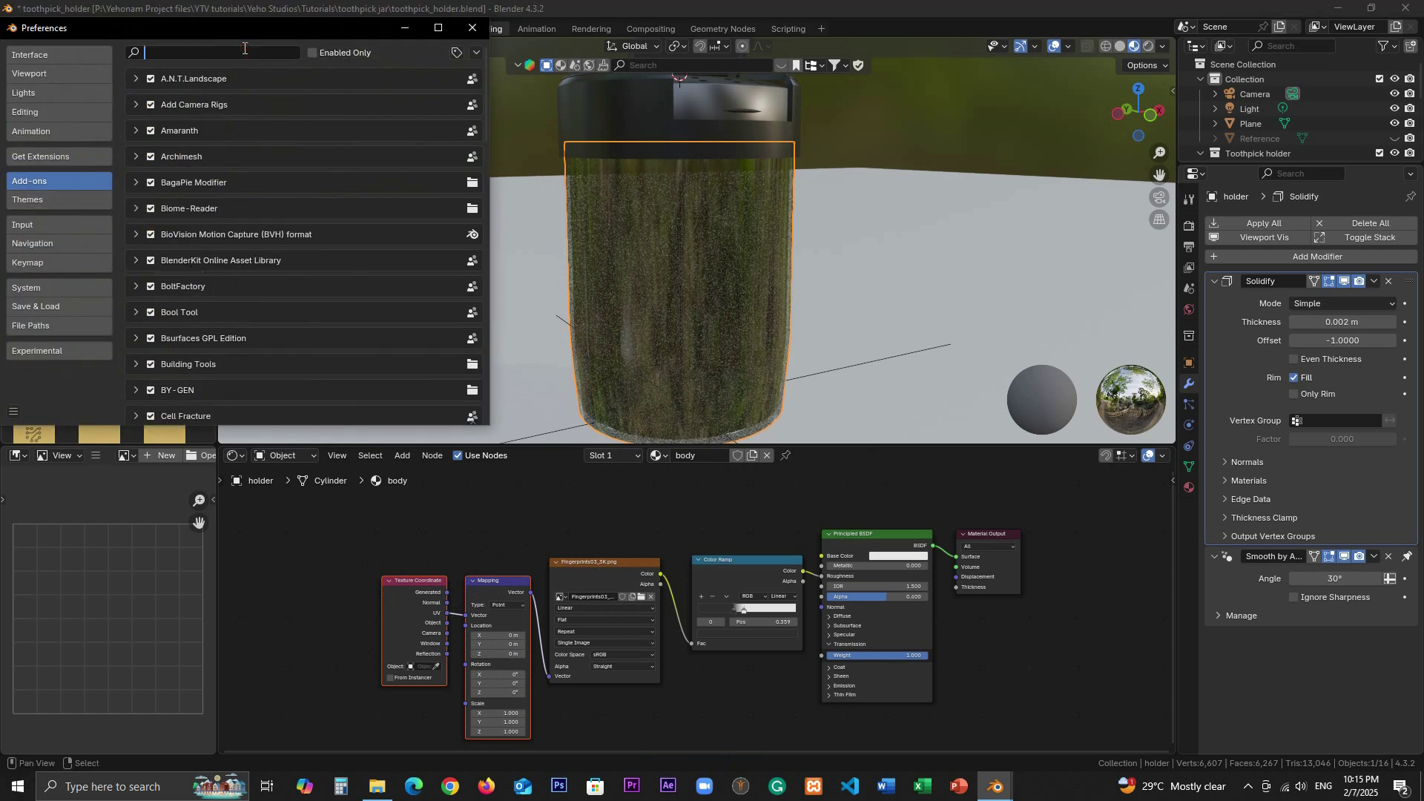
{"action": "type", "text": "node"}
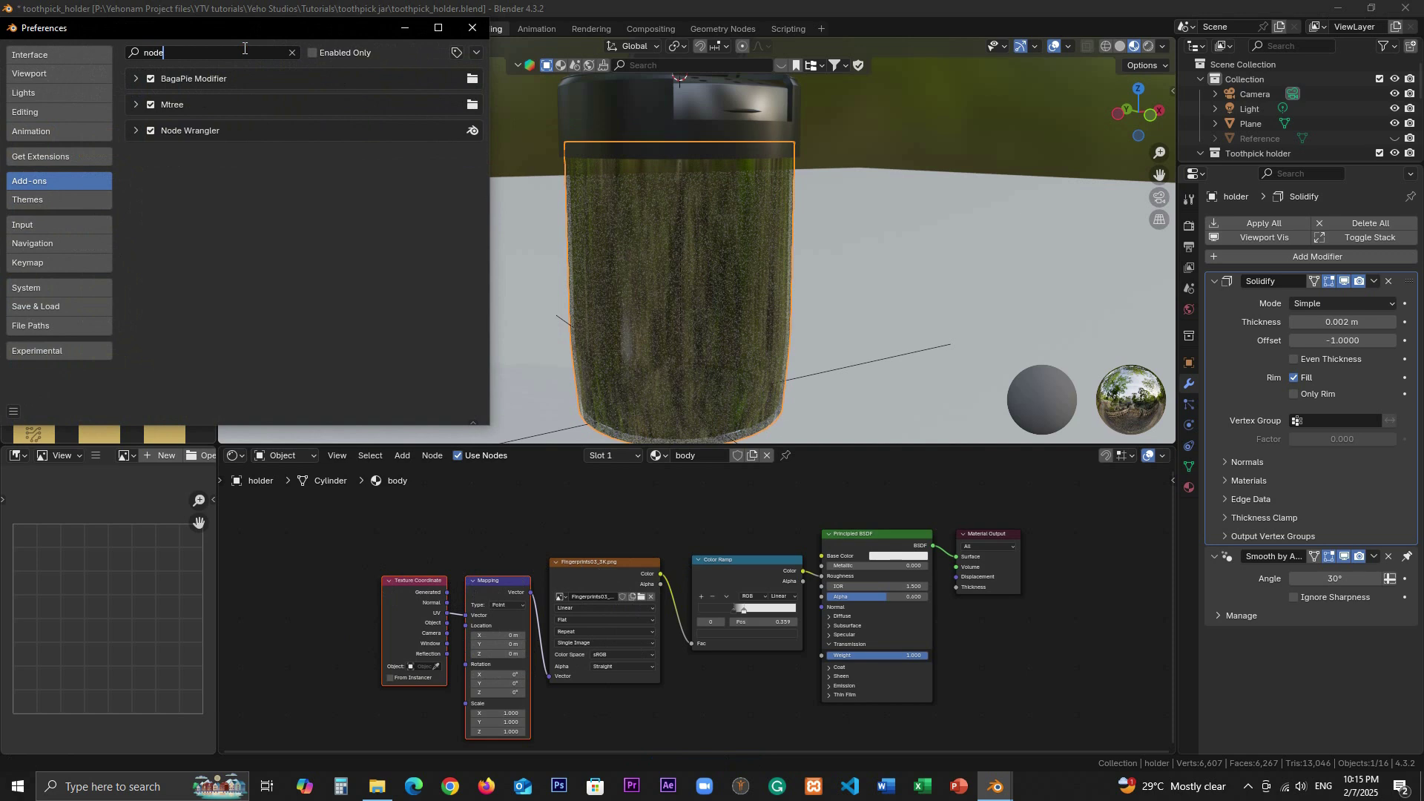
{"action": "left_click", "coordinate": [138, 135]}
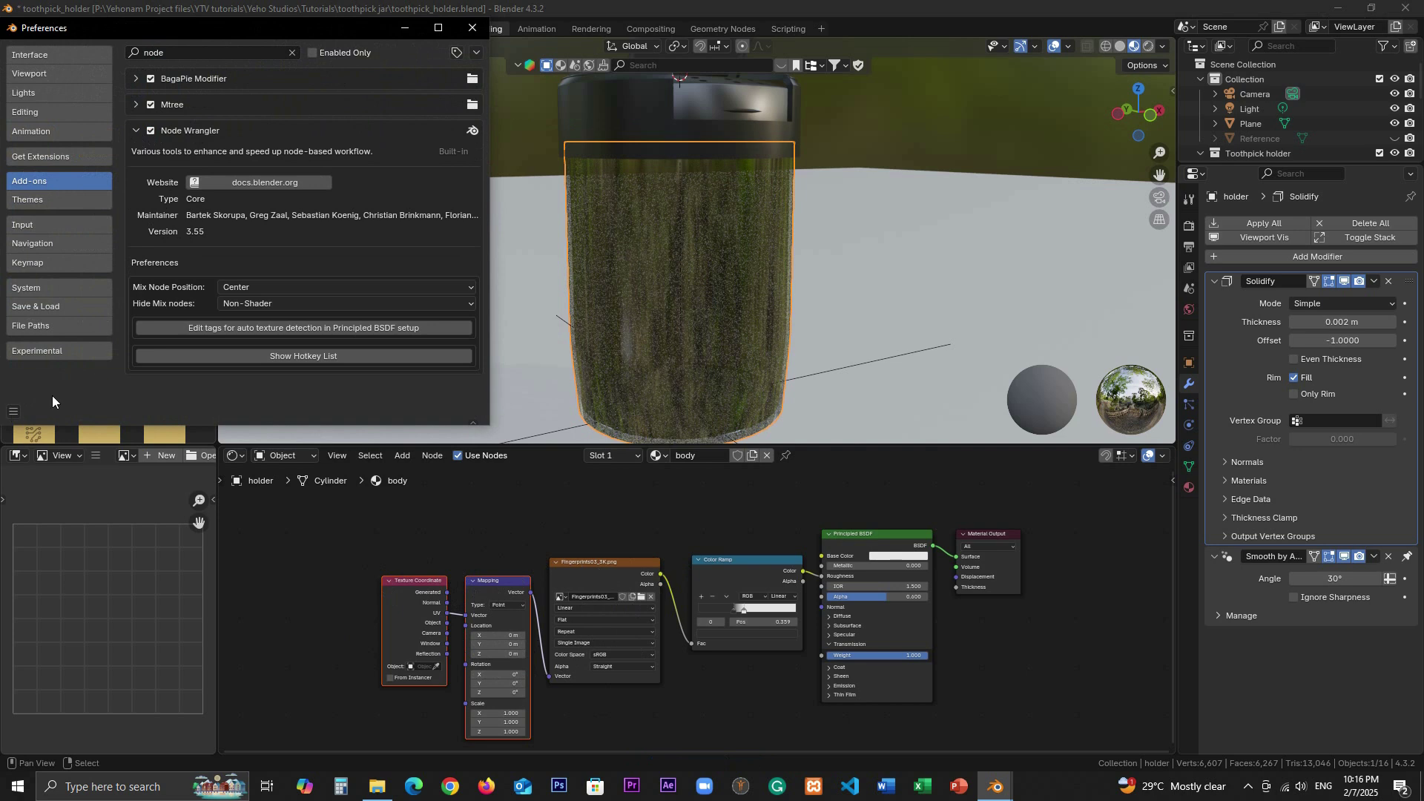
Save the preferences and close the Preferences window.
{"action": "left_click", "coordinate": [12, 412]}
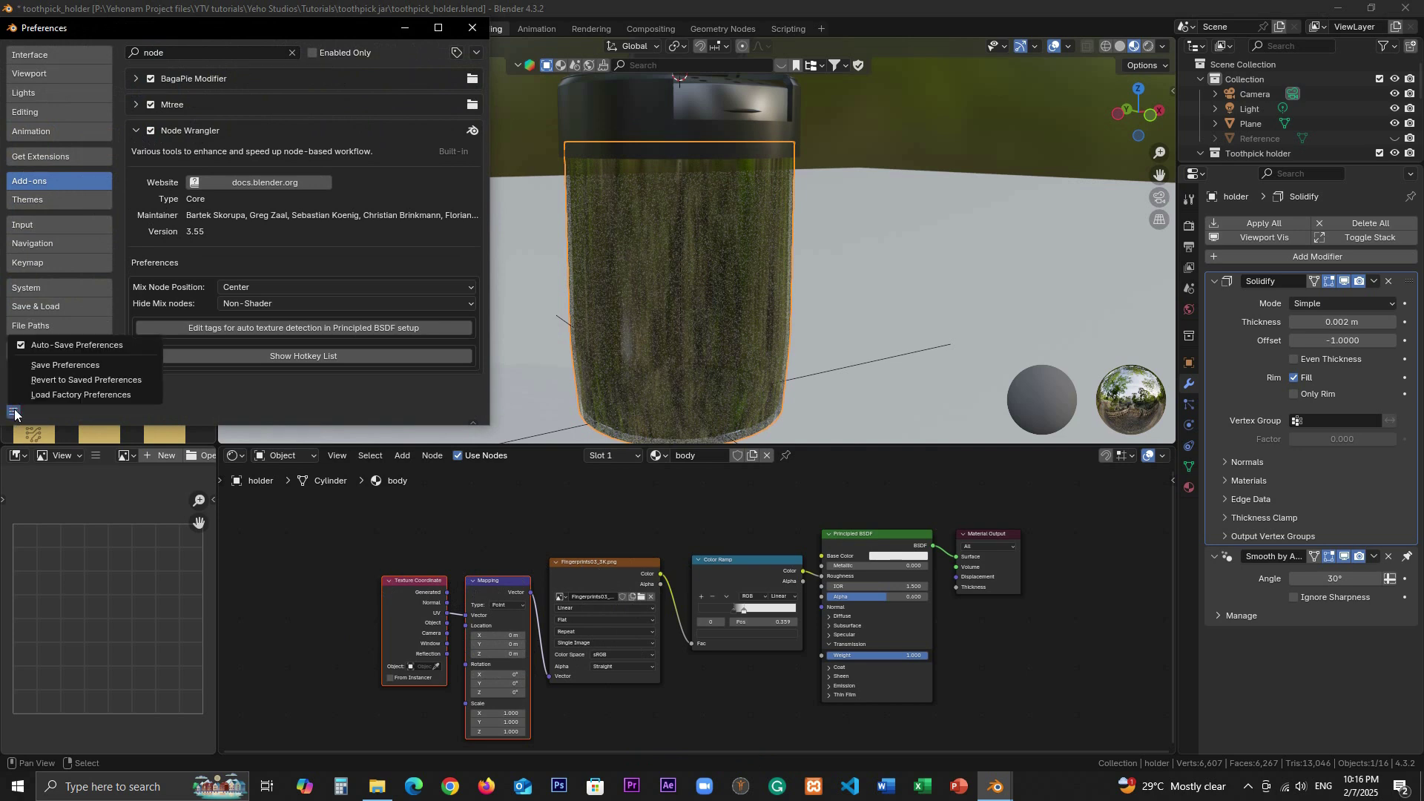
{"action": "left_click", "coordinate": [58, 364]}
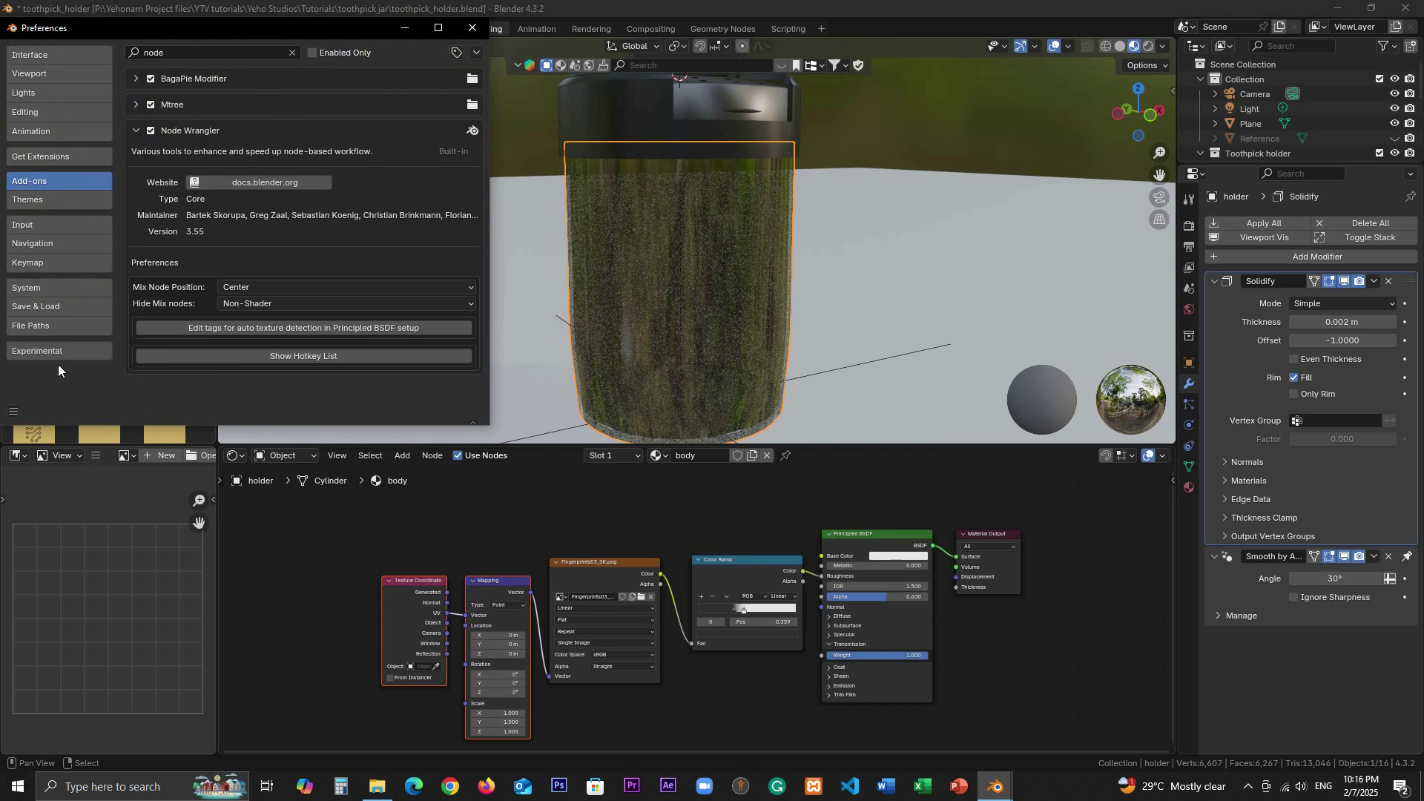
{"action": "left_click", "coordinate": [475, 28]}
Bring up the holder in the UV Editing workspace and select its whole mesh to show the full UV layout over the fingerprint image.
{"action": "scroll", "coordinate": [780, 236], "scroll_direction": "up", "scroll_amount": 5}
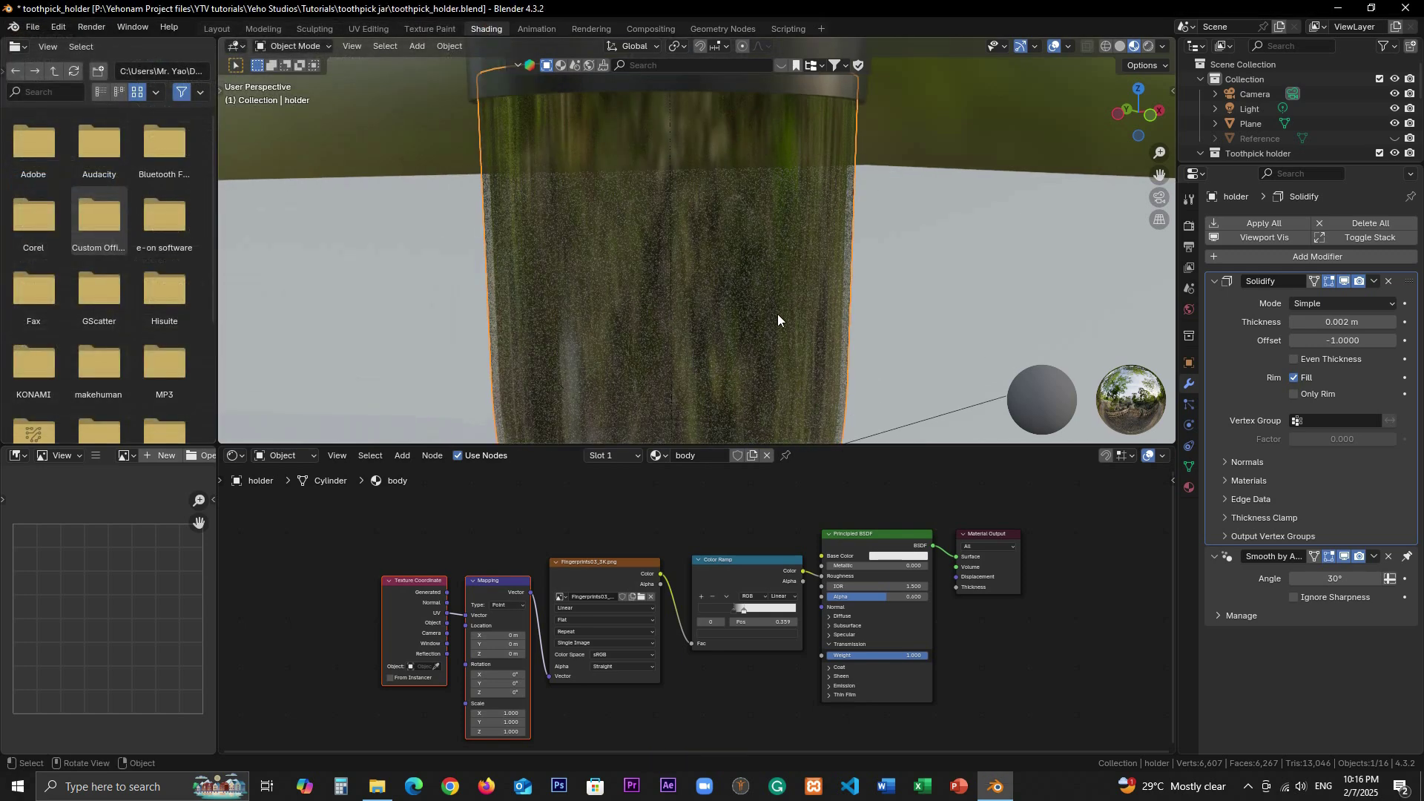
{"action": "left_click", "coordinate": [593, 571]}
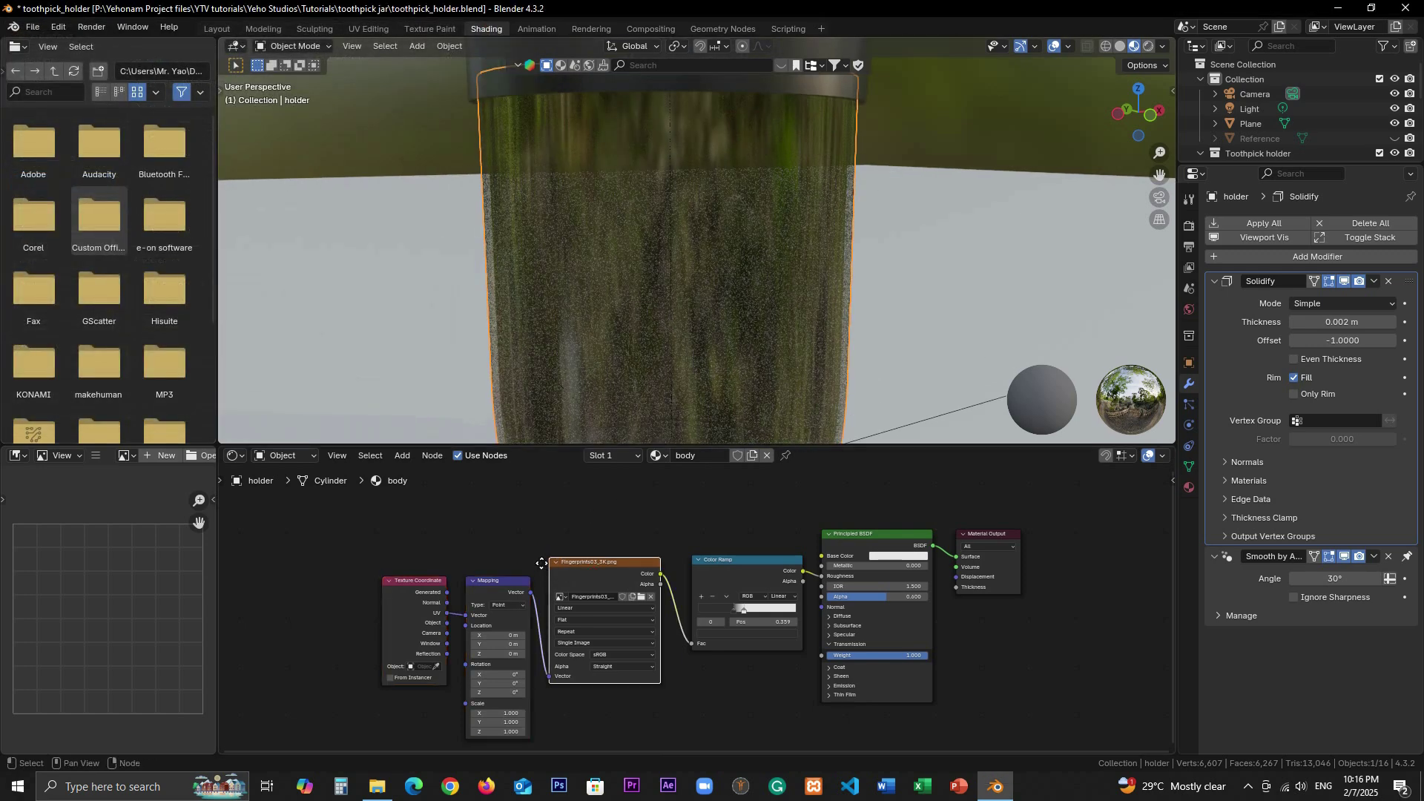
{"action": "key", "text": "KP_Decimal"}
{"action": "scroll", "coordinate": [601, 554], "scroll_direction": "up", "scroll_amount": 2}
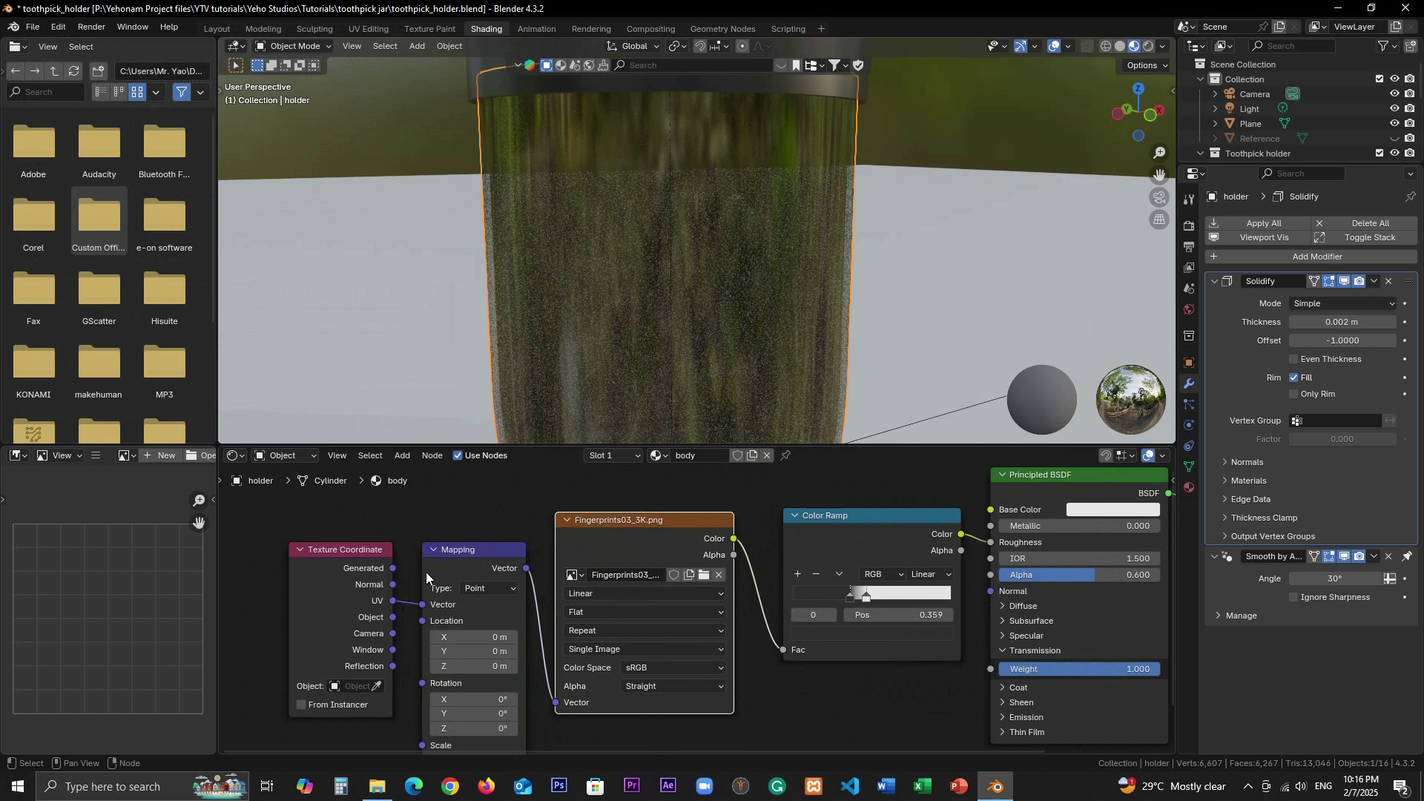
{"action": "mouse_move", "coordinate": [709, 386]}
{"action": "middle_mouse_down"}
{"action": "mouse_move", "coordinate": [754, 335]}
{"action": "mouse_move", "coordinate": [753, 305]}
{"action": "mouse_move", "coordinate": [687, 345]}
{"action": "mouse_move", "coordinate": [701, 354]}
{"action": "mouse_move", "coordinate": [652, 312]}
{"action": "middle_mouse_up"}
{"action": "left_click", "coordinate": [368, 28]}
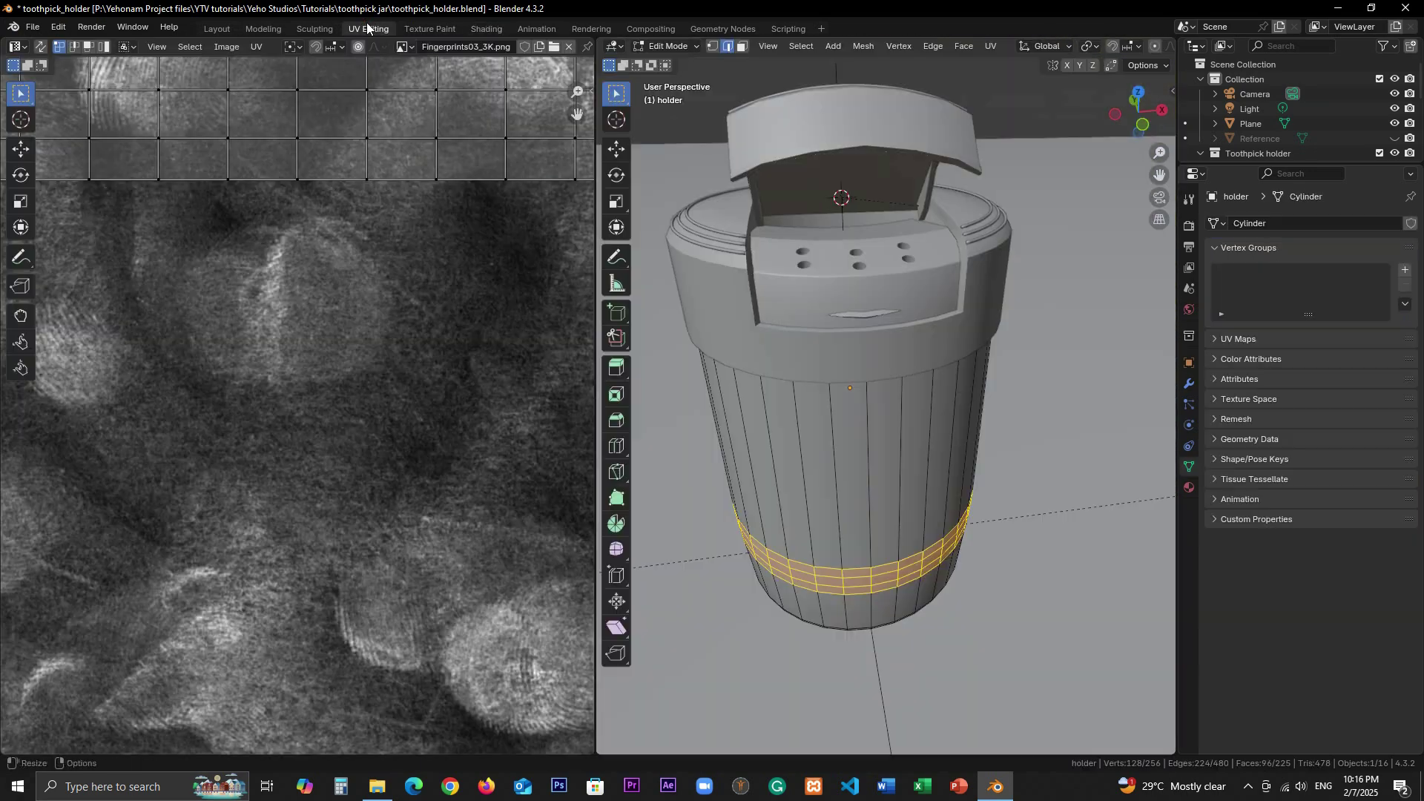
{"action": "scroll", "coordinate": [269, 443], "scroll_direction": "down", "scroll_amount": 8}
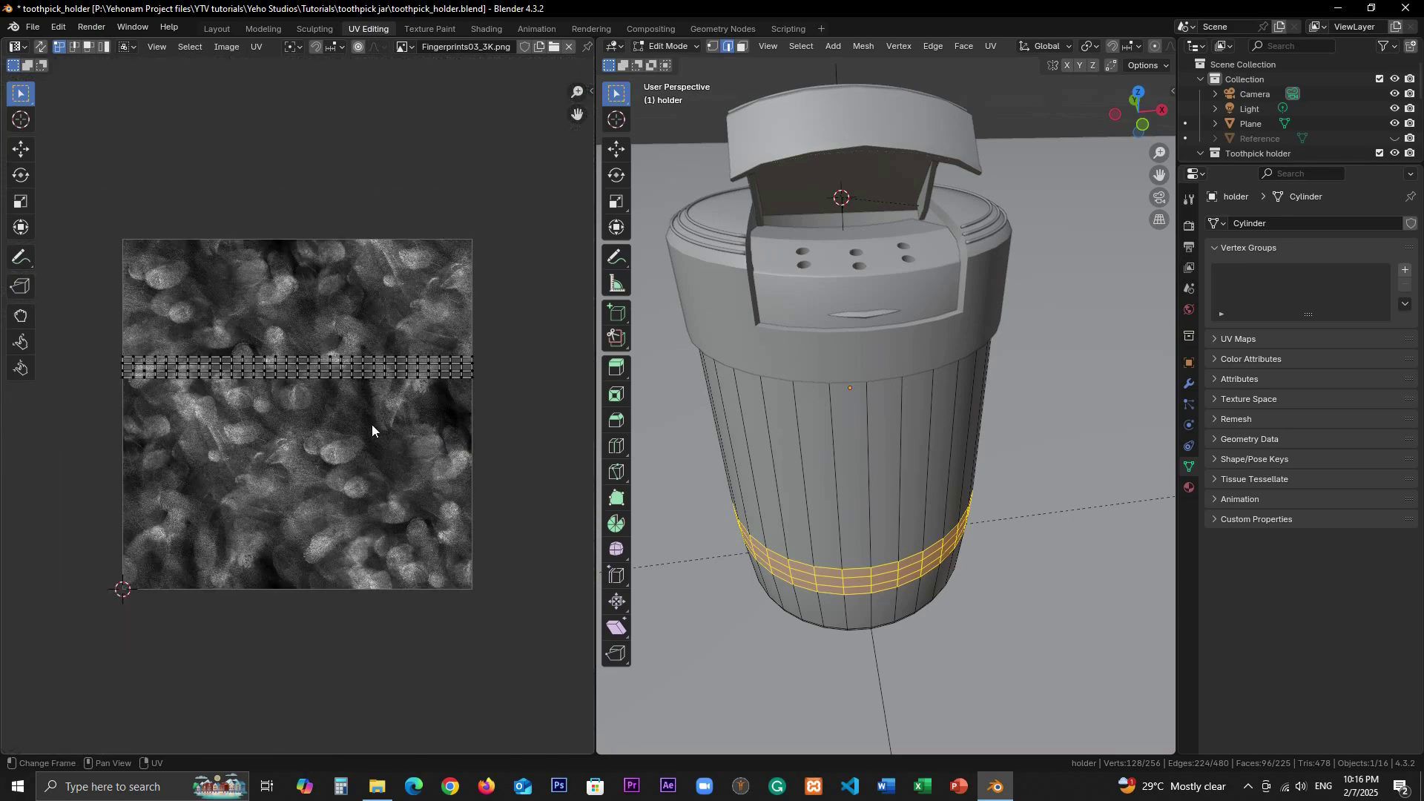
{"action": "scroll", "coordinate": [371, 429], "scroll_direction": "up", "scroll_amount": 1}
{"action": "middle_click_drag", "start_coordinate": [837, 496], "coordinate": [875, 549]}
{"action": "key", "text": "a"}
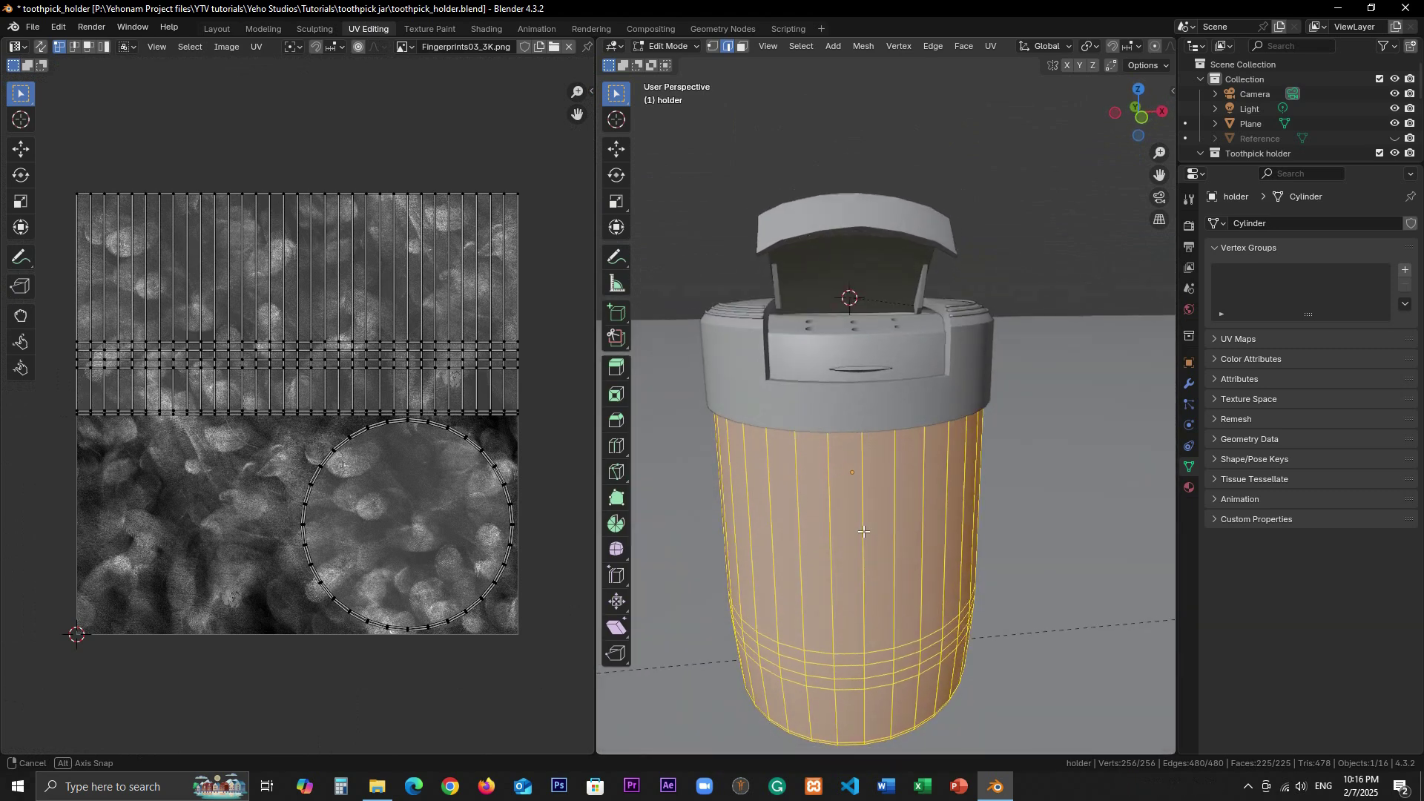
{"action": "left_click", "coordinate": [224, 28]}
{"action": "scroll", "coordinate": [592, 249], "scroll_direction": "up", "scroll_amount": 2}
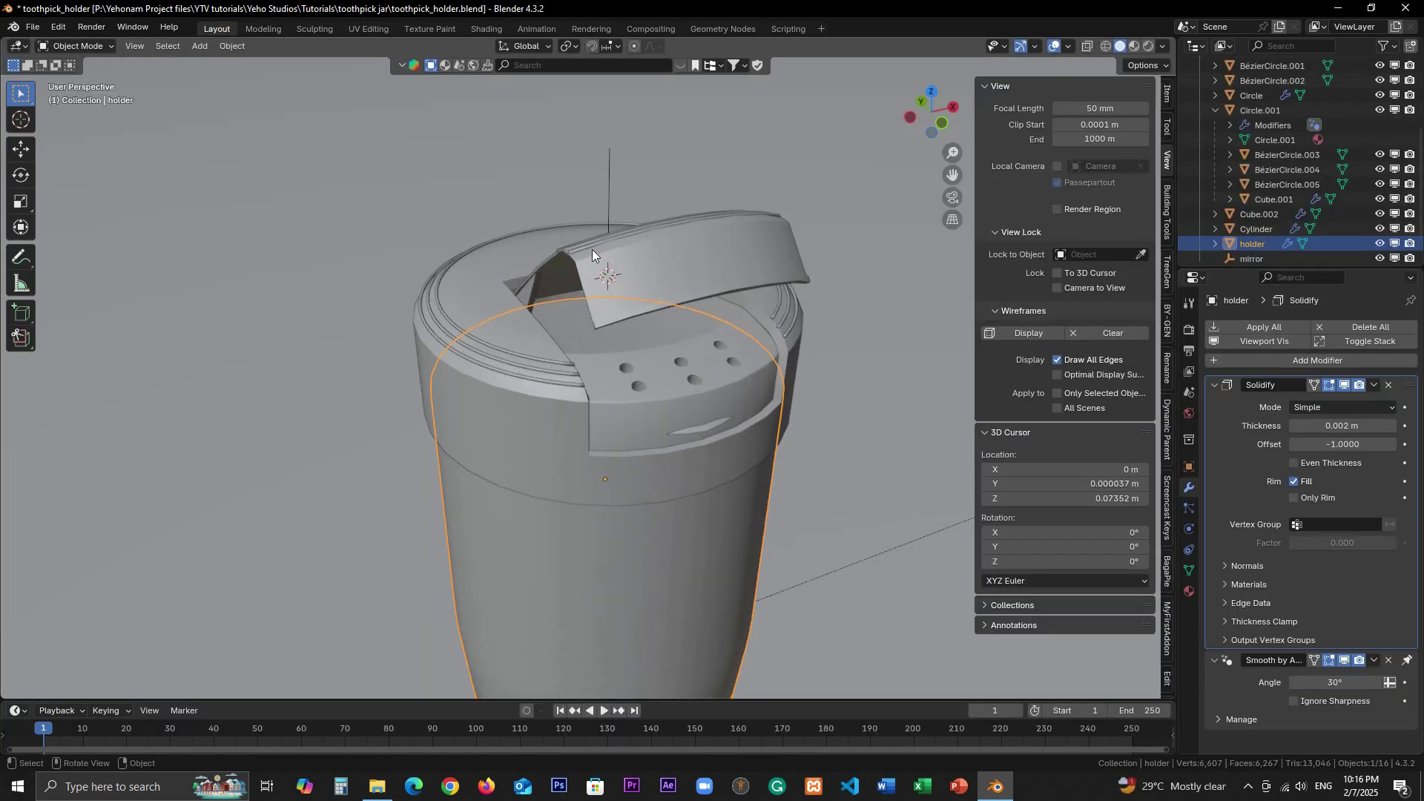
{"action": "left_click", "coordinate": [369, 28]}
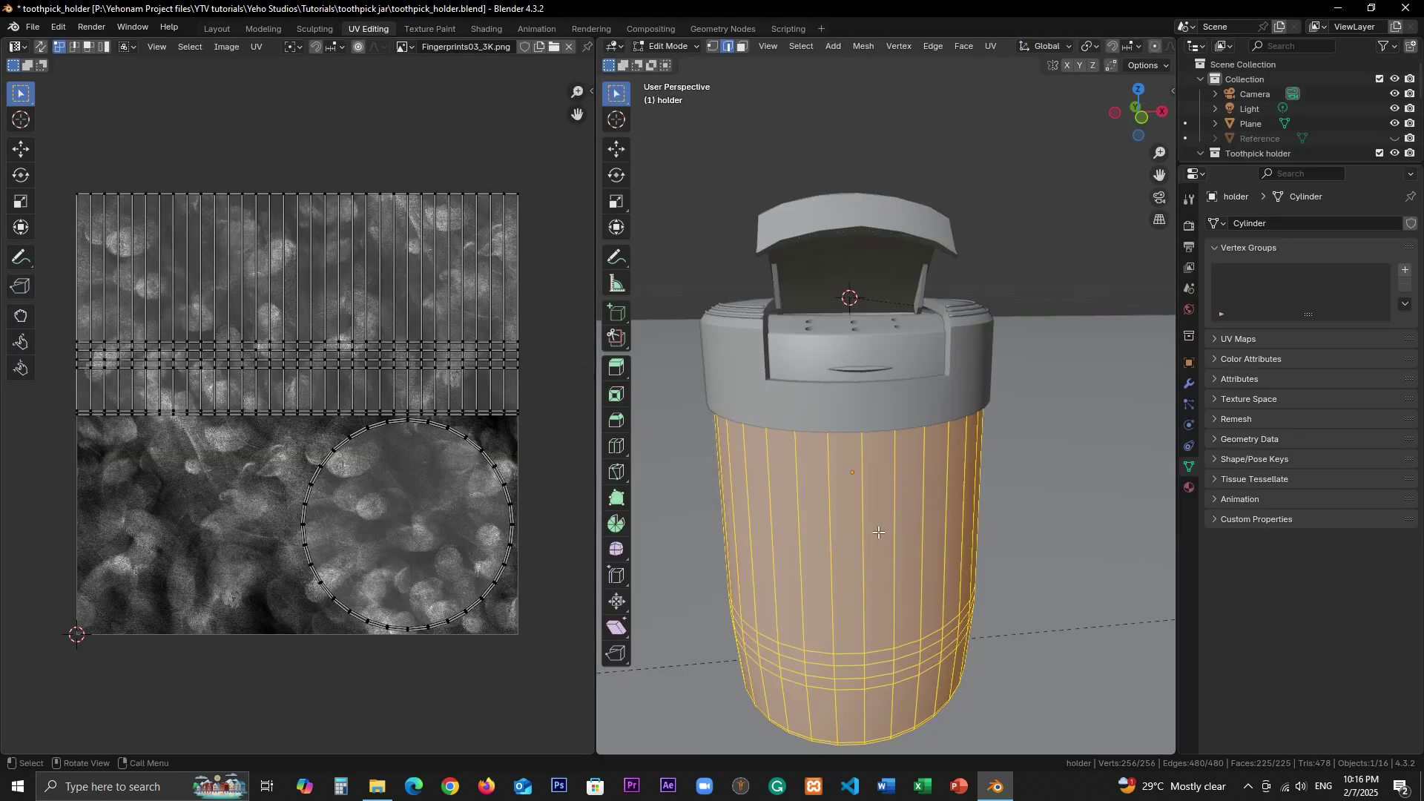
{"action": "scroll", "coordinate": [886, 528], "scroll_direction": "up", "scroll_amount": 3}
{"action": "scroll", "coordinate": [886, 528], "scroll_direction": "down", "scroll_amount": 4}
{"action": "middle_click_drag", "start_coordinate": [886, 528], "coordinate": [826, 479]}
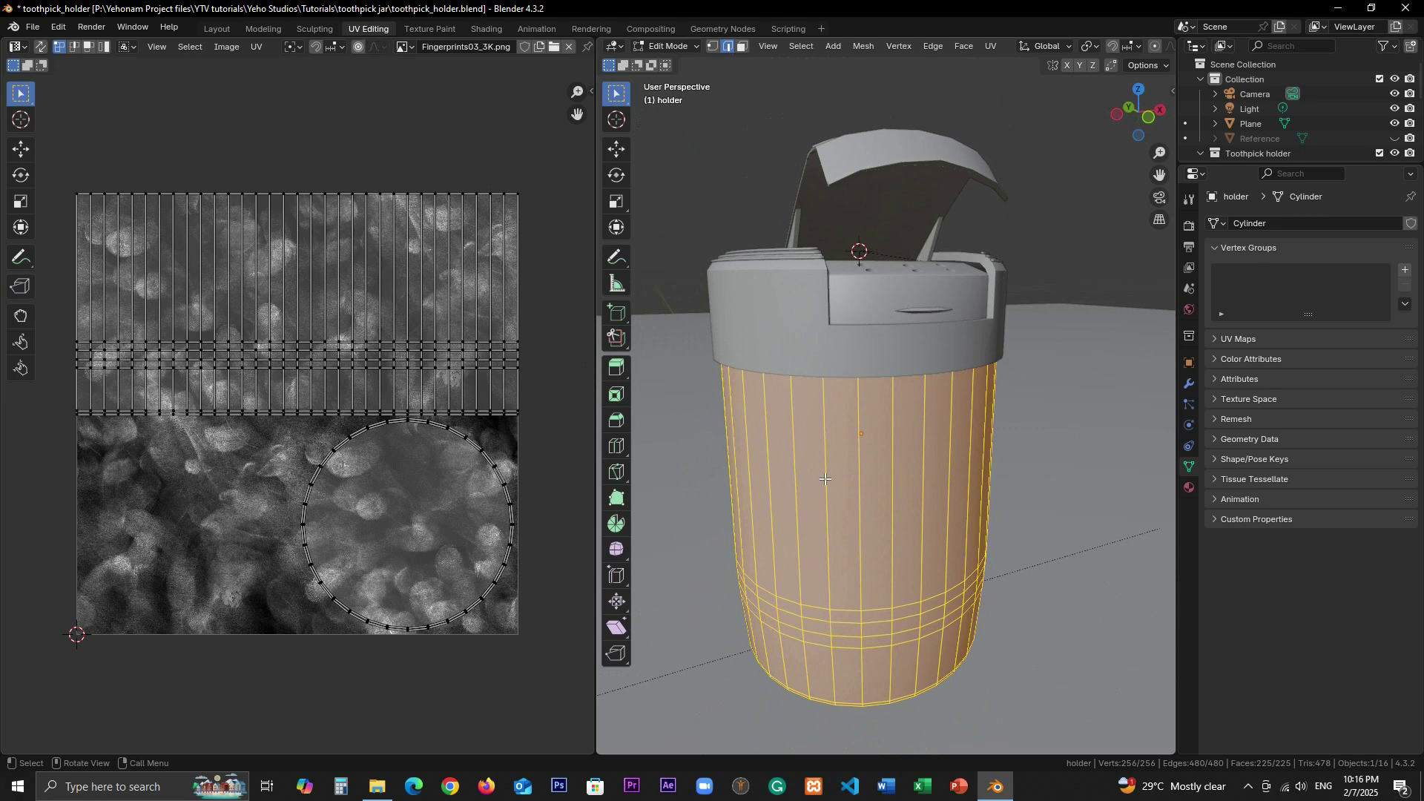
{"action": "scroll", "coordinate": [825, 479], "scroll_direction": "down", "scroll_amount": 2}
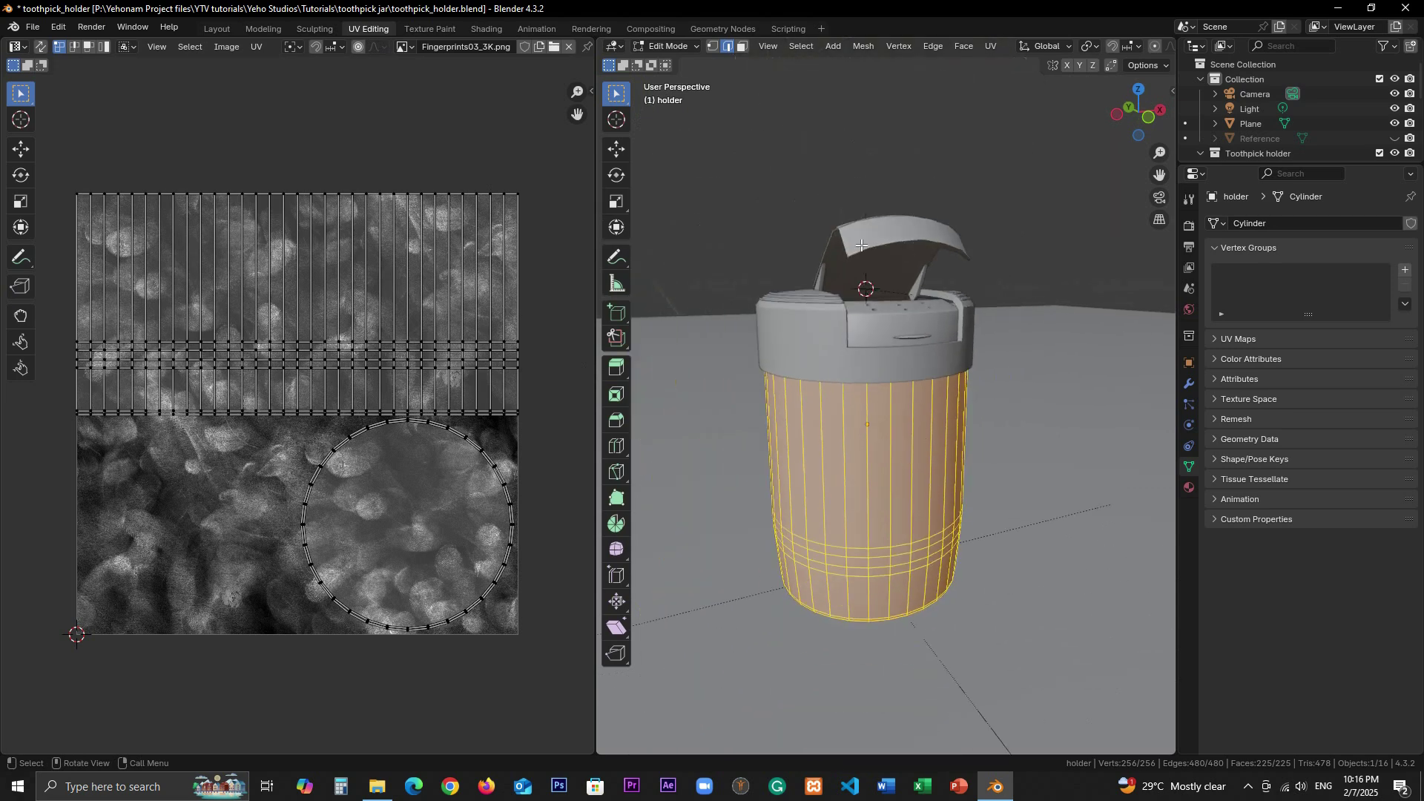
{"action": "scroll", "coordinate": [821, 448], "scroll_direction": "up", "scroll_amount": 2}
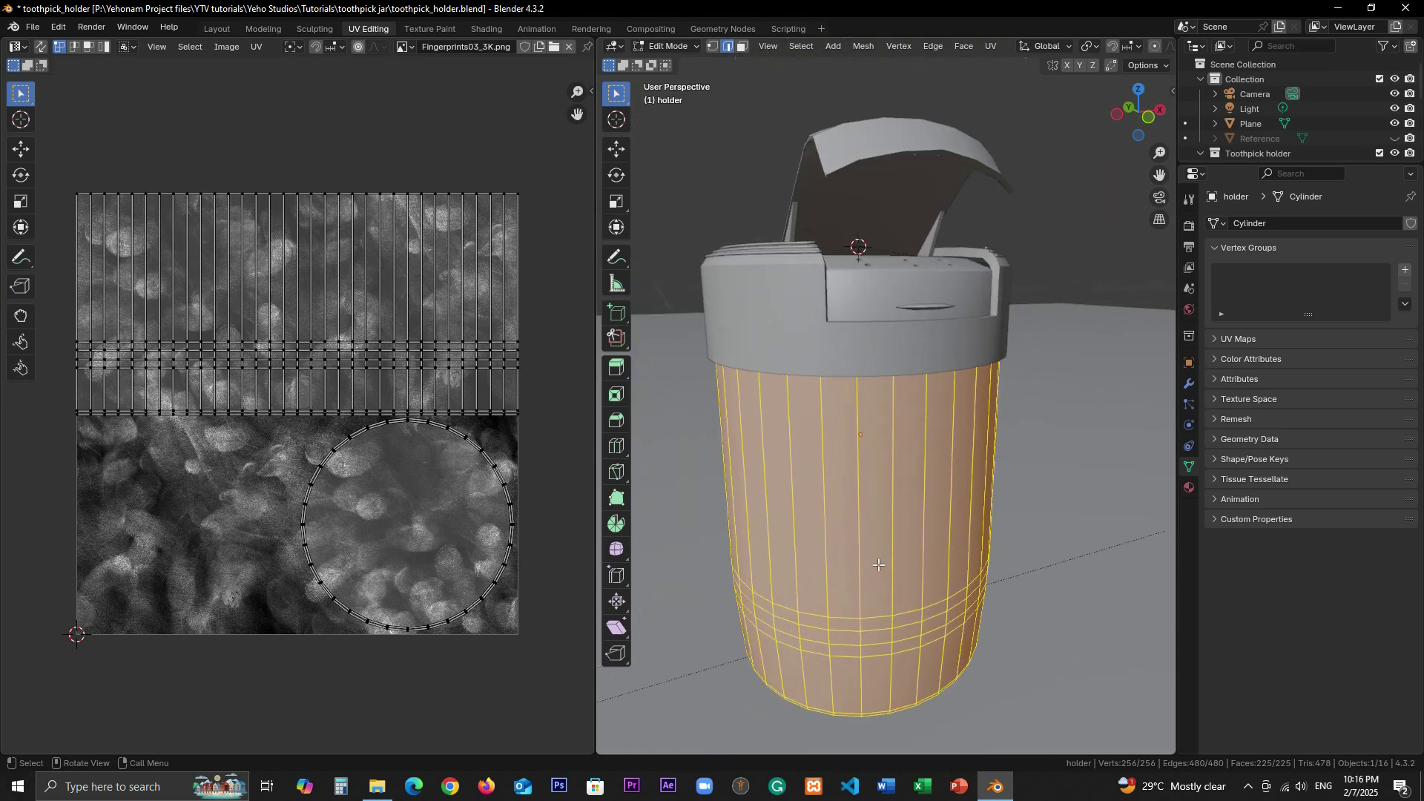
{"action": "mouse_move", "coordinate": [821, 448]}
{"action": "middle_mouse_down"}
{"action": "mouse_move", "coordinate": [757, 428]}
{"action": "mouse_move", "coordinate": [810, 455]}
{"action": "middle_mouse_up"}
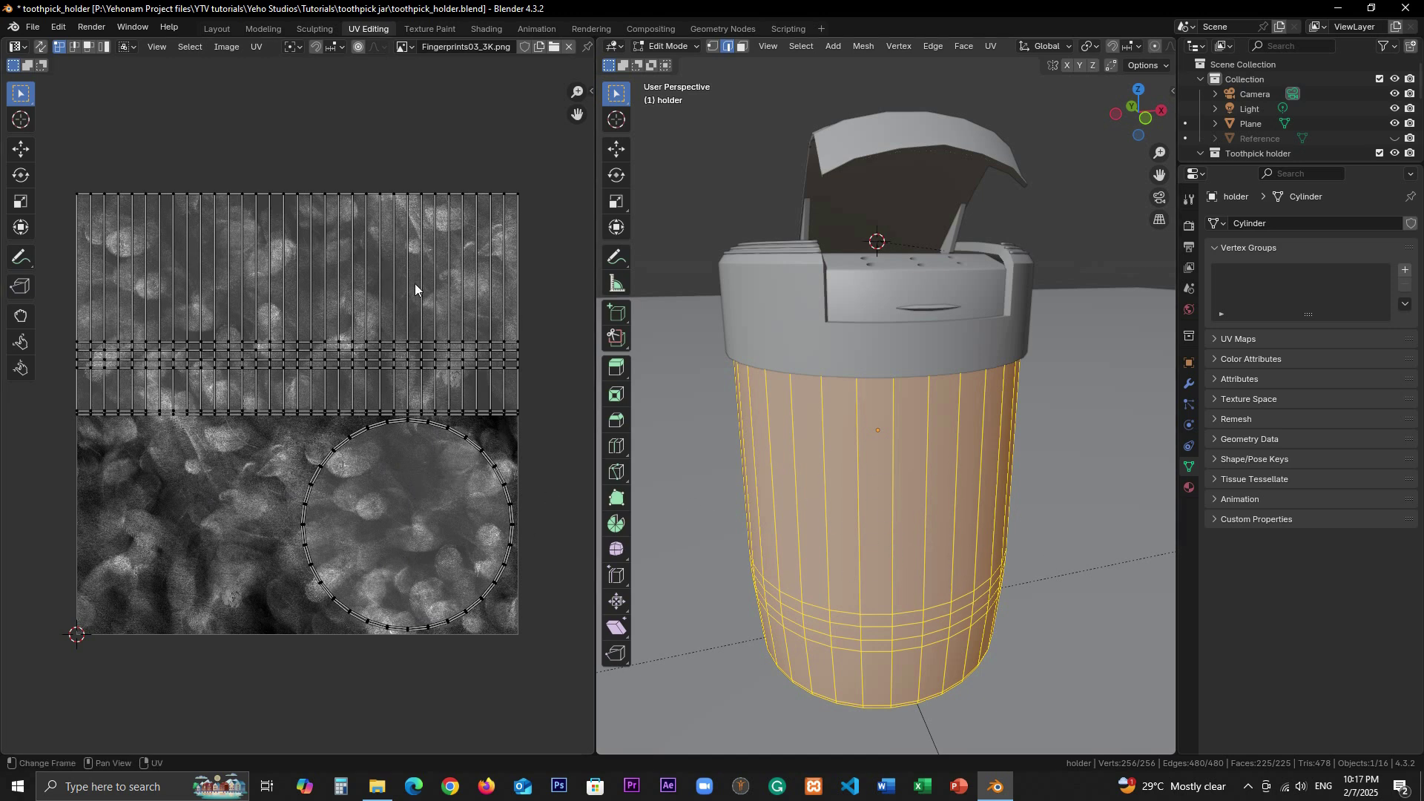
{"action": "scroll", "coordinate": [898, 506], "scroll_direction": "up", "scroll_amount": 5}
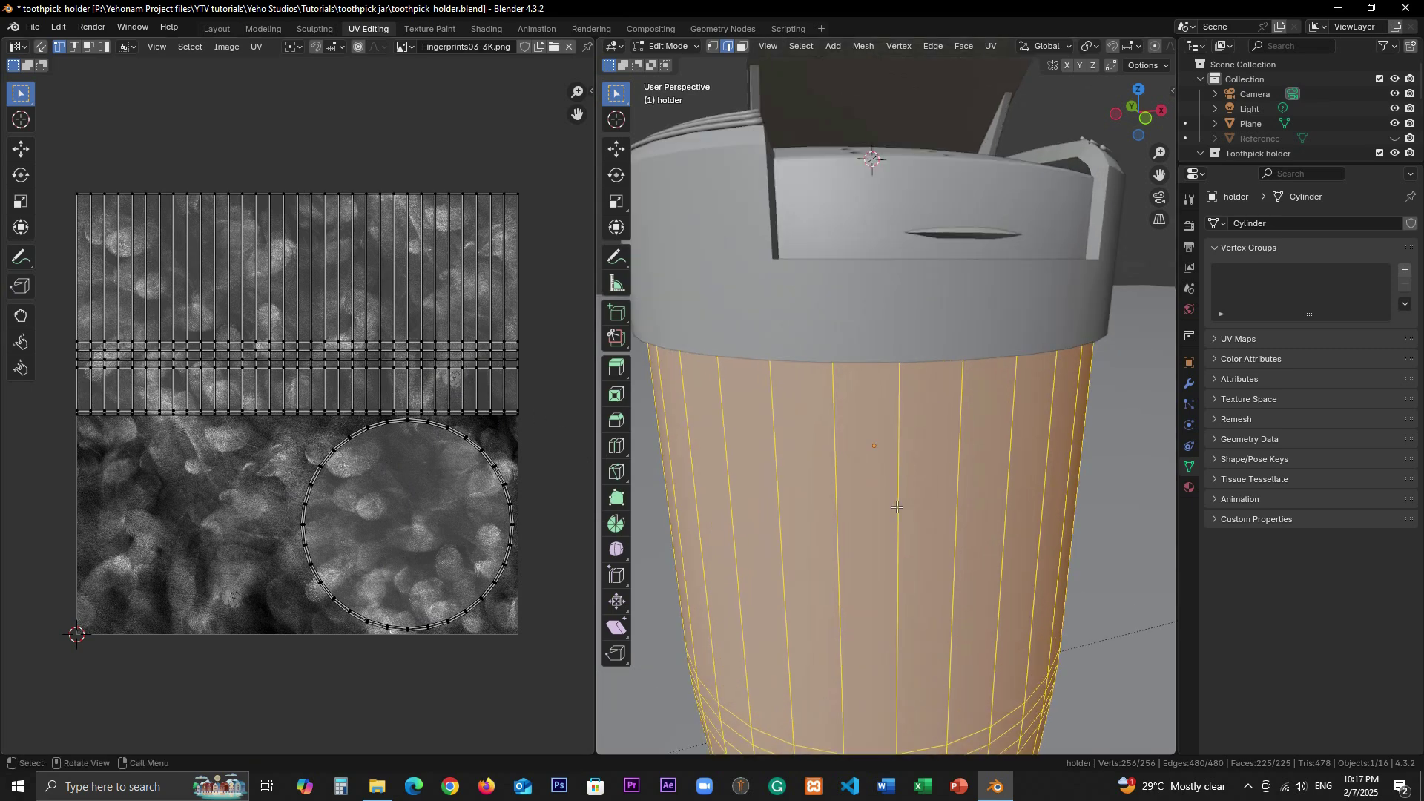
{"action": "scroll", "coordinate": [898, 508], "scroll_direction": "down", "scroll_amount": 5}
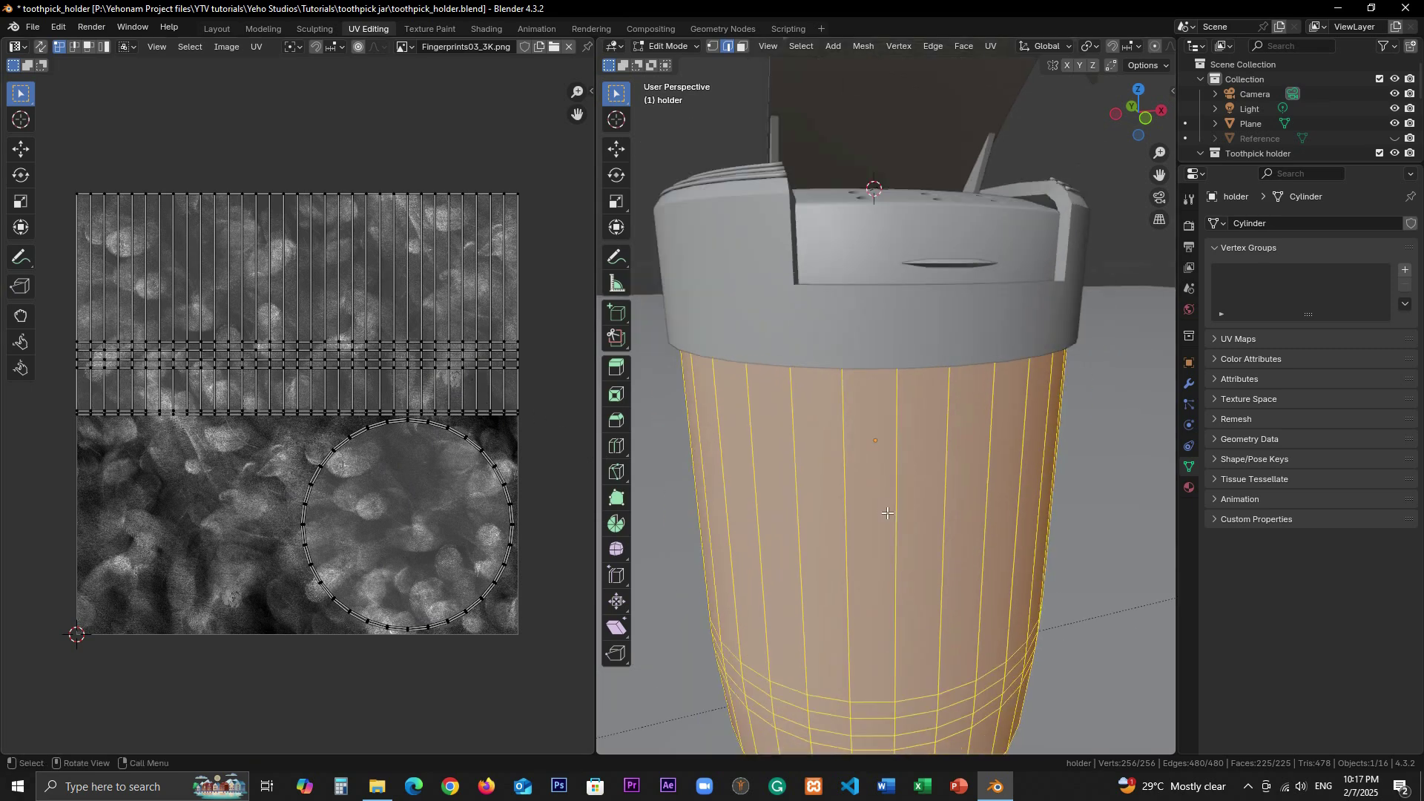
{"action": "scroll", "coordinate": [923, 541], "scroll_direction": "up", "scroll_amount": 5}
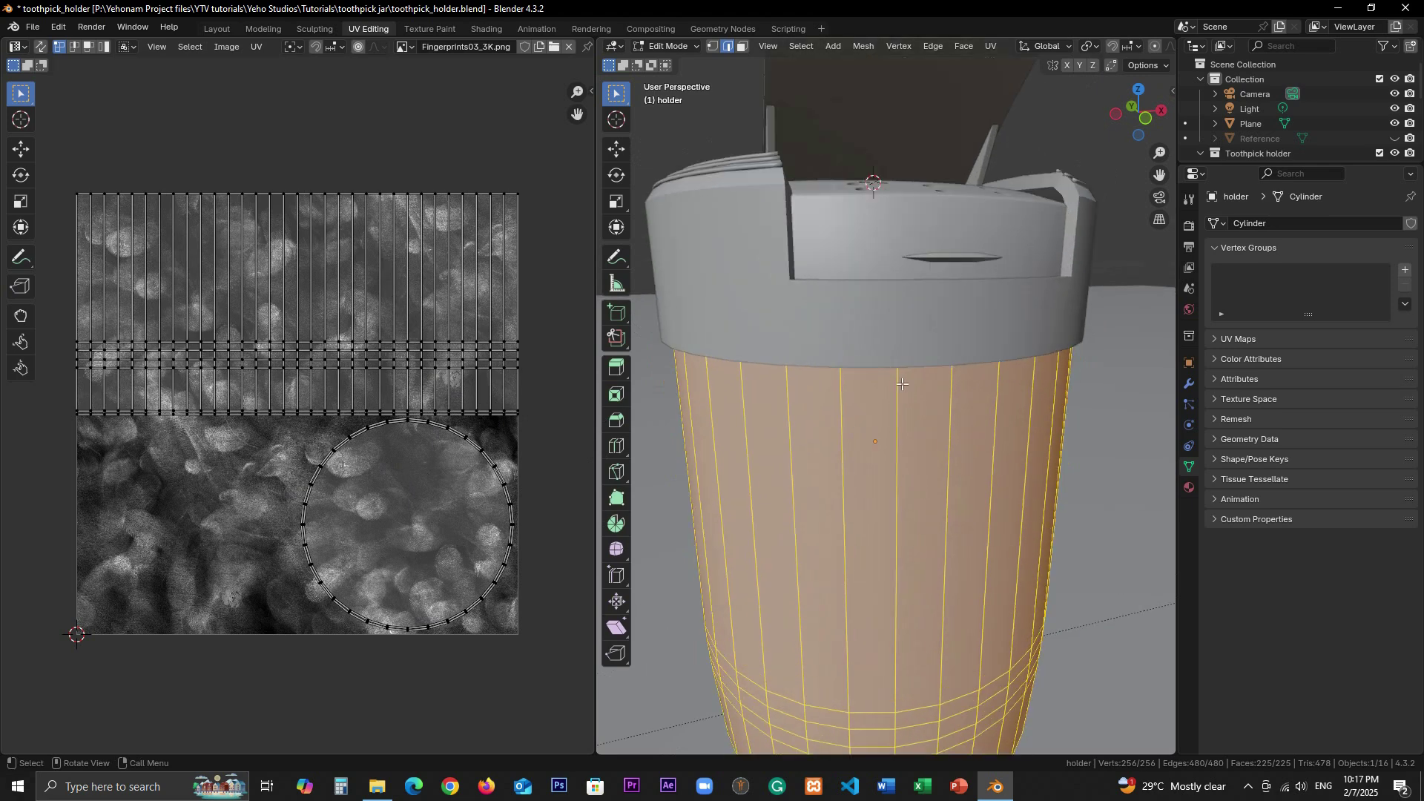
Return to the Shading workspace and select the holder's black lid to bring up its cover_top material.
{"action": "left_click", "coordinate": [216, 28]}
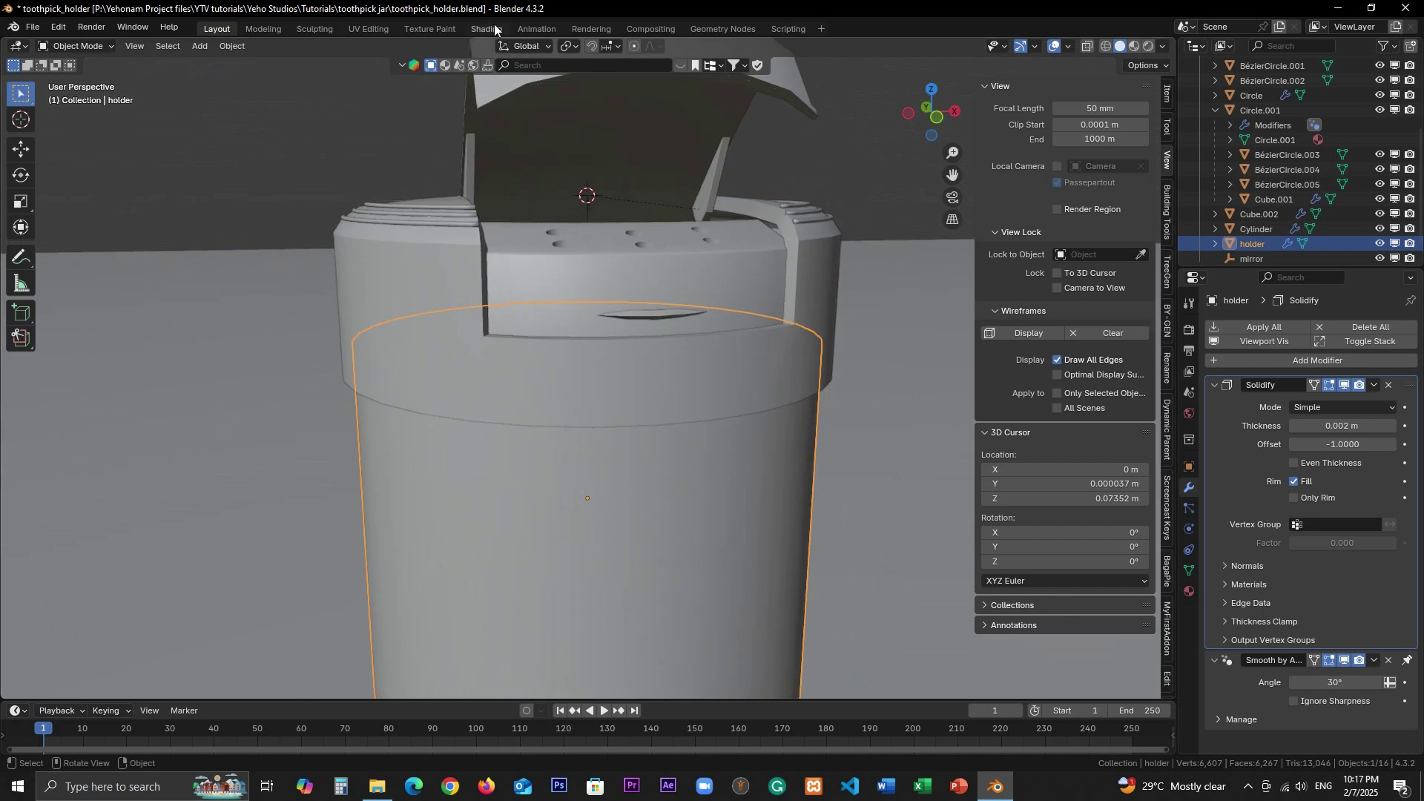
{"action": "left_click", "coordinate": [494, 28]}
{"action": "scroll", "coordinate": [765, 310], "scroll_direction": "down", "scroll_amount": 4}
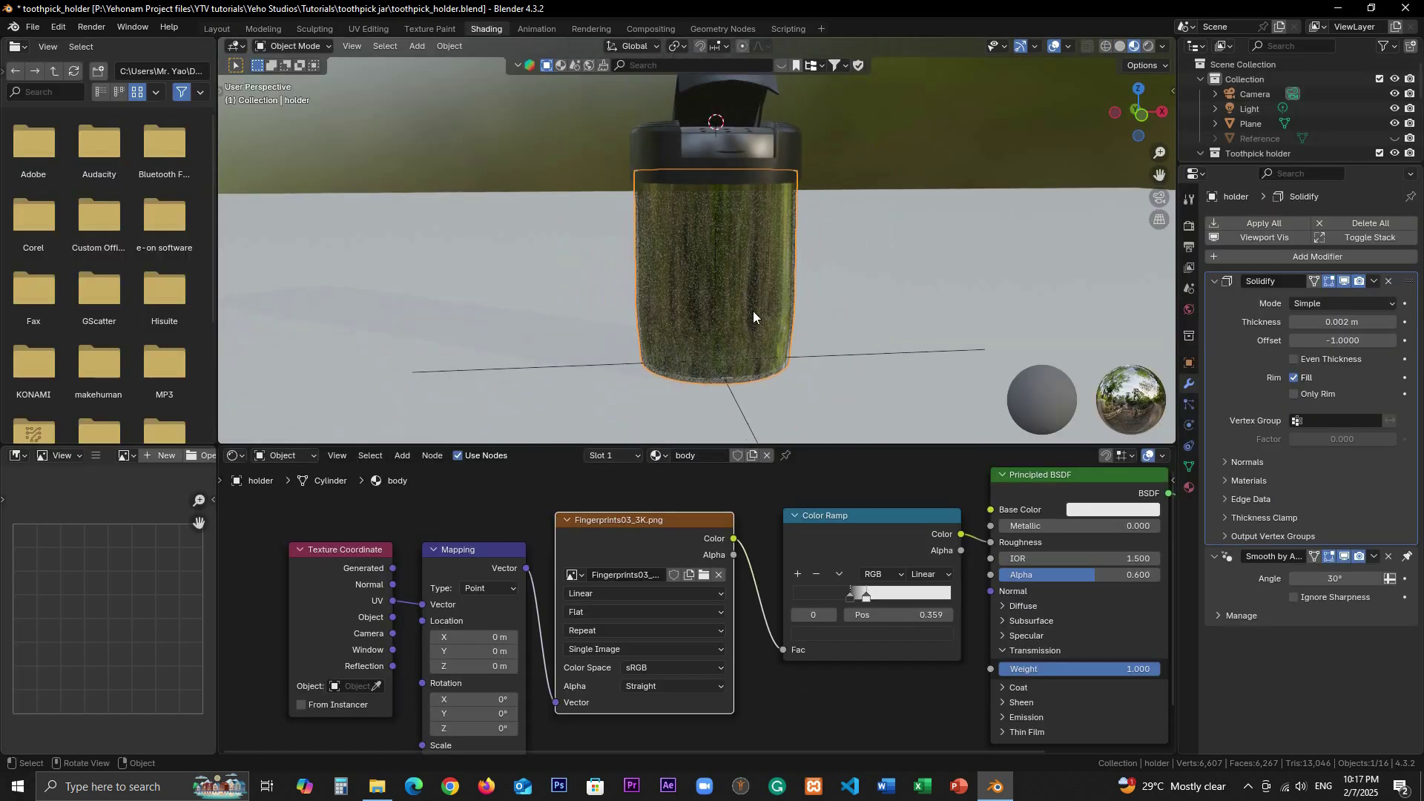
{"action": "middle_click_drag", "start_coordinate": [753, 310], "coordinate": [626, 358], "text": "shift"}
{"action": "middle_click_drag", "start_coordinate": [597, 260], "coordinate": [679, 273]}
{"action": "scroll", "coordinate": [633, 283], "scroll_direction": "up", "scroll_amount": 1}
{"action": "left_click", "coordinate": [573, 220]}
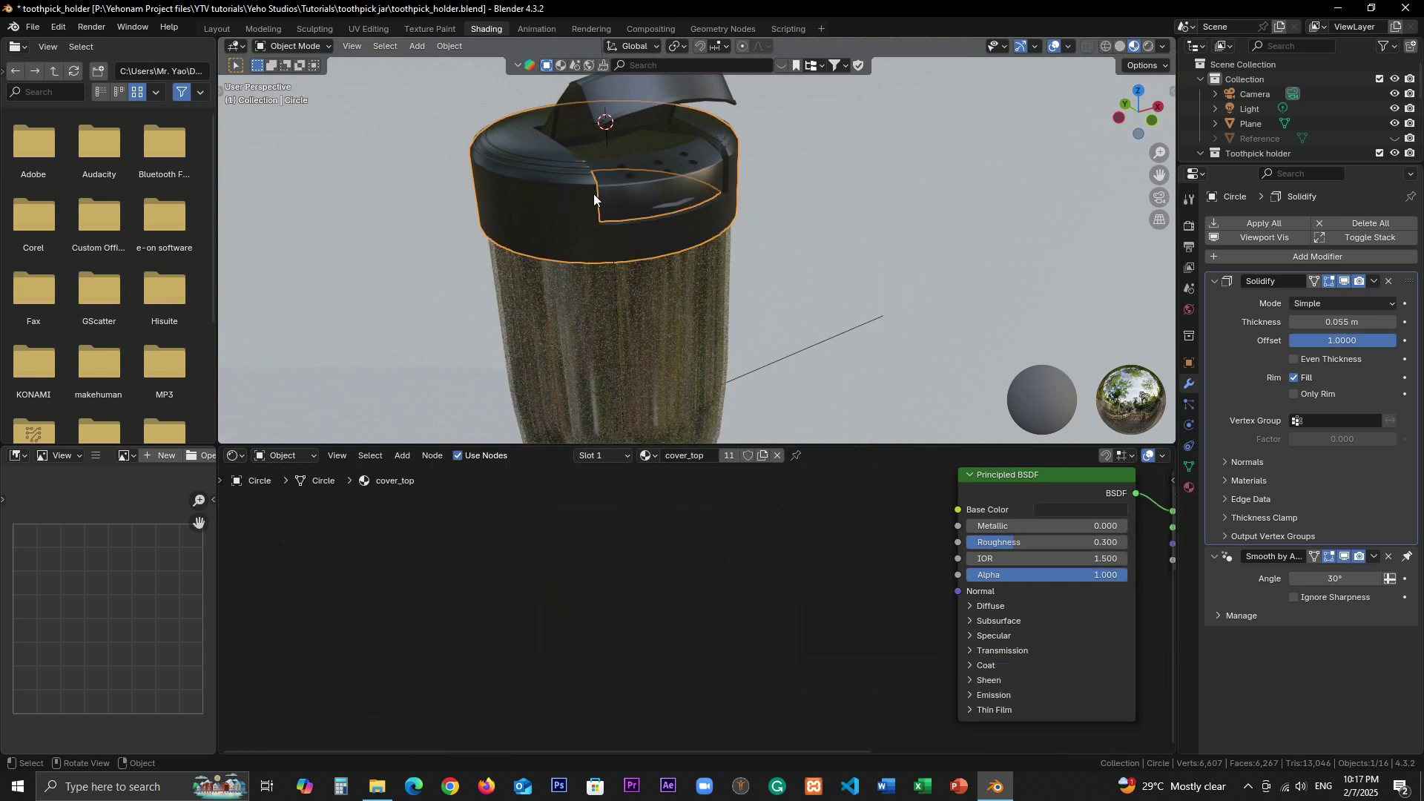
Add an Image Texture node to the cover_top material and link its Color output to the Principled BSDF's Roughness.
{"action": "middle_click_drag", "start_coordinate": [824, 574], "coordinate": [638, 577], "text": "shift"}
{"action": "key", "text": "shift+a"}
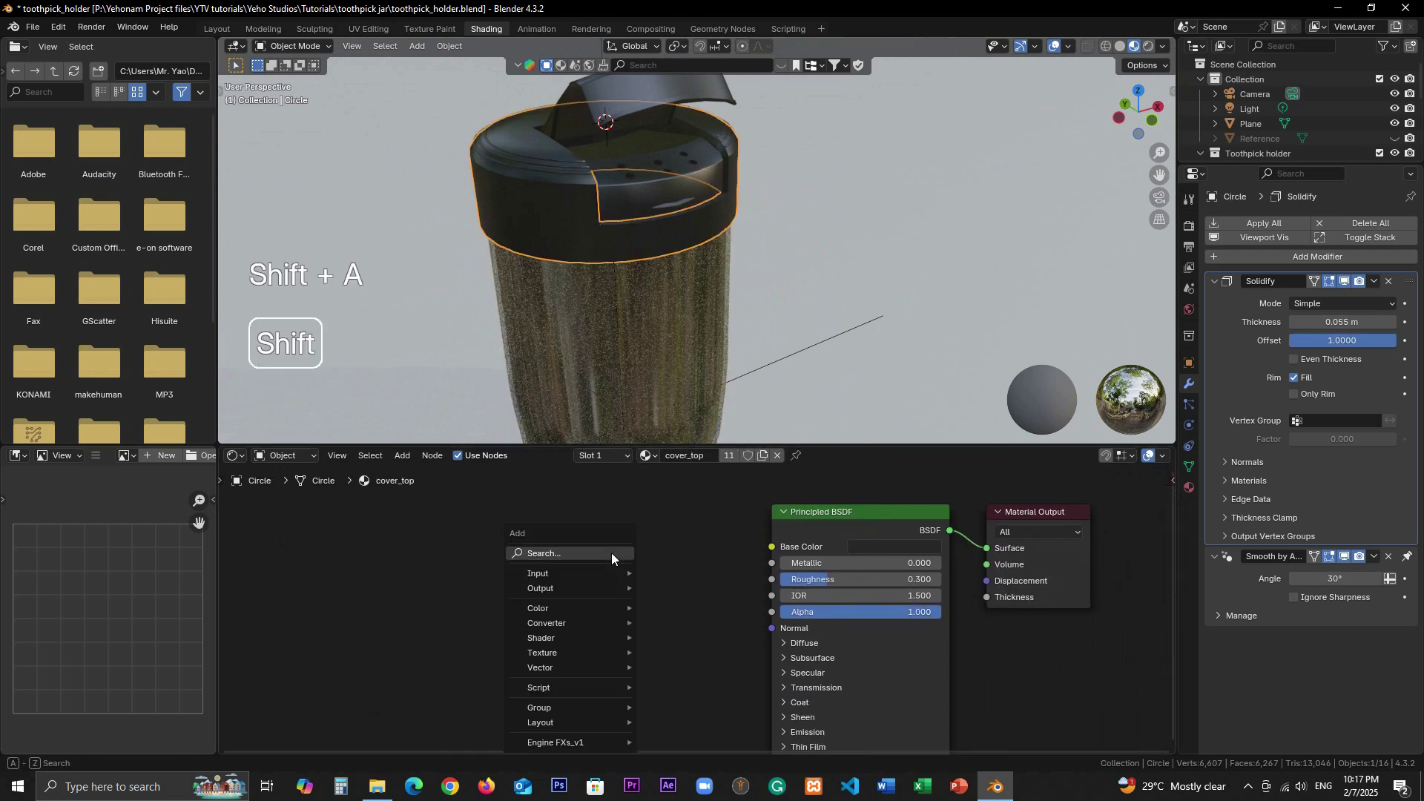
{"action": "left_click", "coordinate": [594, 547]}
{"action": "type", "text": "image"}
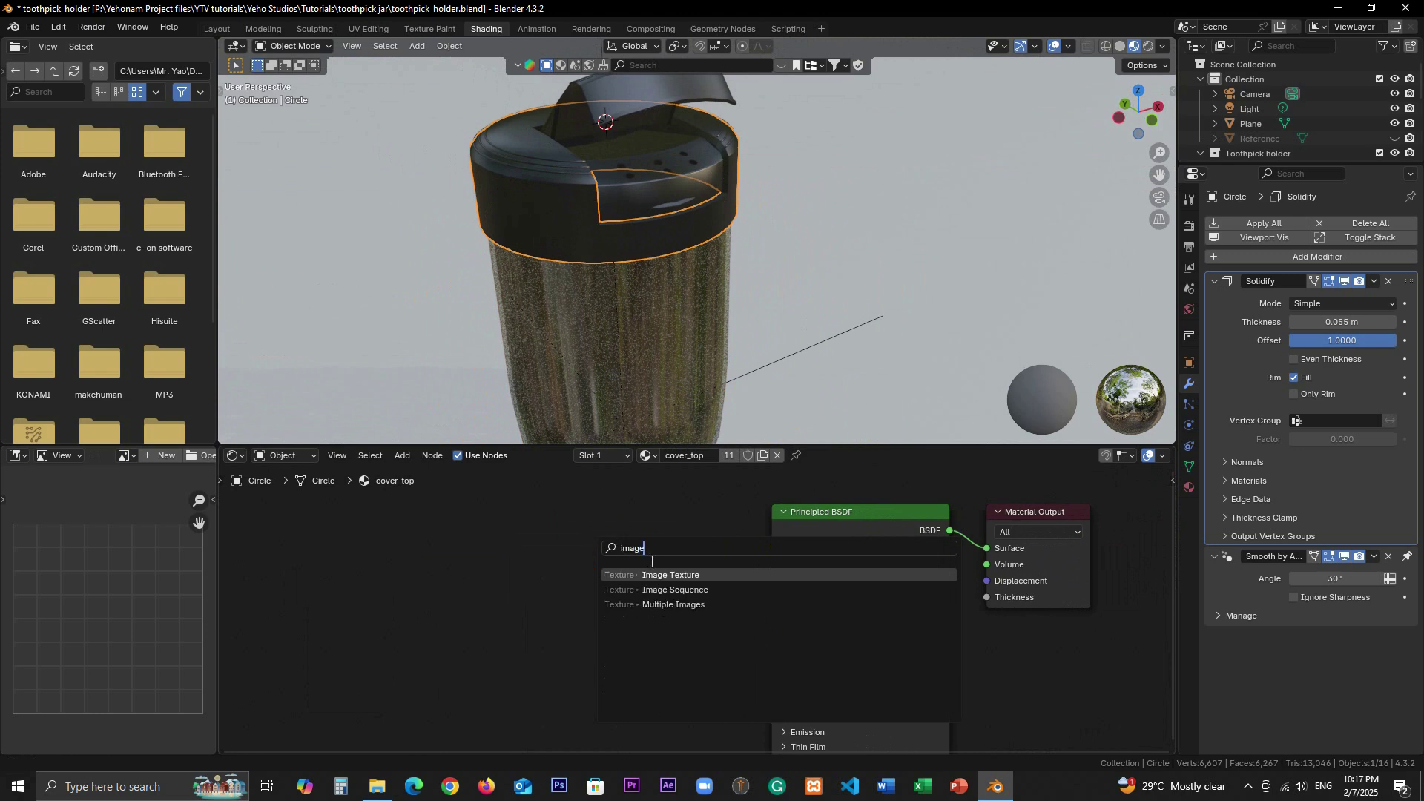
{"action": "key", "text": "Return"}
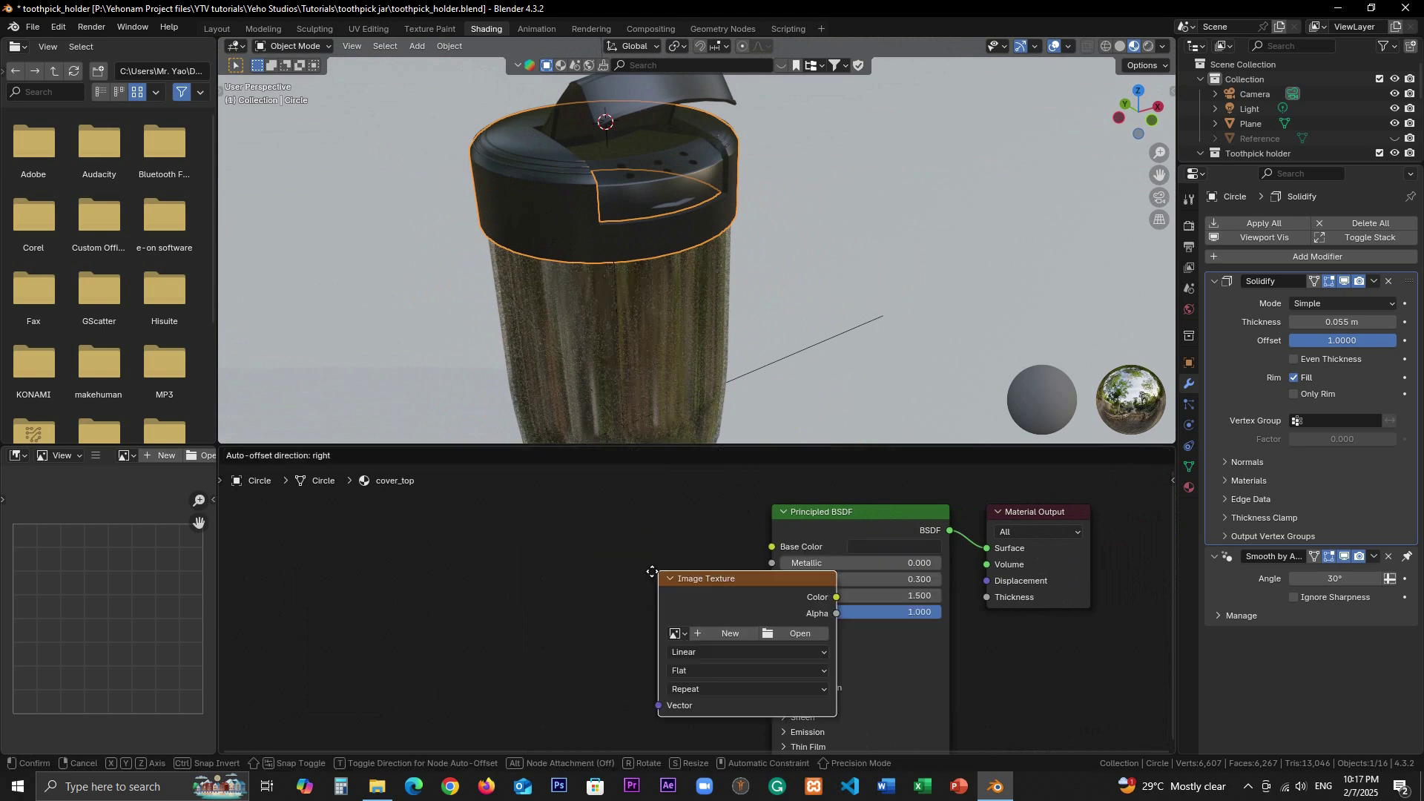
{"action": "left_click", "coordinate": [544, 572]}
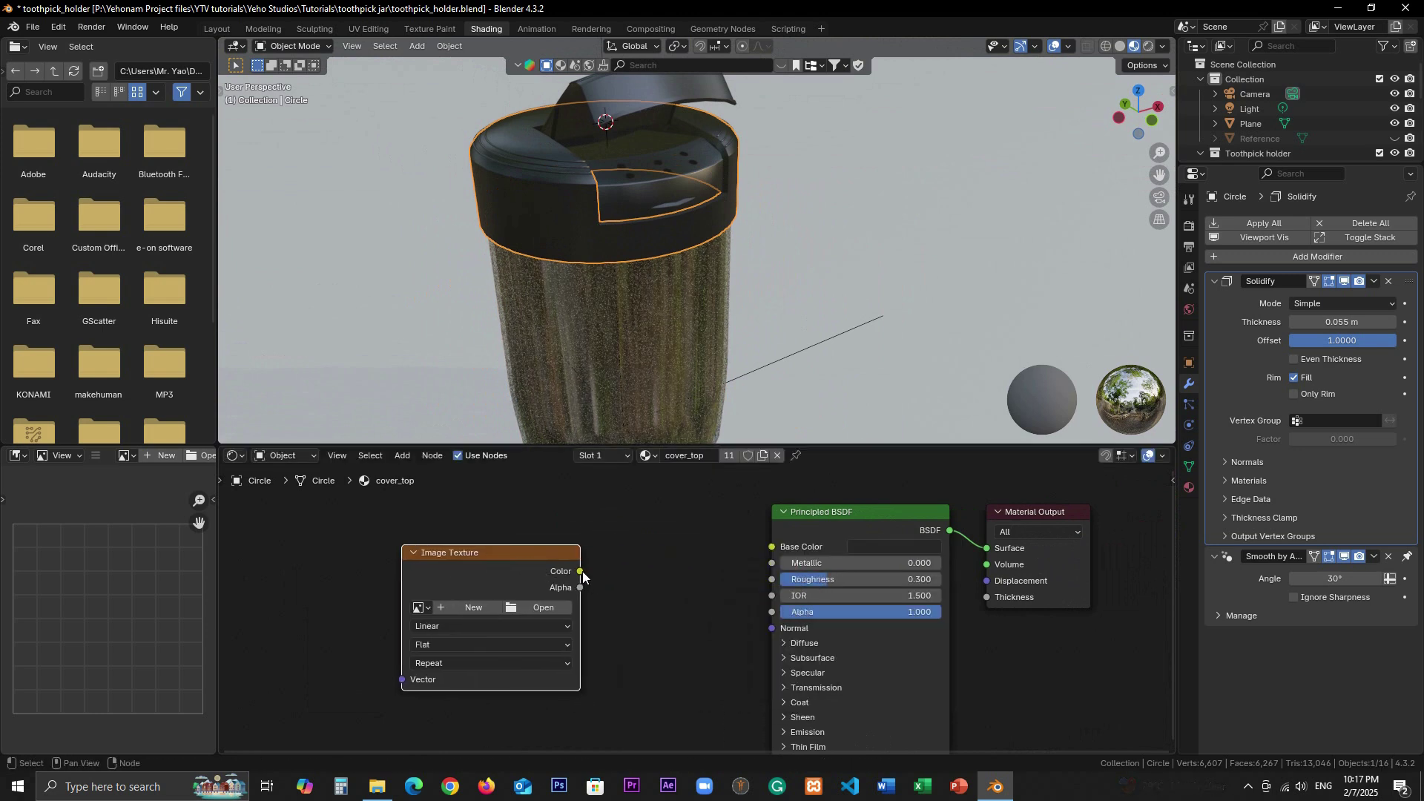
{"action": "left_click_drag", "start_coordinate": [580, 571], "coordinate": [772, 579]}
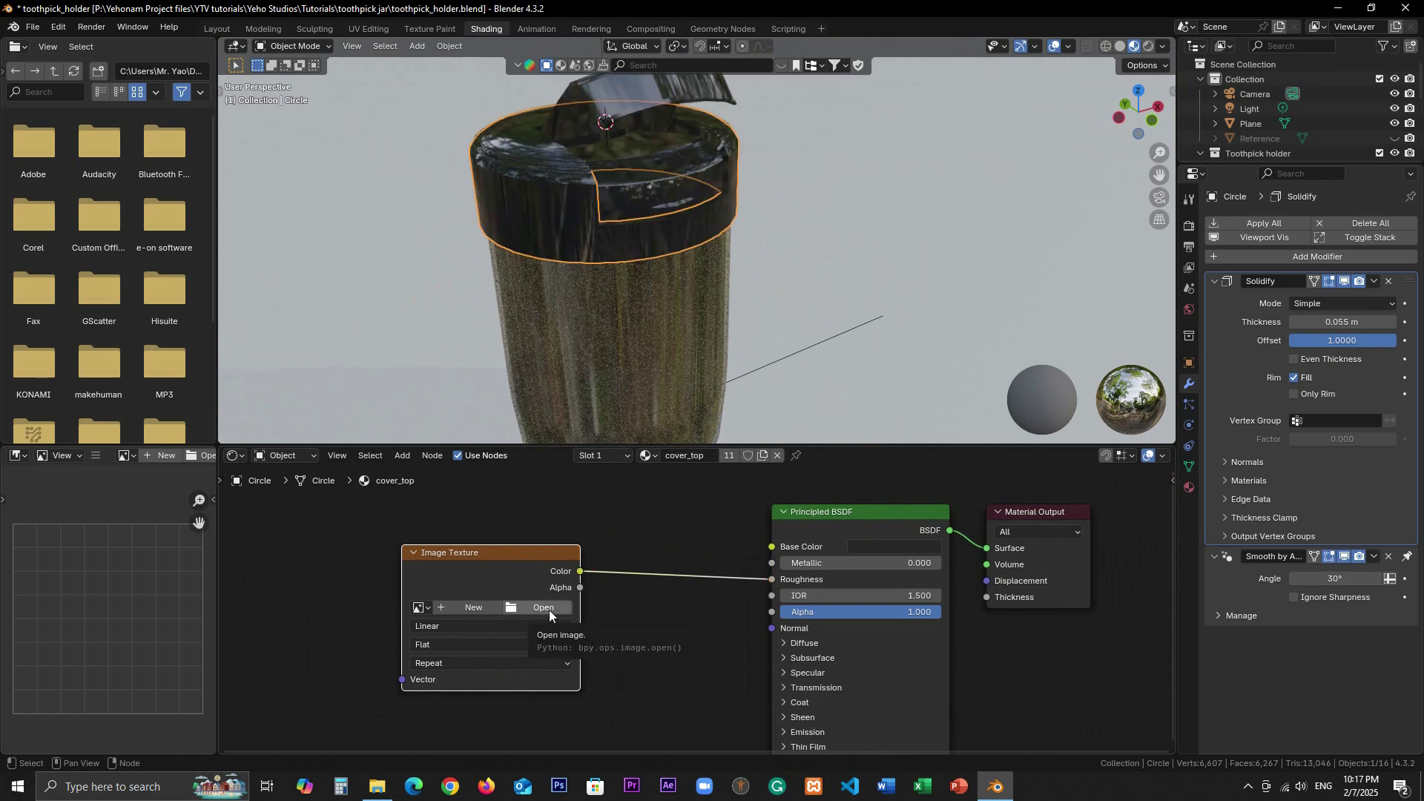
Load DustWipes01_3K.png from the Surface Imperfections folder into the lid's Image Texture node.
{"action": "middle_click_drag", "start_coordinate": [656, 314], "coordinate": [674, 221]}
{"action": "scroll", "coordinate": [675, 221], "scroll_direction": "up", "scroll_amount": 2}
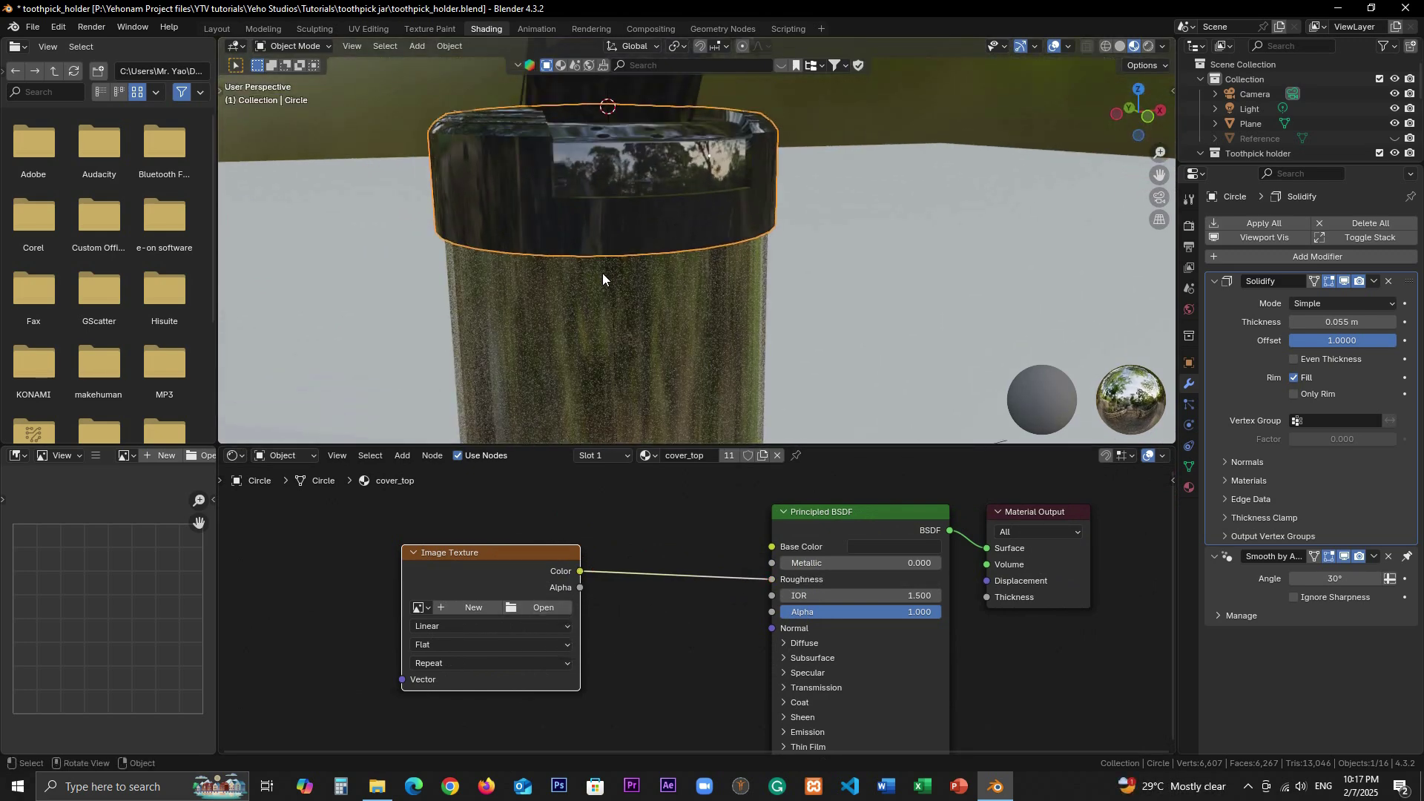
{"action": "middle_click_drag", "start_coordinate": [603, 273], "coordinate": [644, 290], "text": "shift"}
{"action": "left_click", "coordinate": [535, 607]}
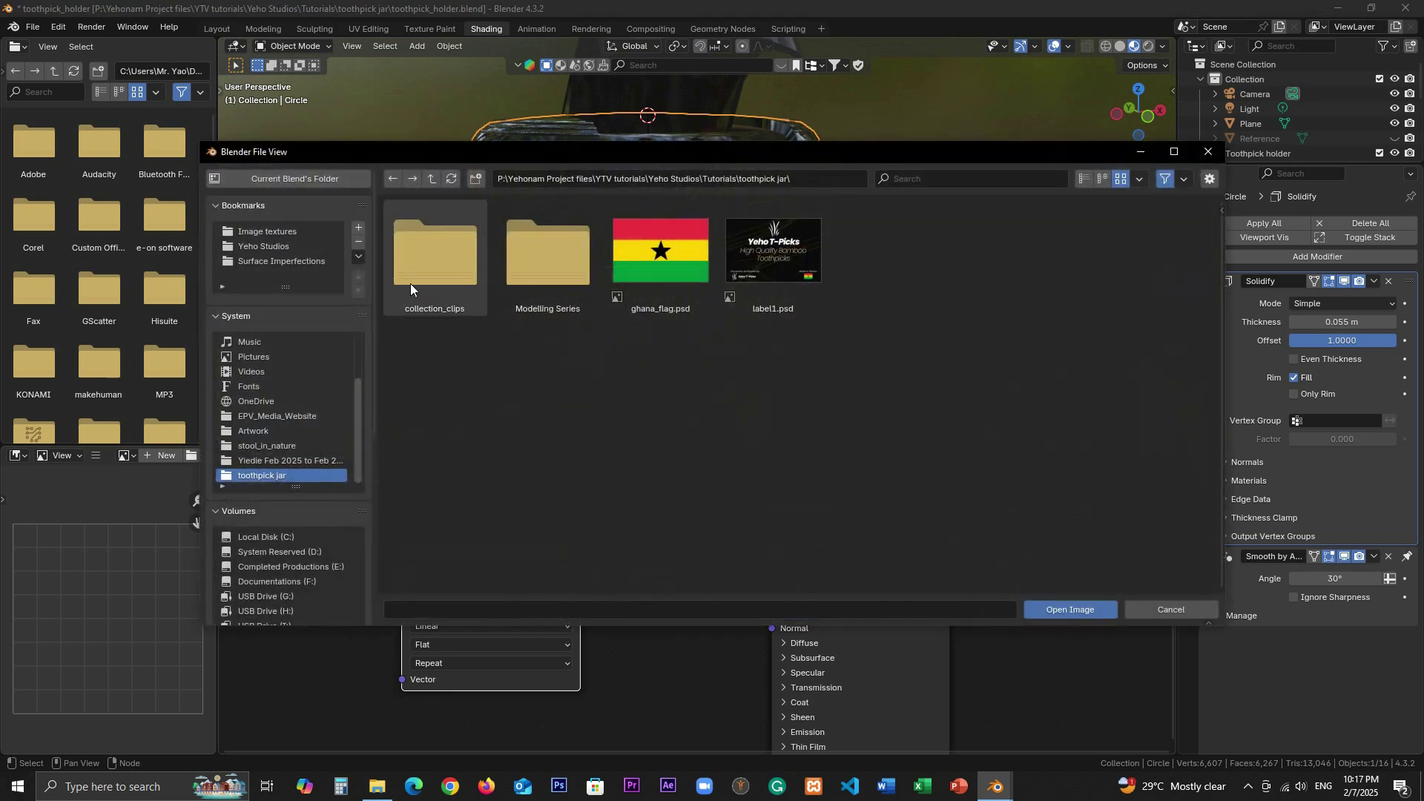
{"action": "left_click", "coordinate": [280, 260]}
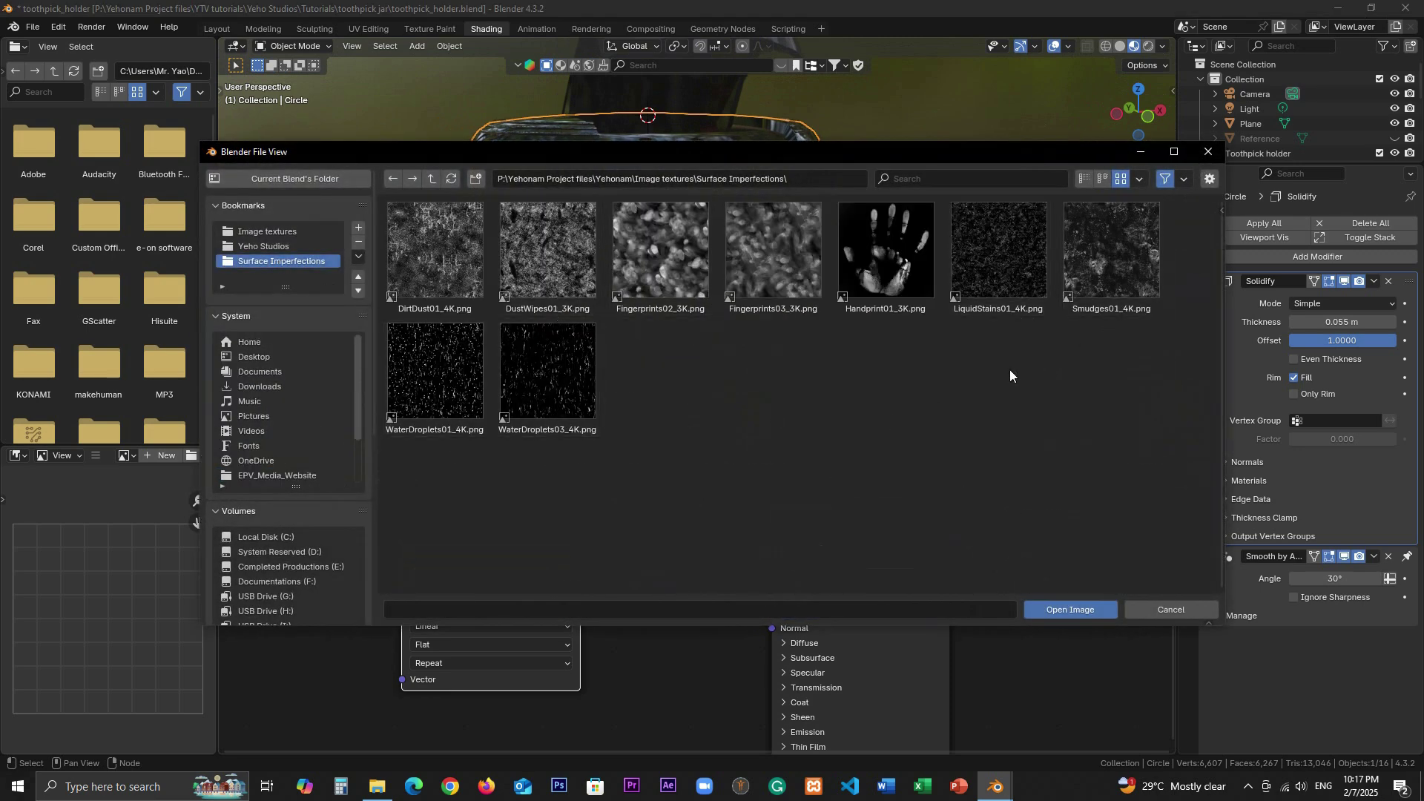
{"action": "left_click", "coordinate": [518, 282]}
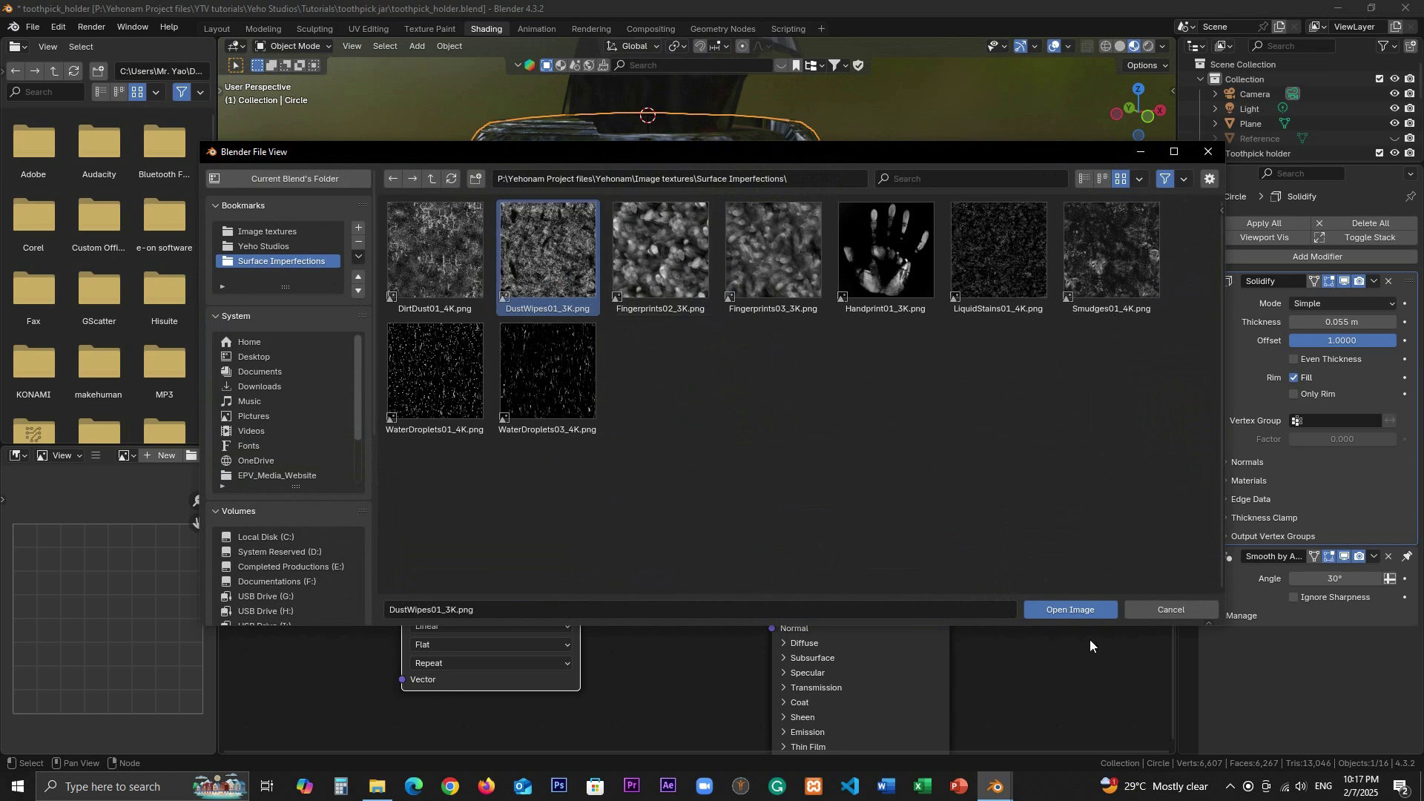
{"action": "left_click", "coordinate": [1068, 608]}
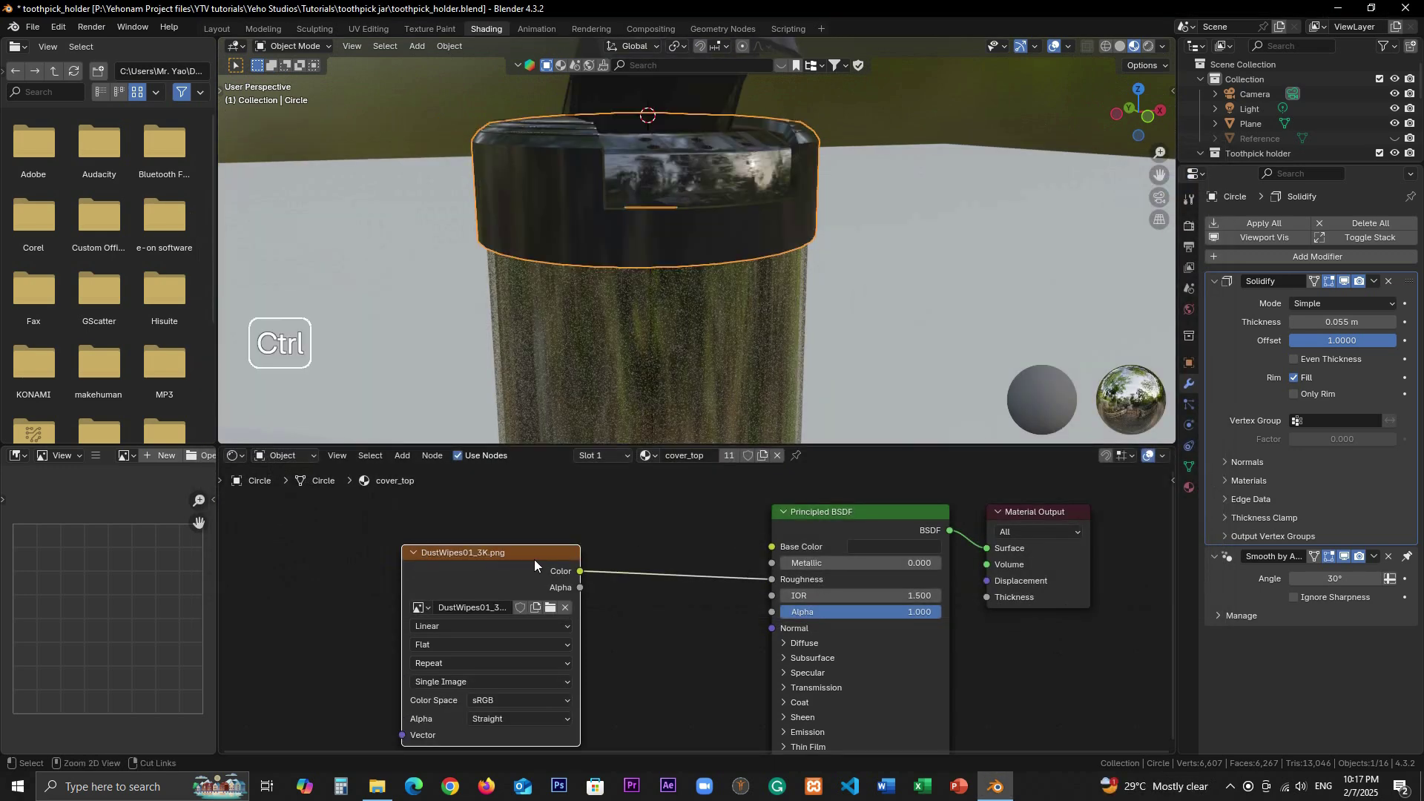
Add linked Texture Coordinate and Mapping nodes to the DustWipes01_3K.png texture with Node Wrangler.
{"action": "key", "text": "ctrl+t"}
{"action": "middle_click_drag", "start_coordinate": [664, 385], "coordinate": [698, 295]}
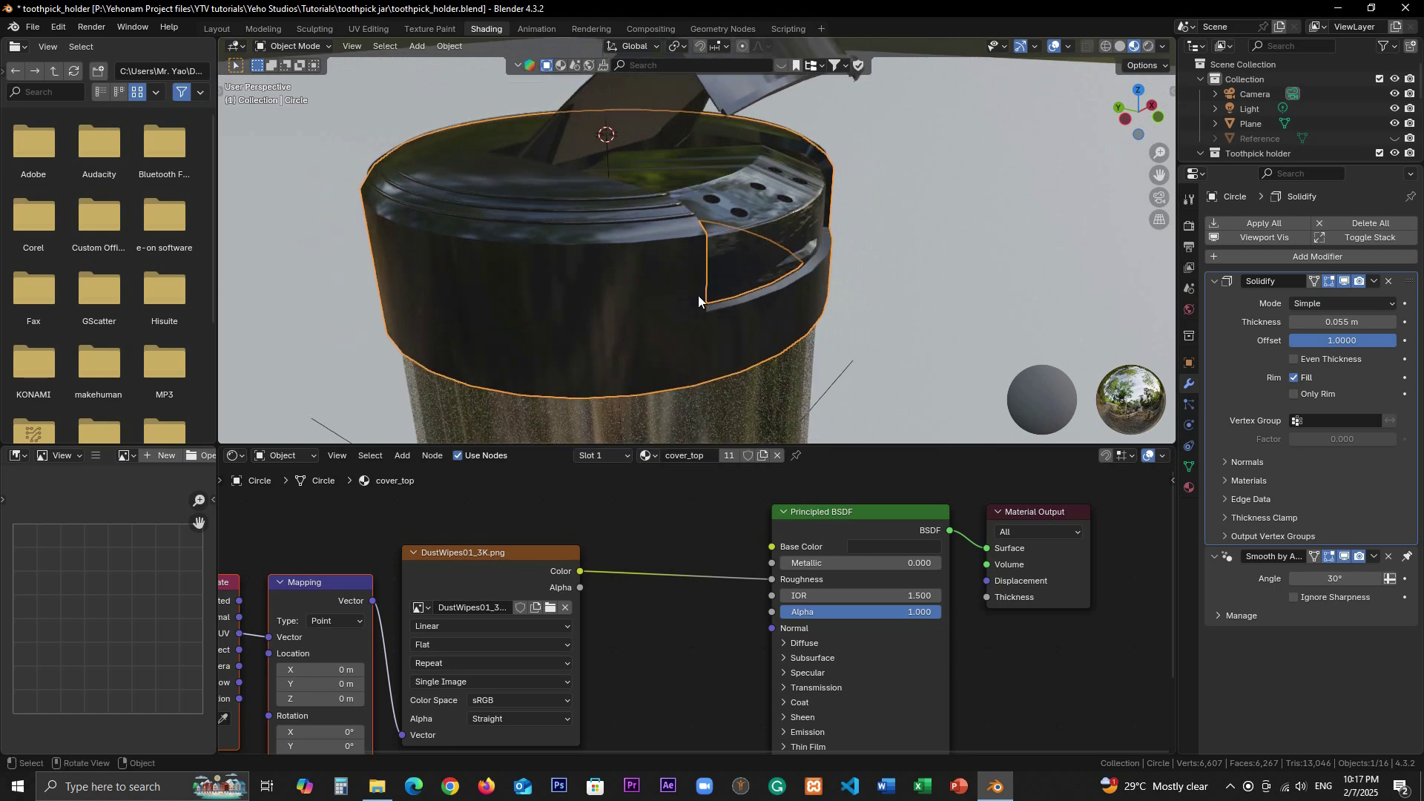
{"action": "middle_click_drag", "start_coordinate": [641, 523], "coordinate": [680, 519]}
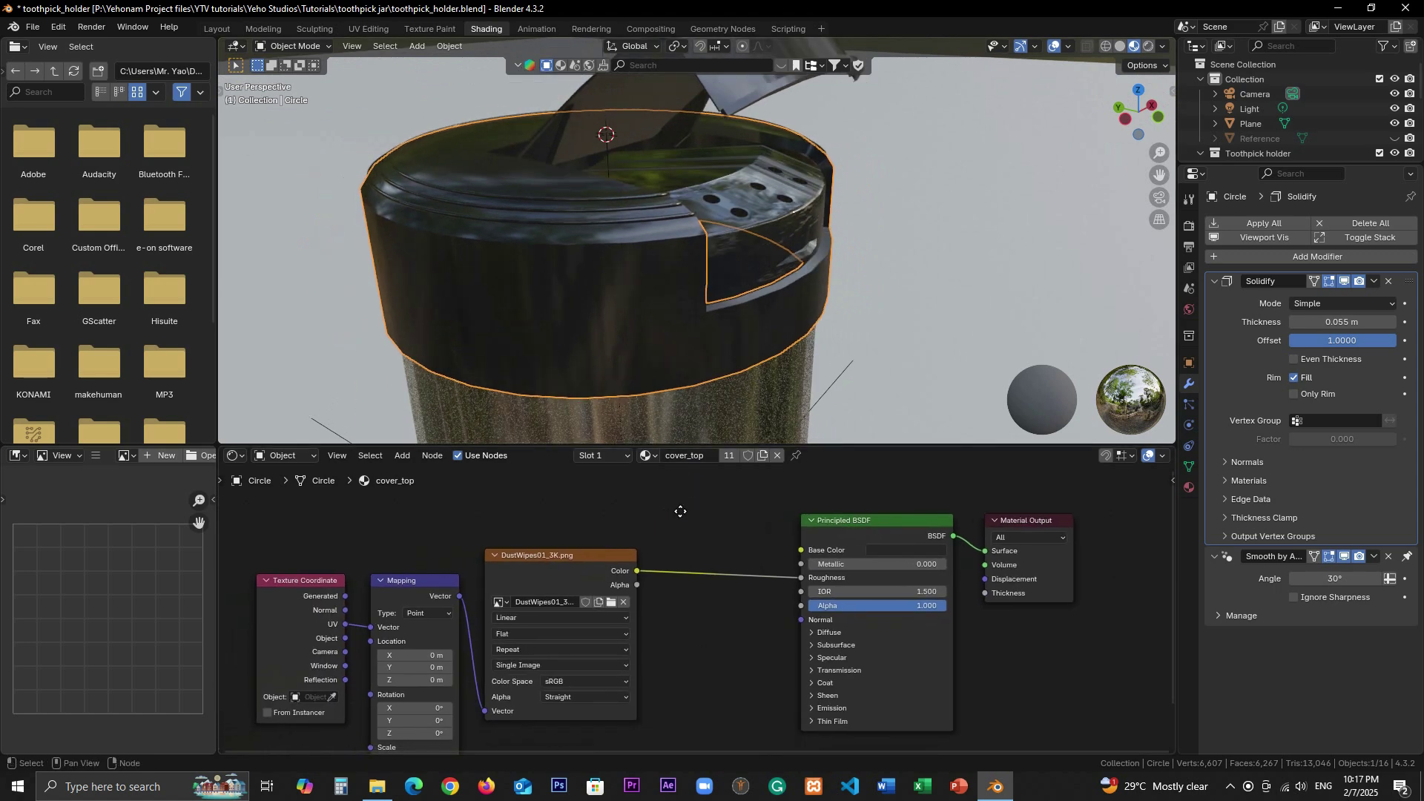
Insert a Color Ramp node on the link between the dust wipes texture and the Principled BSDF's Roughness.
{"action": "key", "text": "shift+a"}
{"action": "left_click", "coordinate": [652, 481]}
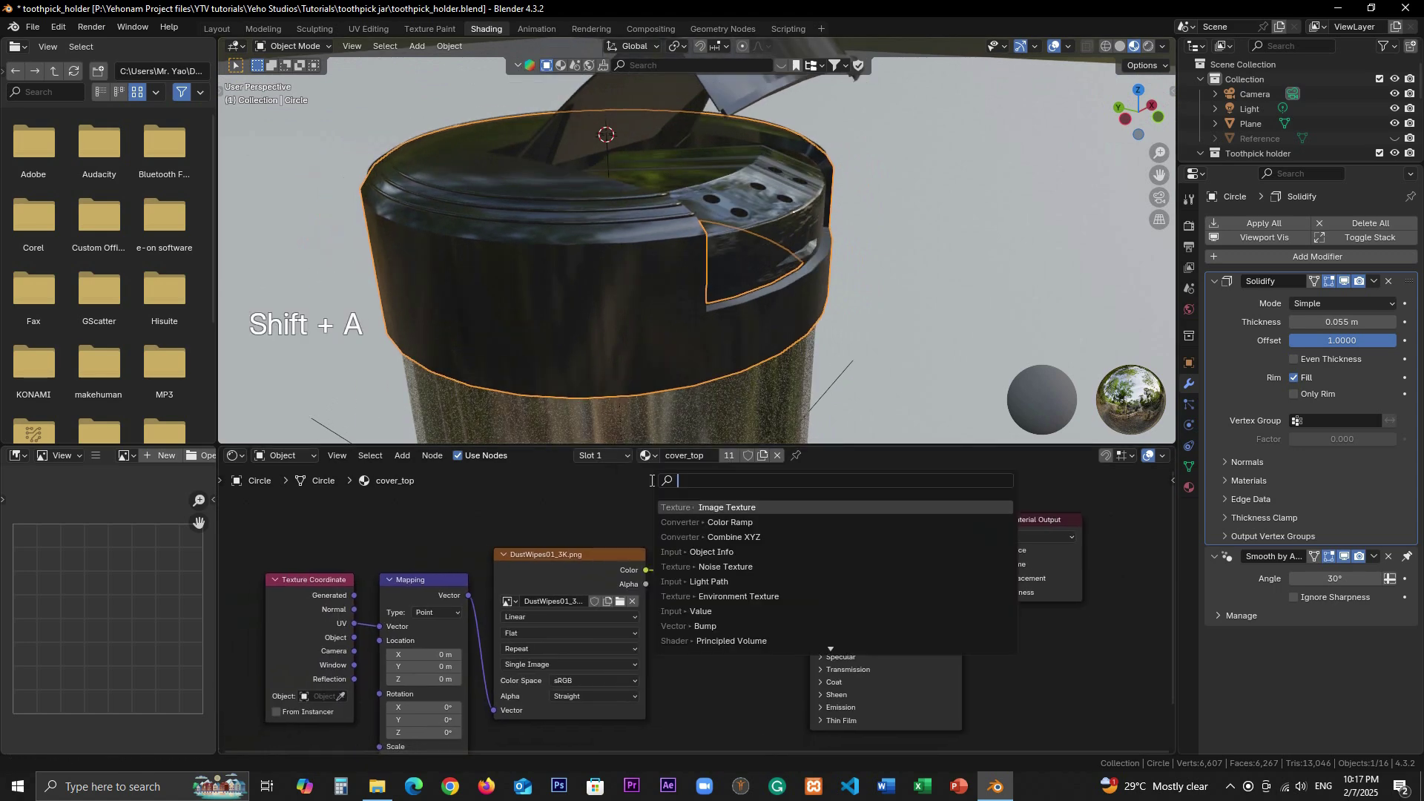
{"action": "type", "text": "color"}
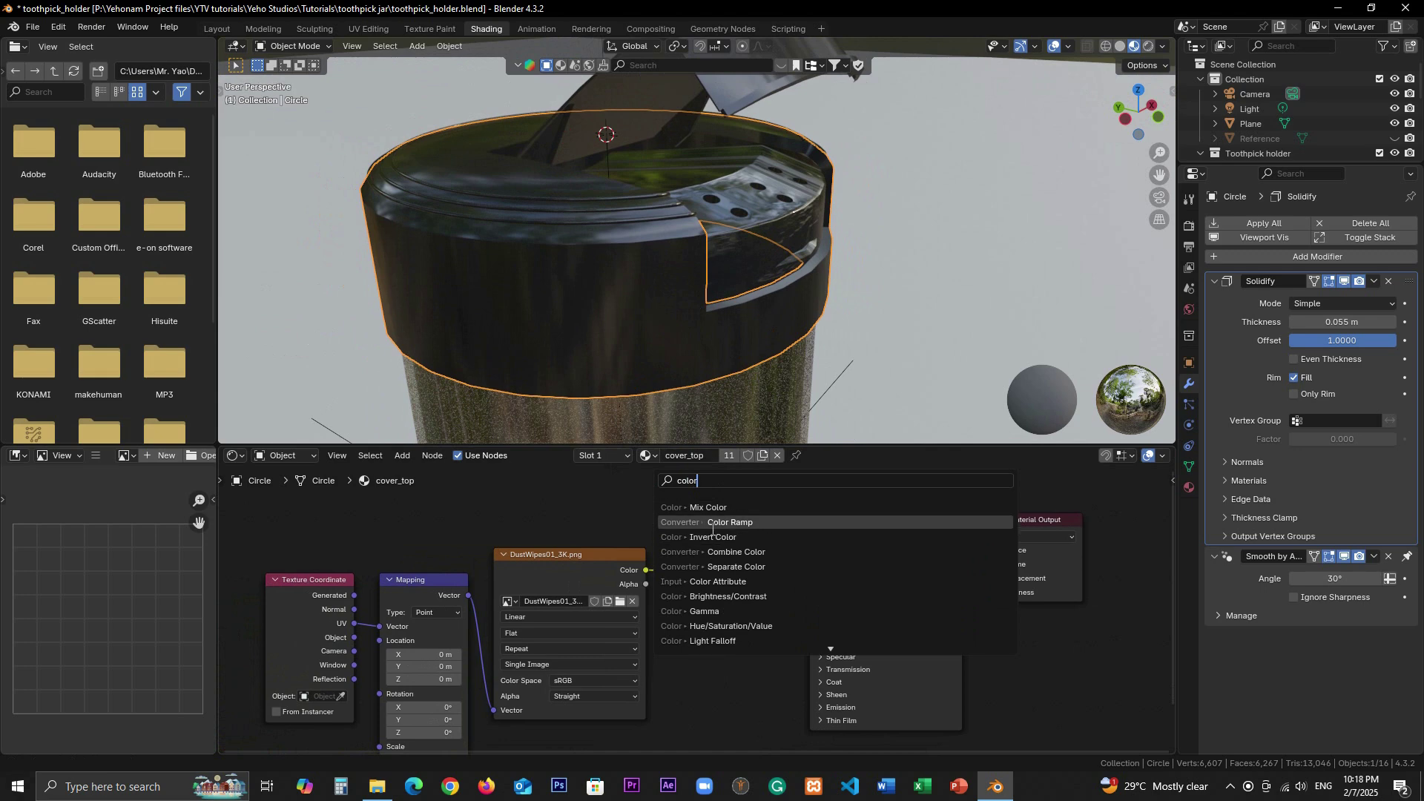
{"action": "left_click", "coordinate": [730, 522]}
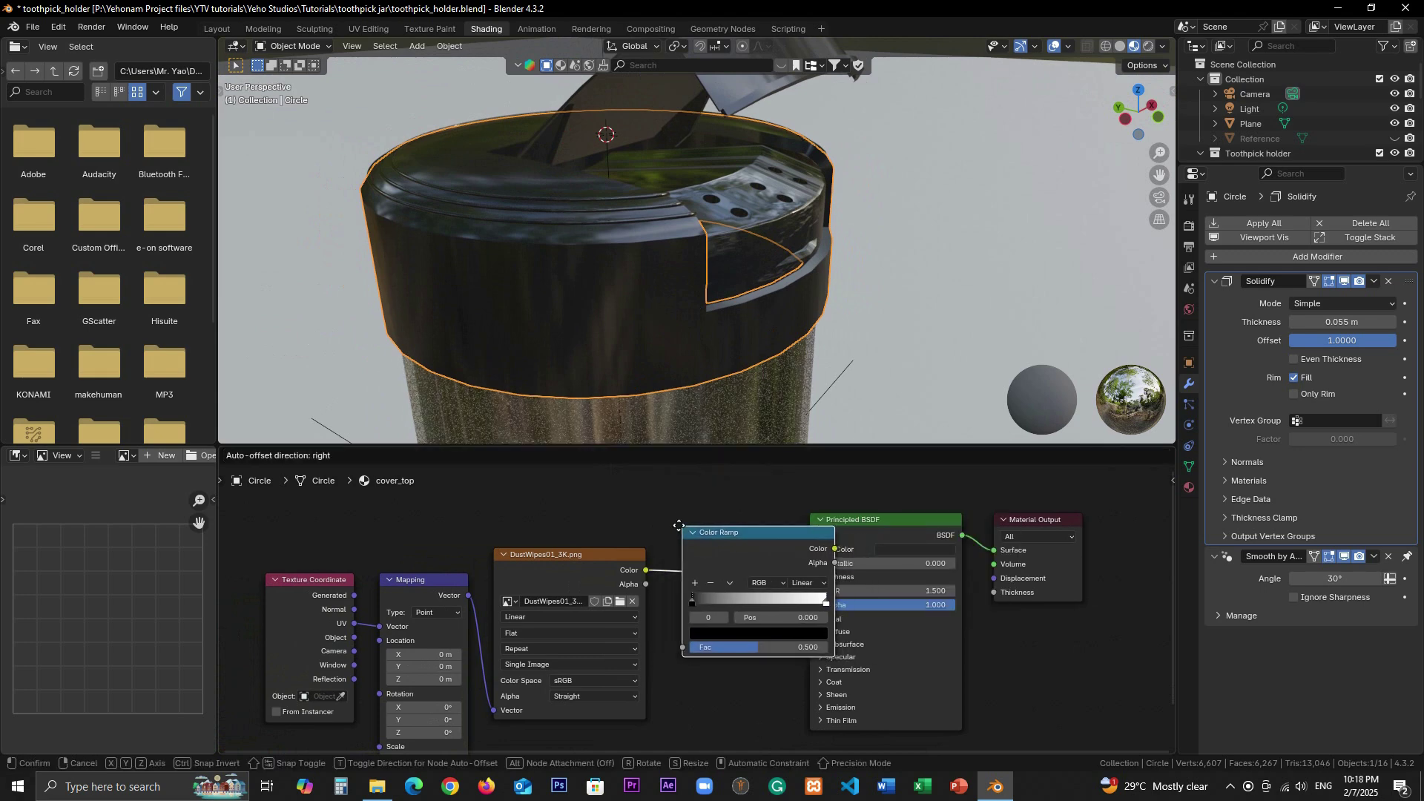
{"action": "left_click", "coordinate": [660, 519]}
{"action": "scroll", "coordinate": [796, 630], "scroll_direction": "up", "scroll_amount": 2}
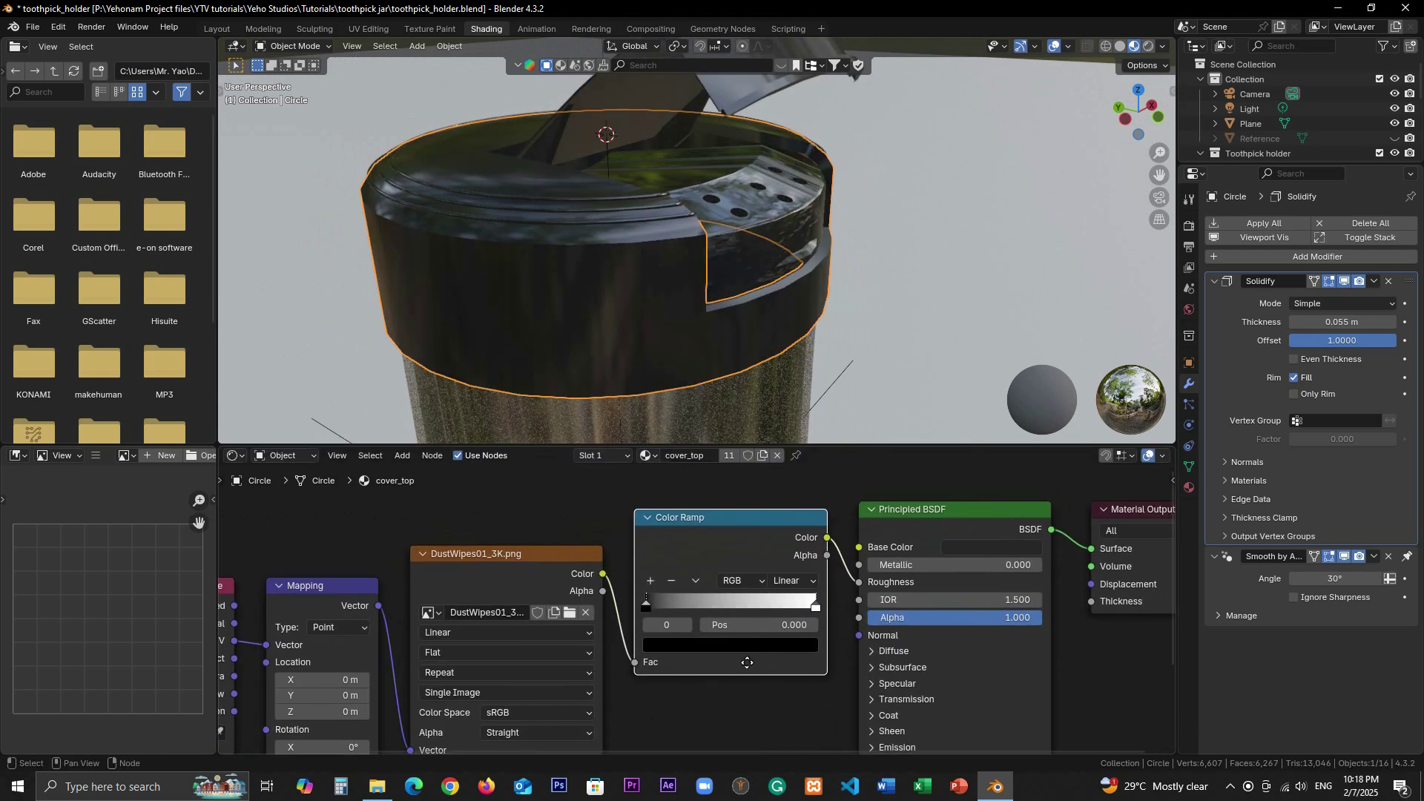
Flip the Color Ramp of the lid's cover_top material.
{"action": "middle_click_drag", "start_coordinate": [772, 437], "coordinate": [758, 277]}
{"action": "scroll", "coordinate": [750, 284], "scroll_direction": "up", "scroll_amount": 3}
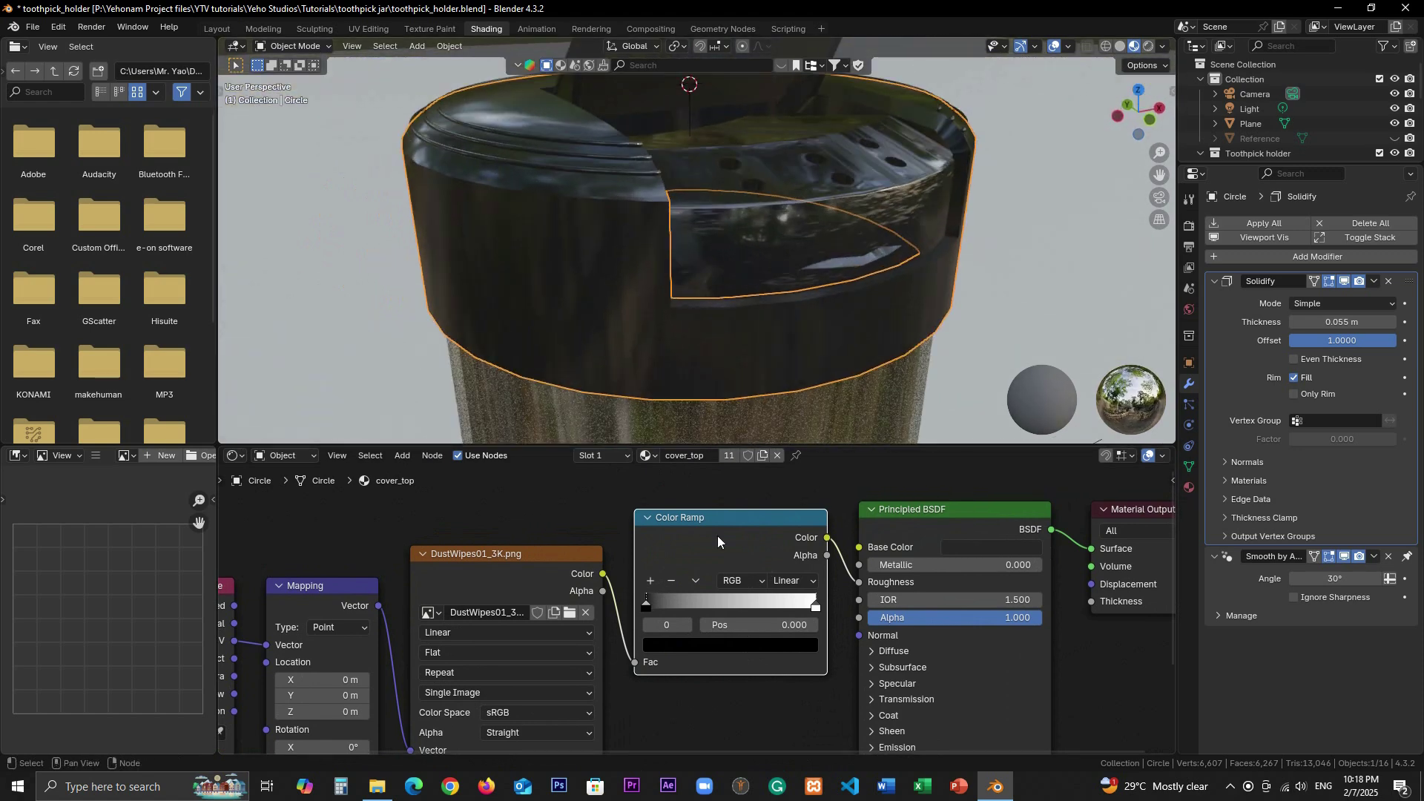
{"action": "left_click", "coordinate": [697, 581]}
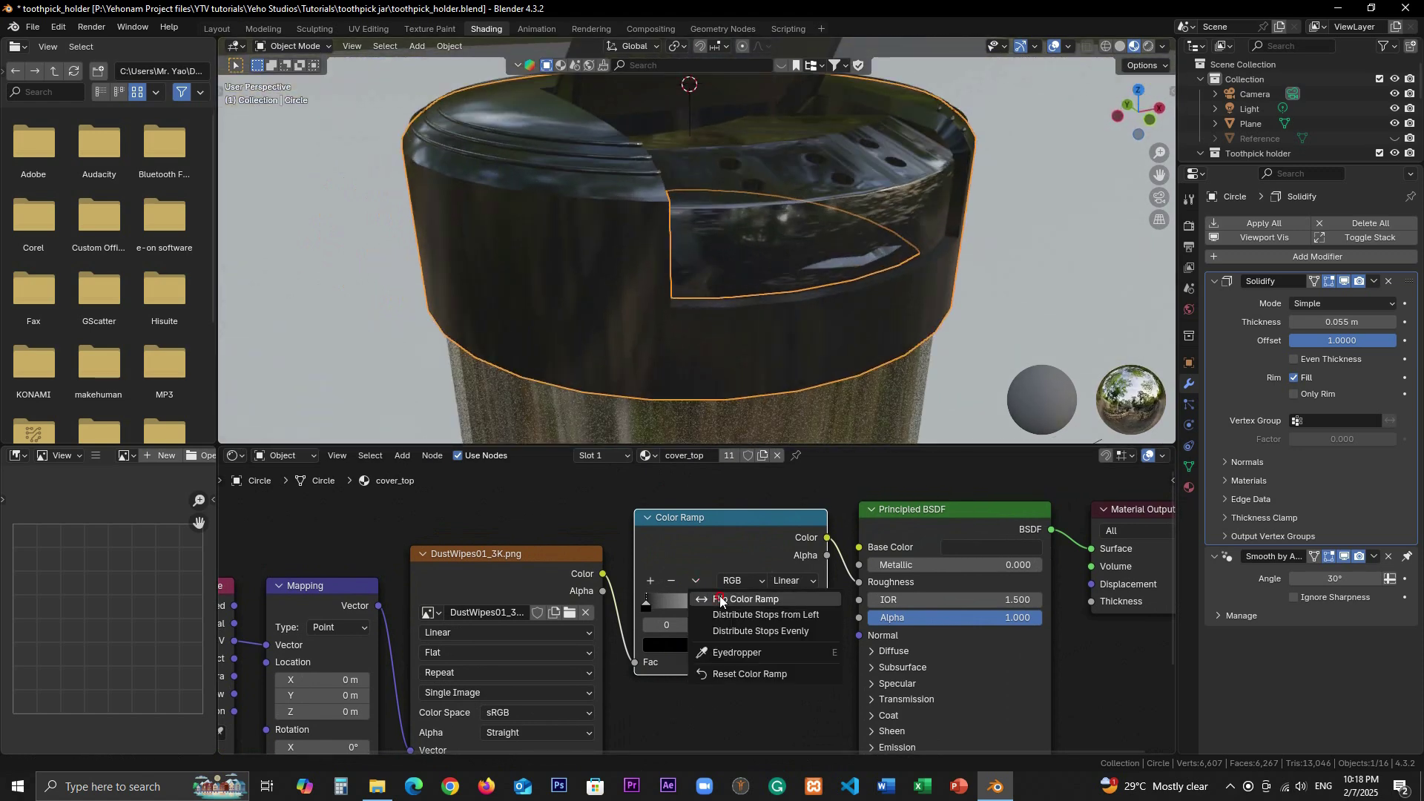
{"action": "left_click", "coordinate": [720, 595]}
Examine the dust wipe roughness on the lid's surfaces from several angles and up close.
{"action": "middle_click_drag", "start_coordinate": [736, 270], "coordinate": [779, 249]}
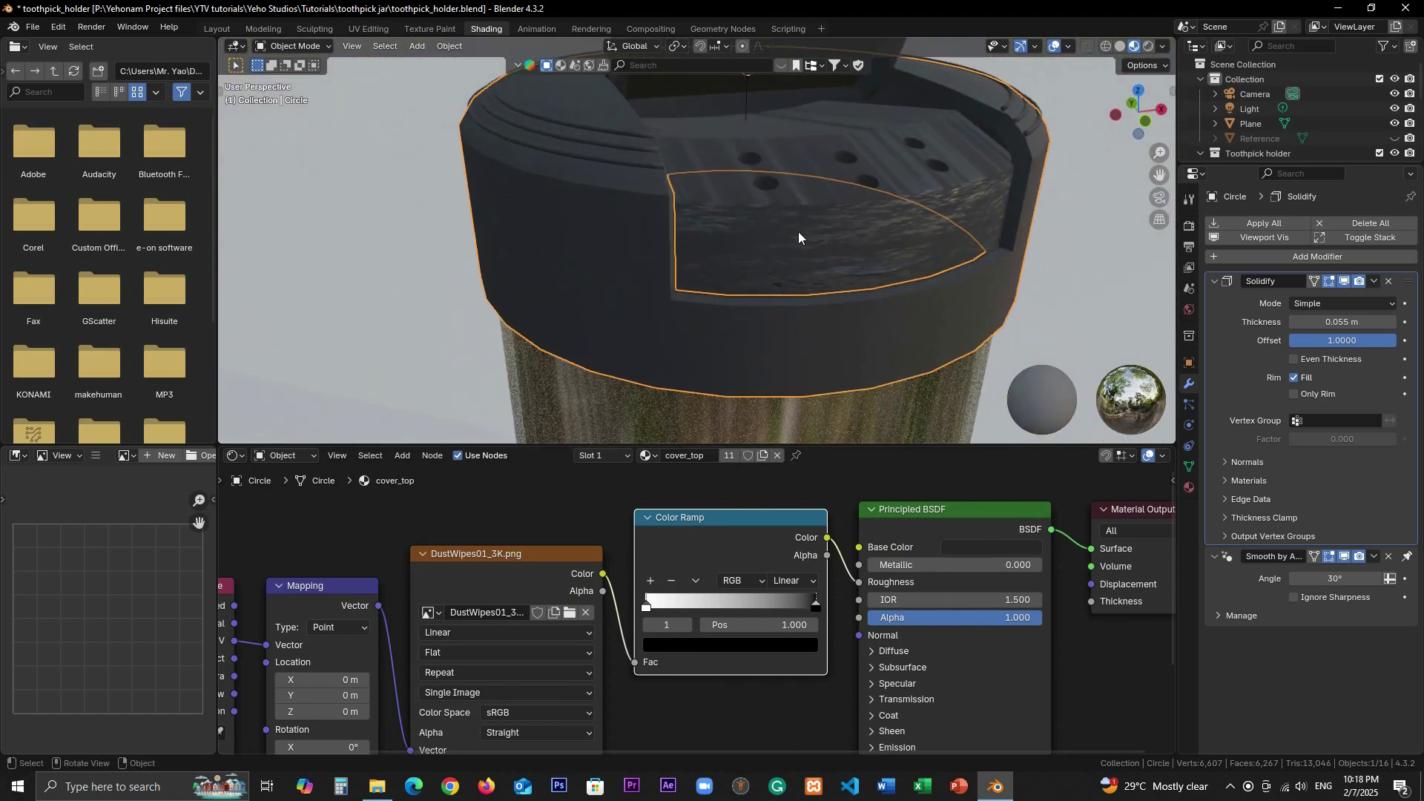
{"action": "middle_click_drag", "start_coordinate": [915, 246], "coordinate": [683, 234]}
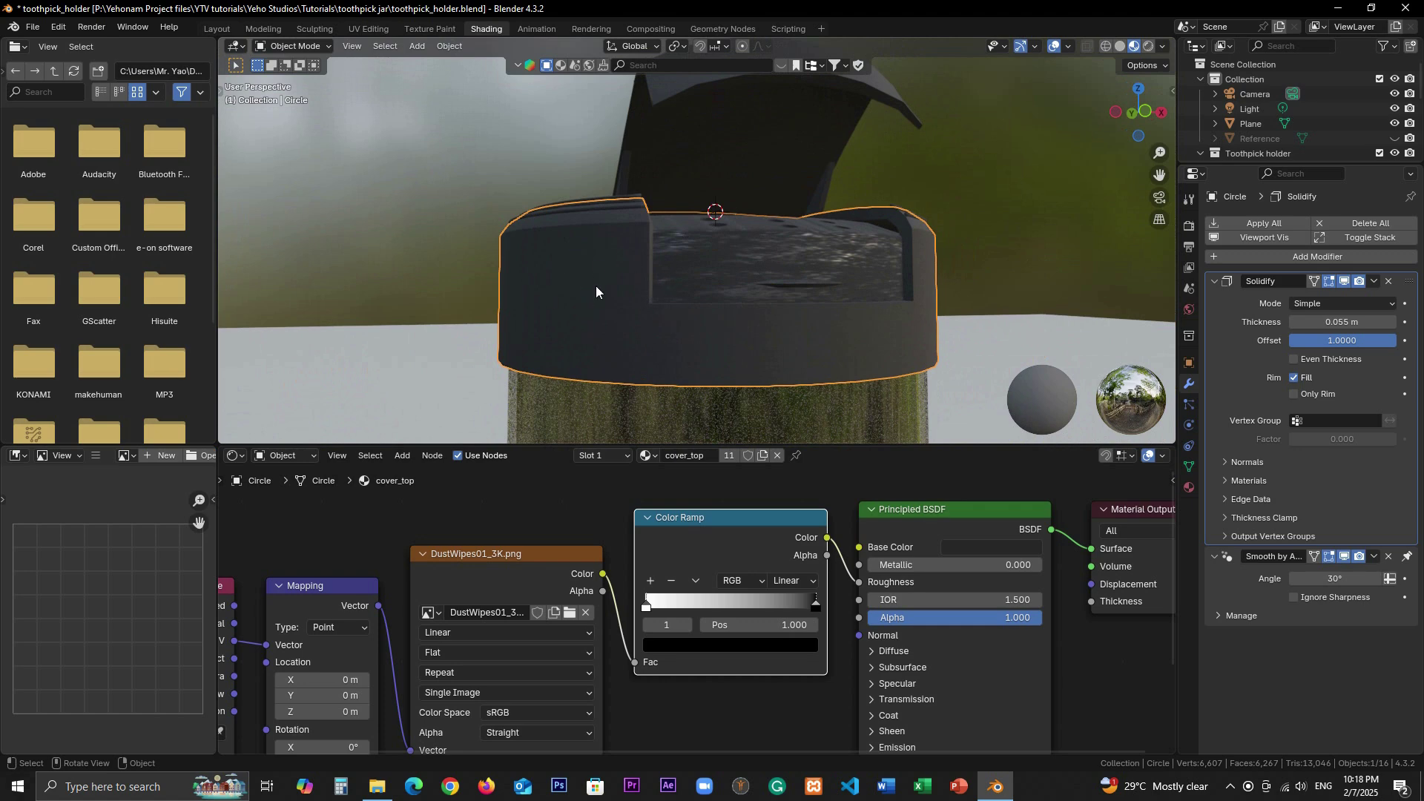
{"action": "mouse_move", "coordinate": [791, 245]}
{"action": "middle_mouse_down"}
{"action": "mouse_move", "coordinate": [798, 307]}
{"action": "mouse_move", "coordinate": [896, 336]}
{"action": "mouse_move", "coordinate": [696, 246]}
{"action": "mouse_move", "coordinate": [820, 292]}
{"action": "mouse_move", "coordinate": [905, 273]}
{"action": "mouse_move", "coordinate": [670, 280]}
{"action": "mouse_move", "coordinate": [795, 268]}
{"action": "middle_mouse_up"}
{"action": "scroll", "coordinate": [825, 316], "scroll_direction": "up", "scroll_amount": 2}
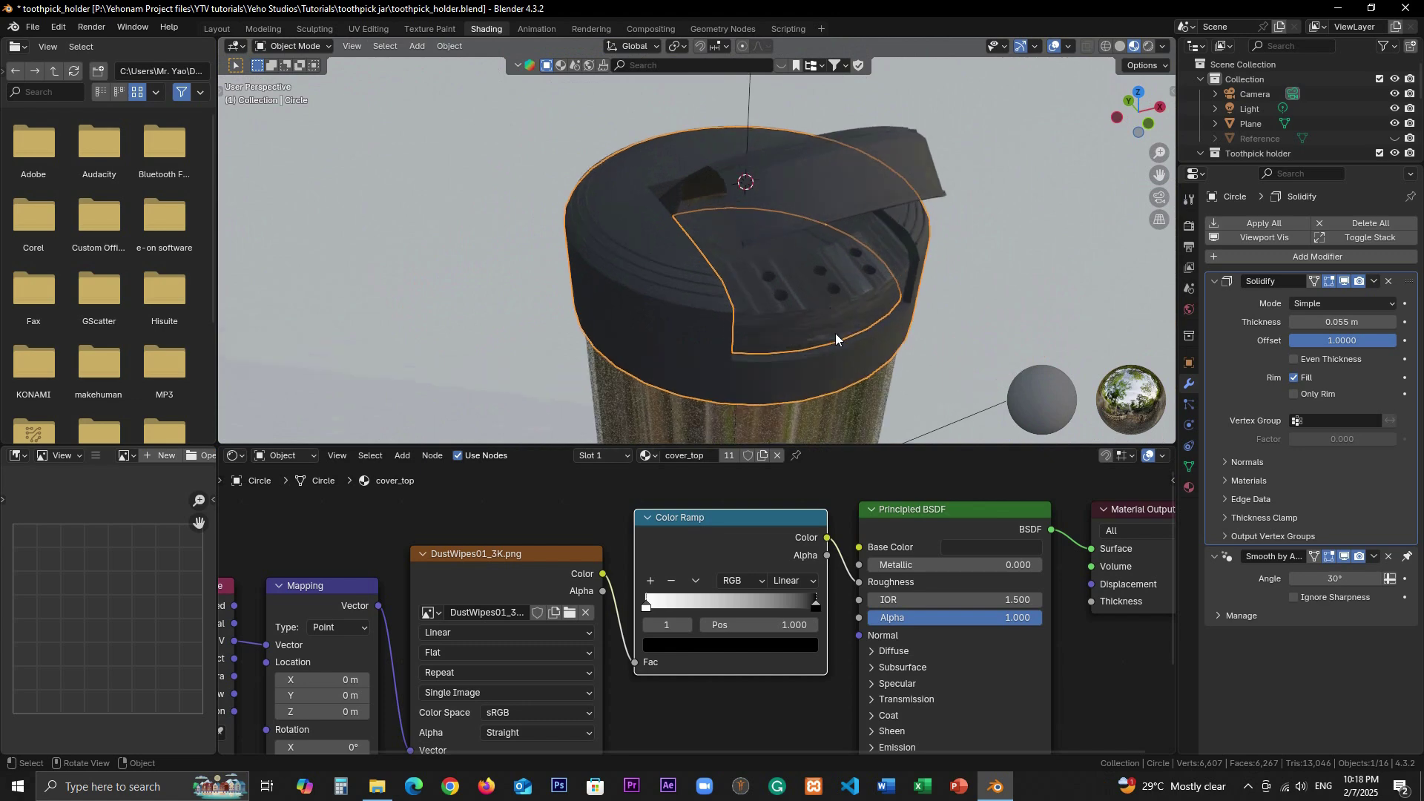
{"action": "scroll", "coordinate": [835, 332], "scroll_direction": "up", "scroll_amount": 2}
{"action": "middle_click_drag", "start_coordinate": [824, 350], "coordinate": [703, 303], "text": "shift"}
{"action": "mouse_move", "coordinate": [703, 303]}
{"action": "middle_mouse_down"}
{"action": "mouse_move", "coordinate": [656, 243]}
{"action": "mouse_move", "coordinate": [647, 272]}
{"action": "mouse_move", "coordinate": [683, 314]}
{"action": "middle_mouse_up"}
{"action": "scroll", "coordinate": [683, 319], "scroll_direction": "up", "scroll_amount": 2}
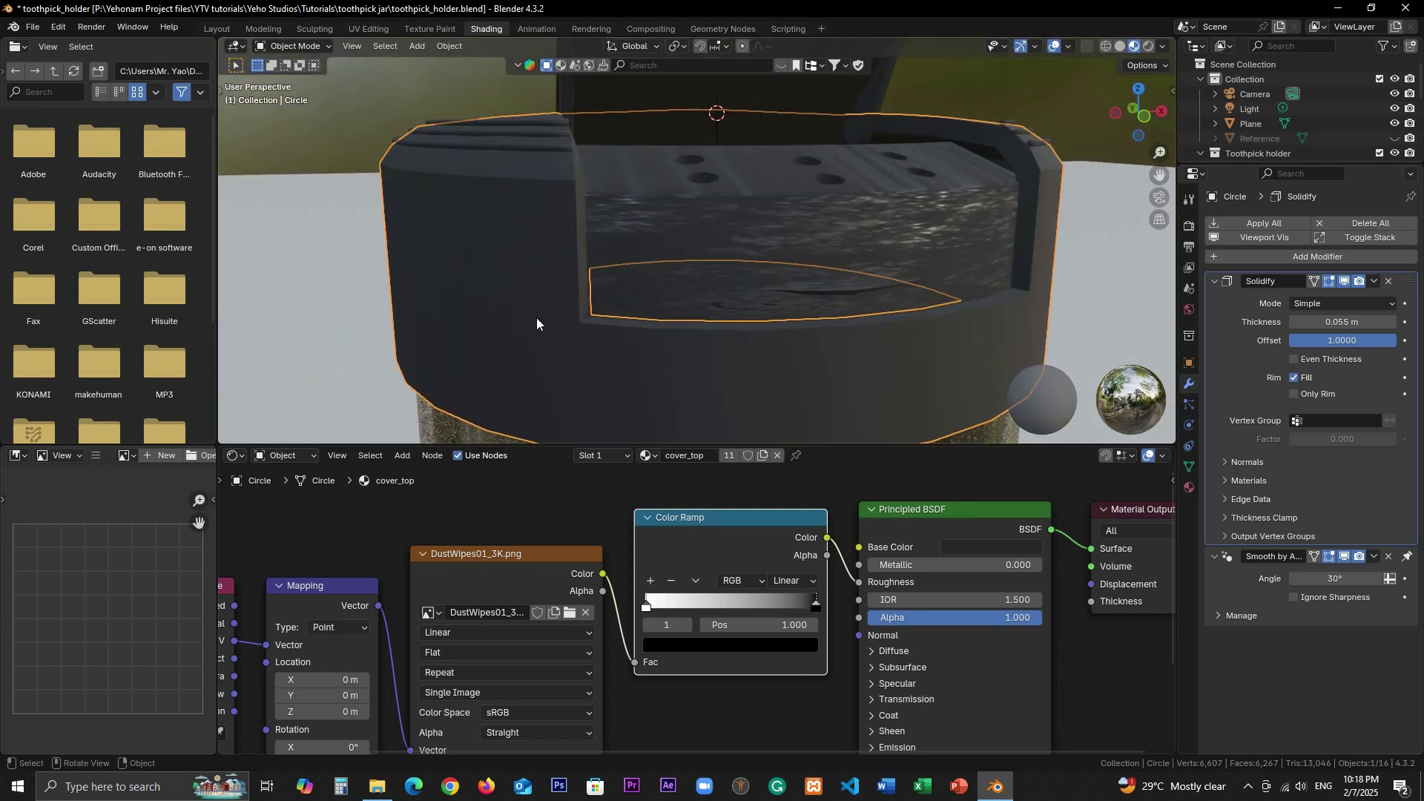
Save the file and toggle the window to fullscreen.
{"action": "key", "text": "ctrl+s"}
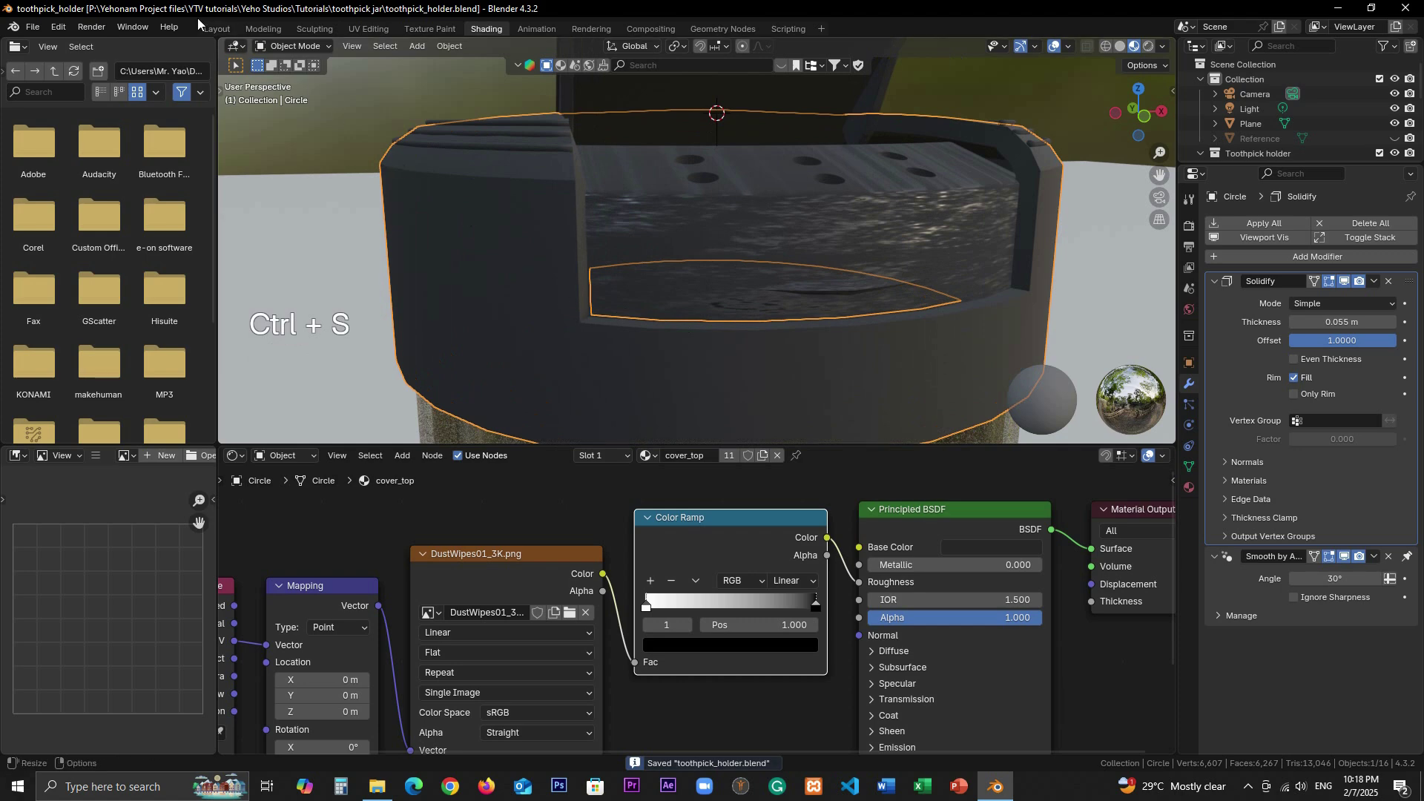
{"action": "left_click", "coordinate": [131, 27]}
{"action": "left_click", "coordinate": [183, 77]}
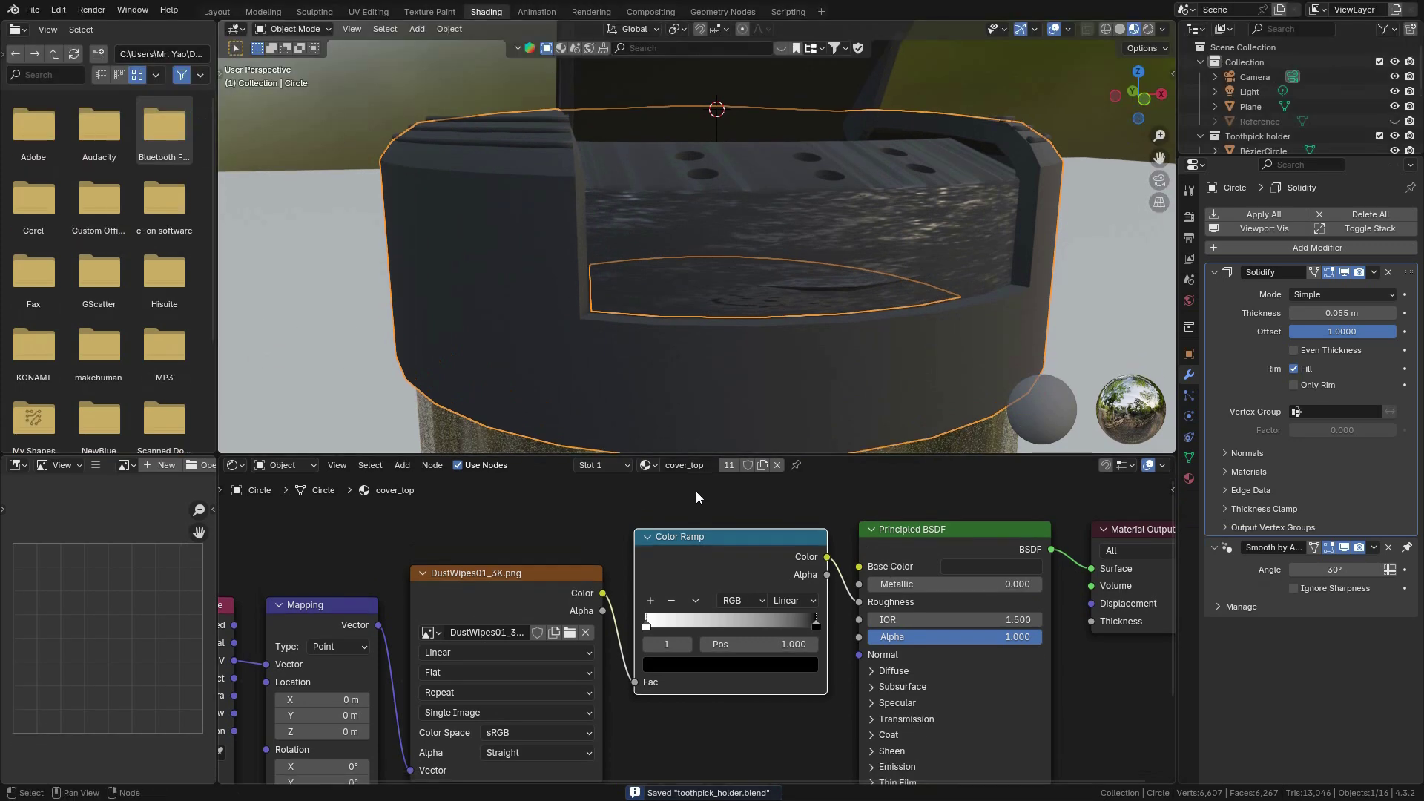
{"action": "scroll", "coordinate": [697, 628], "scroll_direction": "up", "scroll_amount": 3}
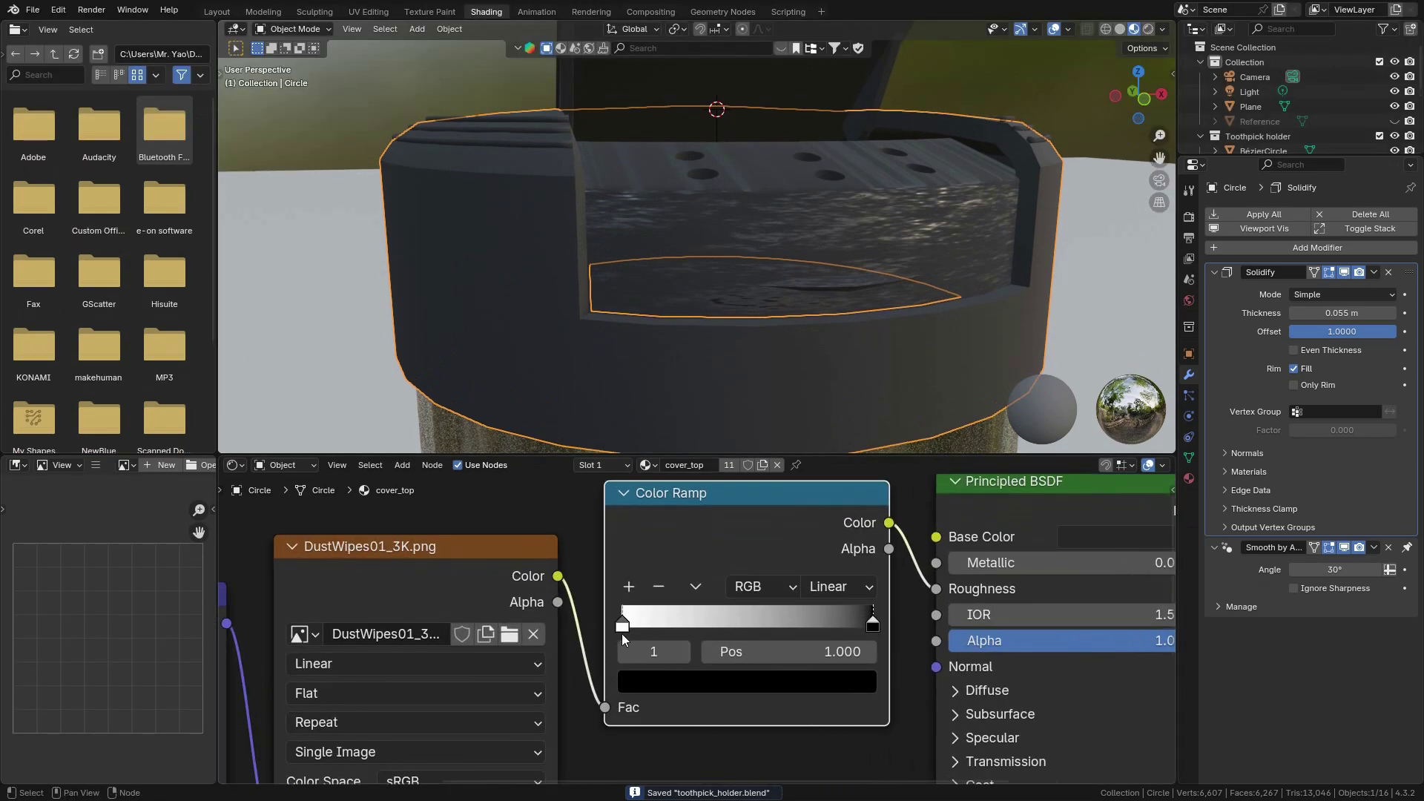
{"action": "mouse_move", "coordinate": [621, 627]}
{"action": "left_mouse_down"}
{"action": "mouse_move", "coordinate": [693, 627]}
{"action": "mouse_move", "coordinate": [621, 626]}
{"action": "left_mouse_up"}
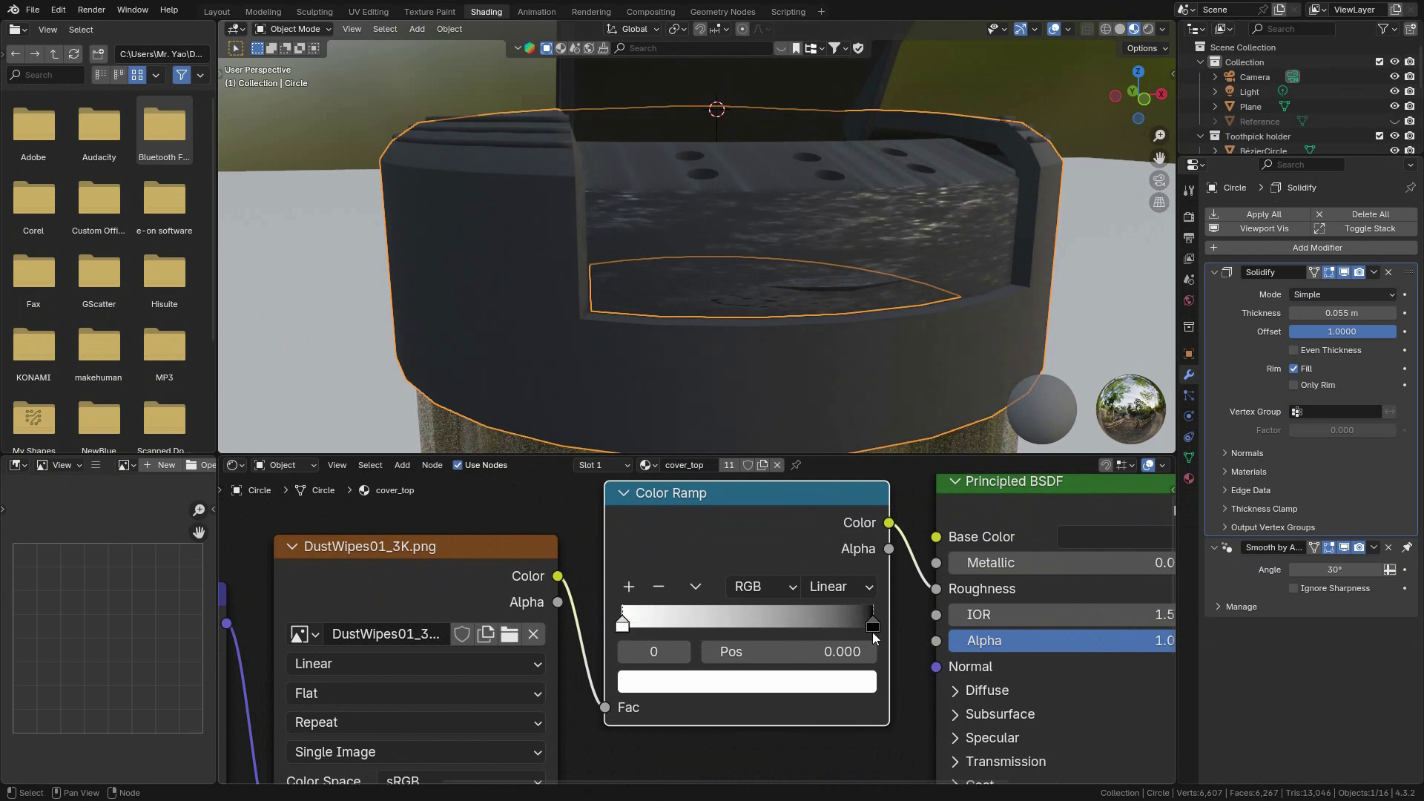
{"action": "mouse_move", "coordinate": [873, 633]}
{"action": "left_mouse_down"}
{"action": "mouse_move", "coordinate": [709, 625]}
{"action": "mouse_move", "coordinate": [887, 632]}
{"action": "left_mouse_up"}
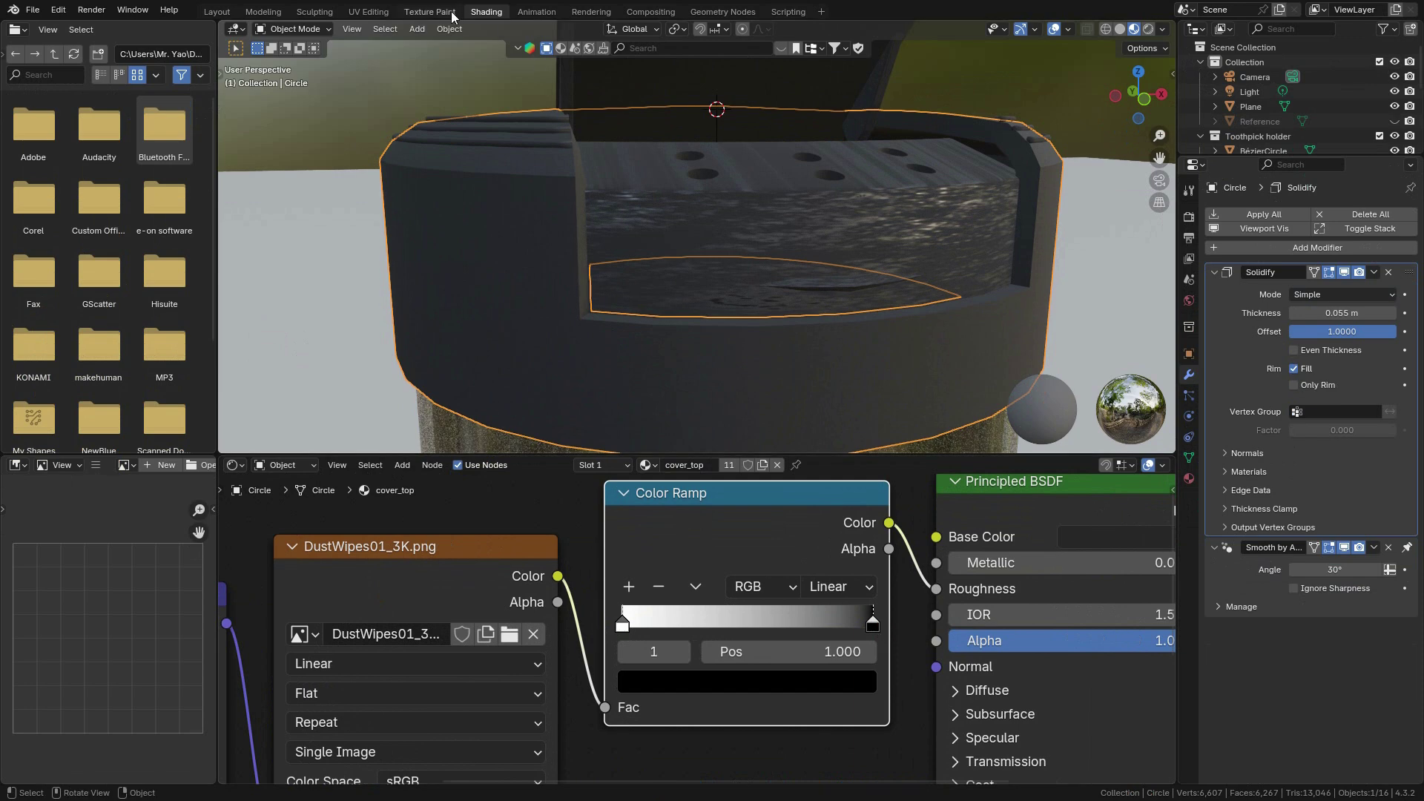
Unwrap all faces of the lid's outer ring with Smart UV Project, using a 66° angle limit and the Scaled margin method.
{"action": "left_click", "coordinate": [364, 12]}
{"action": "scroll", "coordinate": [907, 256], "scroll_direction": "down", "scroll_amount": 2}
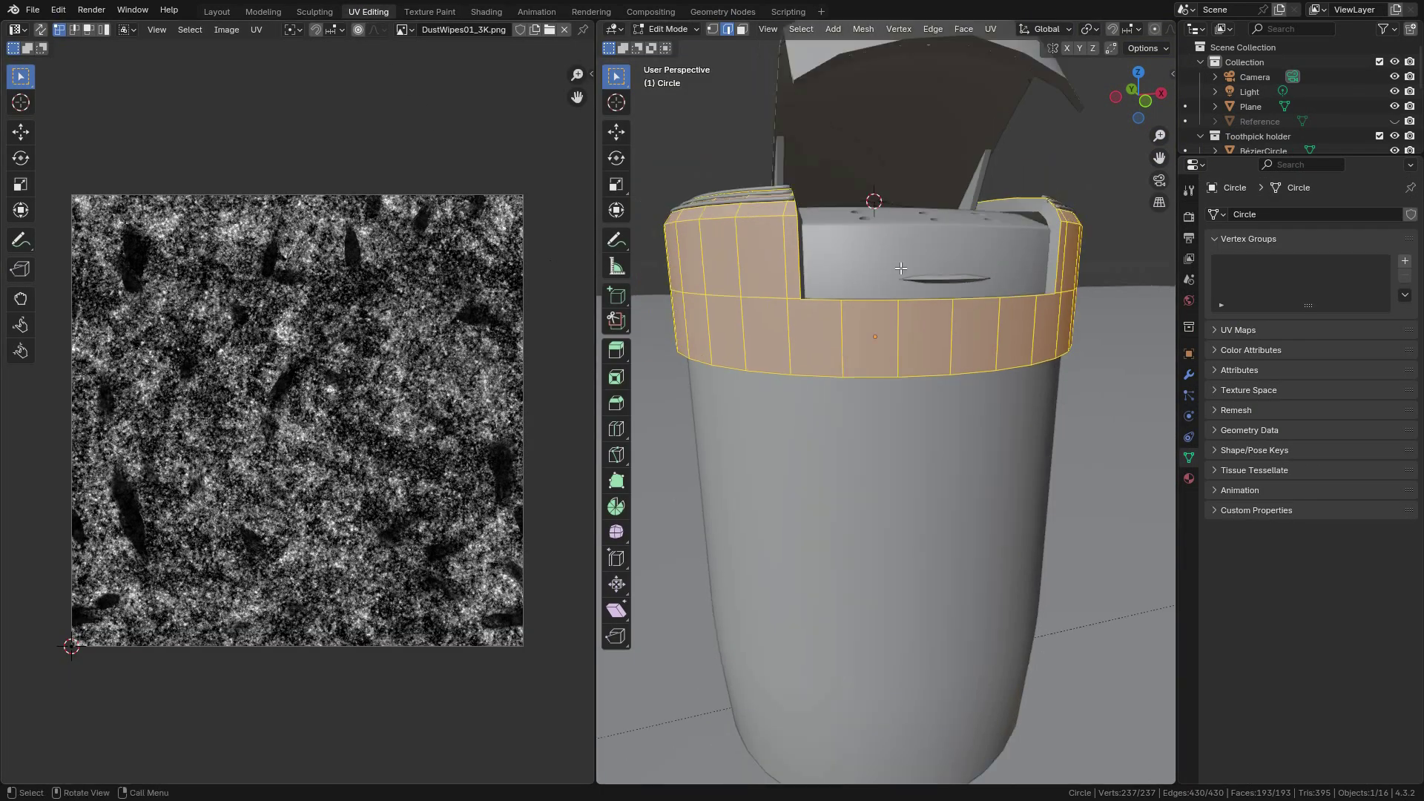
{"action": "middle_click_drag", "start_coordinate": [907, 261], "coordinate": [907, 318]}
{"action": "scroll", "coordinate": [846, 259], "scroll_direction": "down", "scroll_amount": 2}
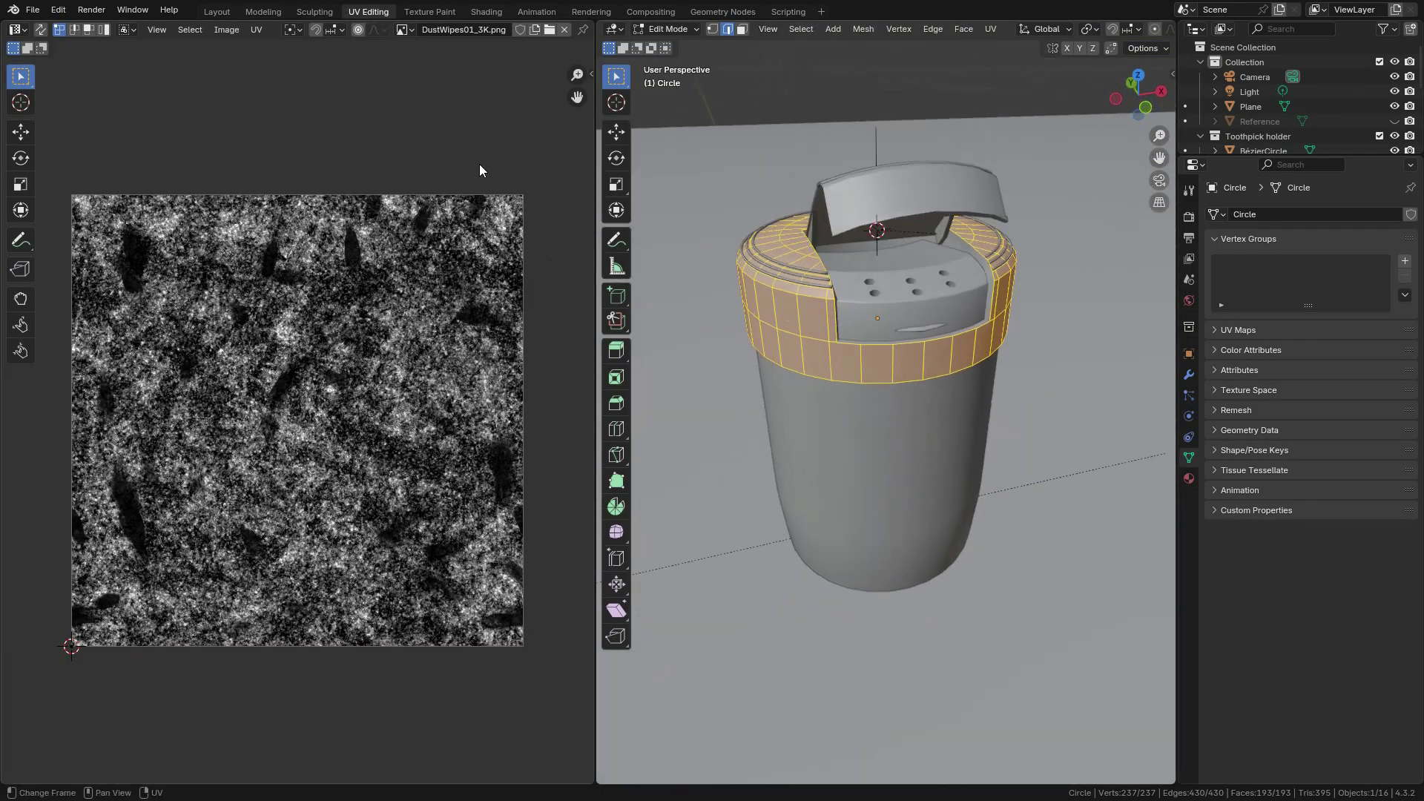
{"action": "scroll", "coordinate": [764, 262], "scroll_direction": "up", "scroll_amount": 3}
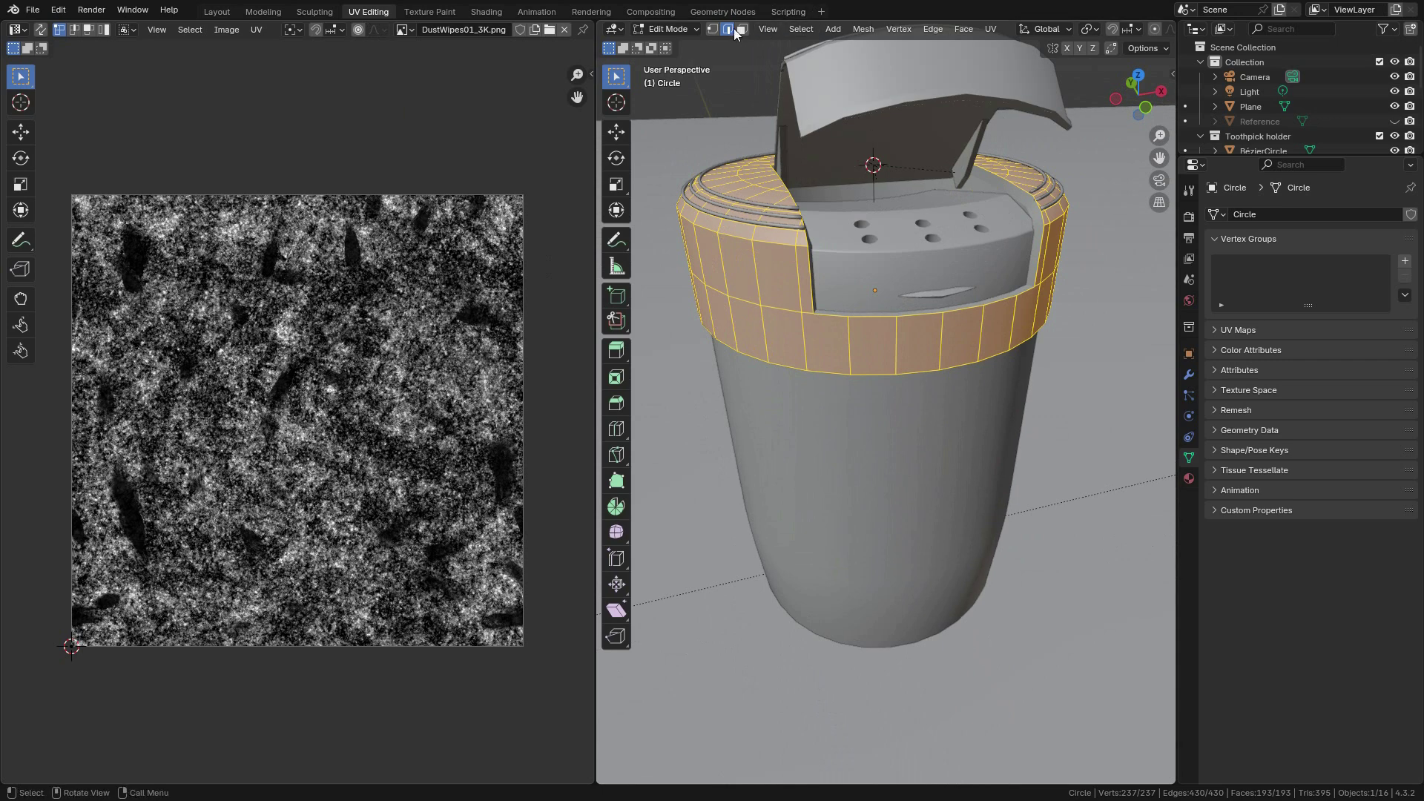
{"action": "left_click", "coordinate": [987, 29]}
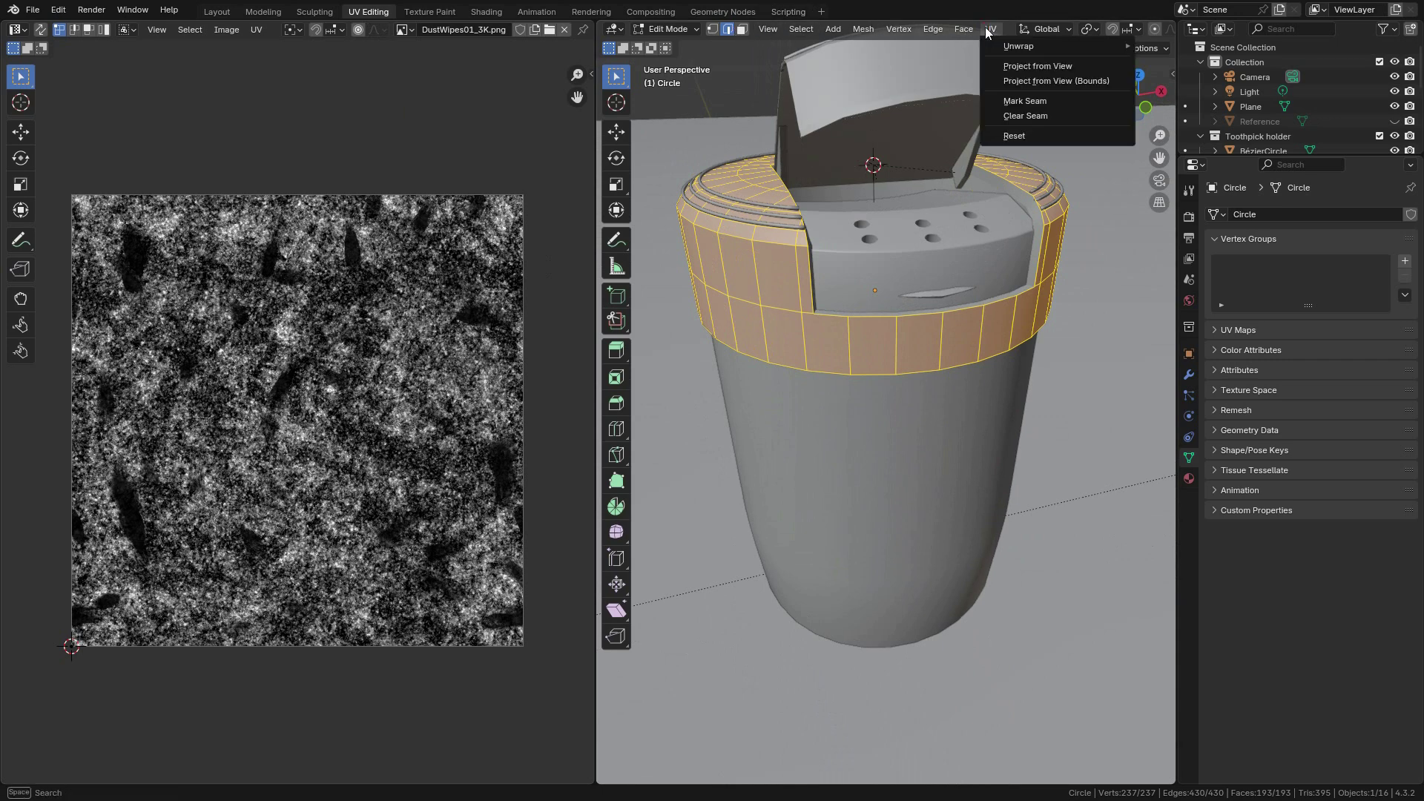
{"action": "mouse_move", "coordinate": [1007, 46]}
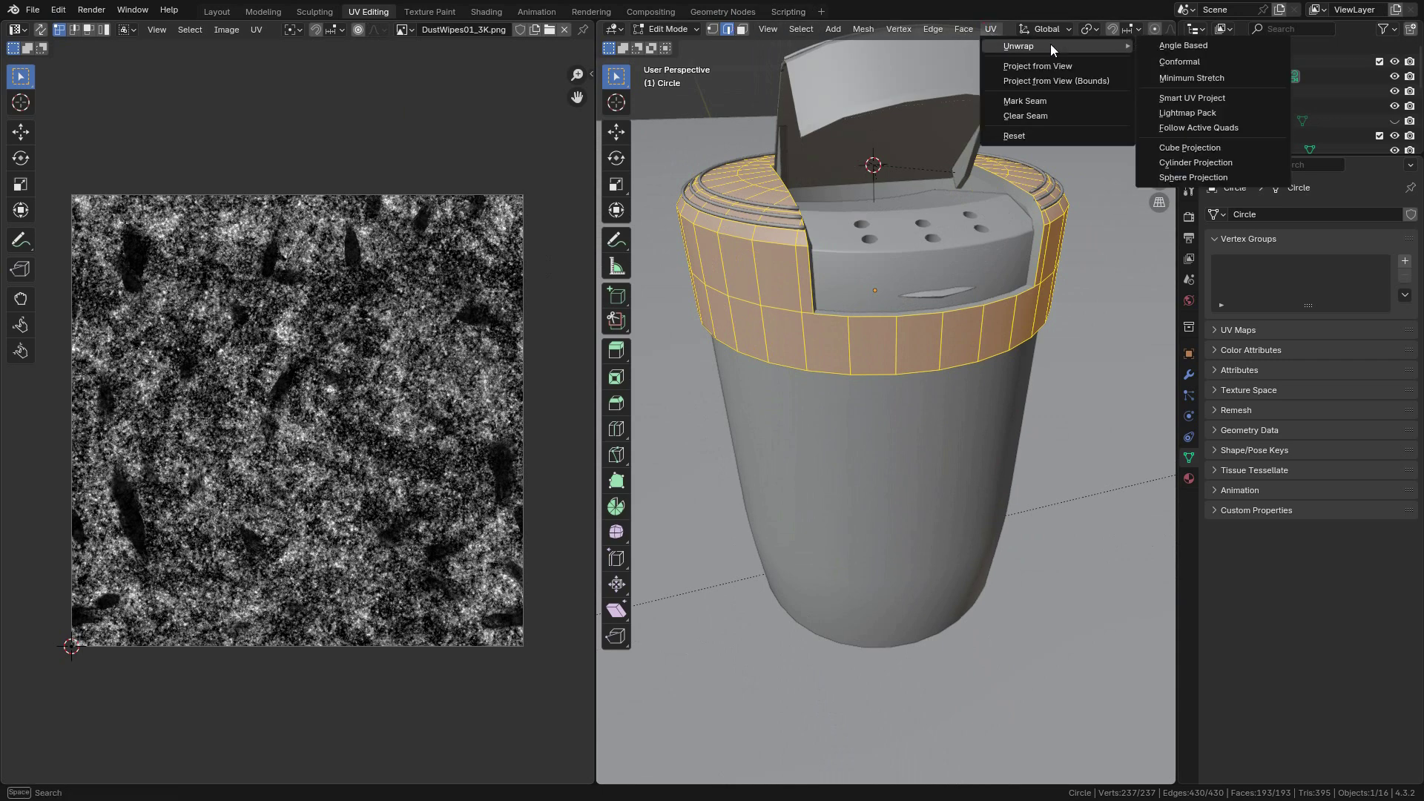
{"action": "left_click", "coordinate": [1197, 94]}
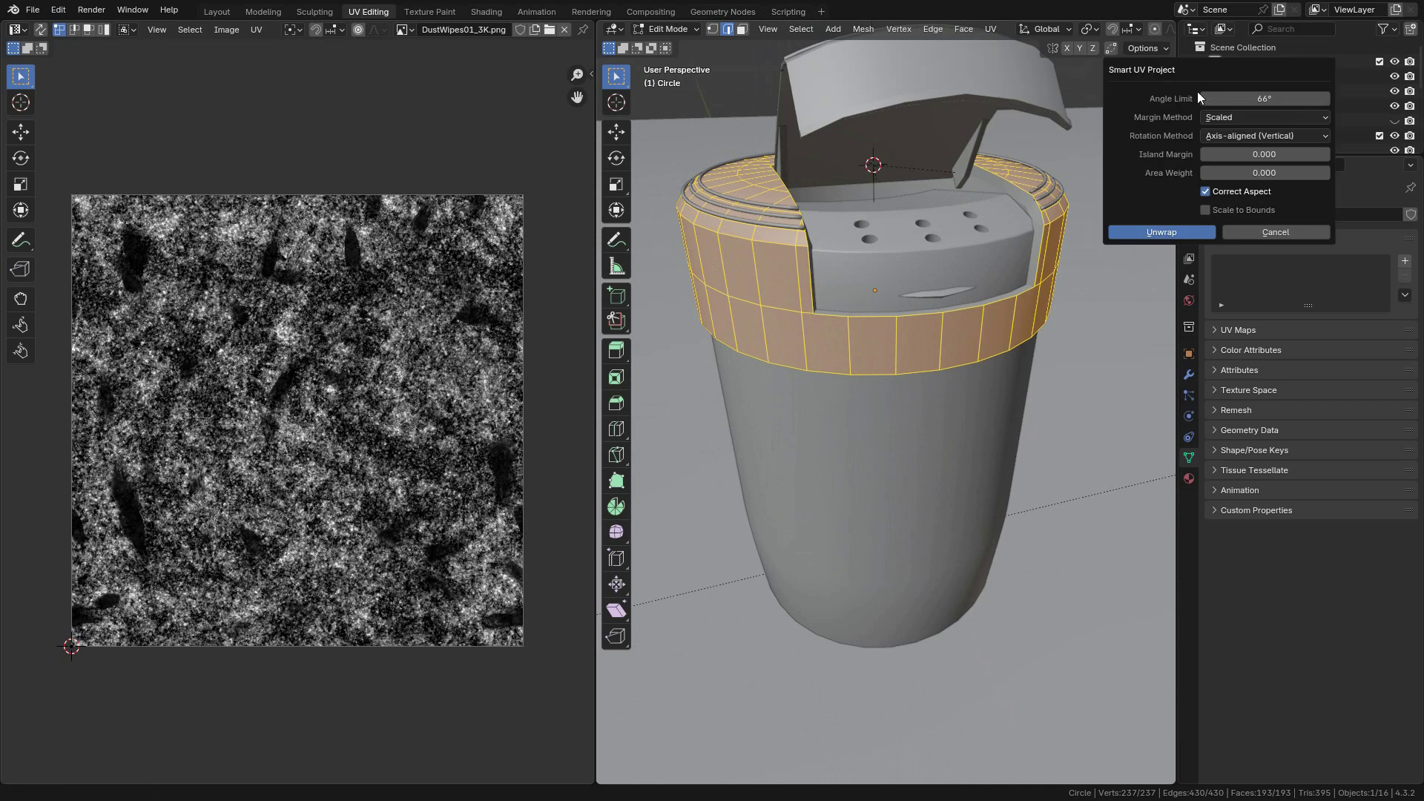
{"action": "left_click", "coordinate": [1161, 233]}
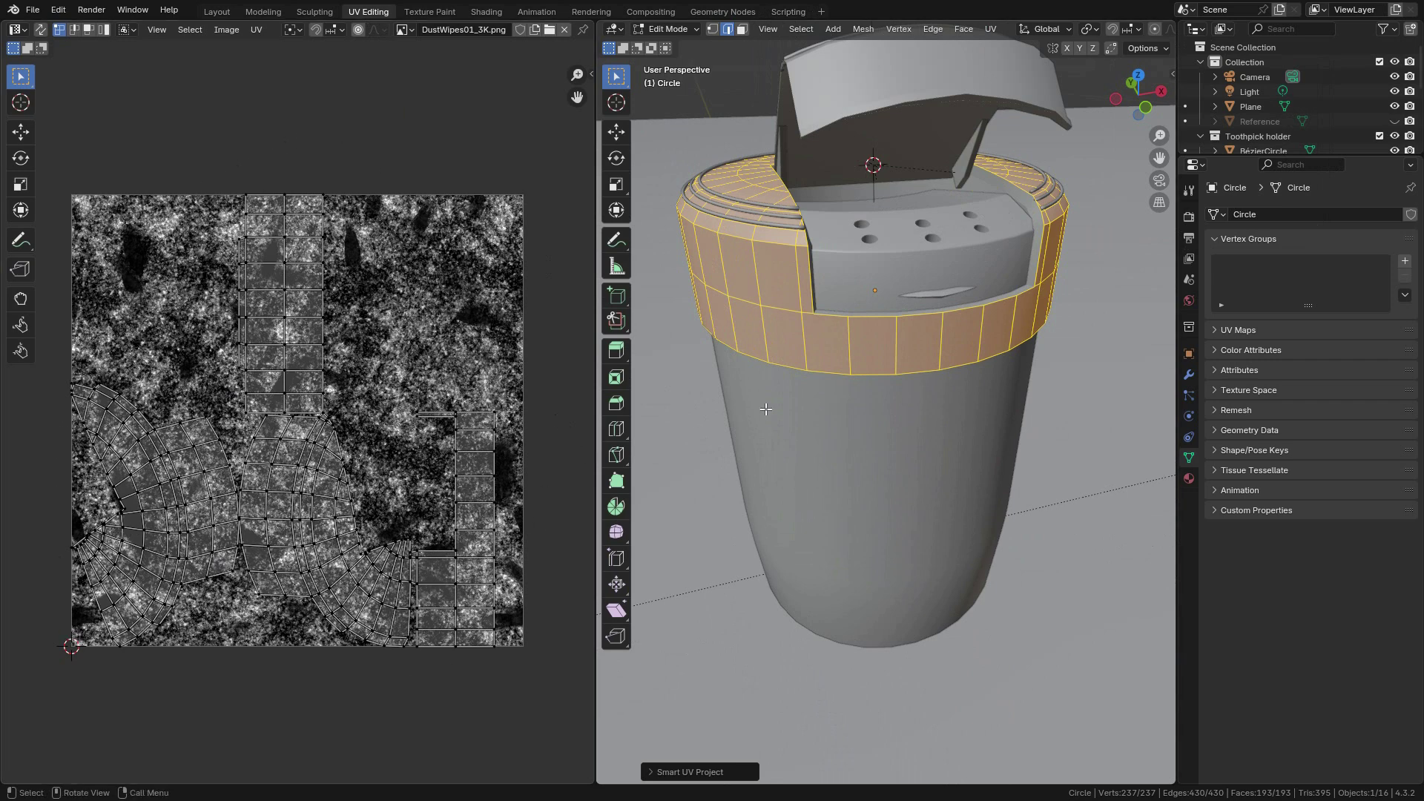
Switch the UV Editing viewport to Material Preview, leave Edit Mode and examine the dust wipes on the lid's ring.
{"action": "middle_click_drag", "start_coordinate": [858, 293], "coordinate": [774, 319]}
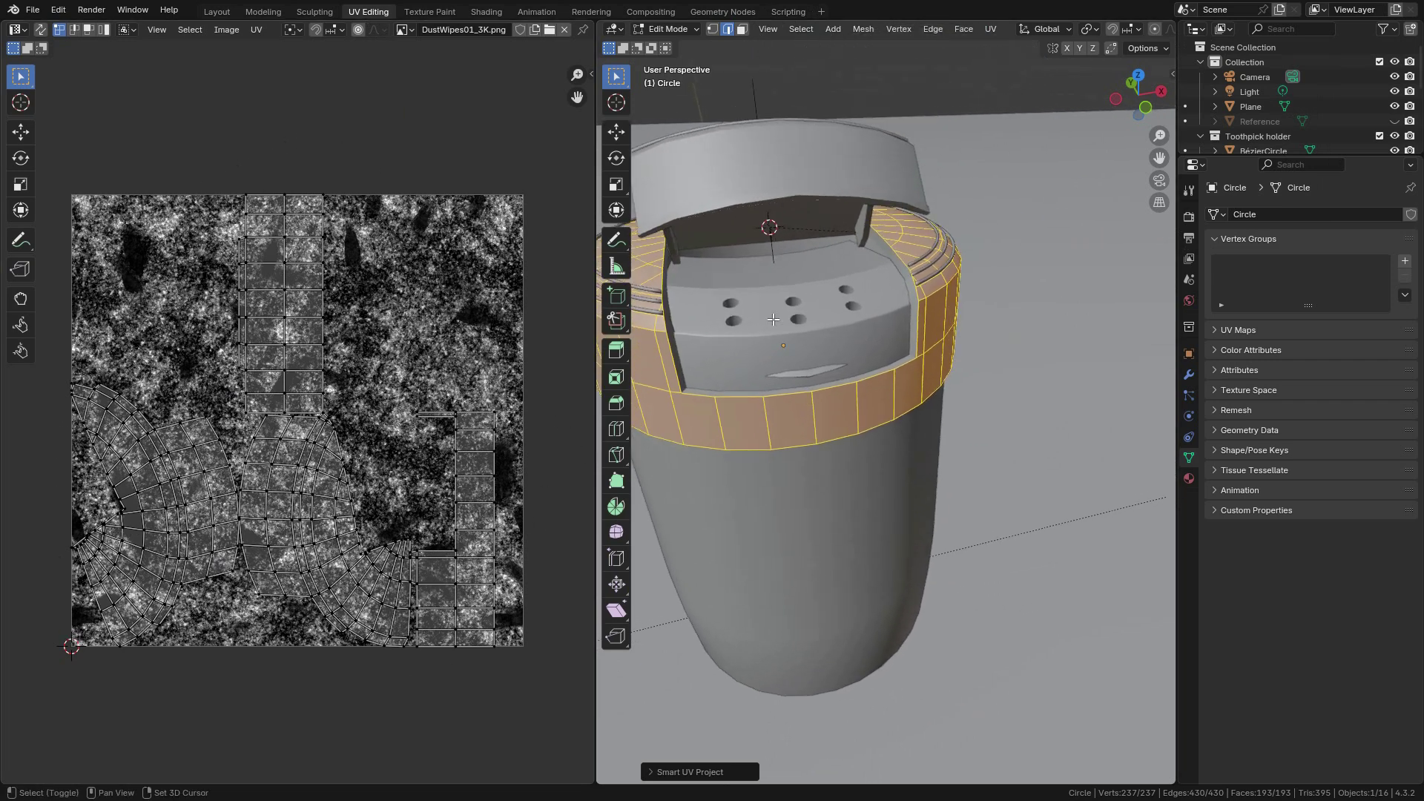
{"action": "scroll", "coordinate": [1135, 28], "scroll_direction": "right", "scroll_amount": 5}
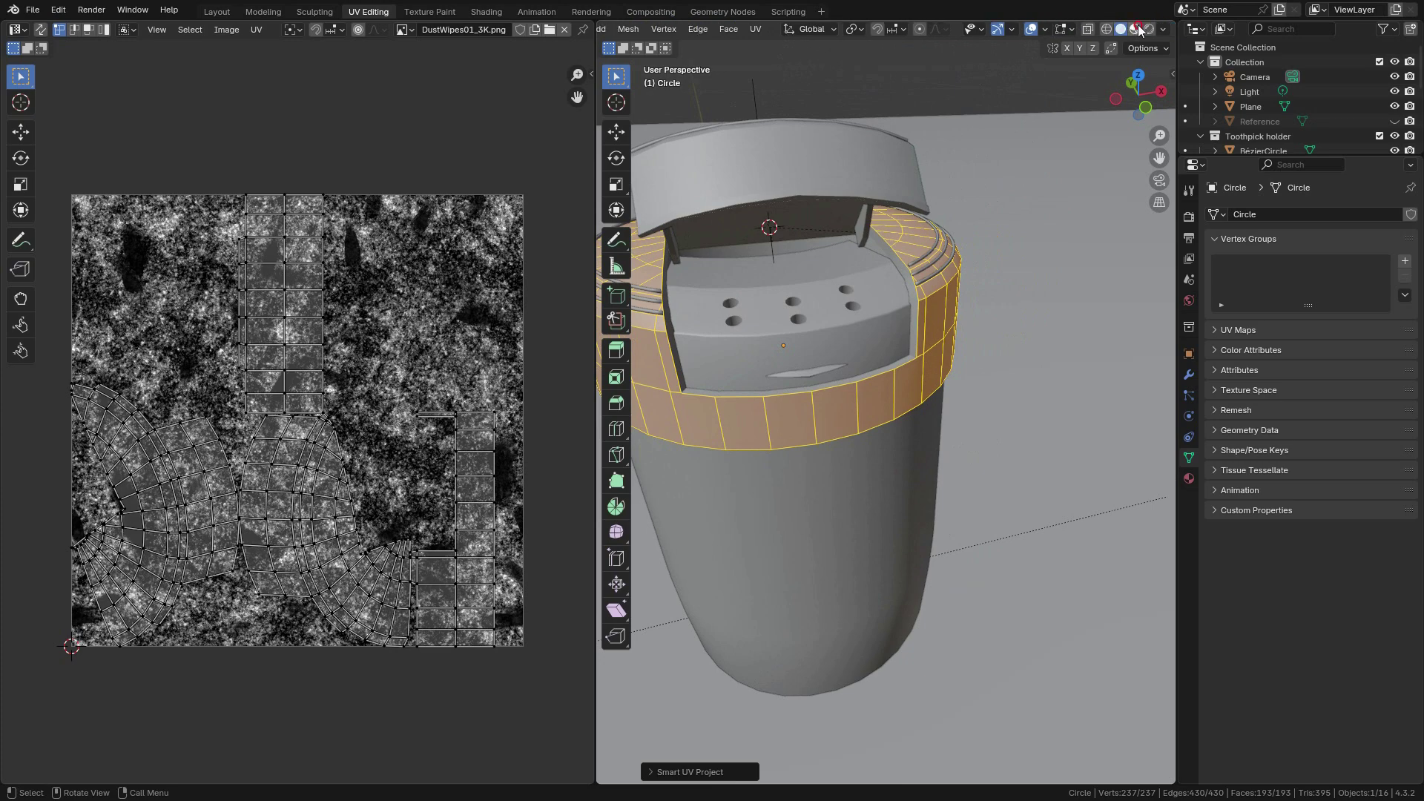
{"action": "left_click", "coordinate": [1138, 29]}
{"action": "middle_click_drag", "start_coordinate": [923, 207], "coordinate": [1018, 215], "text": "shift"}
{"action": "key", "text": "Tab"}
{"action": "scroll", "coordinate": [937, 372], "scroll_direction": "up", "scroll_amount": 2}
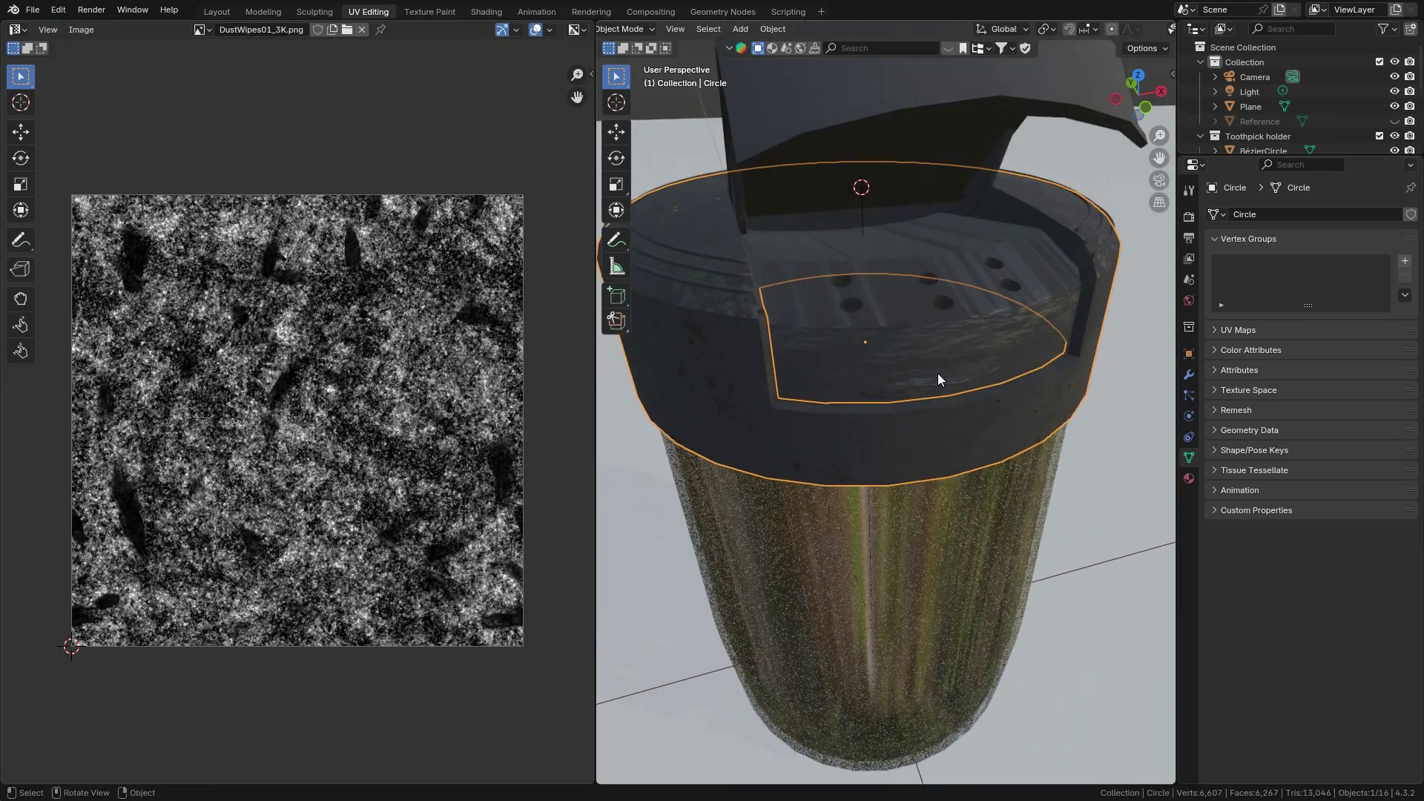
{"action": "middle_click_drag", "start_coordinate": [937, 372], "coordinate": [565, 253]}
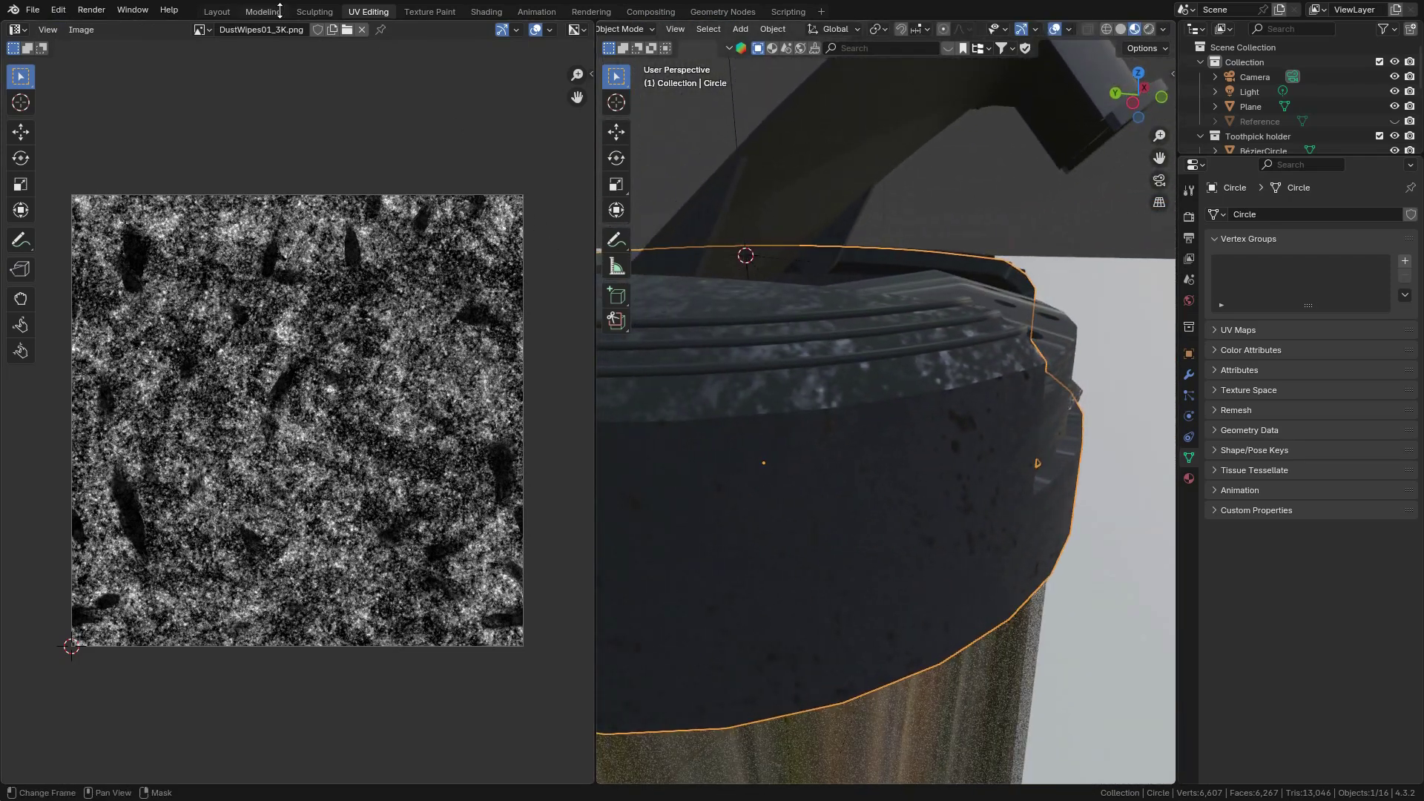
Return to the shading workspace and add a Value node beside the Mapping node in the cover_top material.
{"action": "left_click", "coordinate": [217, 12]}
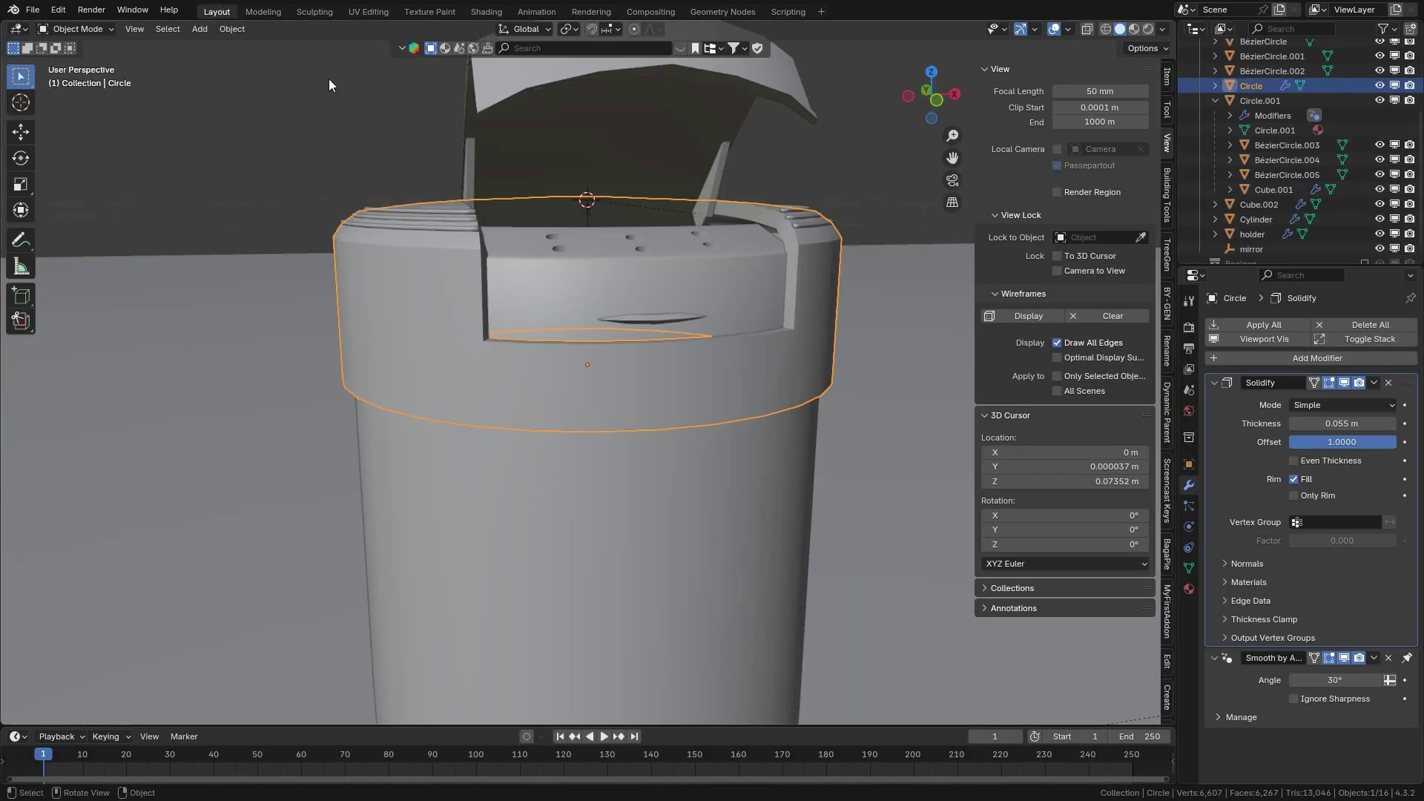
{"action": "left_click", "coordinate": [484, 11]}
{"action": "middle_click_drag", "start_coordinate": [843, 323], "coordinate": [866, 353]}
{"action": "scroll", "coordinate": [786, 355], "scroll_direction": "down", "scroll_amount": 3}
{"action": "middle_click_drag", "start_coordinate": [375, 659], "coordinate": [821, 561], "text": "shift"}
{"action": "scroll", "coordinate": [727, 634], "scroll_direction": "down", "scroll_amount": 4}
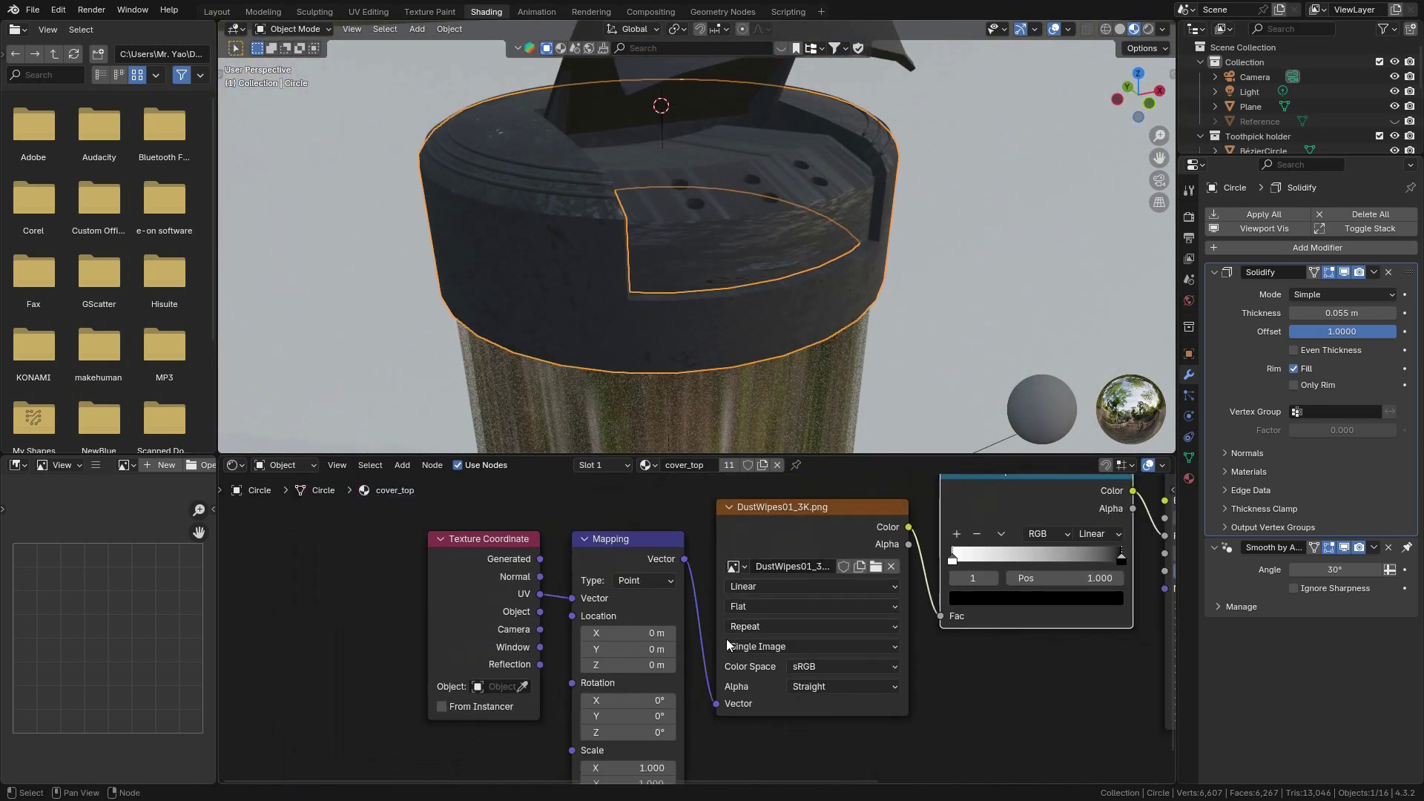
{"action": "middle_click_drag", "start_coordinate": [672, 700], "coordinate": [704, 585], "text": "shift"}
{"action": "scroll", "coordinate": [702, 612], "scroll_direction": "up", "scroll_amount": 1}
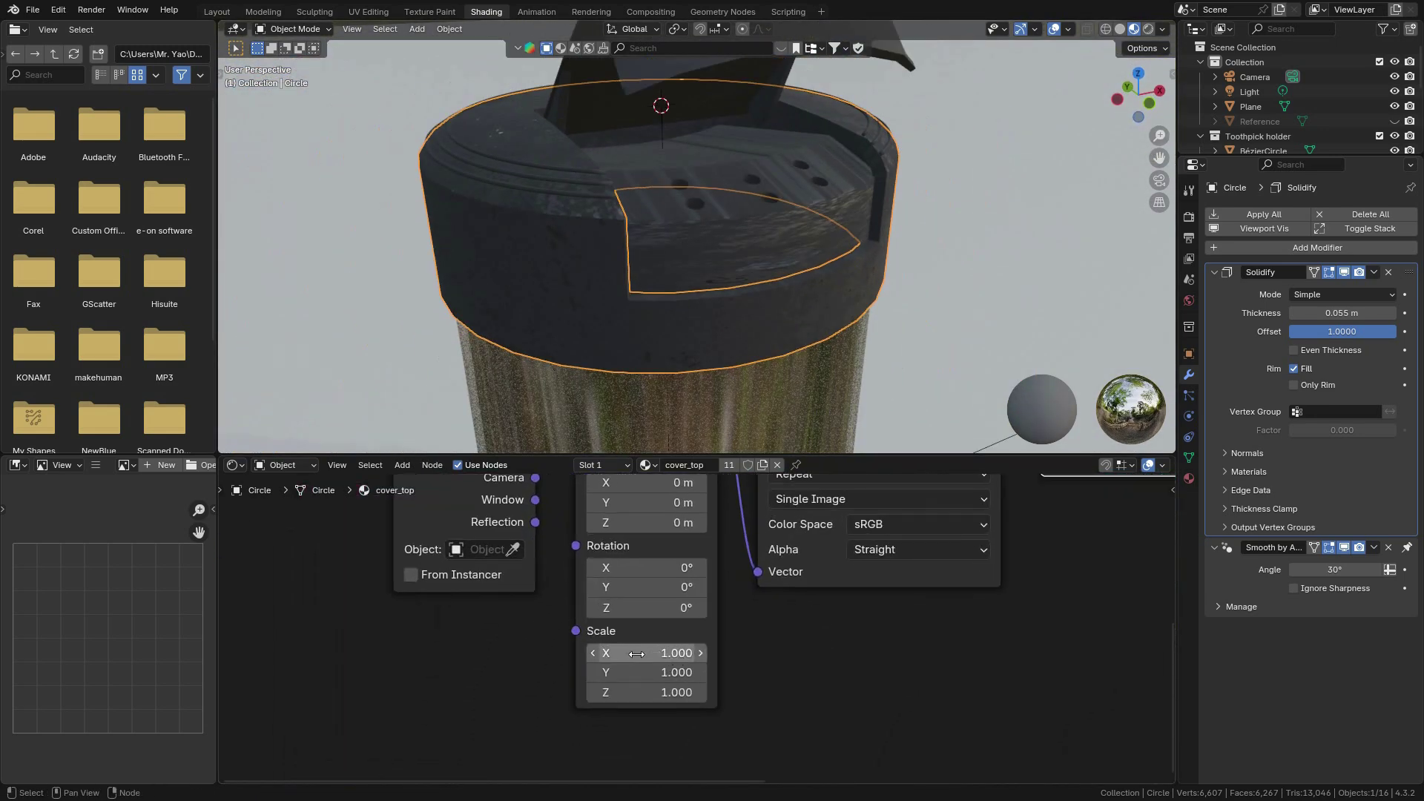
{"action": "scroll", "coordinate": [637, 652], "scroll_direction": "up", "scroll_amount": 1}
{"action": "key", "text": "shift+a"}
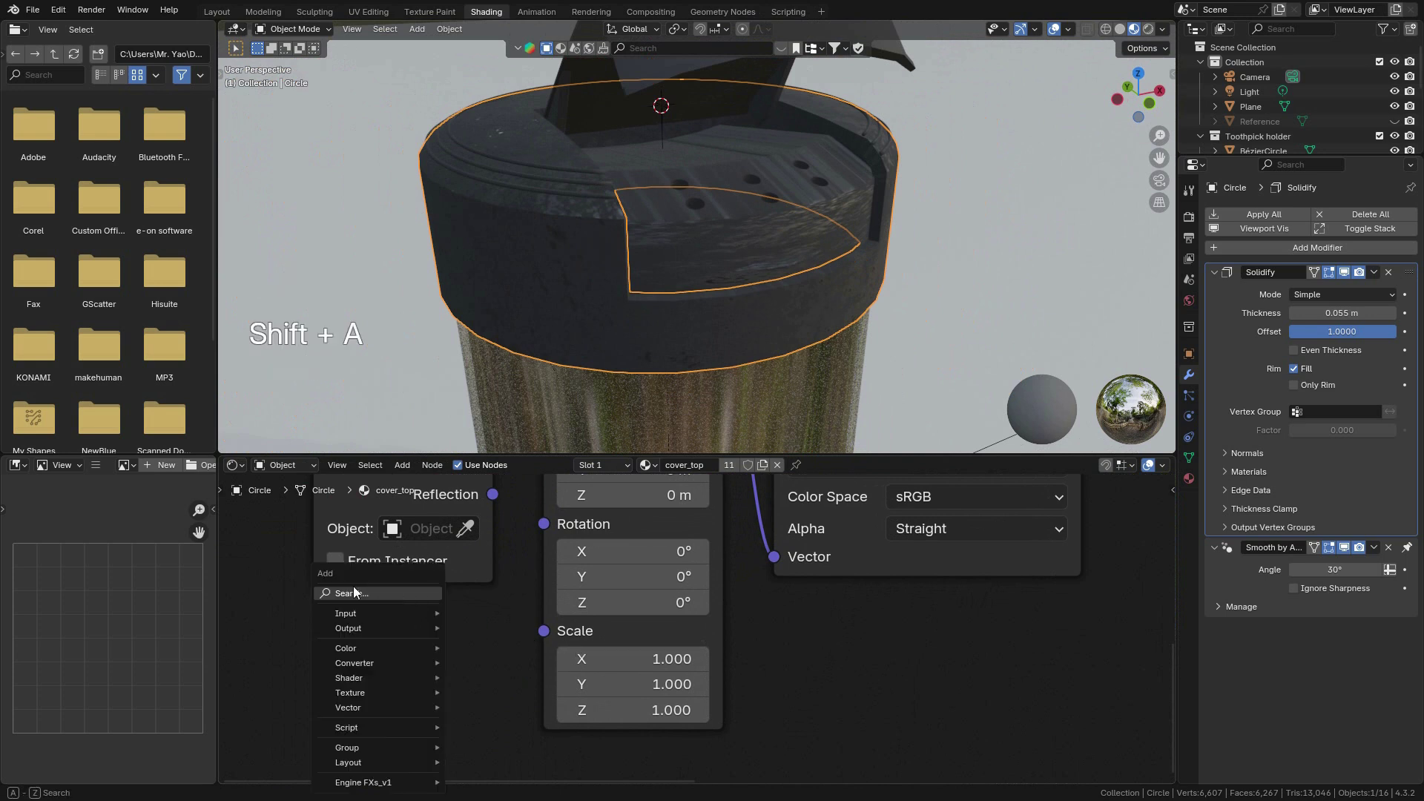
{"action": "type", "text": "value"}
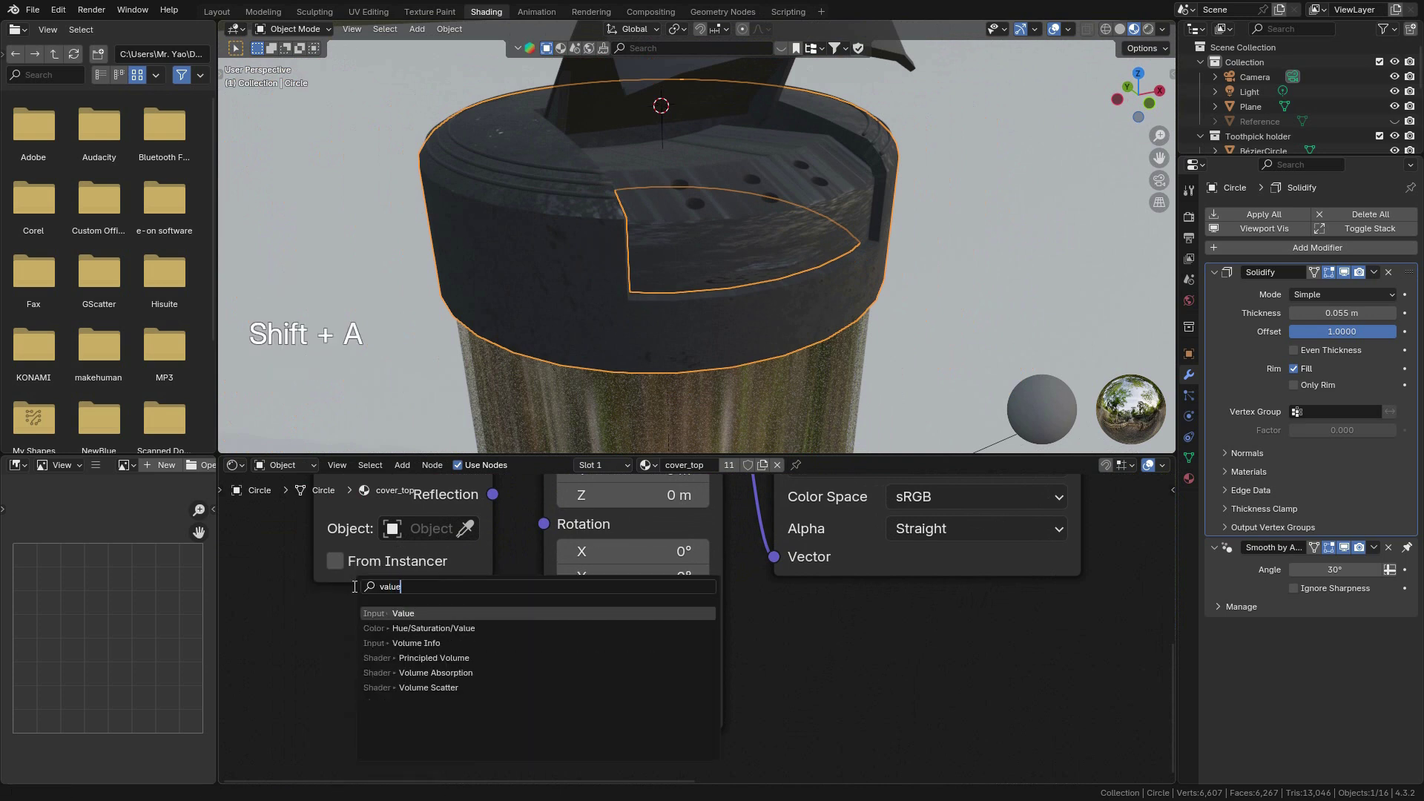
{"action": "left_click", "coordinate": [422, 612]}
{"action": "left_click", "coordinate": [320, 636]}
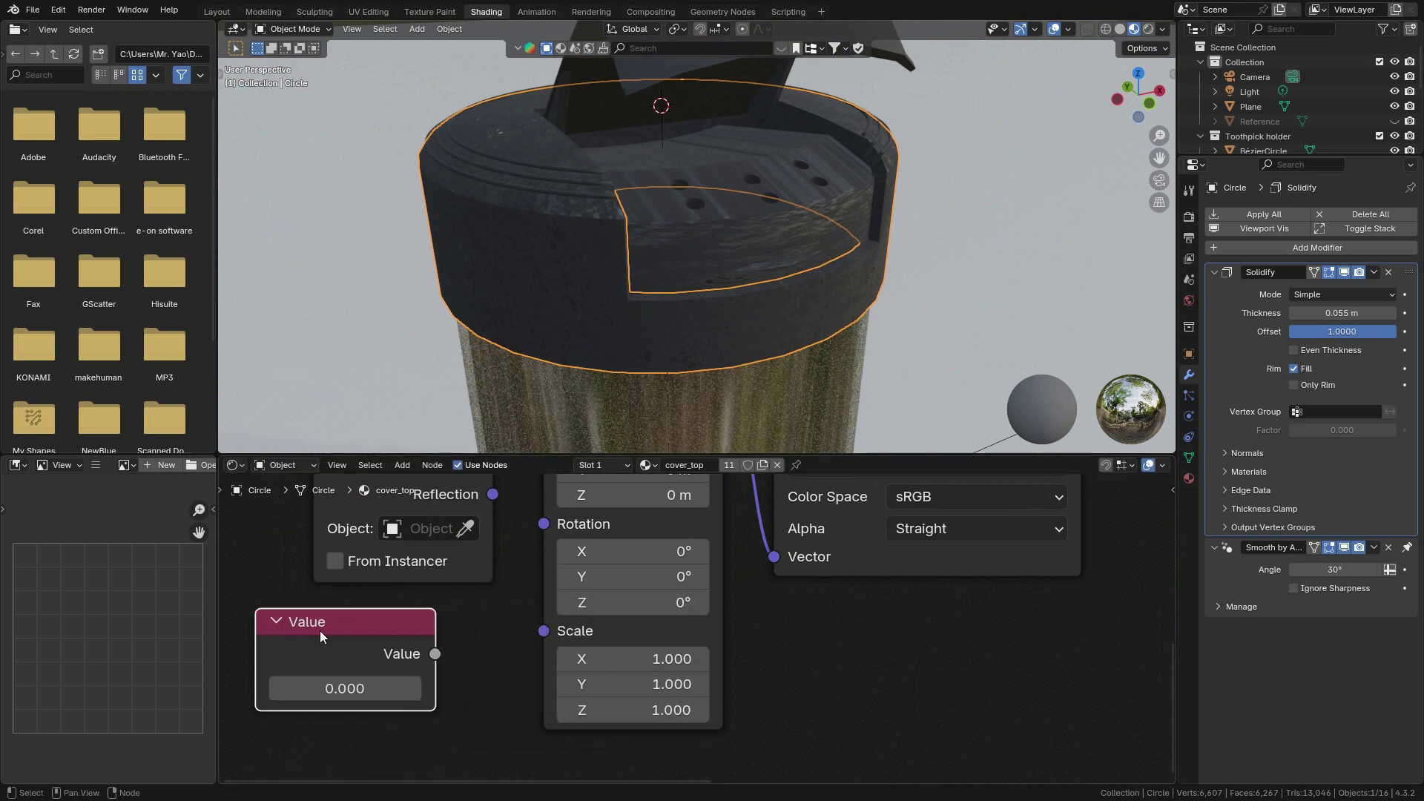
Set the Value node to 1.5, connect it to the Mapping node's Scale and place it next to that input.
{"action": "left_click", "coordinate": [359, 689]}
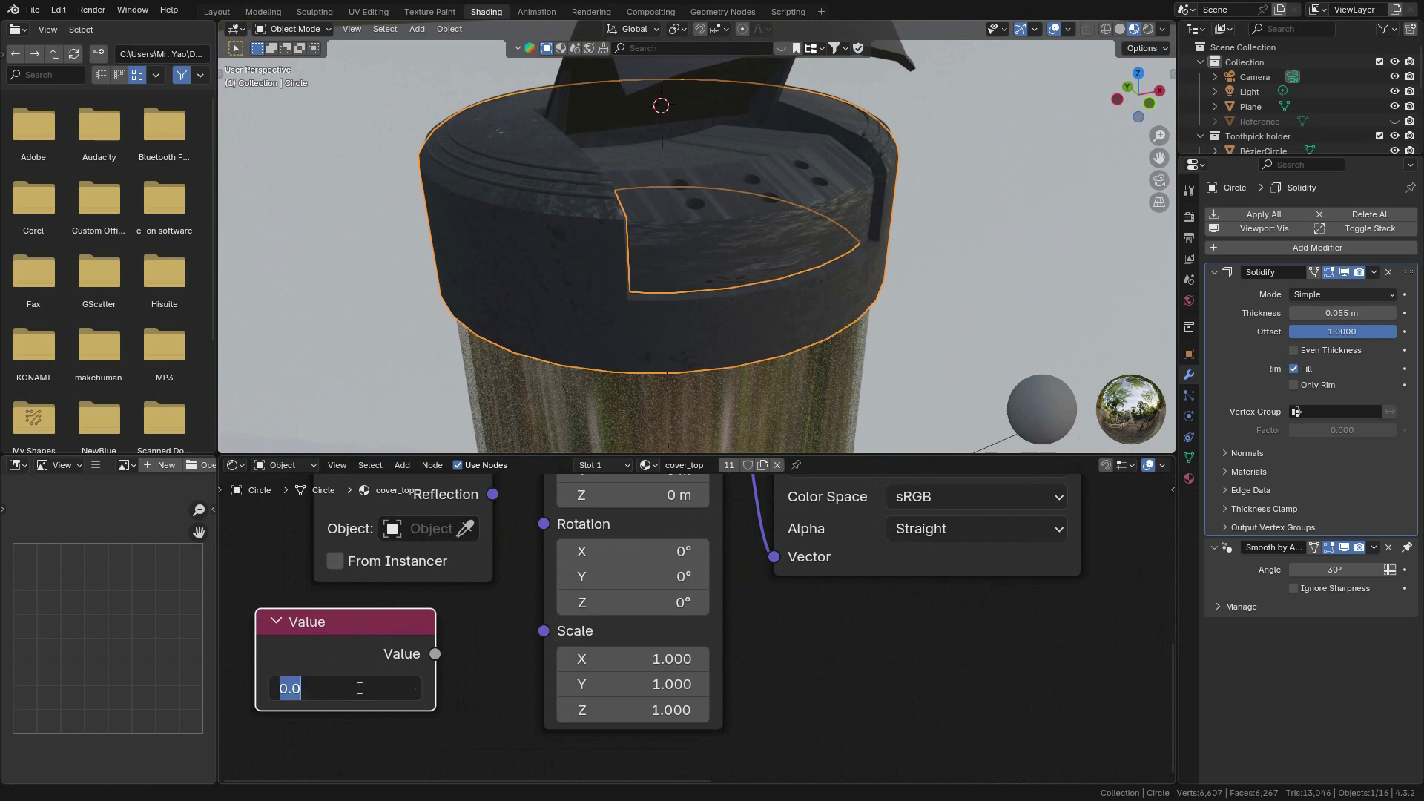
{"action": "key", "text": "Return"}
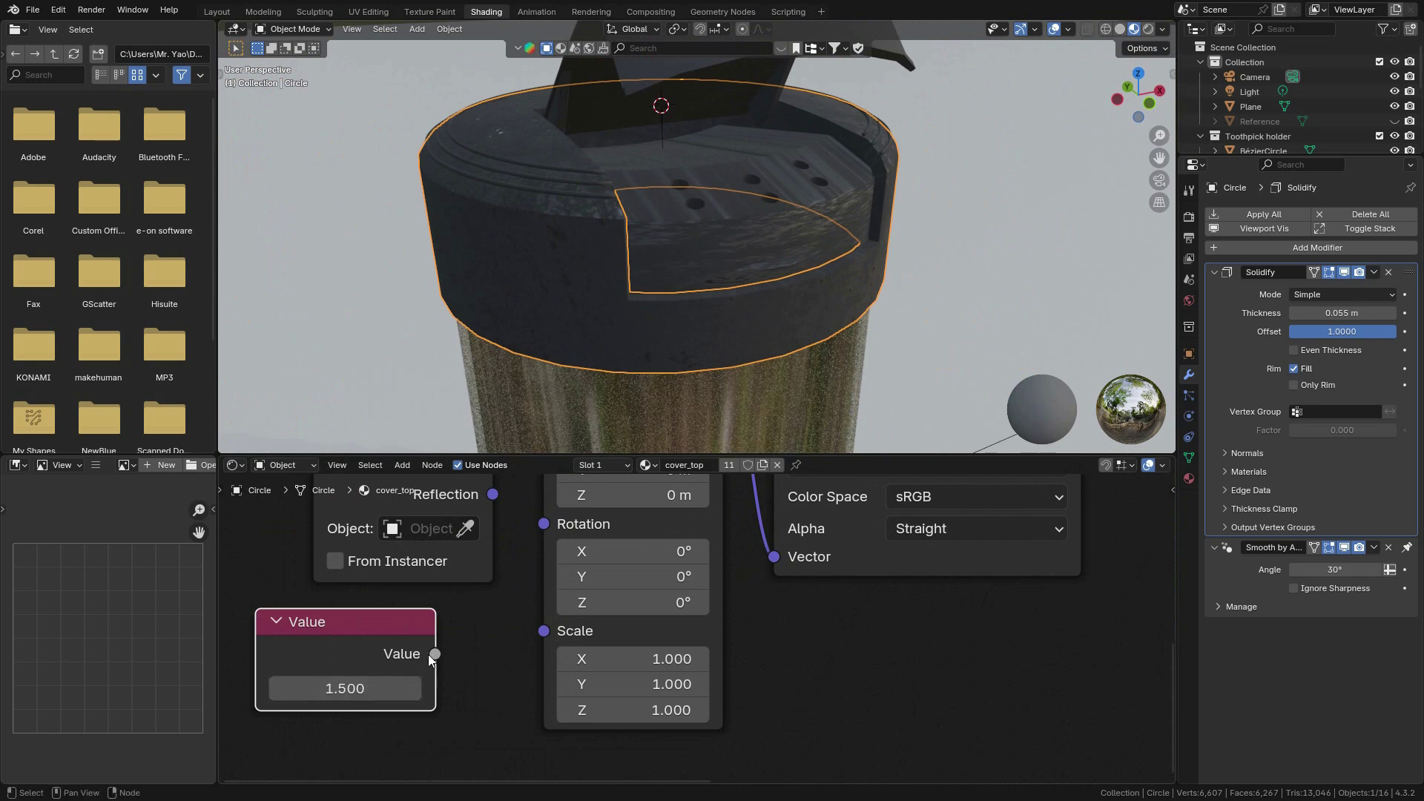
{"action": "left_click_drag", "start_coordinate": [534, 631], "coordinate": [544, 631]}
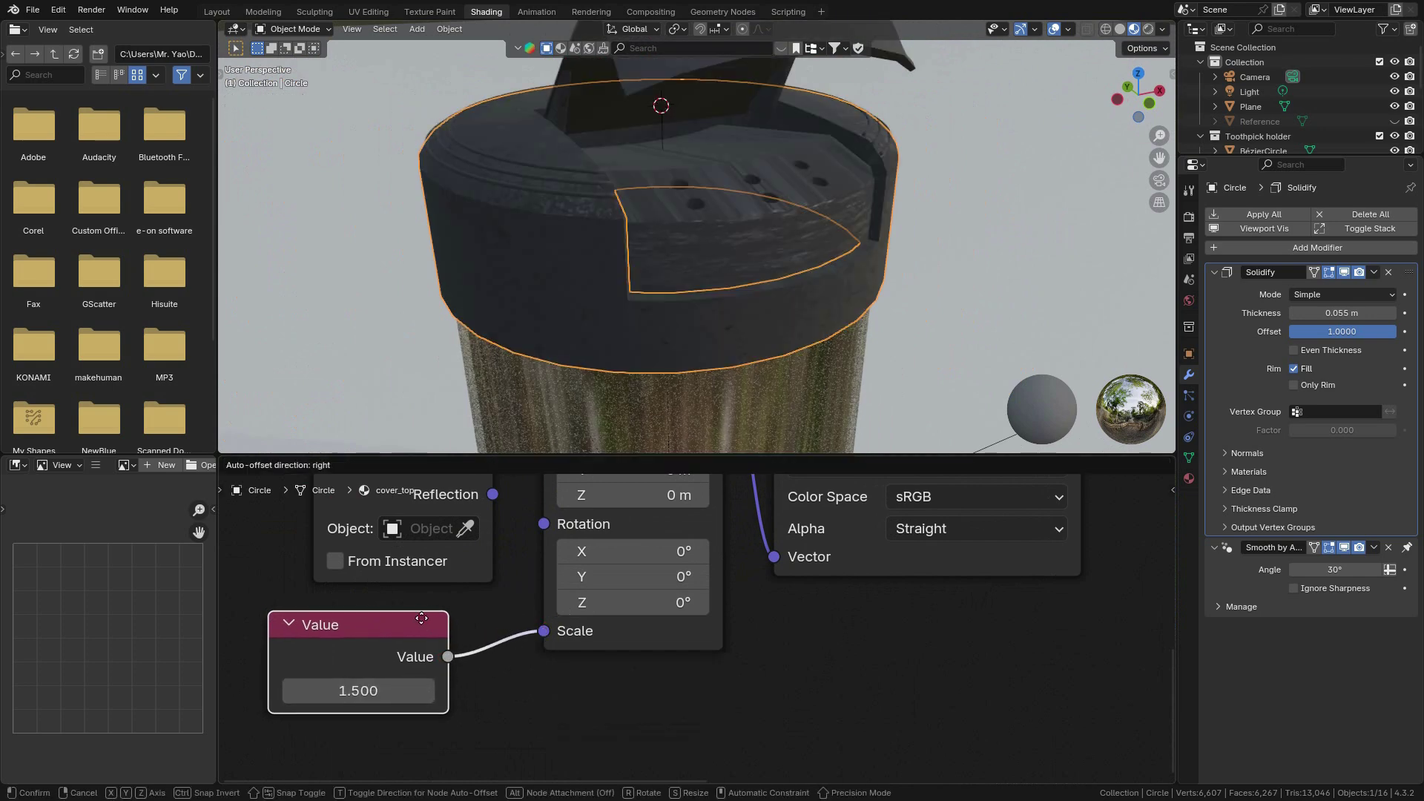
{"action": "left_click_drag", "start_coordinate": [363, 616], "coordinate": [456, 564]}
Try a dust wipes texture scale of 9.24 in the Value node and examine the lid from several sides.
{"action": "middle_click_drag", "start_coordinate": [826, 218], "coordinate": [750, 193]}
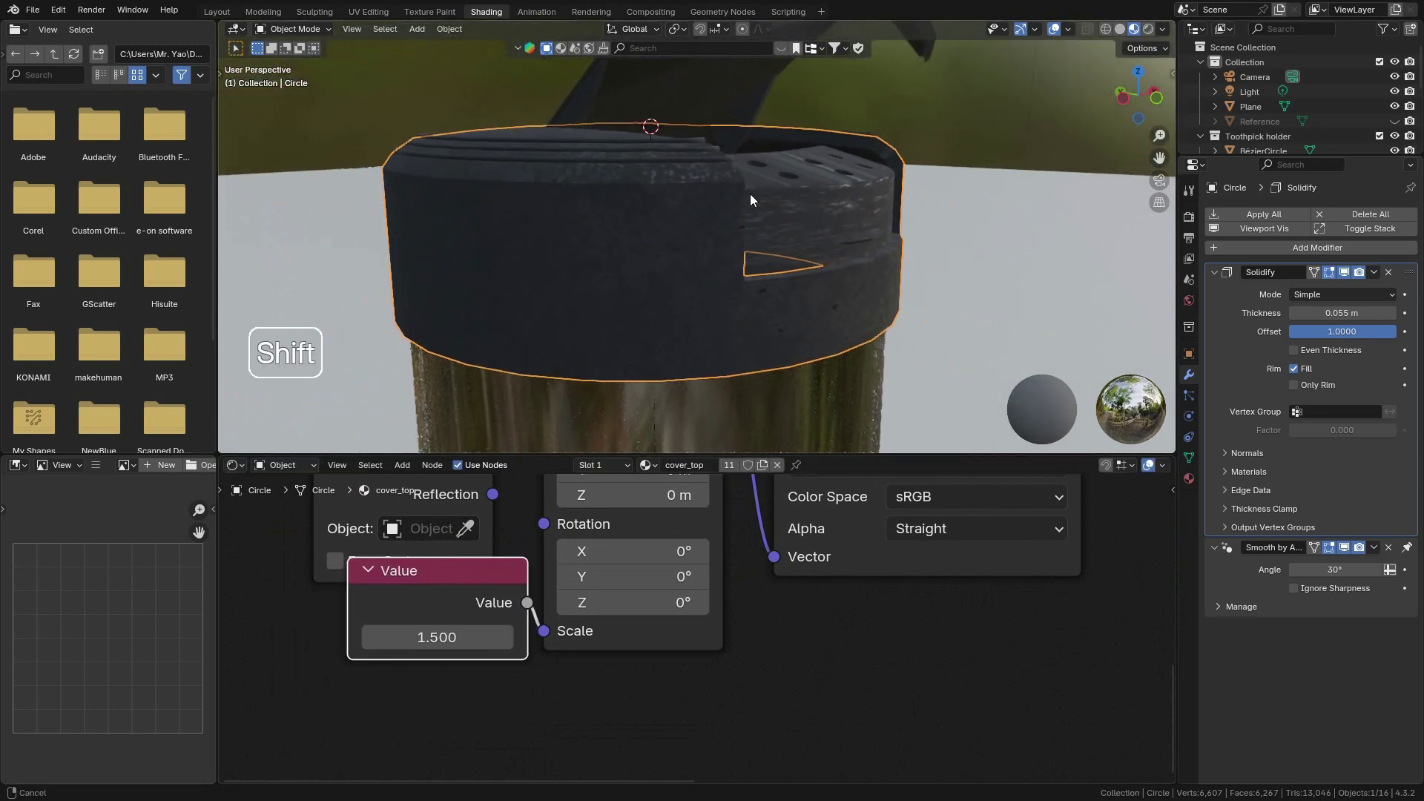
{"action": "scroll", "coordinate": [750, 194], "scroll_direction": "up", "scroll_amount": 3}
{"action": "left_click_drag", "start_coordinate": [456, 647], "coordinate": [611, 630]}
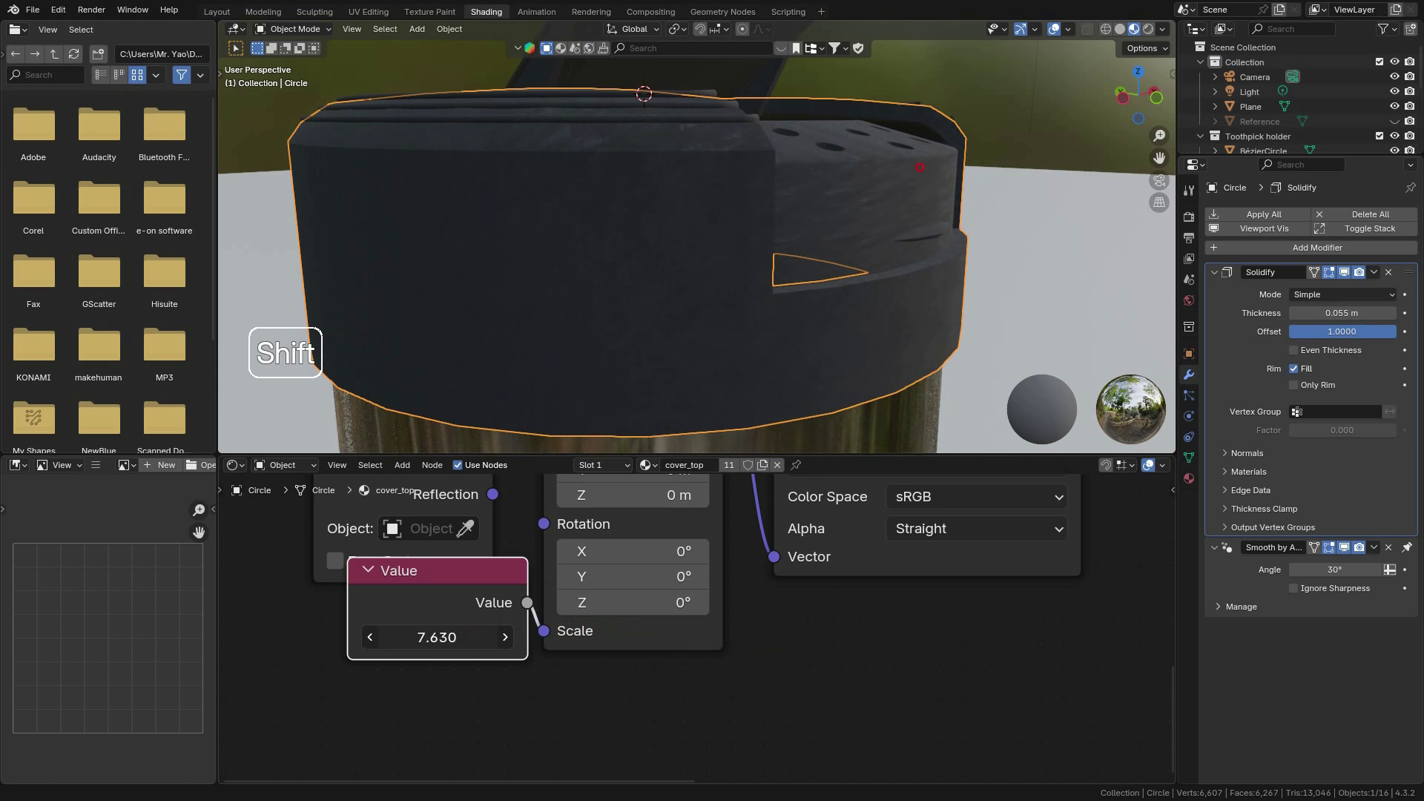
{"action": "mouse_move", "coordinate": [1028, 183]}
{"action": "left_mouse_down", "text": "shift"}
{"action": "mouse_move", "coordinate": [997, 190]}
{"action": "mouse_move", "coordinate": [1039, 173]}
{"action": "left_mouse_up", "text": "shift"}
{"action": "scroll", "coordinate": [770, 178], "scroll_direction": "down", "scroll_amount": 4}
{"action": "middle_click_drag", "start_coordinate": [593, 169], "coordinate": [765, 222]}
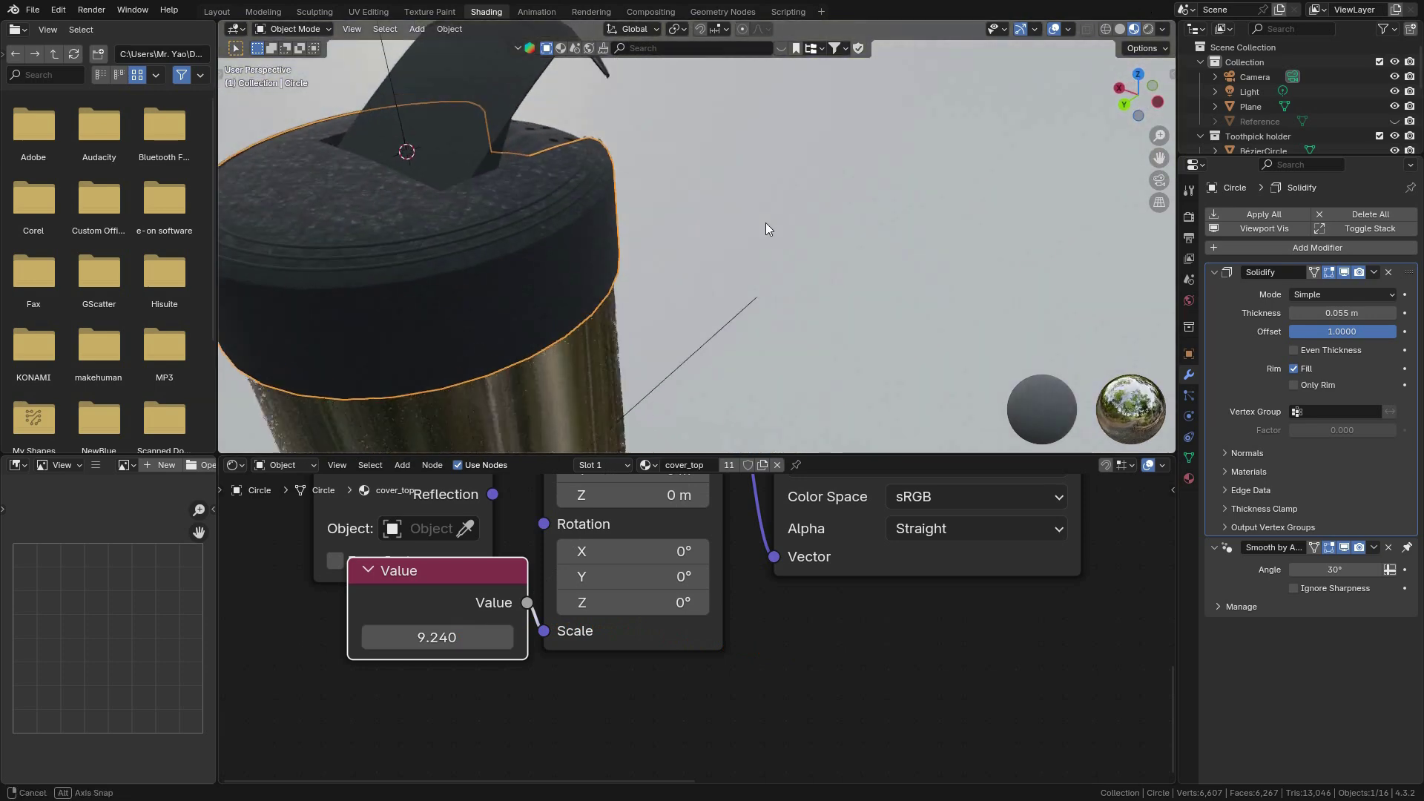
{"action": "middle_click_drag", "start_coordinate": [506, 216], "coordinate": [798, 200], "text": "shift"}
{"action": "scroll", "coordinate": [798, 200], "scroll_direction": "up", "scroll_amount": 2}
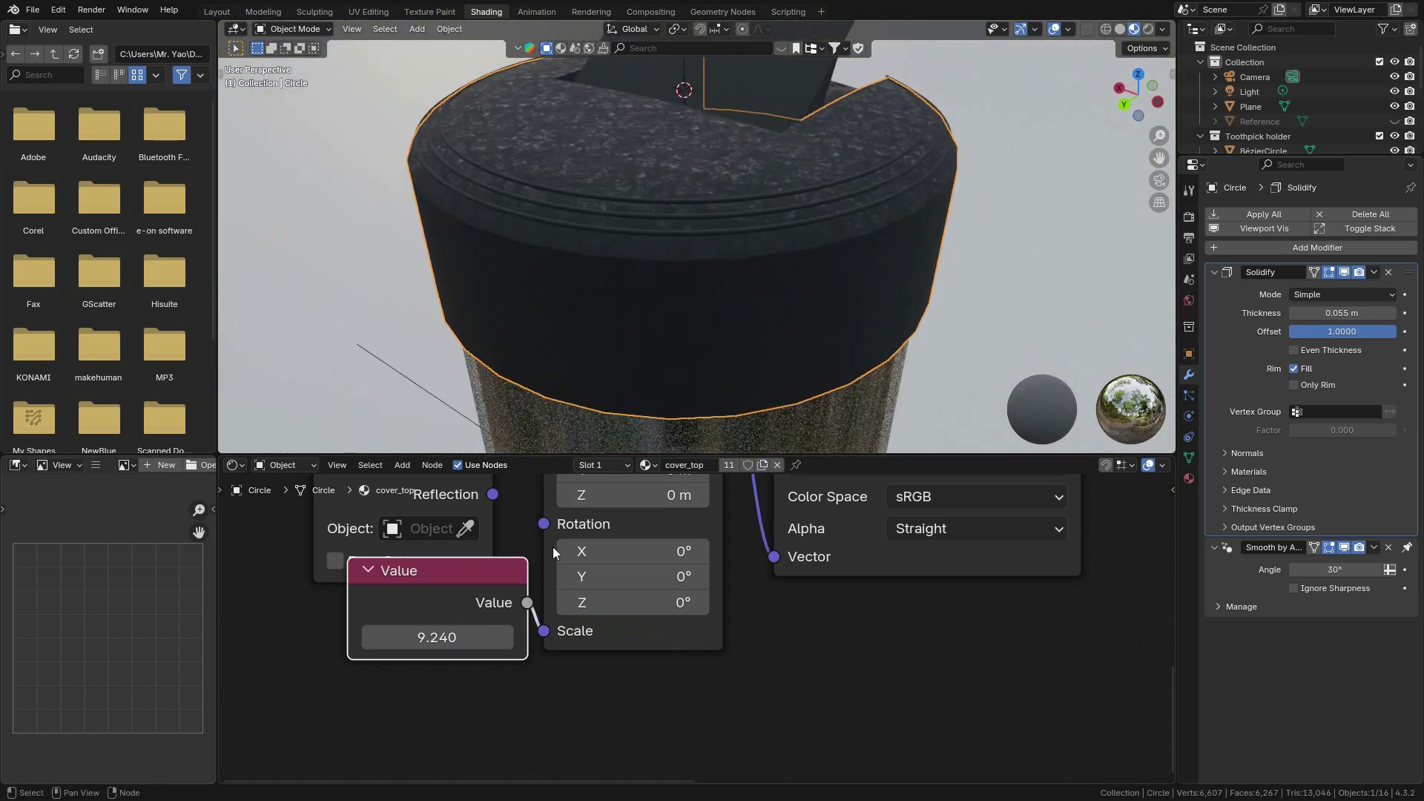
Set the Value node driving the dust wipes scale to 0.1 and examine the top of the lid.
{"action": "mouse_move", "coordinate": [445, 637]}
{"action": "left_mouse_down", "text": "shift"}
{"action": "mouse_move", "coordinate": [407, 645]}
{"action": "mouse_move", "coordinate": [475, 637]}
{"action": "mouse_move", "coordinate": [456, 643]}
{"action": "left_mouse_up", "text": "shift"}
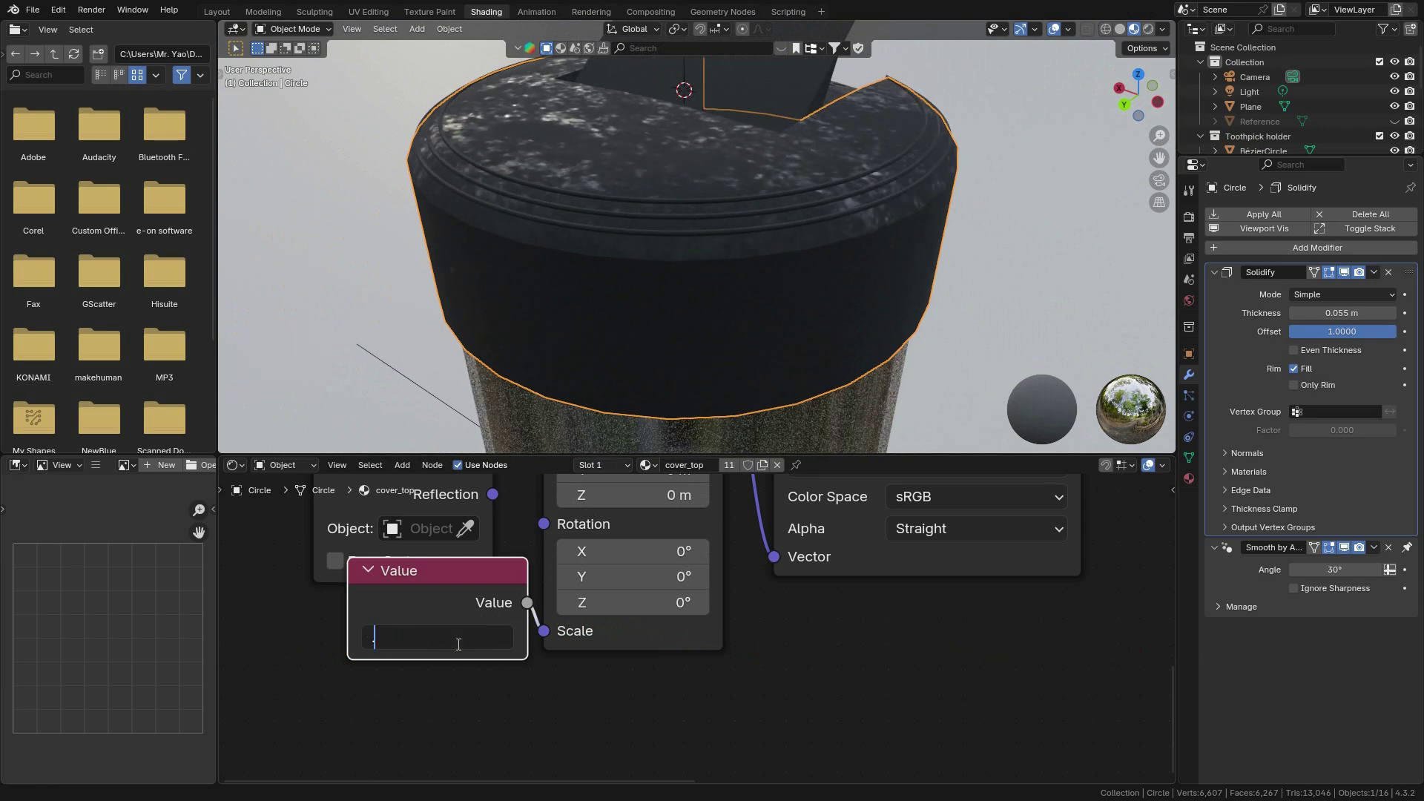
{"action": "key", "text": "Return"}
{"action": "middle_click_drag", "start_coordinate": [791, 306], "coordinate": [821, 150]}
{"action": "scroll", "coordinate": [771, 193], "scroll_direction": "down", "scroll_amount": 4}
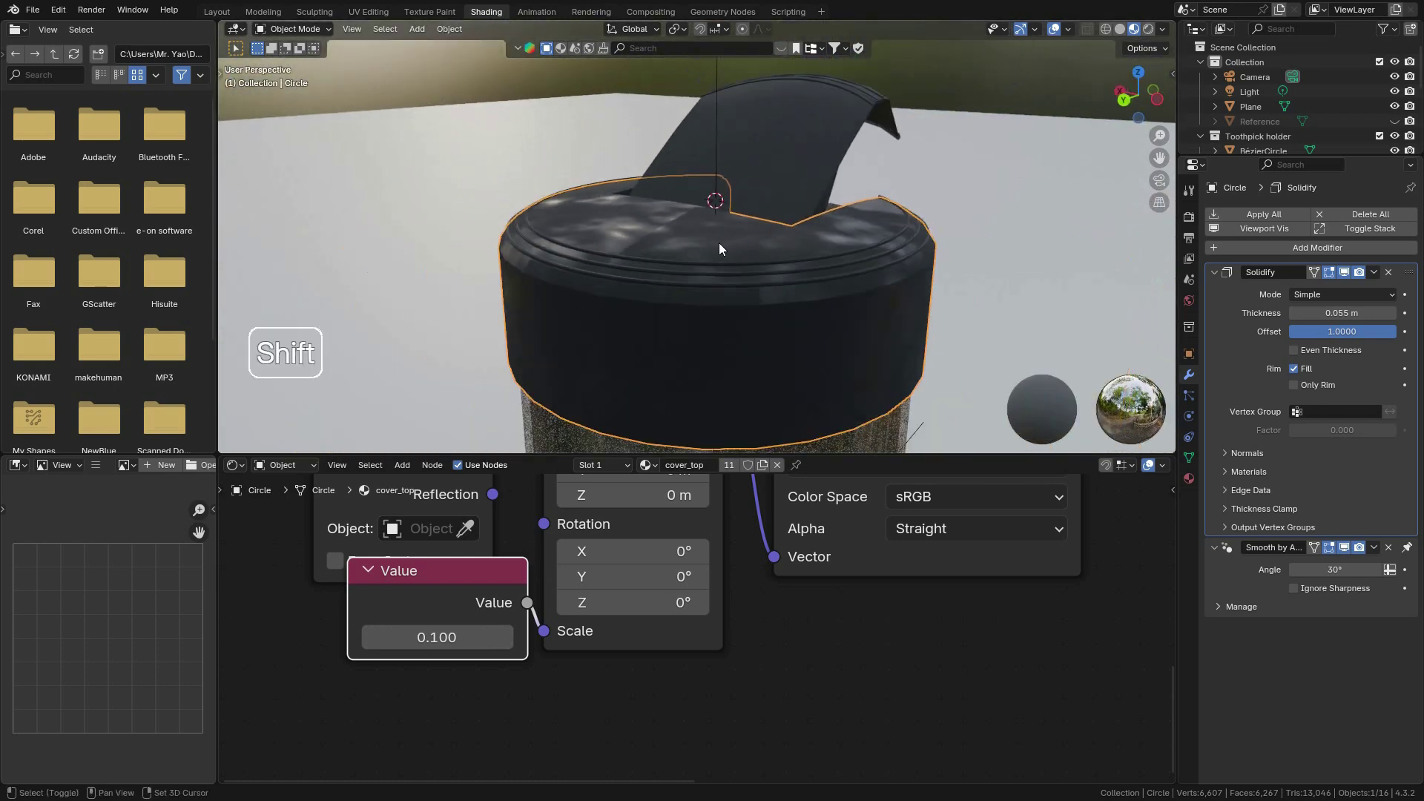
{"action": "middle_click_drag", "start_coordinate": [719, 243], "coordinate": [689, 226]}
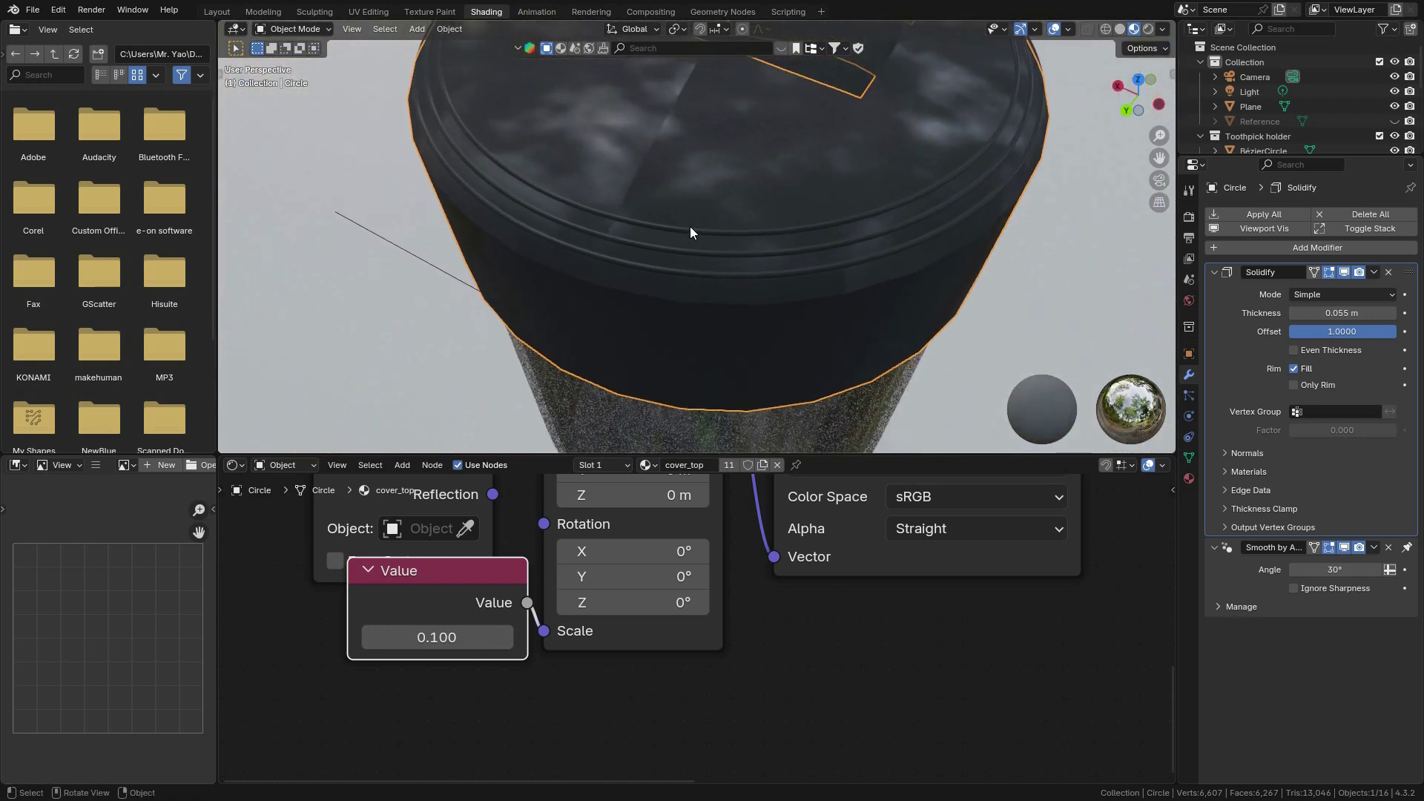
Mark the edge loop running from the lid ring's top centre down its outer side as a UV seam.
{"action": "left_click", "coordinate": [365, 12]}
{"action": "middle_click_drag", "start_coordinate": [816, 356], "coordinate": [890, 248]}
{"action": "scroll", "coordinate": [880, 296], "scroll_direction": "up", "scroll_amount": 2}
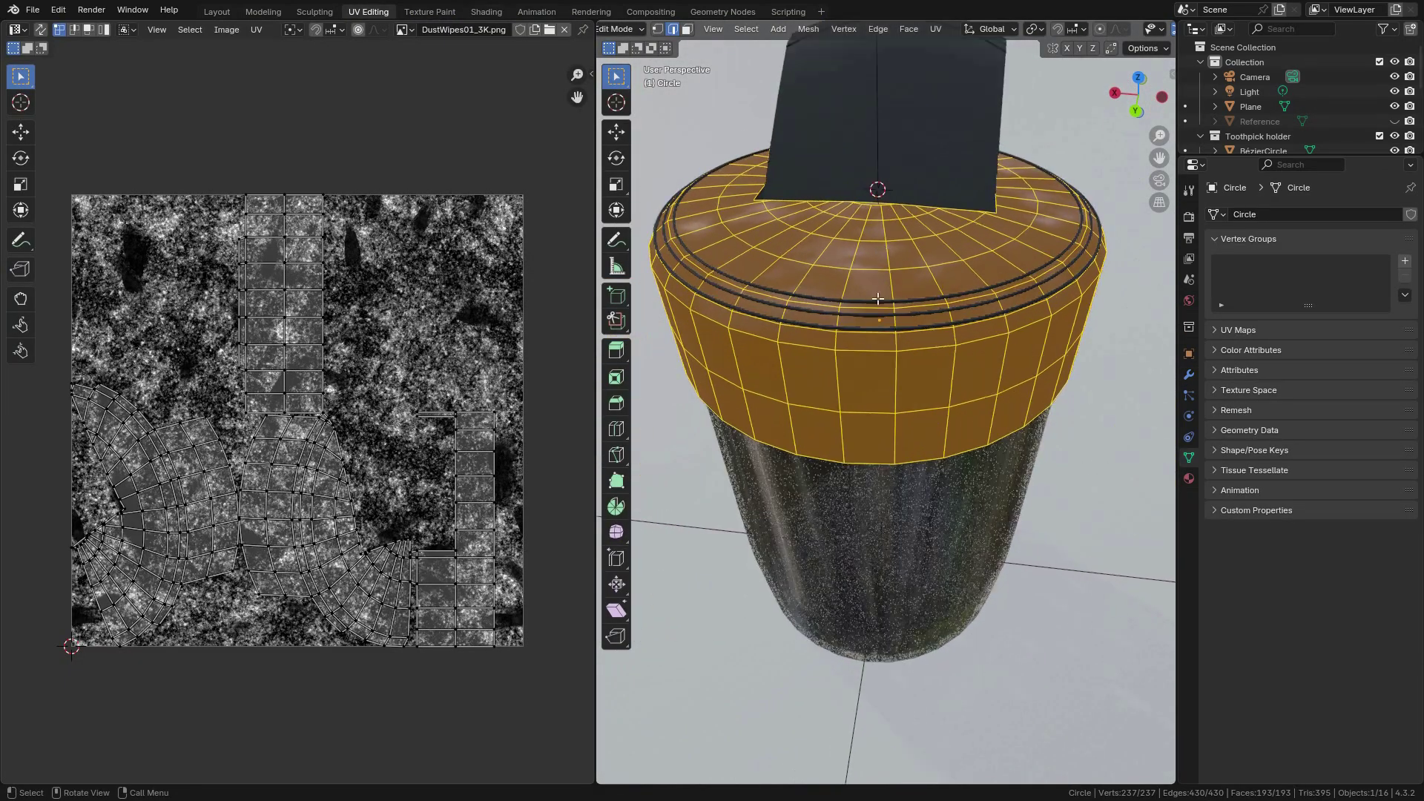
{"action": "middle_click_drag", "start_coordinate": [880, 296], "coordinate": [865, 277]}
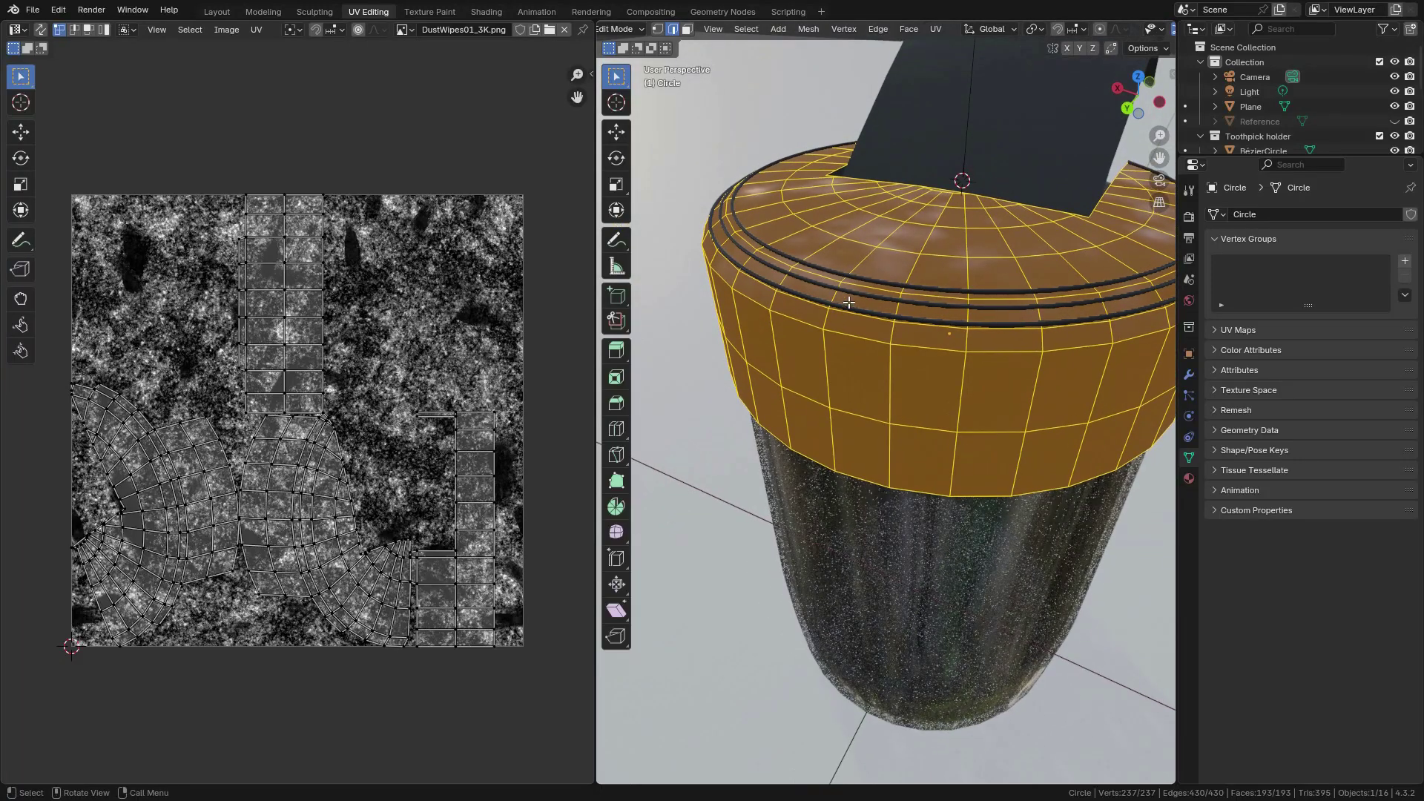
{"action": "left_click", "coordinate": [864, 259], "text": "alt"}
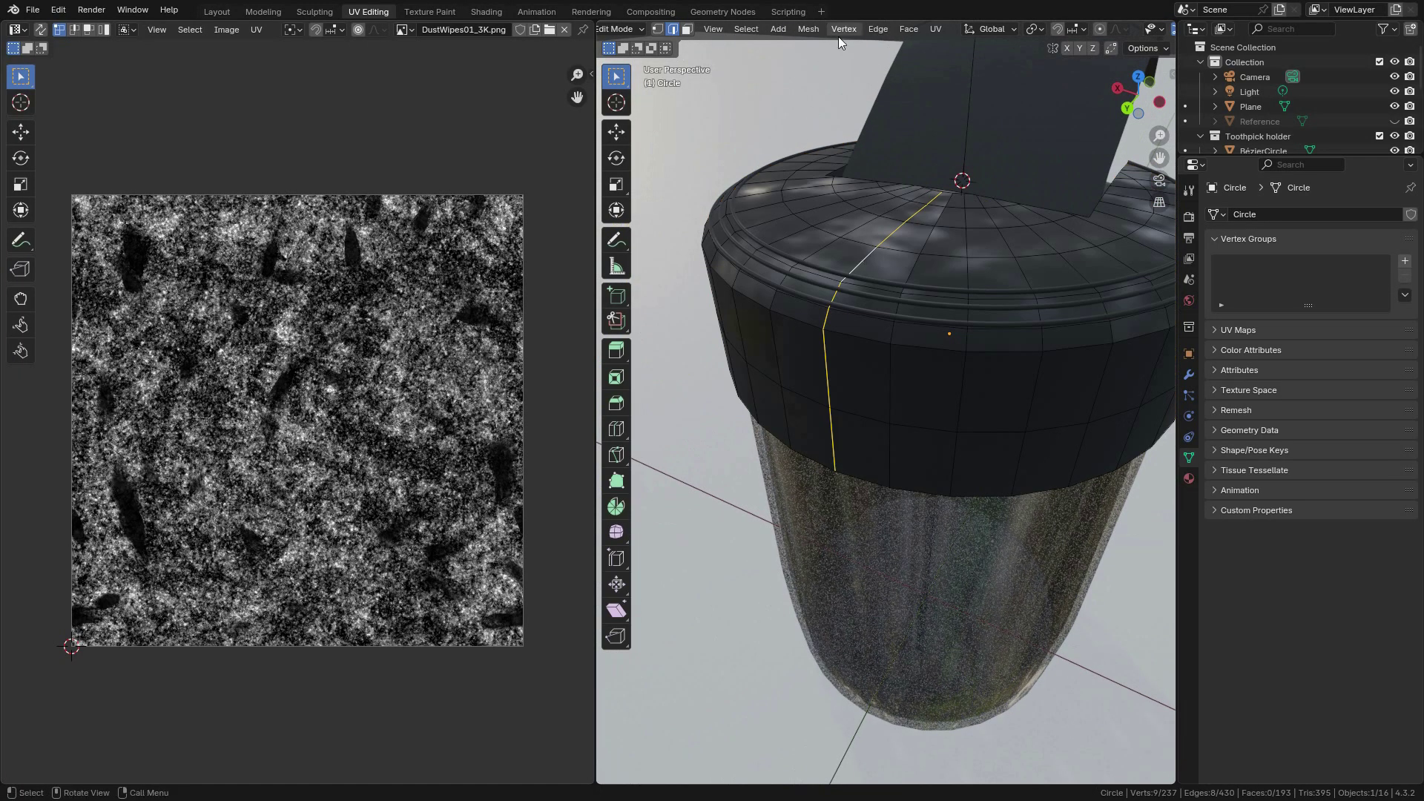
{"action": "left_click", "coordinate": [942, 30]}
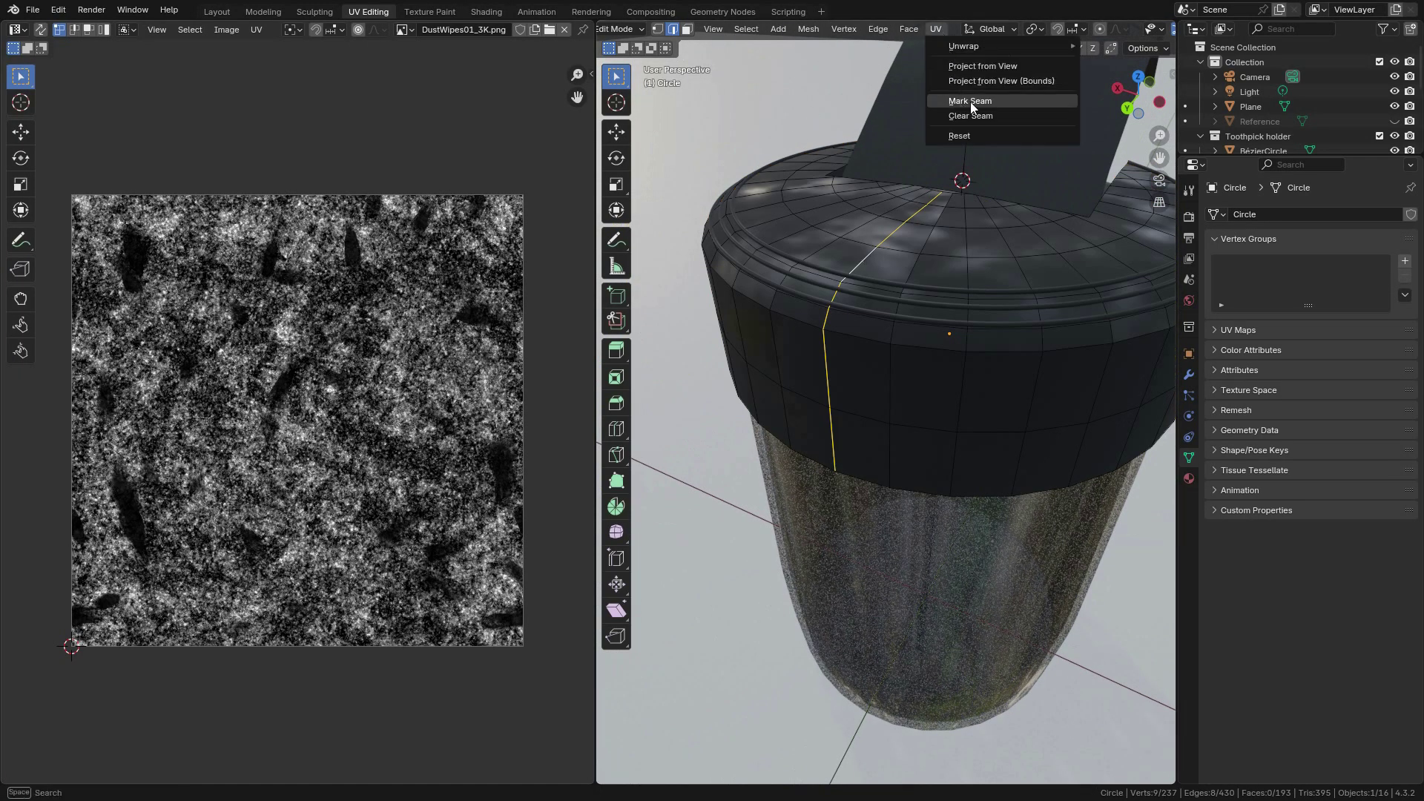
{"action": "left_click", "coordinate": [994, 104]}
Unwrap all faces of the lid ring with the Angle Based method and return to Object Mode.
{"action": "middle_click_drag", "start_coordinate": [993, 106], "coordinate": [868, 198]}
{"action": "scroll", "coordinate": [868, 198], "scroll_direction": "up", "scroll_amount": 2}
{"action": "key", "text": "a"}
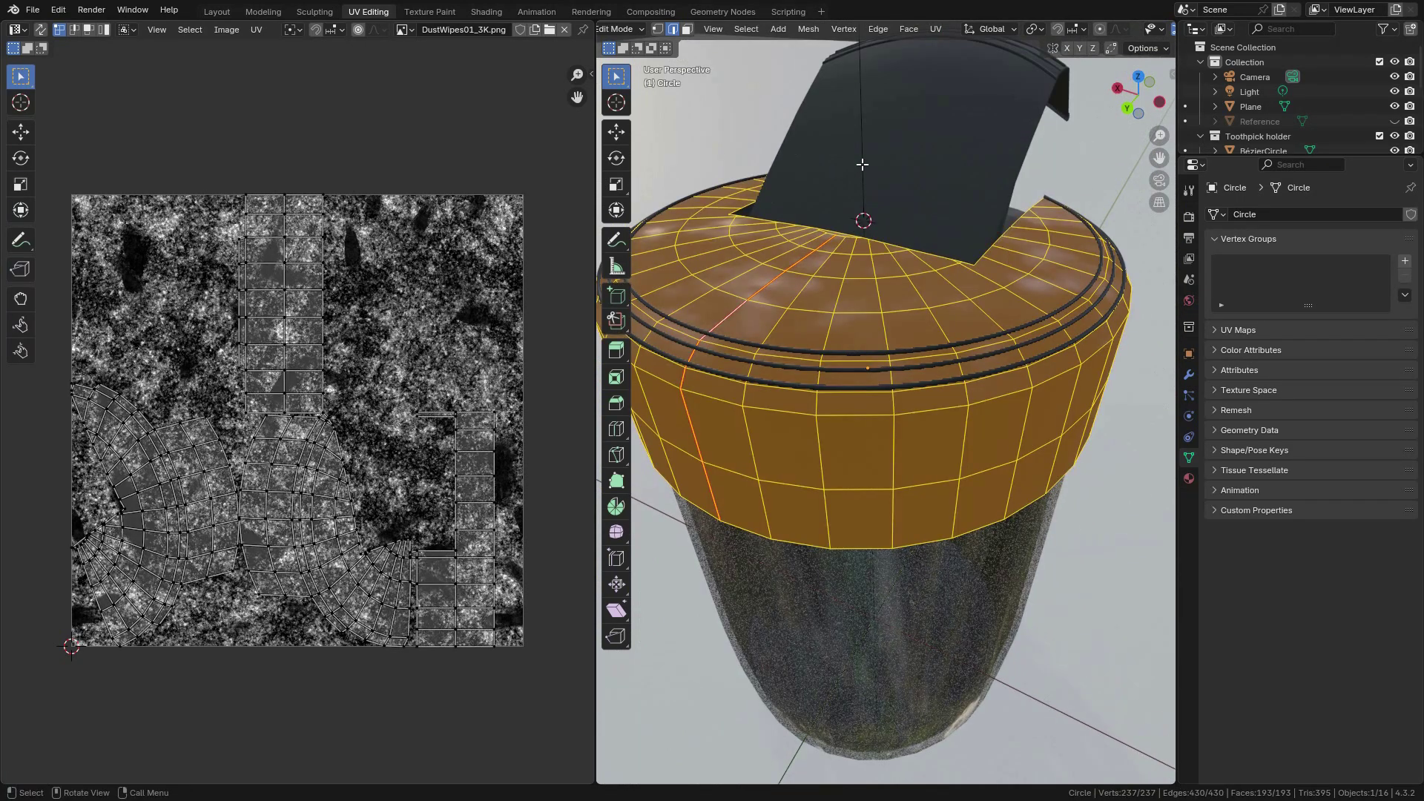
{"action": "left_click", "coordinate": [936, 29]}
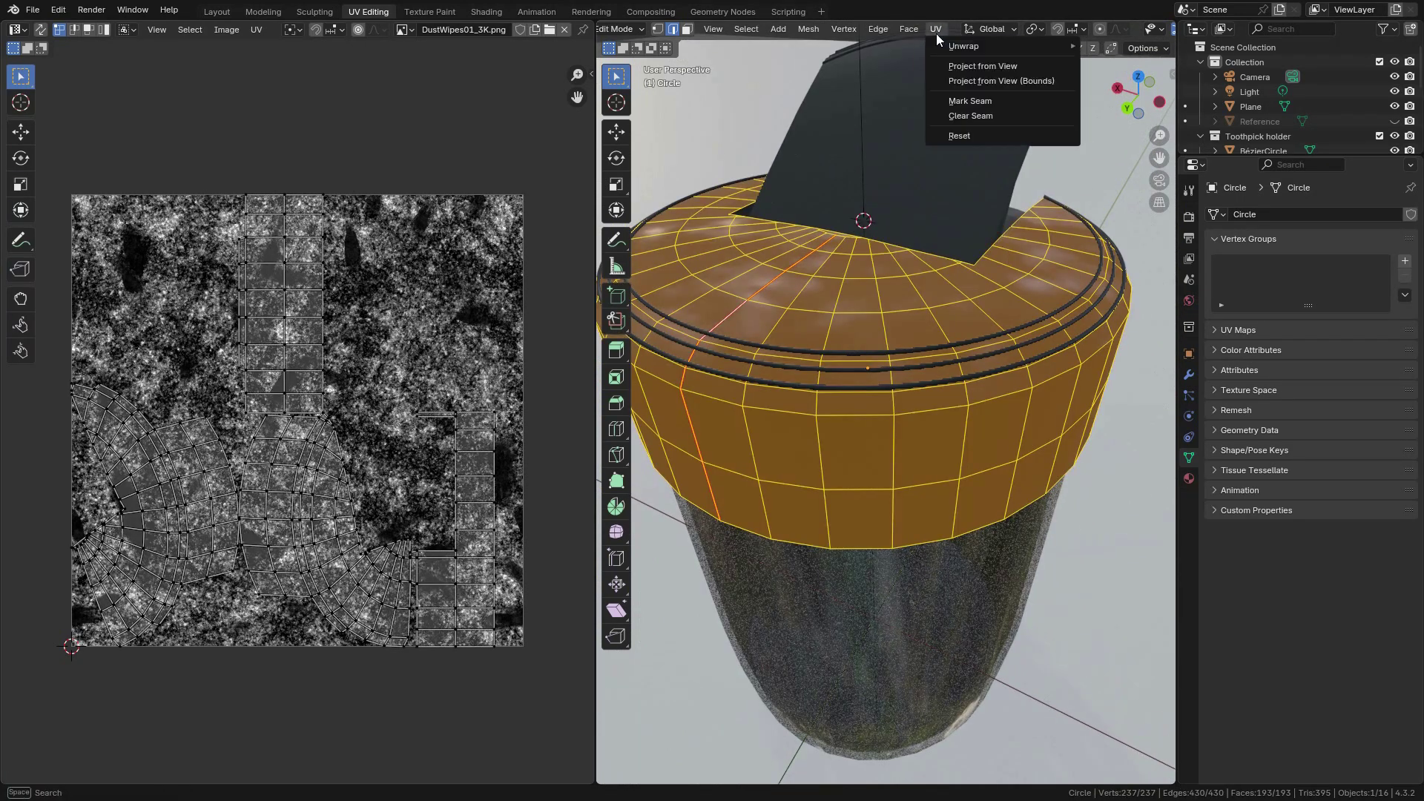
{"action": "mouse_move", "coordinate": [976, 46]}
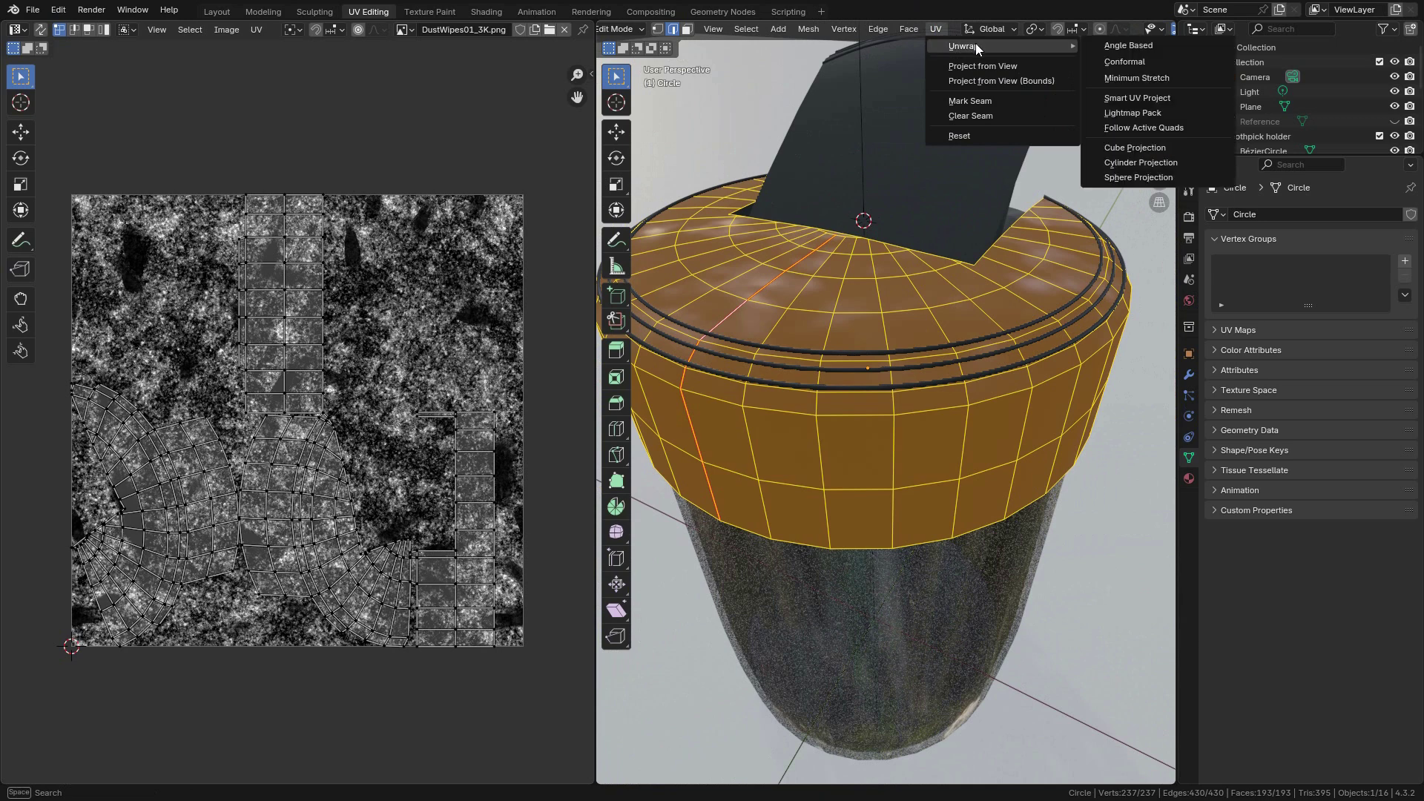
{"action": "left_click", "coordinate": [1131, 46]}
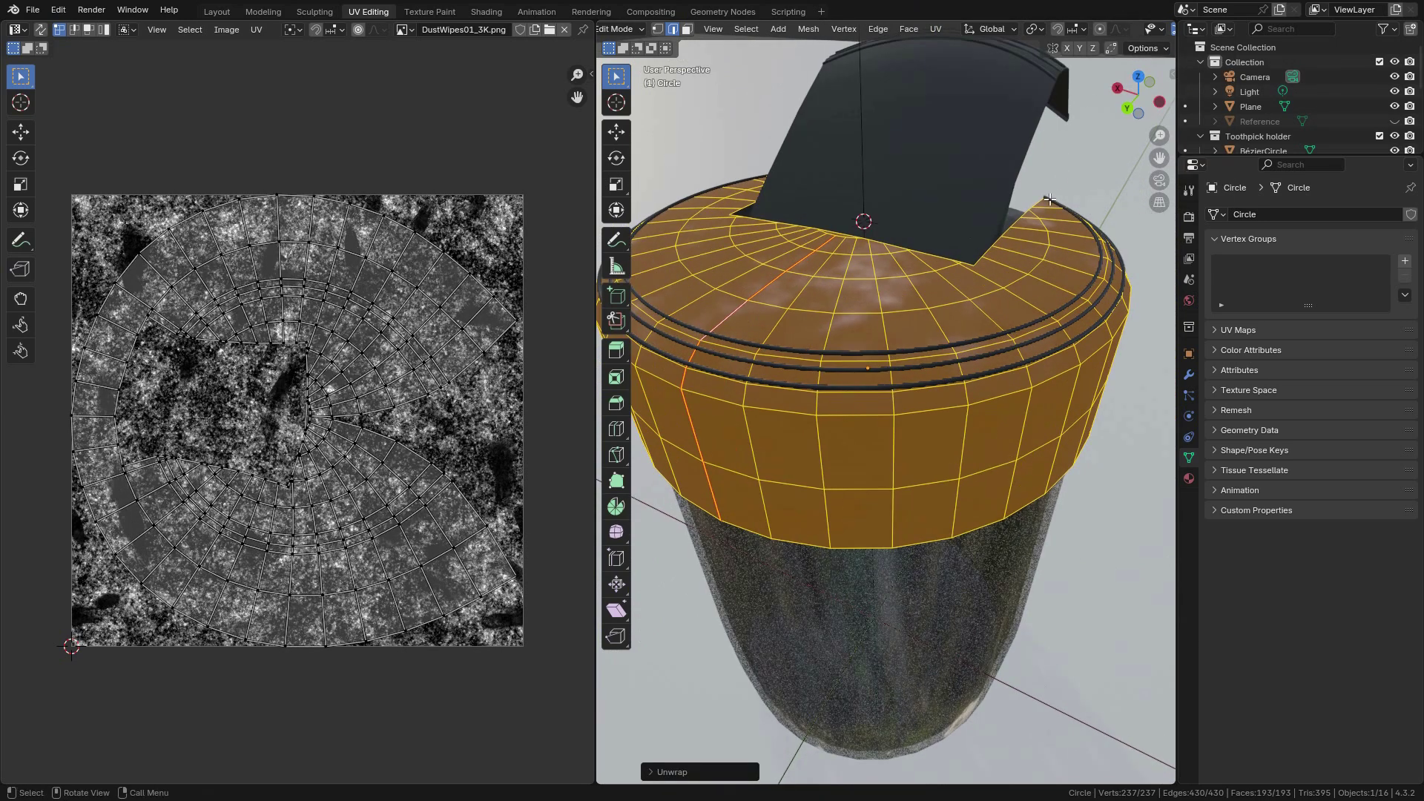
{"action": "scroll", "coordinate": [1050, 199], "scroll_direction": "down", "scroll_amount": 2}
{"action": "middle_click_drag", "start_coordinate": [1049, 200], "coordinate": [916, 178]}
{"action": "left_click", "coordinate": [1084, 350]}
{"action": "key", "text": "Tab"}
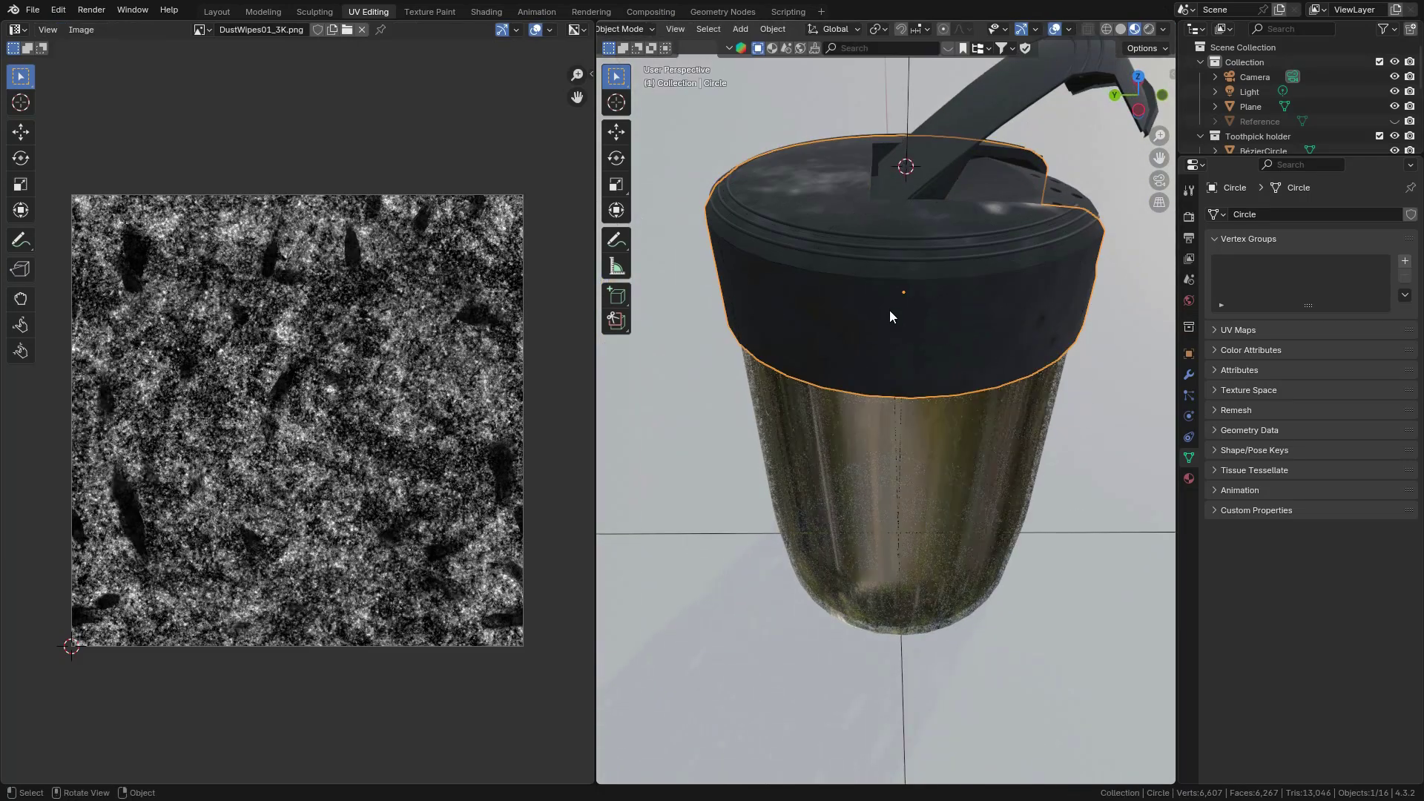
Switch to the Shading workspace and examine the dust wipes on the re-unwrapped lid ring's top and side.
{"action": "scroll", "coordinate": [888, 310], "scroll_direction": "up", "scroll_amount": 2}
{"action": "middle_click_drag", "start_coordinate": [925, 287], "coordinate": [1342, 314]}
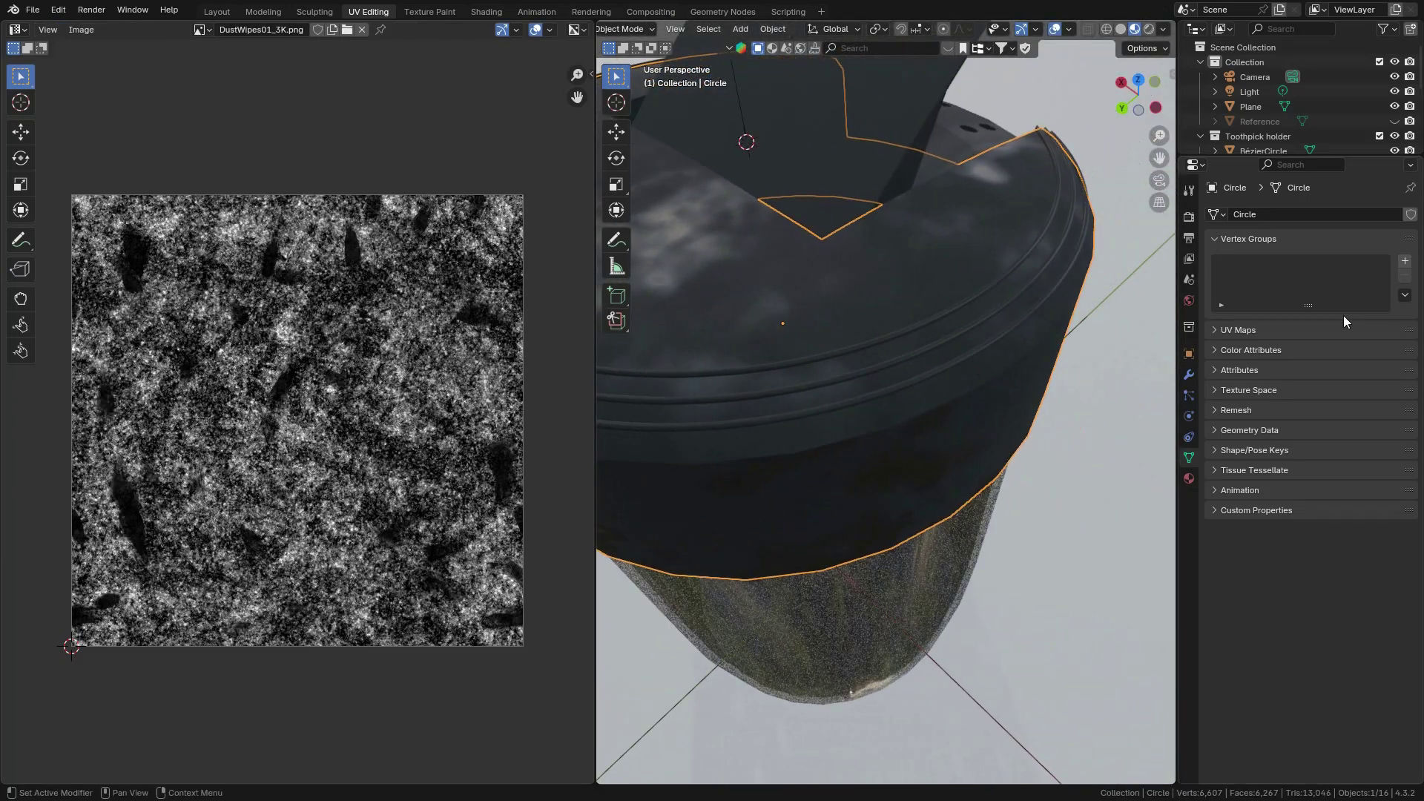
{"action": "middle_click_drag", "start_coordinate": [1080, 287], "coordinate": [823, 232]}
{"action": "left_click", "coordinate": [217, 11]}
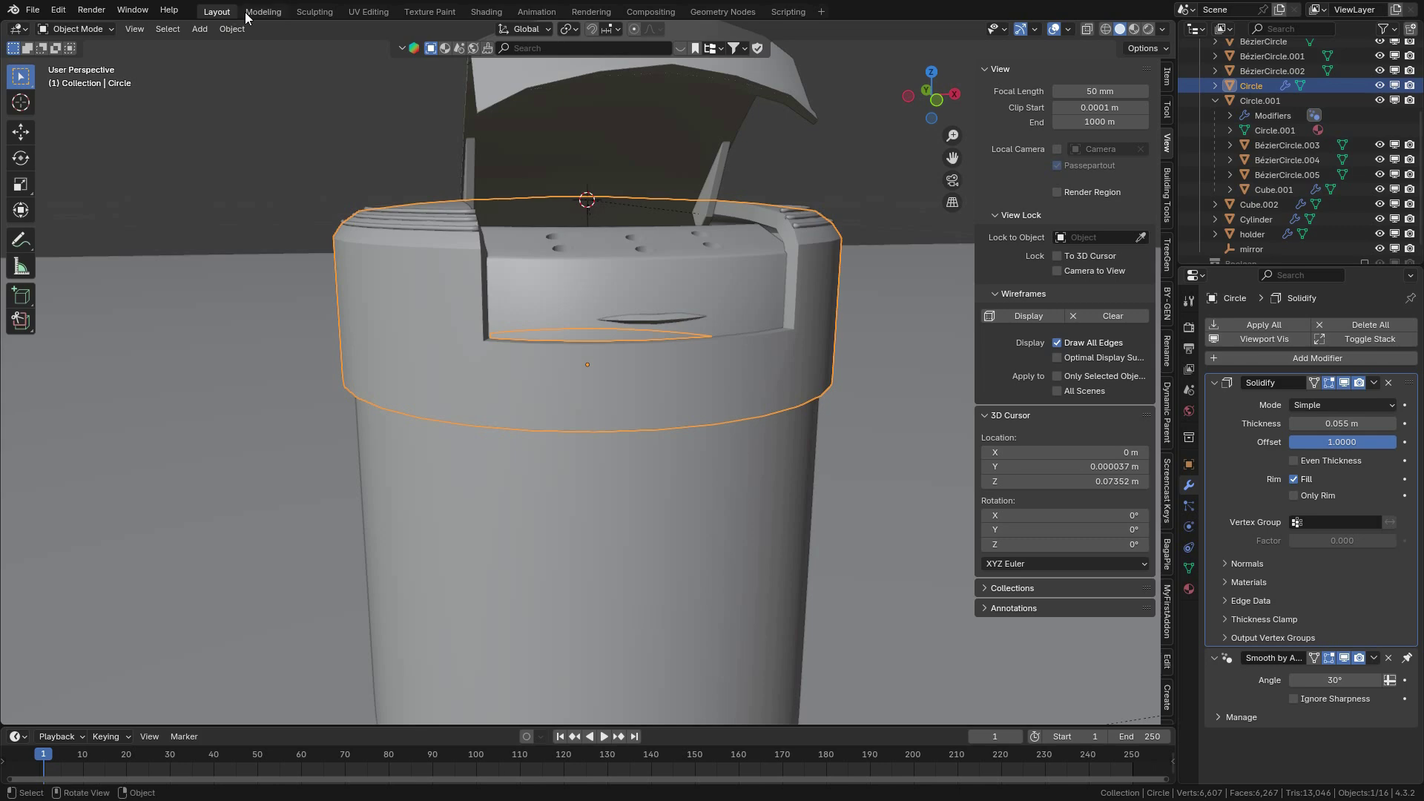
{"action": "left_click", "coordinate": [488, 13]}
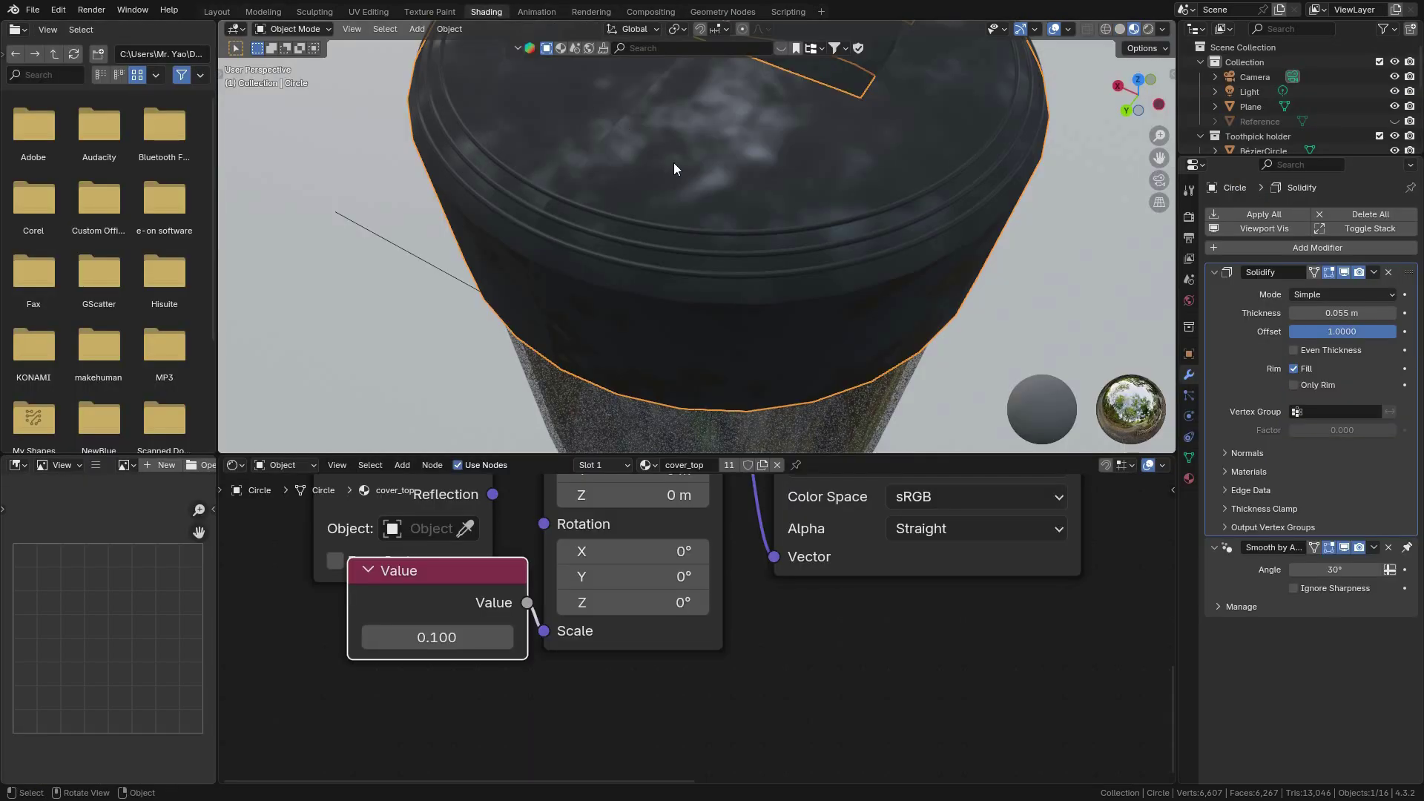
{"action": "mouse_move", "coordinate": [673, 165]}
{"action": "middle_mouse_down"}
{"action": "mouse_move", "coordinate": [782, 251]}
{"action": "mouse_move", "coordinate": [784, 206]}
{"action": "mouse_move", "coordinate": [511, 196]}
{"action": "mouse_move", "coordinate": [652, 208]}
{"action": "mouse_move", "coordinate": [724, 184]}
{"action": "mouse_move", "coordinate": [683, 181]}
{"action": "mouse_move", "coordinate": [751, 268]}
{"action": "mouse_move", "coordinate": [668, 248]}
{"action": "mouse_move", "coordinate": [757, 296]}
{"action": "middle_mouse_up"}
{"action": "scroll", "coordinate": [783, 206], "scroll_direction": "down", "scroll_amount": 3}
{"action": "scroll", "coordinate": [927, 554], "scroll_direction": "down", "scroll_amount": 3}
{"action": "scroll", "coordinate": [757, 296], "scroll_direction": "up", "scroll_amount": 2}
{"action": "scroll", "coordinate": [758, 321], "scroll_direction": "up", "scroll_amount": 3}
{"action": "scroll", "coordinate": [854, 523], "scroll_direction": "up", "scroll_amount": 1}
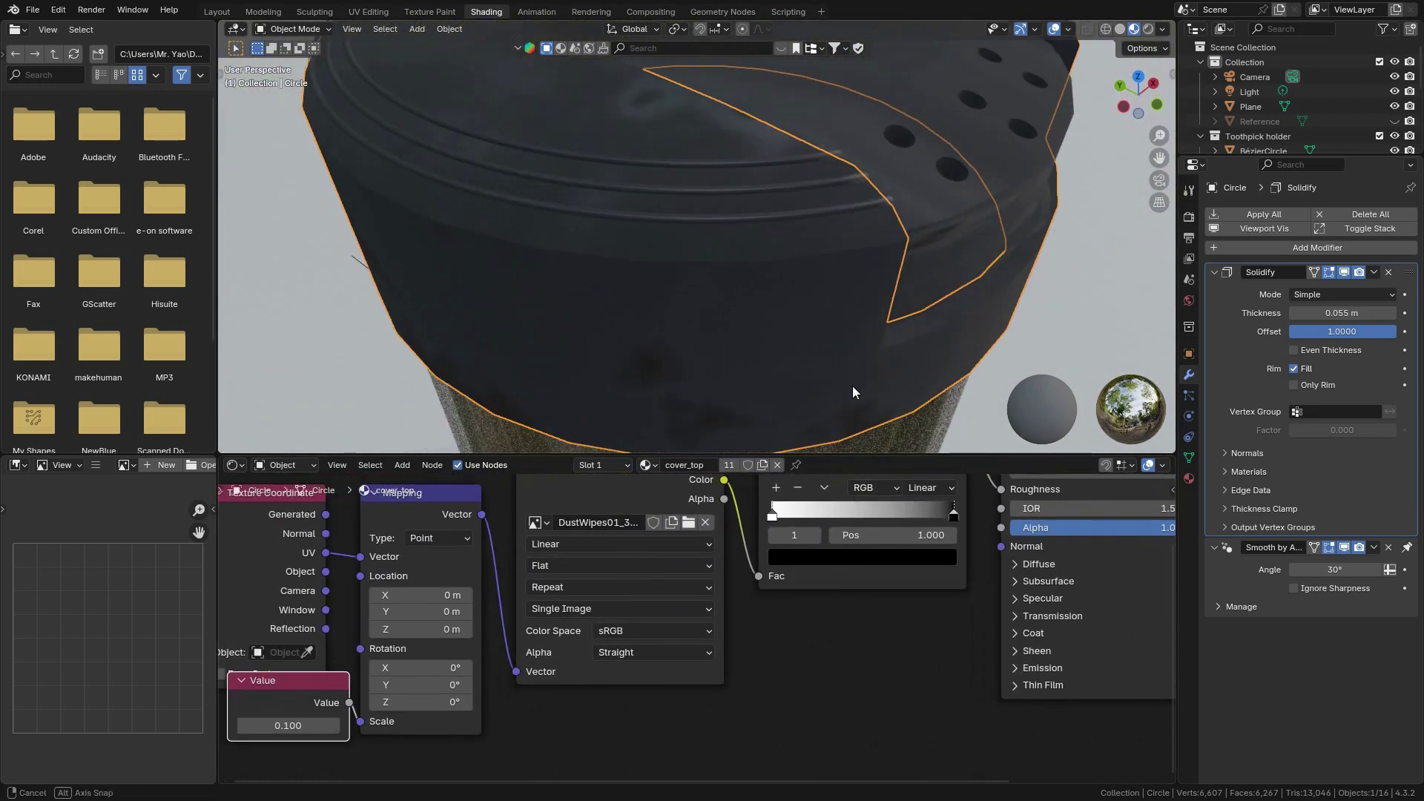
Move the Color Ramp's black stop to 0.577 and the white stop to about 0.209, then flip the ramp.
{"action": "scroll", "coordinate": [846, 369], "scroll_direction": "down", "scroll_amount": 2}
{"action": "middle_click_drag", "start_coordinate": [883, 638], "coordinate": [853, 671], "text": "shift"}
{"action": "scroll", "coordinate": [838, 654], "scroll_direction": "up", "scroll_amount": 2}
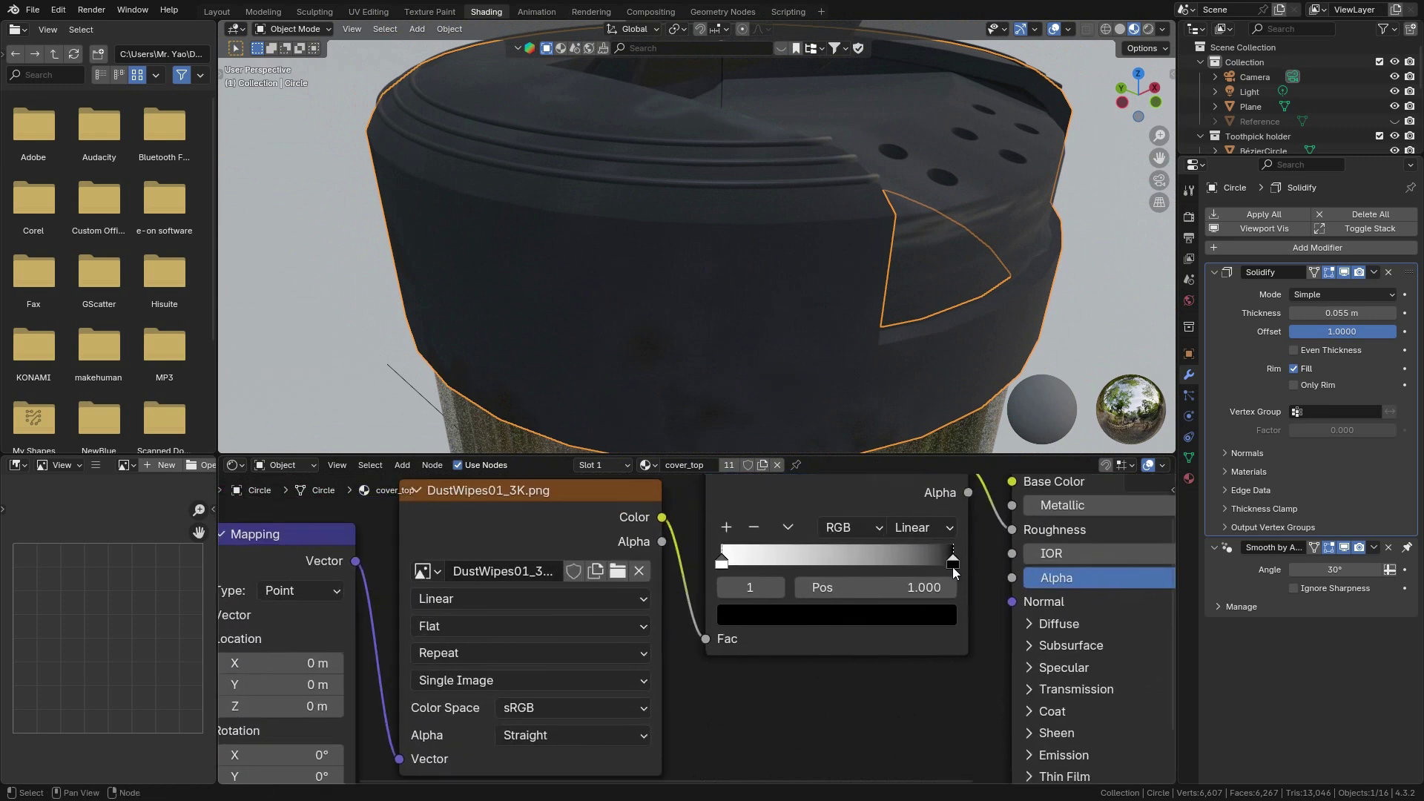
{"action": "left_click_drag", "start_coordinate": [954, 562], "coordinate": [853, 562]}
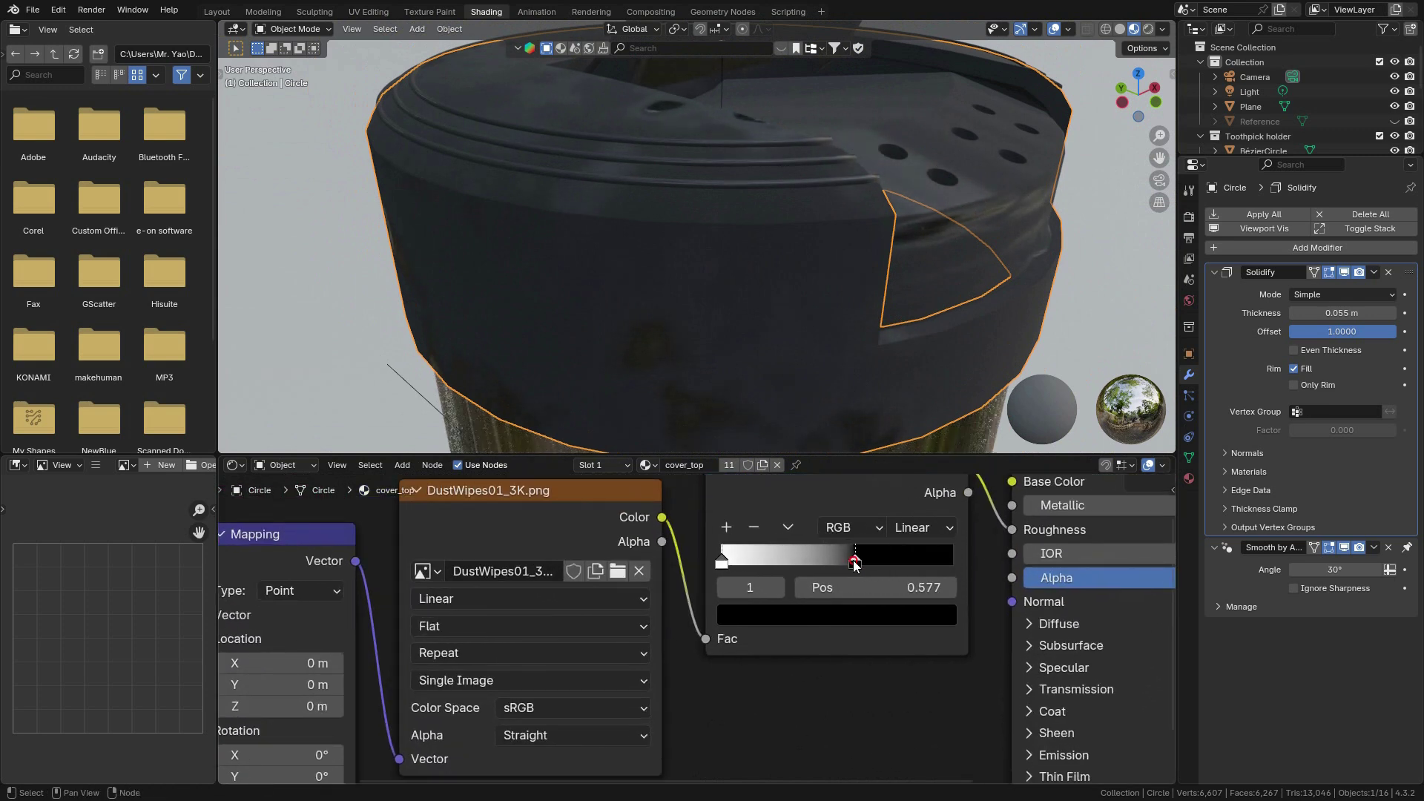
{"action": "left_click_drag", "start_coordinate": [725, 563], "coordinate": [771, 561]}
{"action": "left_click", "coordinate": [788, 526]}
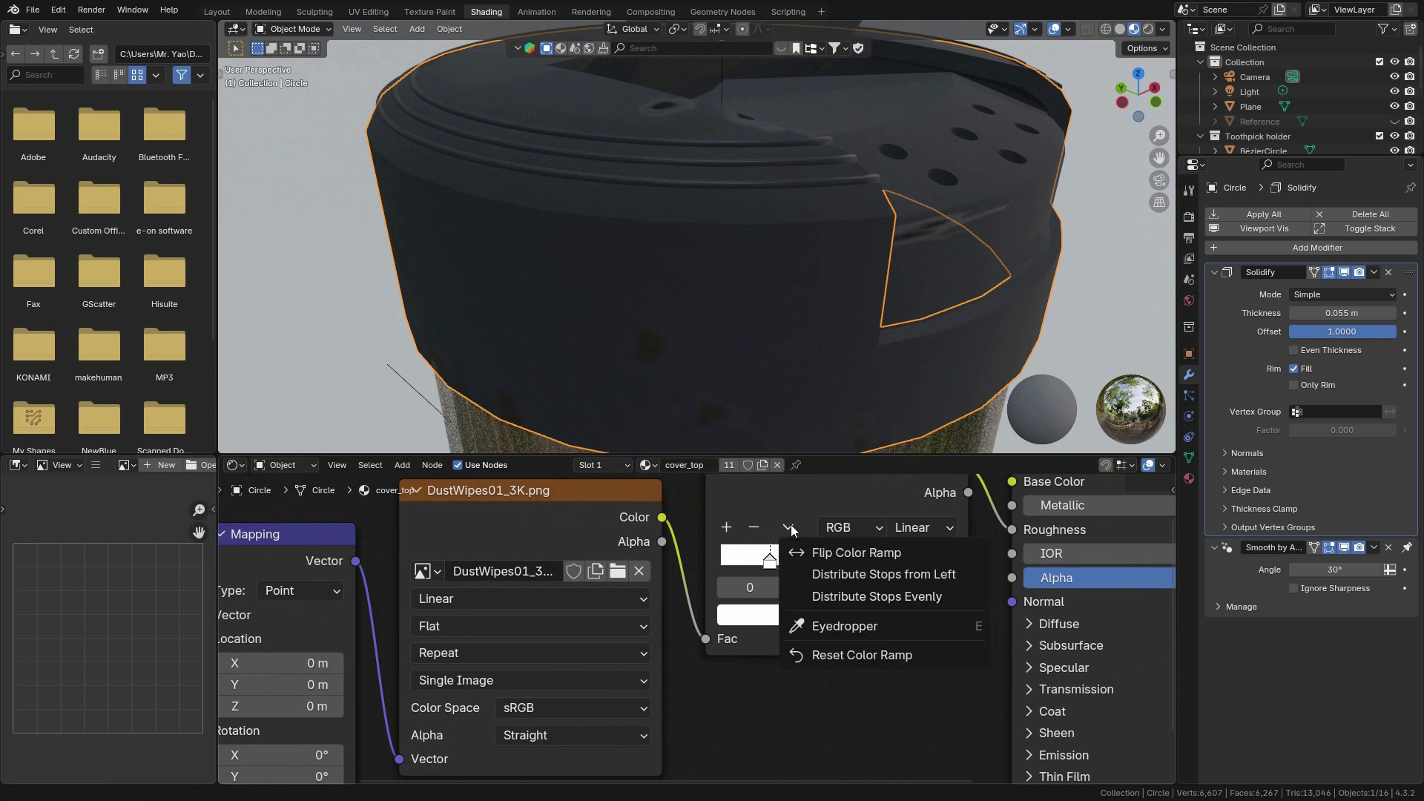
{"action": "left_click", "coordinate": [825, 555]}
{"action": "scroll", "coordinate": [817, 296], "scroll_direction": "down", "scroll_amount": 2}
{"action": "middle_click_drag", "start_coordinate": [817, 296], "coordinate": [807, 276]}
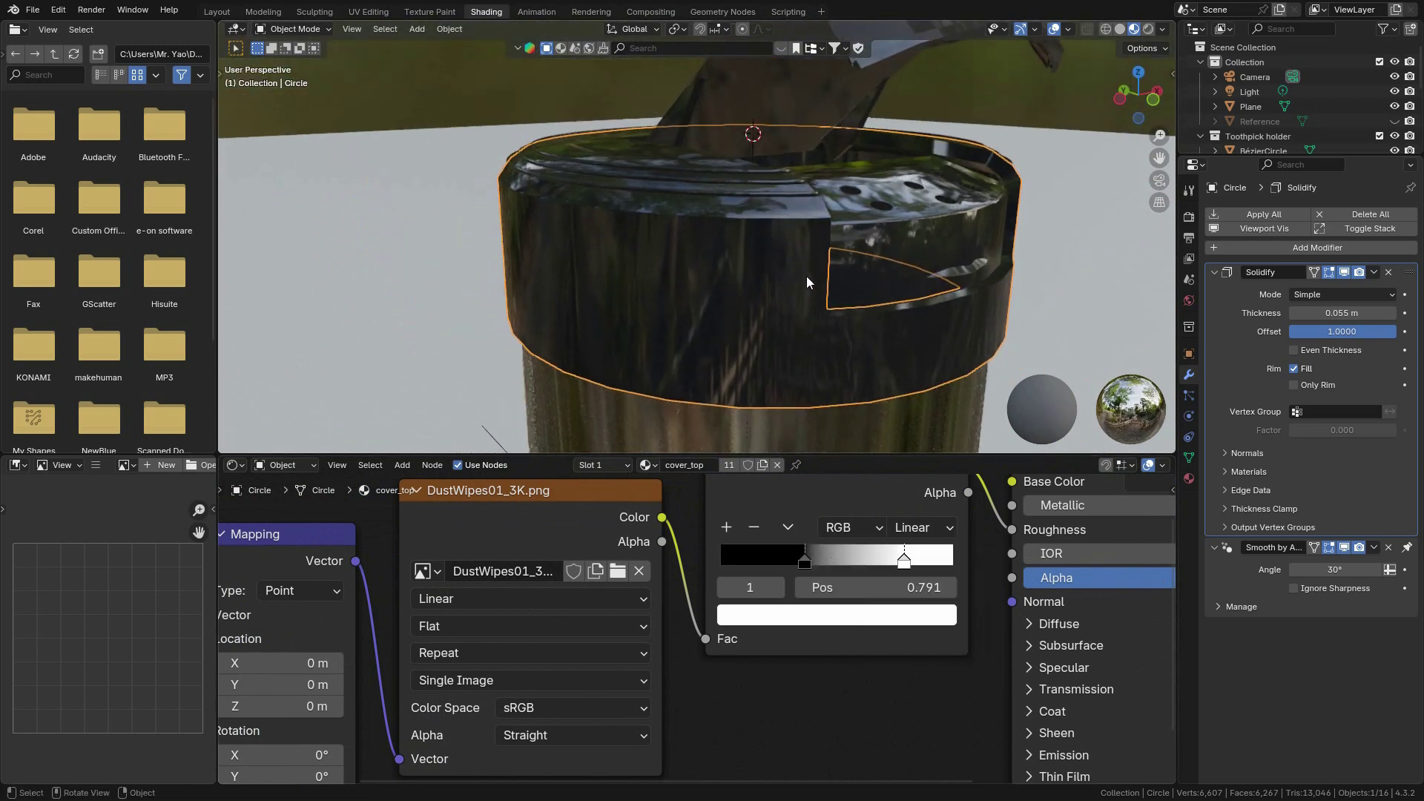
Move the Color Ramp's black stop to position 0 and its white stop to 0.259.
{"action": "left_click_drag", "start_coordinate": [804, 562], "coordinate": [786, 567]}
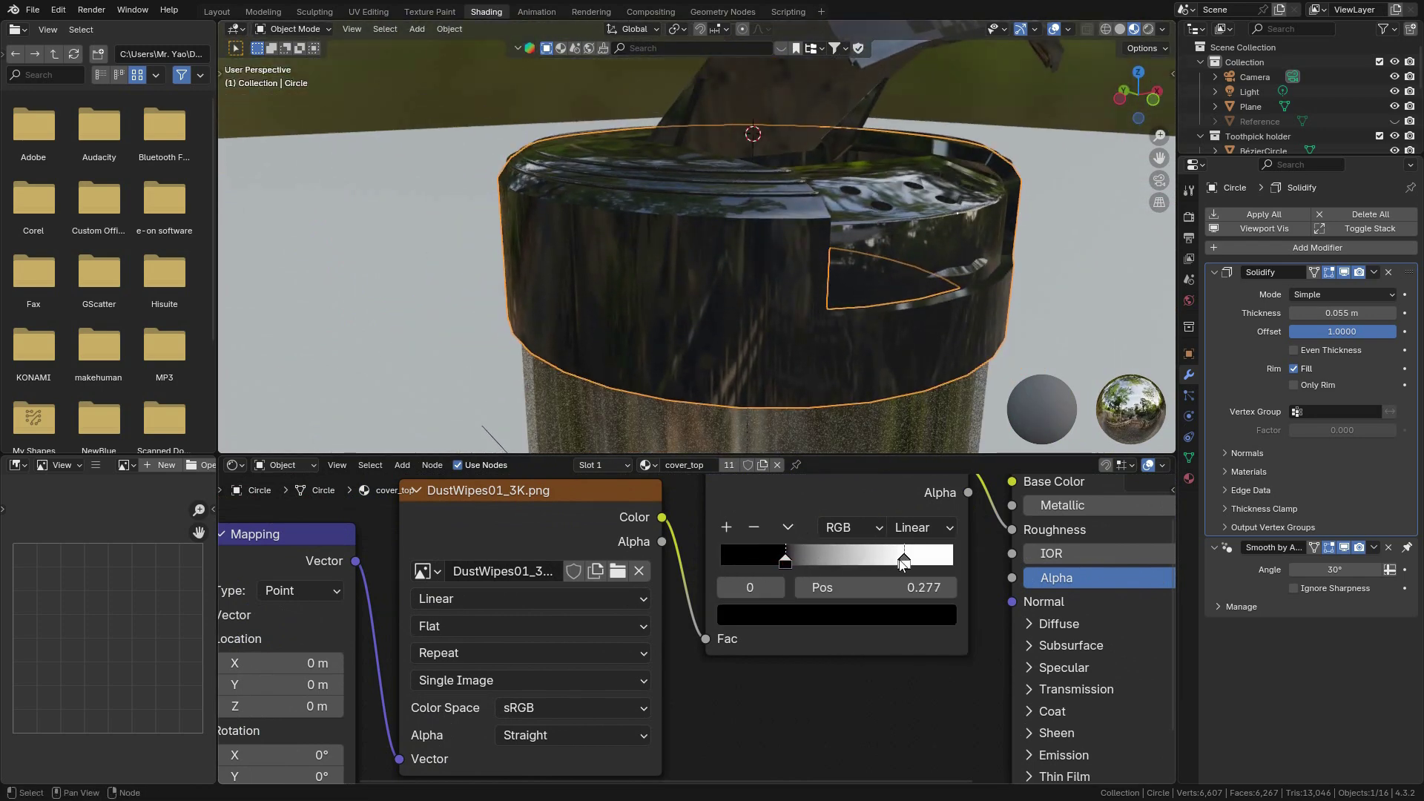
{"action": "left_click_drag", "start_coordinate": [903, 561], "coordinate": [682, 565]}
{"action": "left_click", "coordinate": [793, 531]}
{"action": "left_click", "coordinate": [793, 532]}
{"action": "left_click_drag", "start_coordinate": [816, 566], "coordinate": [780, 561]}
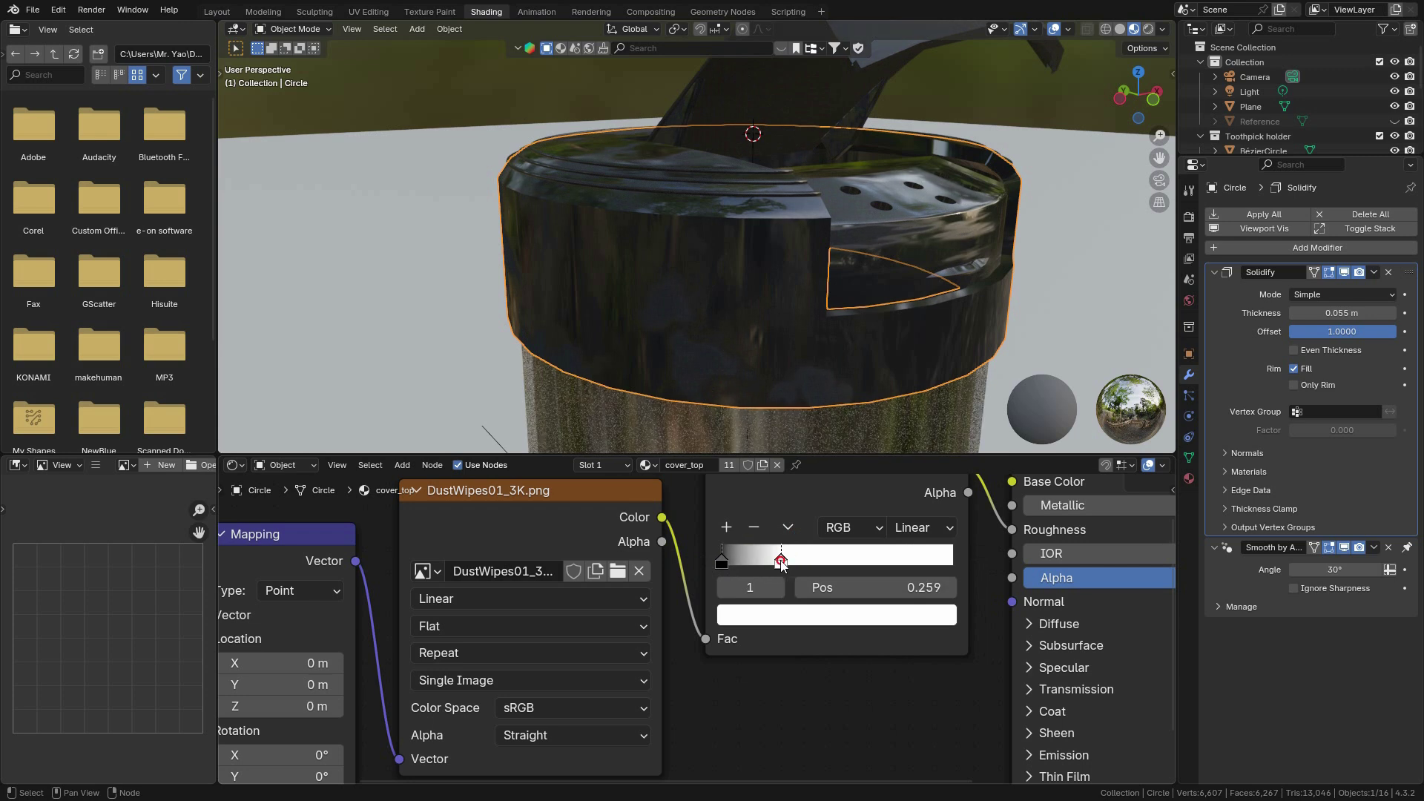
Lighten the Color Ramp's black stop to dark grey, darken the white stop to light grey and check the lid's reflections.
{"action": "left_click", "coordinate": [723, 561]}
{"action": "left_click", "coordinate": [777, 615]}
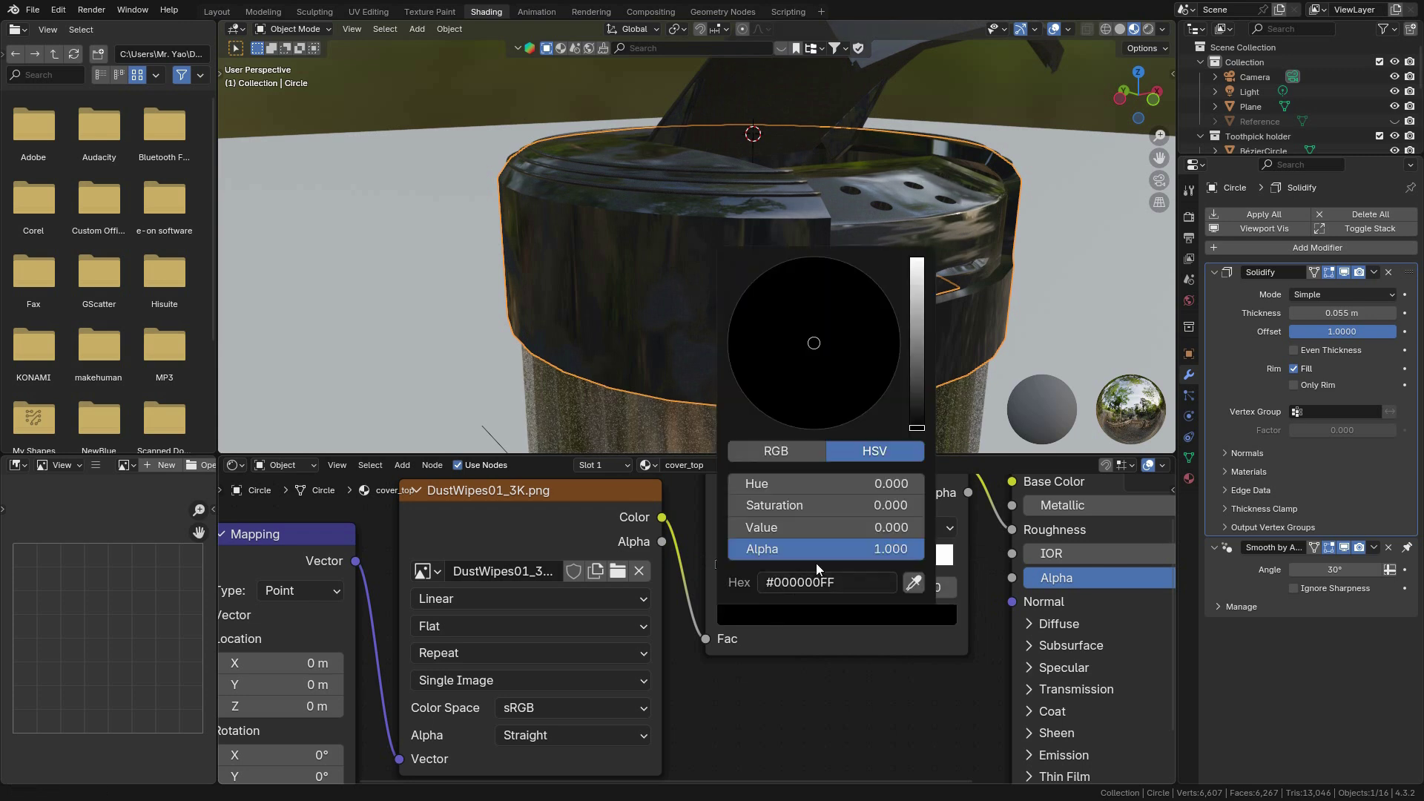
{"action": "left_click_drag", "start_coordinate": [914, 429], "coordinate": [917, 389]}
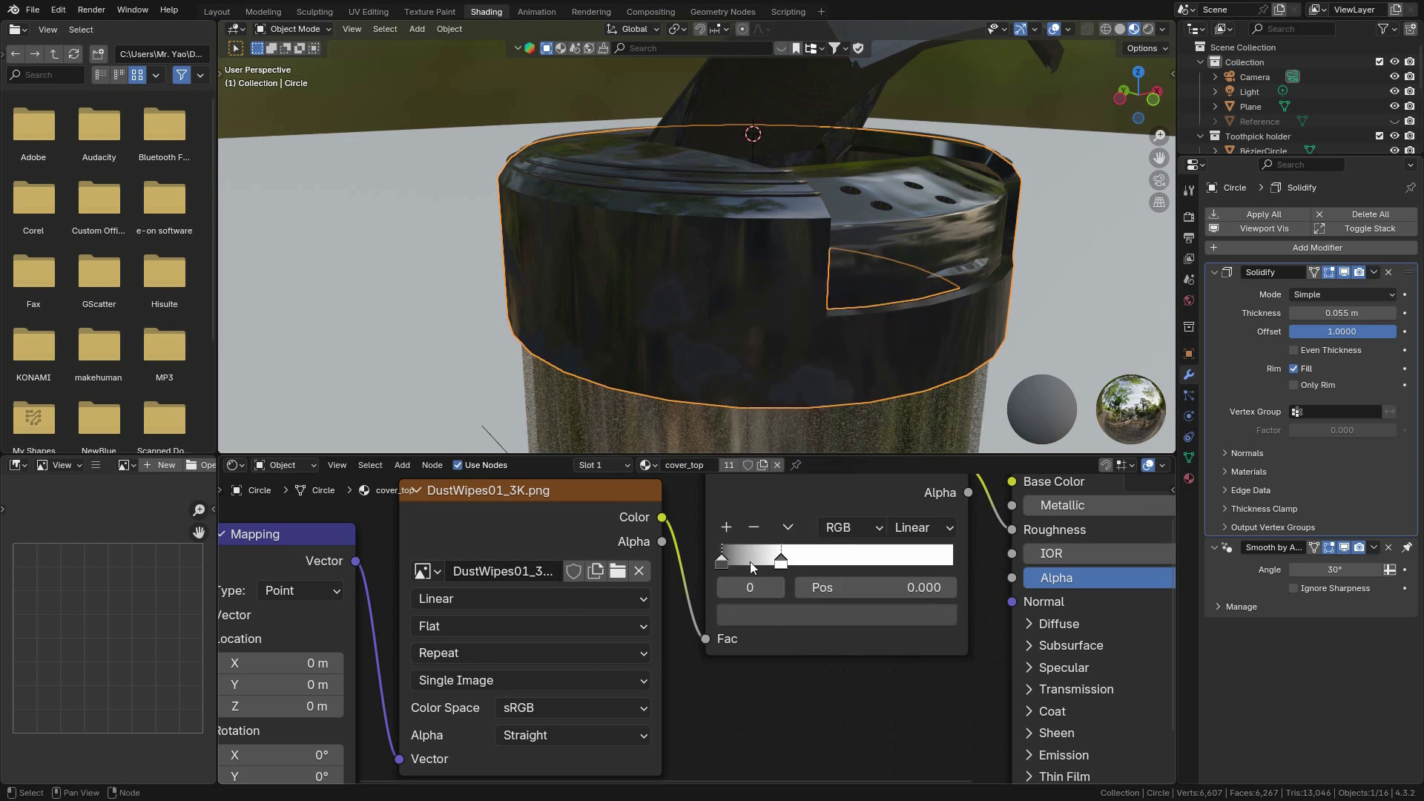
{"action": "left_click", "coordinate": [784, 561]}
{"action": "left_click", "coordinate": [793, 616]}
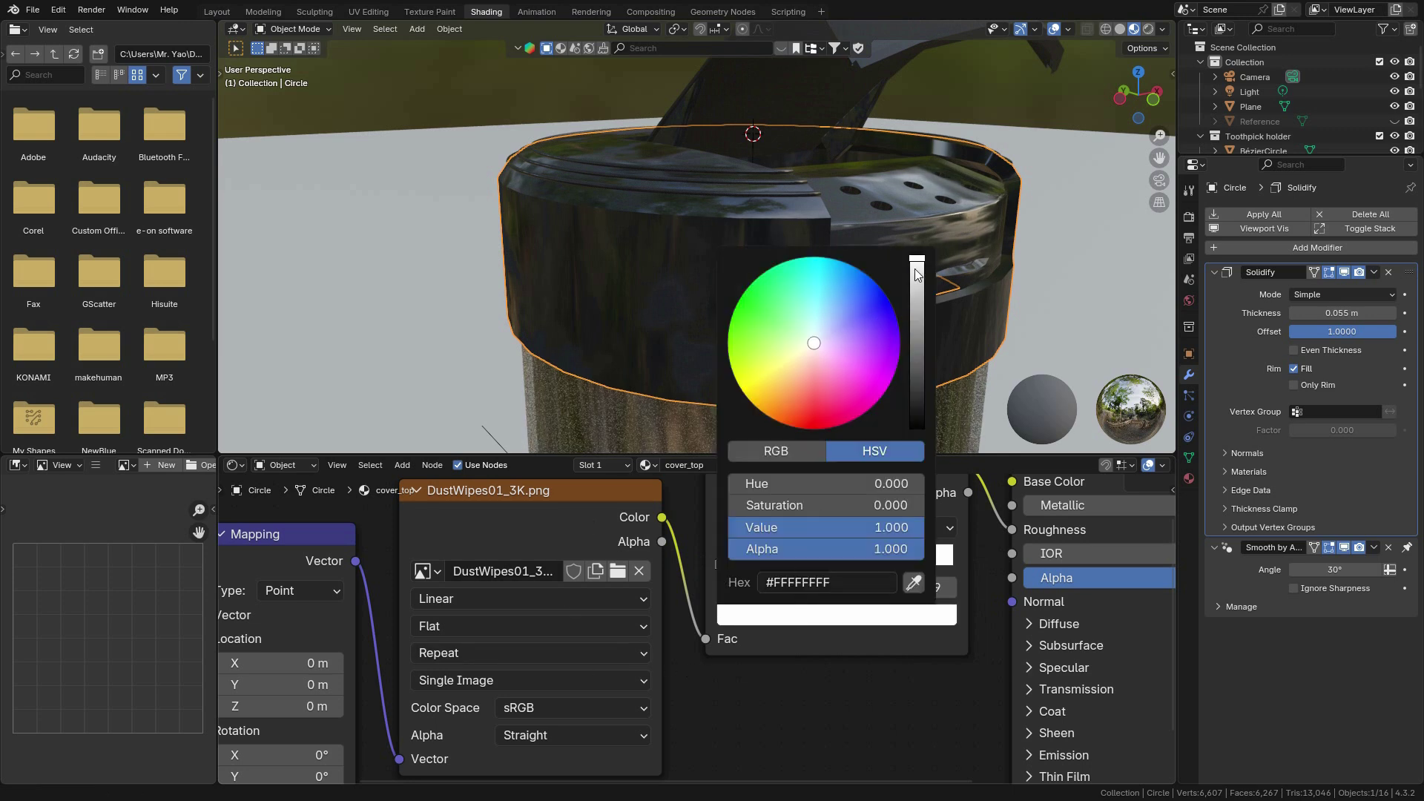
{"action": "left_click_drag", "start_coordinate": [917, 275], "coordinate": [916, 308]}
{"action": "middle_click_drag", "start_coordinate": [957, 252], "coordinate": [743, 296]}
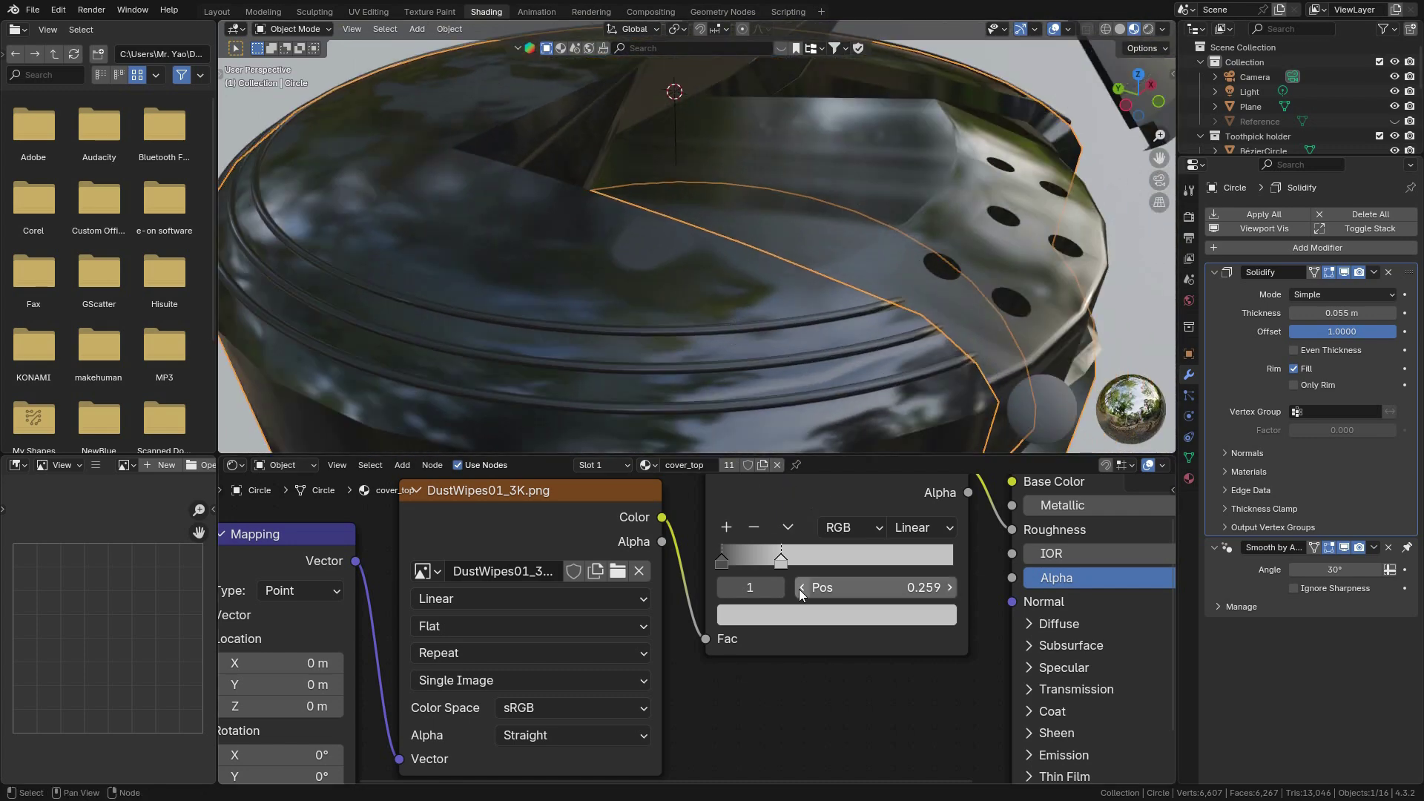
Move the Color Ramp's light grey stop to position 0.5, keep the dark stop at 0, and check the lid.
{"action": "left_click_drag", "start_coordinate": [792, 563], "coordinate": [831, 562]}
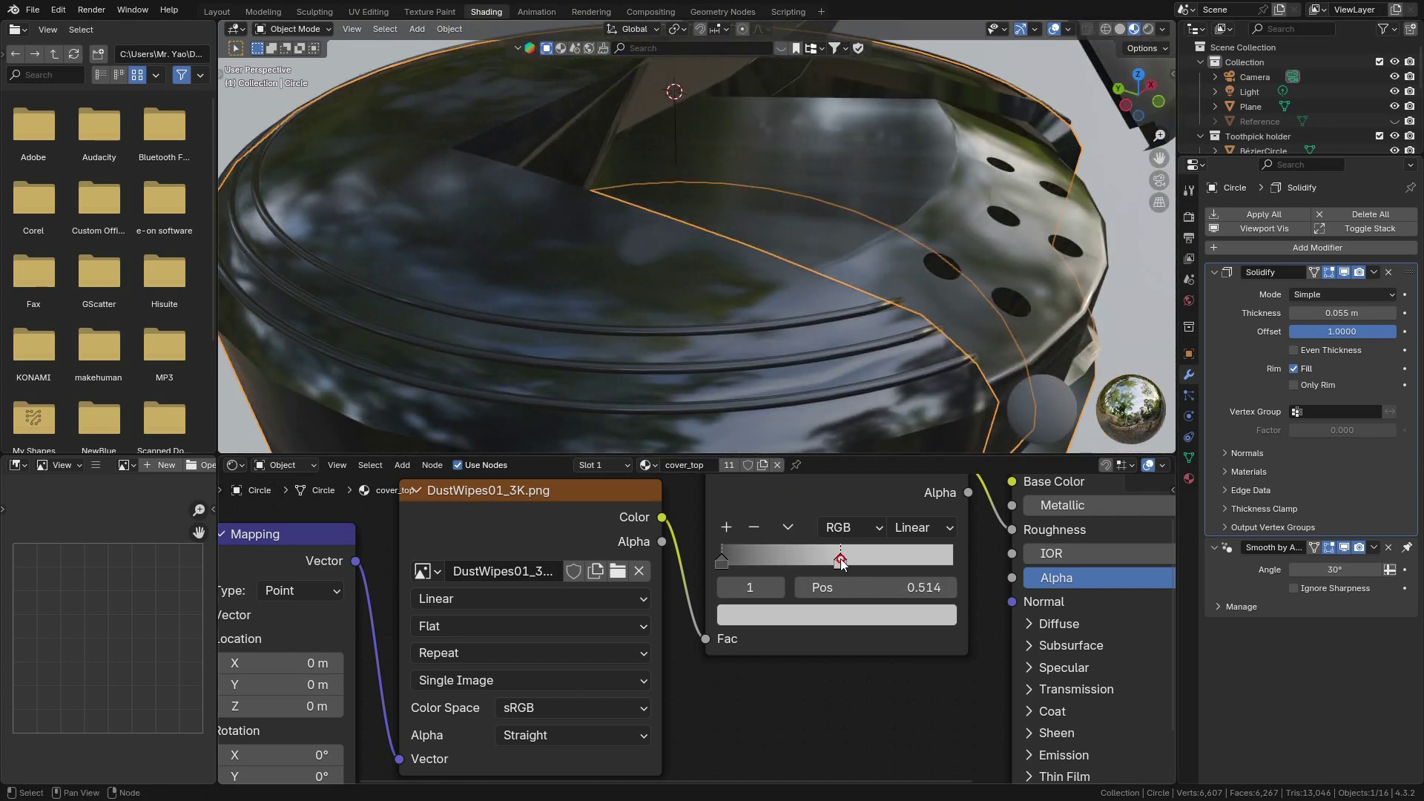
{"action": "mouse_move", "coordinate": [720, 560]}
{"action": "left_mouse_down"}
{"action": "mouse_move", "coordinate": [747, 563]}
{"action": "mouse_move", "coordinate": [705, 562]}
{"action": "left_mouse_up"}
{"action": "scroll", "coordinate": [773, 354], "scroll_direction": "down", "scroll_amount": 4}
{"action": "middle_click_drag", "start_coordinate": [773, 354], "coordinate": [778, 279]}
{"action": "scroll", "coordinate": [815, 296], "scroll_direction": "up", "scroll_amount": 2}
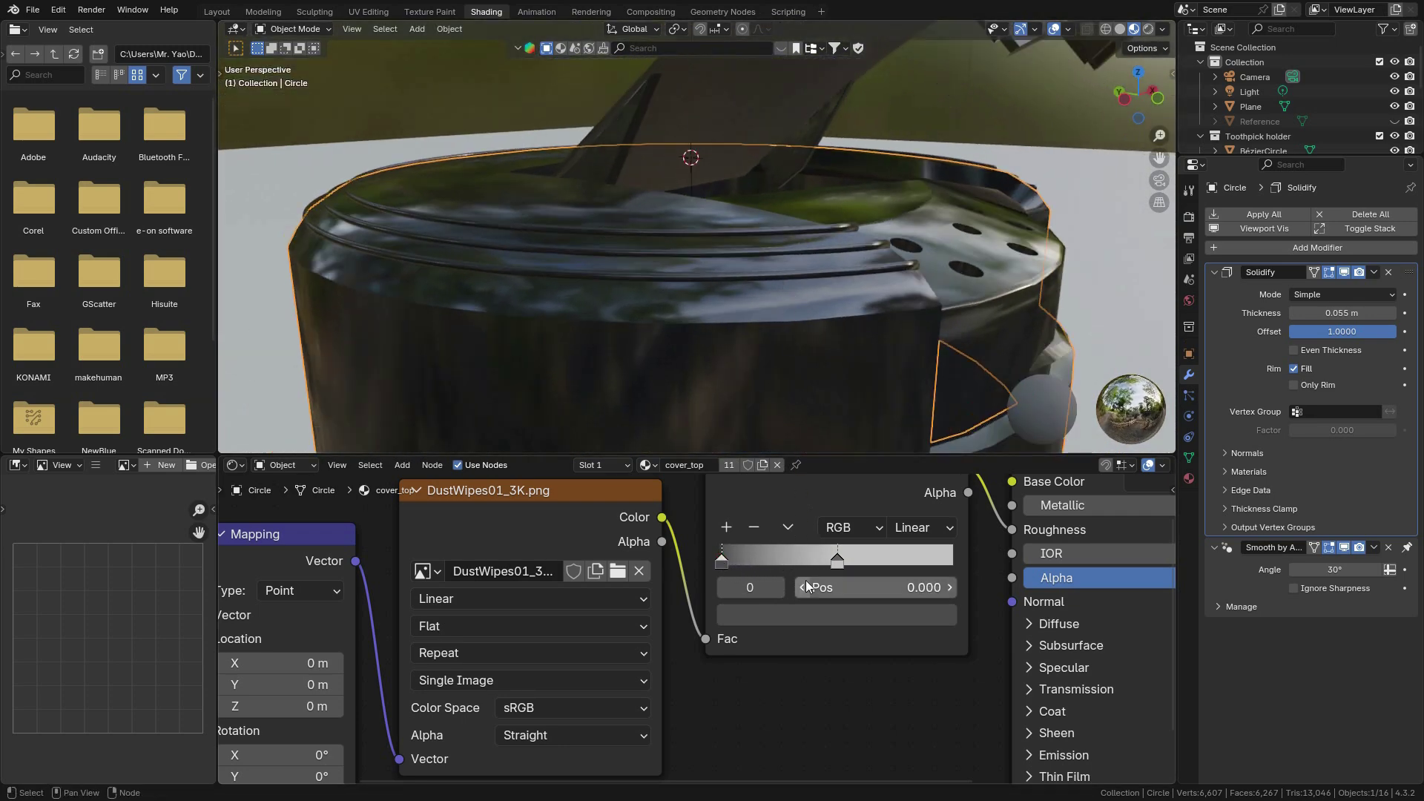
Darken the Color Ramp's dark stop to #292929 and slightly brighten its light grey stop.
{"action": "left_click", "coordinate": [809, 611]}
{"action": "left_click_drag", "start_coordinate": [918, 379], "coordinate": [917, 402]}
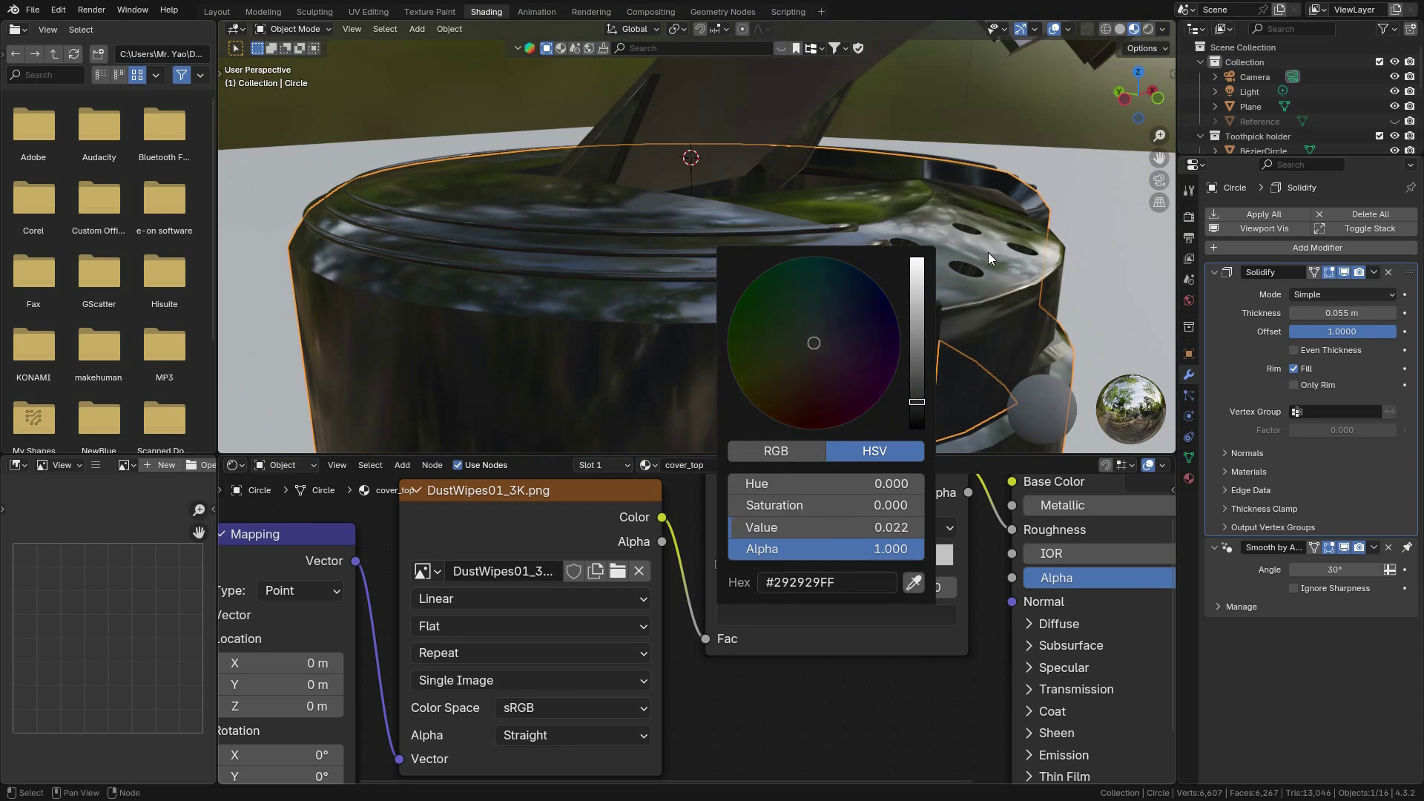
{"action": "middle_click_drag", "start_coordinate": [987, 252], "coordinate": [888, 380]}
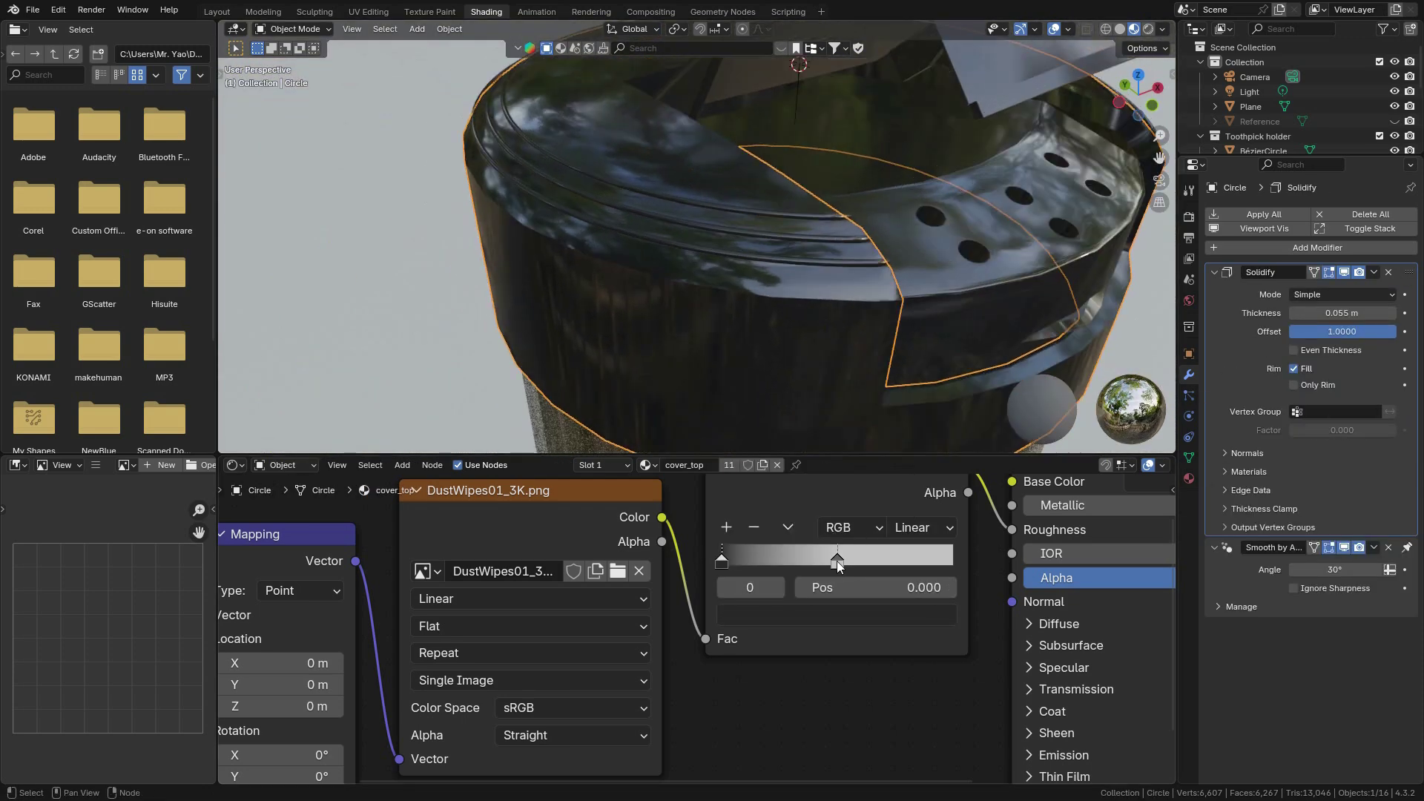
{"action": "left_click", "coordinate": [836, 561]}
{"action": "left_click", "coordinate": [862, 610]}
{"action": "mouse_move", "coordinate": [918, 318]}
{"action": "left_mouse_down"}
{"action": "mouse_move", "coordinate": [917, 345]}
{"action": "mouse_move", "coordinate": [917, 300]}
{"action": "left_mouse_up"}
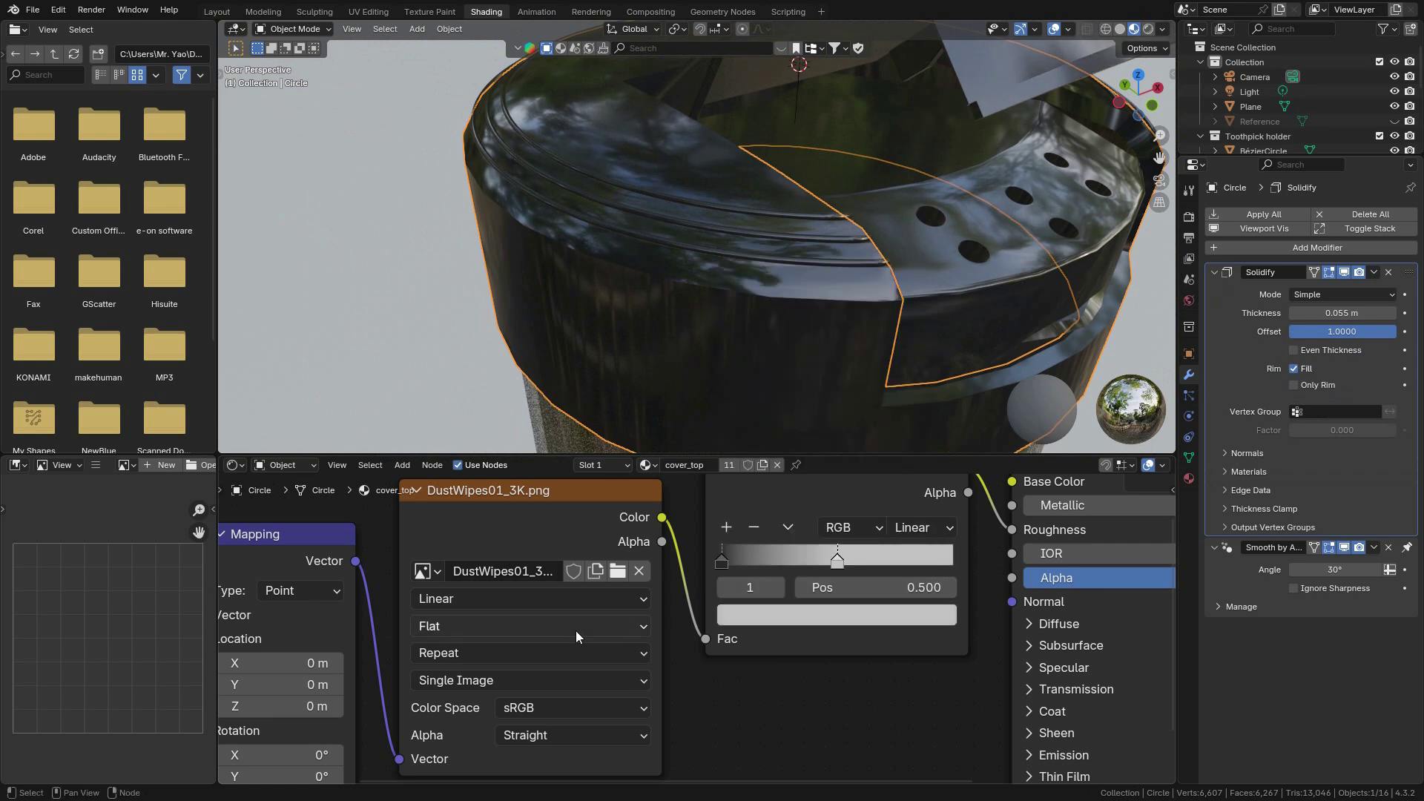
Flip the Color Ramp, then place its light stop at position 0 and its dark stop at 0.214.
{"action": "left_click", "coordinate": [785, 525]}
{"action": "left_click", "coordinate": [817, 547]}
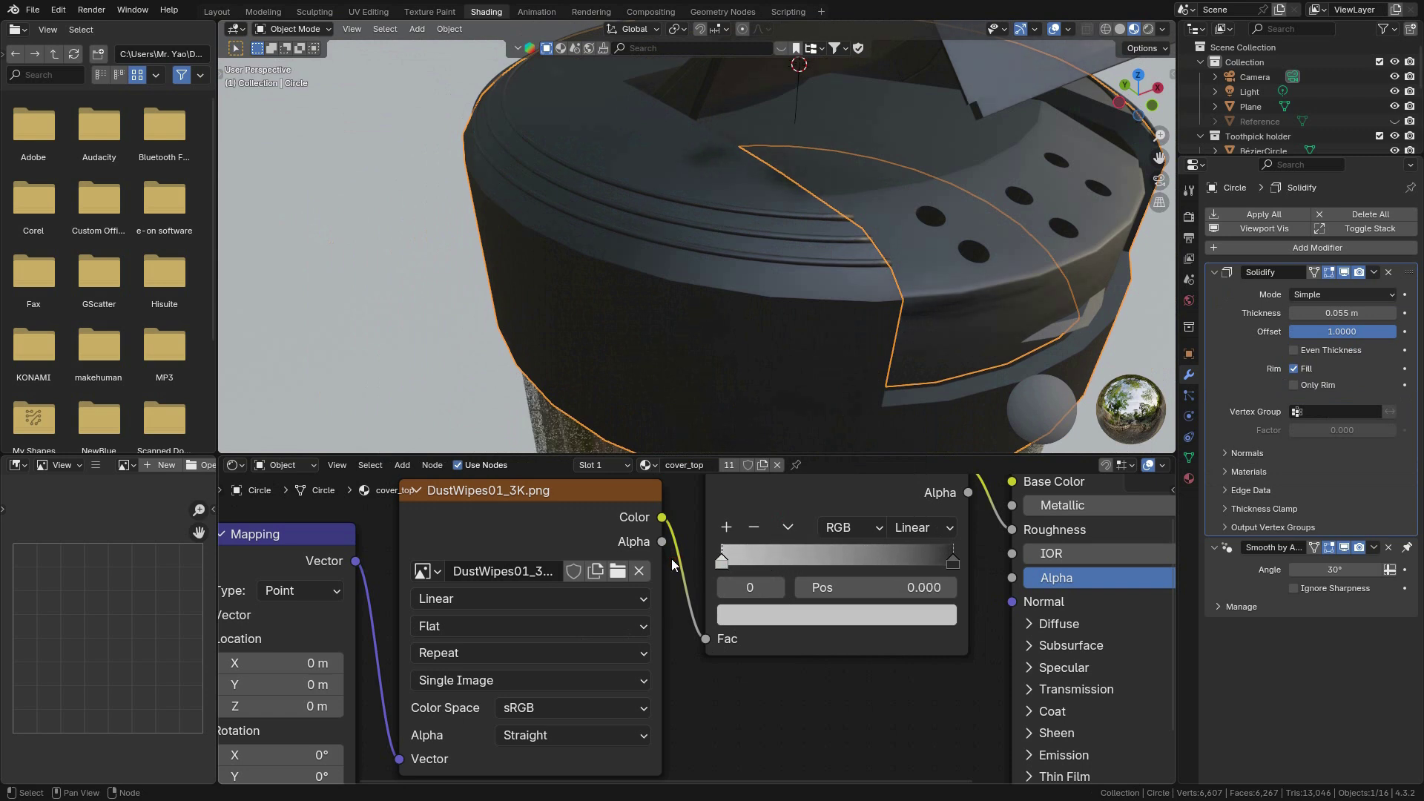
{"action": "left_click_drag", "start_coordinate": [956, 561], "coordinate": [935, 567]}
{"action": "left_click_drag", "start_coordinate": [836, 567], "coordinate": [763, 564]}
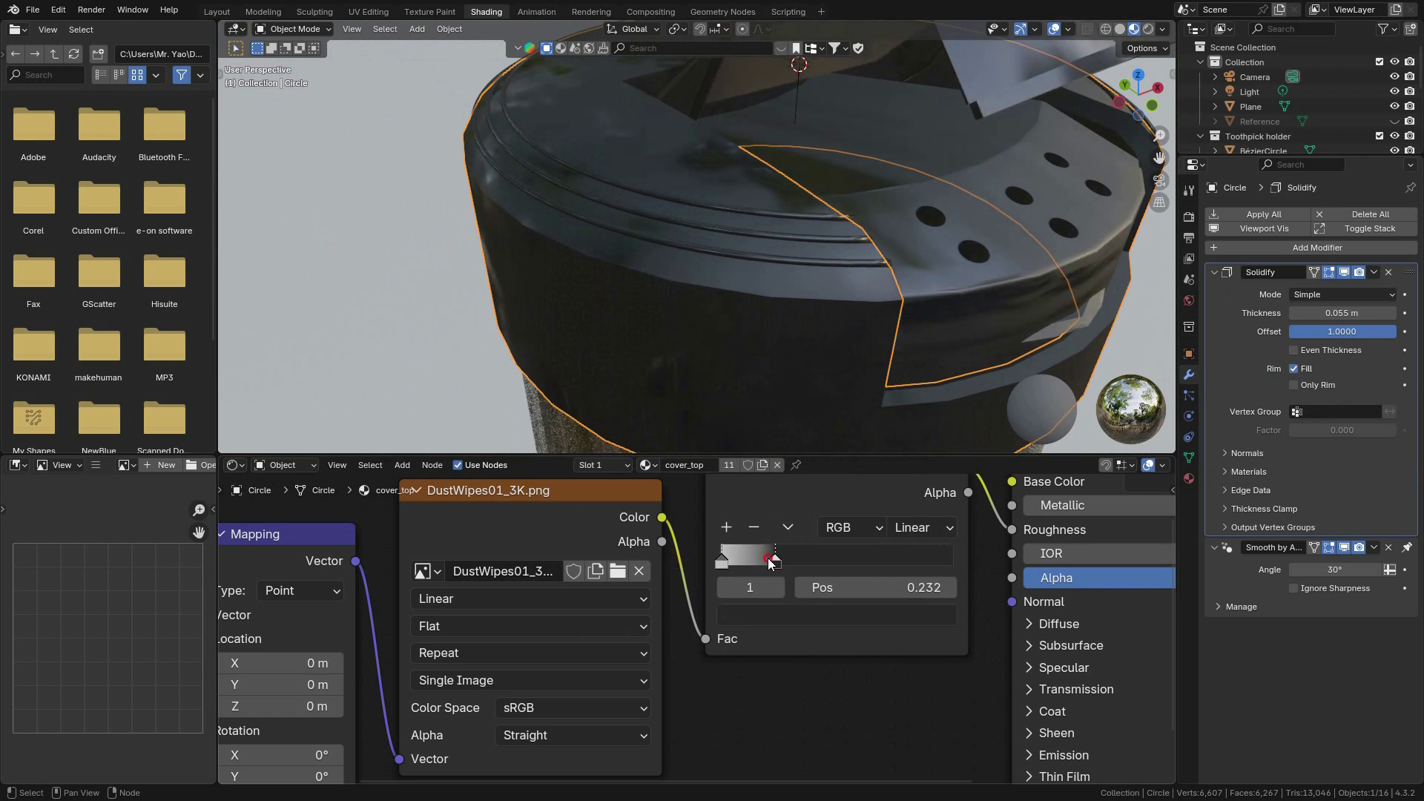
Check the lid up close and set the Value node driving the dust wipes scale to 0.05.
{"action": "scroll", "coordinate": [866, 278], "scroll_direction": "down", "scroll_amount": 5}
{"action": "mouse_move", "coordinate": [865, 279]}
{"action": "middle_mouse_down"}
{"action": "mouse_move", "coordinate": [763, 263]}
{"action": "mouse_move", "coordinate": [861, 289]}
{"action": "mouse_move", "coordinate": [992, 282]}
{"action": "mouse_move", "coordinate": [1021, 340]}
{"action": "mouse_move", "coordinate": [980, 357]}
{"action": "mouse_move", "coordinate": [876, 325]}
{"action": "mouse_move", "coordinate": [873, 252]}
{"action": "mouse_move", "coordinate": [815, 314]}
{"action": "mouse_move", "coordinate": [838, 343]}
{"action": "mouse_move", "coordinate": [866, 304]}
{"action": "mouse_move", "coordinate": [843, 295]}
{"action": "mouse_move", "coordinate": [798, 292]}
{"action": "mouse_move", "coordinate": [848, 327]}
{"action": "mouse_move", "coordinate": [706, 326]}
{"action": "mouse_move", "coordinate": [897, 283]}
{"action": "mouse_move", "coordinate": [882, 297]}
{"action": "middle_mouse_up"}
{"action": "scroll", "coordinate": [767, 286], "scroll_direction": "up", "scroll_amount": 4}
{"action": "scroll", "coordinate": [540, 667], "scroll_direction": "down", "scroll_amount": 3}
{"action": "middle_click_drag", "start_coordinate": [540, 668], "coordinate": [635, 639]}
{"action": "scroll", "coordinate": [853, 275], "scroll_direction": "up", "scroll_amount": 3}
{"action": "middle_click_drag", "start_coordinate": [878, 308], "coordinate": [933, 264]}
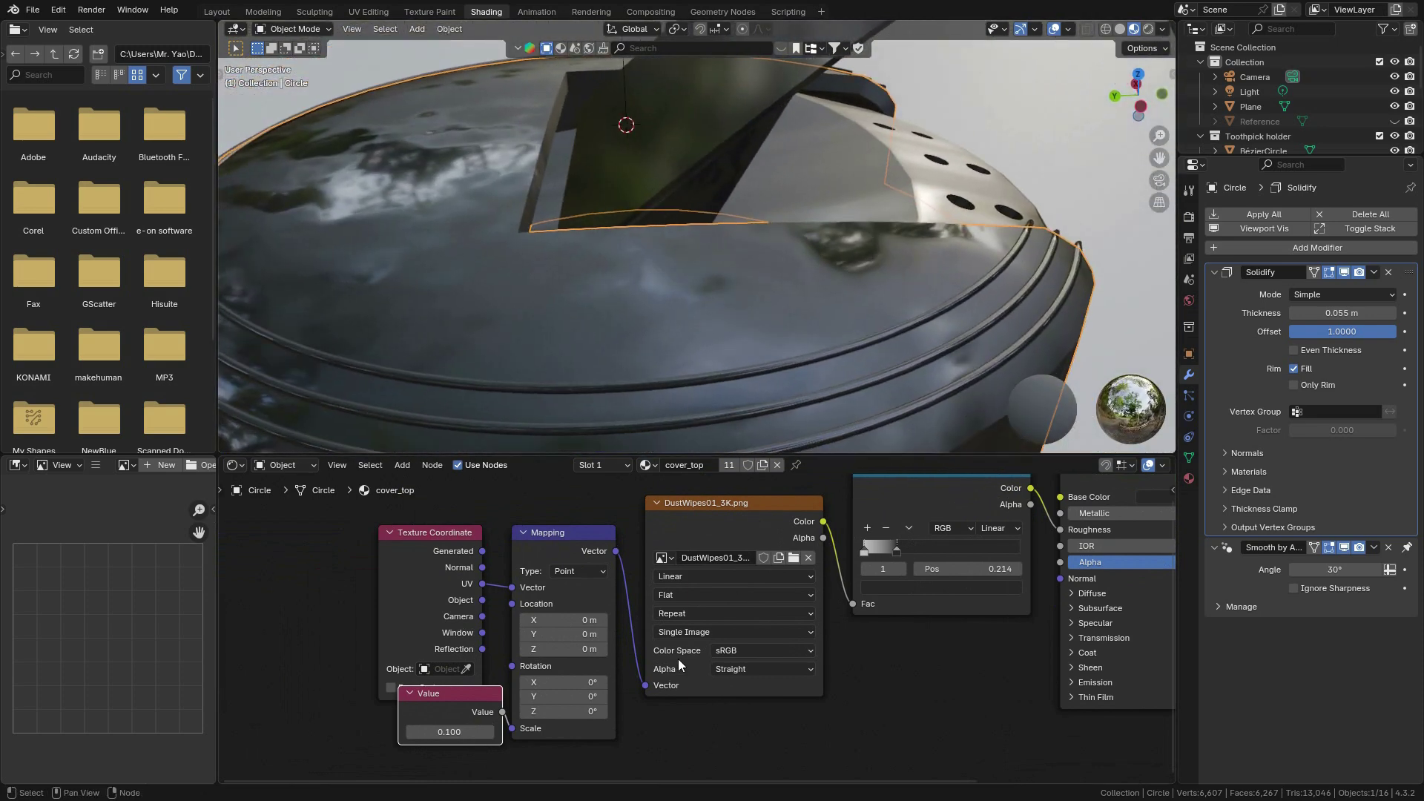
{"action": "type", "text": "5"}
{"action": "key", "text": "Return"}
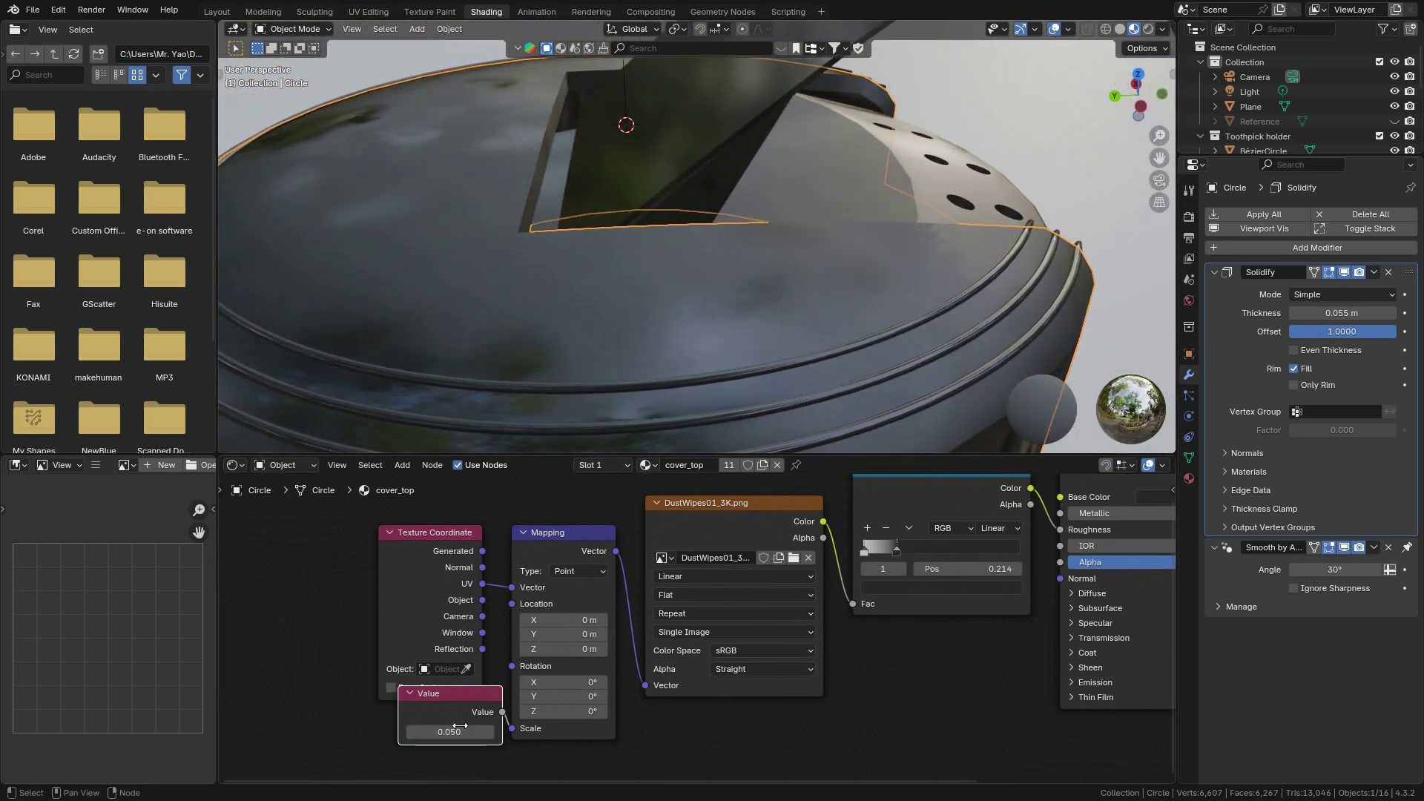
Select the perforated insert of the lid and inspect its underlying mesh, ending in Object Mode.
{"action": "scroll", "coordinate": [857, 194], "scroll_direction": "down", "scroll_amount": 3}
{"action": "middle_click_drag", "start_coordinate": [856, 194], "coordinate": [725, 222]}
{"action": "middle_click_drag", "start_coordinate": [725, 223], "coordinate": [757, 212], "text": "shift"}
{"action": "middle_click_drag", "start_coordinate": [756, 211], "coordinate": [833, 210], "text": "shift"}
{"action": "left_click", "coordinate": [724, 217]}
{"action": "key", "text": "Tab"}
{"action": "key", "text": "Tab"}
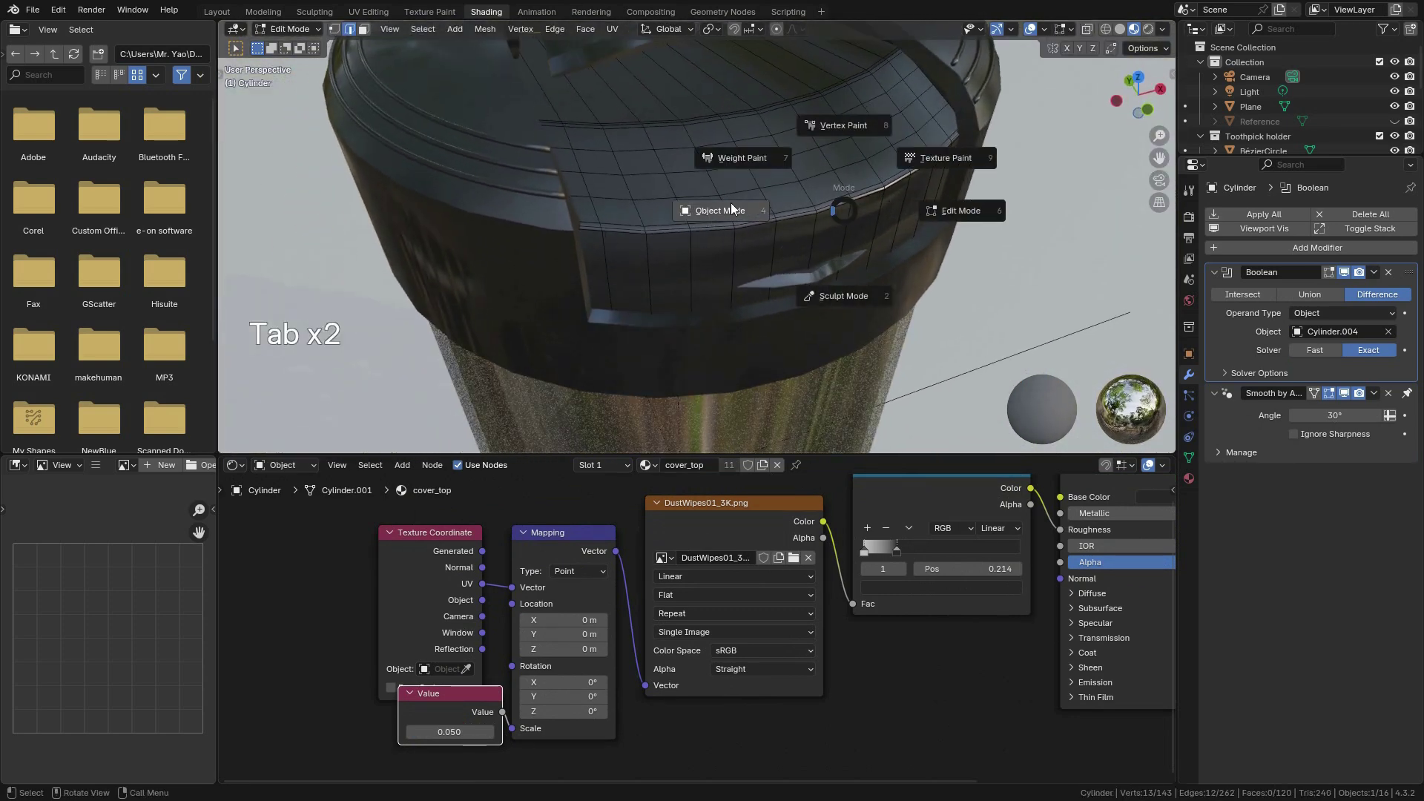
{"action": "left_click", "coordinate": [742, 199]}
{"action": "scroll", "coordinate": [741, 198], "scroll_direction": "down", "scroll_amount": 5}
{"action": "scroll", "coordinate": [736, 258], "scroll_direction": "up", "scroll_amount": 8}
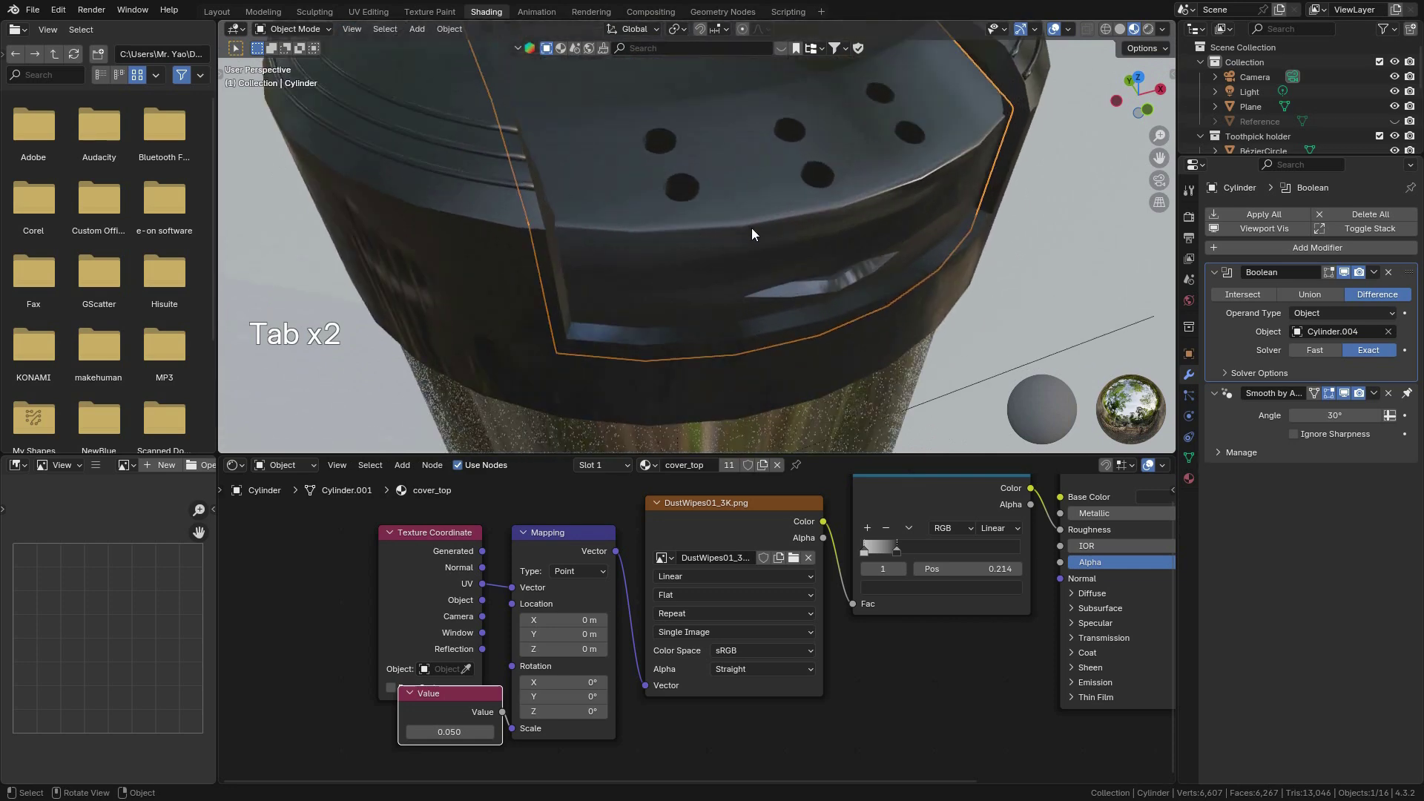
{"action": "key", "text": "Tab"}
{"action": "left_click", "coordinate": [848, 219]}
{"action": "middle_click_drag", "start_coordinate": [798, 218], "coordinate": [794, 223]}
{"action": "key", "text": "Tab"}
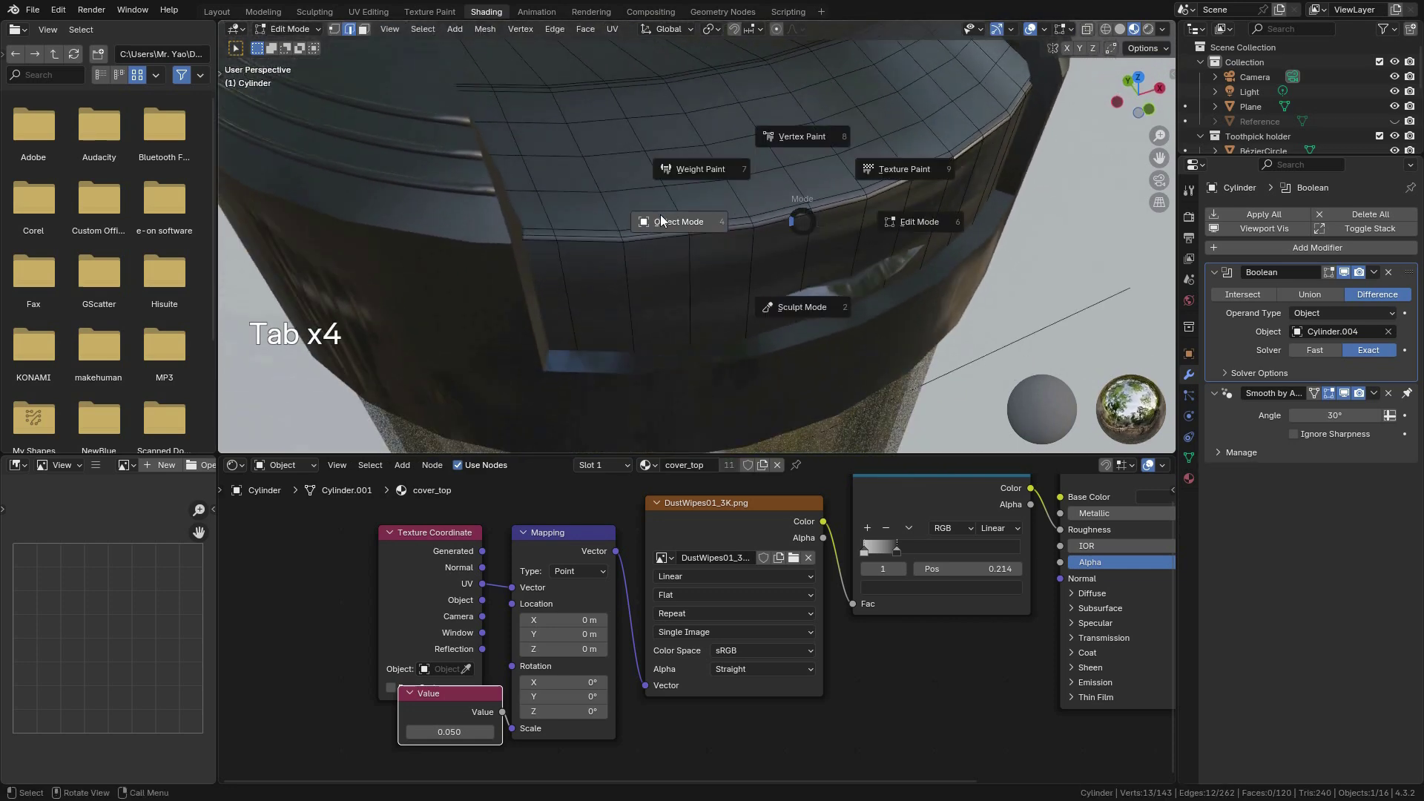
{"action": "left_click", "coordinate": [664, 223]}
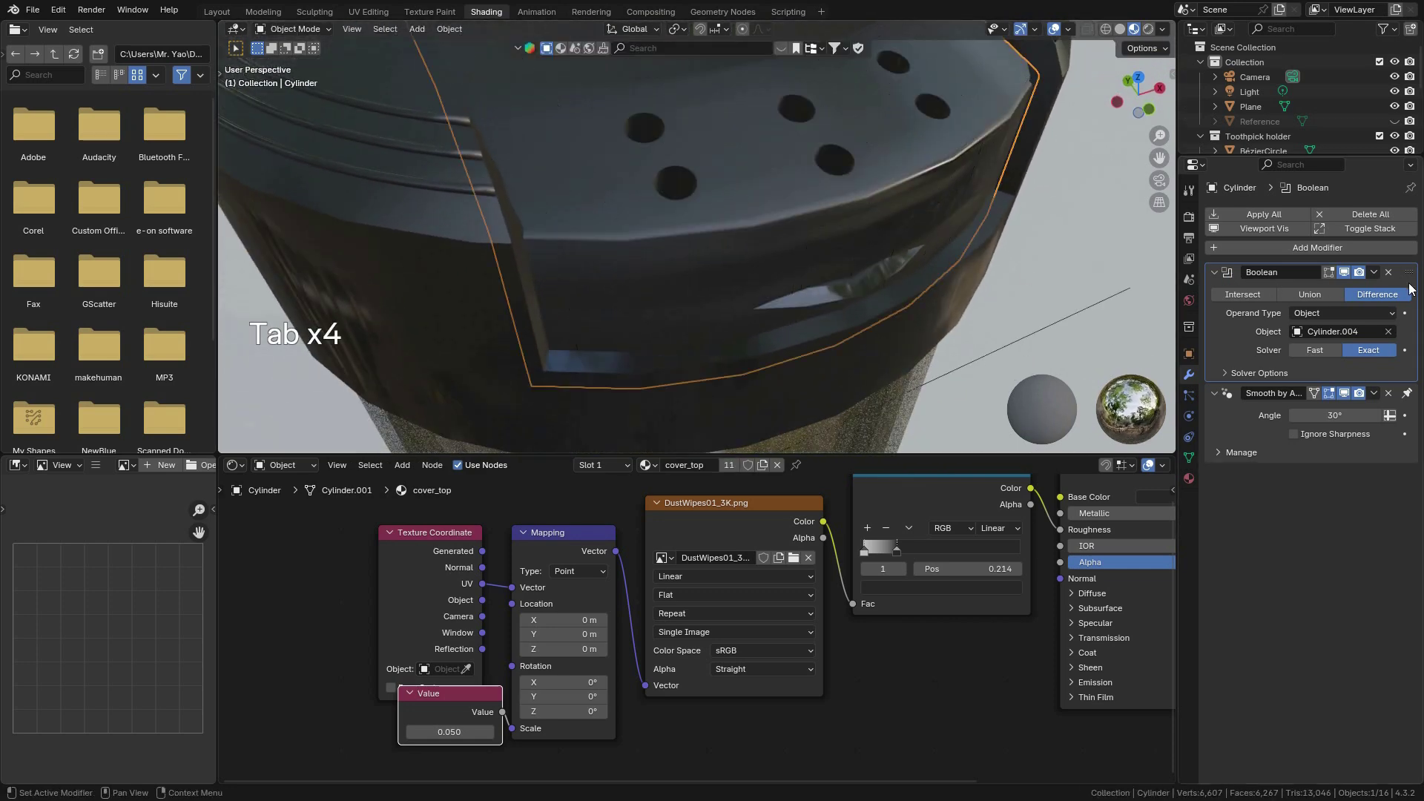
Mark a seam along the edge loop where the perforated insert's top meets its front wall.
{"action": "scroll", "coordinate": [725, 225], "scroll_direction": "down", "scroll_amount": 3}
{"action": "mouse_move", "coordinate": [725, 226]}
{"action": "middle_mouse_down"}
{"action": "mouse_move", "coordinate": [721, 208]}
{"action": "mouse_move", "coordinate": [706, 219]}
{"action": "mouse_move", "coordinate": [732, 229]}
{"action": "mouse_move", "coordinate": [745, 205]}
{"action": "mouse_move", "coordinate": [735, 238]}
{"action": "mouse_move", "coordinate": [727, 222]}
{"action": "middle_mouse_up"}
{"action": "key", "text": "Tab"}
{"action": "left_click", "coordinate": [795, 219]}
{"action": "left_click", "coordinate": [614, 30]}
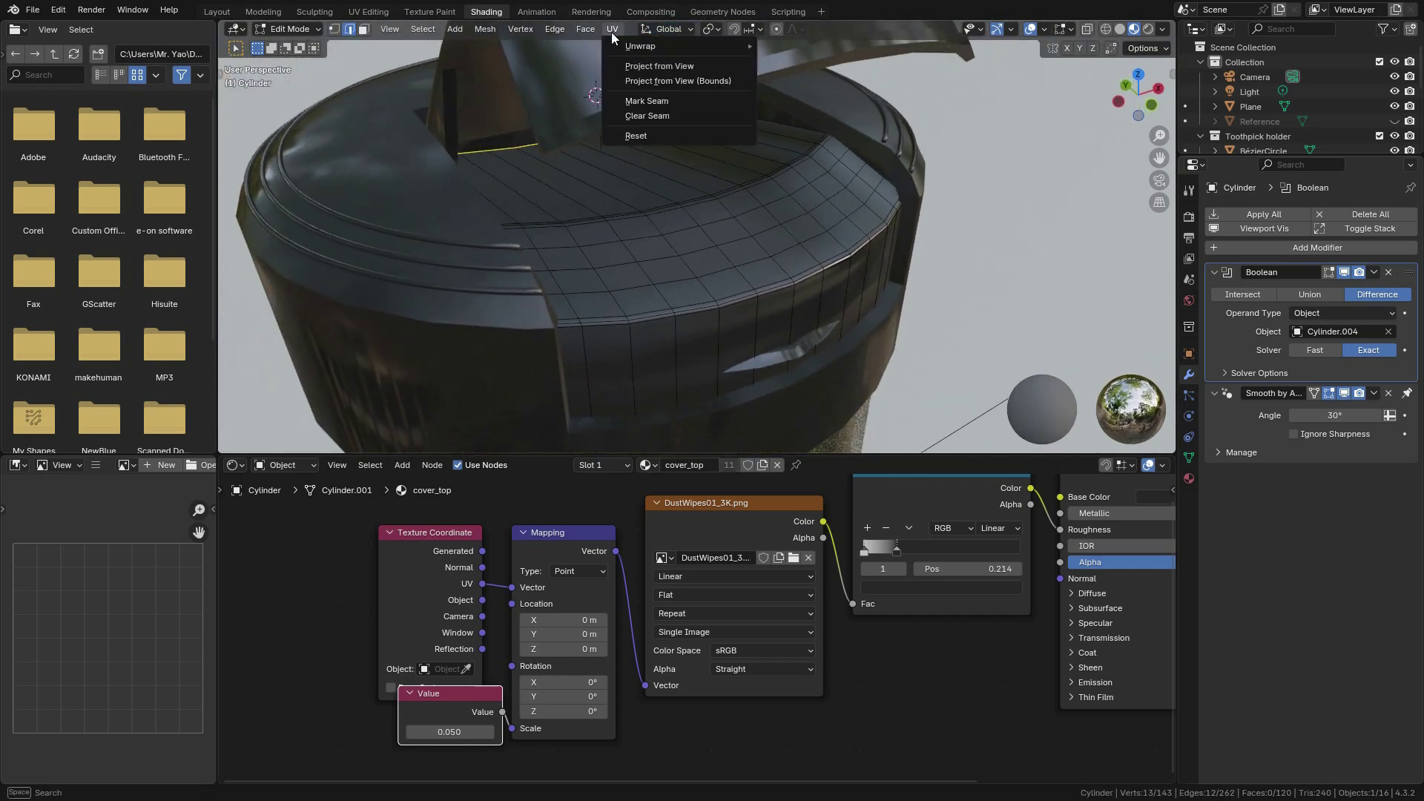
{"action": "left_click", "coordinate": [646, 101]}
{"action": "scroll", "coordinate": [958, 256], "scroll_direction": "up", "scroll_amount": 6}
{"action": "scroll", "coordinate": [955, 255], "scroll_direction": "down", "scroll_amount": 4}
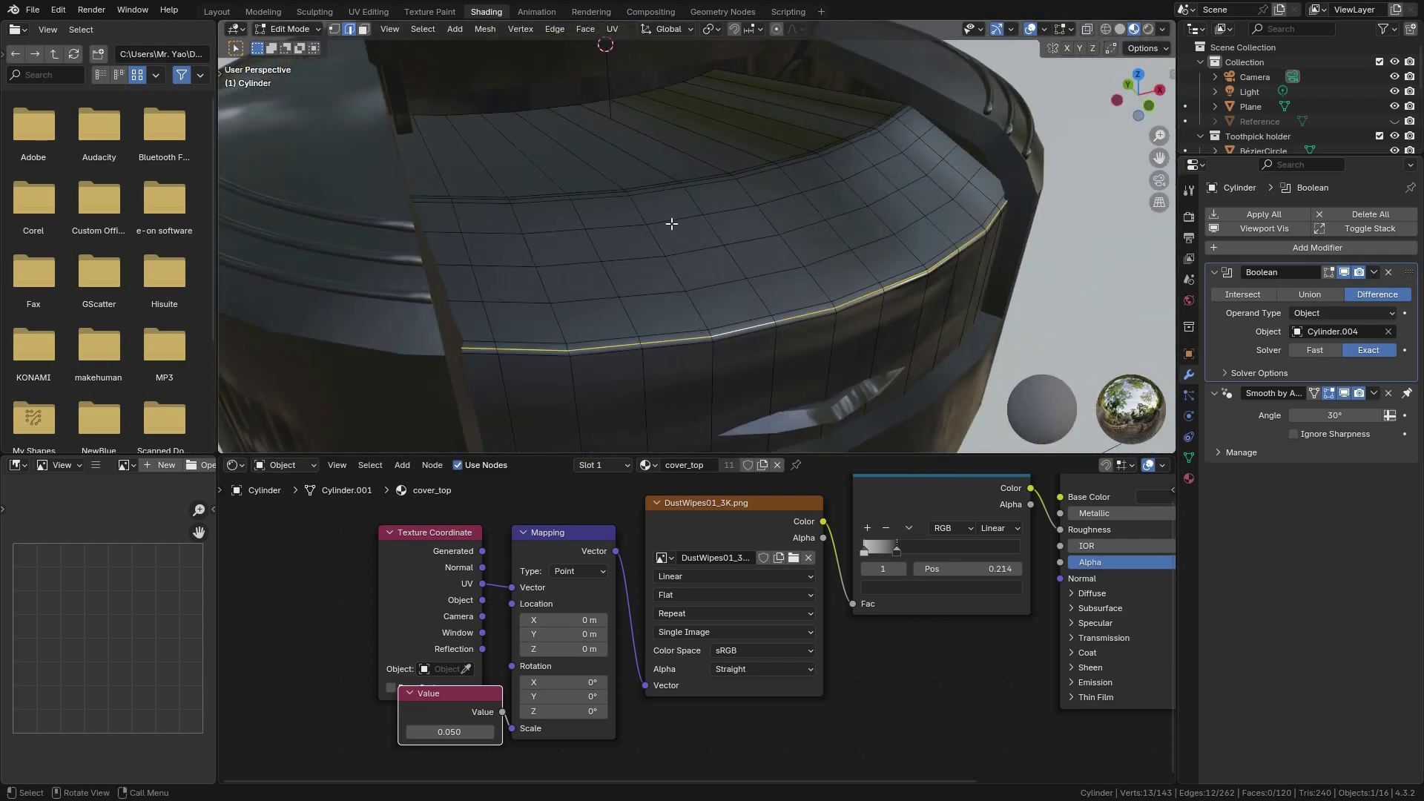
{"action": "left_click", "coordinate": [613, 30]}
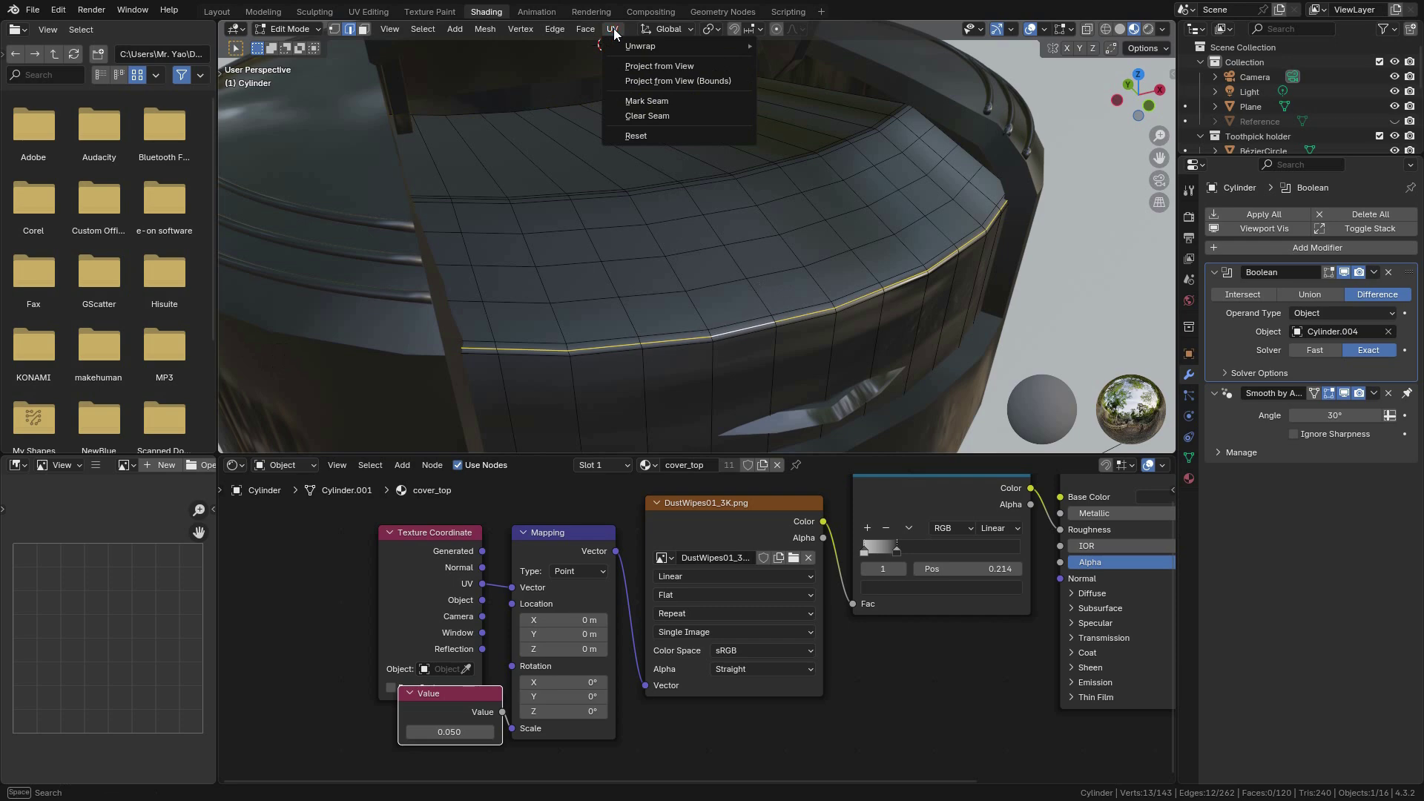
{"action": "left_click", "coordinate": [655, 102]}
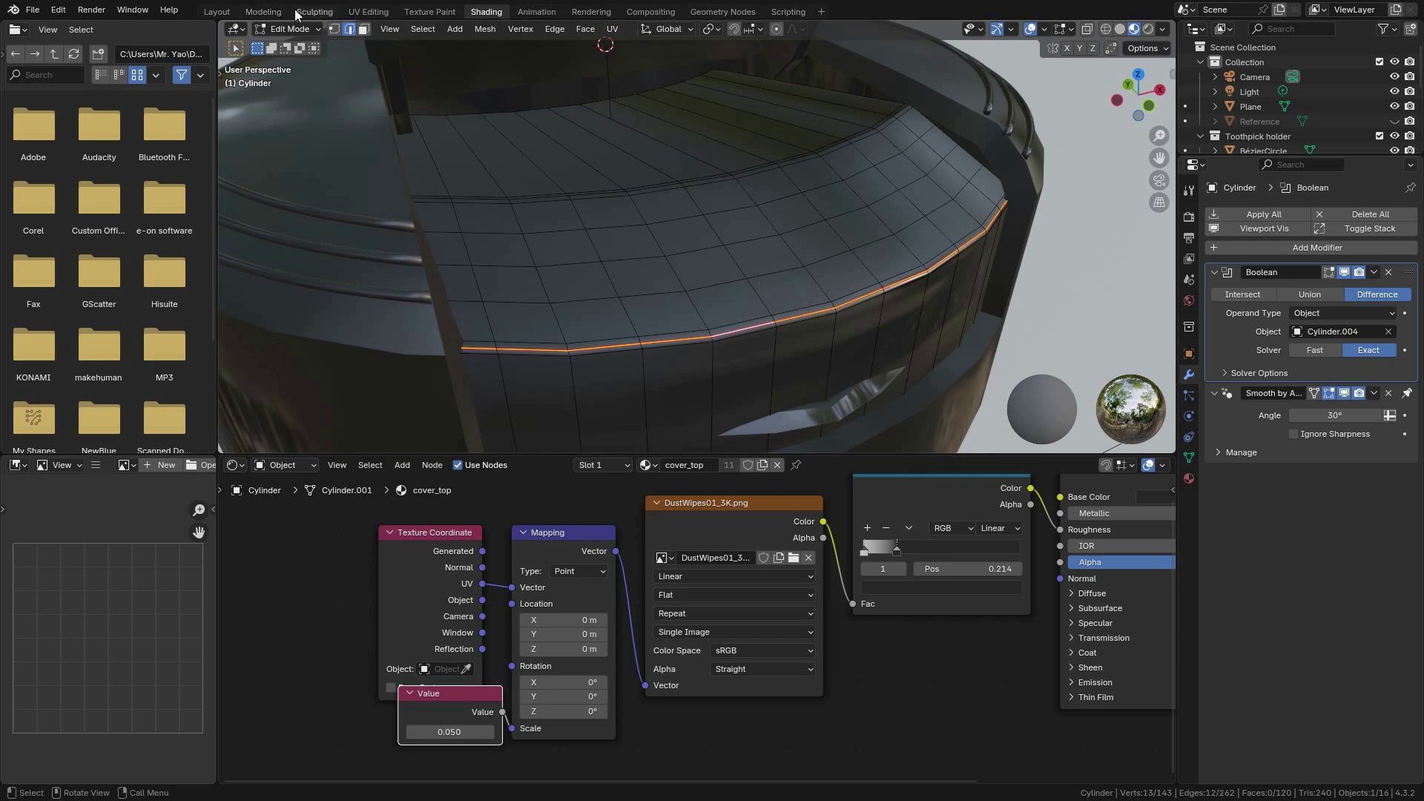
Unwrap the insert's entire mesh with the Angle Based method.
{"action": "key", "text": "a"}
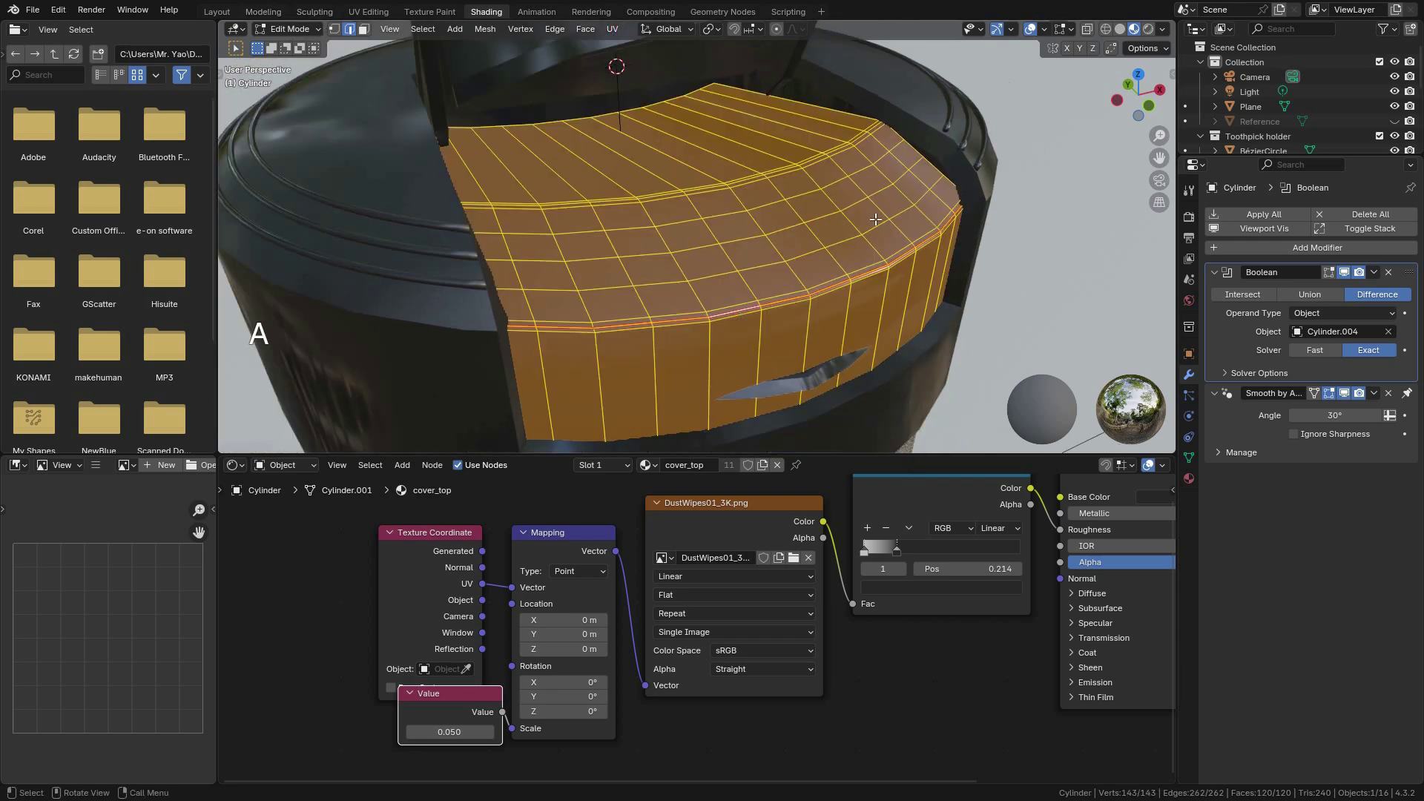
{"action": "key", "text": "u"}
{"action": "mouse_move", "coordinate": [875, 220]}
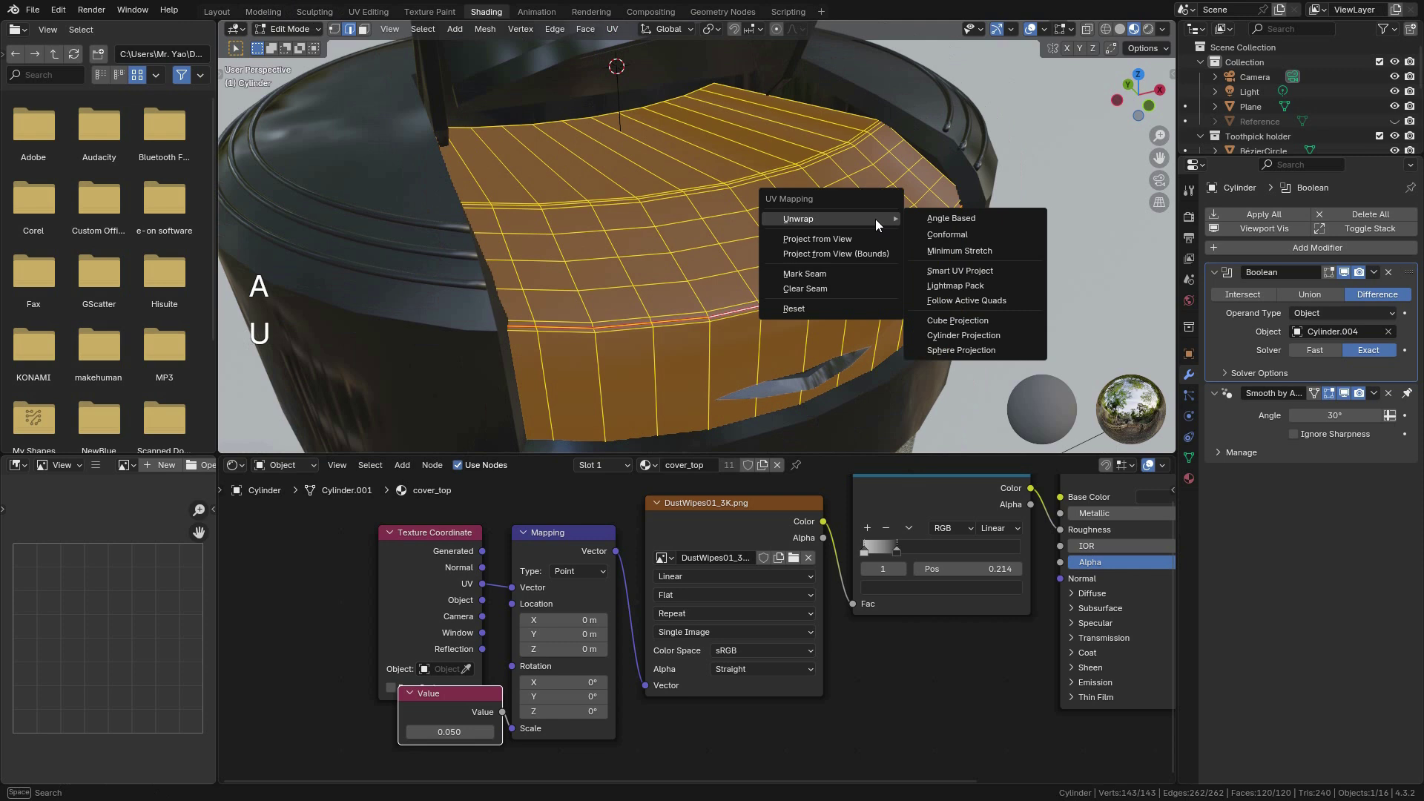
{"action": "left_click", "coordinate": [951, 219]}
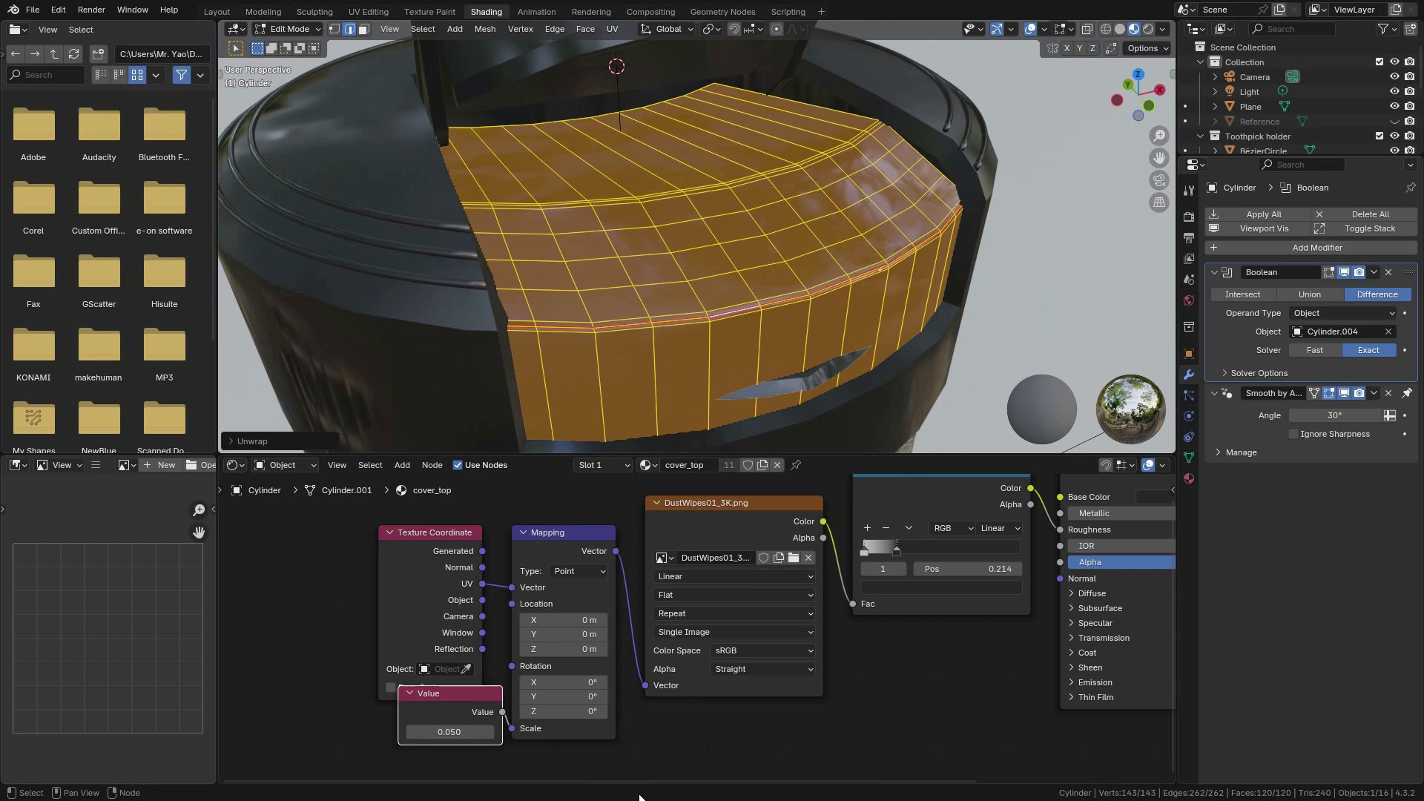
In the Layout workspace, check the insert's object transform and apply its scale in Object Mode.
{"action": "left_click", "coordinate": [215, 12]}
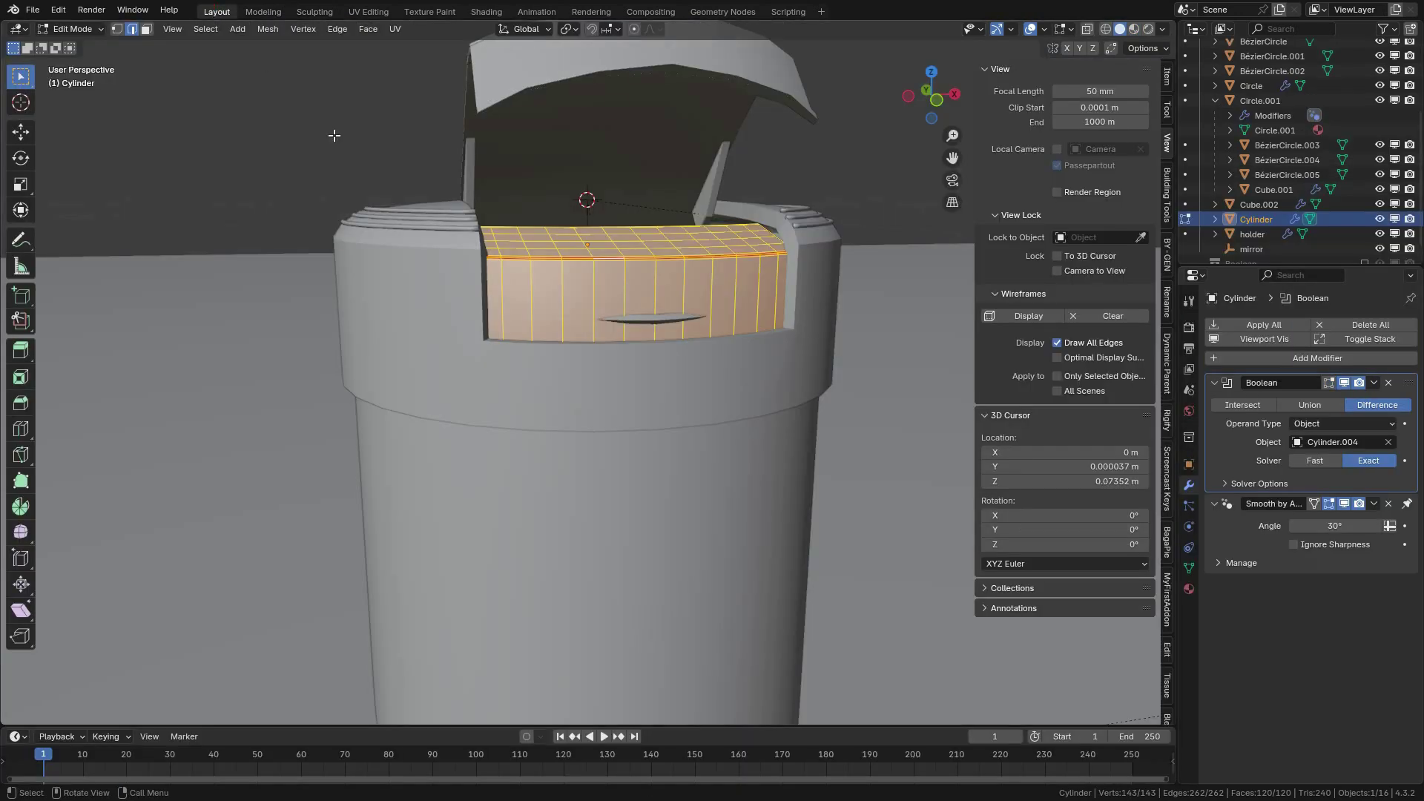
{"action": "left_click", "coordinate": [1190, 464]}
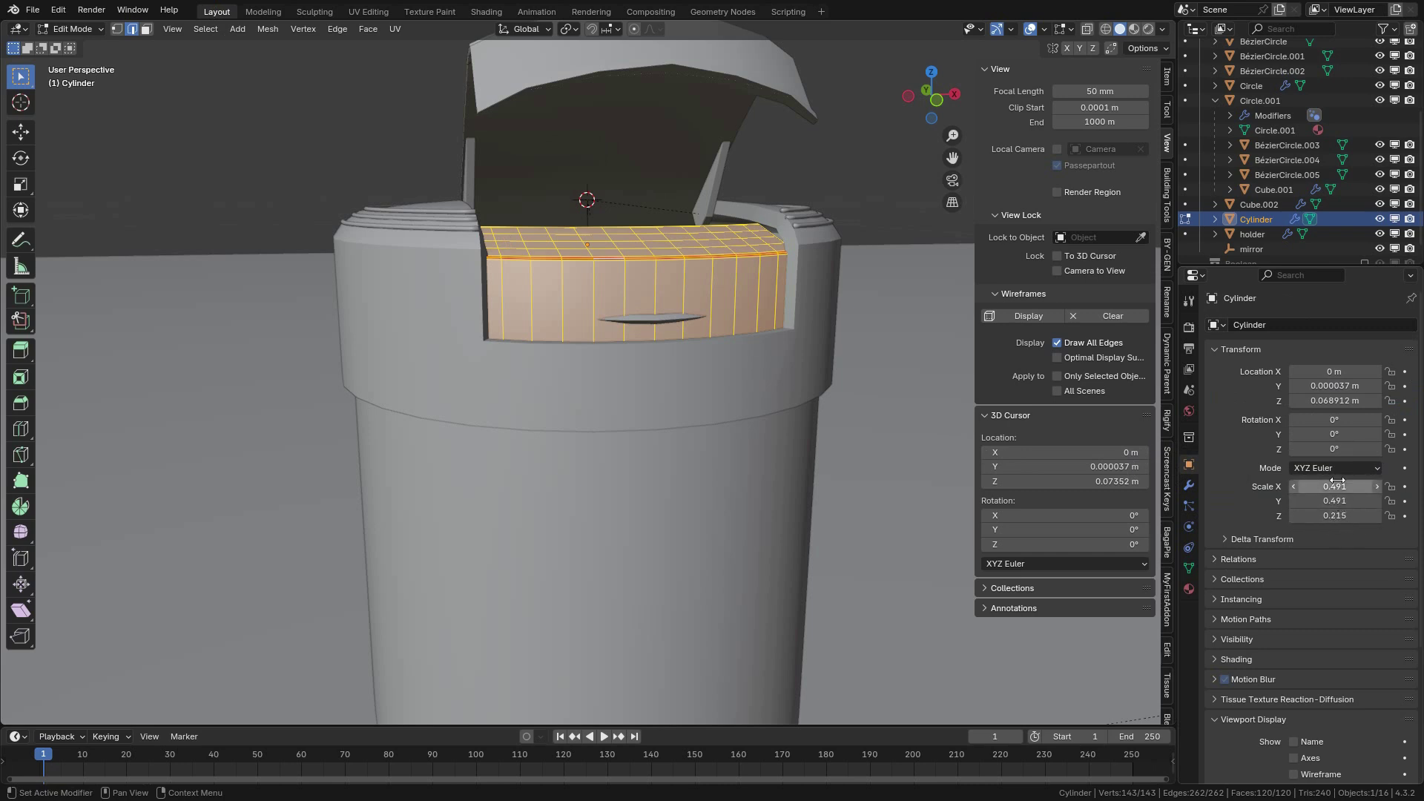
{"action": "middle_click_drag", "start_coordinate": [591, 305], "coordinate": [725, 308]}
{"action": "key", "text": "ctrl+Tab"}
{"action": "left_click", "coordinate": [636, 287]}
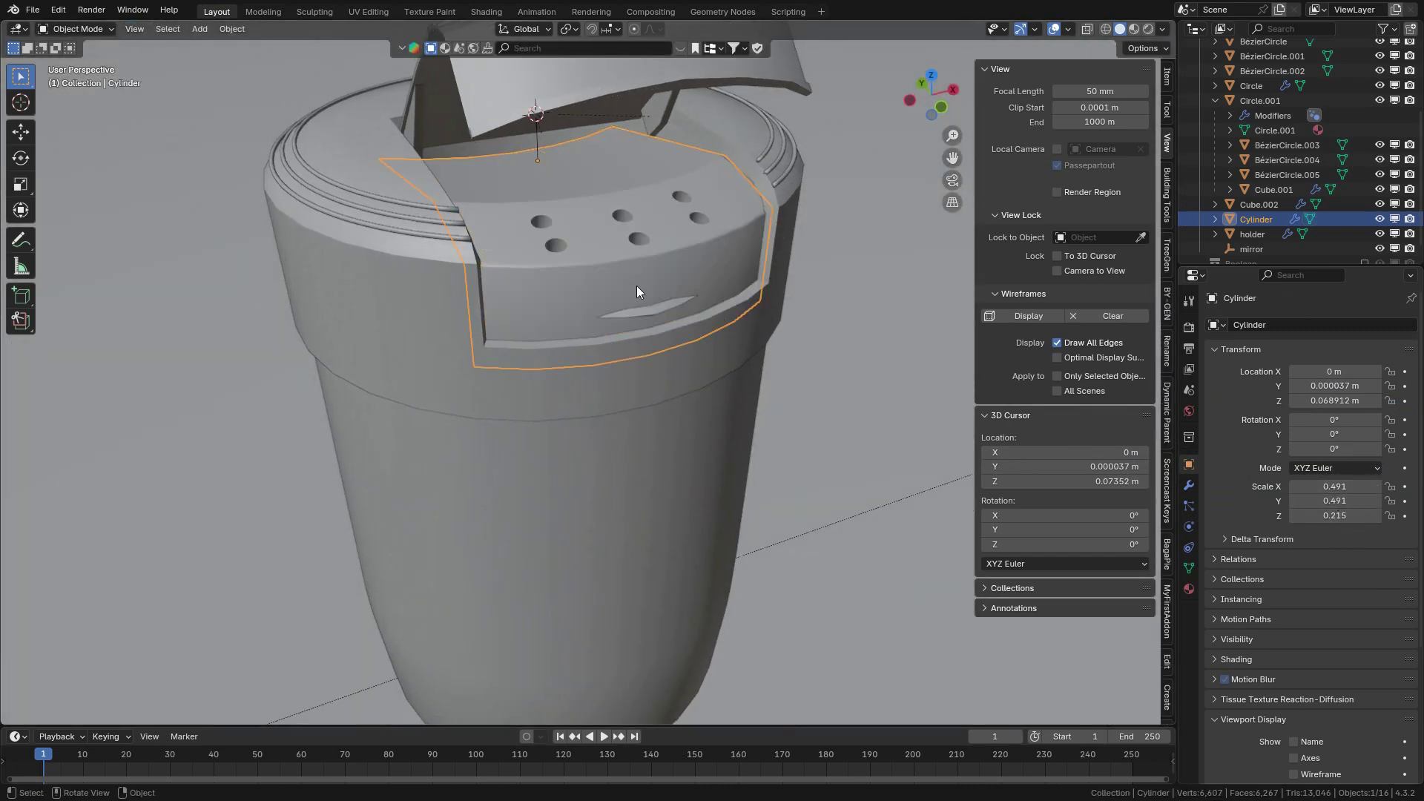
{"action": "key", "text": "ctrl+a"}
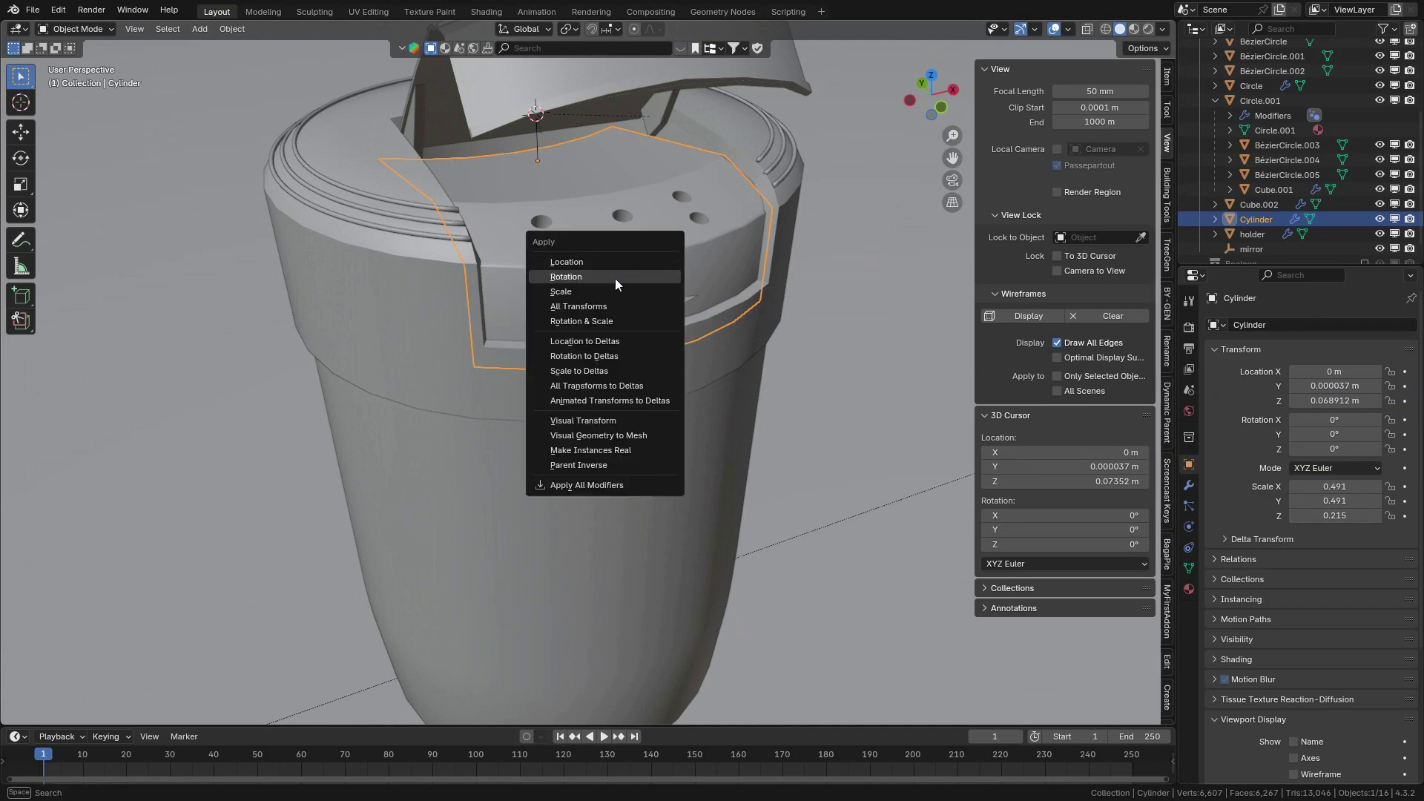
{"action": "left_click", "coordinate": [572, 292]}
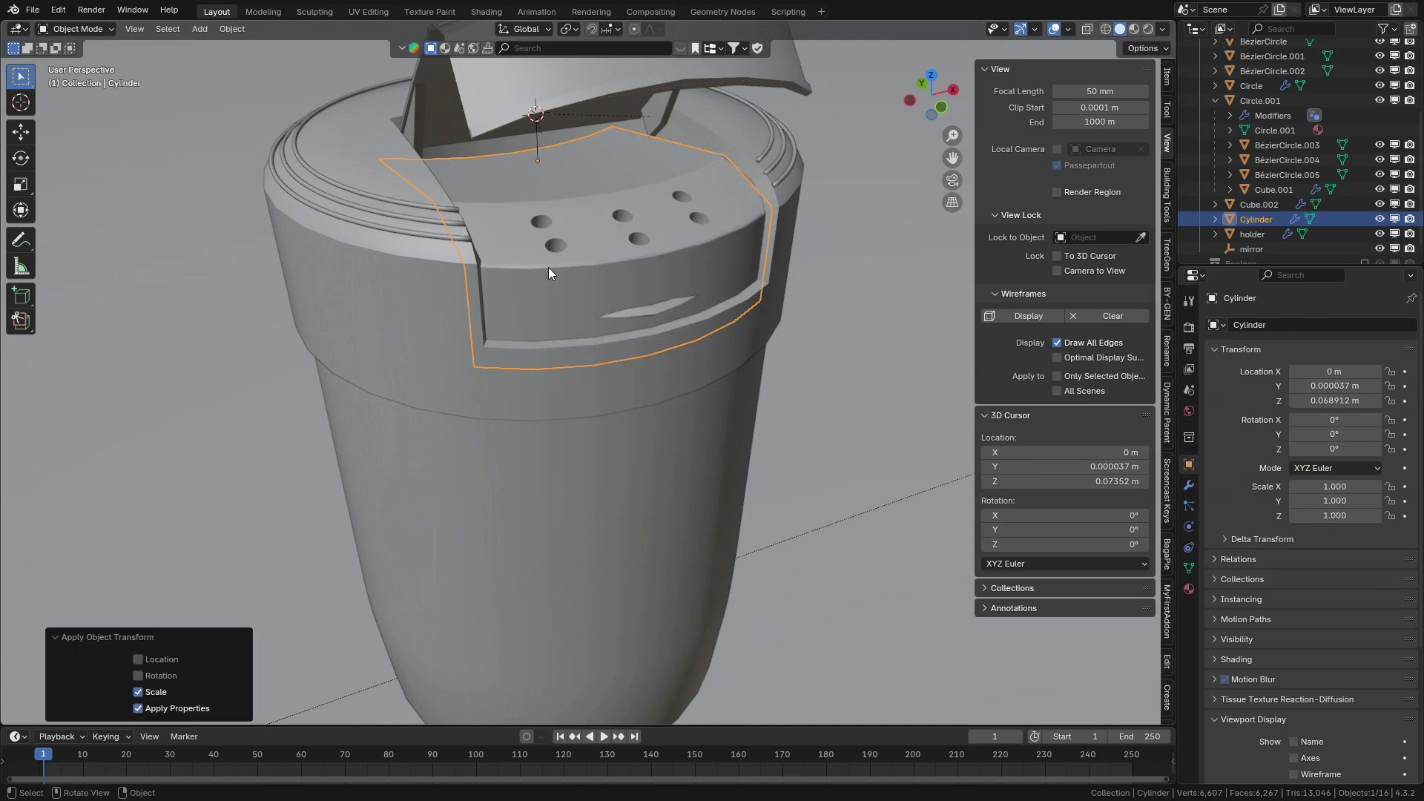
In the UV Editing workspace, unwrap the whole insert mesh again with the Angle Based method.
{"action": "left_click", "coordinate": [356, 12]}
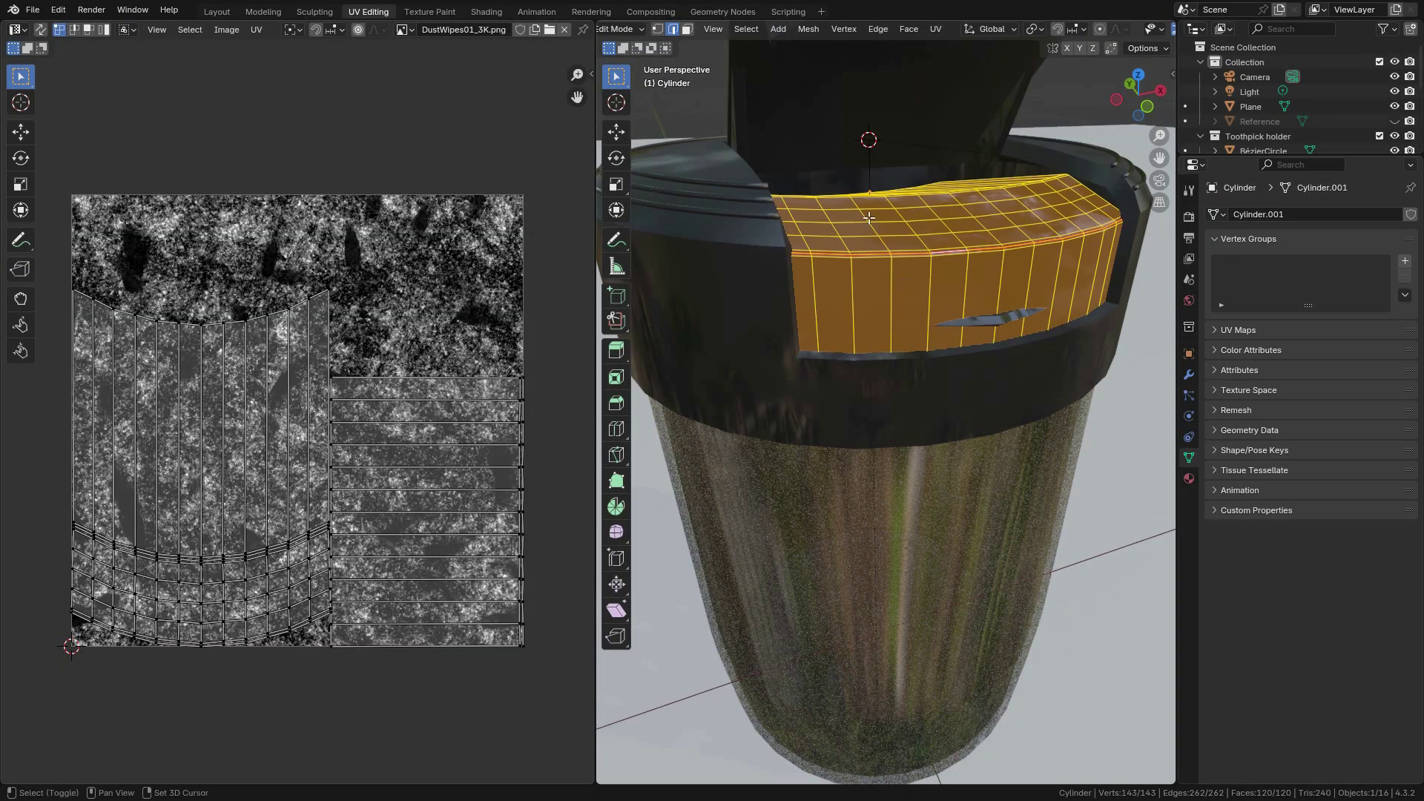
{"action": "middle_click_drag", "start_coordinate": [869, 218], "coordinate": [808, 224]}
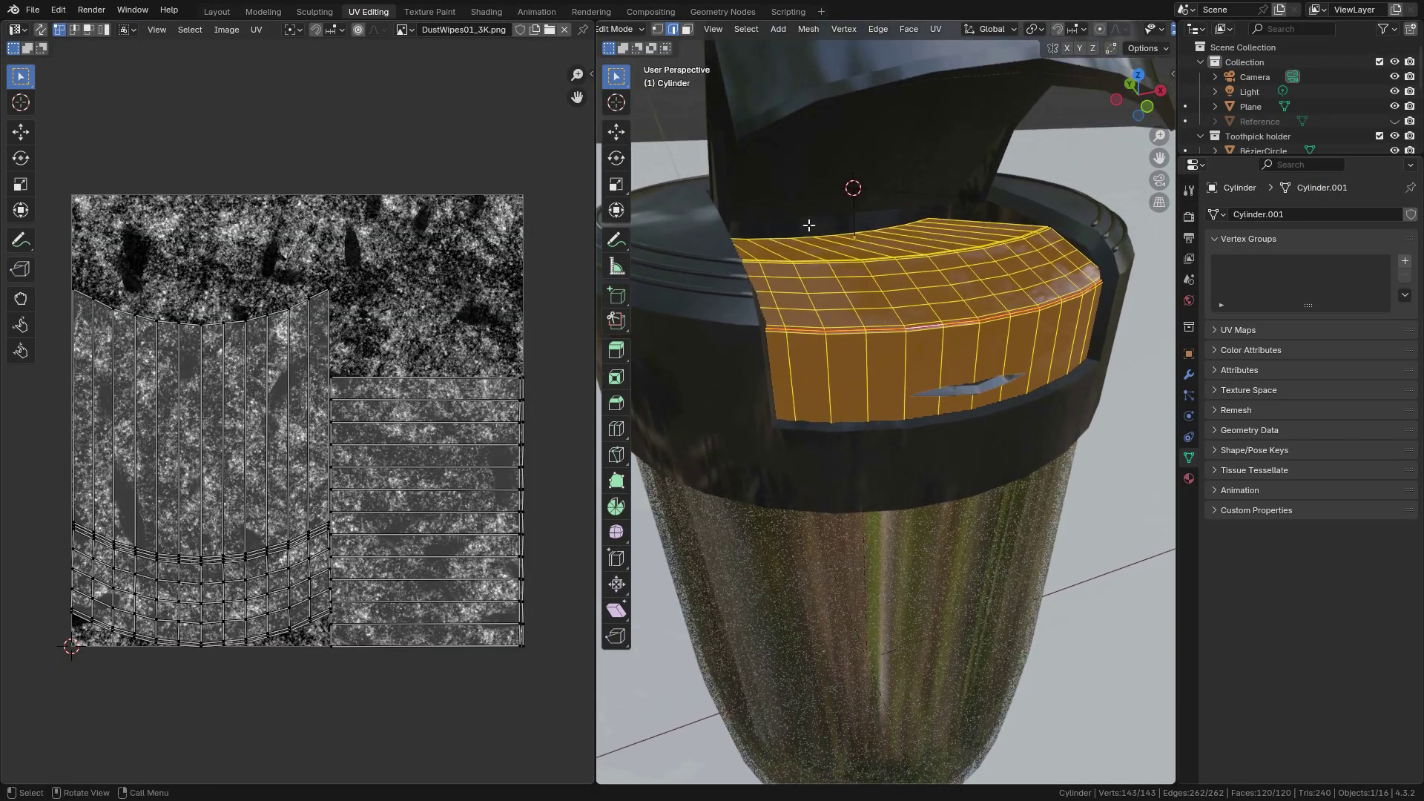
{"action": "left_click", "coordinate": [935, 28]}
{"action": "mouse_move", "coordinate": [950, 45]}
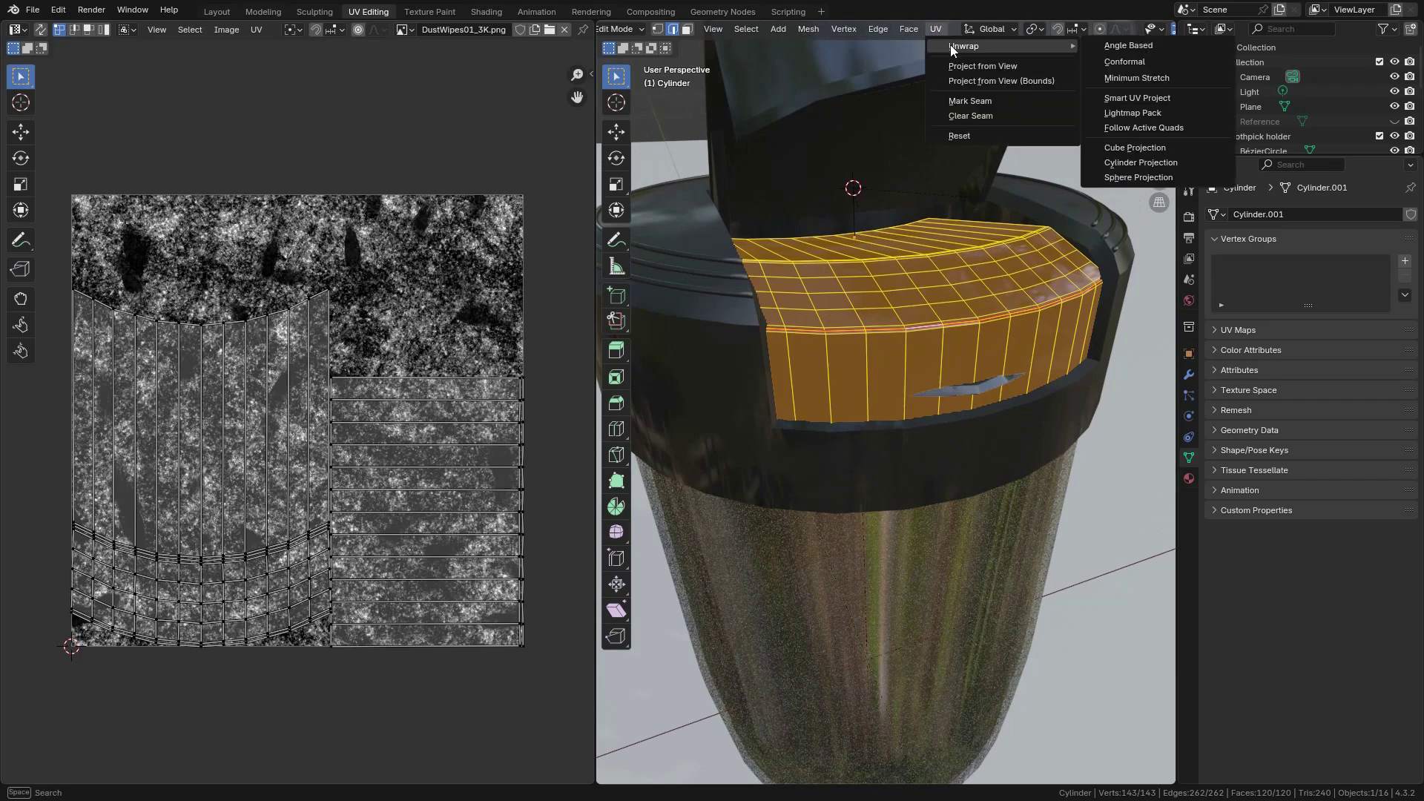
{"action": "left_click", "coordinate": [1115, 47]}
{"action": "middle_click_drag", "start_coordinate": [979, 163], "coordinate": [976, 257]}
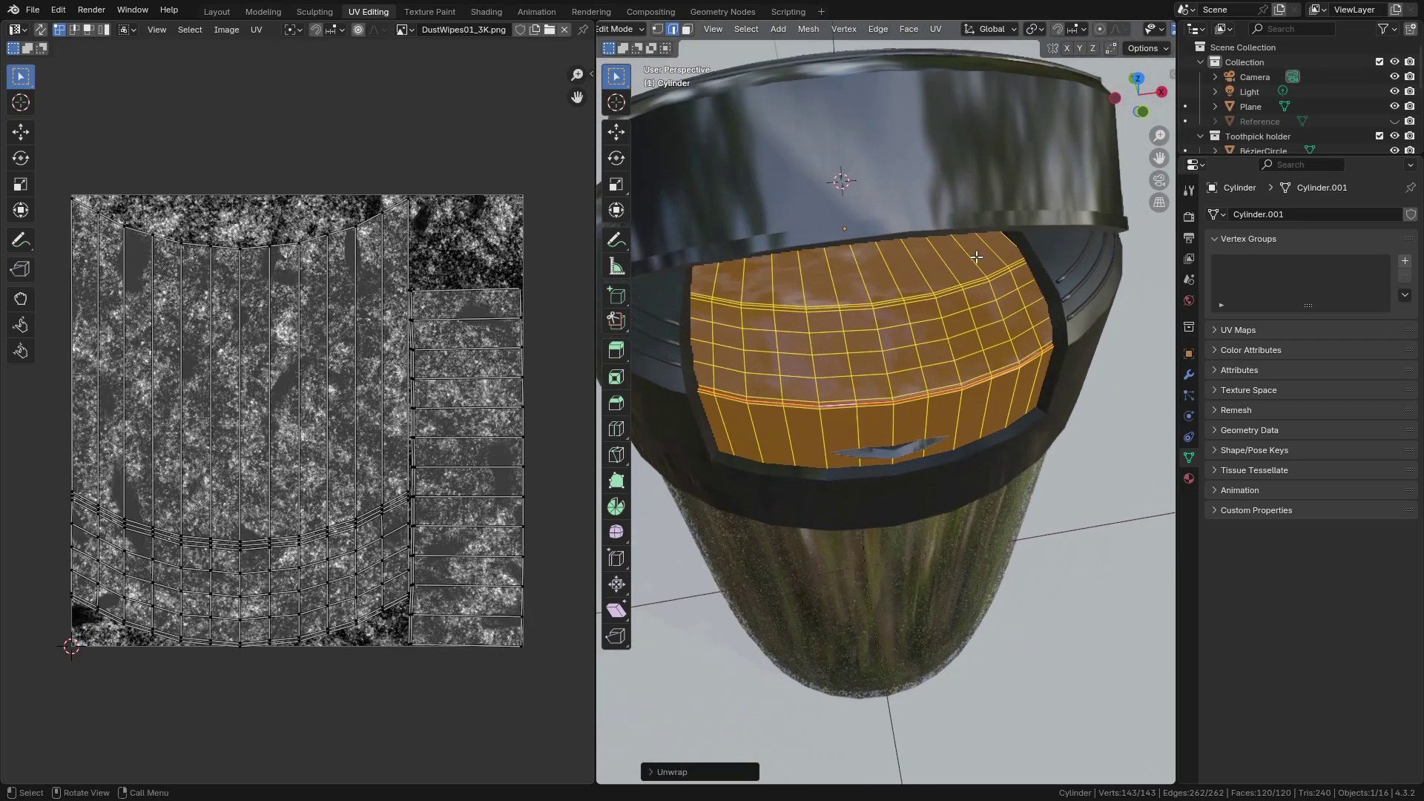
{"action": "scroll", "coordinate": [976, 257], "scroll_direction": "up", "scroll_amount": 2}
Return to the Shading workspace, check the insert's dust wipes up close and save the file.
{"action": "left_click", "coordinate": [485, 12]}
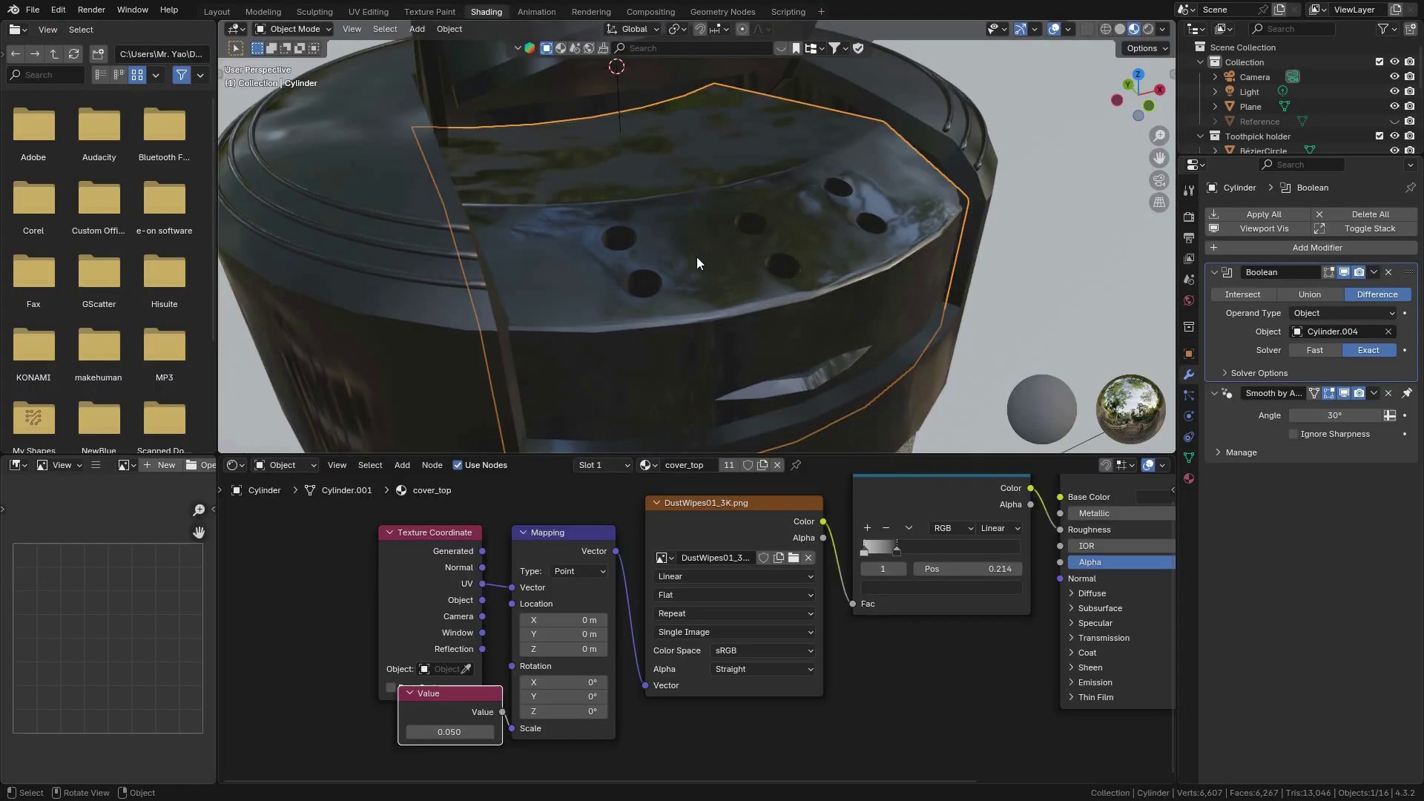
{"action": "middle_click_drag", "start_coordinate": [835, 314], "coordinate": [870, 237]}
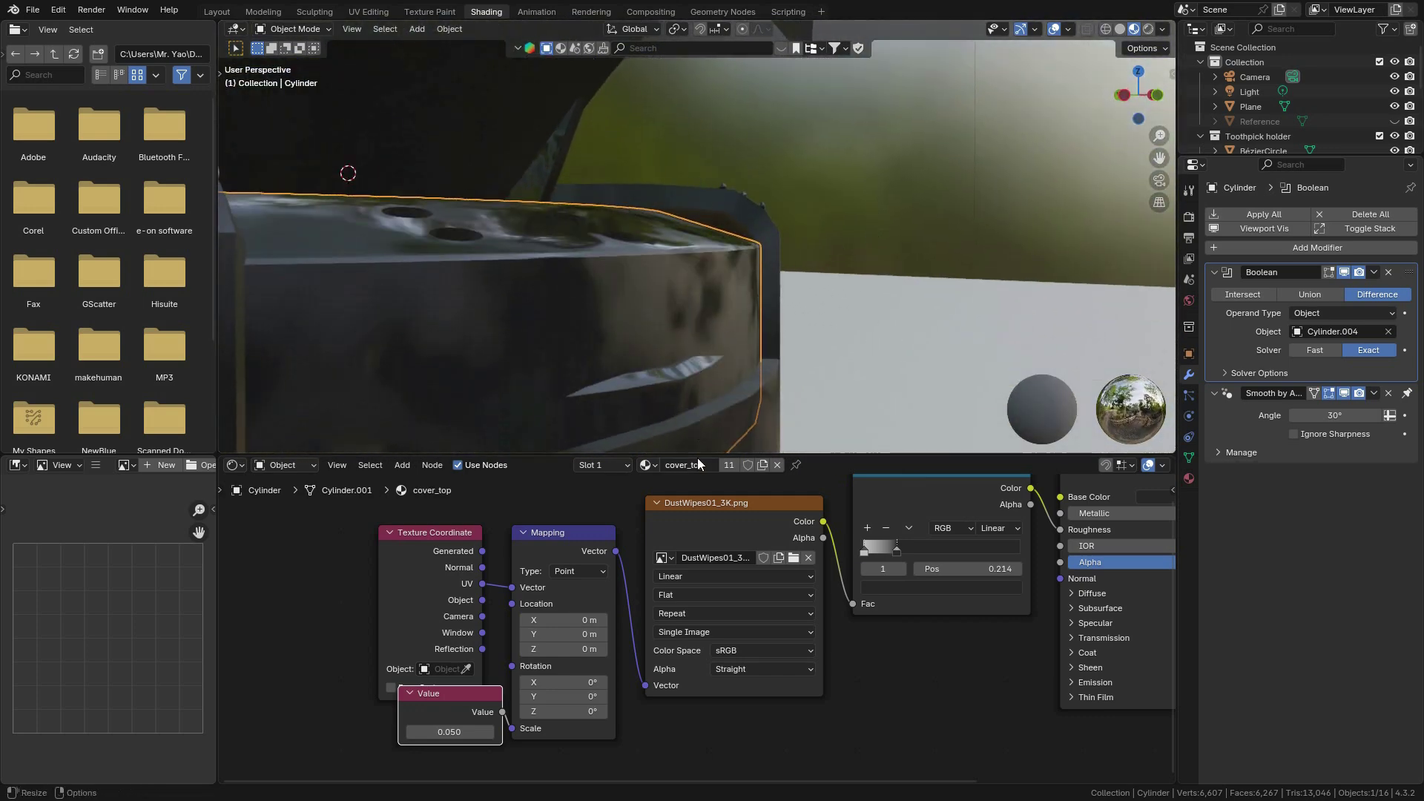
{"action": "middle_click_drag", "start_coordinate": [568, 348], "coordinate": [678, 285], "text": "shift"}
{"action": "key", "text": "ctrl+s"}
Select the lid's flip cap and mark a seam along the edge loop beside its raised ridges.
{"action": "left_click", "coordinate": [712, 293]}
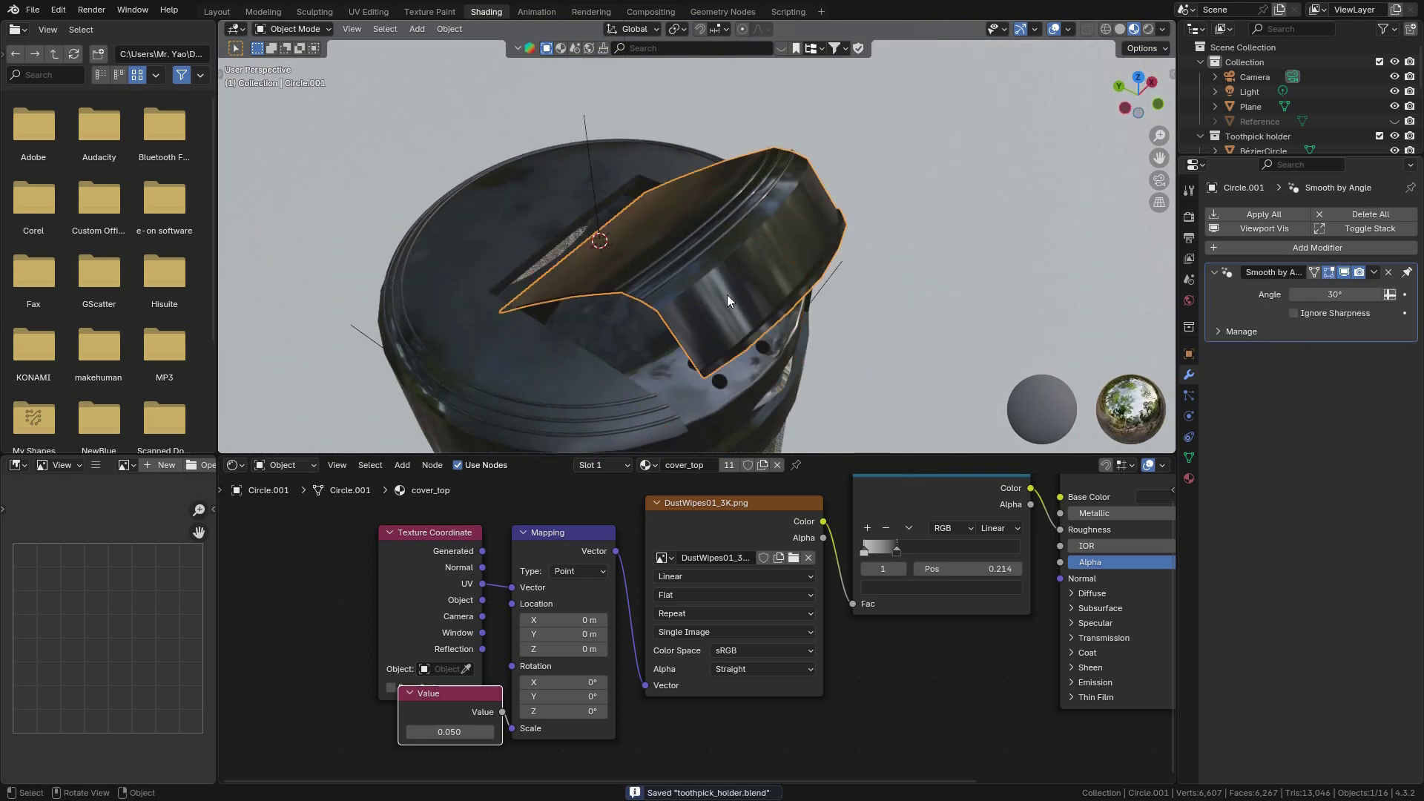
{"action": "scroll", "coordinate": [776, 301], "scroll_direction": "up", "scroll_amount": 3}
{"action": "middle_click_drag", "start_coordinate": [777, 301], "coordinate": [808, 235]}
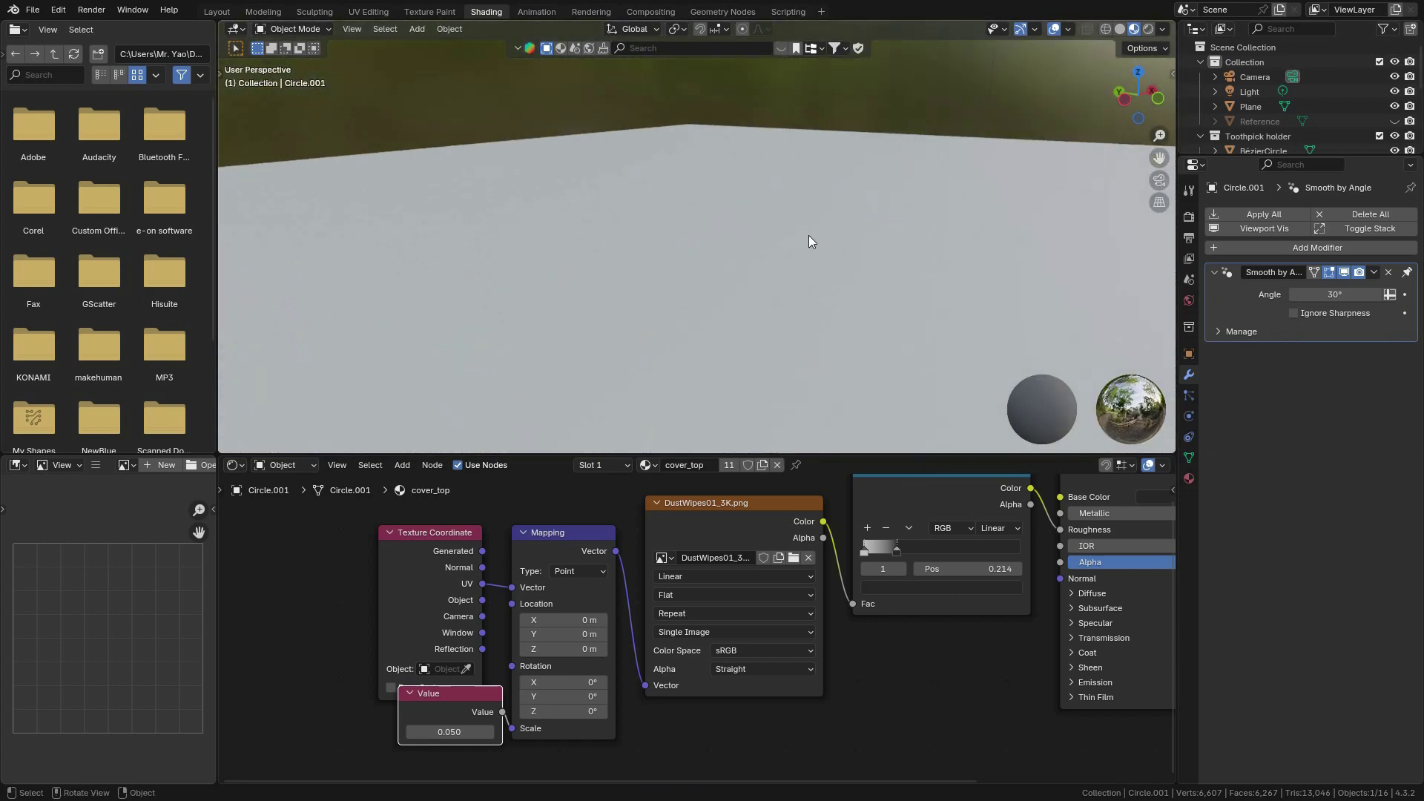
{"action": "scroll", "coordinate": [809, 234], "scroll_direction": "down", "scroll_amount": 4}
{"action": "middle_click_drag", "start_coordinate": [936, 239], "coordinate": [714, 227], "text": "shift"}
{"action": "key", "text": "KP_Decimal"}
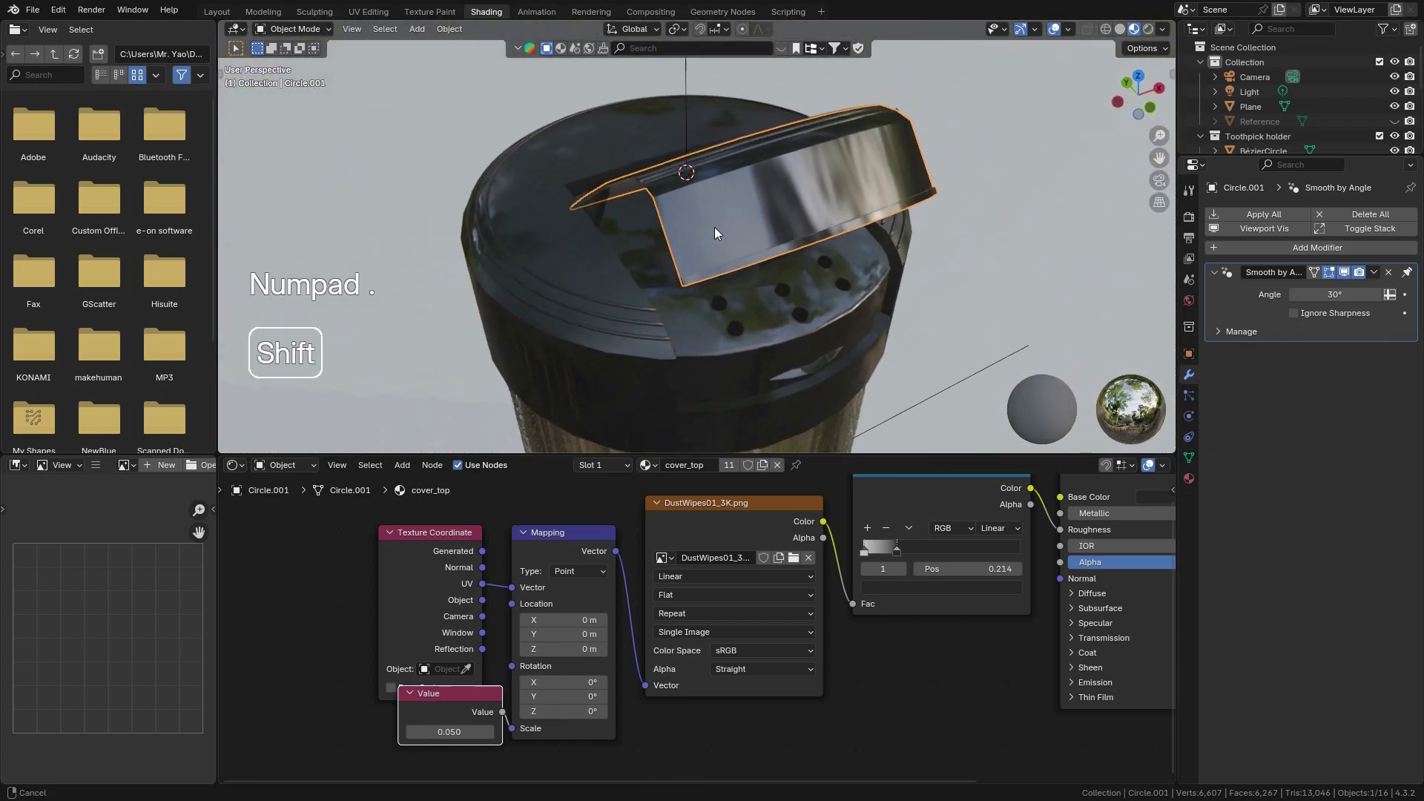
{"action": "key", "text": "KP_Decimal"}
{"action": "middle_click_drag", "start_coordinate": [621, 236], "coordinate": [687, 250]}
{"action": "scroll", "coordinate": [673, 243], "scroll_direction": "up", "scroll_amount": 2}
{"action": "key", "text": "Tab"}
{"action": "middle_click_drag", "start_coordinate": [791, 237], "coordinate": [750, 314]}
{"action": "middle_click_drag", "start_coordinate": [732, 235], "coordinate": [751, 155], "text": "shift"}
{"action": "left_click", "coordinate": [613, 30]}
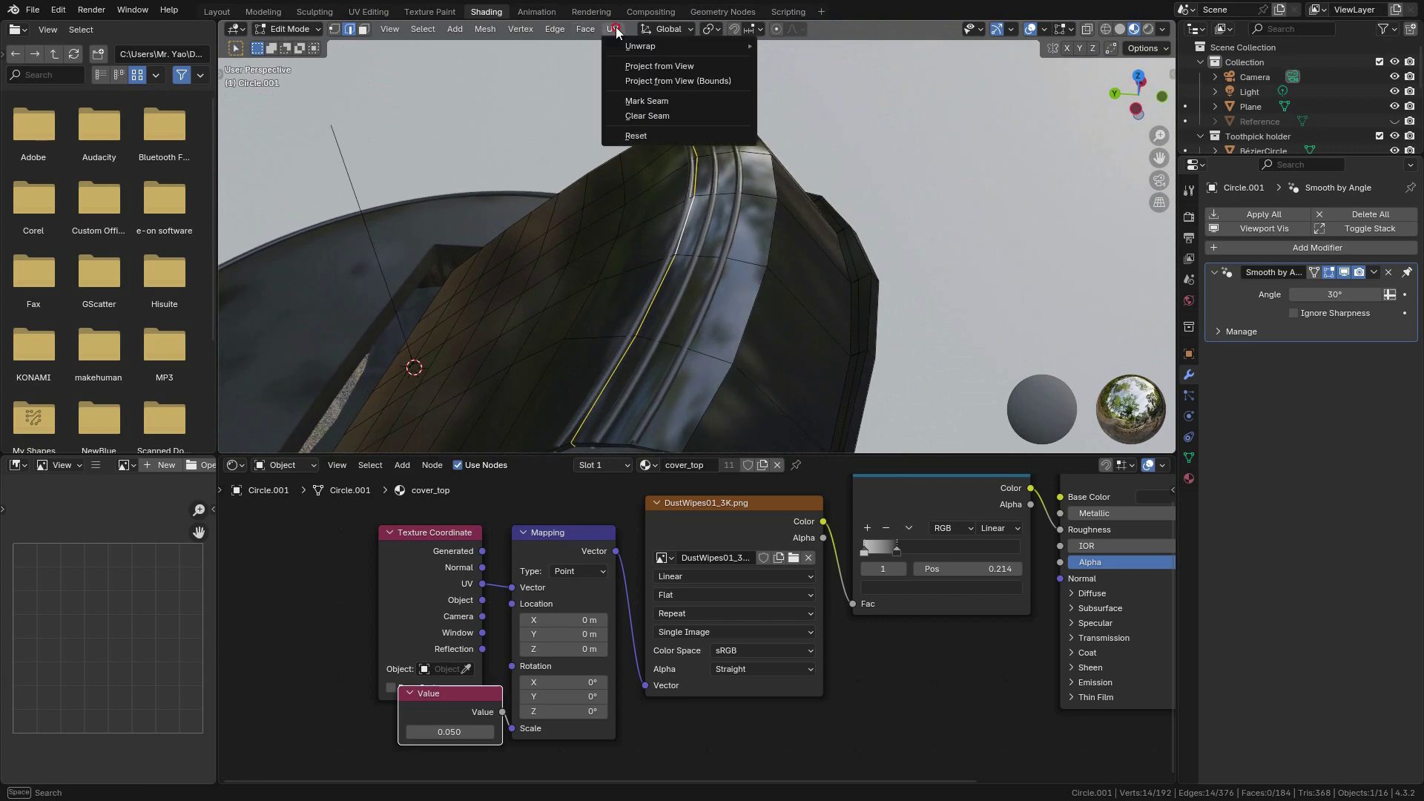
{"action": "left_click", "coordinate": [670, 108]}
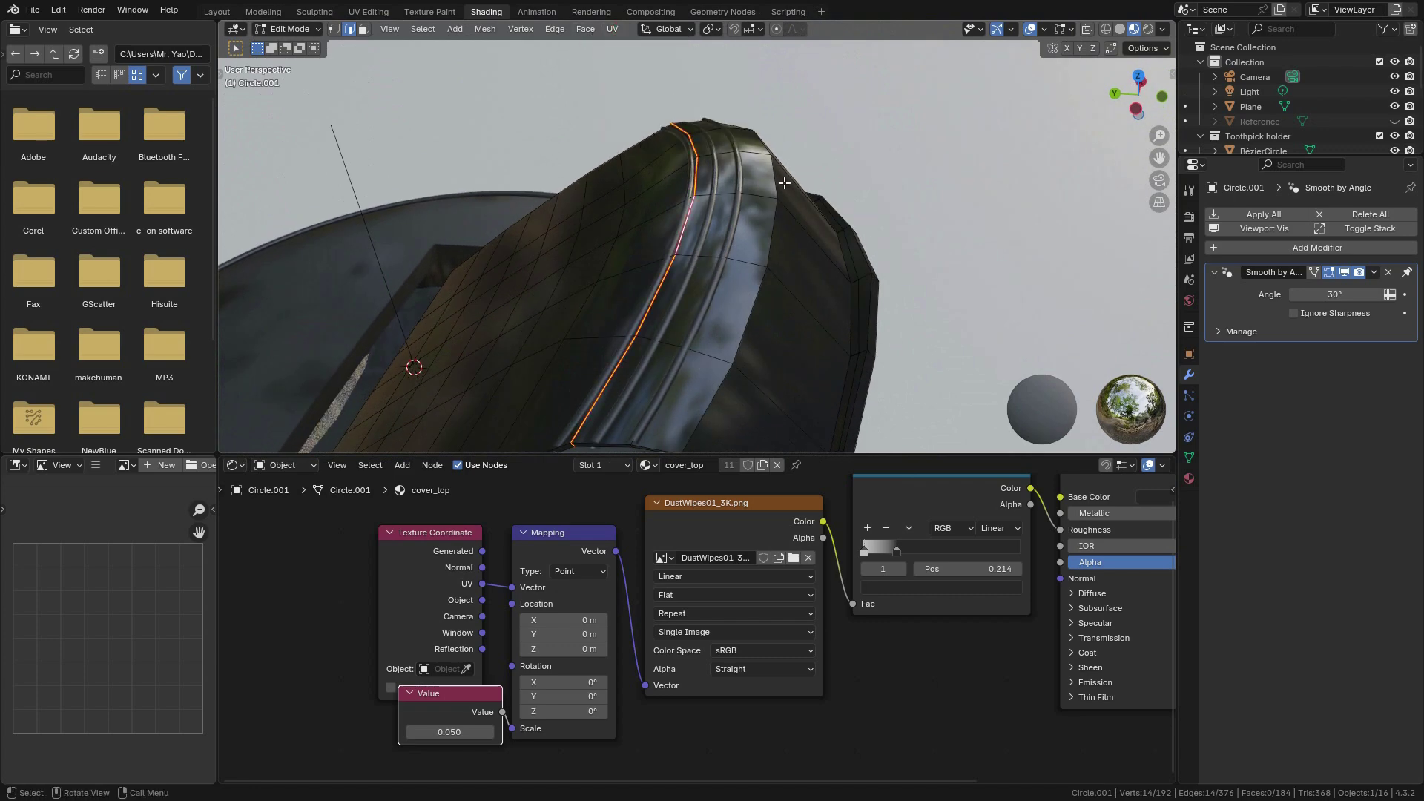
Unwrap the flip cap's entire mesh with the Angle Based method and return to Object Mode.
{"action": "scroll", "coordinate": [689, 186], "scroll_direction": "down", "scroll_amount": 5}
{"action": "middle_click_drag", "start_coordinate": [701, 194], "coordinate": [759, 199]}
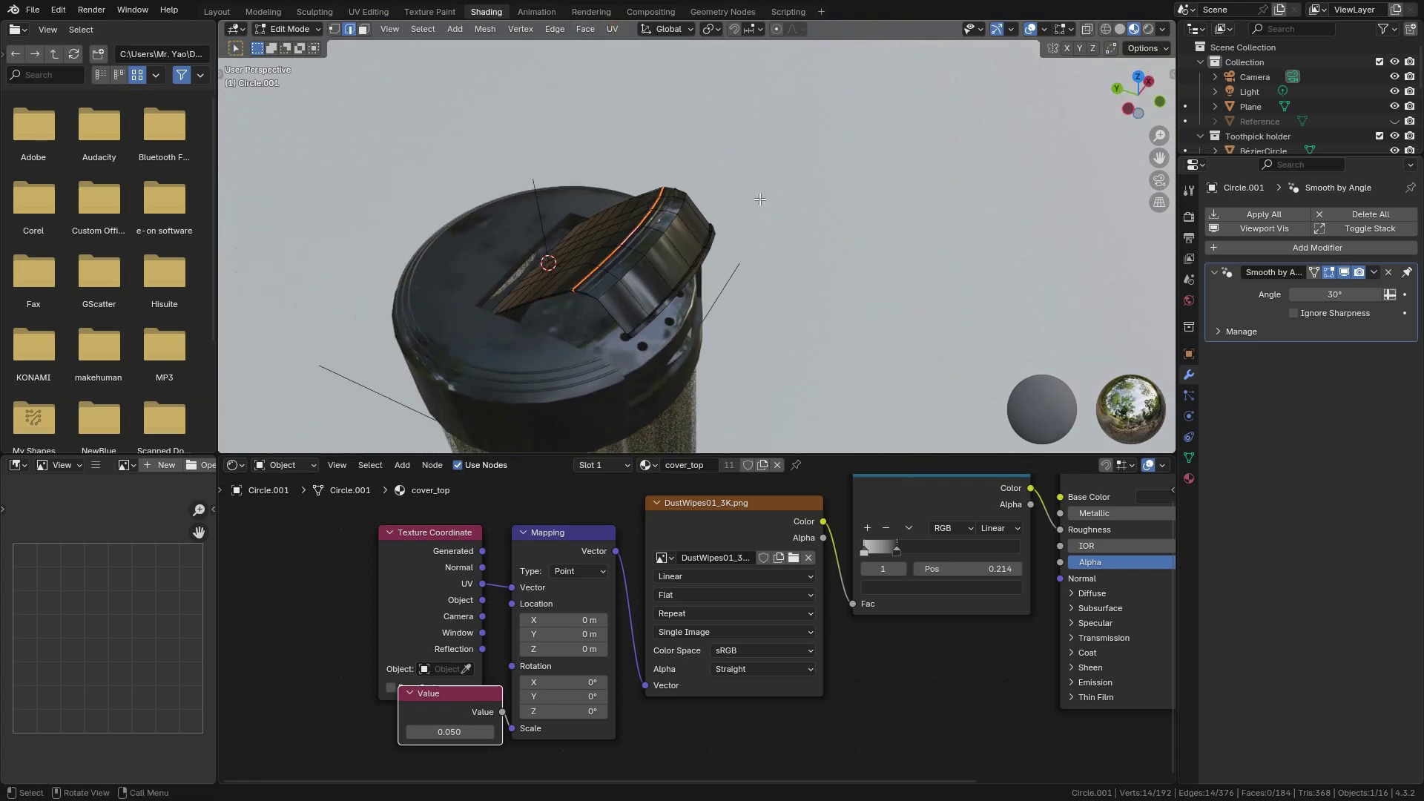
{"action": "key", "text": "a"}
{"action": "scroll", "coordinate": [749, 201], "scroll_direction": "up", "scroll_amount": 3}
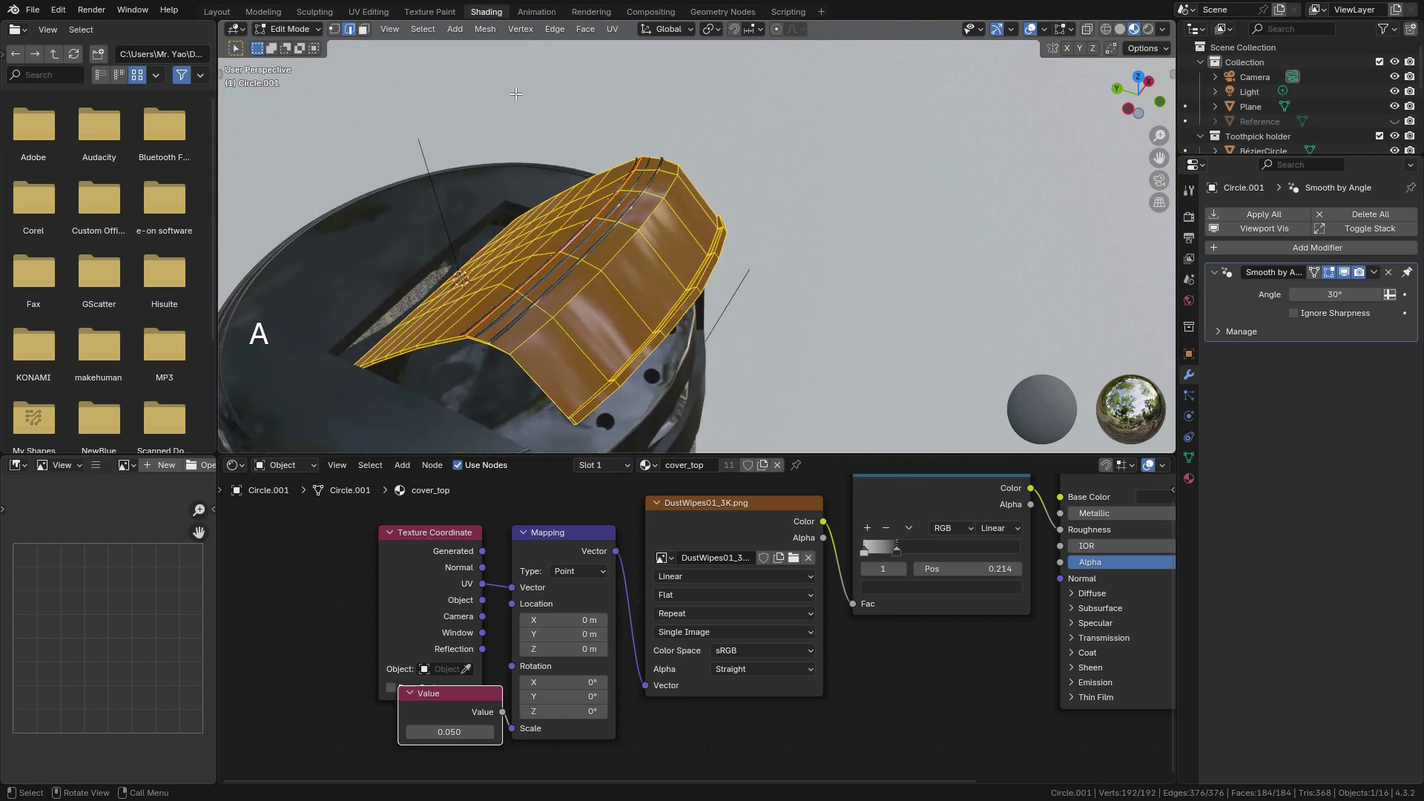
{"action": "left_click", "coordinate": [611, 30]}
{"action": "mouse_move", "coordinate": [692, 47]}
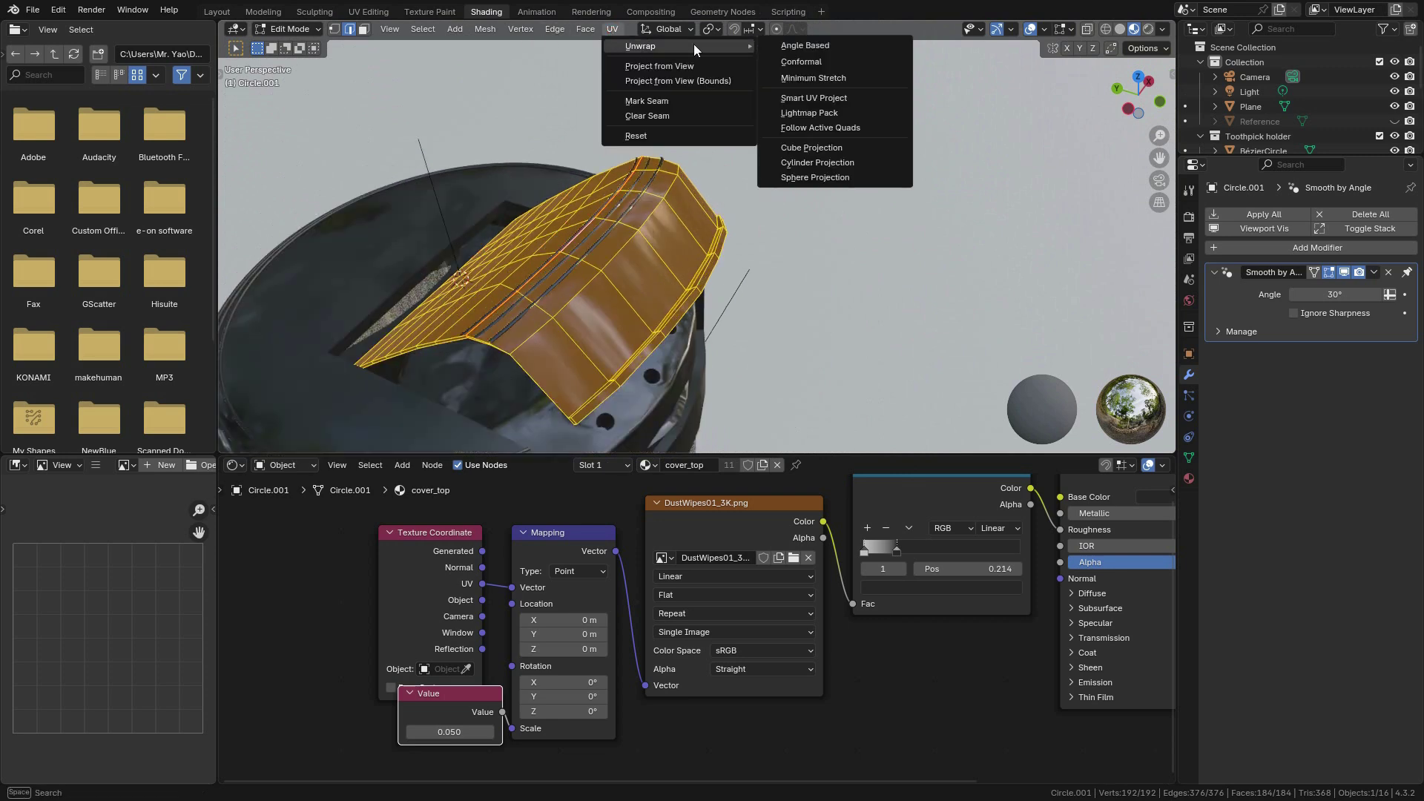
{"action": "left_click", "coordinate": [819, 47]}
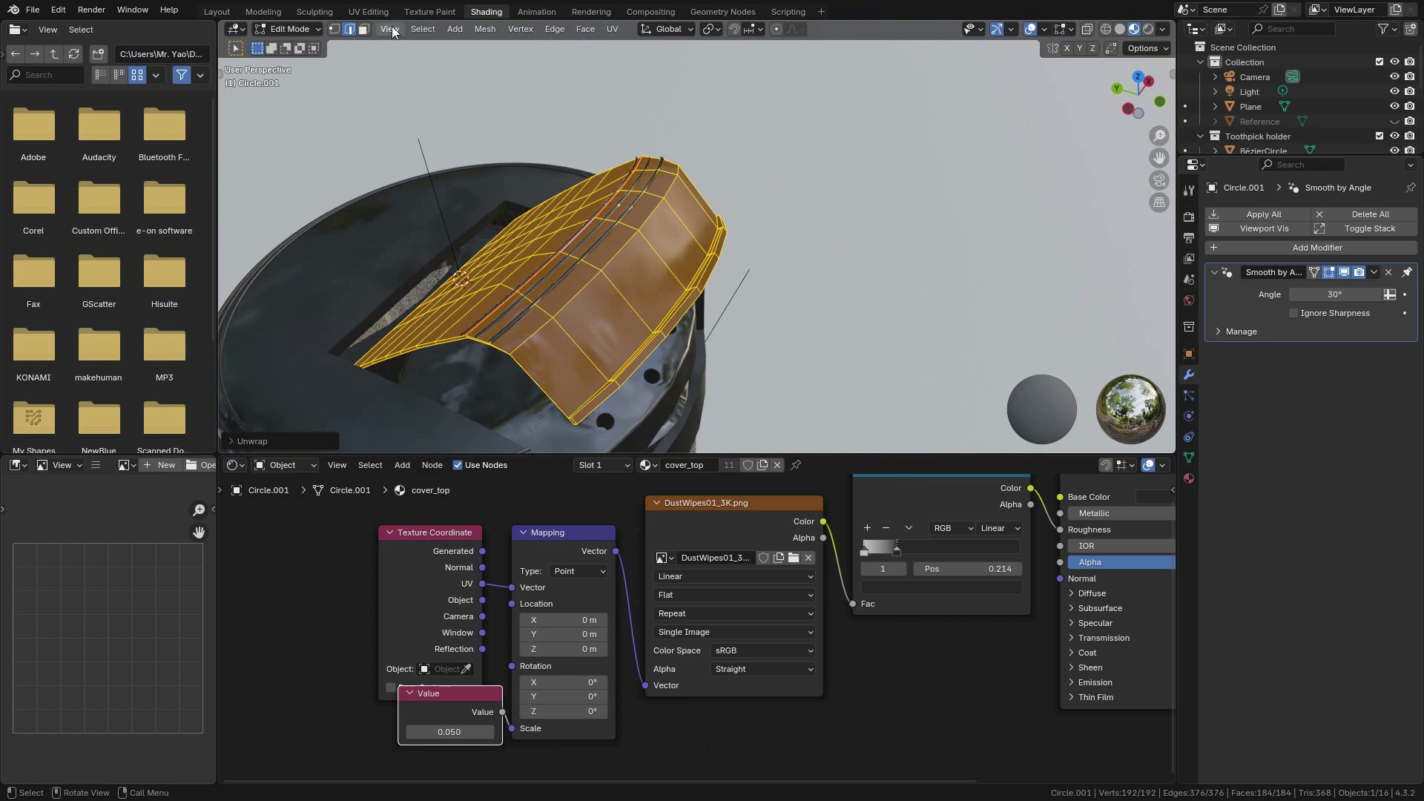
{"action": "key", "text": "Tab"}
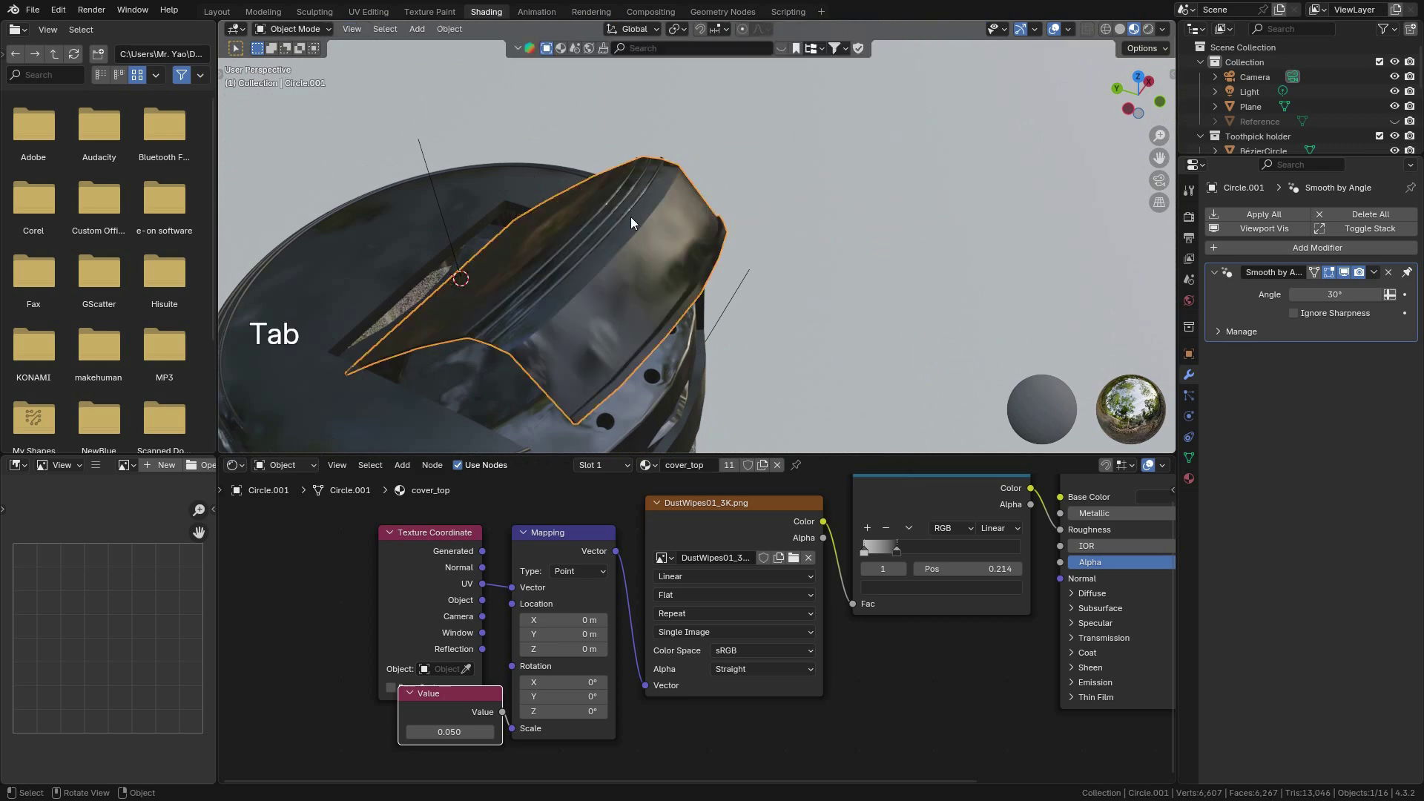
Deselect the flip cap and examine the roughness imperfections on the lid, ridges, insert and cap from several angles.
{"action": "left_click", "coordinate": [810, 242]}
{"action": "middle_click_drag", "start_coordinate": [809, 242], "coordinate": [857, 199]}
{"action": "middle_click_drag", "start_coordinate": [598, 271], "coordinate": [651, 136]}
{"action": "middle_click_drag", "start_coordinate": [639, 247], "coordinate": [575, 253]}
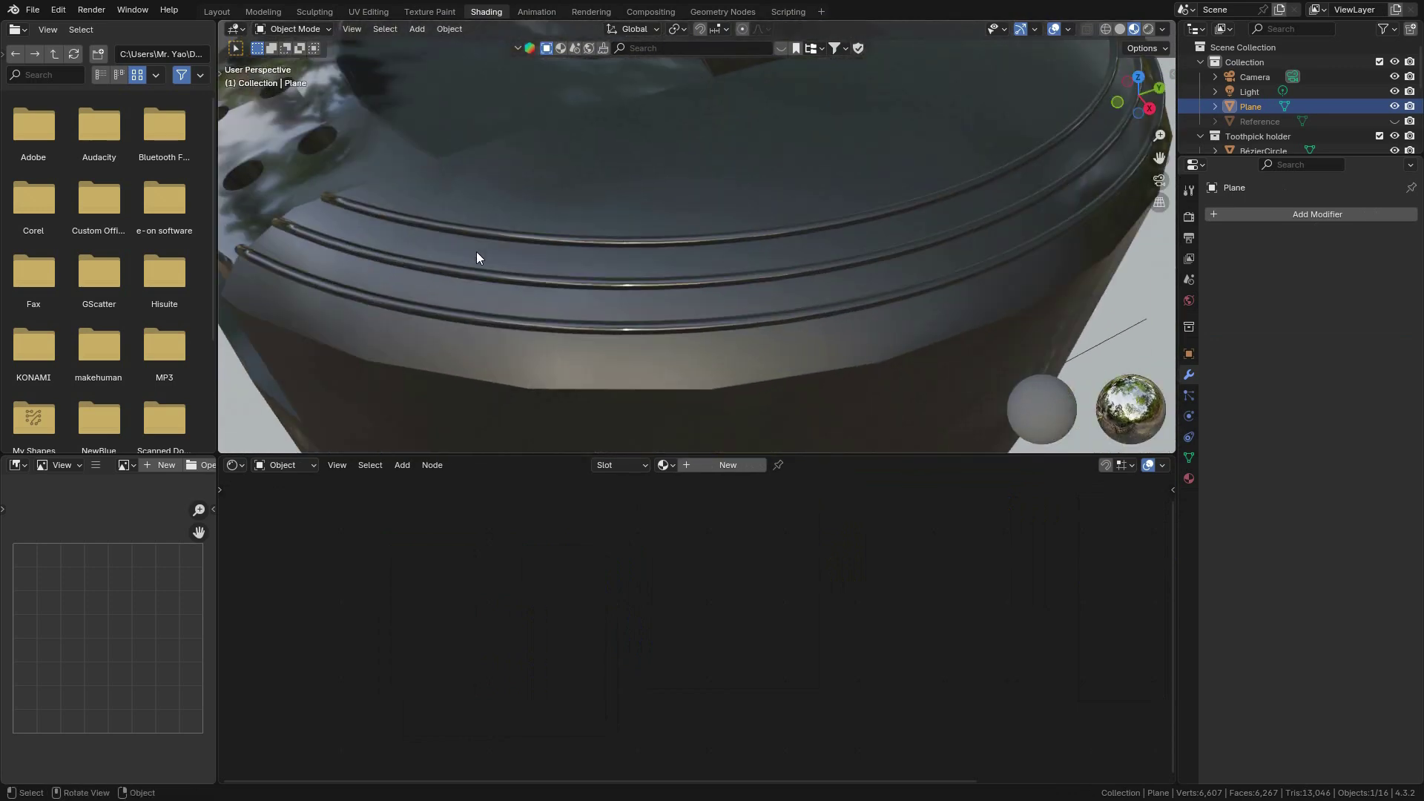
{"action": "scroll", "coordinate": [477, 254], "scroll_direction": "down", "scroll_amount": 4}
{"action": "scroll", "coordinate": [769, 248], "scroll_direction": "up", "scroll_amount": 2}
{"action": "scroll", "coordinate": [565, 267], "scroll_direction": "up", "scroll_amount": 5}
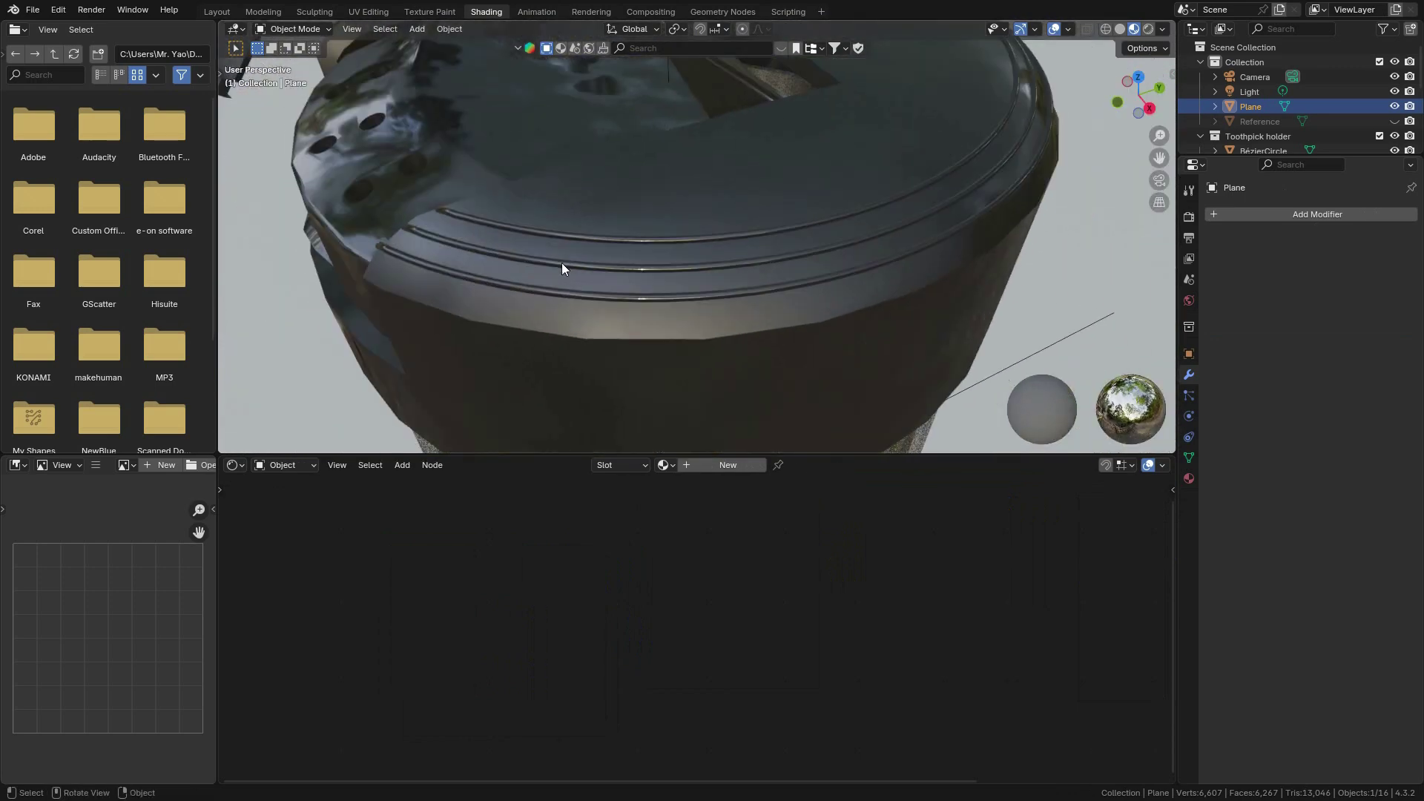
{"action": "scroll", "coordinate": [611, 268], "scroll_direction": "down", "scroll_amount": 3}
{"action": "scroll", "coordinate": [611, 262], "scroll_direction": "down", "scroll_amount": 4}
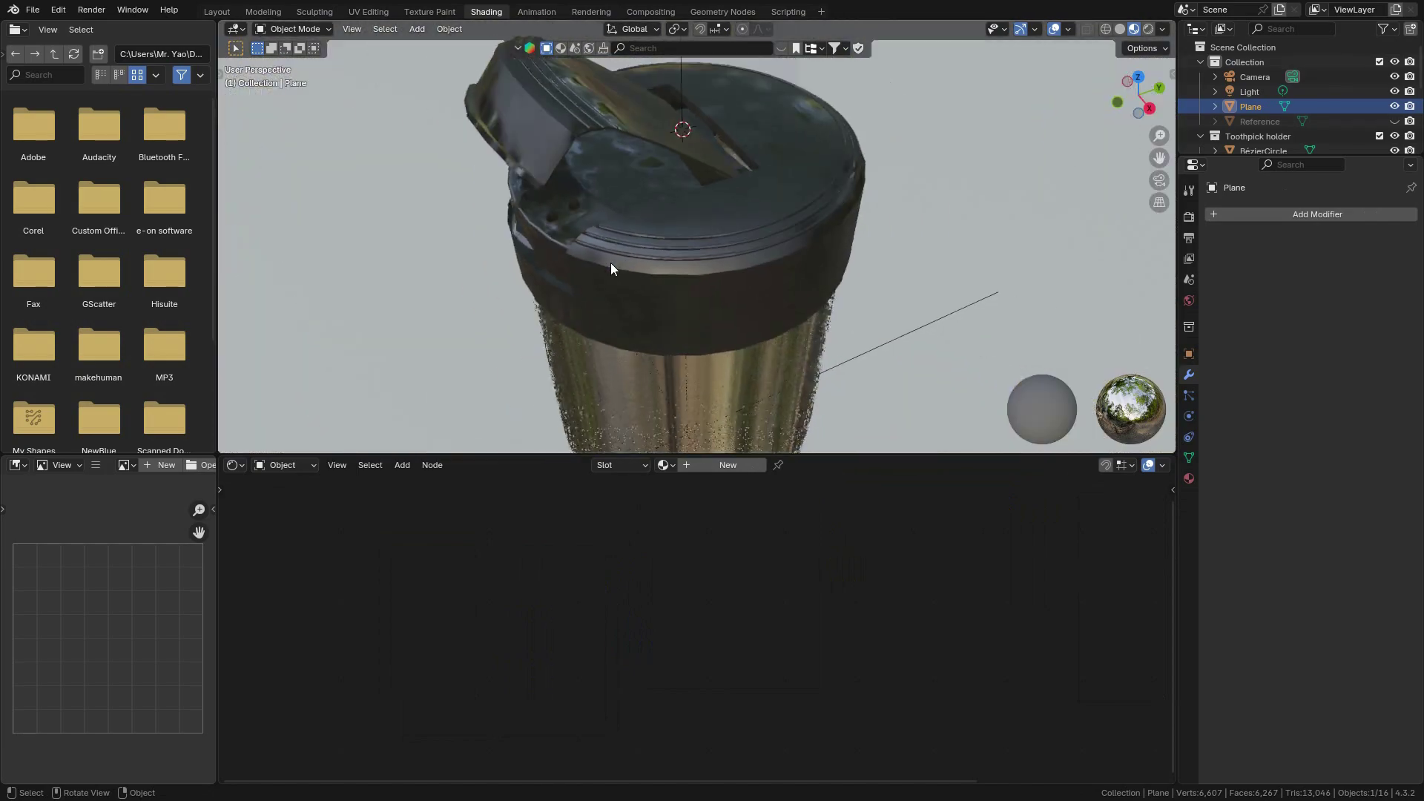
{"action": "middle_click_drag", "start_coordinate": [611, 262], "coordinate": [755, 234]}
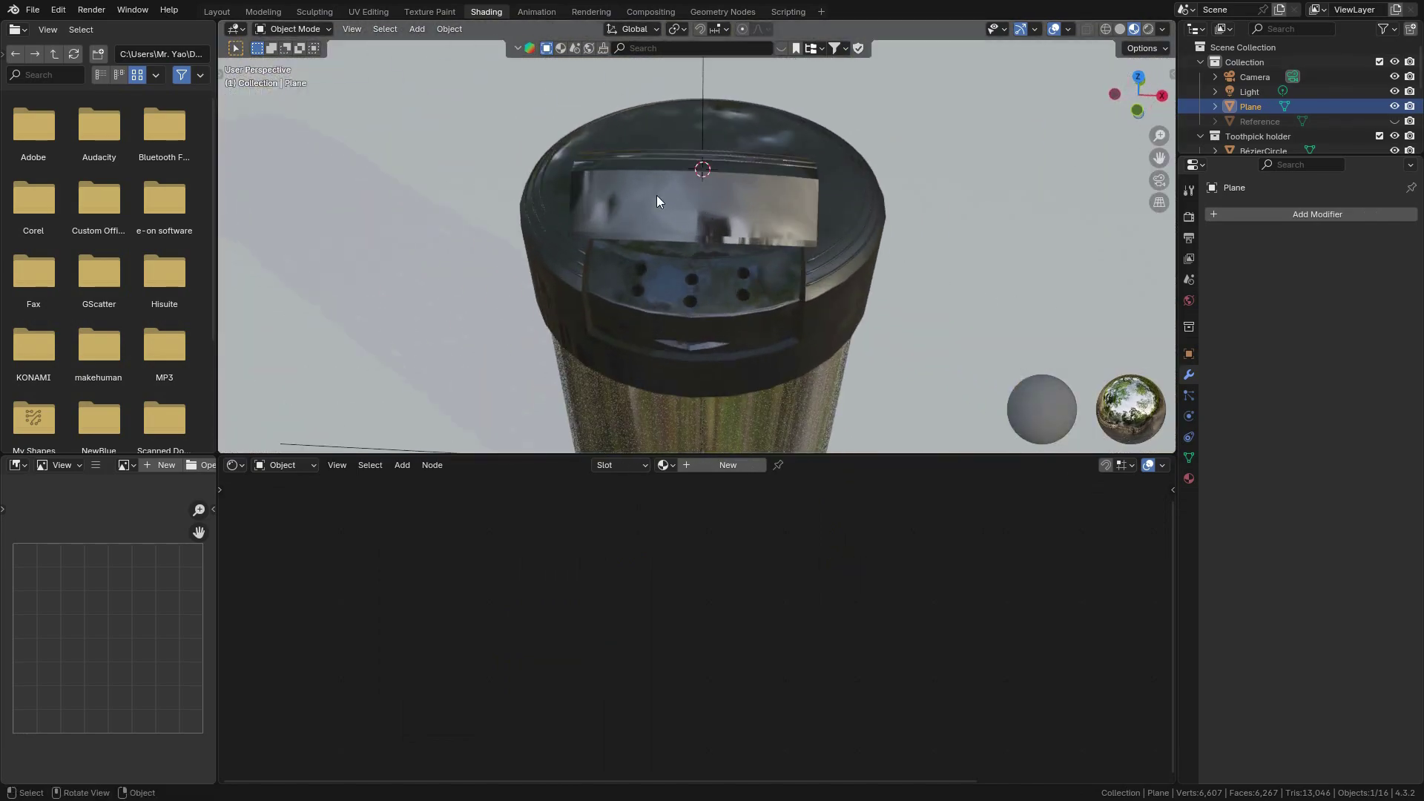
{"action": "middle_click_drag", "start_coordinate": [658, 197], "coordinate": [772, 206]}
{"action": "scroll", "coordinate": [772, 193], "scroll_direction": "up", "scroll_amount": 5}
{"action": "scroll", "coordinate": [602, 198], "scroll_direction": "down", "scroll_amount": 4}
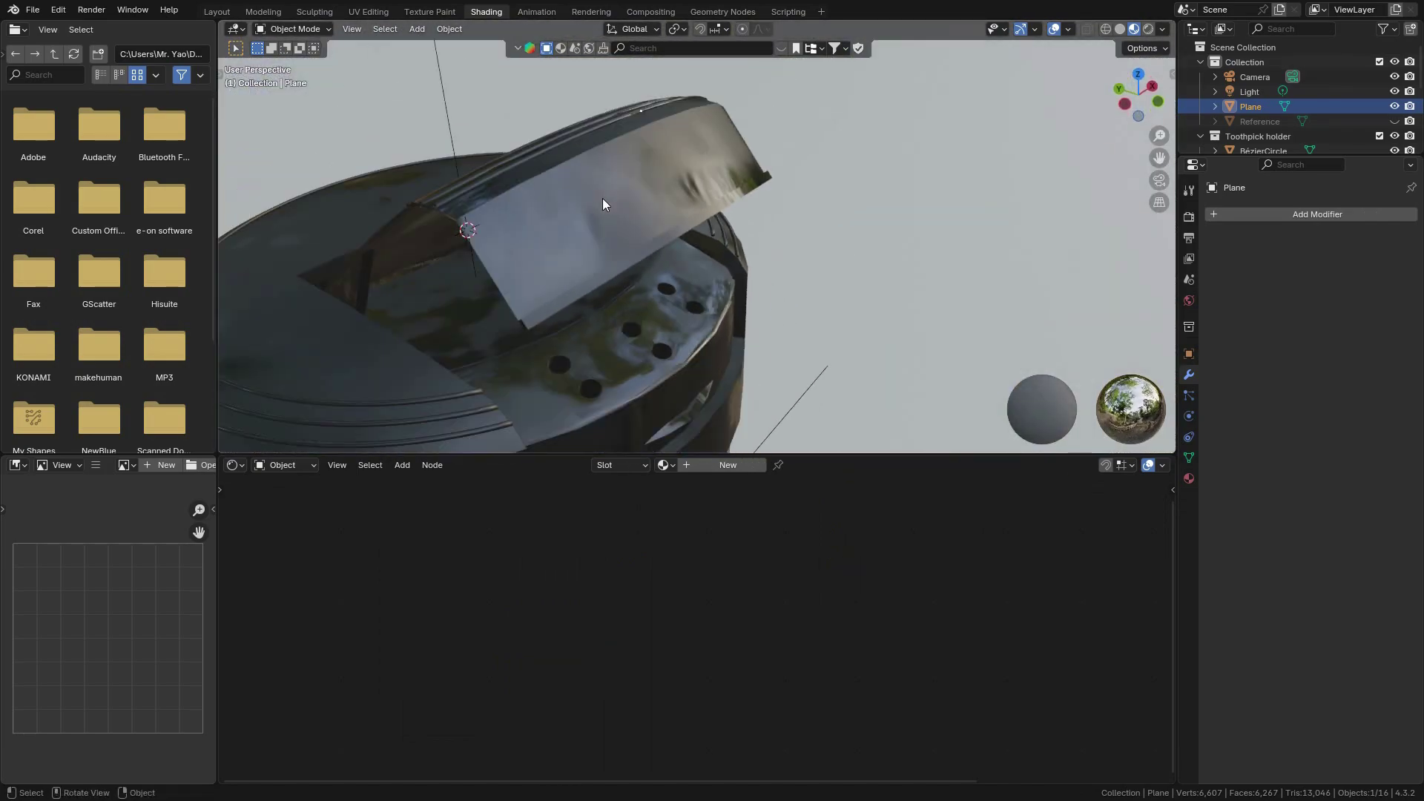
{"action": "middle_click_drag", "start_coordinate": [603, 198], "coordinate": [706, 6]}
{"action": "scroll", "coordinate": [746, 210], "scroll_direction": "up", "scroll_amount": 5}
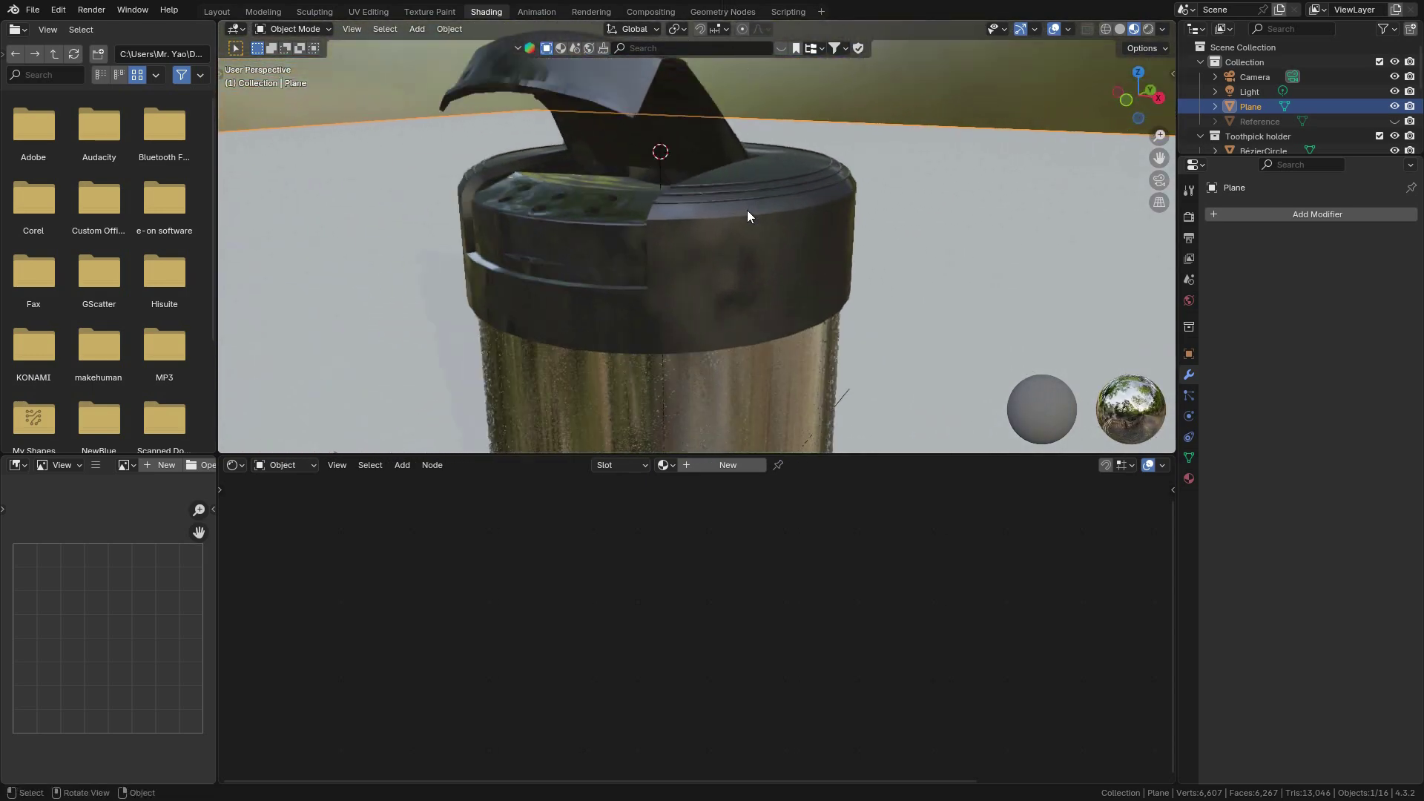
{"action": "scroll", "coordinate": [688, 184], "scroll_direction": "down", "scroll_amount": 6}
{"action": "mouse_move", "coordinate": [686, 184]}
{"action": "middle_mouse_down"}
{"action": "mouse_move", "coordinate": [681, 202]}
{"action": "mouse_move", "coordinate": [802, 210]}
{"action": "mouse_move", "coordinate": [638, 277]}
{"action": "mouse_move", "coordinate": [674, 169]}
{"action": "mouse_move", "coordinate": [748, 168]}
{"action": "mouse_move", "coordinate": [807, 196]}
{"action": "mouse_move", "coordinate": [804, 234]}
{"action": "mouse_move", "coordinate": [679, 233]}
{"action": "mouse_move", "coordinate": [635, 179]}
{"action": "mouse_move", "coordinate": [674, 167]}
{"action": "middle_mouse_up"}
{"action": "scroll", "coordinate": [846, 197], "scroll_direction": "up", "scroll_amount": 3}
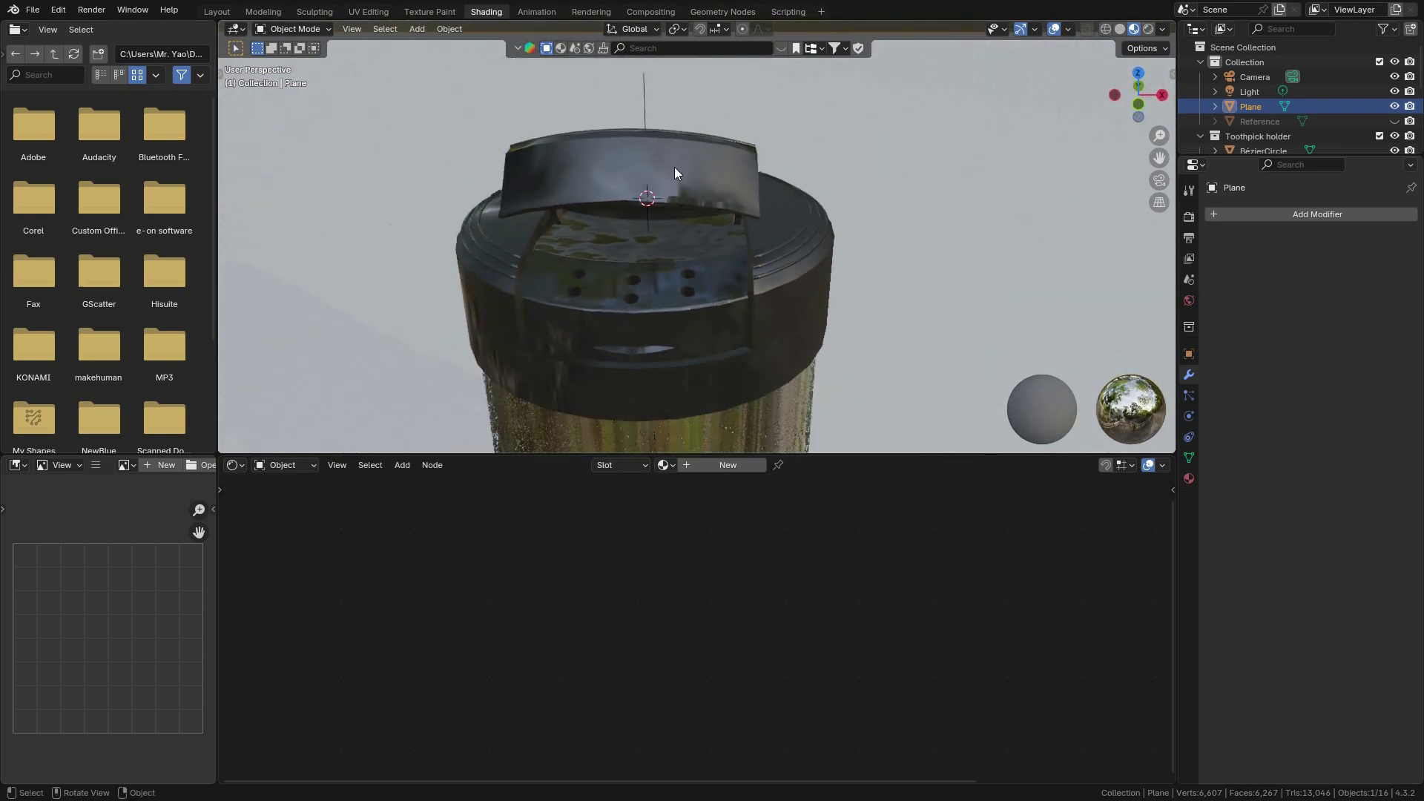
Save the toothpick holder file.
{"action": "key", "text": "ctrl+s"}
{"action": "key", "text": "ctrl+s"}
{"action": "key", "text": "ctrl+s"}
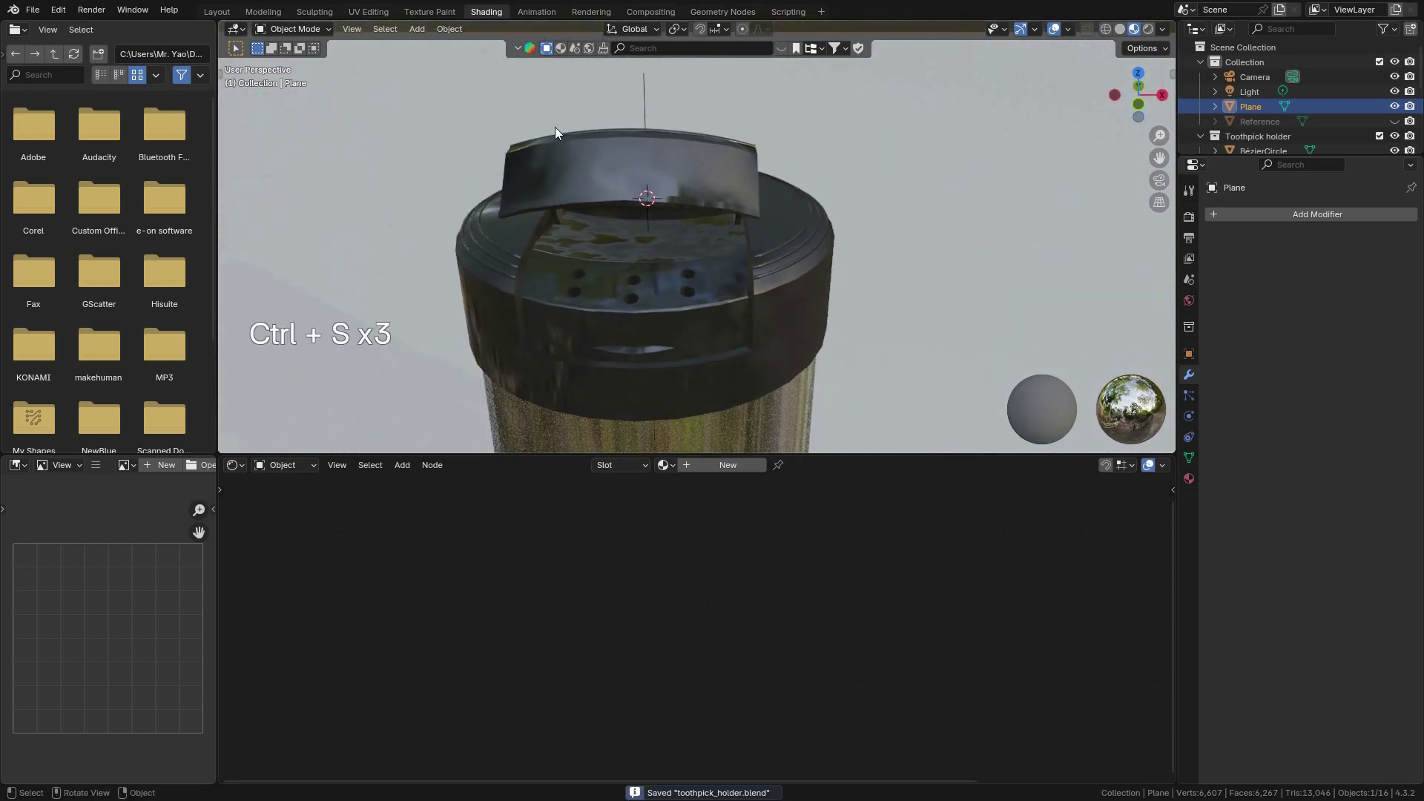
Preview the toothpick holder in Rendered shading in the Layout workspace with overlays hidden, then return to Material Preview.
{"action": "left_click", "coordinate": [222, 13]}
{"action": "scroll", "coordinate": [689, 279], "scroll_direction": "down", "scroll_amount": 3}
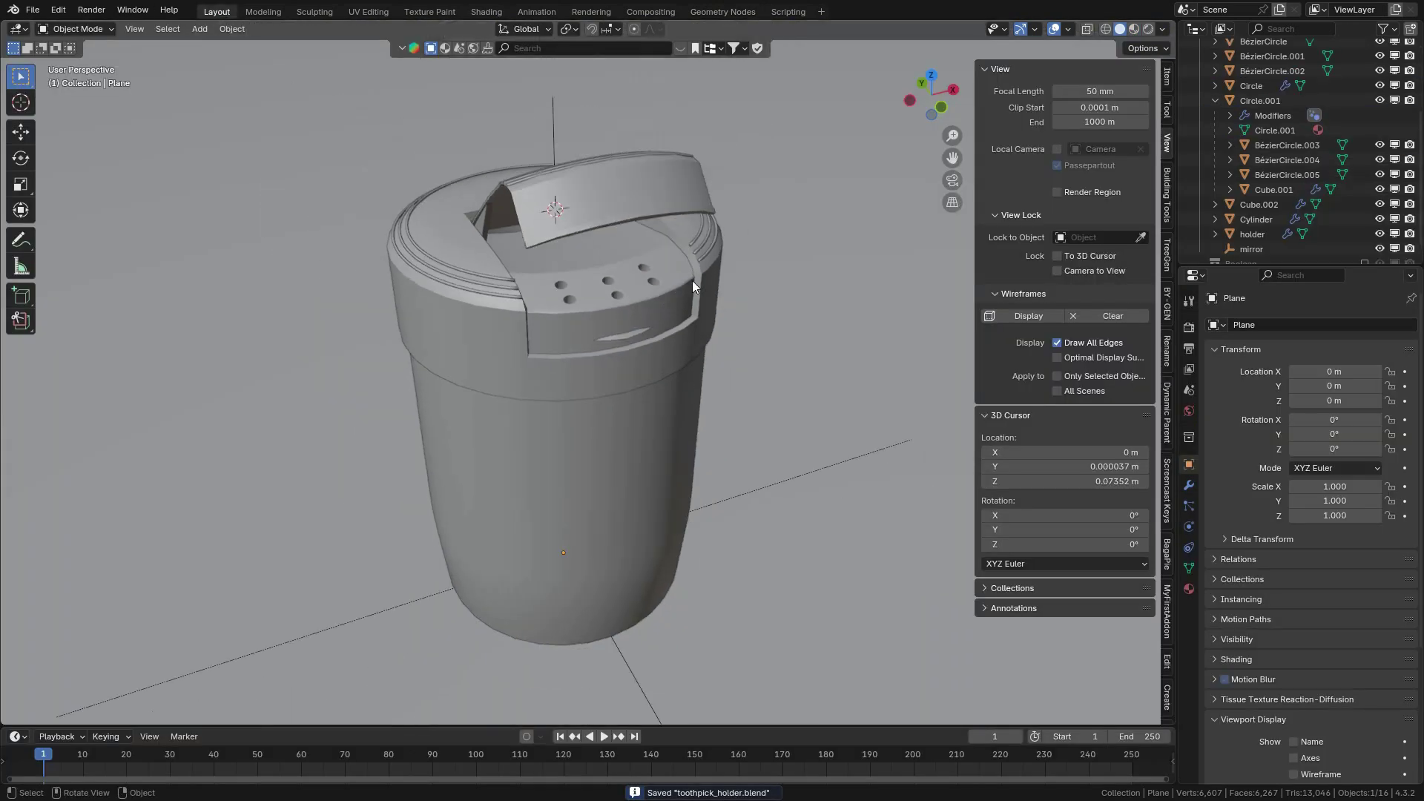
{"action": "mouse_move", "coordinate": [691, 280]}
{"action": "middle_mouse_down"}
{"action": "mouse_move", "coordinate": [696, 257]}
{"action": "mouse_move", "coordinate": [648, 243]}
{"action": "mouse_move", "coordinate": [741, 199]}
{"action": "middle_mouse_up"}
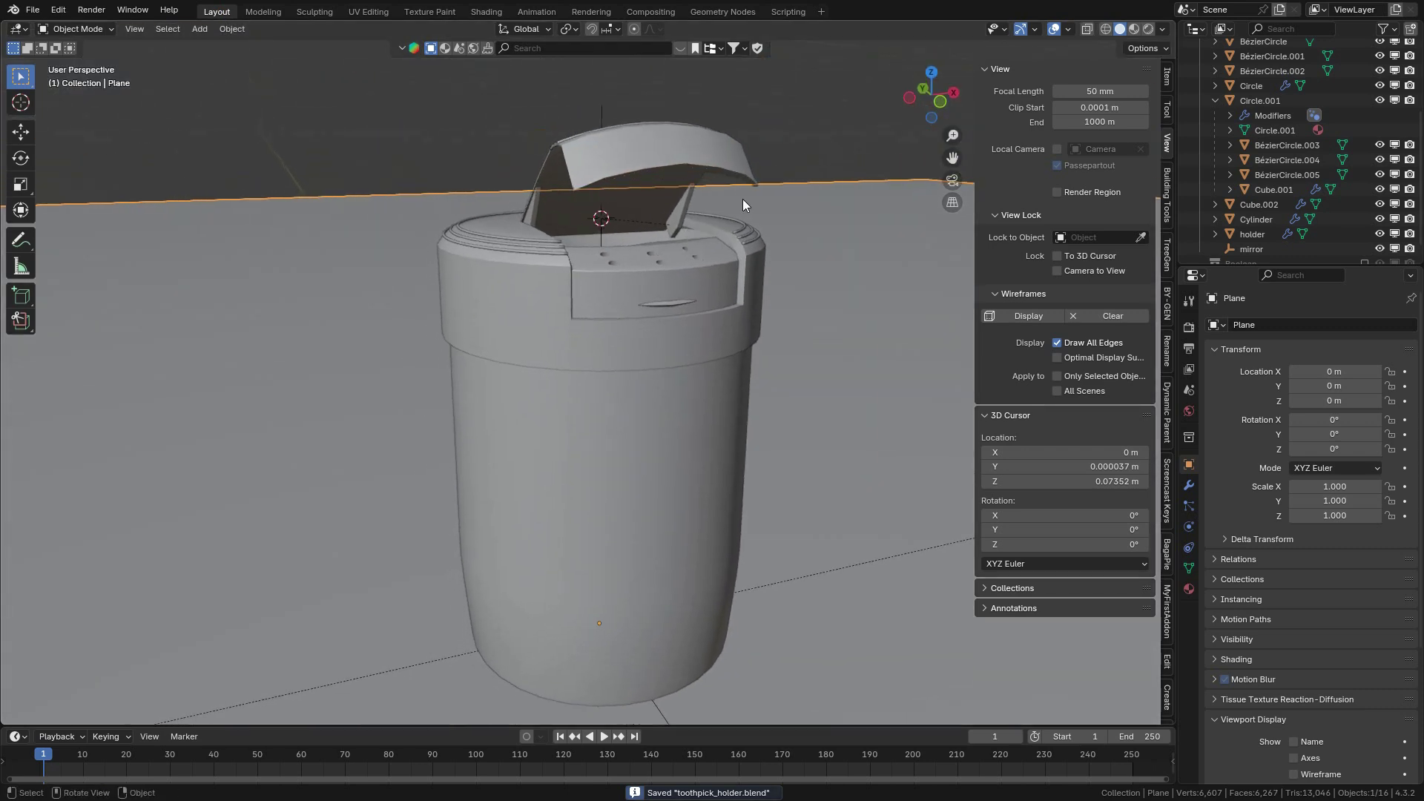
{"action": "left_click", "coordinate": [1148, 30]}
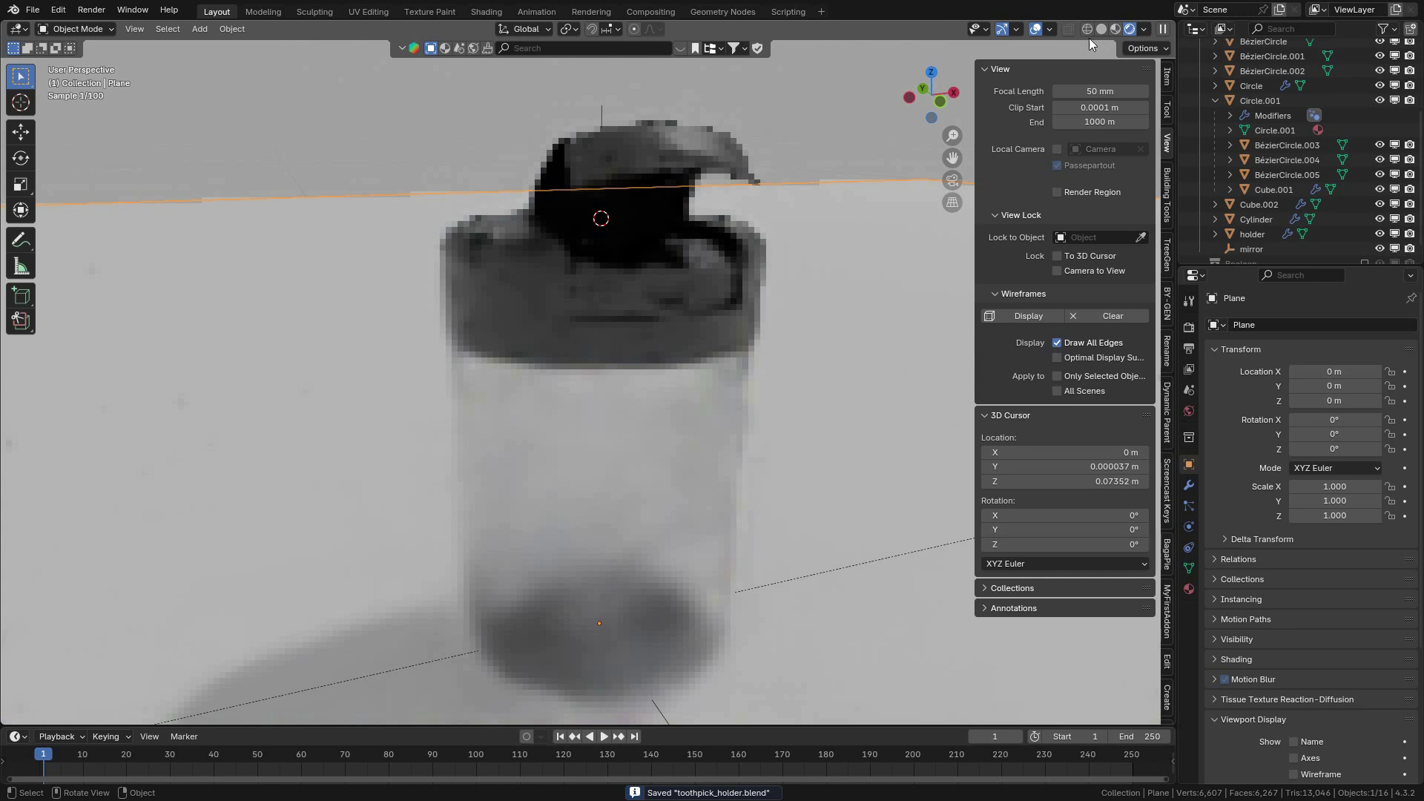
{"action": "left_click", "coordinate": [1035, 30]}
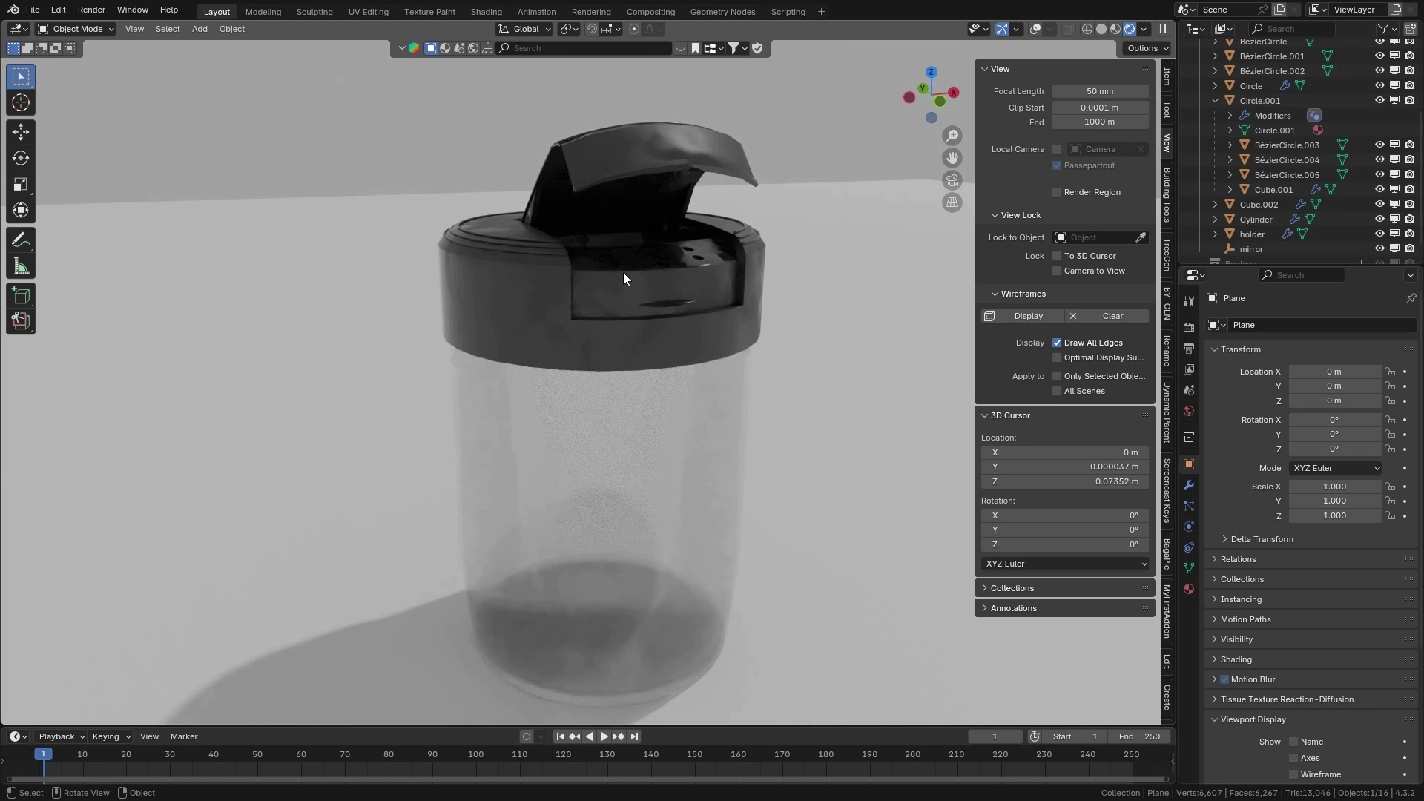
{"action": "left_click", "coordinate": [1117, 29]}
In the Shading workspace, select the lid's main body and darken its Color Ramp's light stop to #B2B2B2.
{"action": "left_click", "coordinate": [487, 12]}
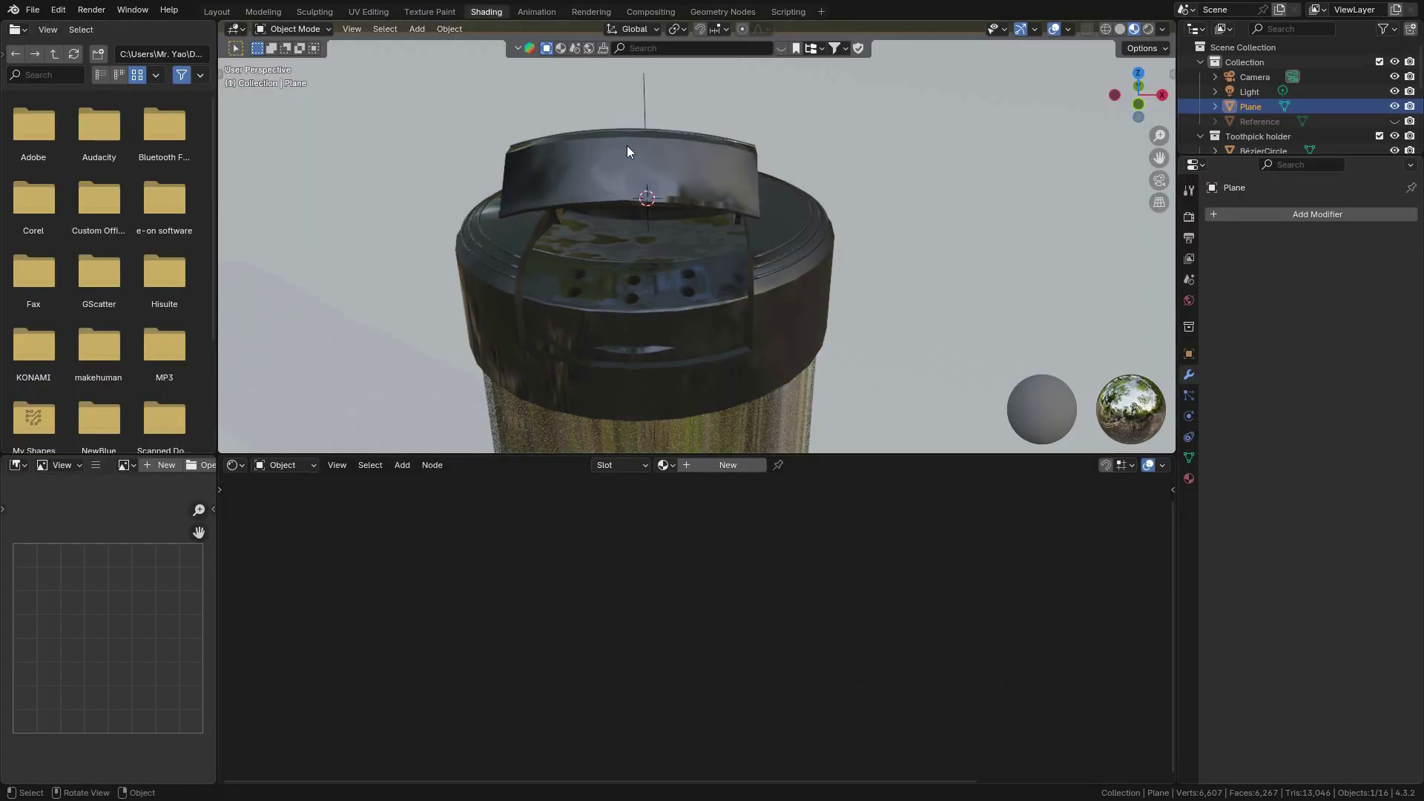
{"action": "left_click", "coordinate": [752, 318]}
{"action": "middle_click_drag", "start_coordinate": [875, 528], "coordinate": [677, 560], "text": "shift"}
{"action": "scroll", "coordinate": [716, 553], "scroll_direction": "up", "scroll_amount": 9}
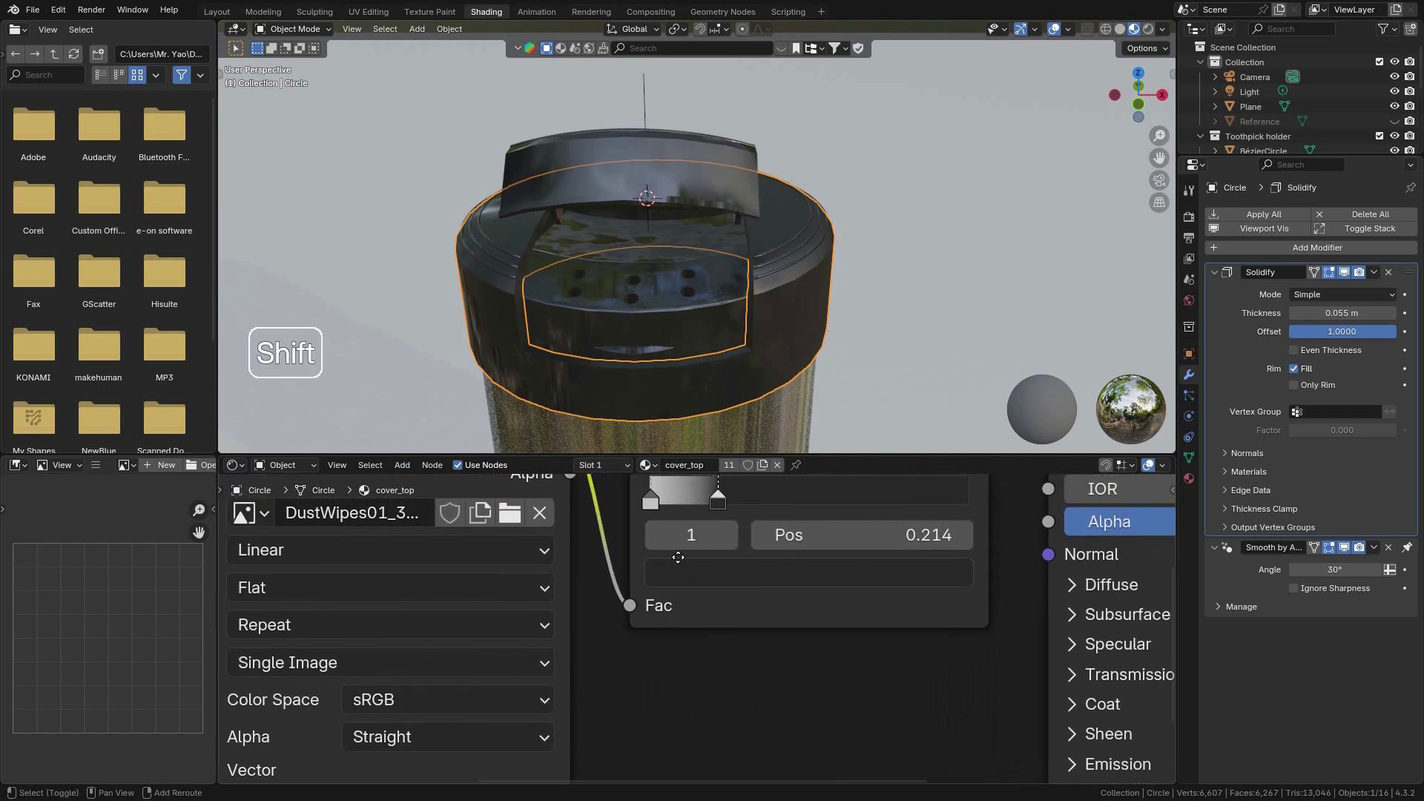
{"action": "middle_click_drag", "start_coordinate": [701, 353], "coordinate": [793, 324]}
{"action": "middle_click_drag", "start_coordinate": [622, 323], "coordinate": [719, 288], "text": "shift"}
{"action": "scroll", "coordinate": [719, 293], "scroll_direction": "up", "scroll_amount": 3}
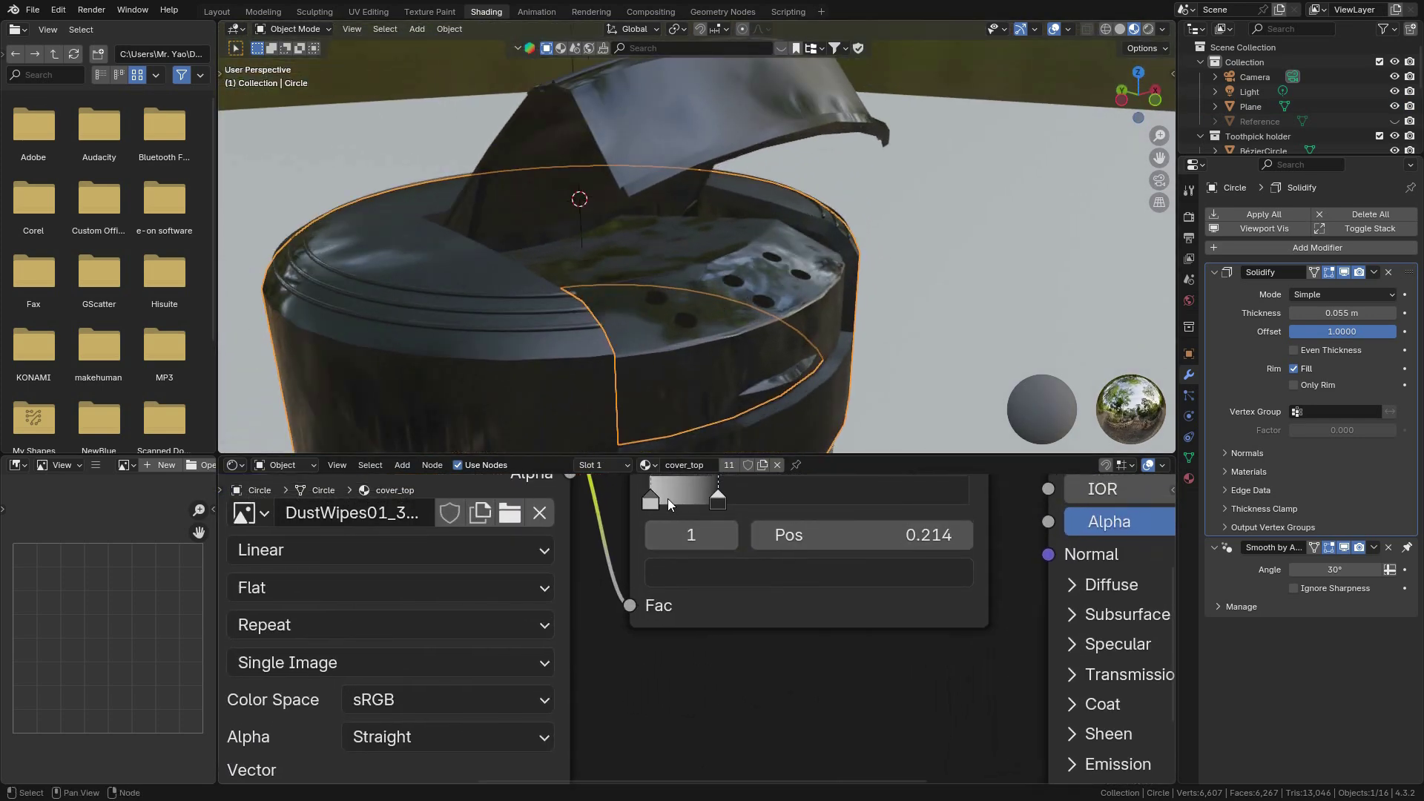
{"action": "left_click", "coordinate": [650, 501]}
{"action": "left_click", "coordinate": [734, 571]}
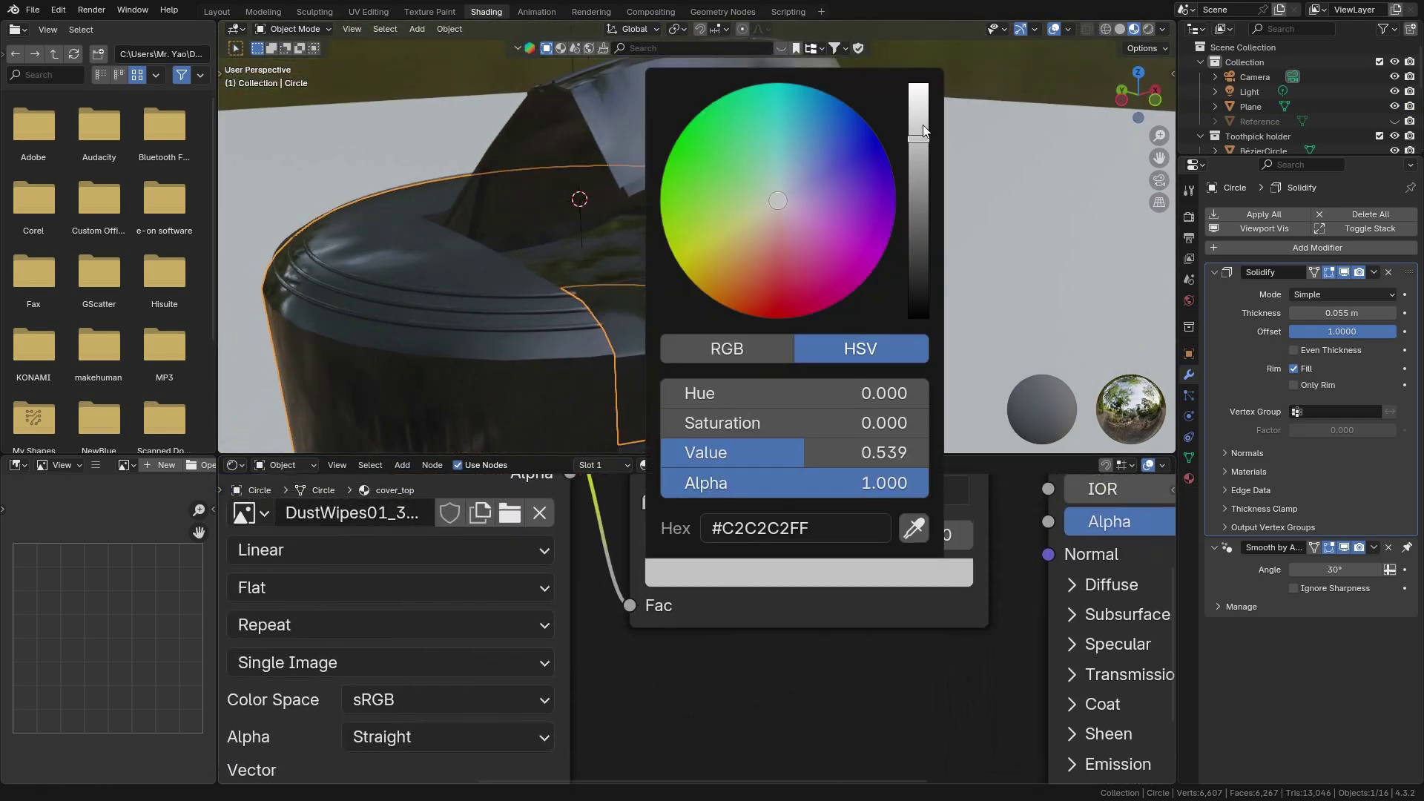
{"action": "mouse_move", "coordinate": [923, 131]}
{"action": "left_mouse_down"}
{"action": "mouse_move", "coordinate": [921, 162]}
{"action": "mouse_move", "coordinate": [921, 149]}
{"action": "left_mouse_up"}
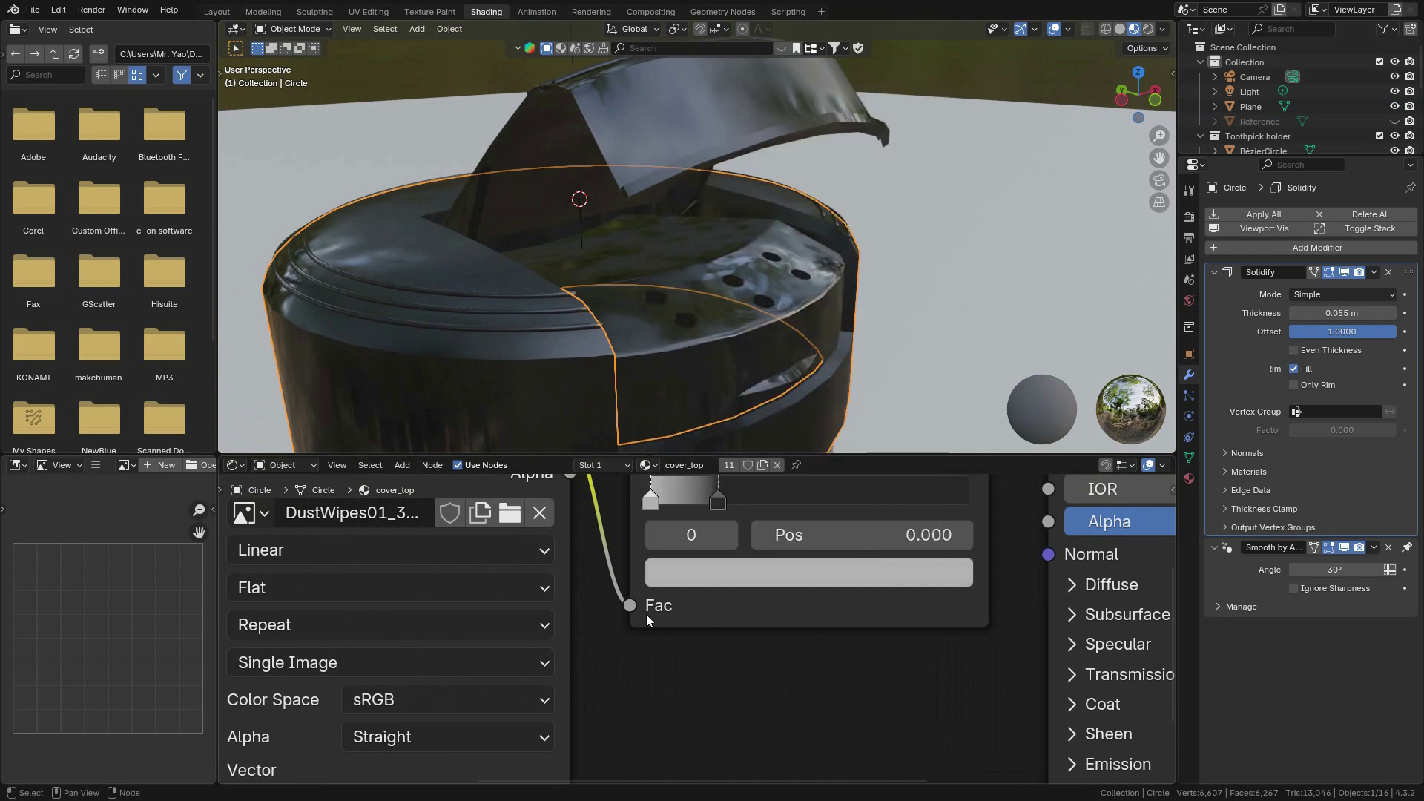
Lighten the lid Color Ramp's dark stop slightly and darken its light stop to a mid grey.
{"action": "left_click", "coordinate": [718, 501]}
{"action": "left_click", "coordinate": [753, 572]}
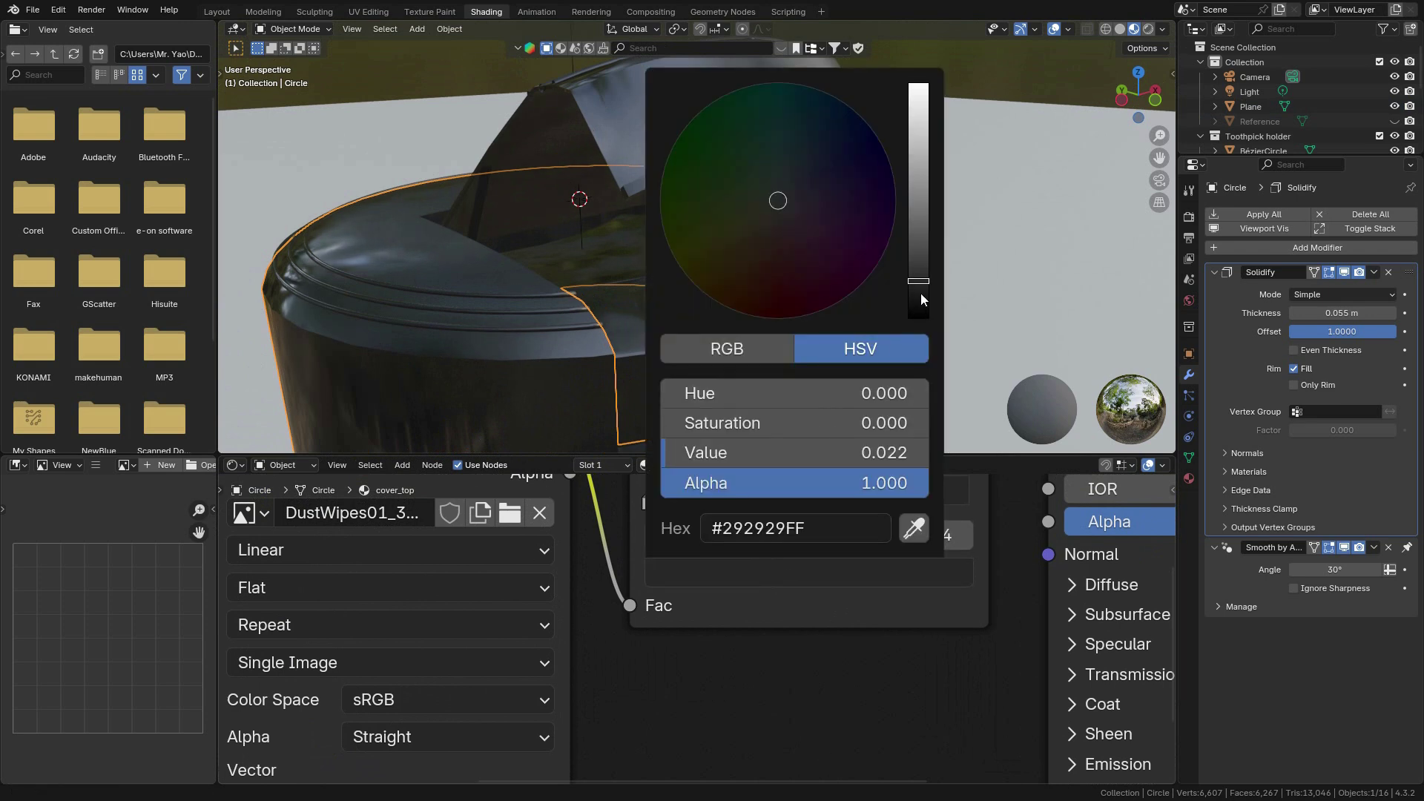
{"action": "mouse_move", "coordinate": [918, 283]}
{"action": "left_mouse_down"}
{"action": "mouse_move", "coordinate": [918, 249]}
{"action": "mouse_move", "coordinate": [918, 274]}
{"action": "left_mouse_up"}
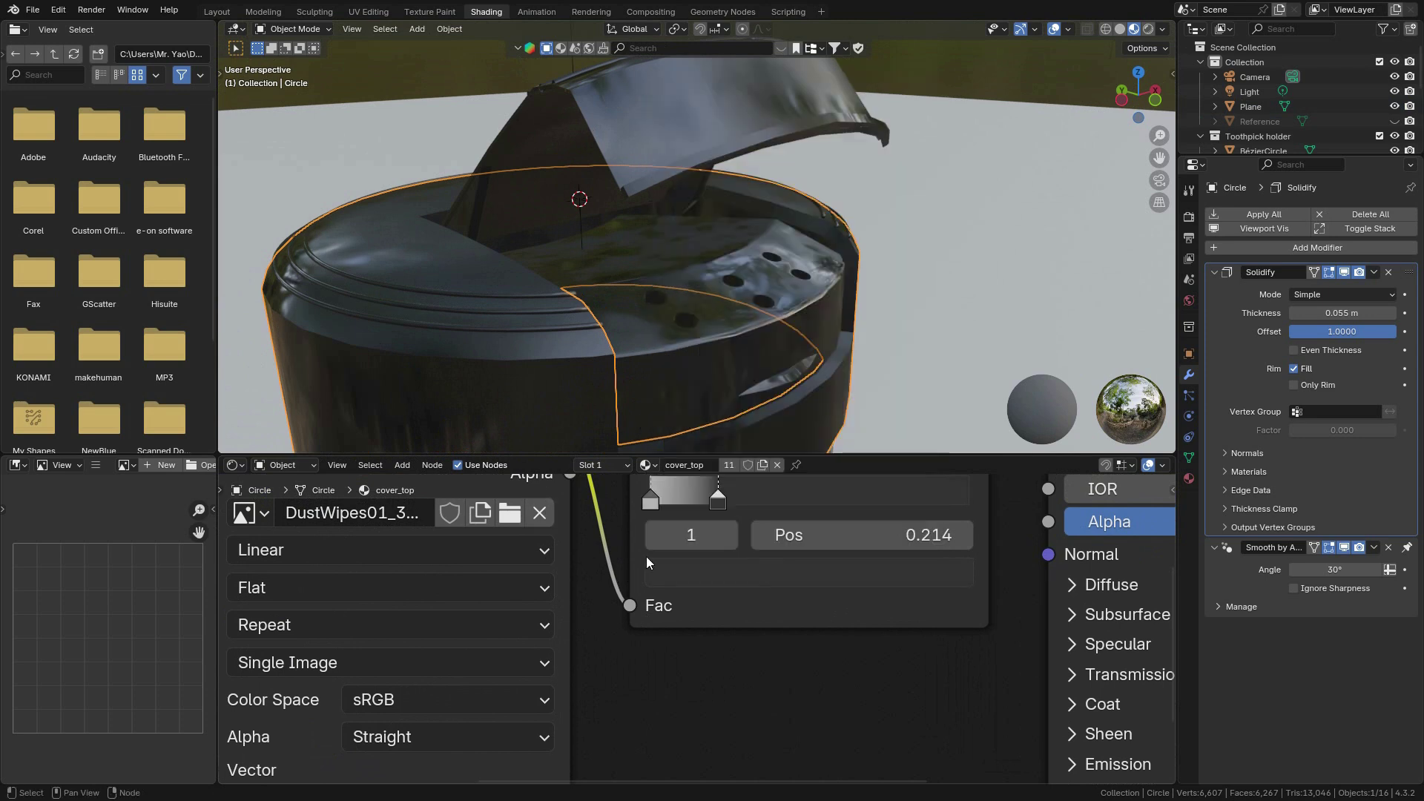
{"action": "left_click", "coordinate": [657, 498]}
{"action": "left_click", "coordinate": [714, 583]}
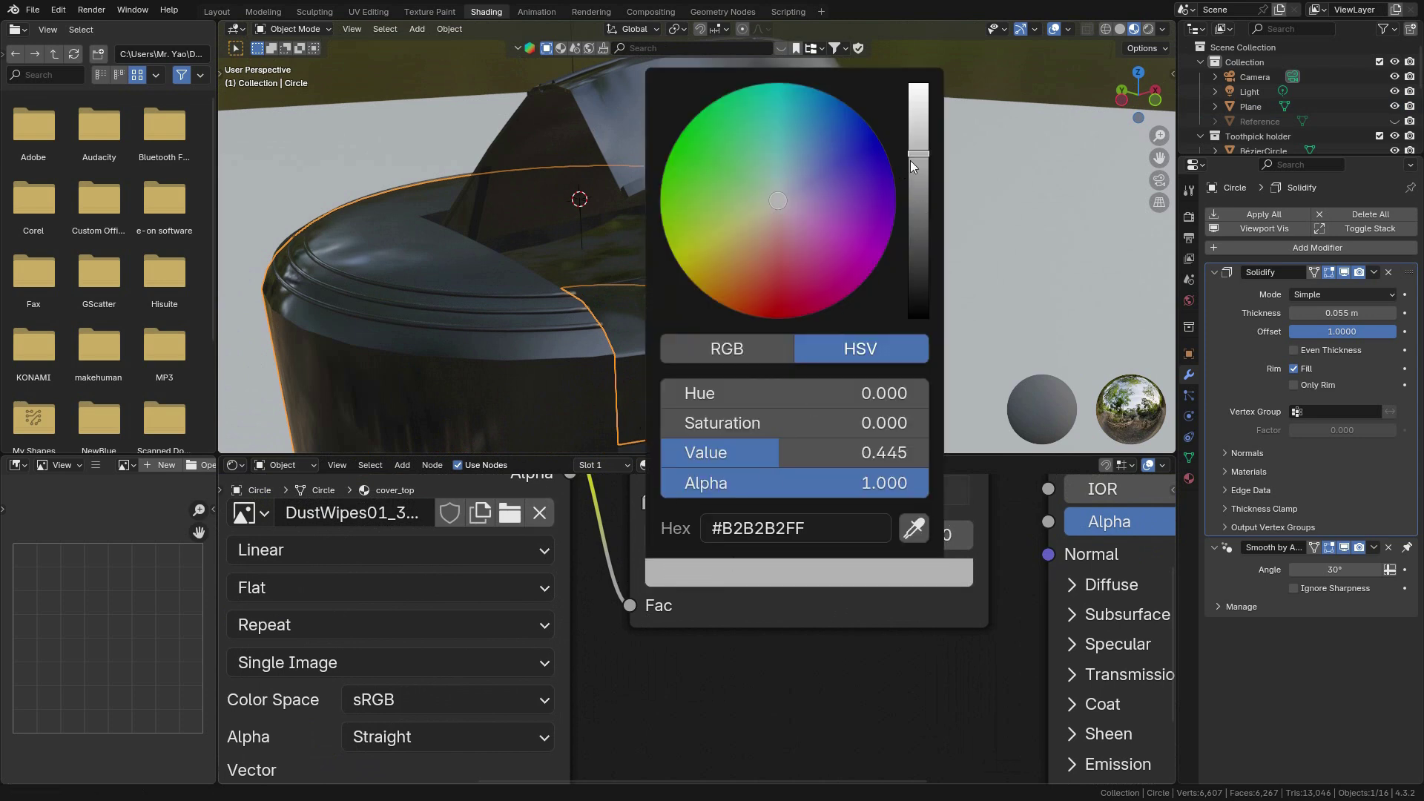
{"action": "left_click_drag", "start_coordinate": [919, 158], "coordinate": [918, 190]}
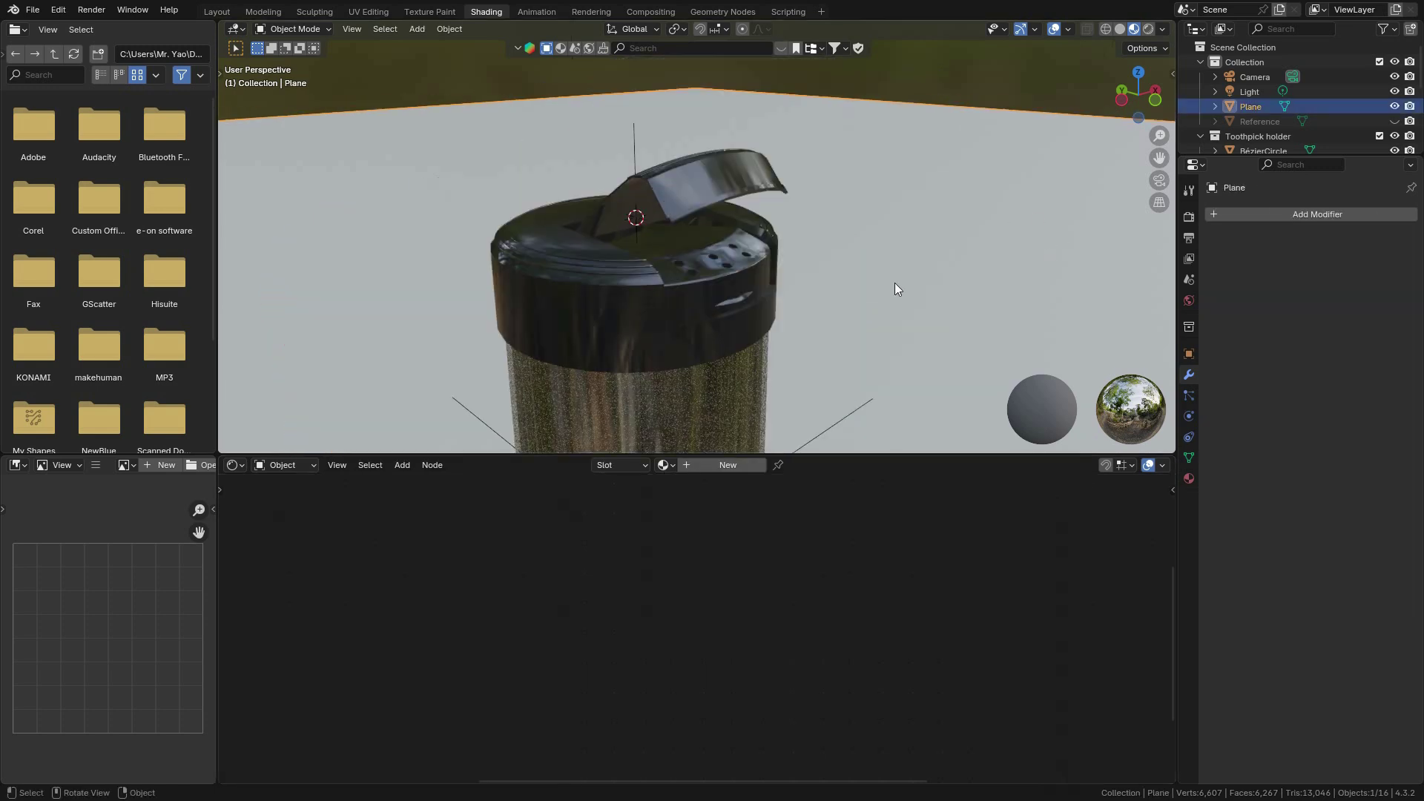
Shift the lid Color Ramp's dark stop slightly farther along the ramp and move its light stop to position 0.050.
{"action": "left_click", "coordinate": [671, 371]}
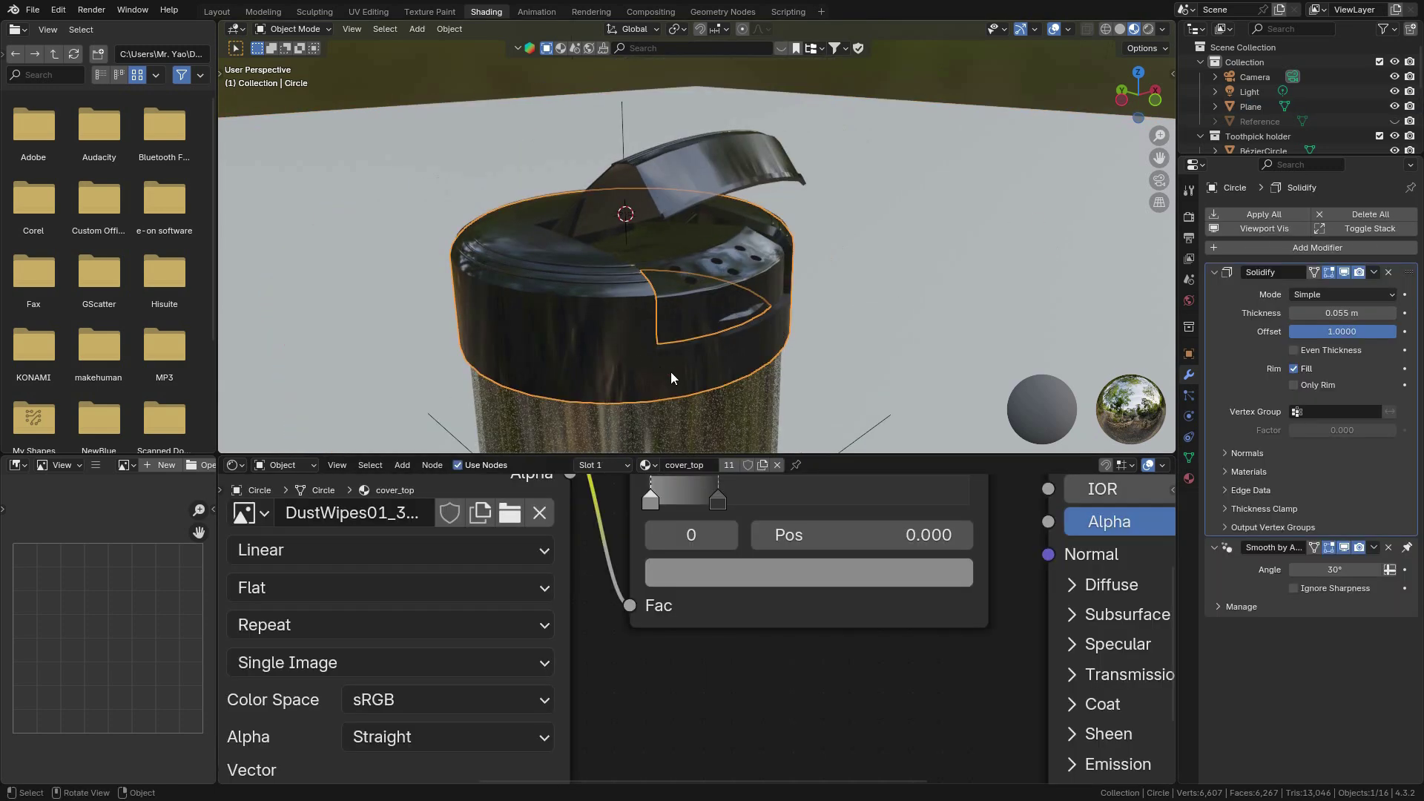
{"action": "scroll", "coordinate": [675, 385], "scroll_direction": "up", "scroll_amount": 3}
{"action": "mouse_move", "coordinate": [734, 503]}
{"action": "left_mouse_down"}
{"action": "mouse_move", "coordinate": [855, 500]}
{"action": "mouse_move", "coordinate": [728, 503]}
{"action": "mouse_move", "coordinate": [745, 502]}
{"action": "left_mouse_up"}
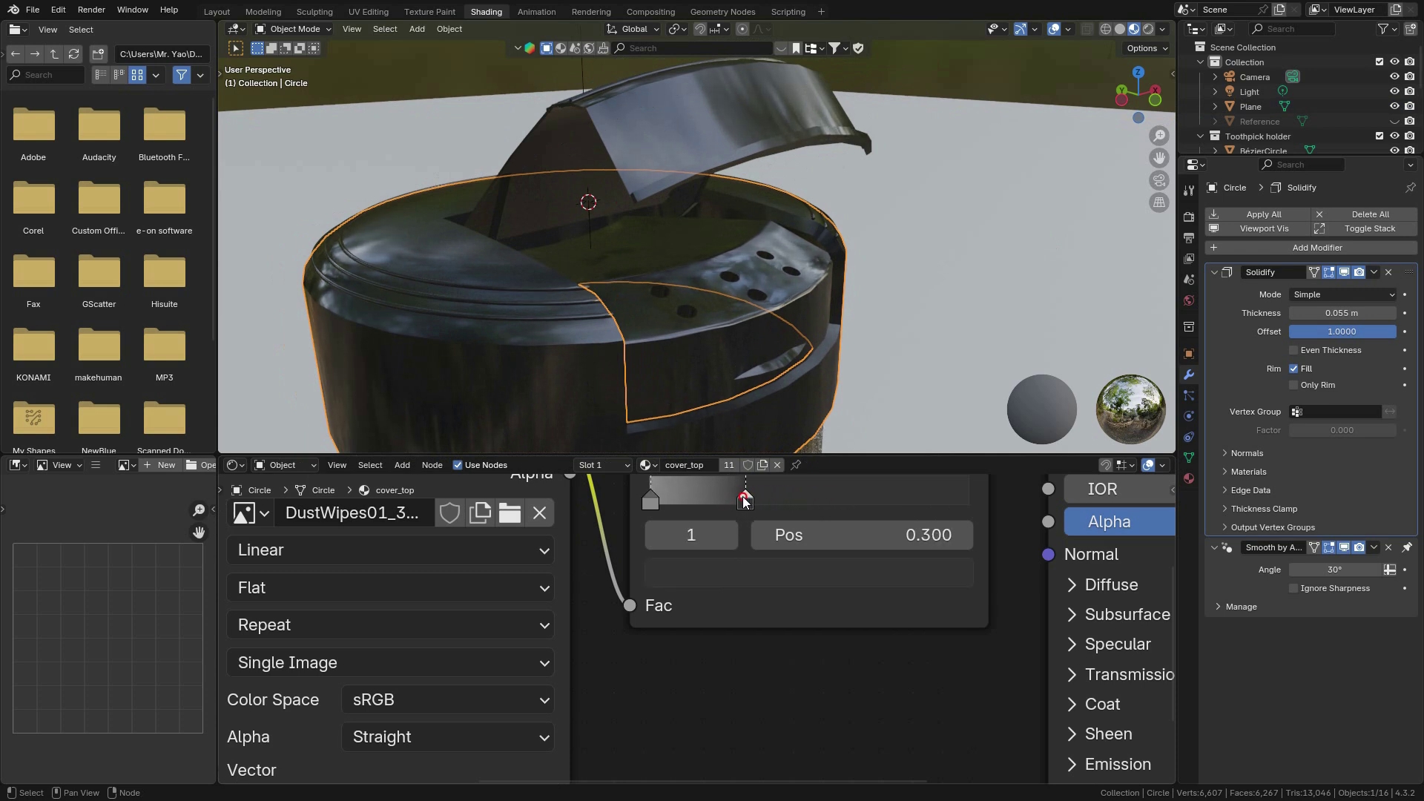
{"action": "mouse_move", "coordinate": [651, 502]}
{"action": "left_mouse_down"}
{"action": "mouse_move", "coordinate": [689, 502]}
{"action": "mouse_move", "coordinate": [673, 504]}
{"action": "left_mouse_up"}
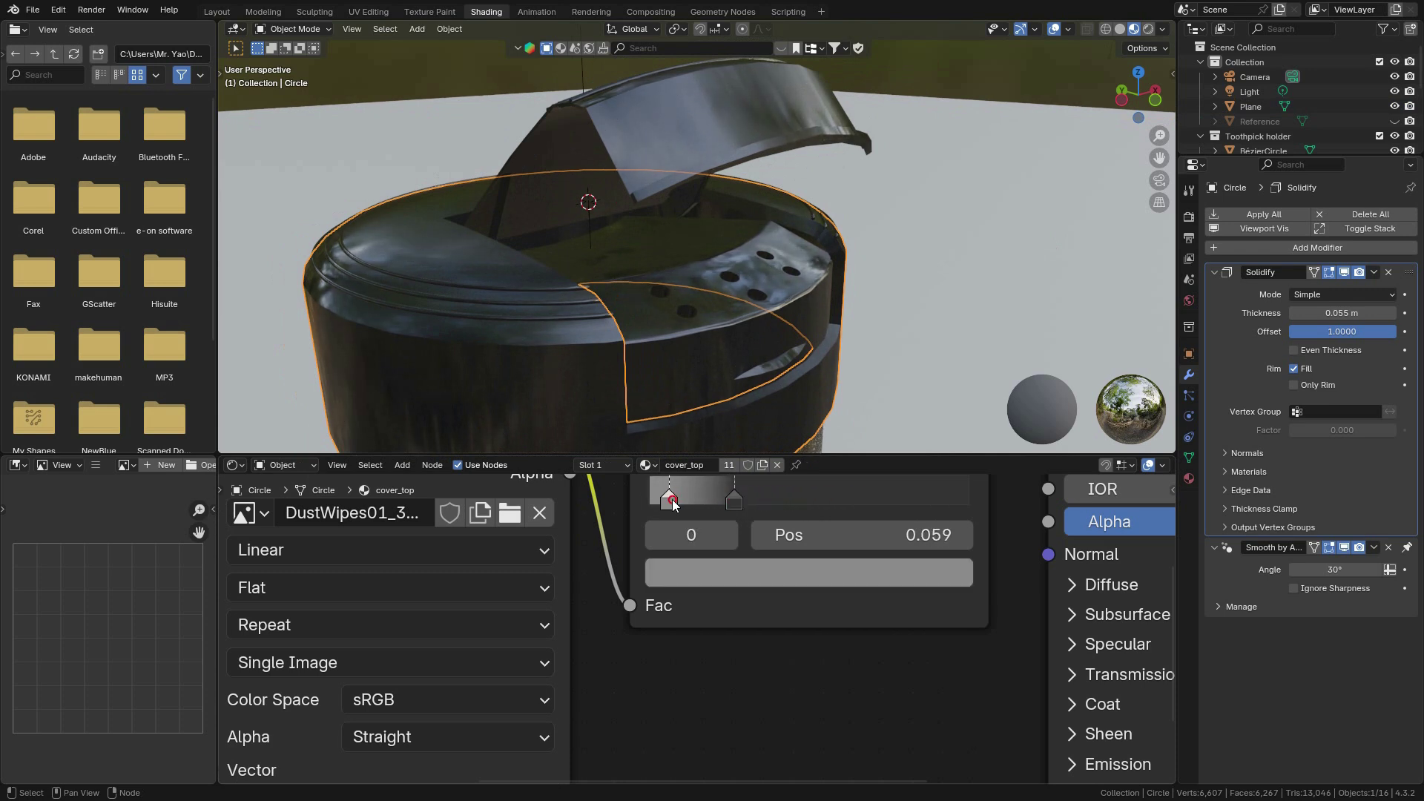
{"action": "middle_click_drag", "start_coordinate": [801, 312], "coordinate": [835, 245]}
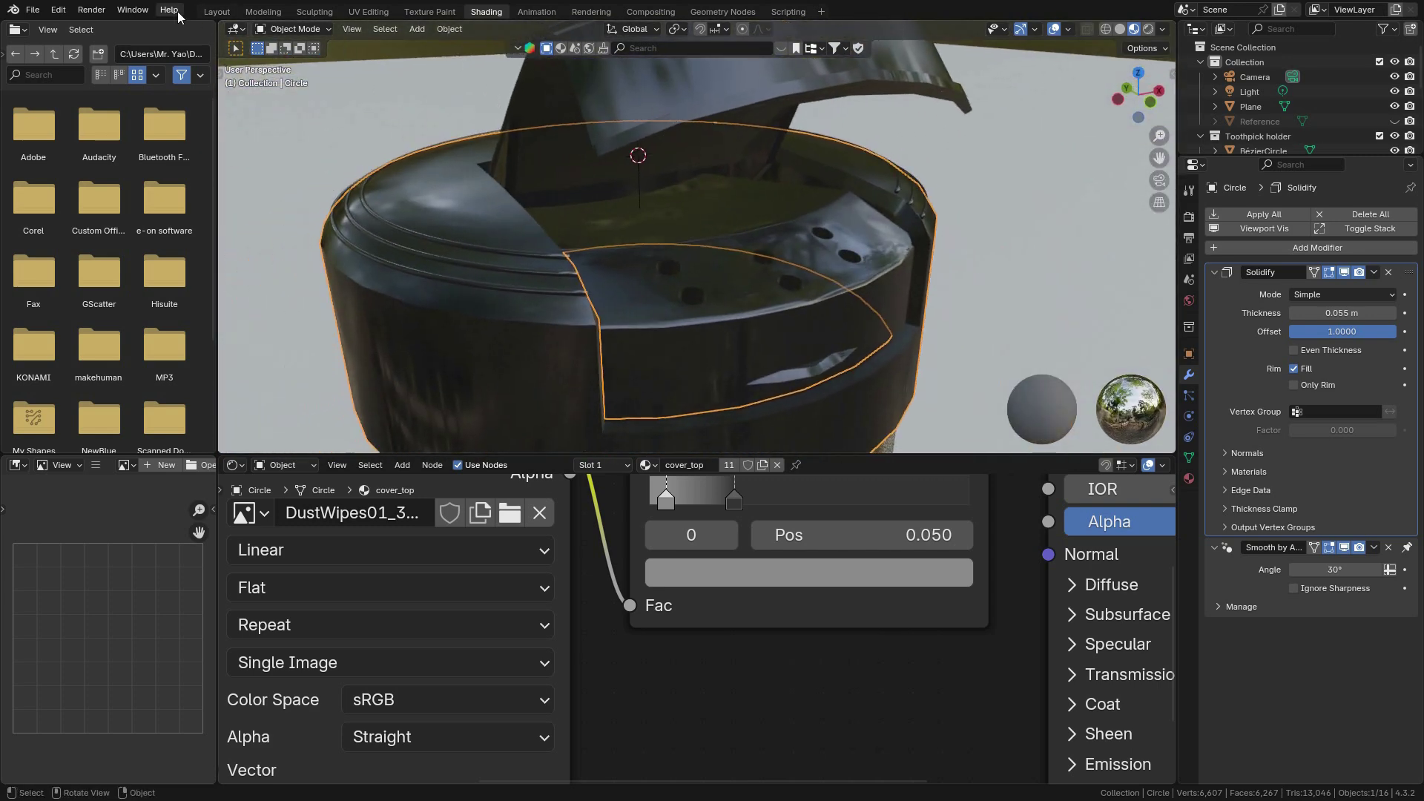
Return to the Layout workspace, save the file and view the whole toothpick holder from the front.
{"action": "left_click", "coordinate": [227, 14]}
{"action": "middle_click_drag", "start_coordinate": [651, 294], "coordinate": [709, 314]}
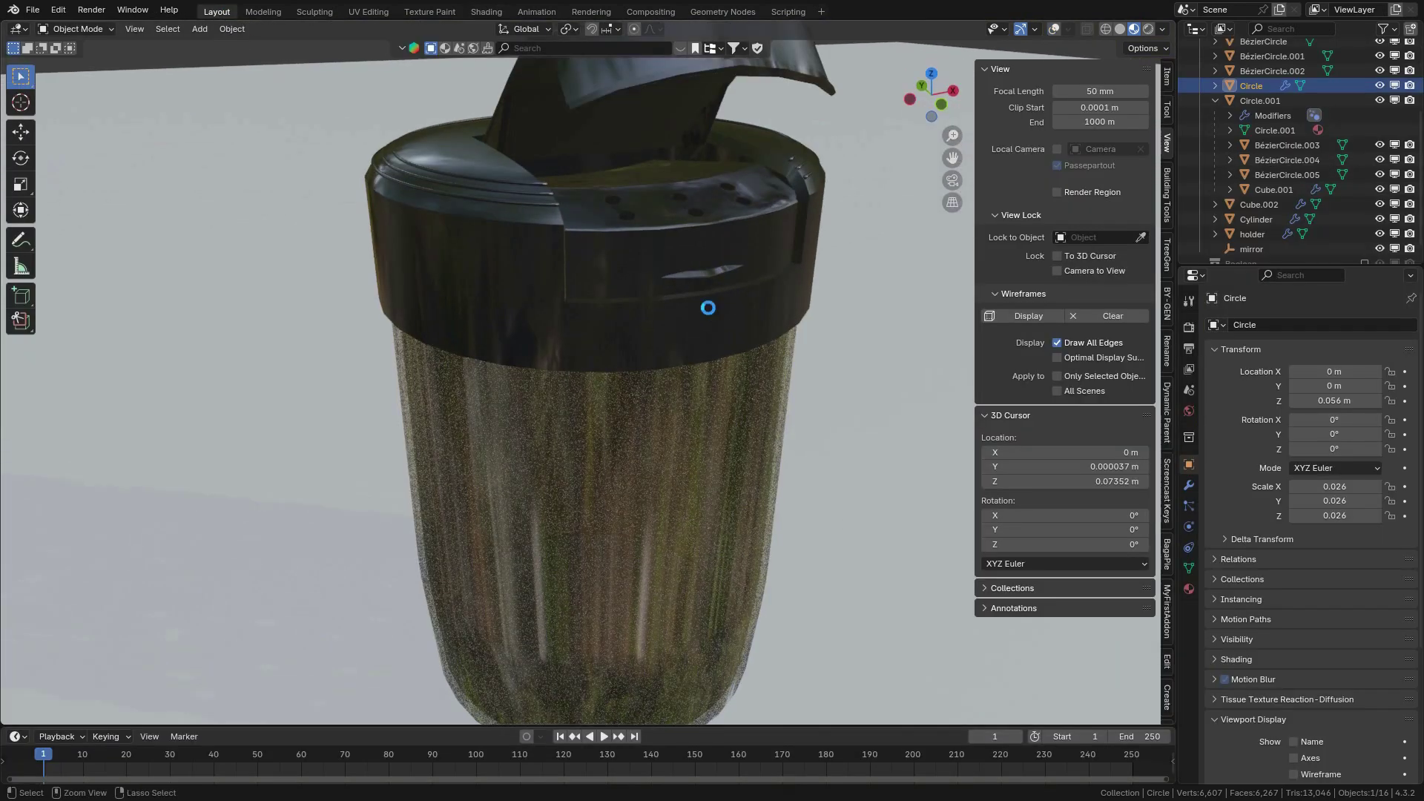
{"action": "key", "text": "ctrl+s"}
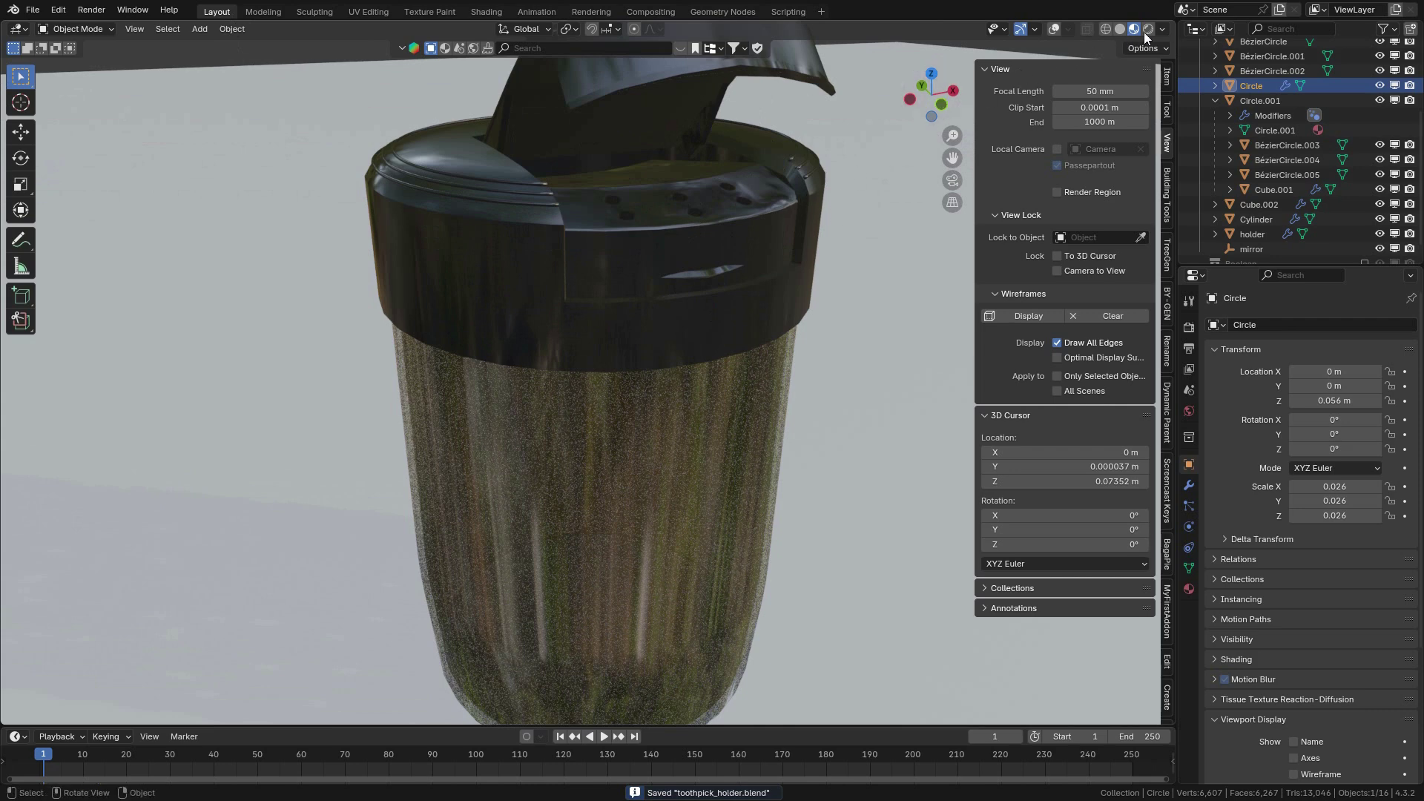
{"action": "scroll", "coordinate": [706, 257], "scroll_direction": "down", "scroll_amount": 1}
{"action": "mouse_move", "coordinate": [706, 256]}
{"action": "middle_mouse_down"}
{"action": "mouse_move", "coordinate": [723, 247]}
{"action": "mouse_move", "coordinate": [714, 268]}
{"action": "mouse_move", "coordinate": [701, 225]}
{"action": "mouse_move", "coordinate": [695, 255]}
{"action": "middle_mouse_up"}
{"action": "scroll", "coordinate": [723, 247], "scroll_direction": "down", "scroll_amount": 2}
{"action": "scroll", "coordinate": [1283, 122], "scroll_direction": "up", "scroll_amount": 3}
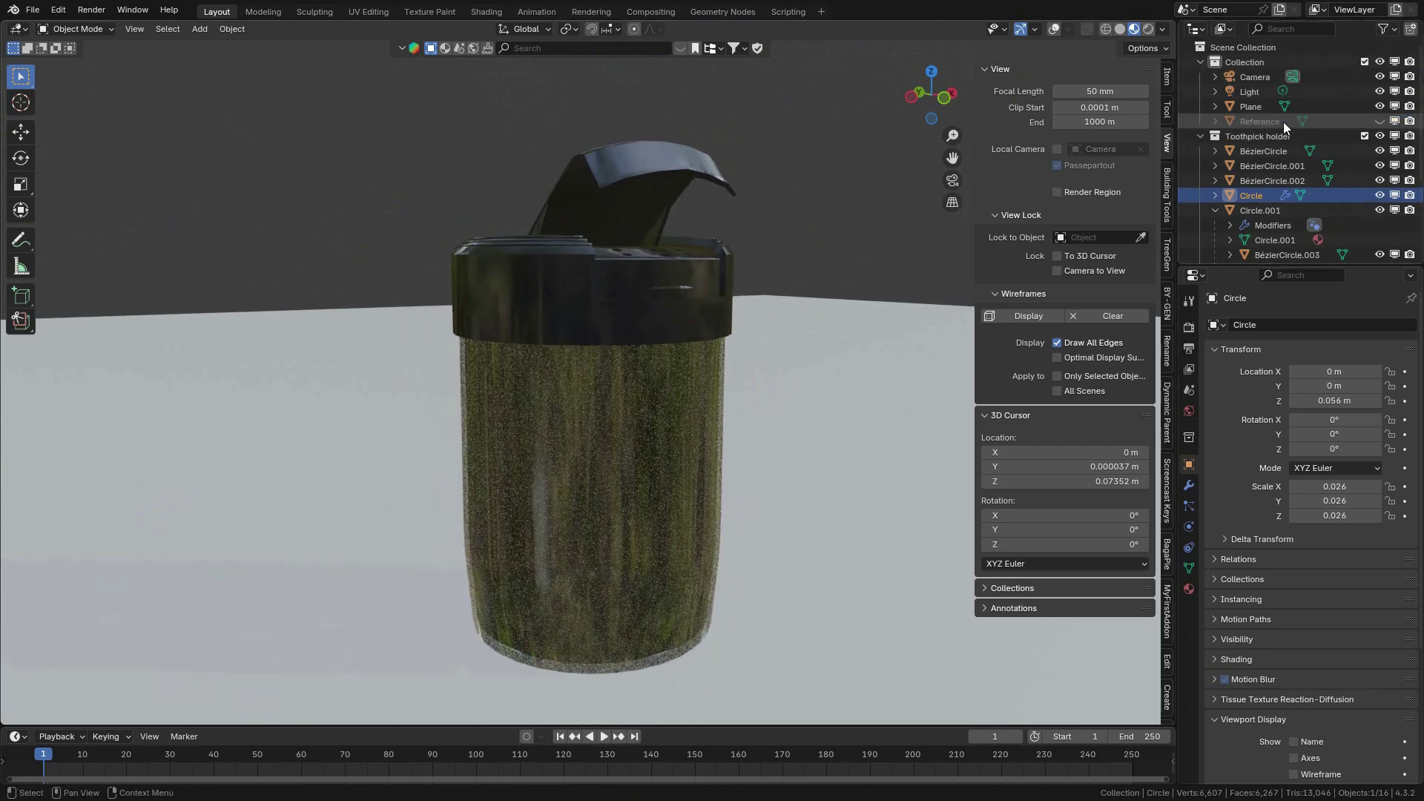
Select the transparent holder body and frame it up close with the sidebar hidden.
{"action": "left_click", "coordinate": [1260, 77]}
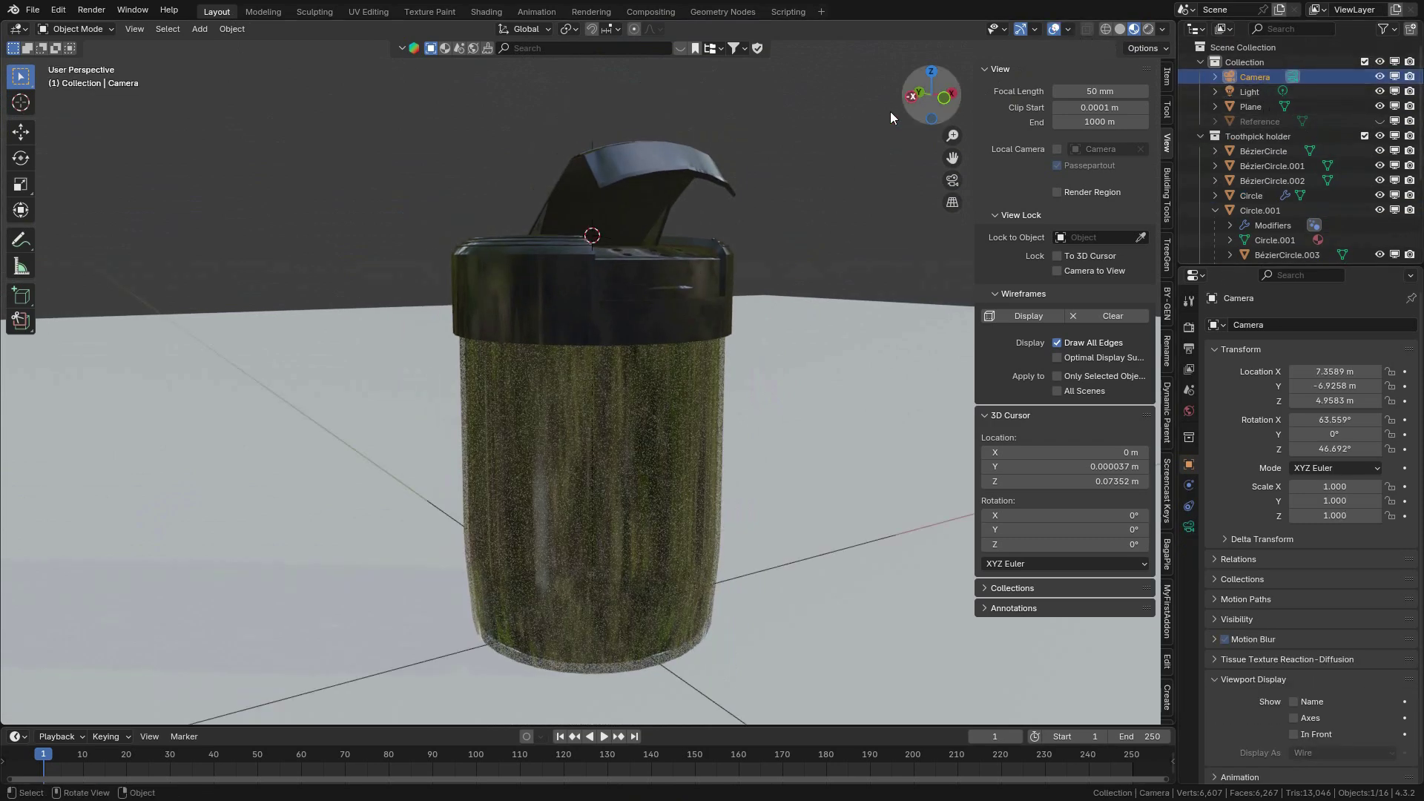
{"action": "middle_click_drag", "start_coordinate": [890, 111], "coordinate": [750, 360]}
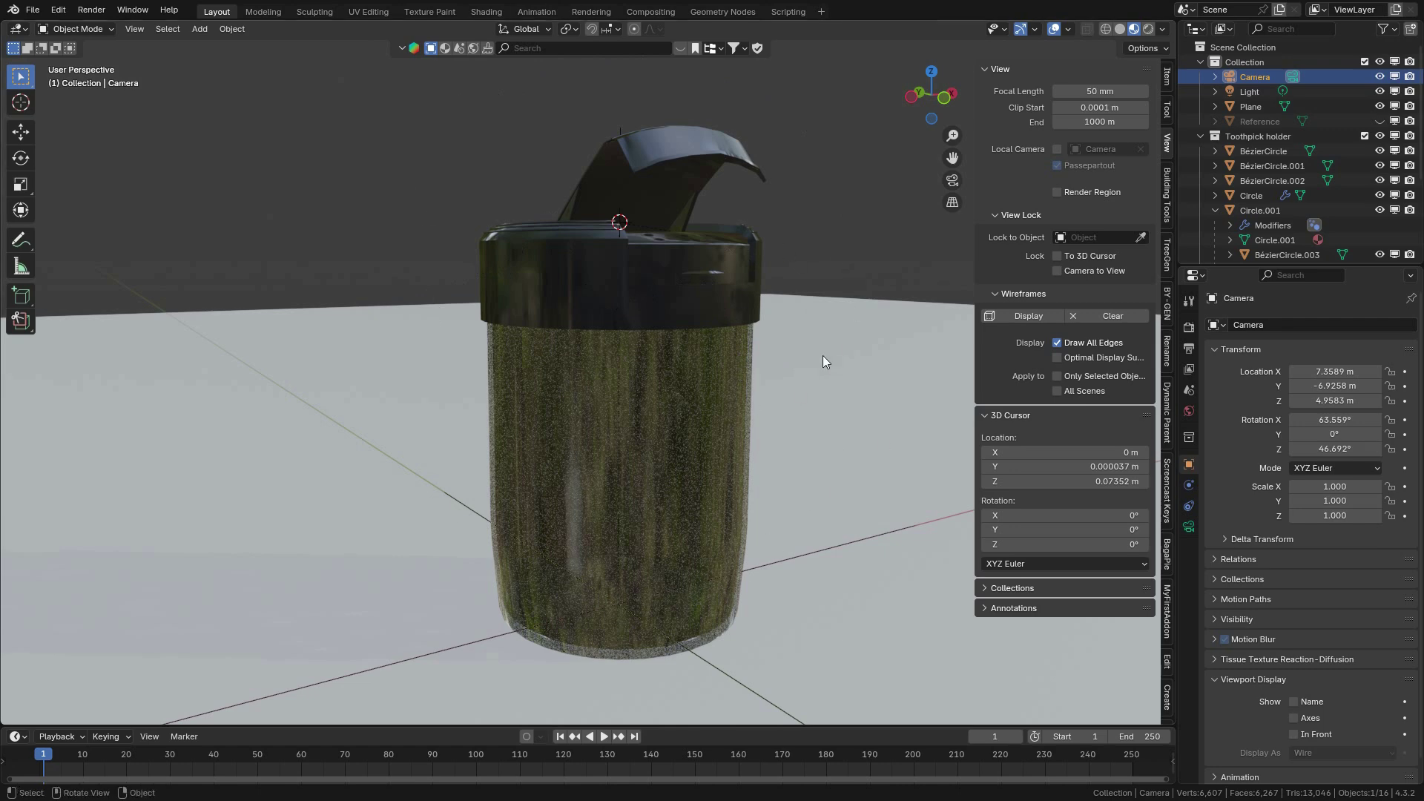
{"action": "key", "text": "n"}
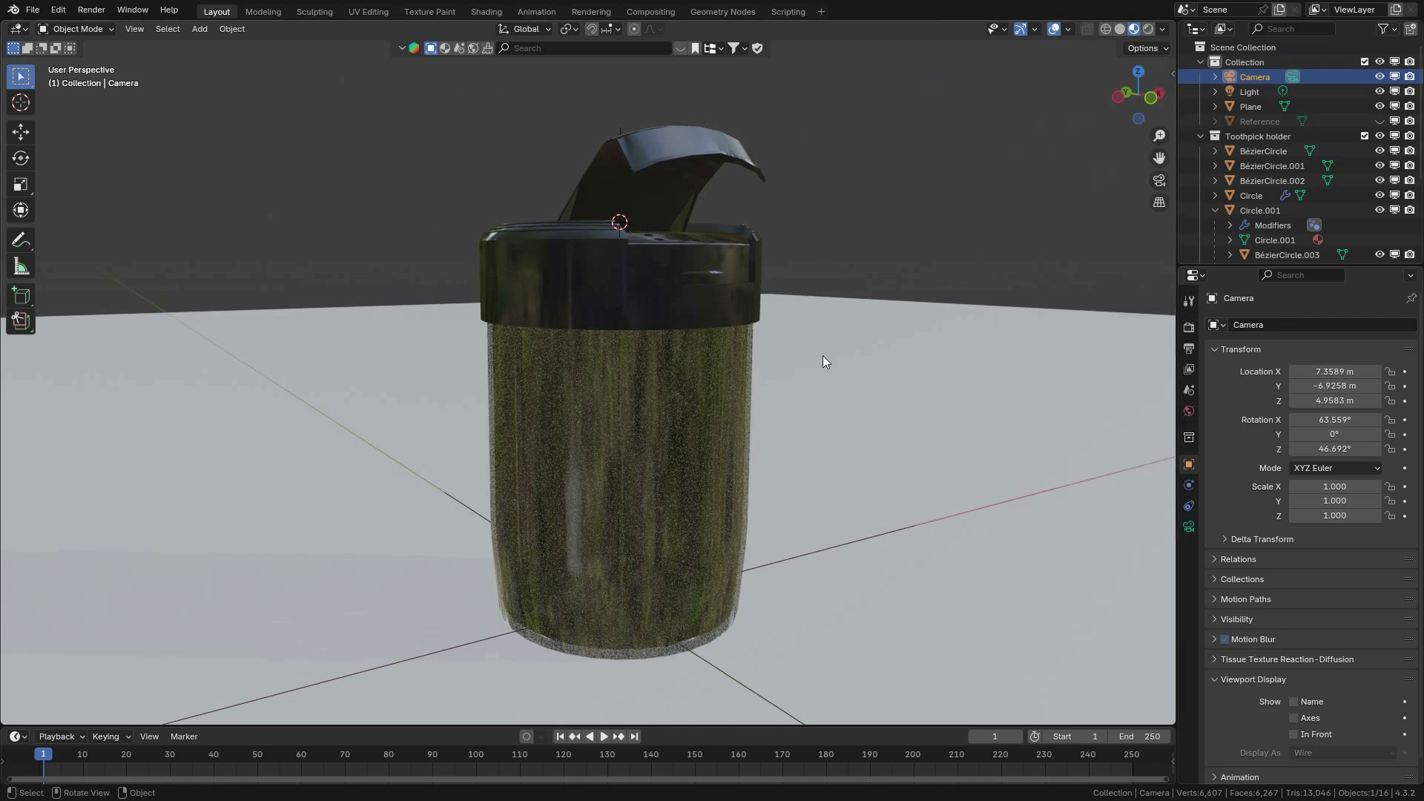
{"action": "middle_click_drag", "start_coordinate": [792, 380], "coordinate": [626, 110], "text": "shift"}
{"action": "left_click", "coordinate": [787, 372]}
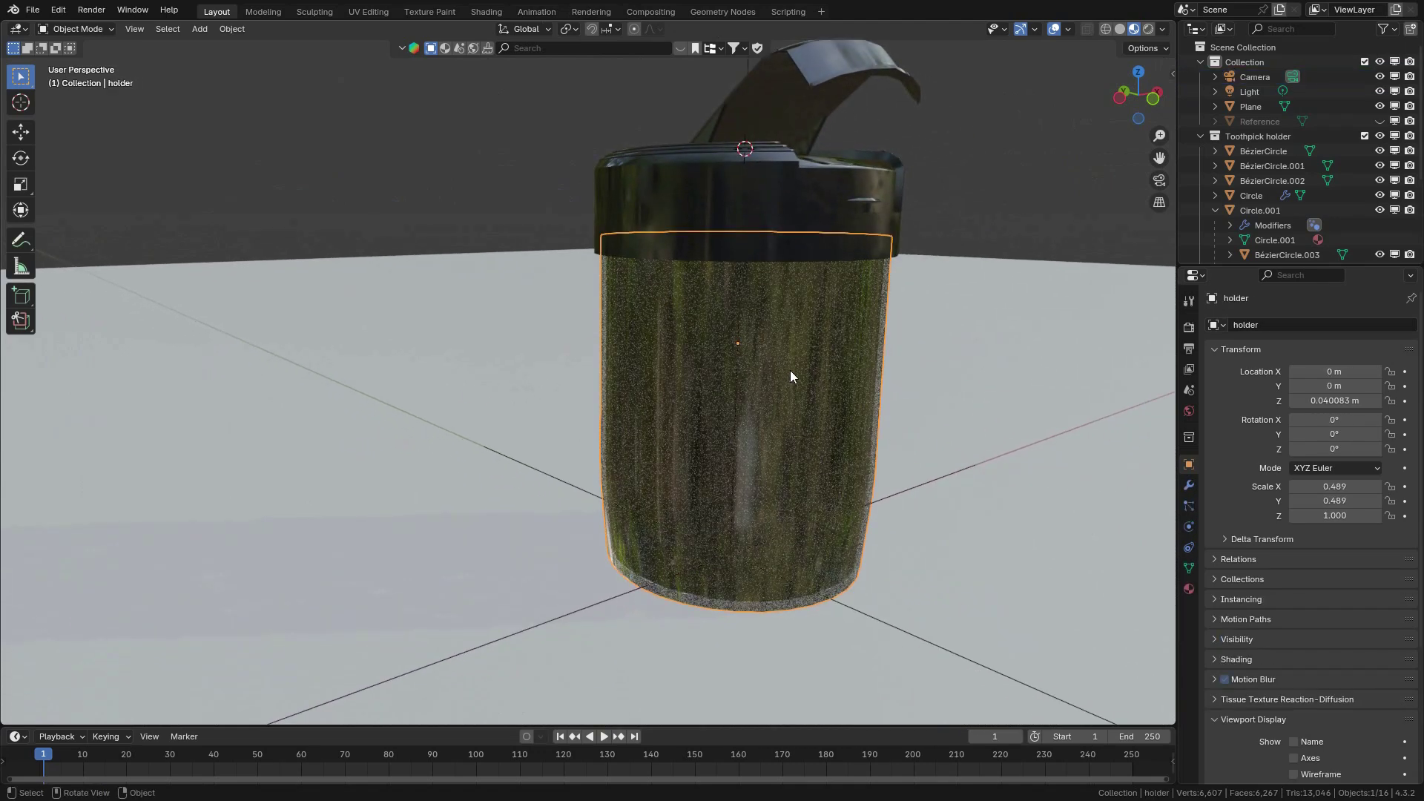
{"action": "middle_click_drag", "start_coordinate": [790, 376], "coordinate": [682, 388]}
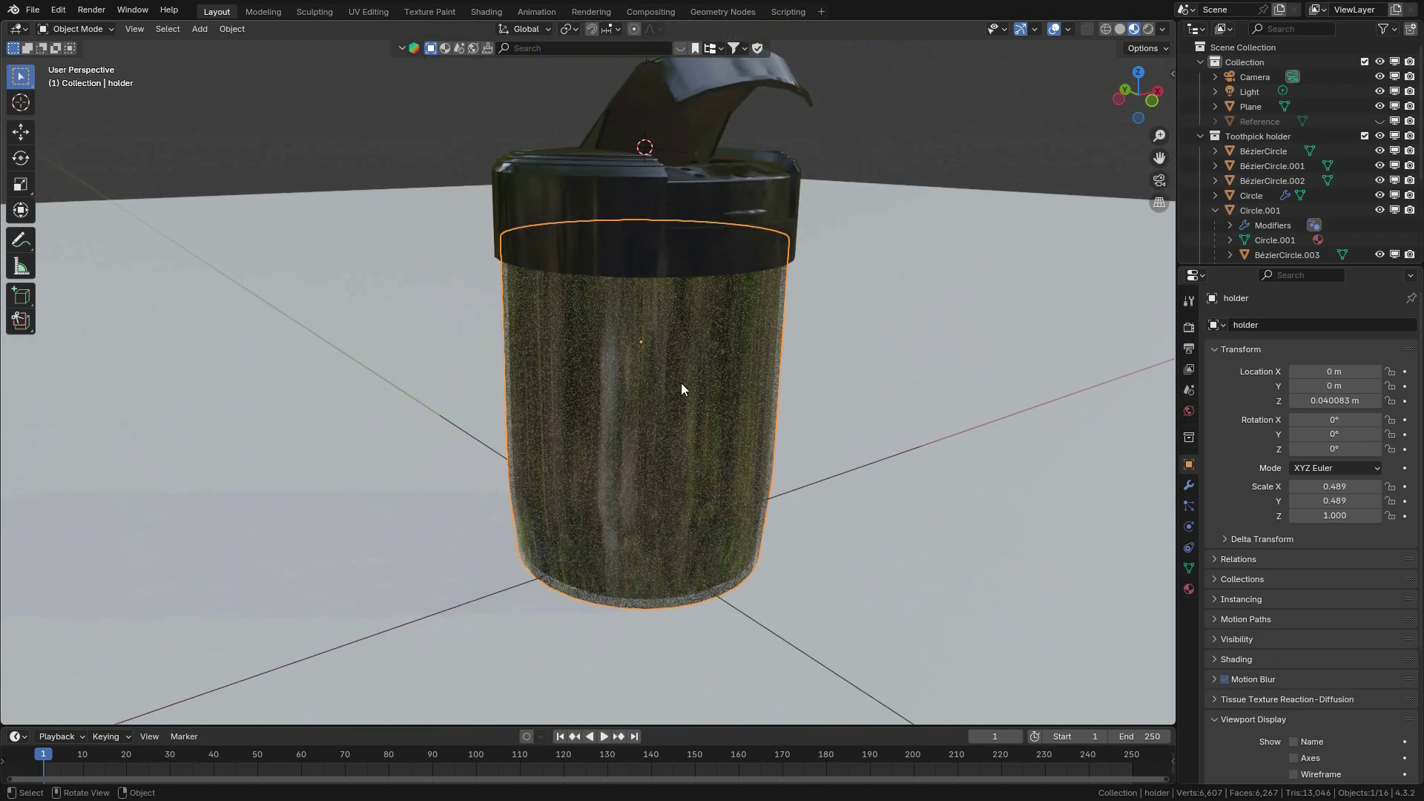
{"action": "key", "text": "KP_Decimal"}
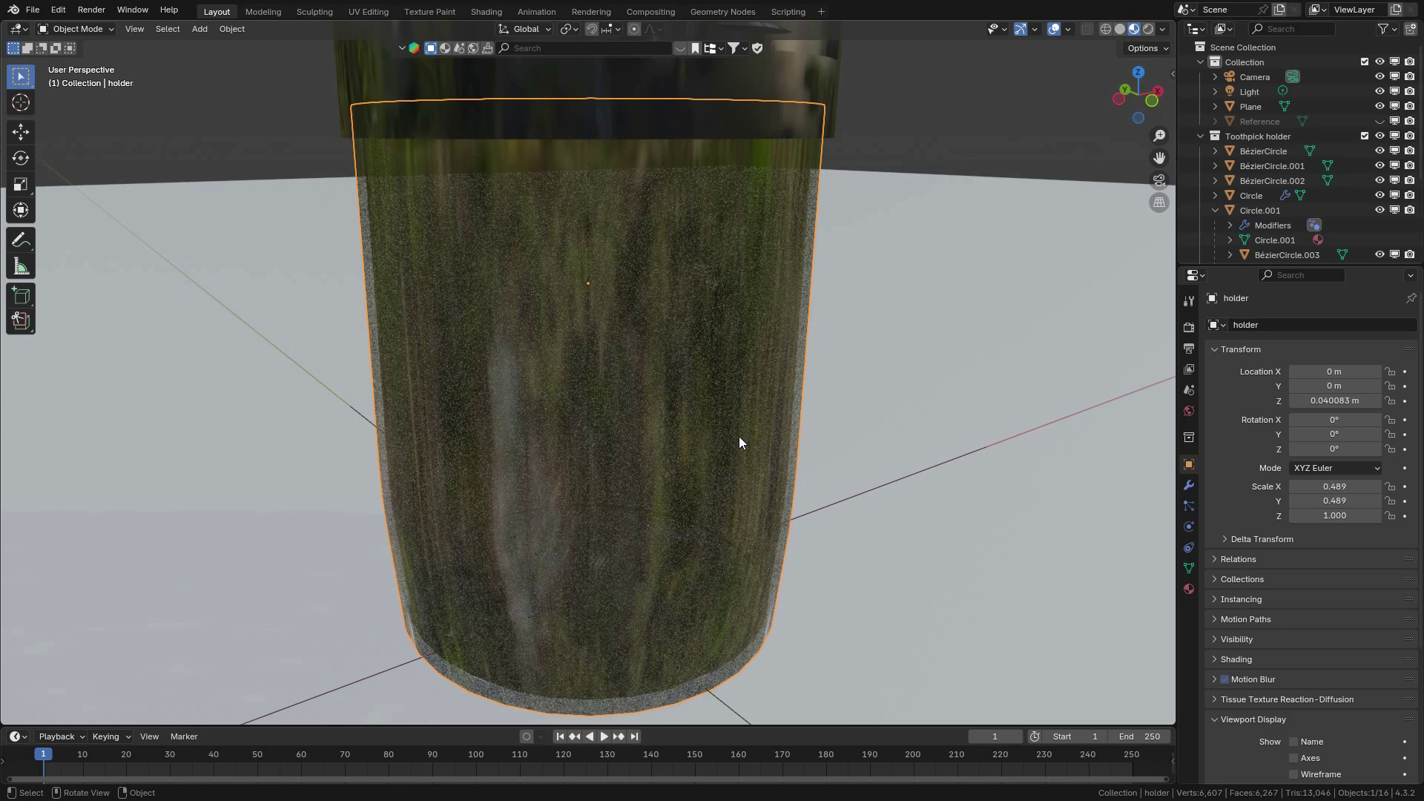
Enable the Screencast Keys overlay for the Layout viewport and check its settings.
{"action": "key", "text": "n"}
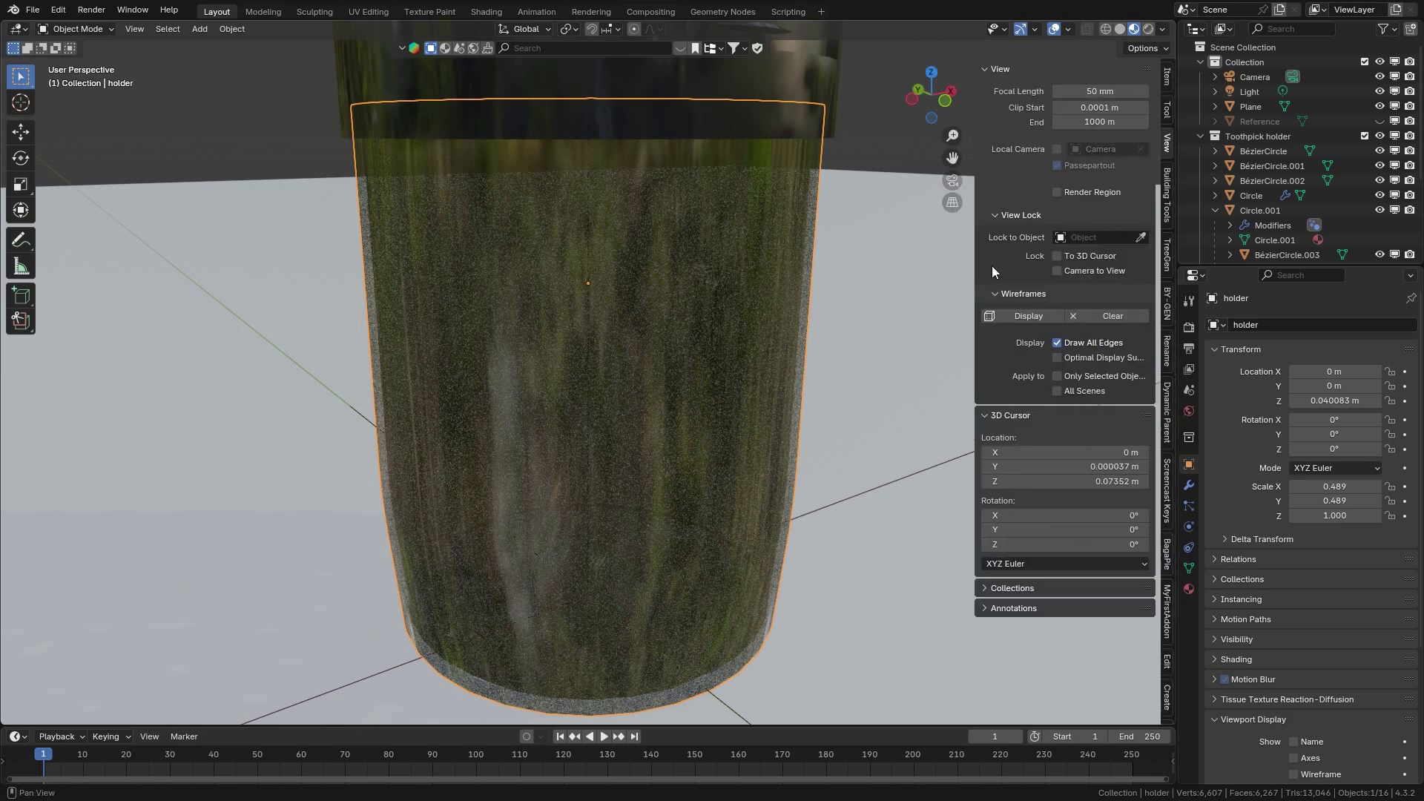
{"action": "left_click", "coordinate": [1169, 491]}
{"action": "left_click", "coordinate": [1003, 68]}
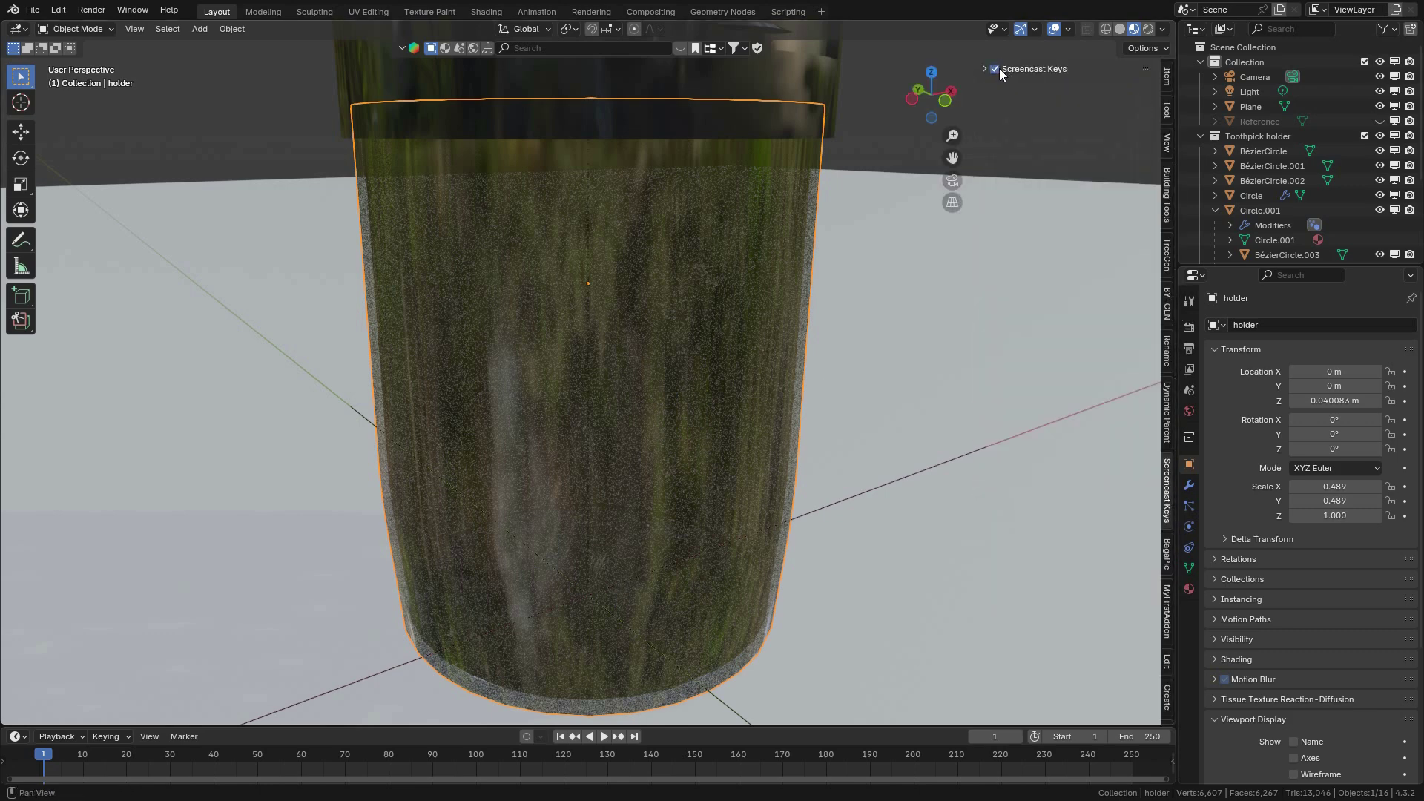
{"action": "left_click", "coordinate": [987, 67]}
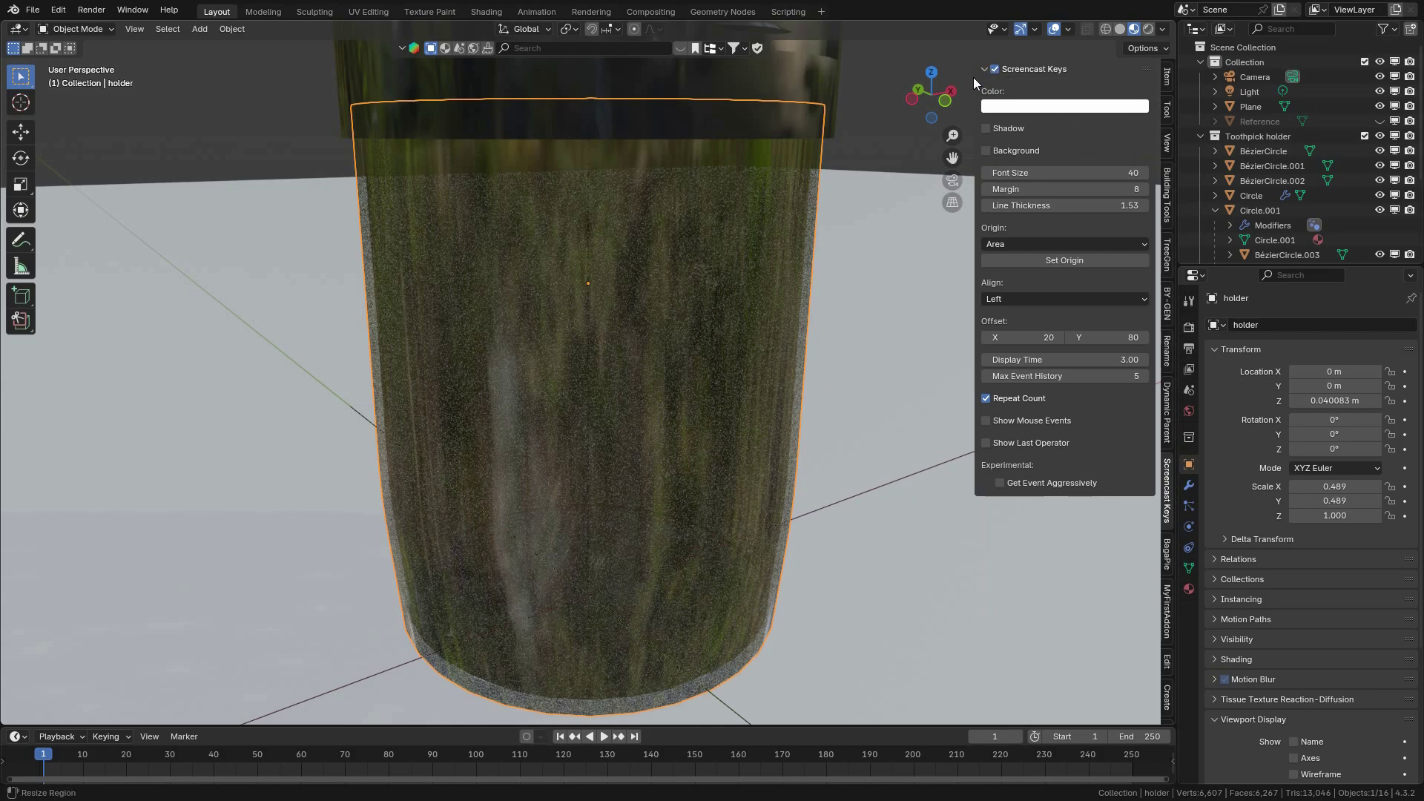
{"action": "key", "text": "n"}
Frame the whole toothpick holder with its open lid and align the scene camera to that view.
{"action": "scroll", "coordinate": [764, 267], "scroll_direction": "down", "scroll_amount": 1}
{"action": "middle_click_drag", "start_coordinate": [749, 286], "coordinate": [927, 297]}
{"action": "middle_click_drag", "start_coordinate": [927, 296], "coordinate": [672, 350], "text": "shift"}
{"action": "key", "text": "KP_Decimal"}
{"action": "scroll", "coordinate": [678, 346], "scroll_direction": "down", "scroll_amount": 6}
{"action": "mouse_move", "coordinate": [671, 351]}
{"action": "middle_mouse_down"}
{"action": "mouse_move", "coordinate": [687, 346]}
{"action": "mouse_move", "coordinate": [702, 393]}
{"action": "mouse_move", "coordinate": [694, 360]}
{"action": "middle_mouse_up"}
{"action": "left_click", "coordinate": [1265, 76]}
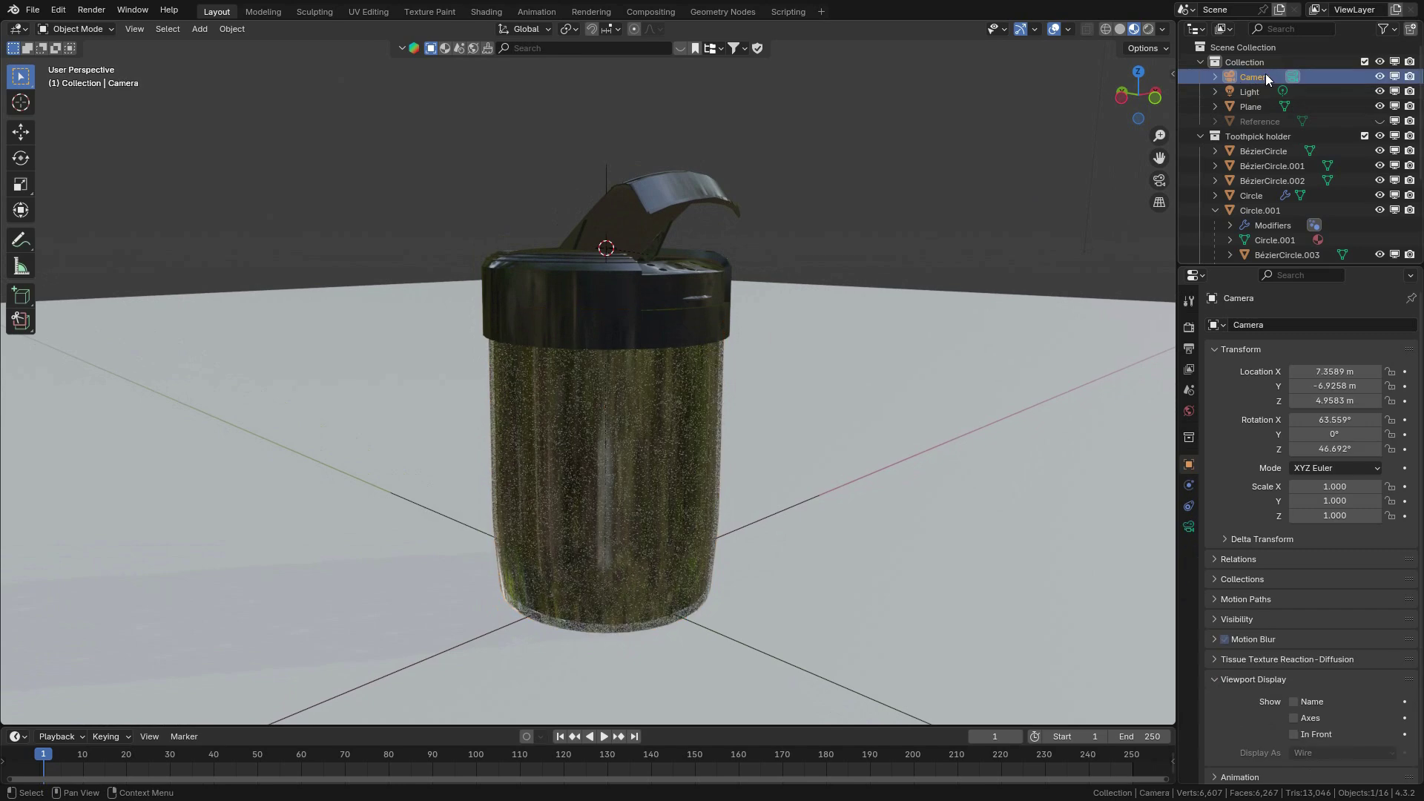
{"action": "key", "text": "ctrl+alt"}
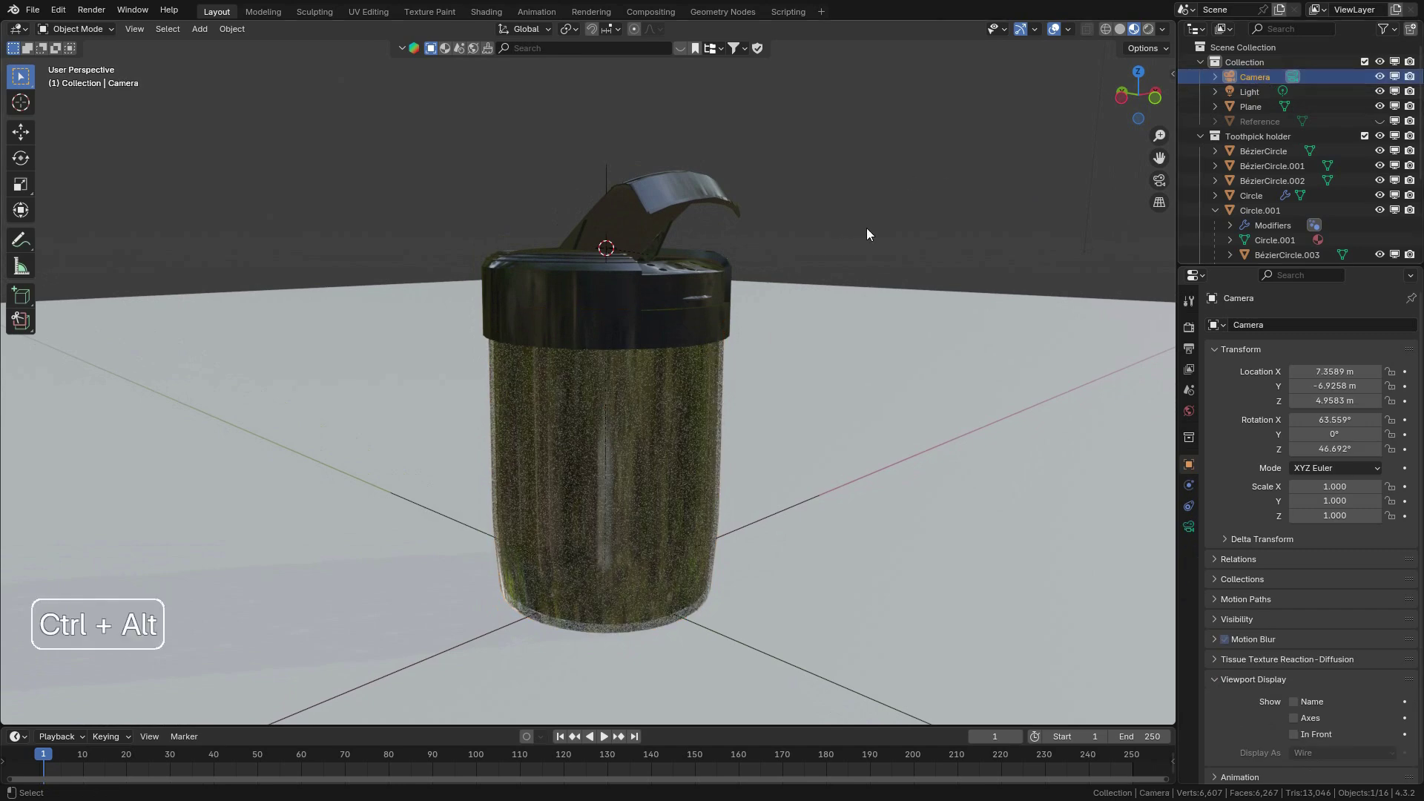
{"action": "key", "text": "ctrl+alt+KP_0"}
{"action": "key", "text": "g"}
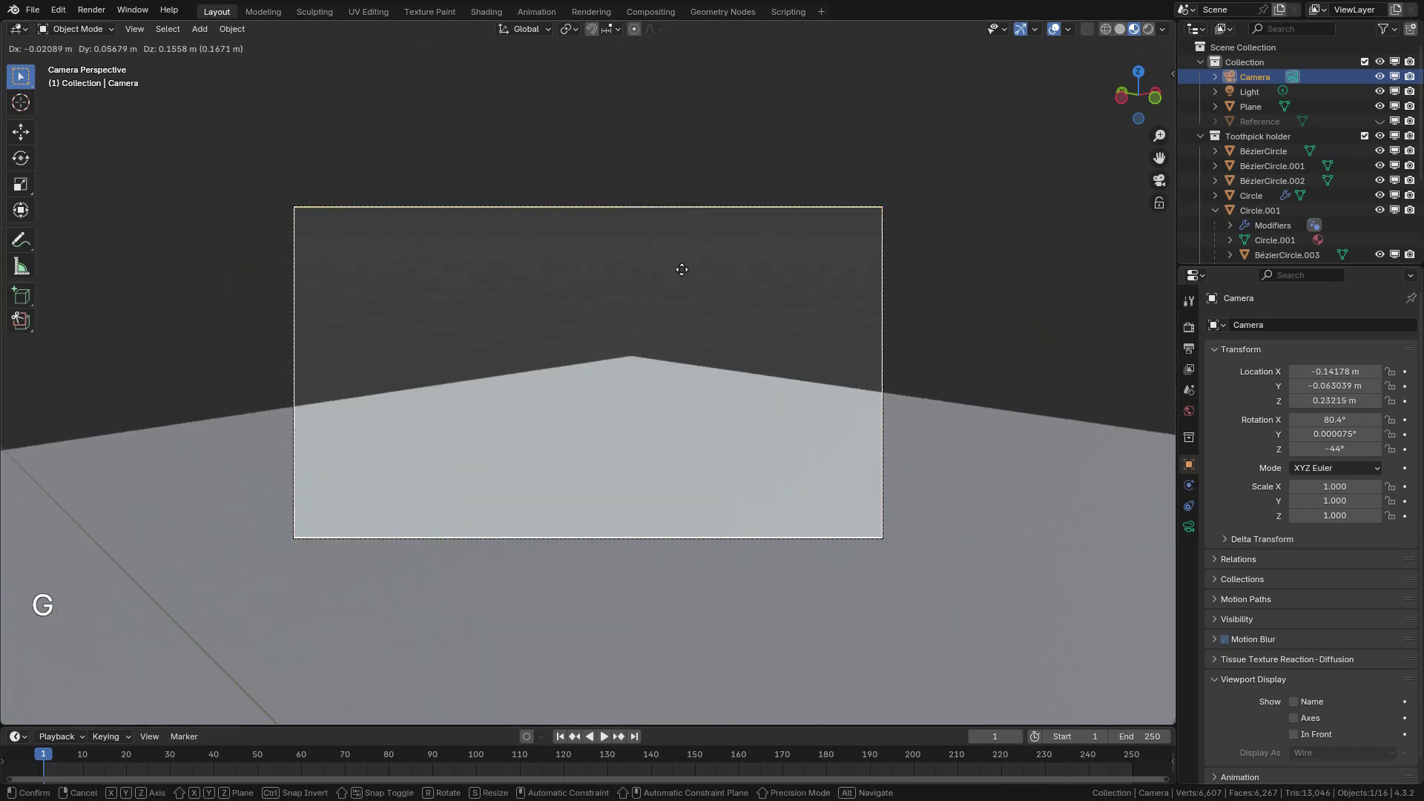
{"action": "left_click", "coordinate": [698, 273]}
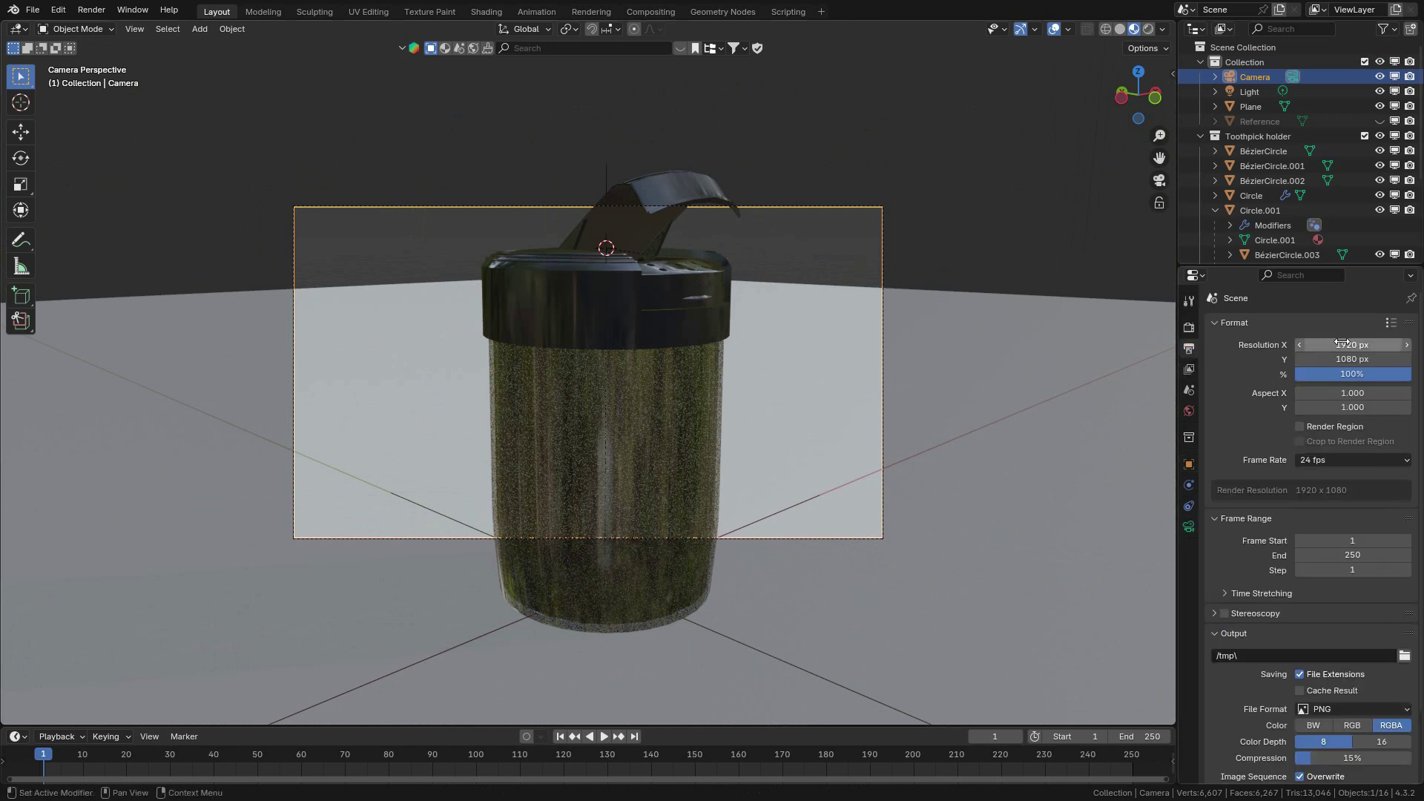
Set the output resolution to 2000 px in both X and Y.
{"action": "left_click_drag", "start_coordinate": [1357, 344], "coordinate": [1360, 359]}
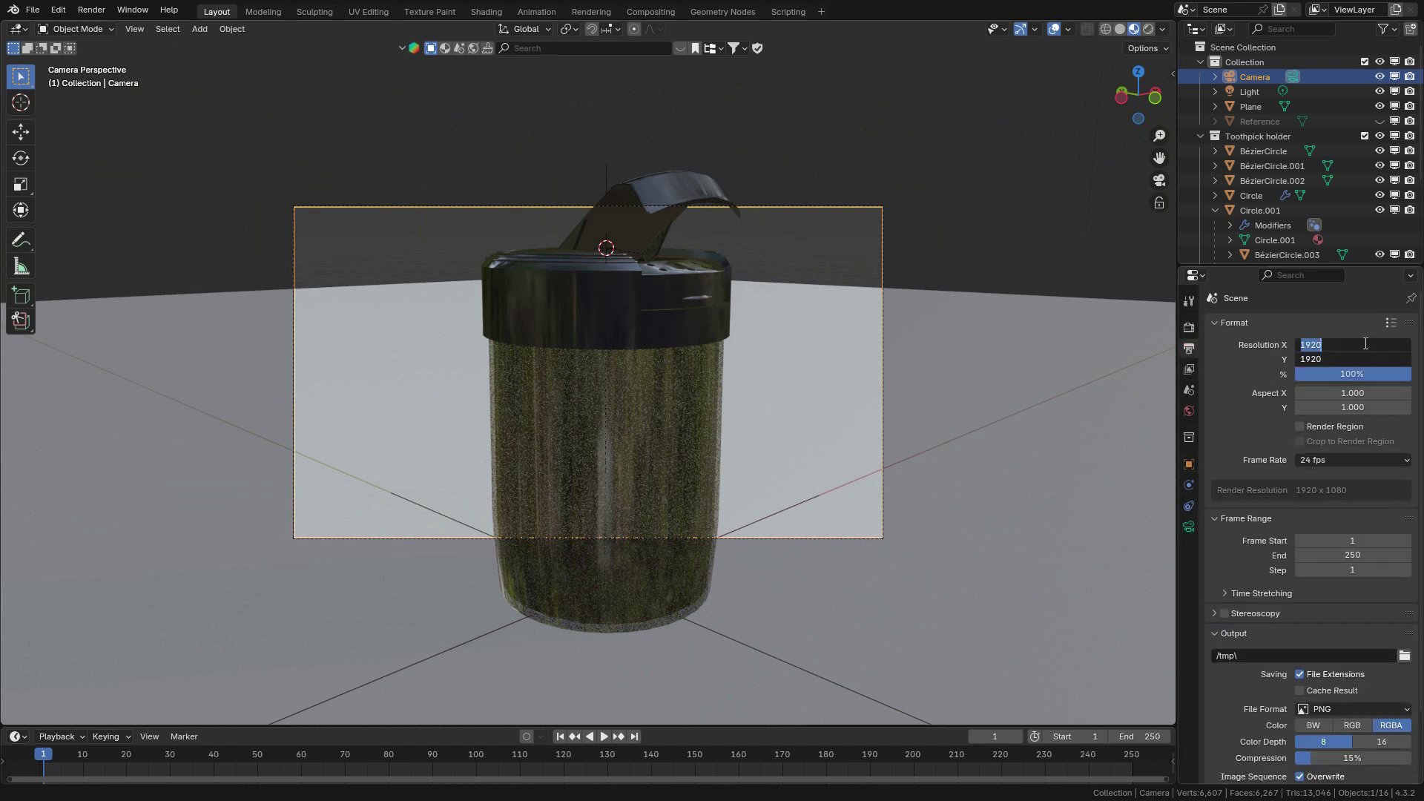
{"action": "type", "text": "2000"}
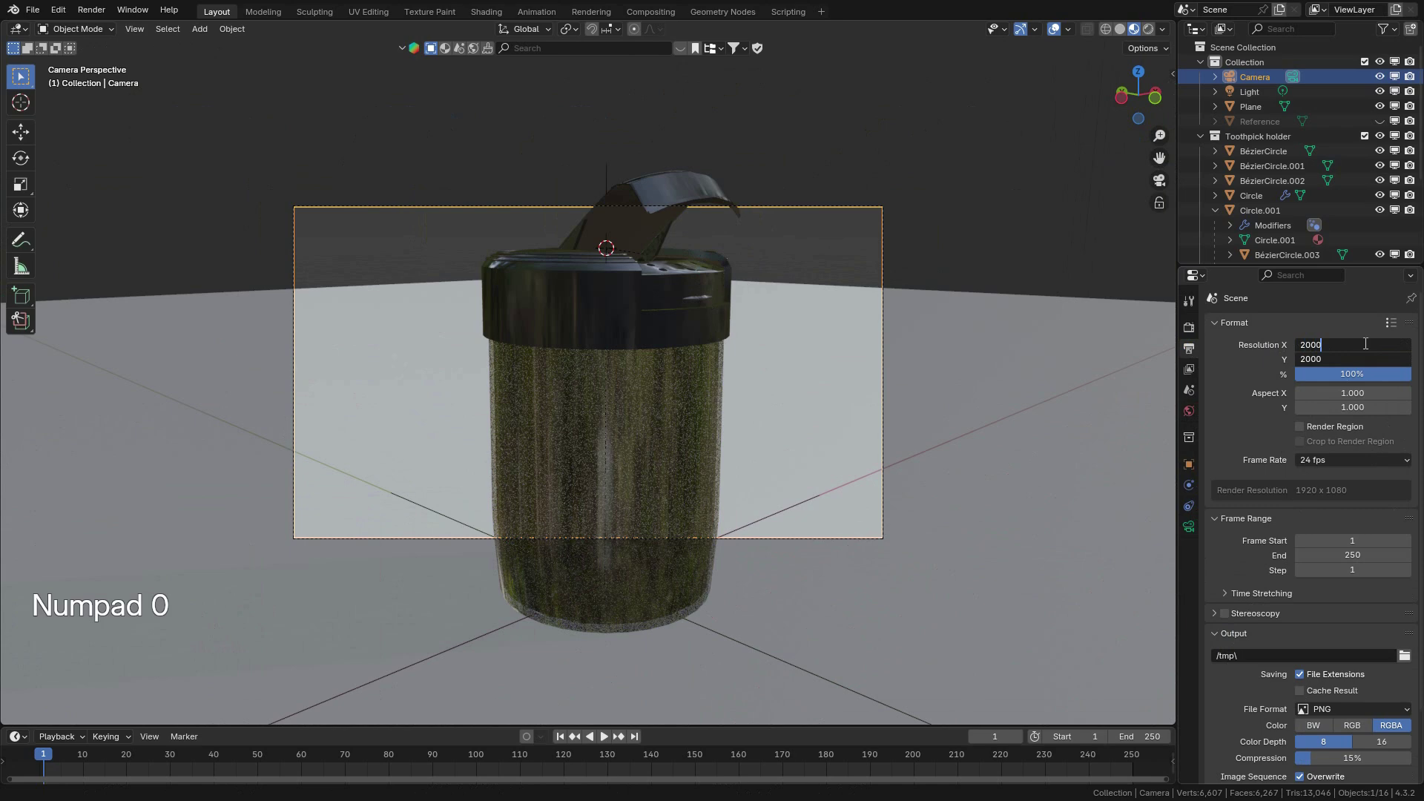
{"action": "key", "text": "Return"}
Move the camera about 0.005 m down and 0.001 m sideways in its view to reframe the holder in the square frame.
{"action": "key", "text": "g"}
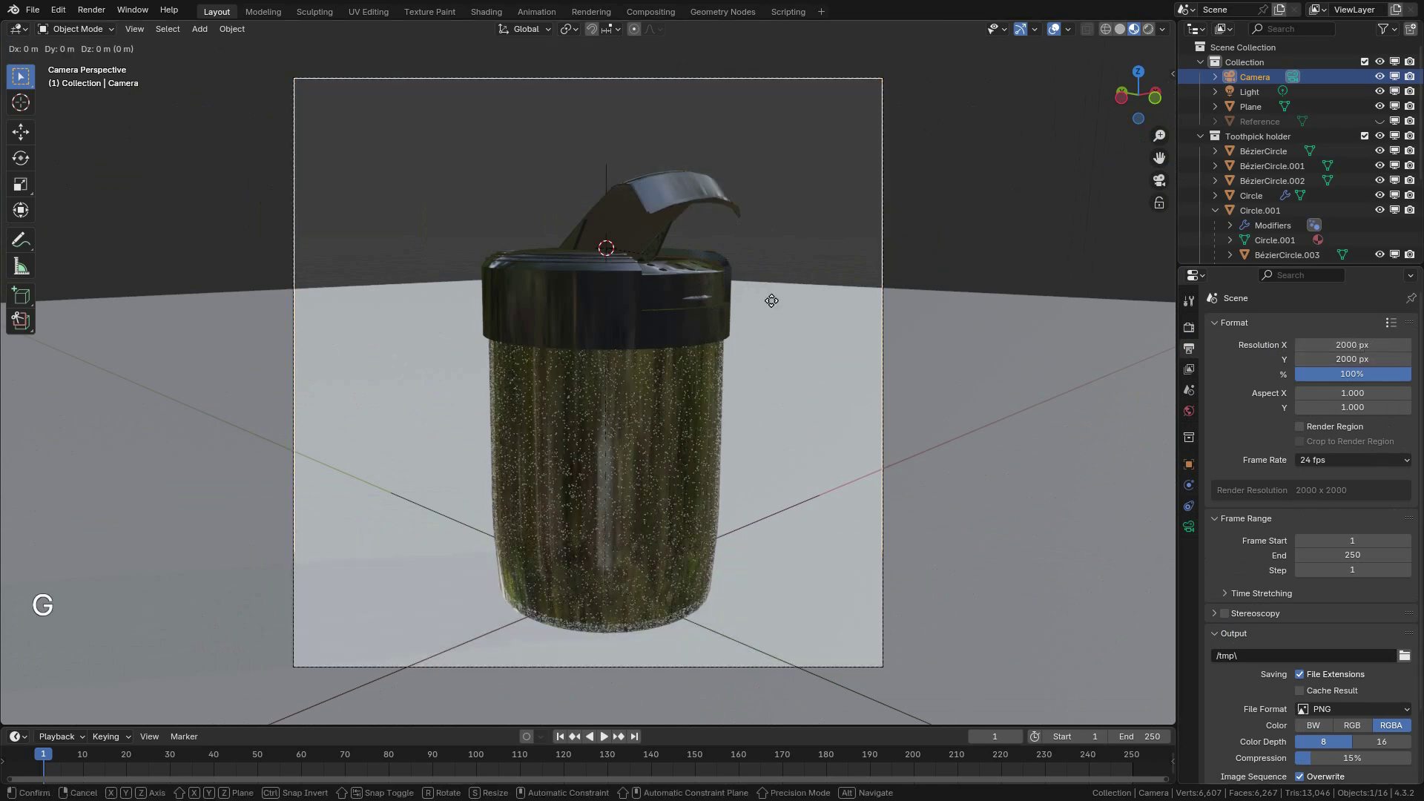
{"action": "key", "text": "shift"}
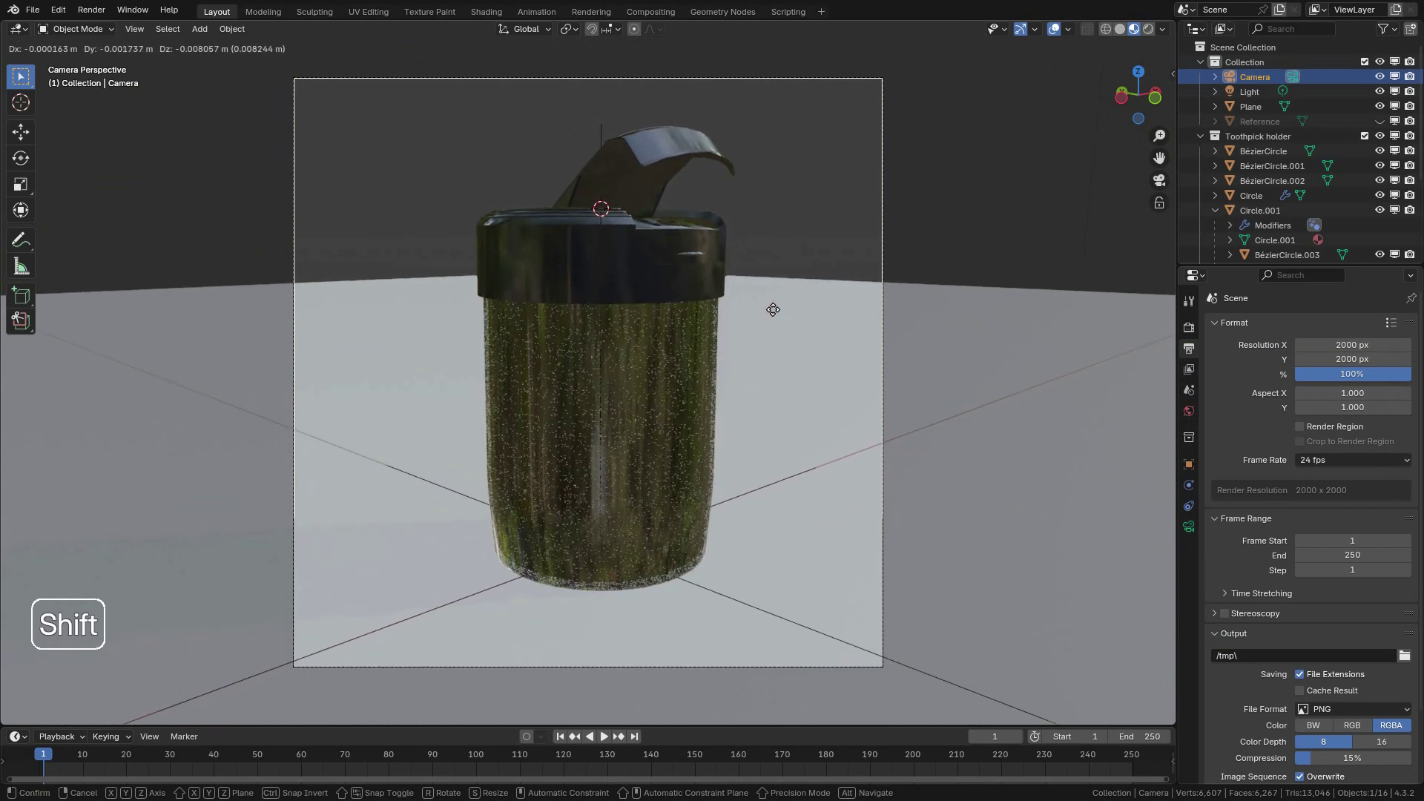
{"action": "left_click", "coordinate": [773, 307]}
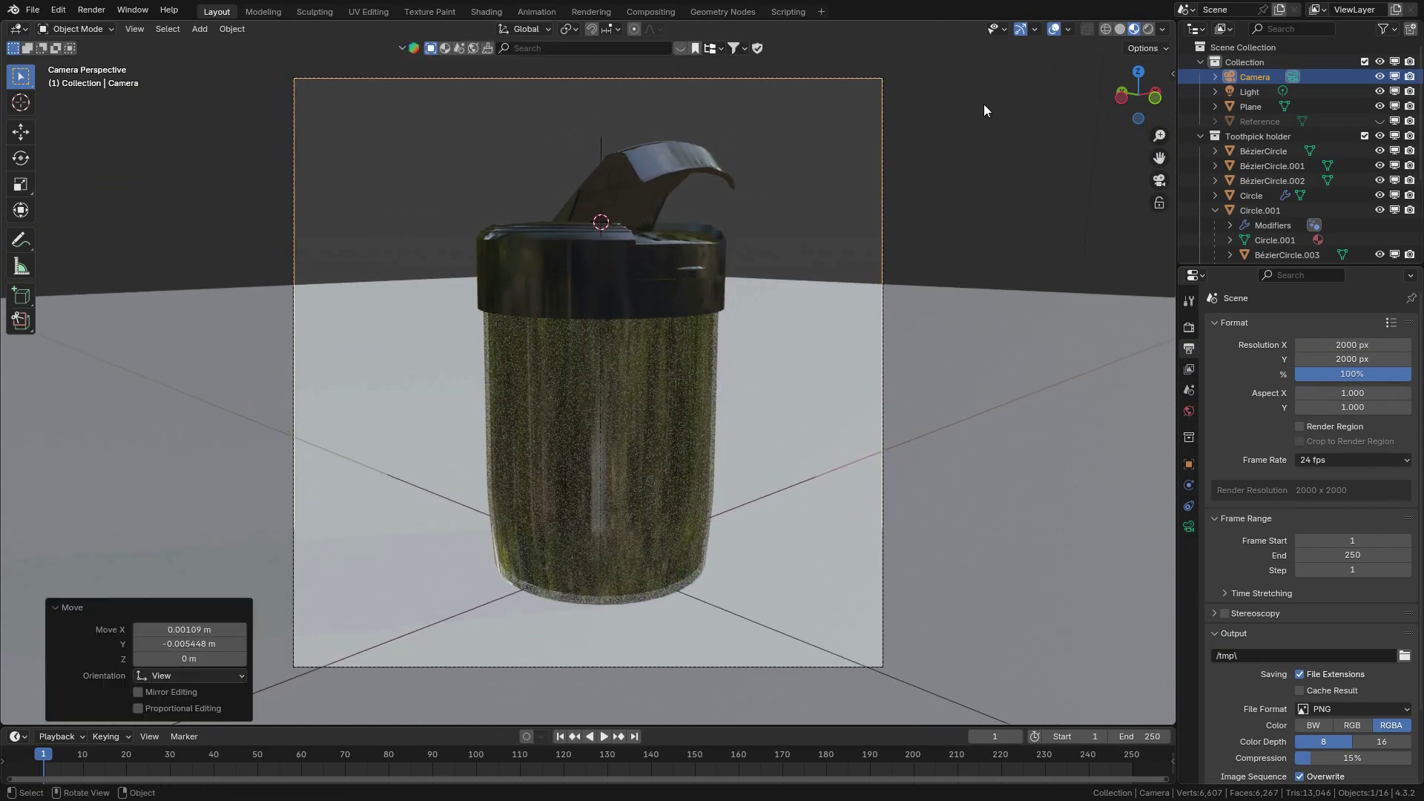
Hide the viewport overlays and save the file.
{"action": "left_click", "coordinate": [1054, 33]}
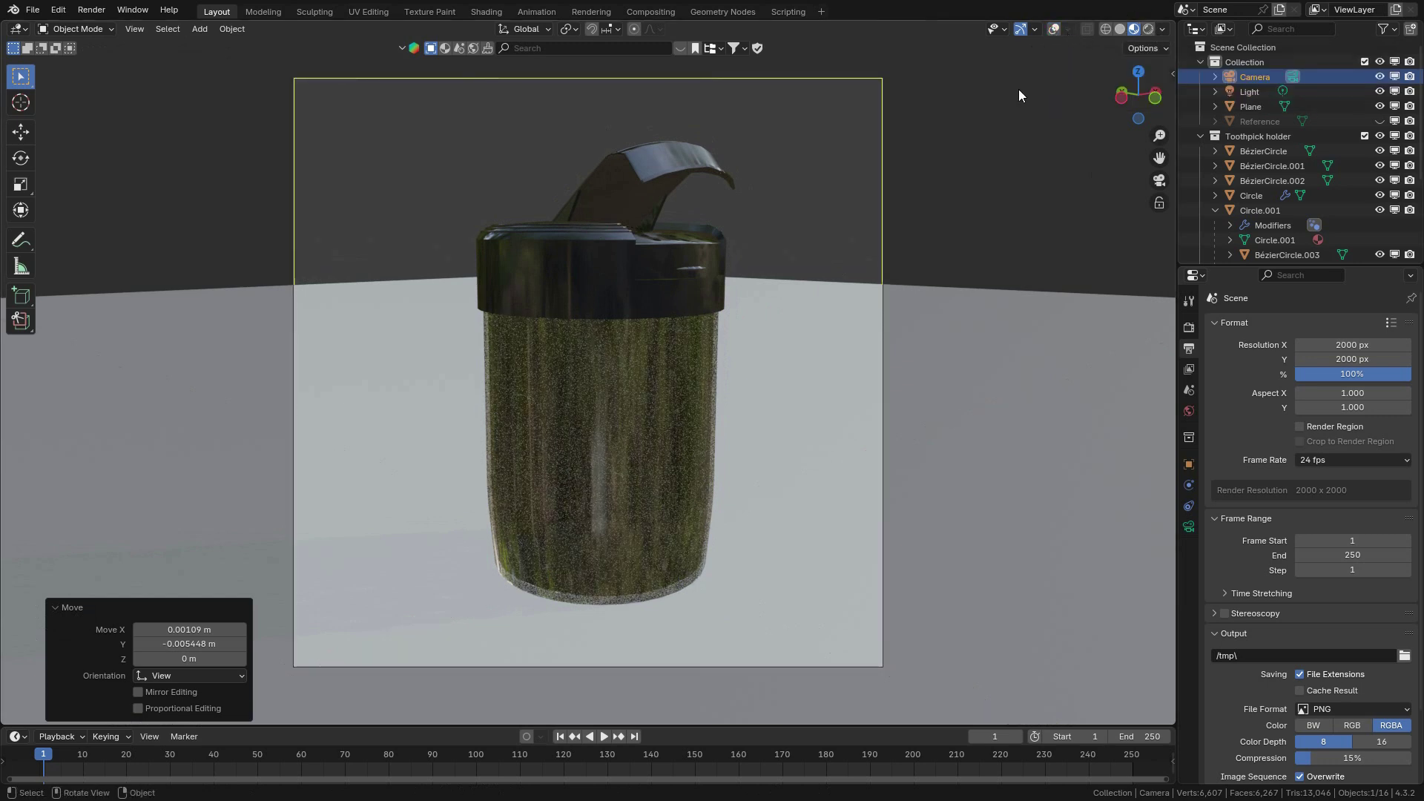
{"action": "key", "text": "ctrl"}
{"action": "key", "text": "ctrl+s"}
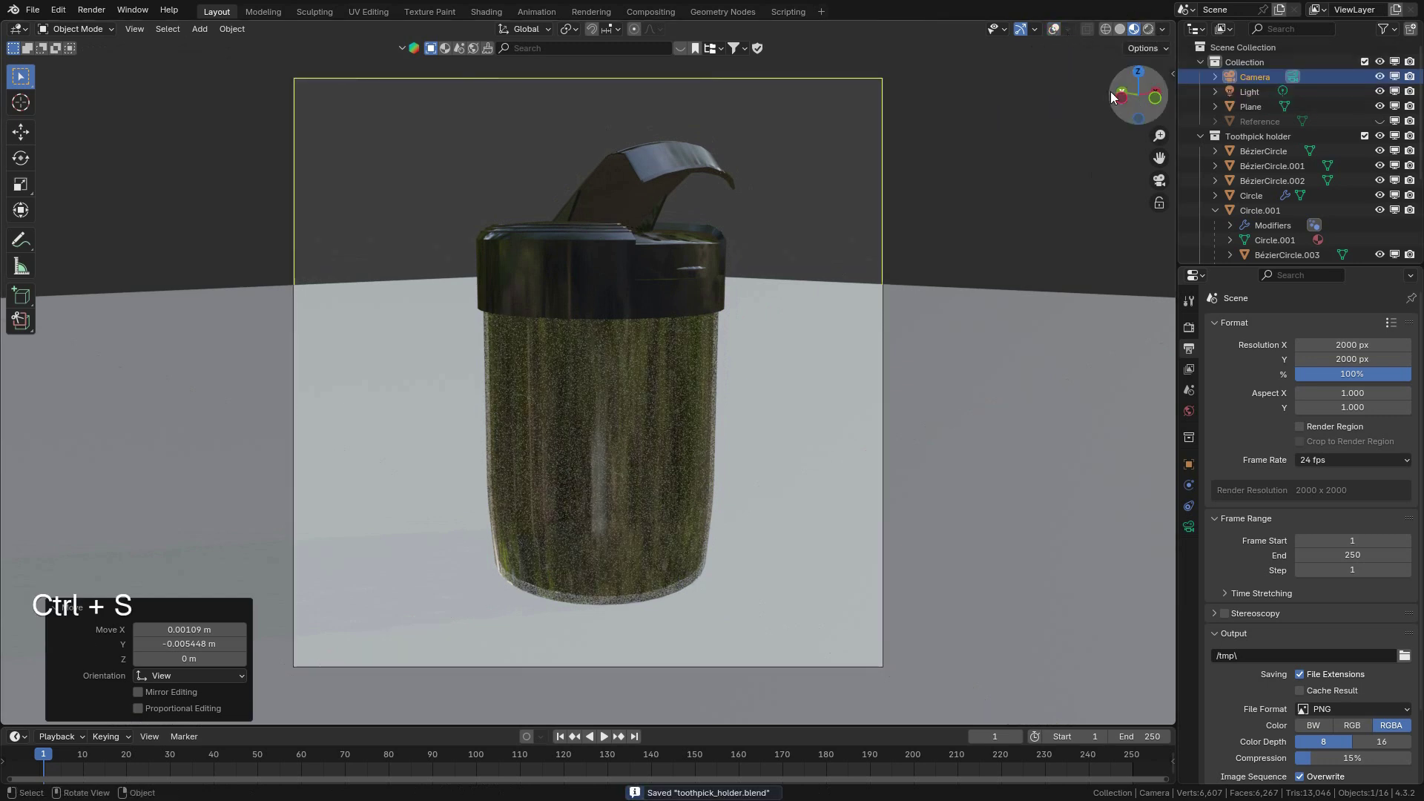
Enable Render Region for the camera frame and preview the holder in rendered shading.
{"action": "left_click", "coordinate": [1150, 30]}
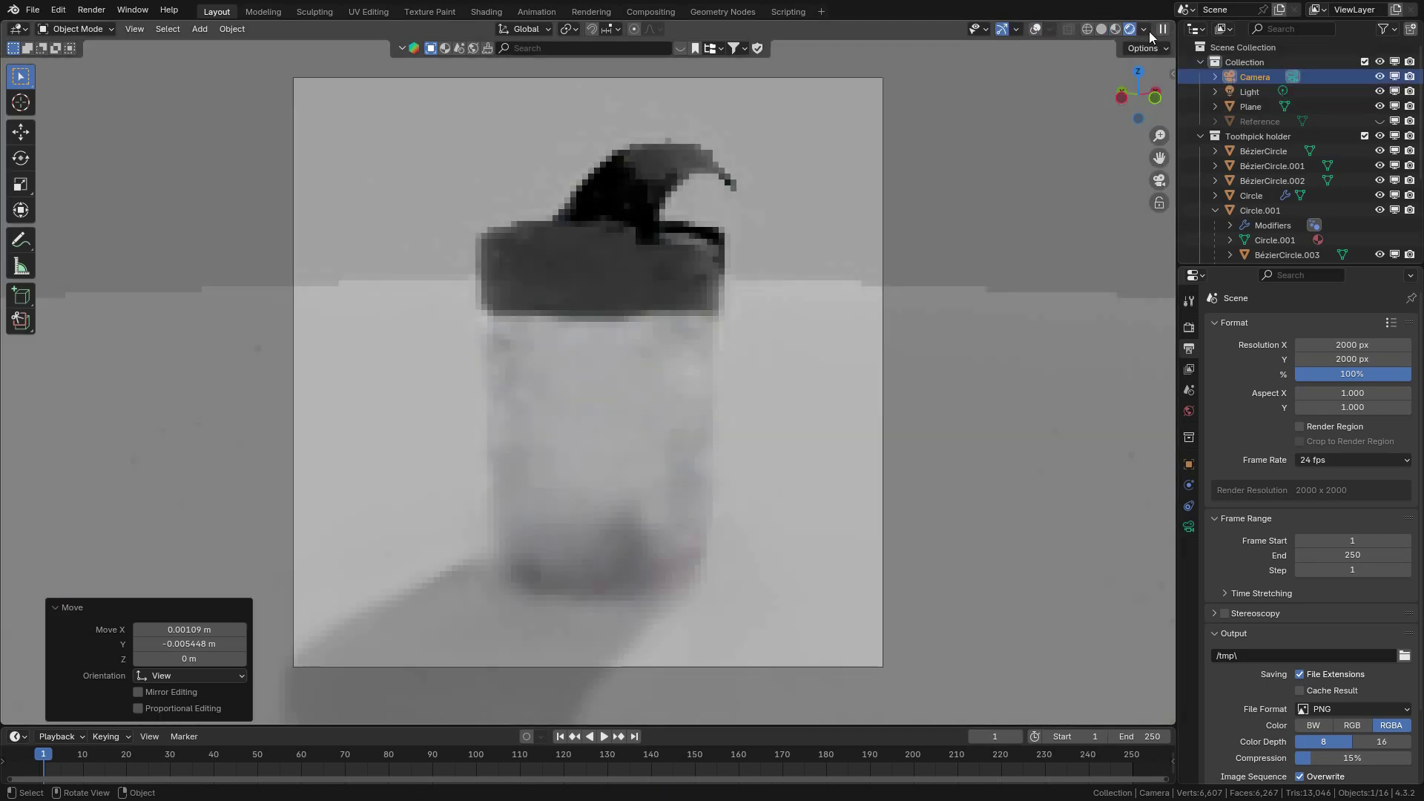
{"action": "left_click", "coordinate": [1101, 30]}
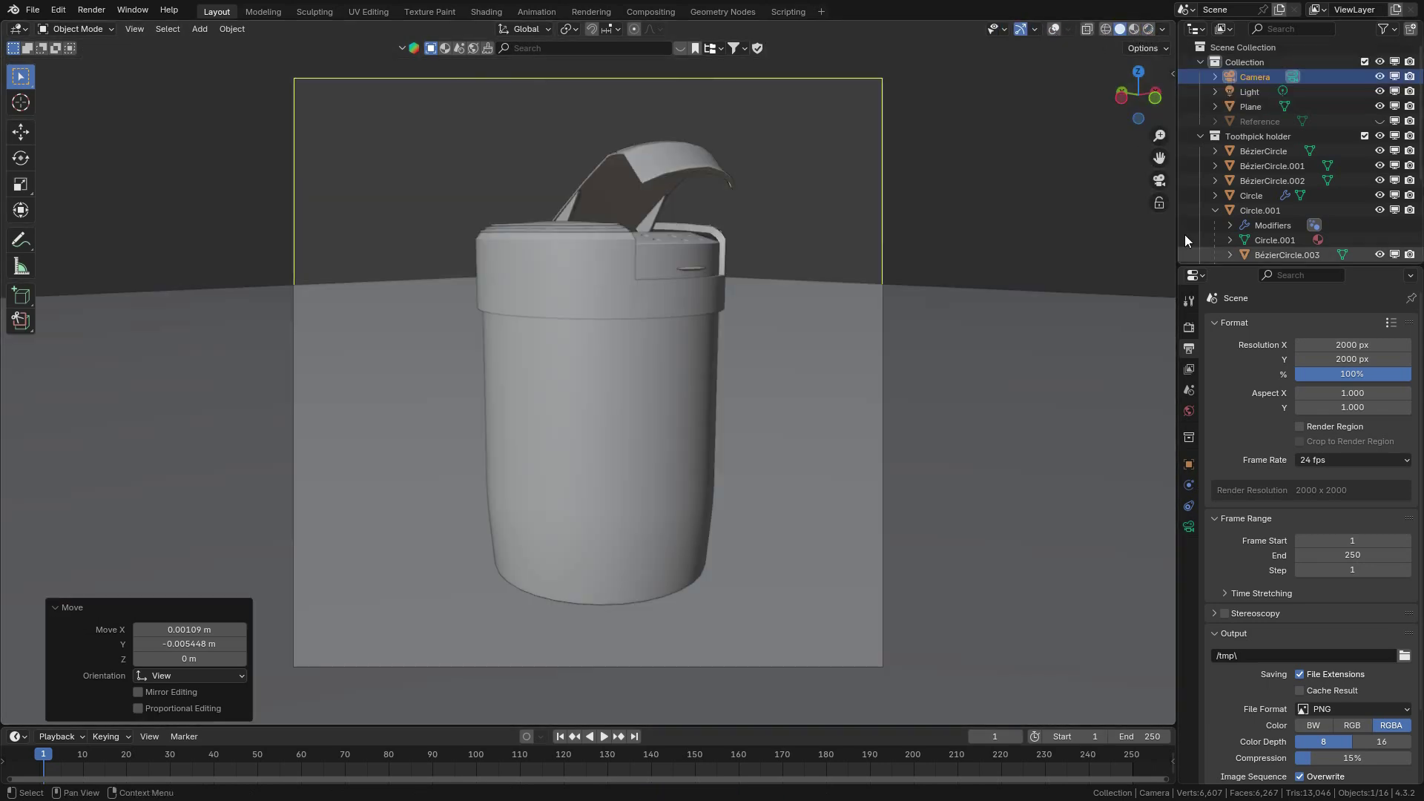
{"action": "left_click", "coordinate": [1333, 425]}
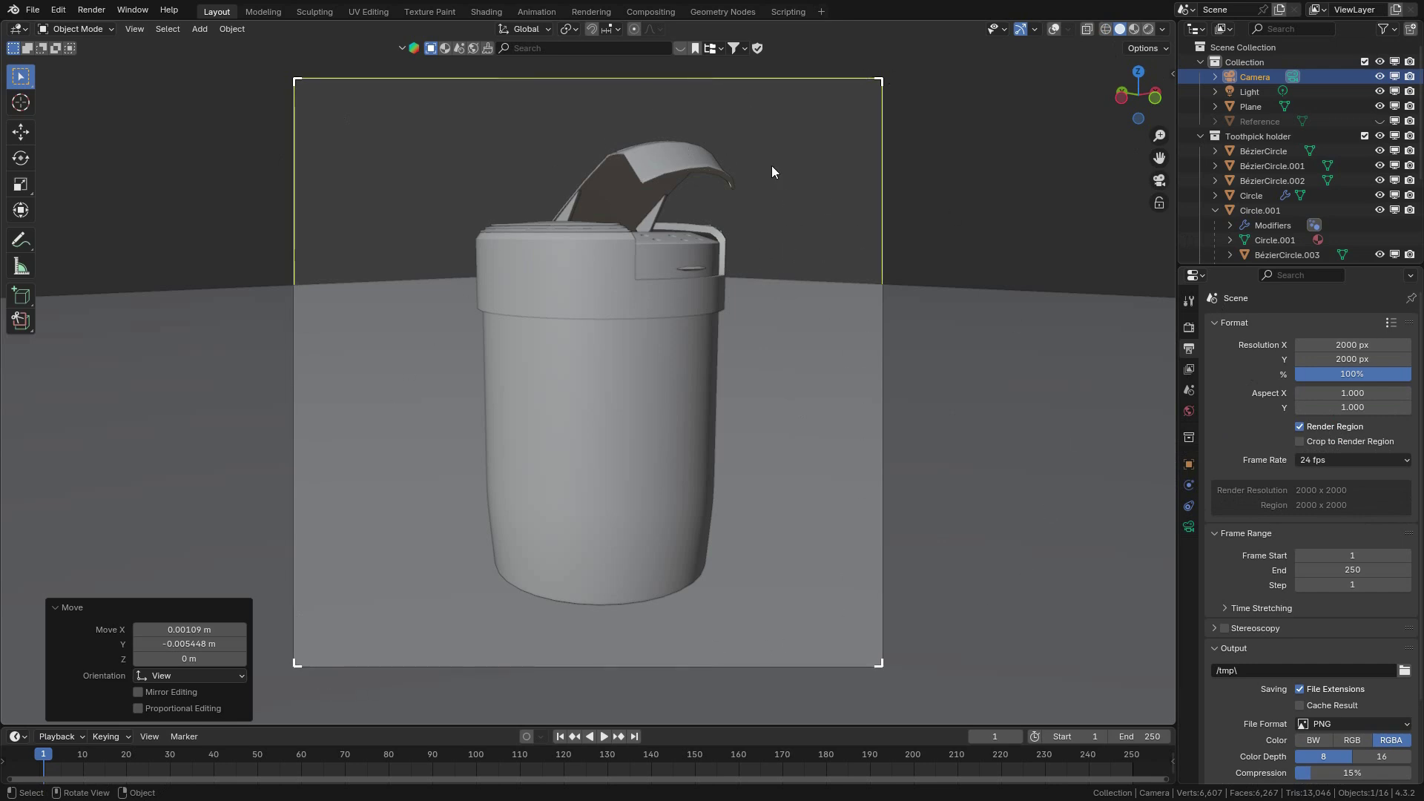
{"action": "left_click", "coordinate": [1147, 28]}
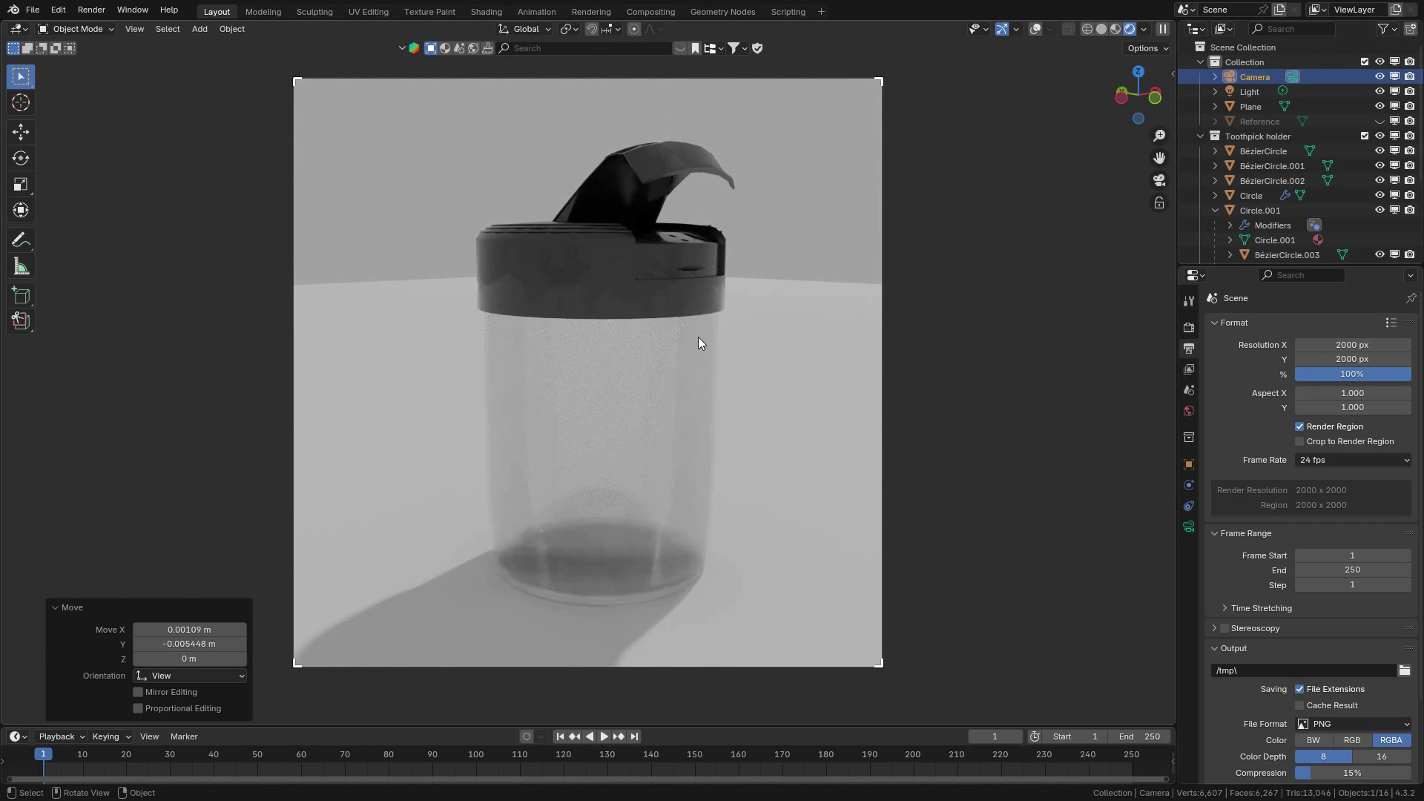
Select the transparent holder body and, in the Shading workspace, set its Principled BSDF Alpha to 1.000.
{"action": "left_click", "coordinate": [687, 405]}
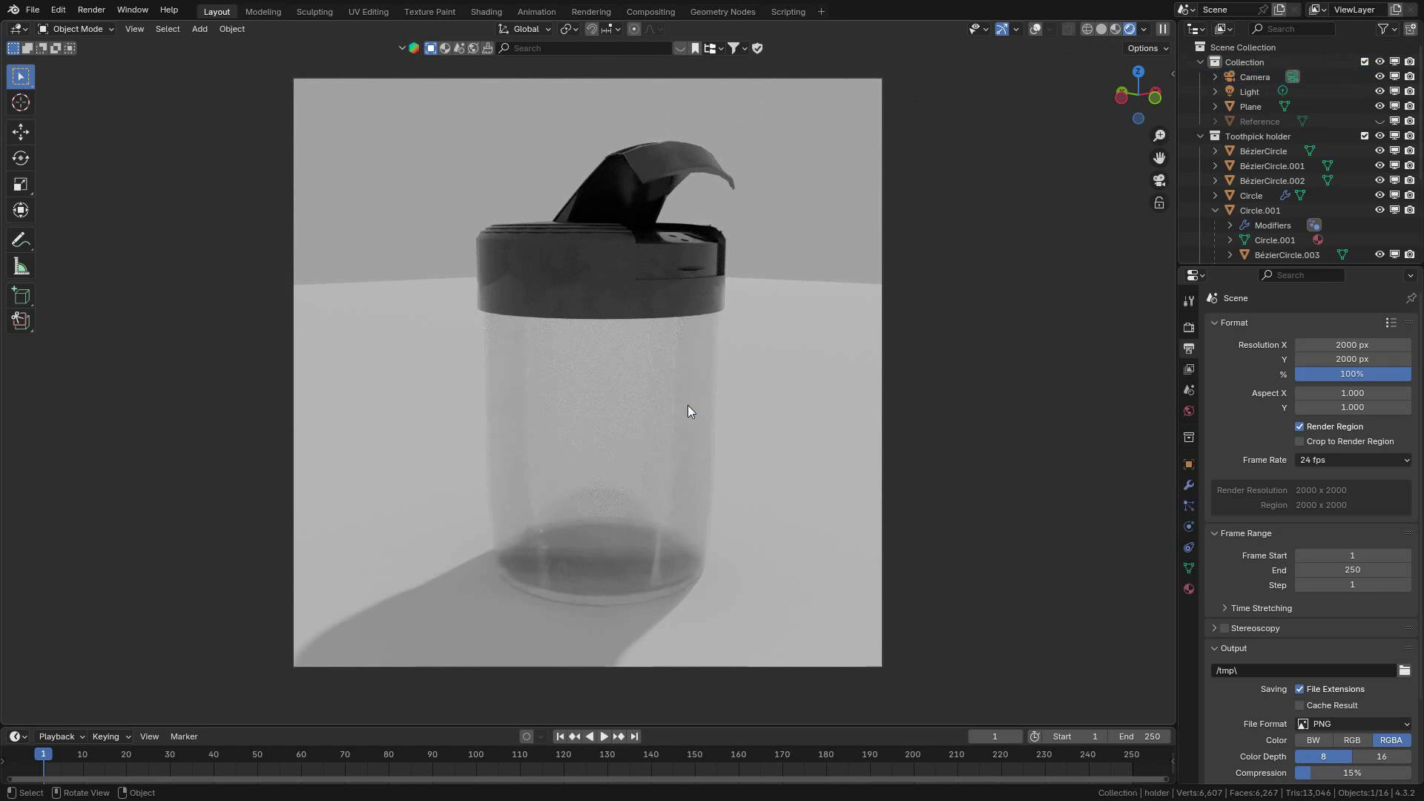
{"action": "left_click", "coordinate": [1102, 28]}
{"action": "left_click", "coordinate": [485, 11]}
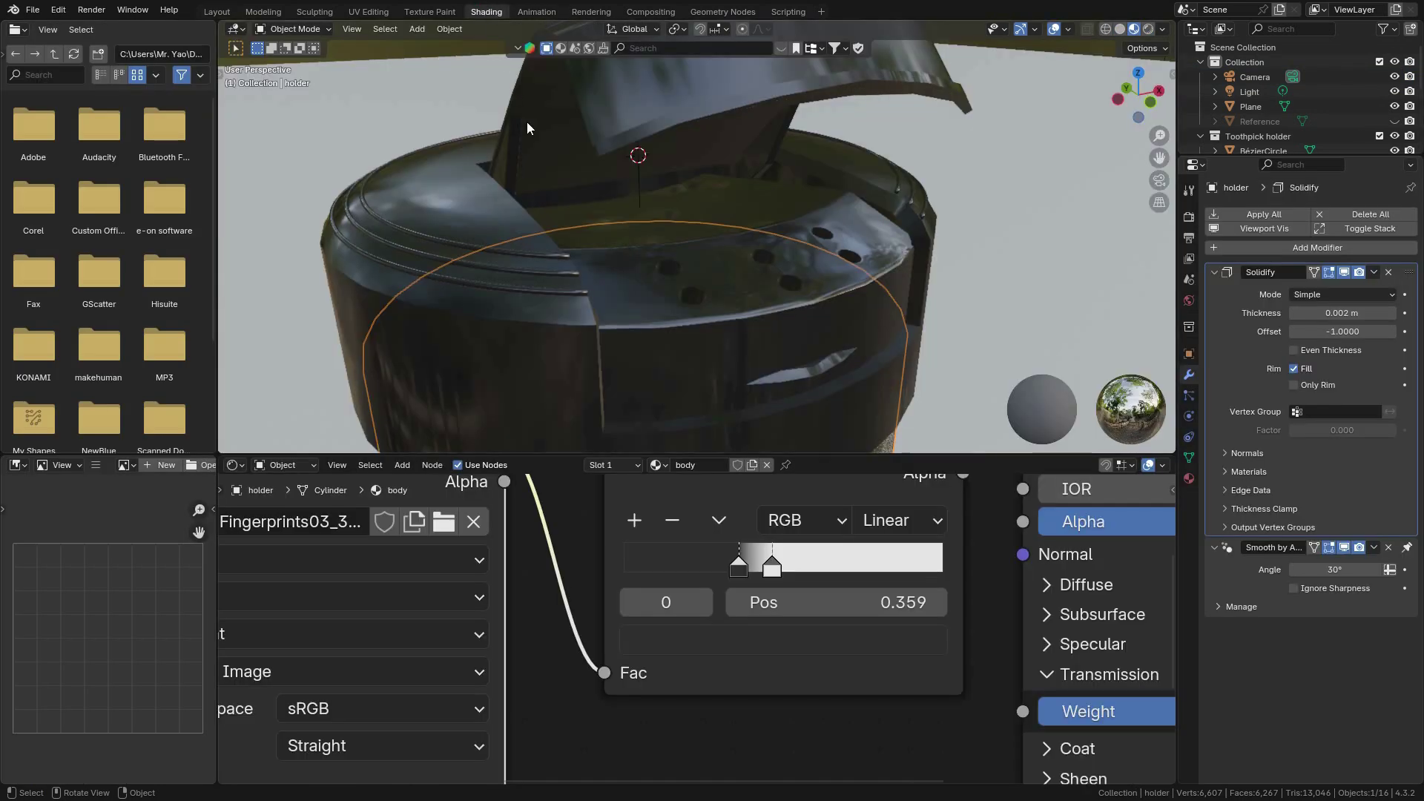
{"action": "scroll", "coordinate": [841, 628], "scroll_direction": "down", "scroll_amount": 3}
{"action": "scroll", "coordinate": [640, 678], "scroll_direction": "up", "scroll_amount": 3}
{"action": "scroll", "coordinate": [667, 652], "scroll_direction": "up", "scroll_amount": 1}
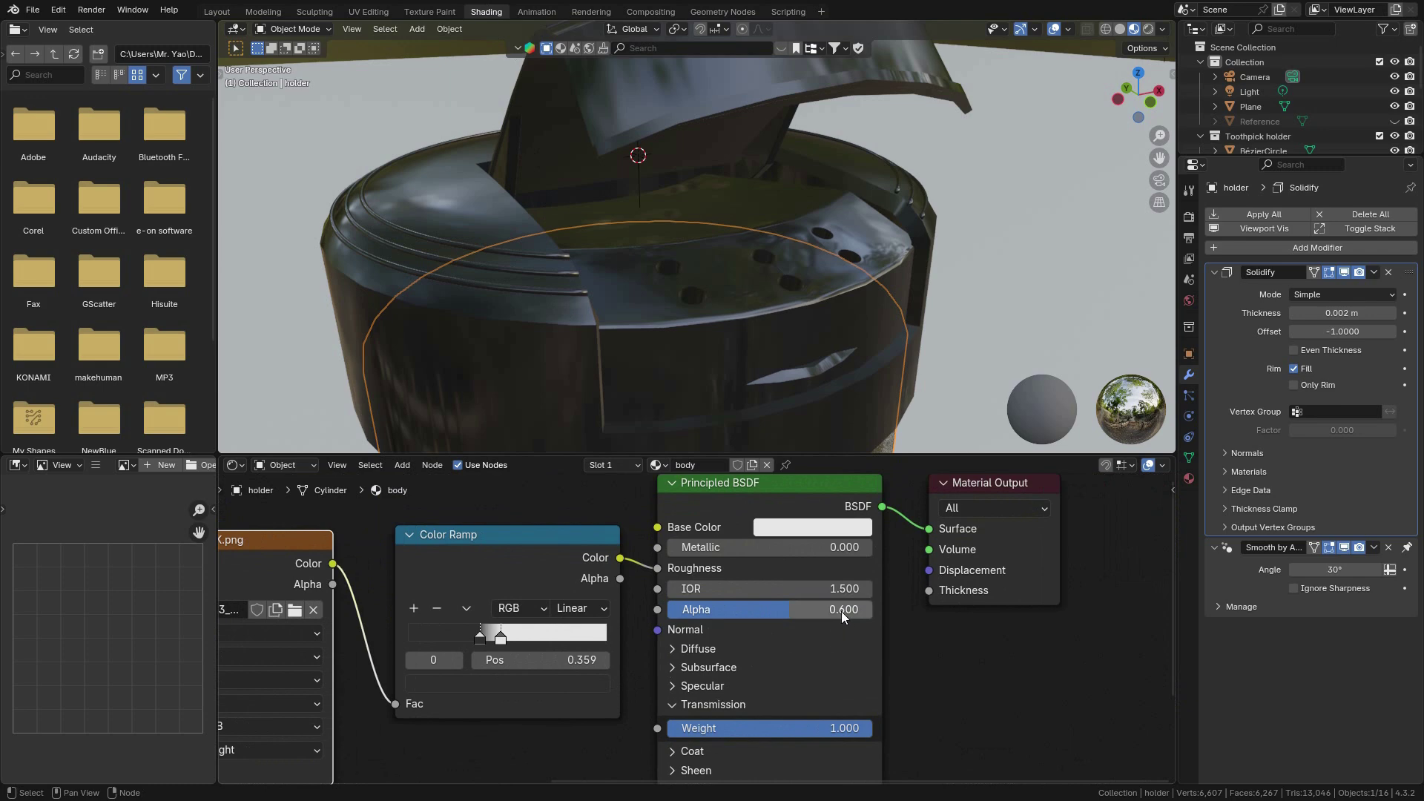
{"action": "left_click_drag", "start_coordinate": [841, 611], "coordinate": [1117, 607]}
{"action": "scroll", "coordinate": [764, 402], "scroll_direction": "down", "scroll_amount": 4}
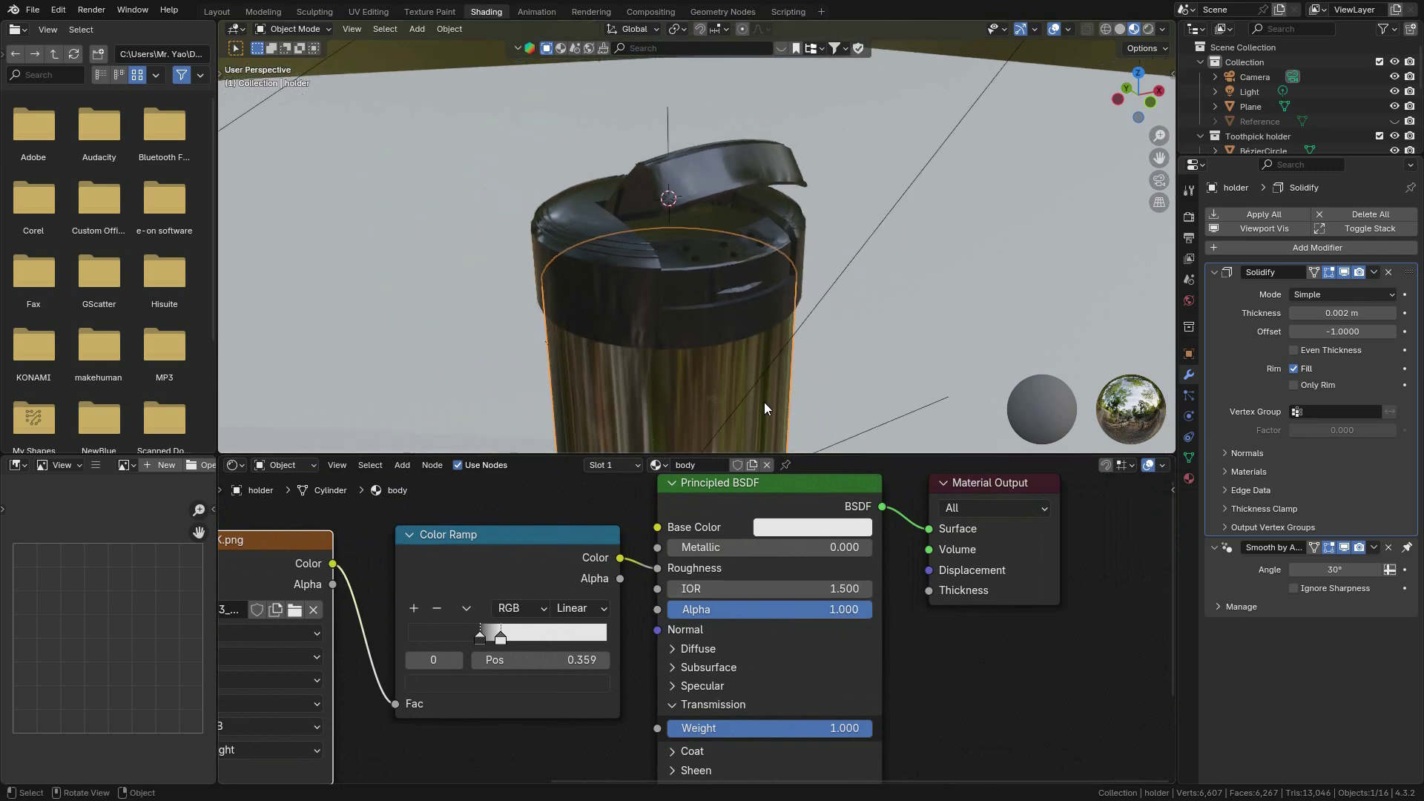
Move the black stop of the body material's Color Ramp to position 0.045 and inspect the fingerprints on the body.
{"action": "scroll", "coordinate": [745, 385], "scroll_direction": "up", "scroll_amount": 1}
{"action": "middle_click_drag", "start_coordinate": [619, 289], "coordinate": [745, 315]}
{"action": "scroll", "coordinate": [759, 348], "scroll_direction": "up", "scroll_amount": 8}
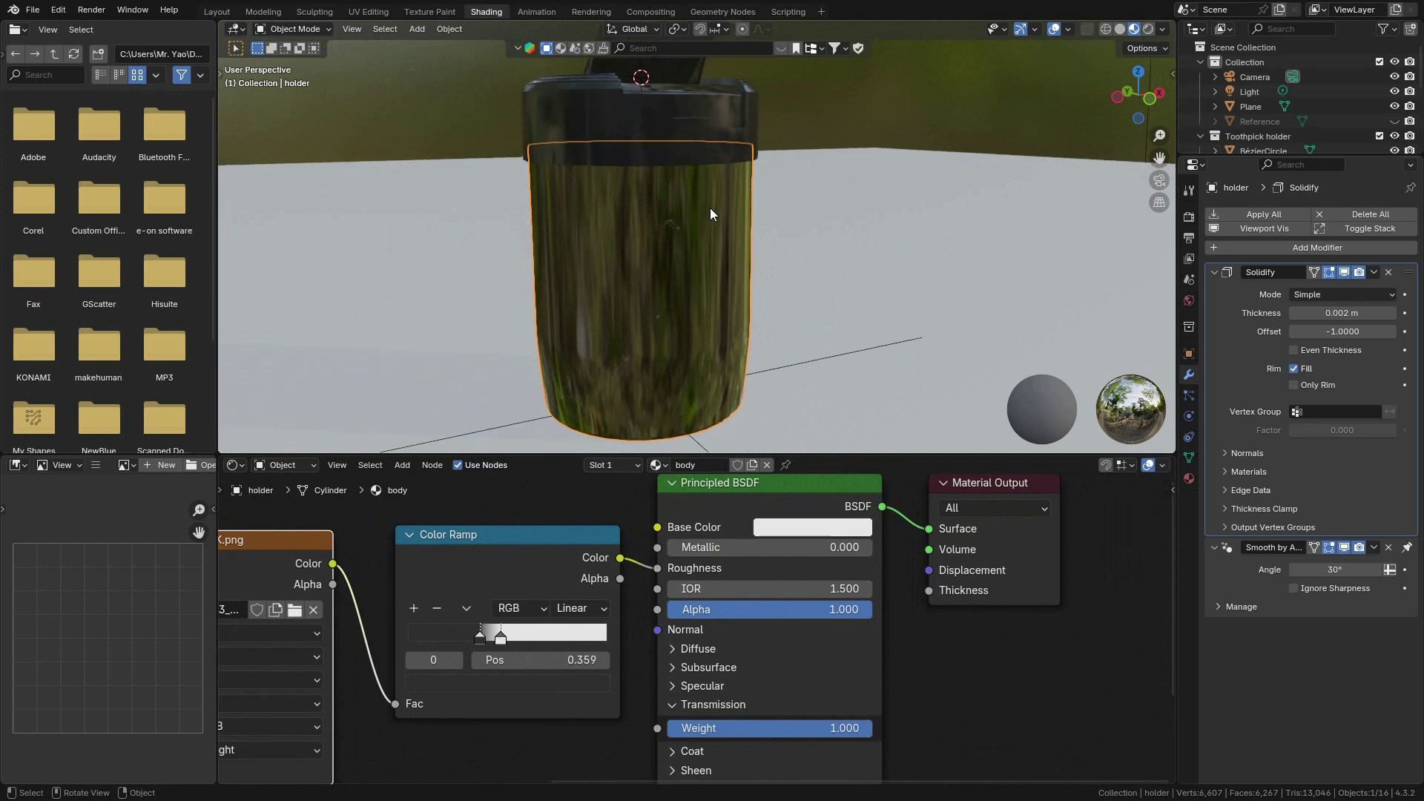
{"action": "mouse_move", "coordinate": [686, 234]}
{"action": "middle_mouse_down"}
{"action": "mouse_move", "coordinate": [637, 233]}
{"action": "mouse_move", "coordinate": [714, 224]}
{"action": "mouse_move", "coordinate": [731, 169]}
{"action": "mouse_move", "coordinate": [706, 224]}
{"action": "middle_mouse_up"}
{"action": "left_click_drag", "start_coordinate": [480, 642], "coordinate": [414, 640]}
{"action": "middle_click_drag", "start_coordinate": [586, 141], "coordinate": [705, 233]}
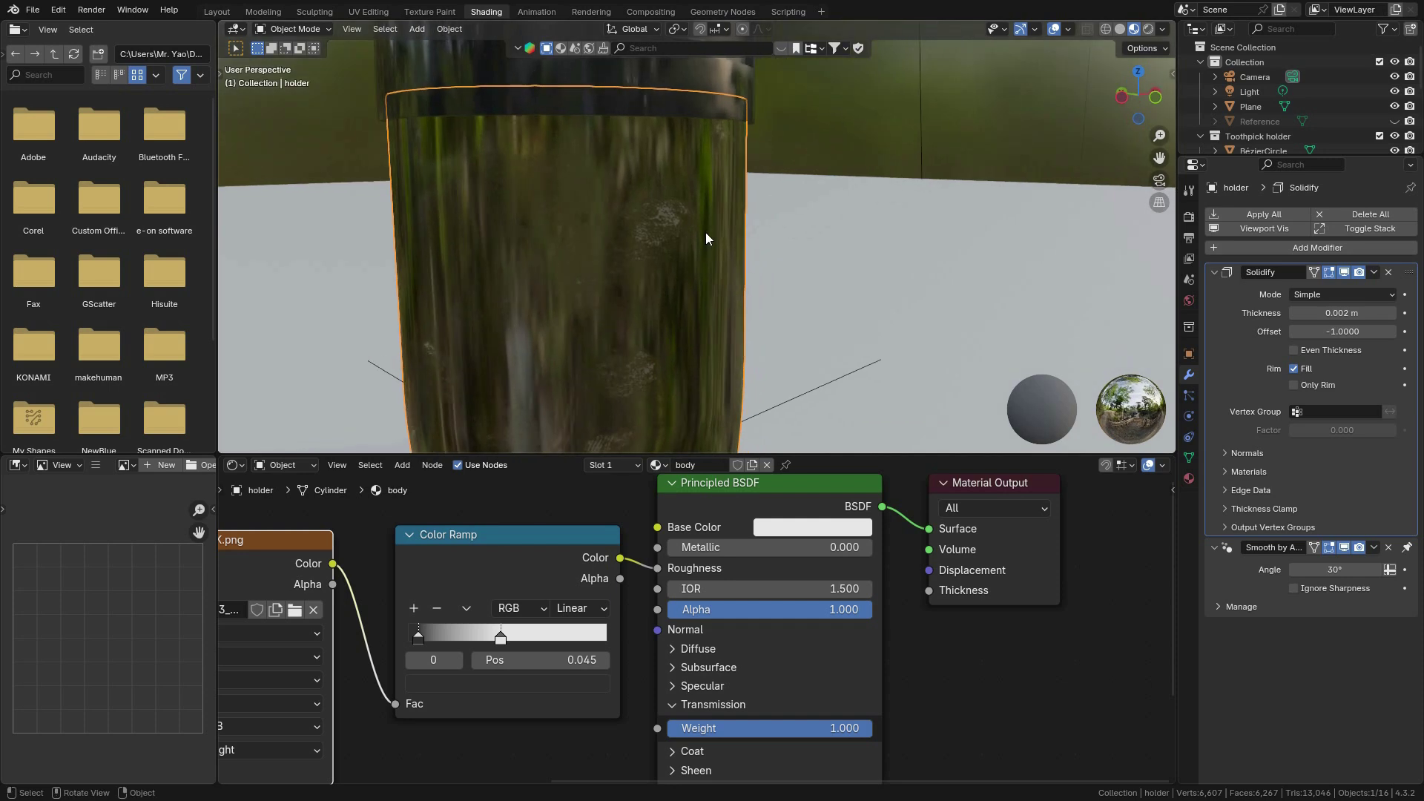
Add a Value node and connect it to the Scale input of the fingerprint texture's Mapping node.
{"action": "middle_click_drag", "start_coordinate": [561, 546], "coordinate": [946, 777]}
{"action": "scroll", "coordinate": [683, 729], "scroll_direction": "up", "scroll_amount": 2}
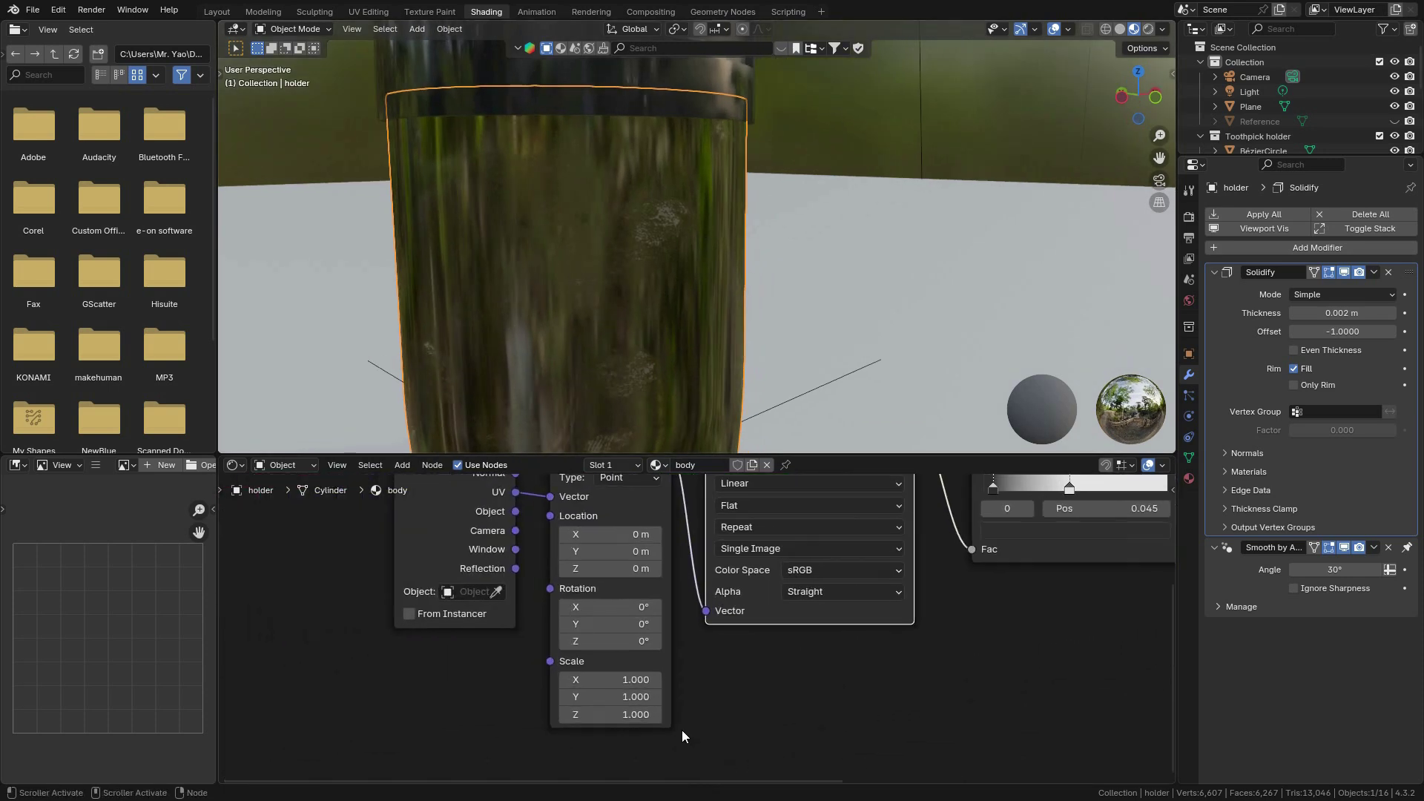
{"action": "middle_click_drag", "start_coordinate": [631, 386], "coordinate": [674, 386]}
{"action": "key", "text": "shift+a"}
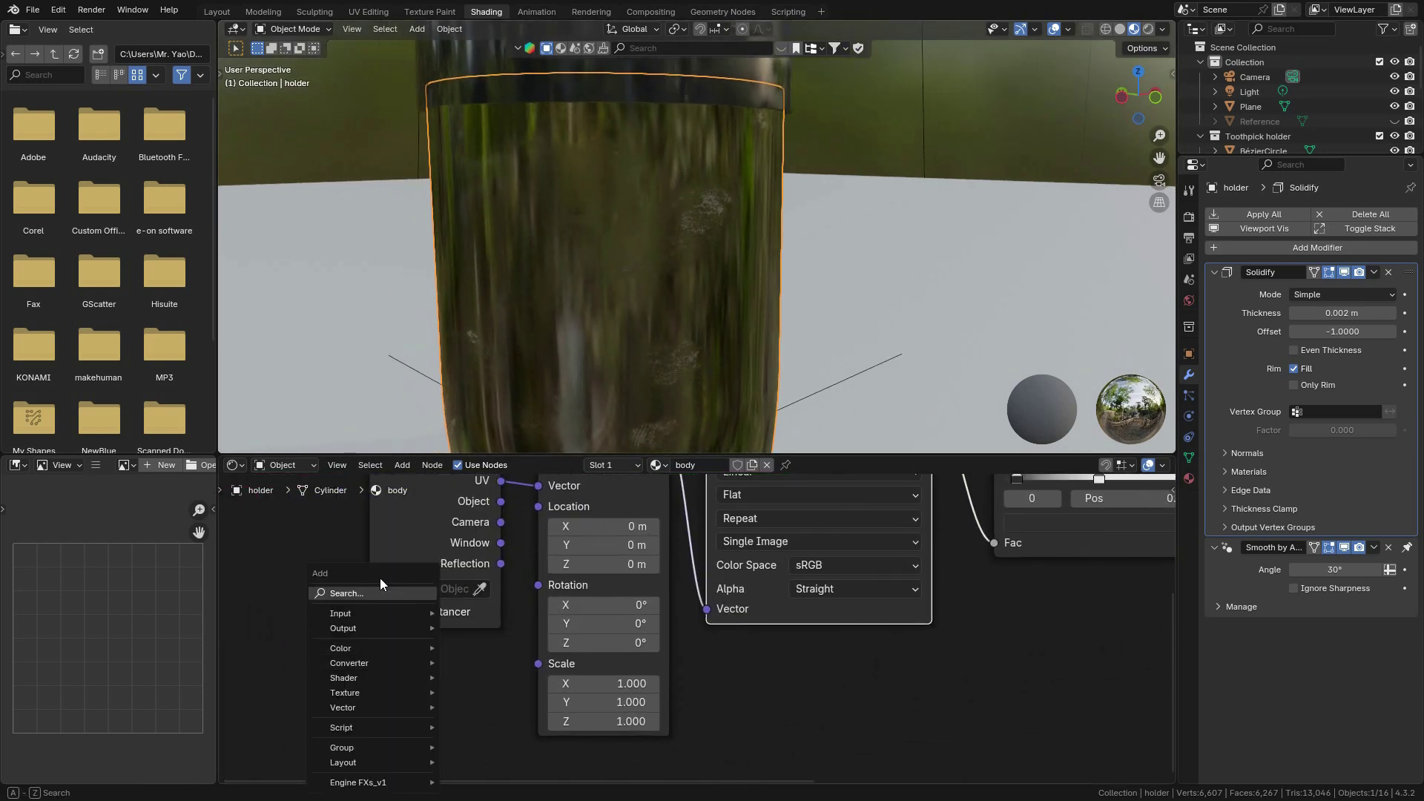
{"action": "type", "text": "va"}
{"action": "left_click", "coordinate": [426, 613]}
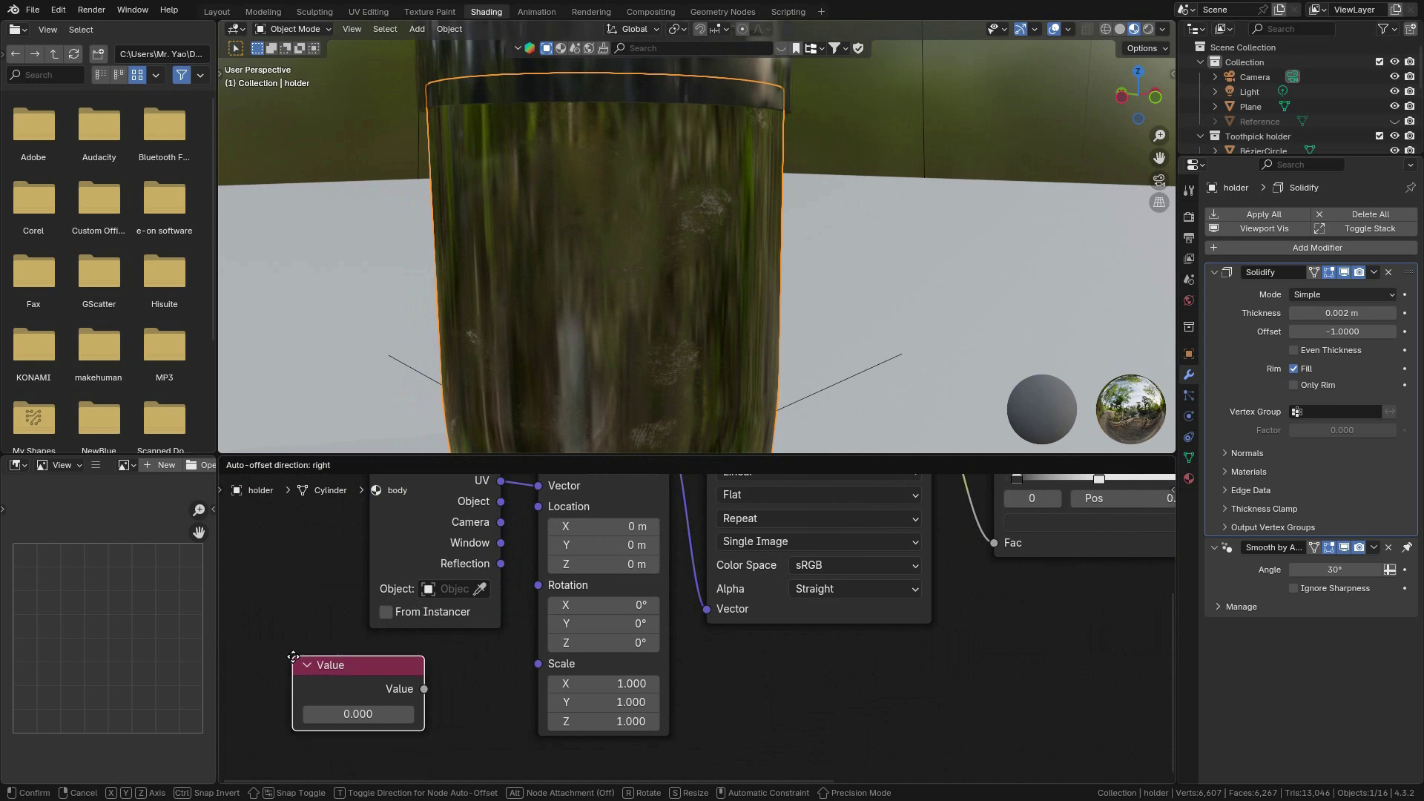
{"action": "left_click", "coordinate": [443, 693]}
{"action": "left_click_drag", "start_coordinate": [423, 689], "coordinate": [538, 664]}
{"action": "left_click_drag", "start_coordinate": [363, 666], "coordinate": [431, 664]}
Set the Value node driving the fingerprint scale to 0.5 and save the file.
{"action": "left_click", "coordinate": [433, 708]}
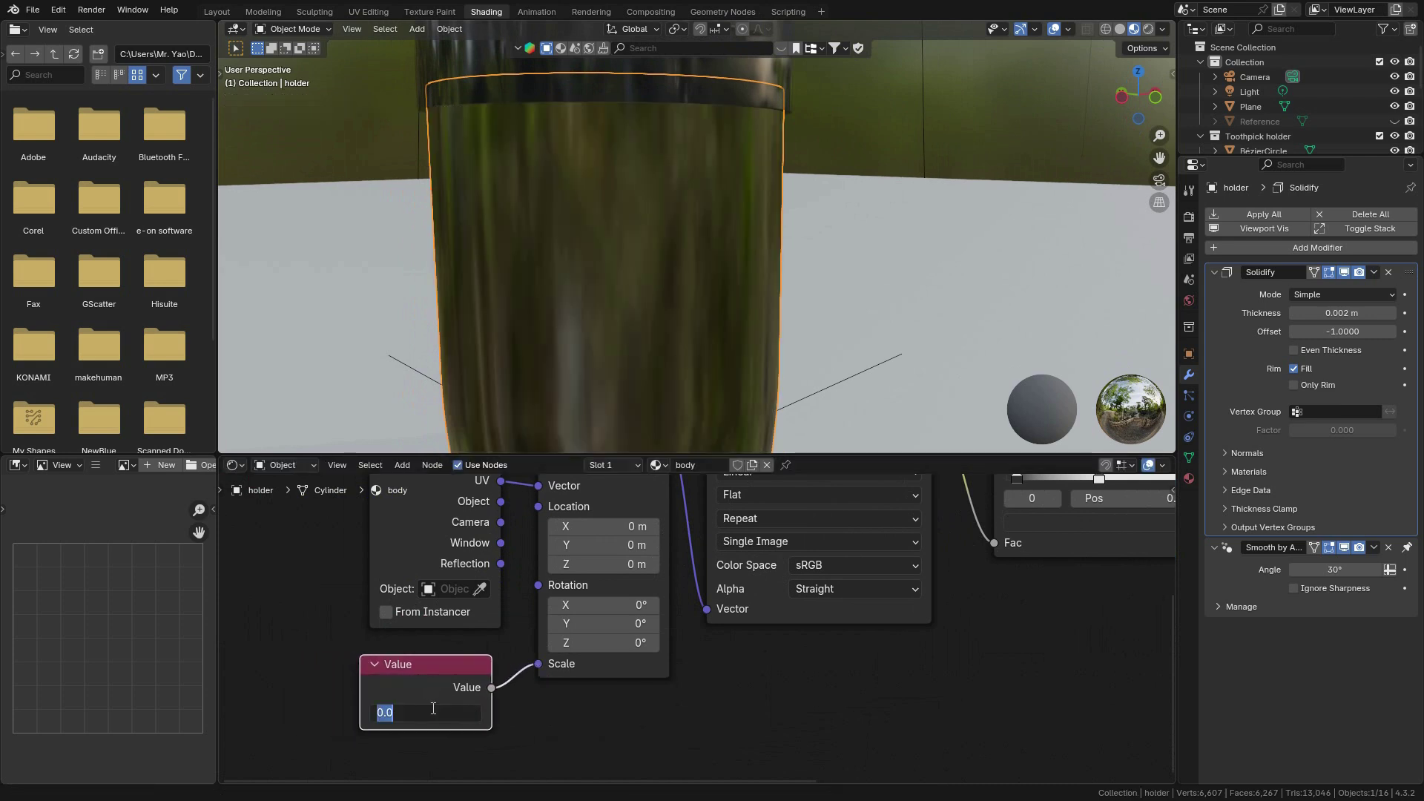
{"action": "type", "text": "0.5"}
{"action": "key", "text": "Return"}
{"action": "middle_click_drag", "start_coordinate": [724, 261], "coordinate": [641, 265]}
{"action": "scroll", "coordinate": [844, 537], "scroll_direction": "down", "scroll_amount": 2}
{"action": "key", "text": "ctrl+s"}
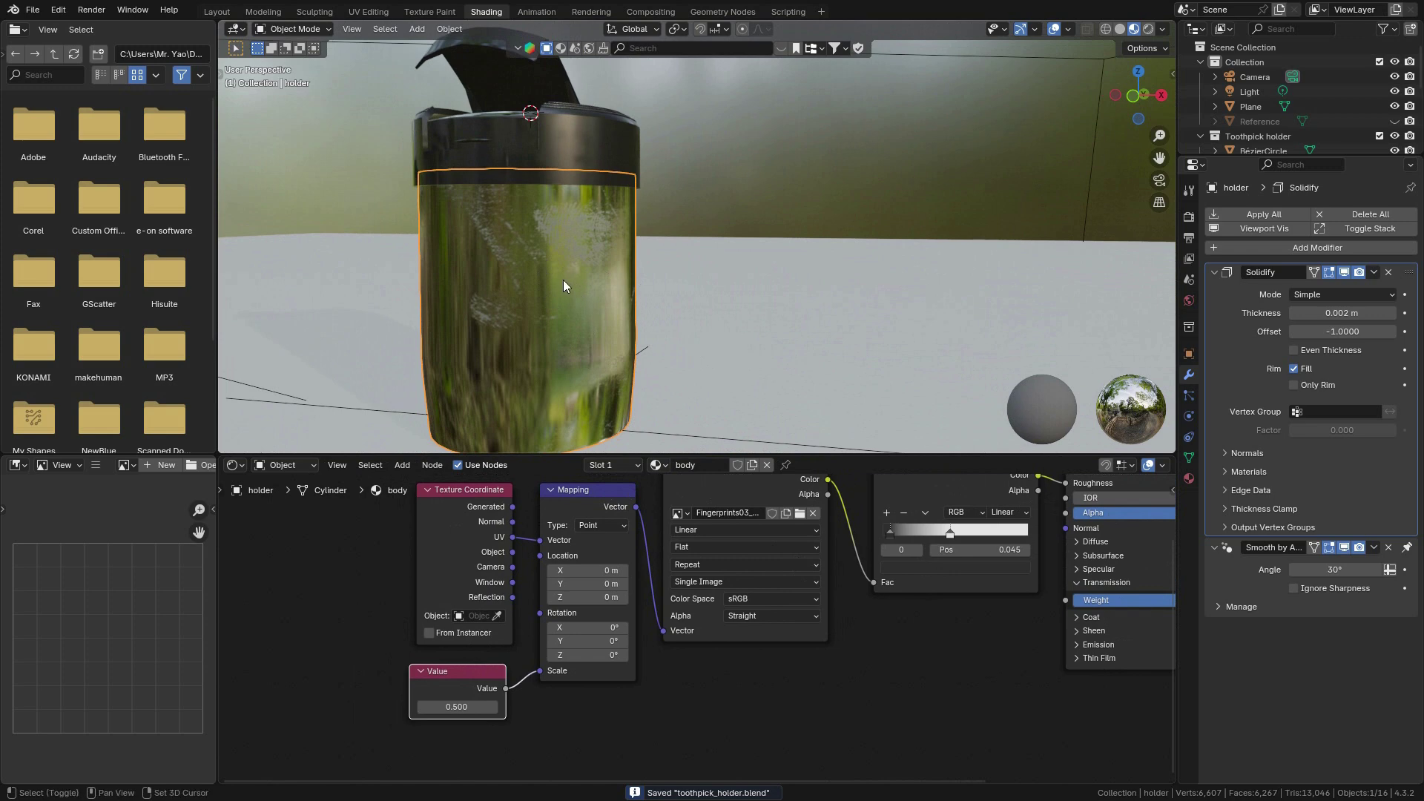
{"action": "middle_click_drag", "start_coordinate": [563, 279], "coordinate": [689, 307], "text": "shift"}
Return to the Layout workspace, save the file and preview the camera view in rendered shading with gizmos hidden.
{"action": "left_click", "coordinate": [217, 11]}
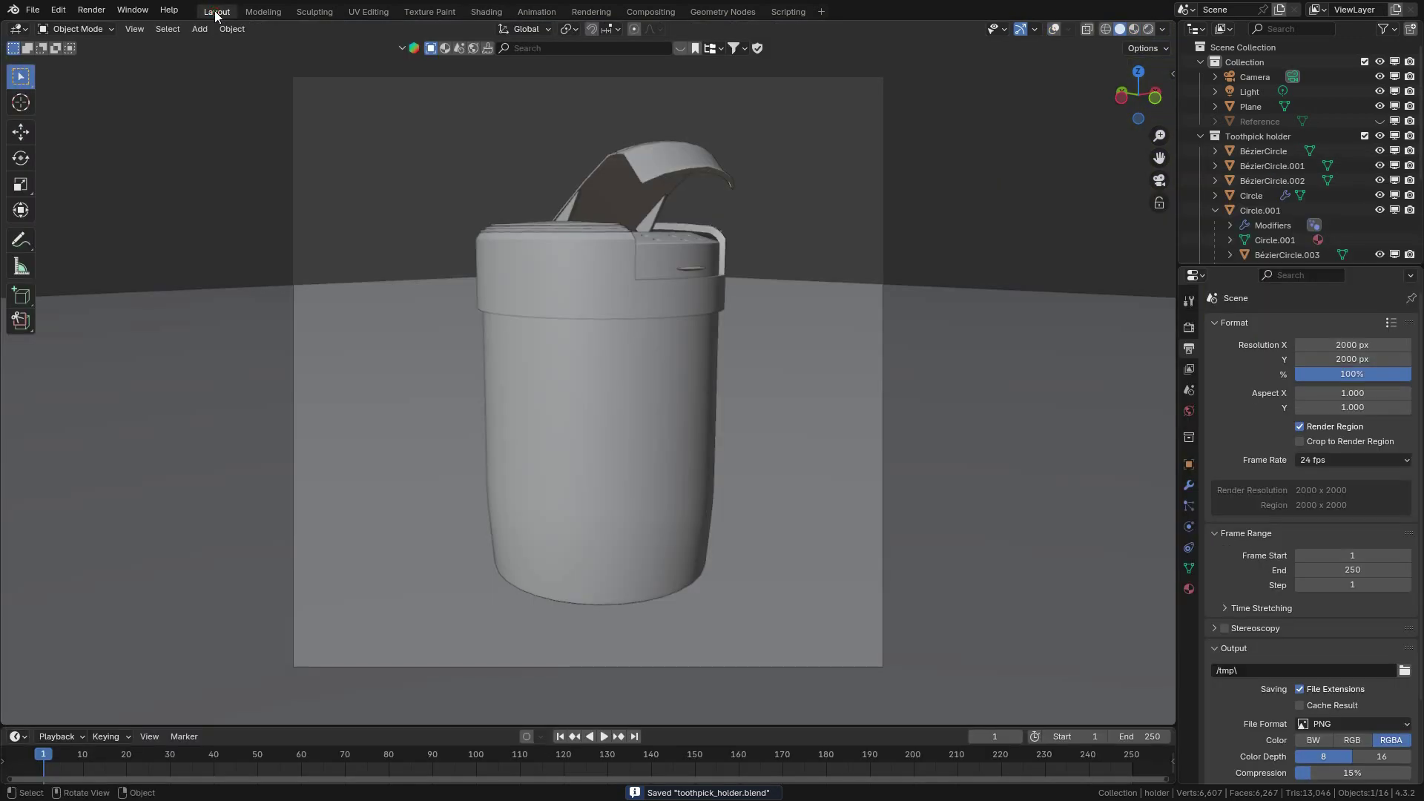
{"action": "key", "text": "ctrl+s"}
{"action": "left_click", "coordinate": [1021, 29]}
{"action": "left_click", "coordinate": [1149, 30]}
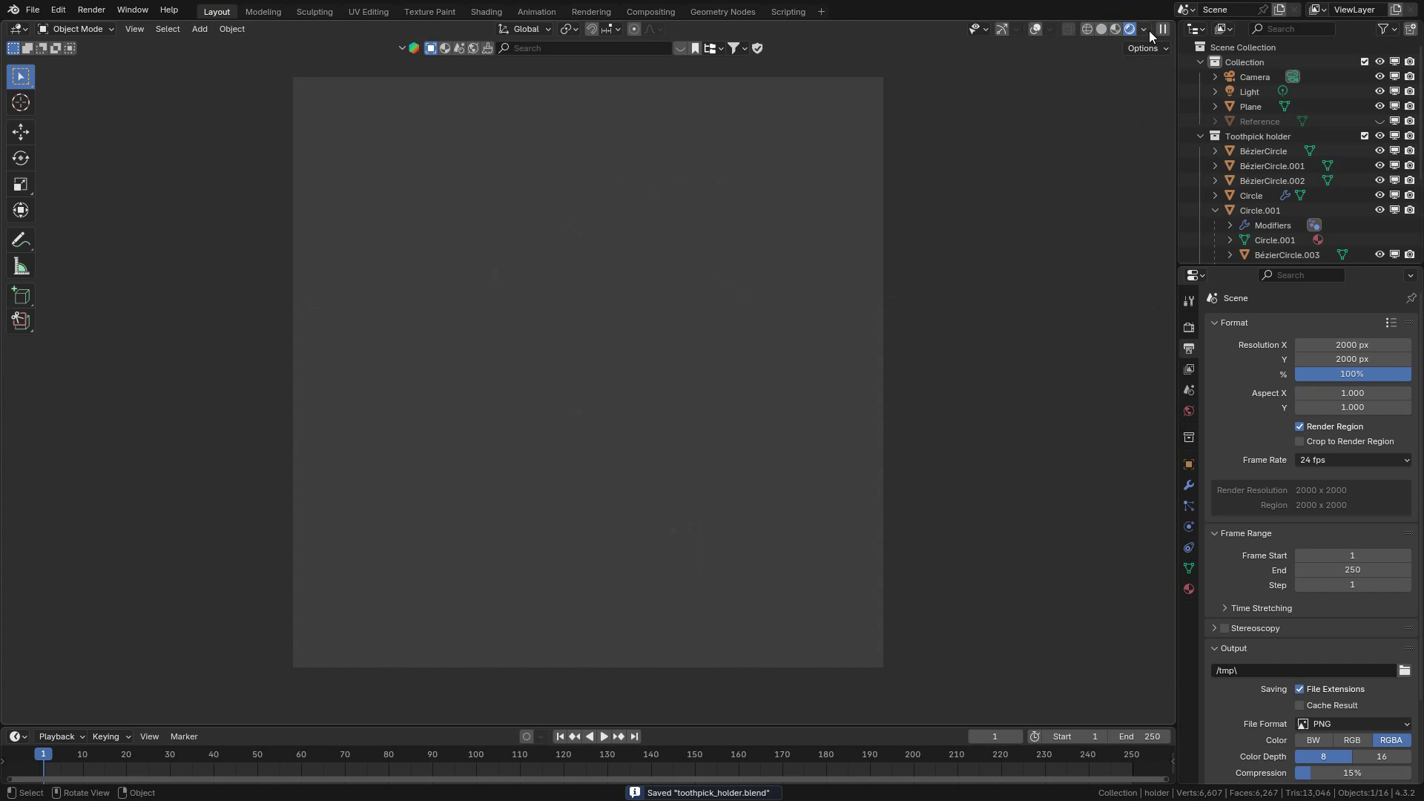
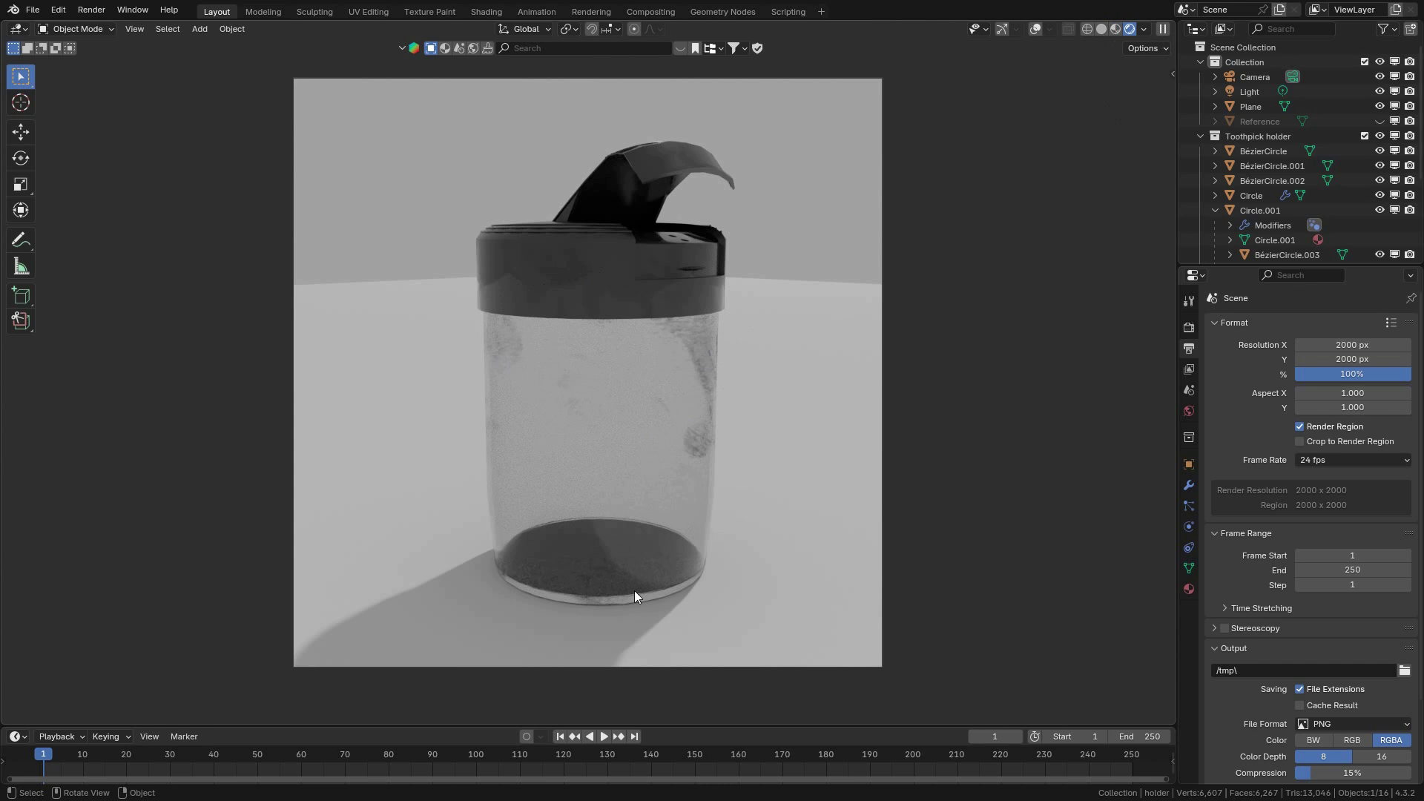
Switch to solid shading with overlays shown and lower the floor plane about 0.00015 m along Z.
{"action": "left_click", "coordinate": [1102, 28]}
{"action": "left_click", "coordinate": [1054, 29]}
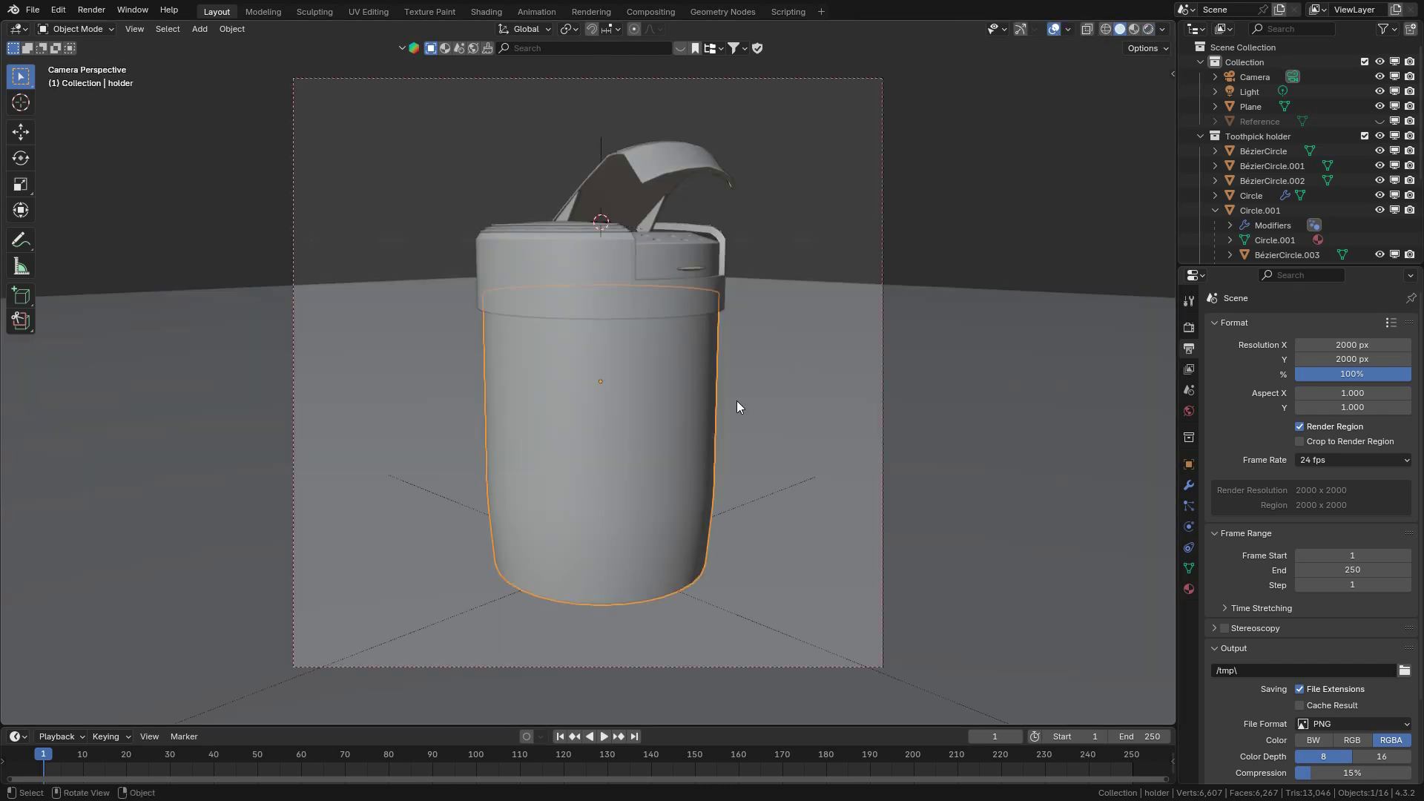
{"action": "left_click", "coordinate": [776, 472]}
{"action": "key", "text": "g"}
{"action": "key", "text": "z"}
{"action": "key", "text": "shift"}
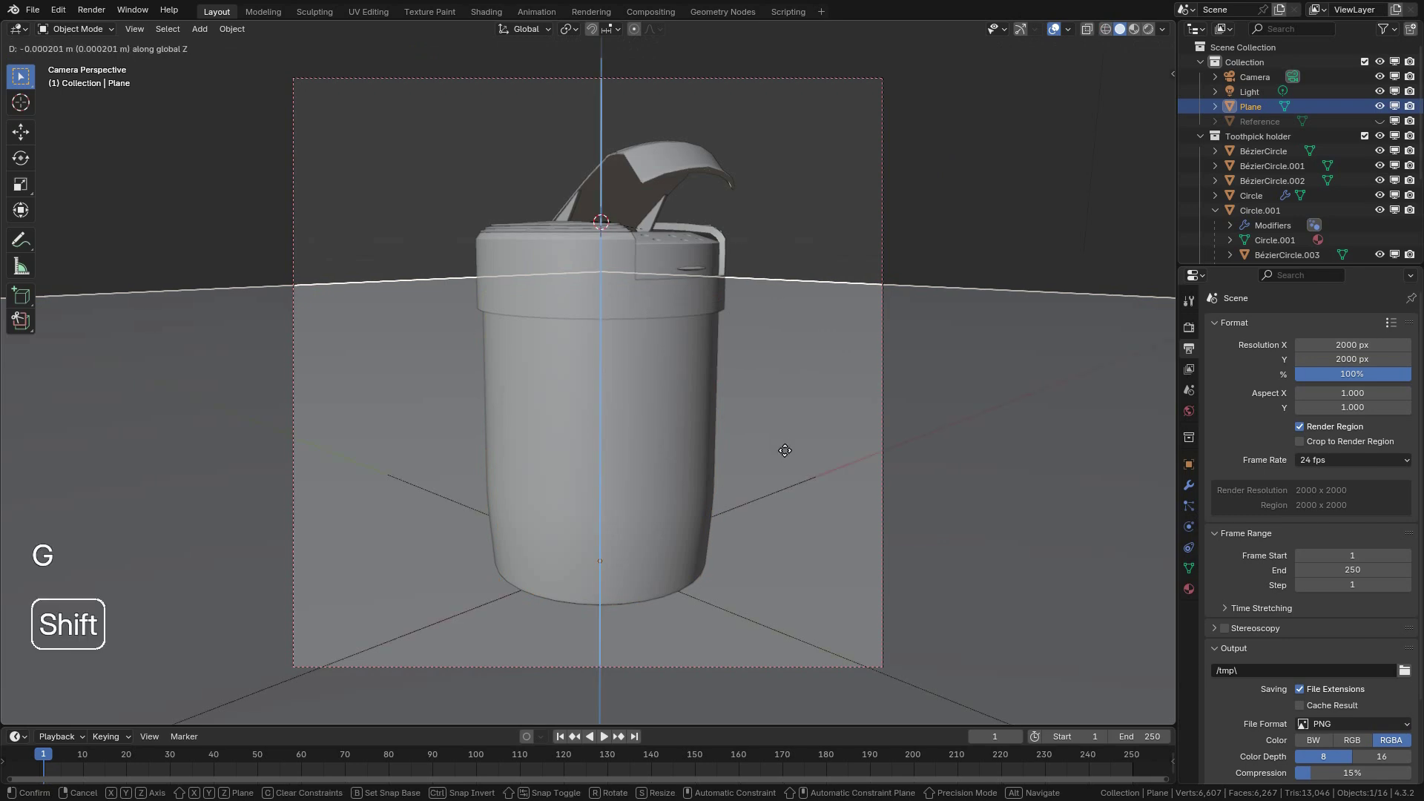
{"action": "left_click", "coordinate": [785, 449]}
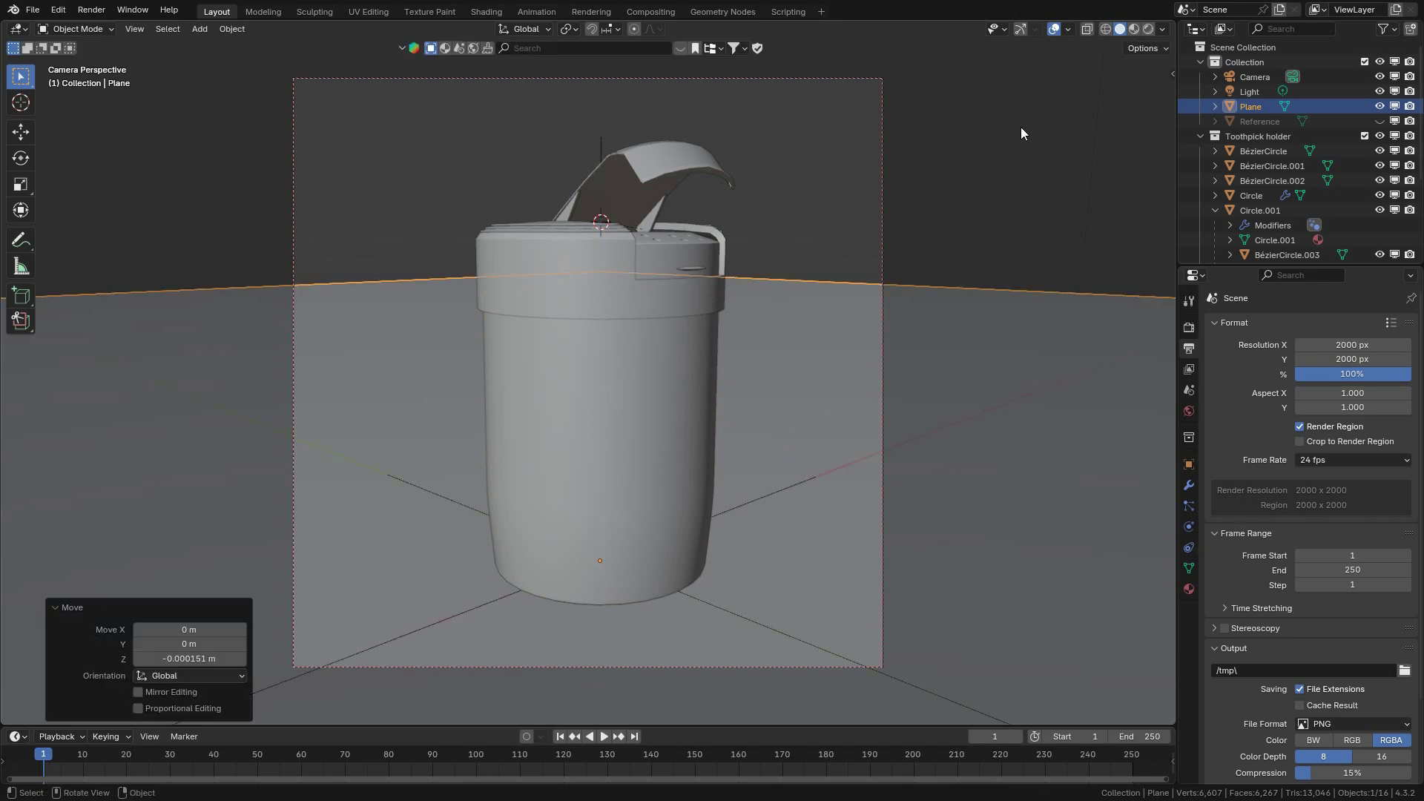
Check the contact between the holder and floor in rendered shading with overlays hidden, and return to solid shading.
{"action": "left_click", "coordinate": [1149, 30]}
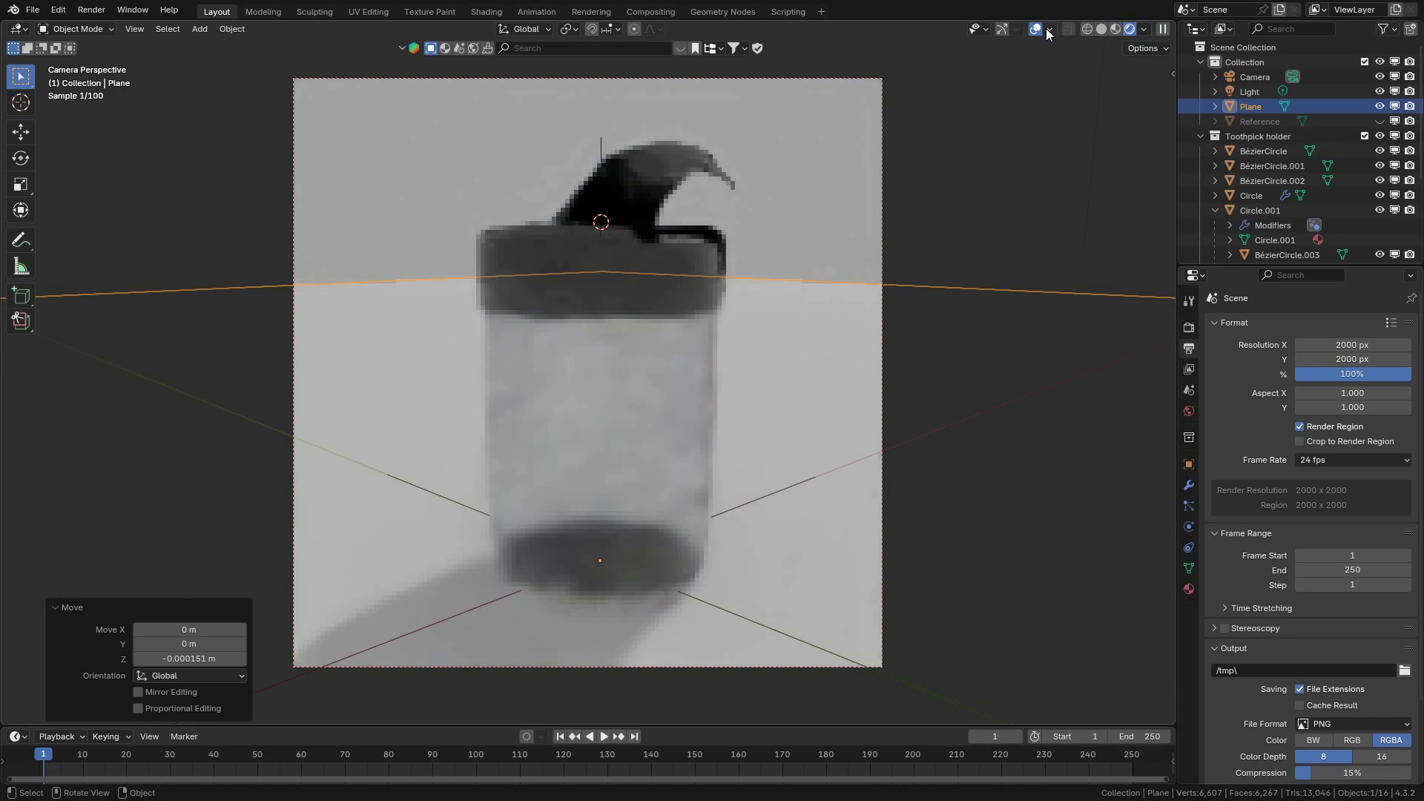
{"action": "left_click", "coordinate": [1041, 28]}
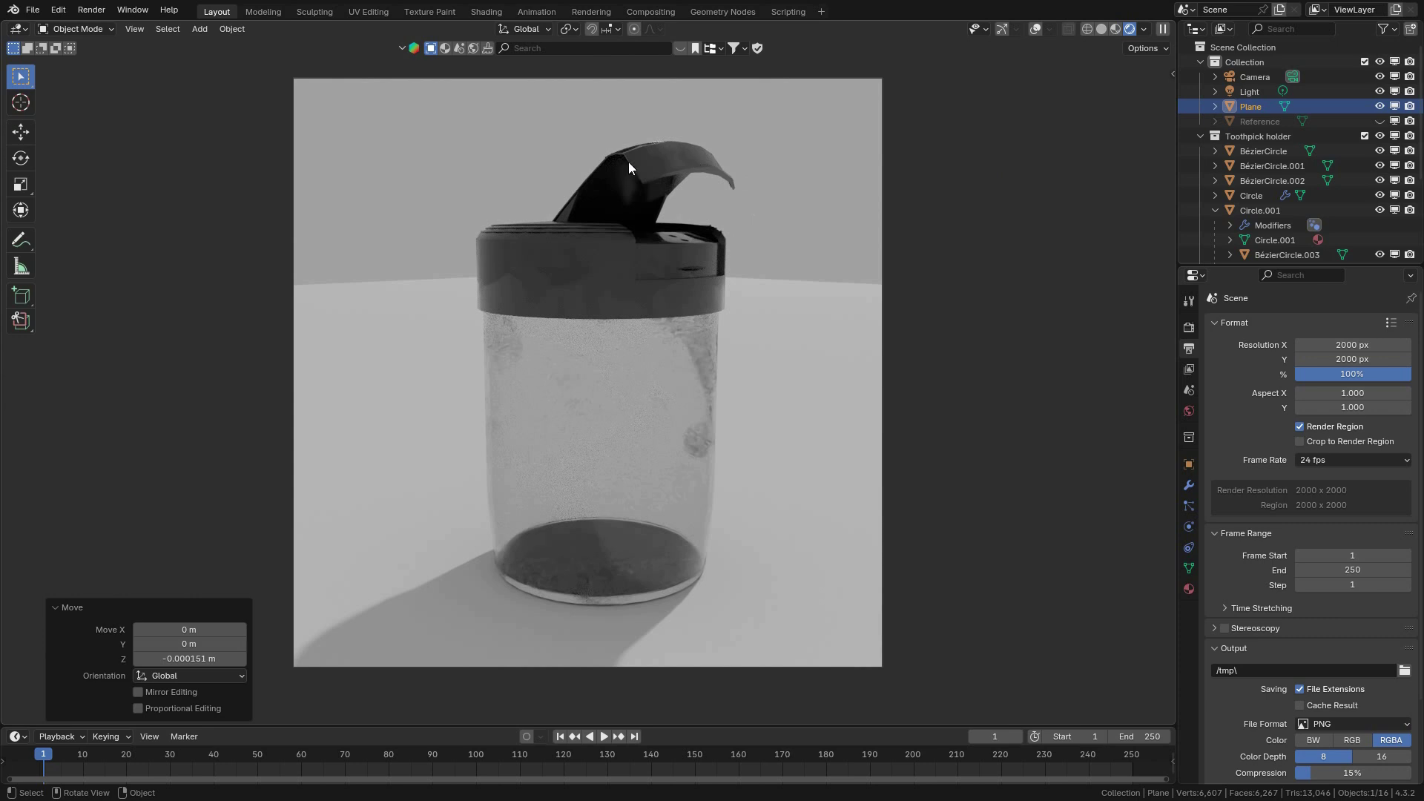
{"action": "left_click", "coordinate": [1101, 30]}
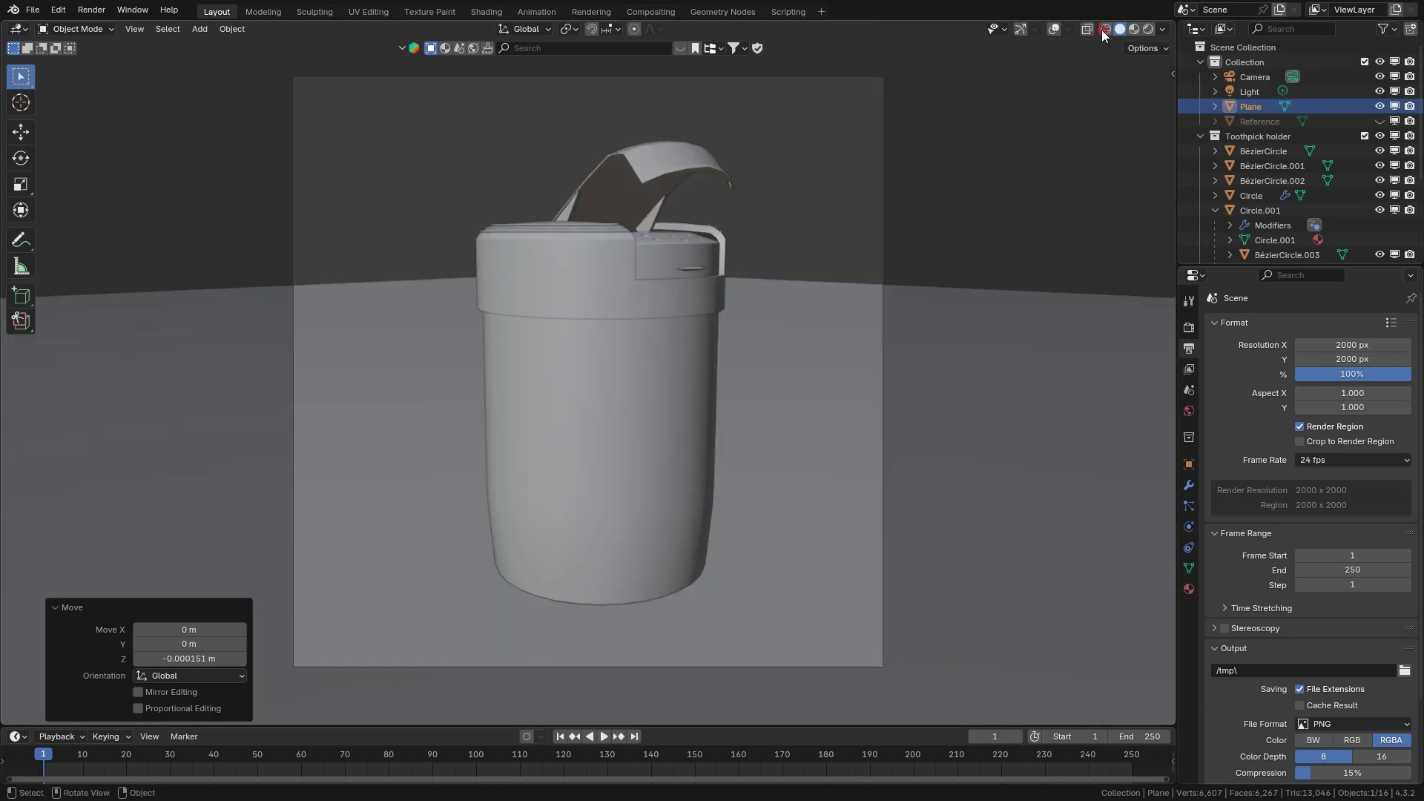
Load kloofendal_48d_partly_cloudy_puresky_4k.exr from the Hdri's folder as the world's environment texture and preview the lighting in rendered shading.
{"action": "left_click", "coordinate": [1186, 412]}
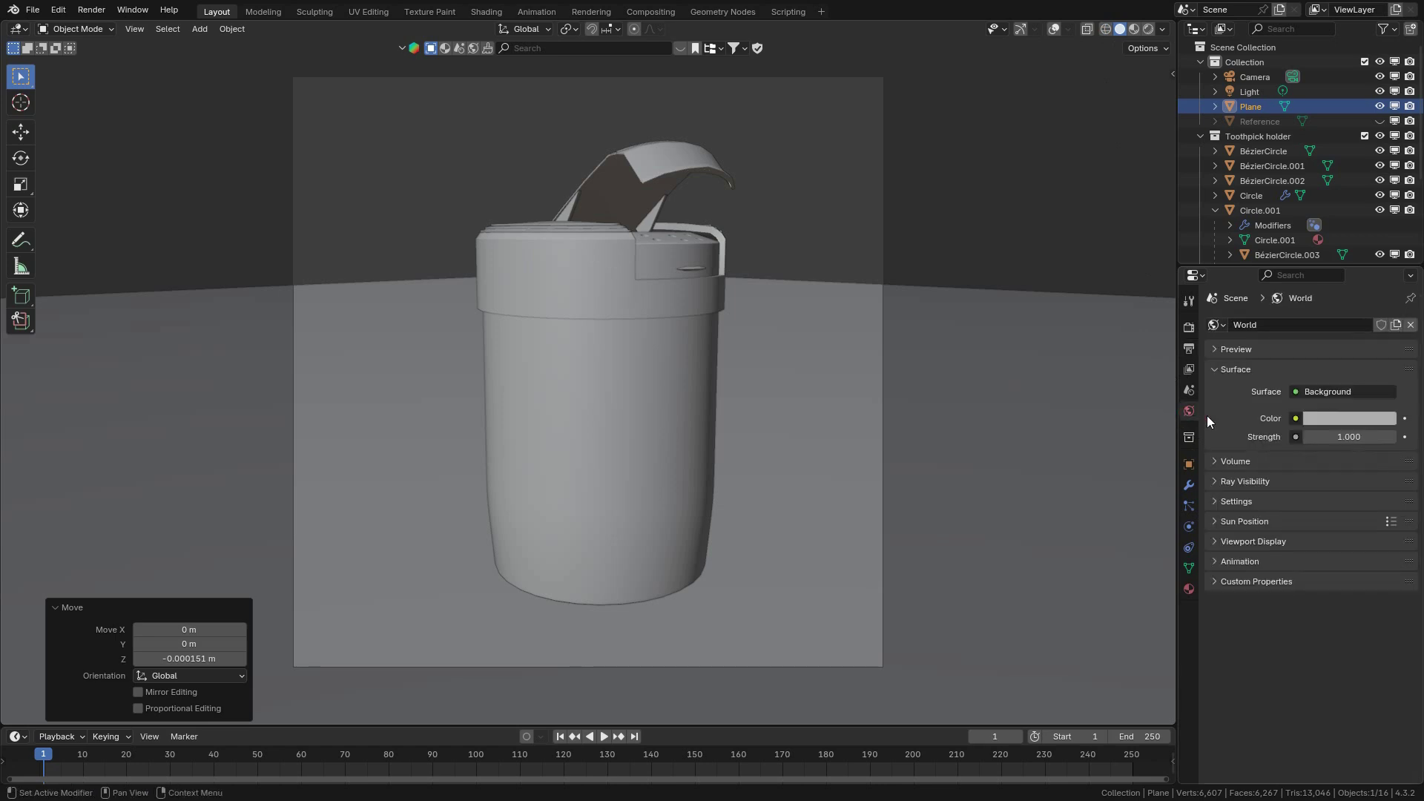
{"action": "left_click", "coordinate": [1295, 419]}
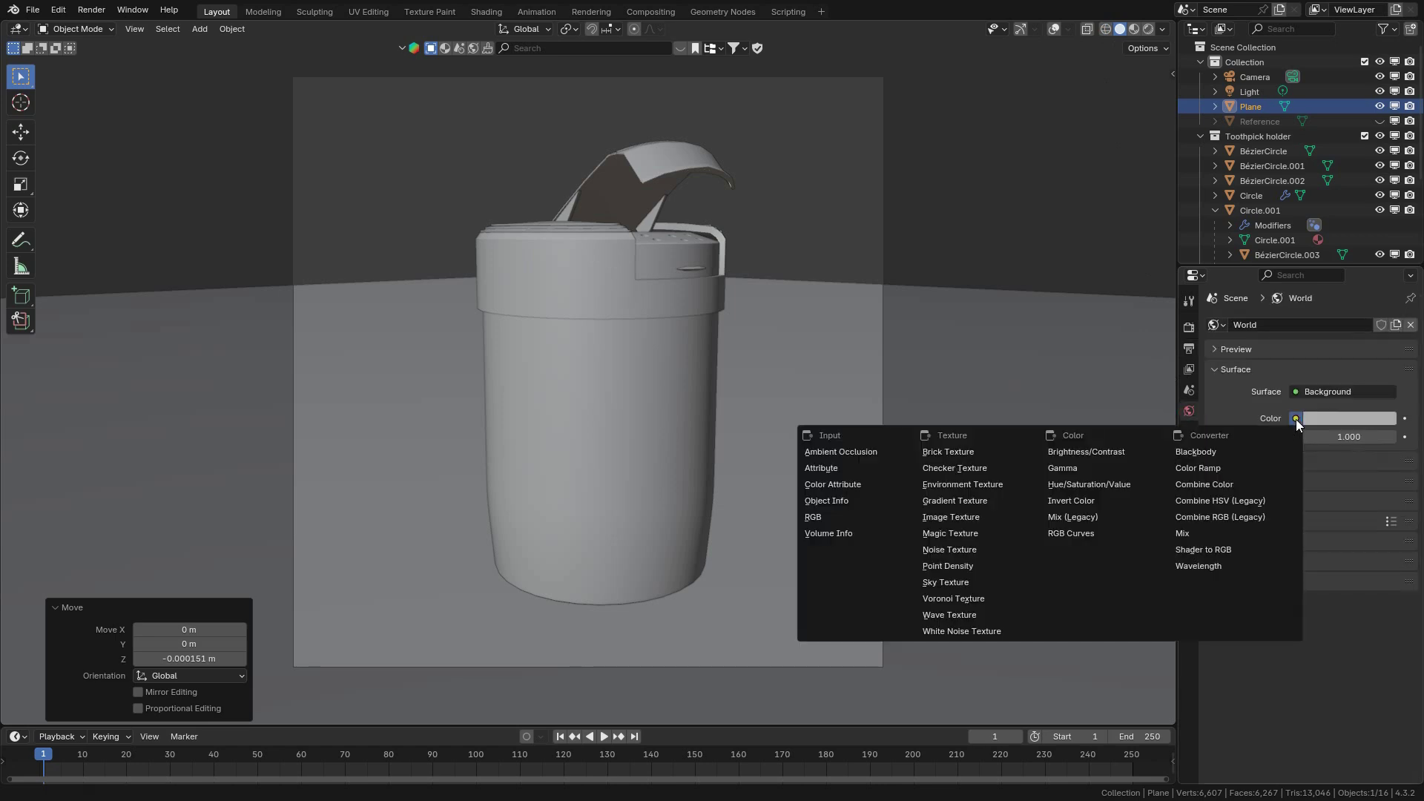
{"action": "left_click", "coordinate": [986, 485]}
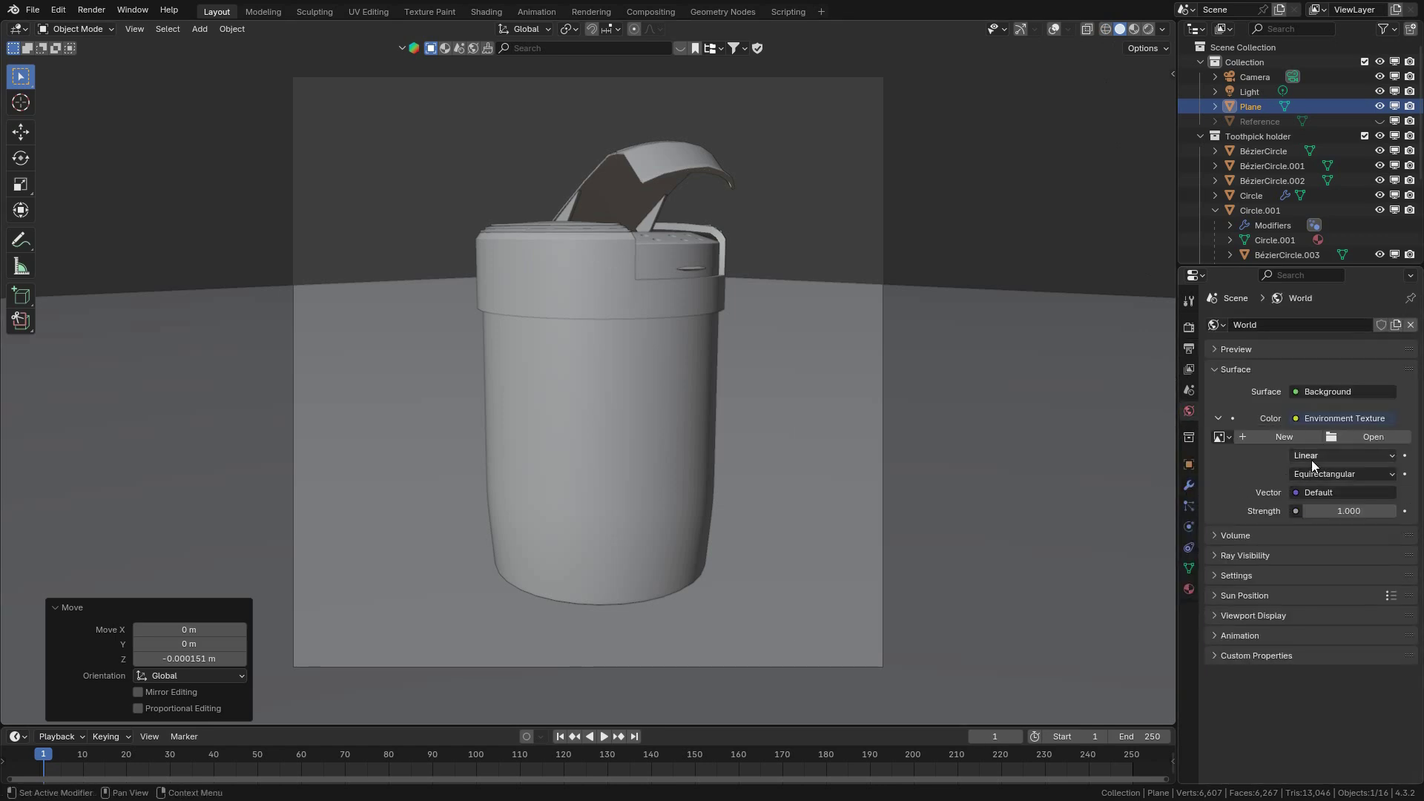
{"action": "left_click", "coordinate": [1357, 438]}
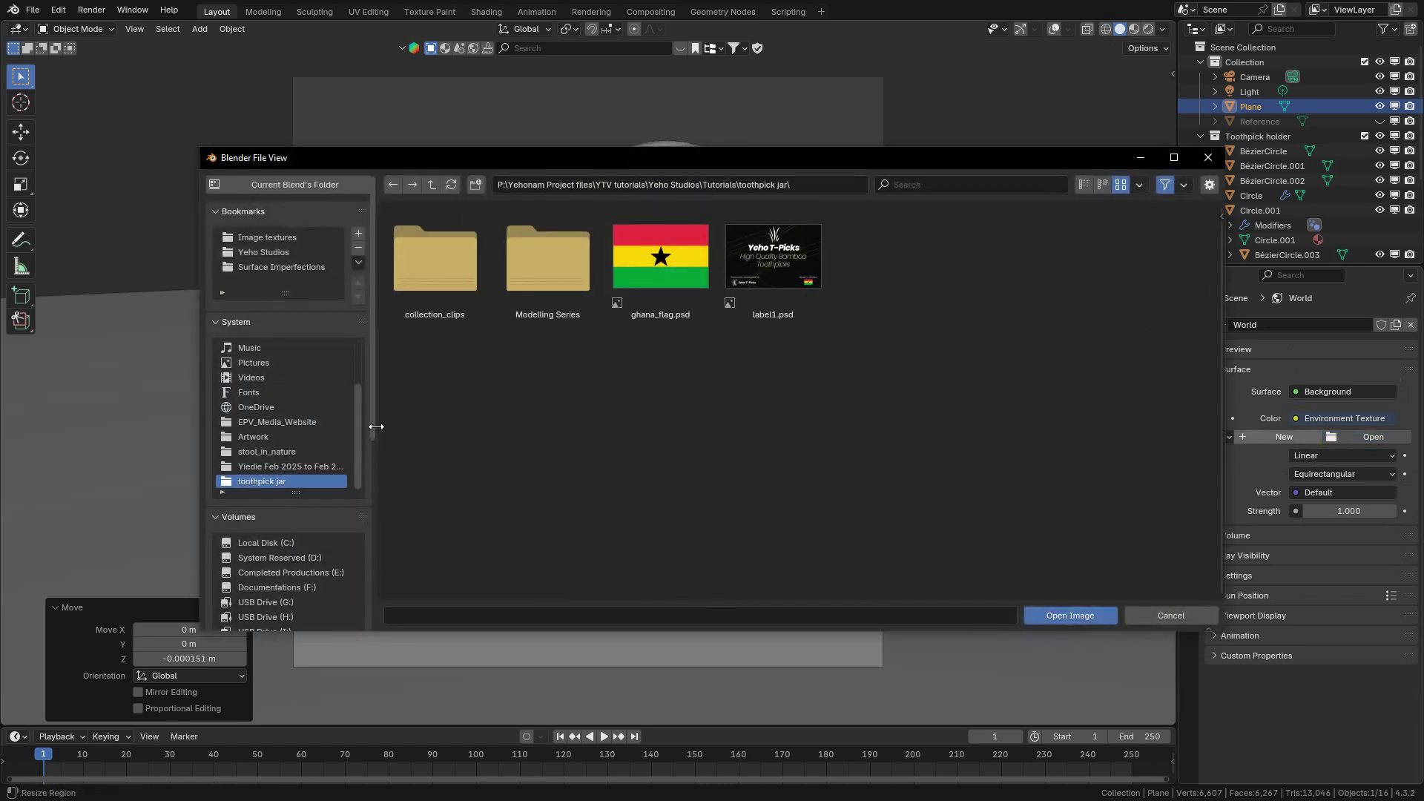
{"action": "left_click_drag", "start_coordinate": [372, 436], "coordinate": [374, 616]}
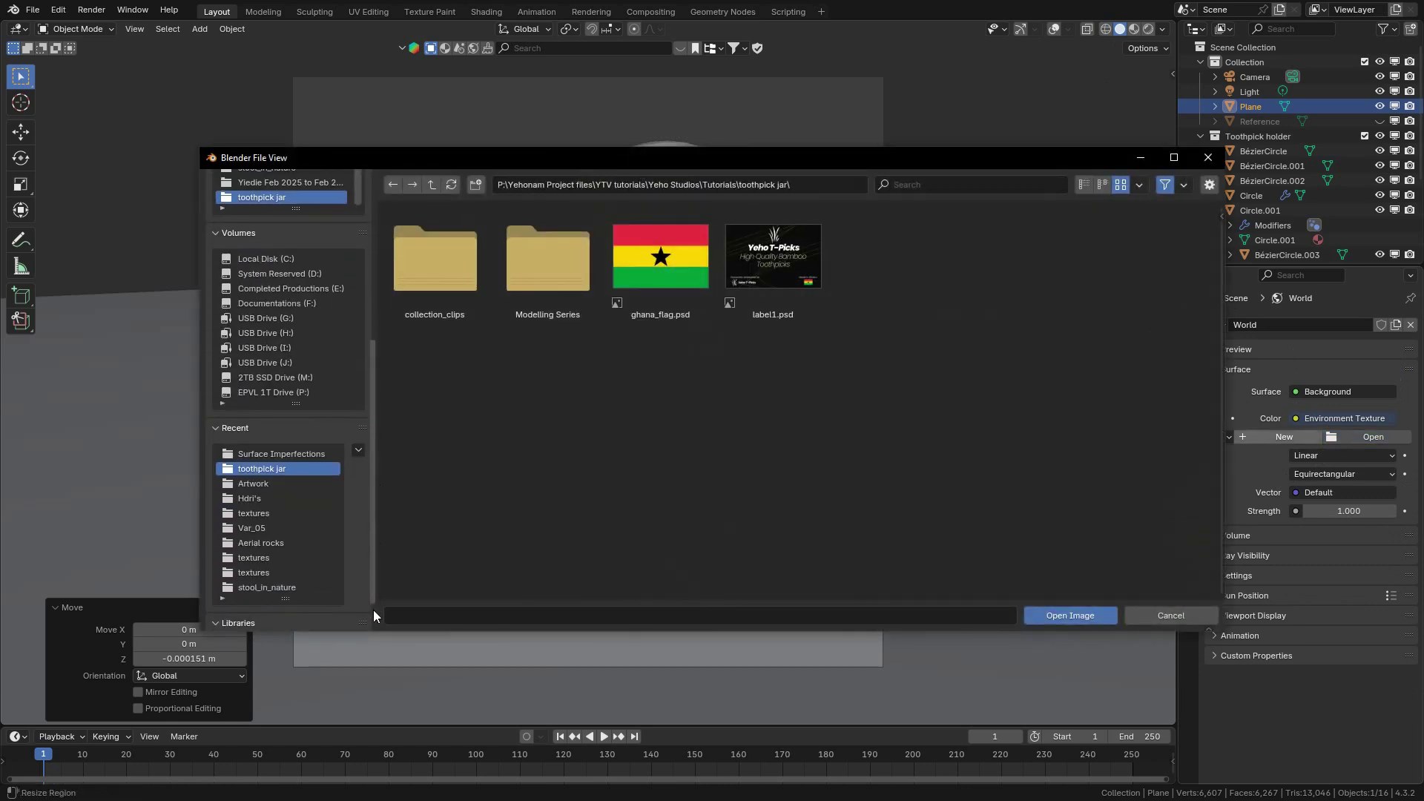
{"action": "left_click", "coordinate": [264, 498]}
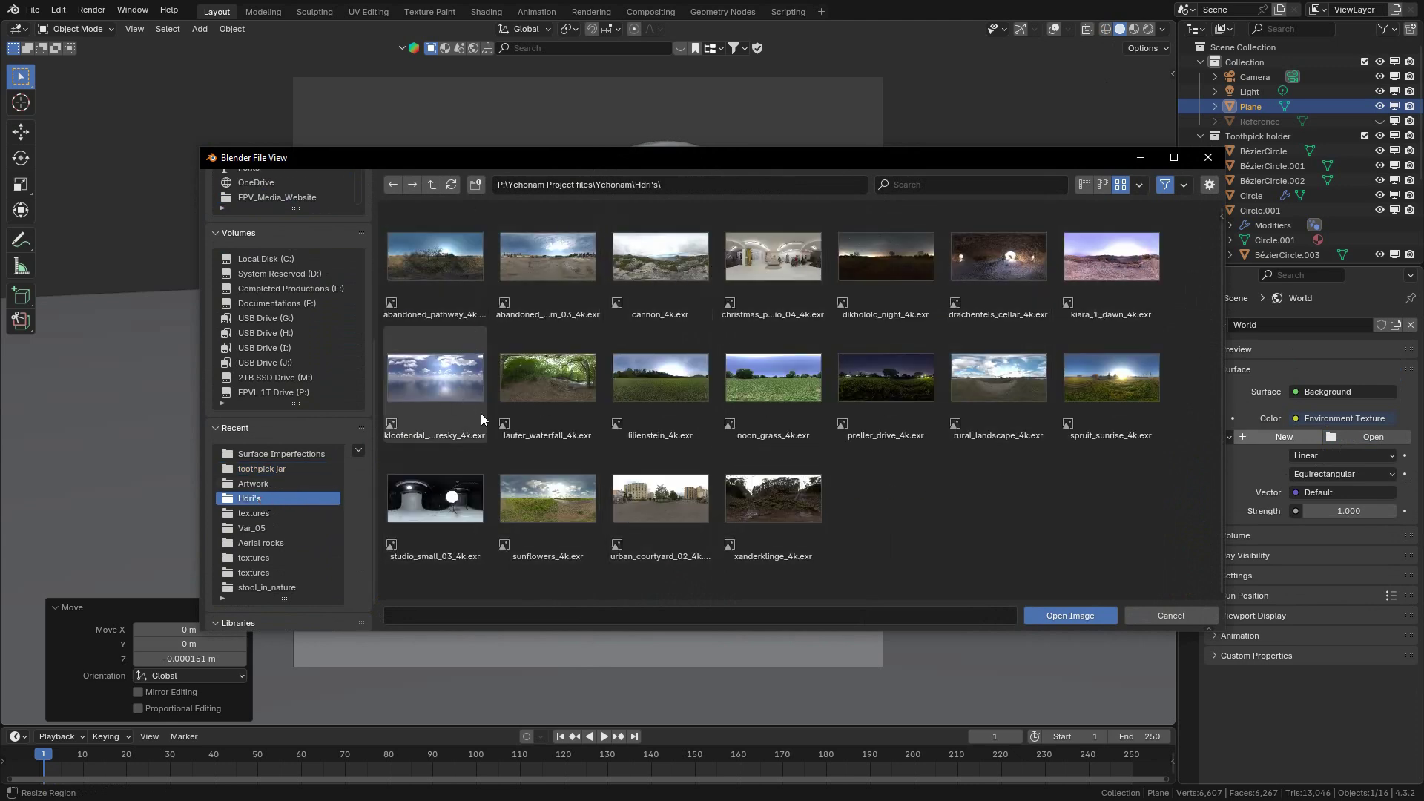
{"action": "left_click", "coordinate": [416, 378]}
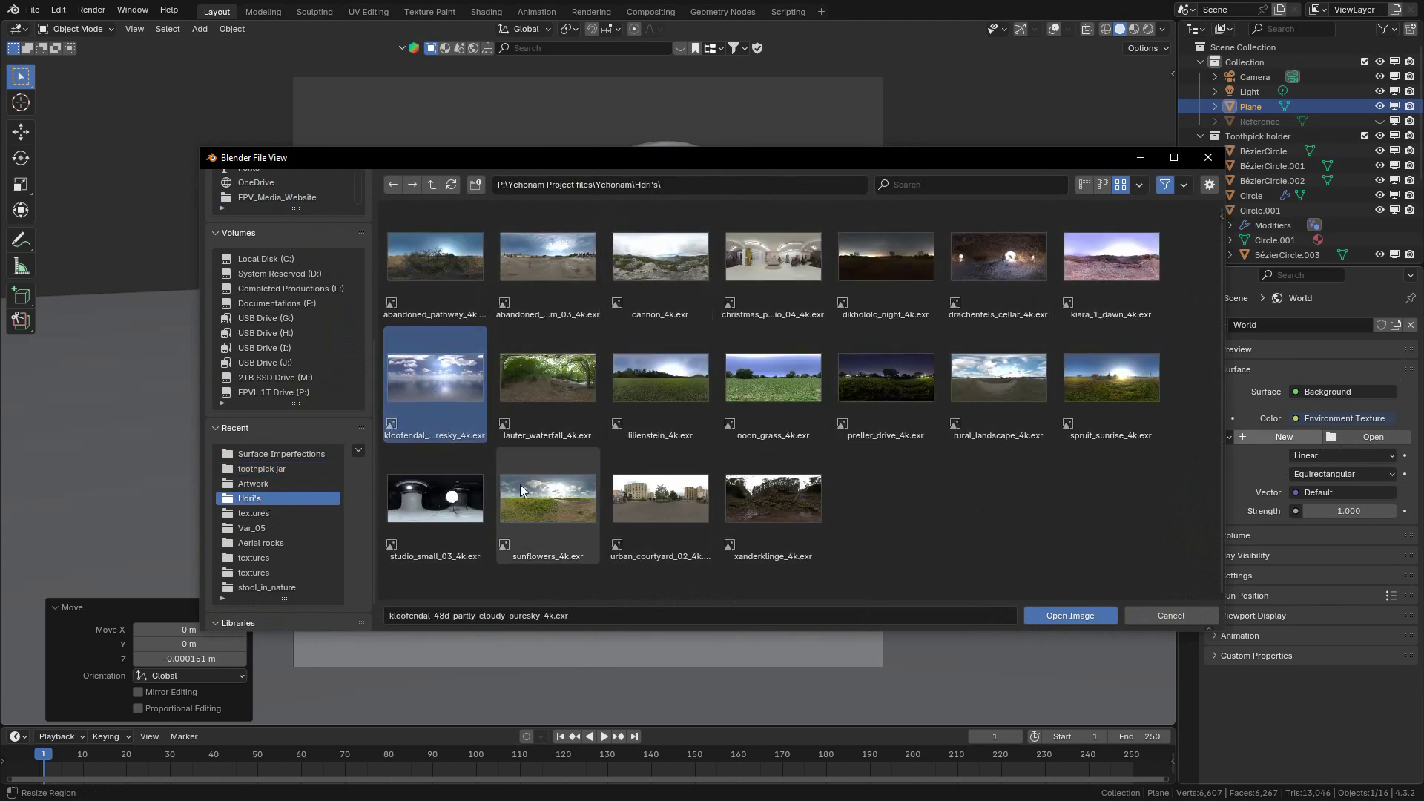
{"action": "left_click", "coordinate": [1062, 612]}
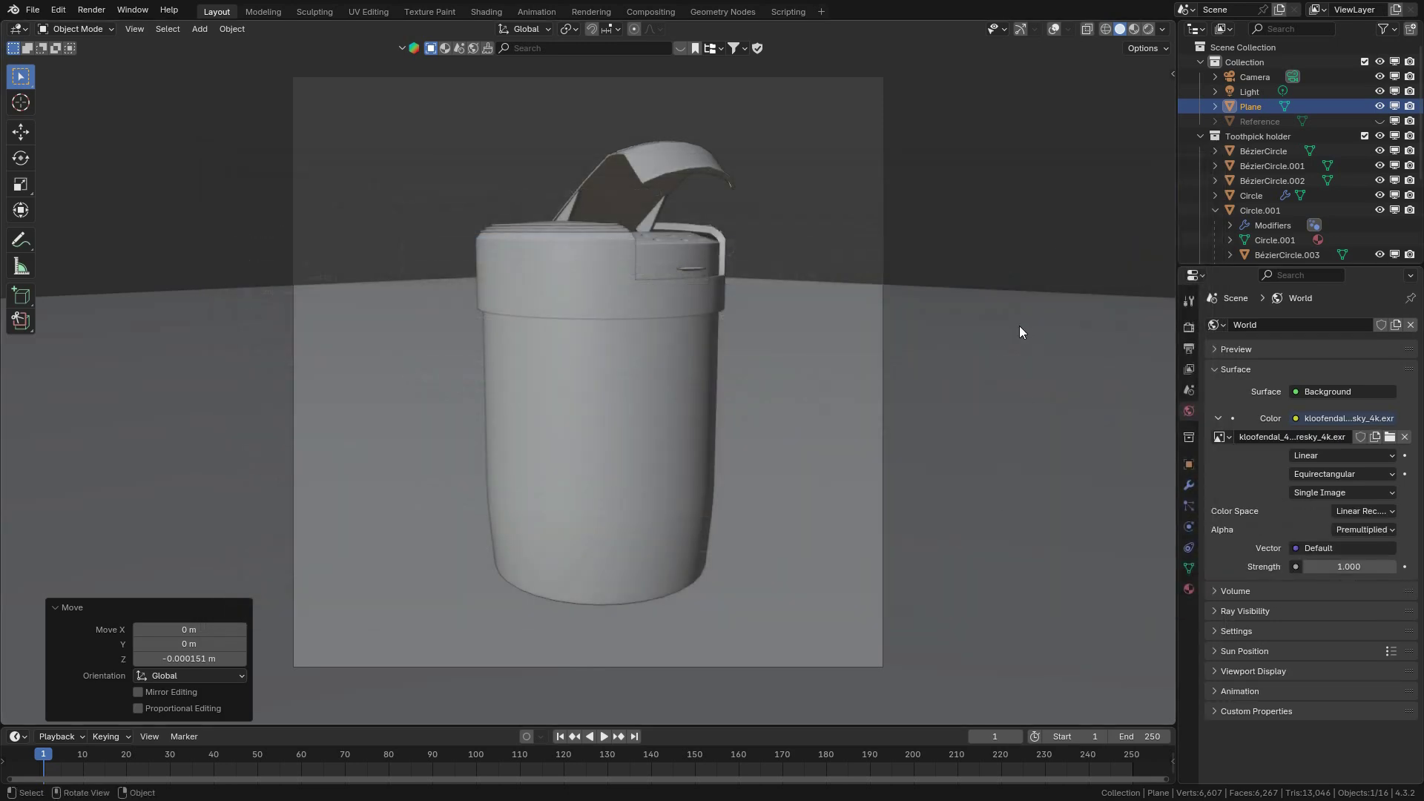
{"action": "left_click", "coordinate": [1145, 30]}
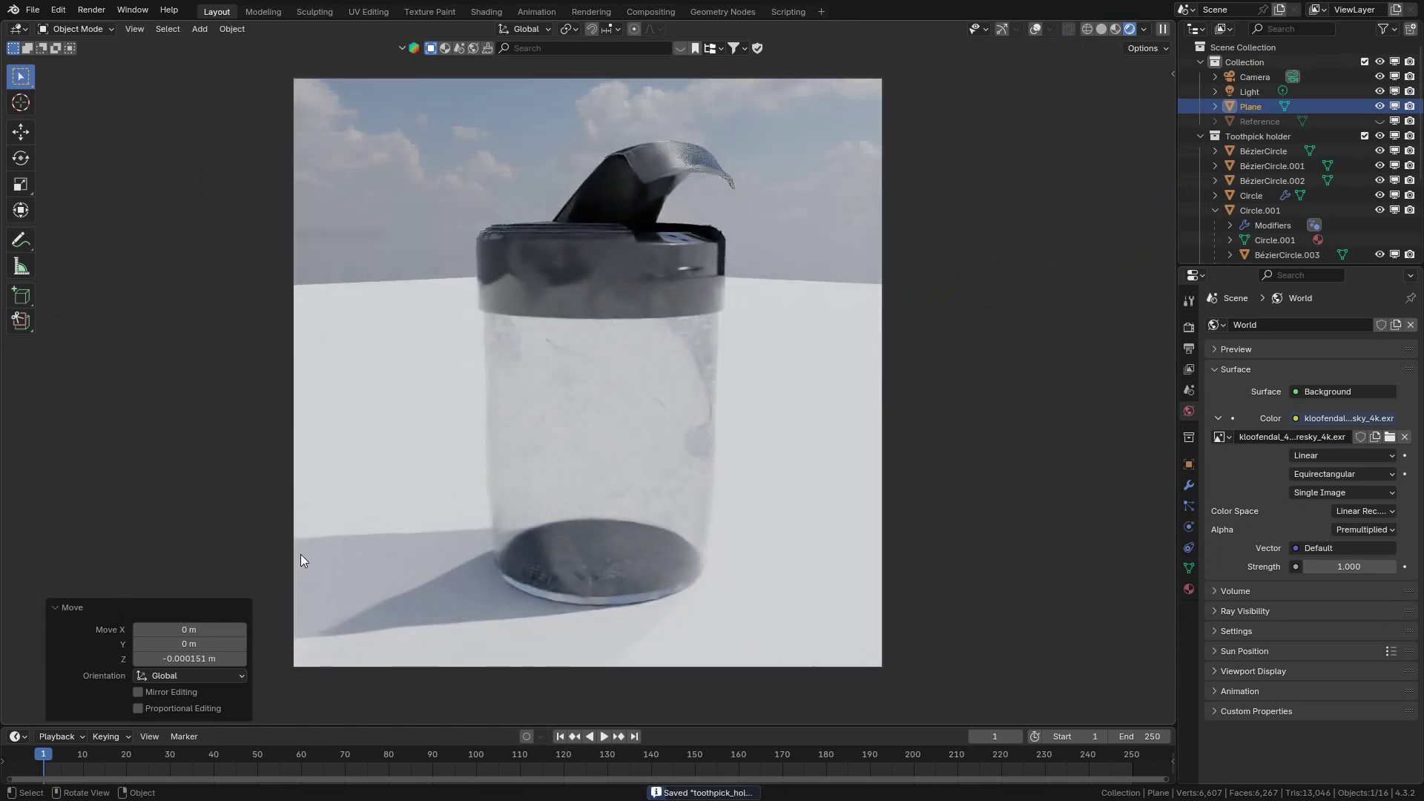
{"action": "left_click", "coordinate": [90, 607]}
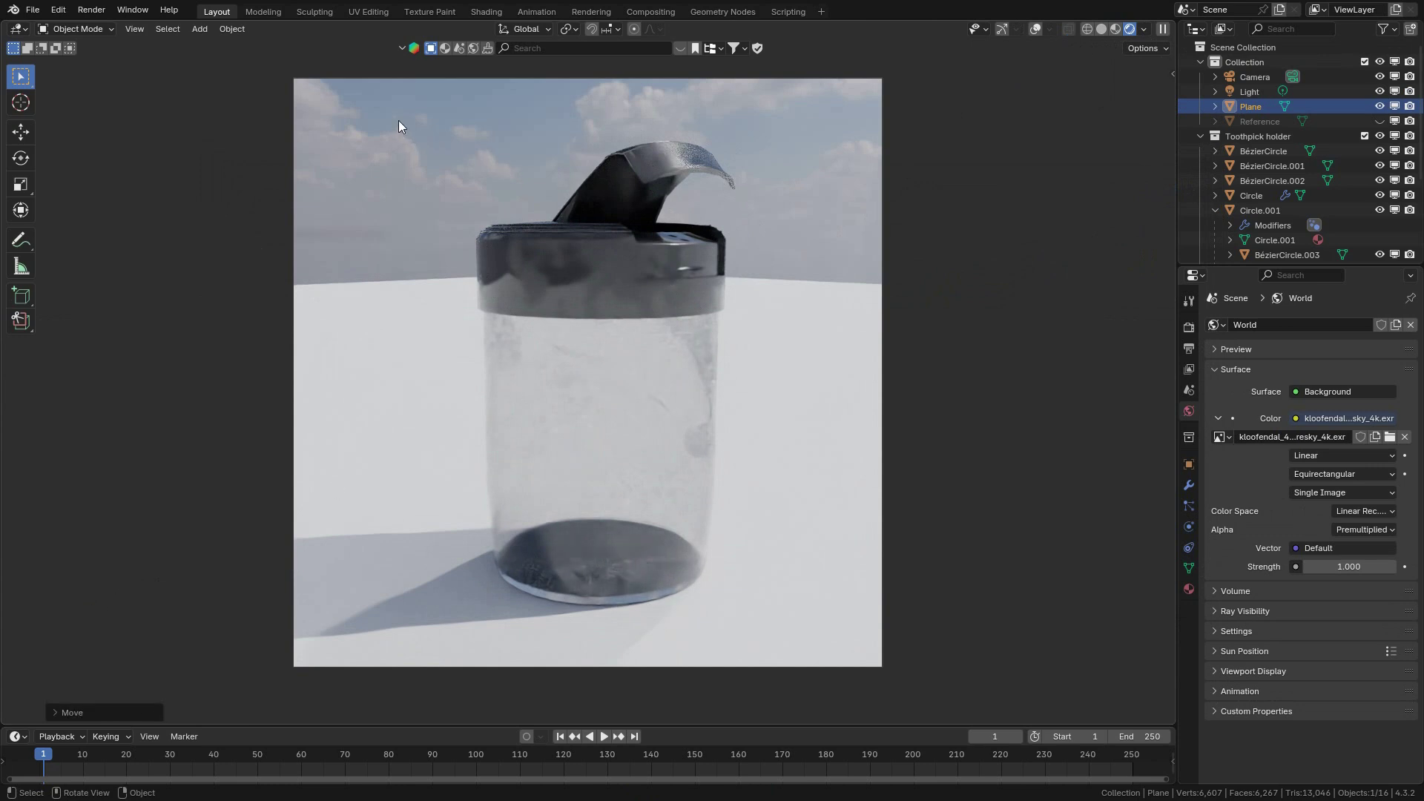
Enable Transparent film with Transparent Glass in the render settings and return the viewport to solid shading.
{"action": "left_click", "coordinate": [1191, 329]}
{"action": "scroll", "coordinate": [1310, 615], "scroll_direction": "down", "scroll_amount": 3}
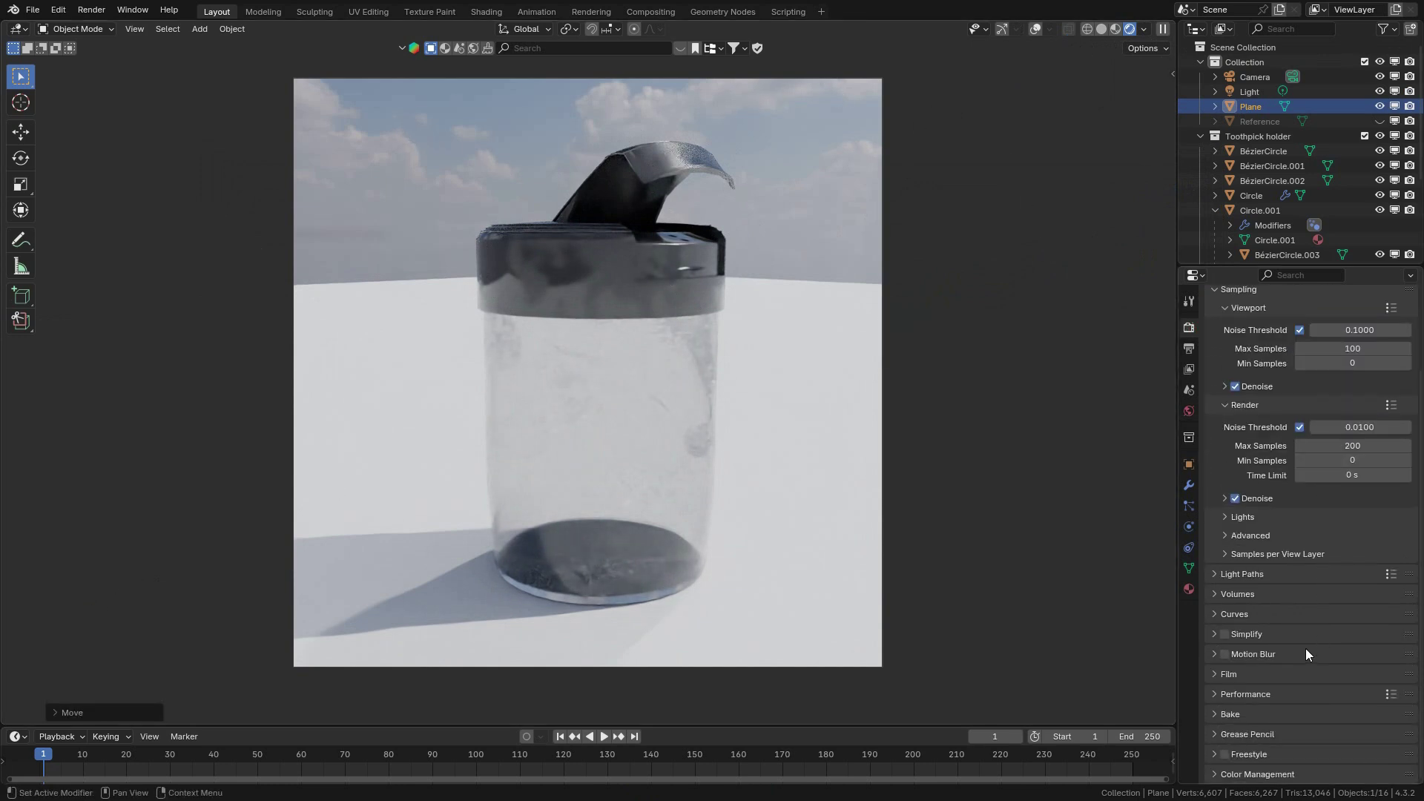
{"action": "left_click", "coordinate": [1235, 673]}
{"action": "scroll", "coordinate": [1258, 674], "scroll_direction": "down", "scroll_amount": 4}
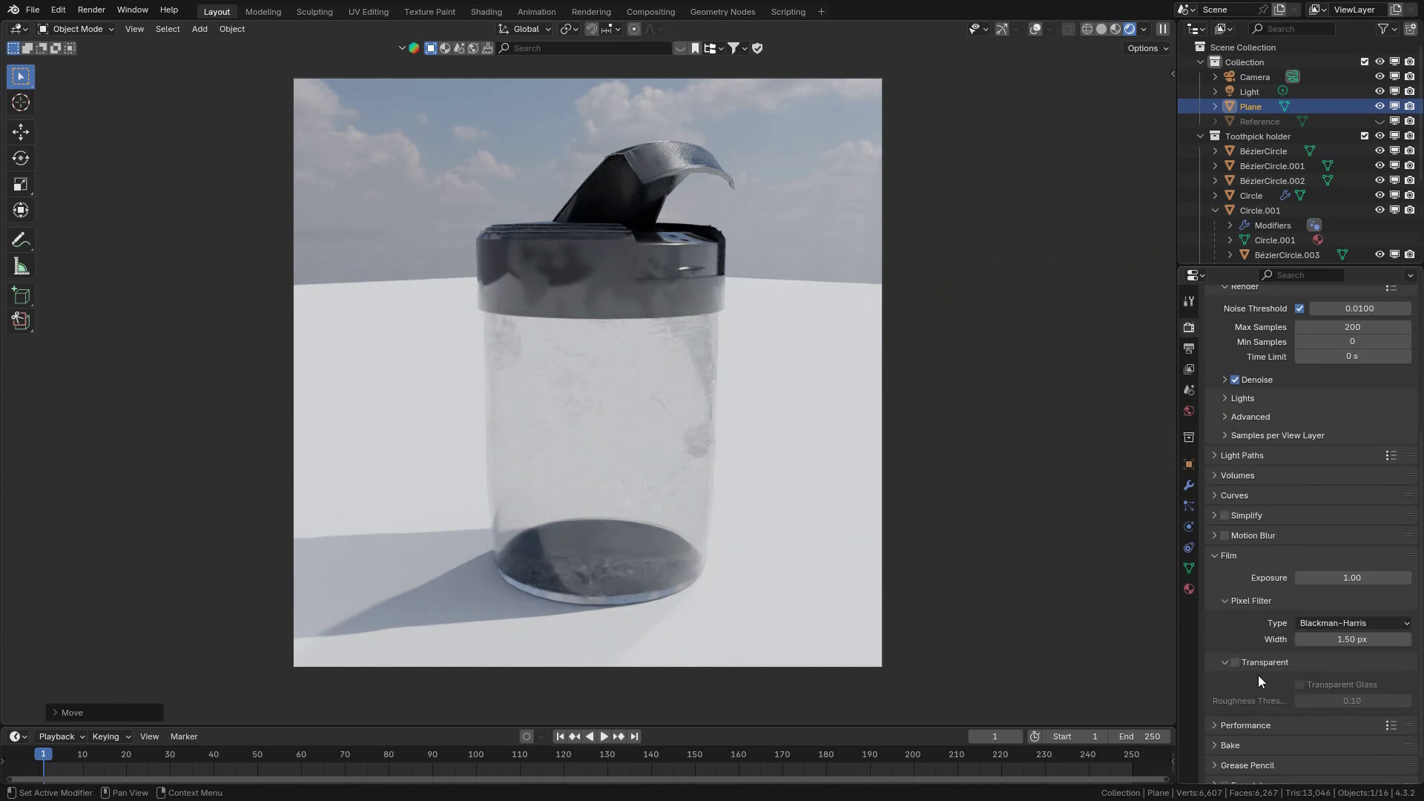
{"action": "left_click", "coordinate": [1243, 661]}
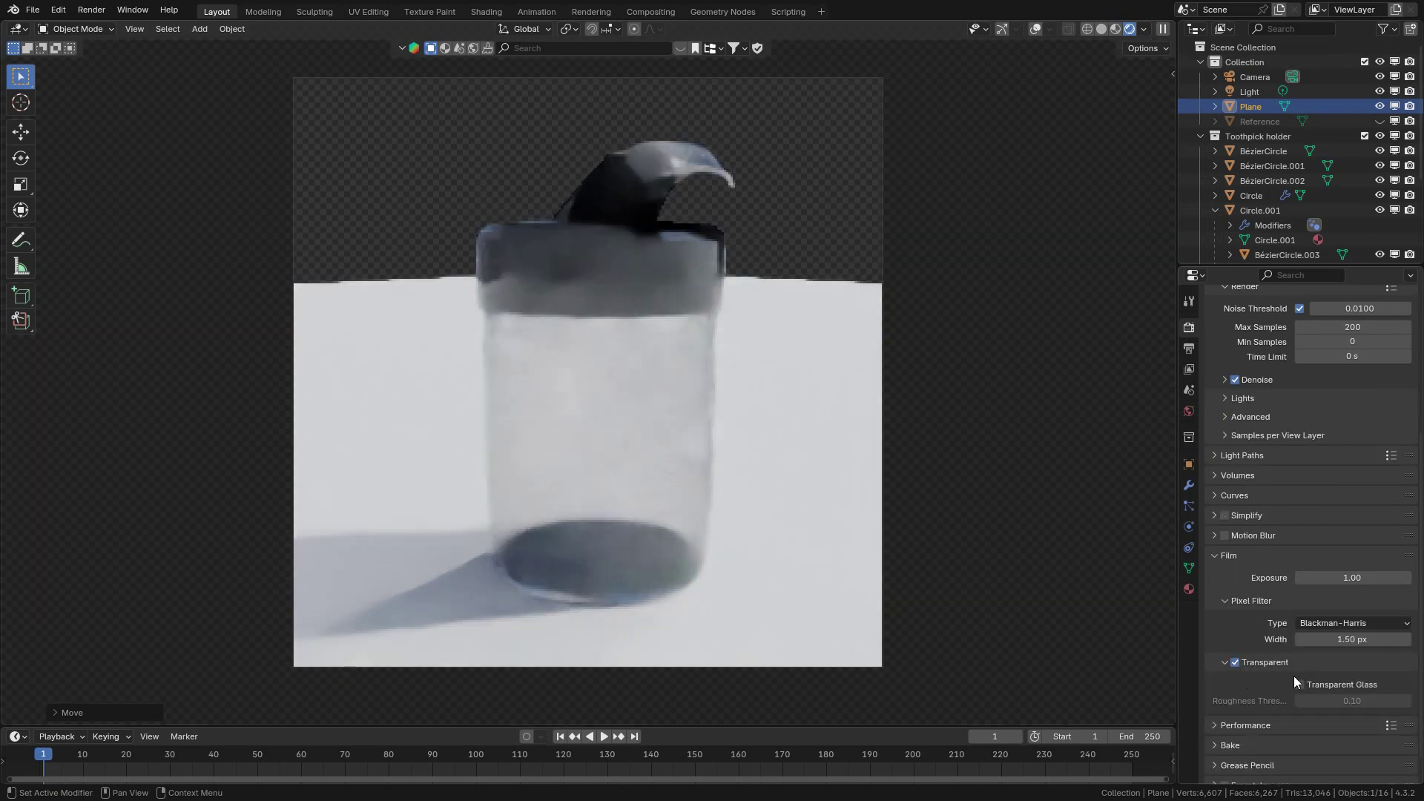
{"action": "left_click", "coordinate": [1311, 685]}
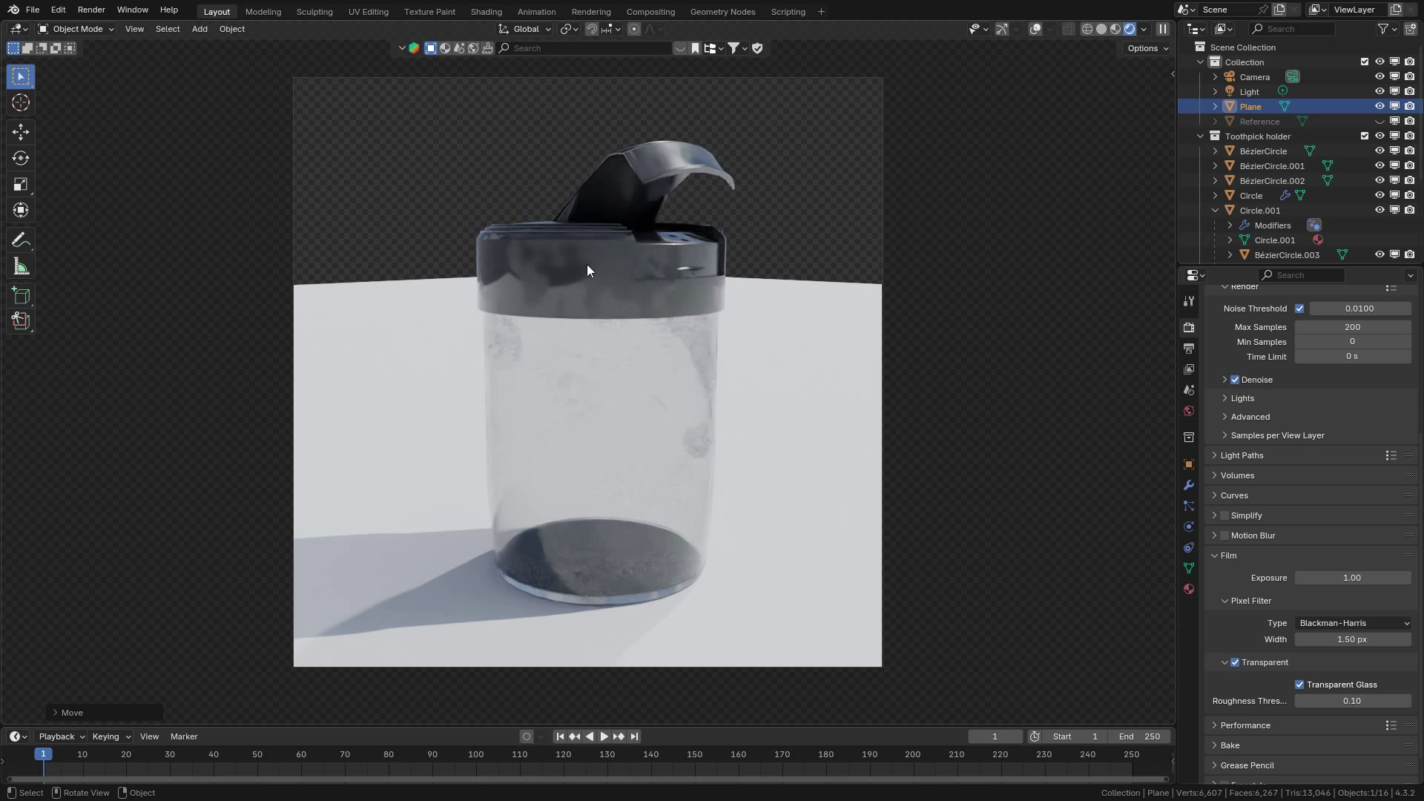
{"action": "left_click", "coordinate": [1105, 28]}
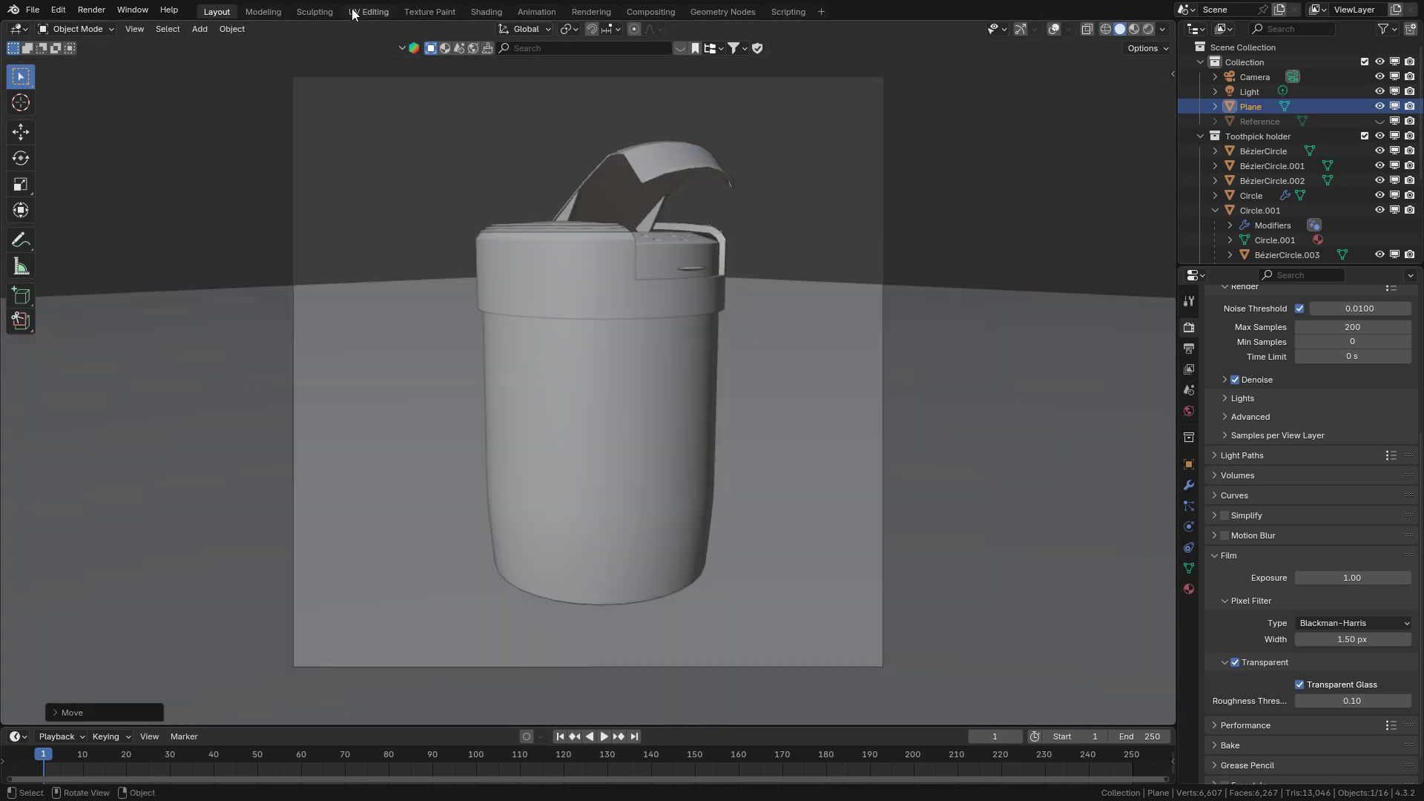
In the Shading workspace, move the second Color Ramp stop of the lid's cover_top material to position 0.395.
{"action": "left_click", "coordinate": [590, 301]}
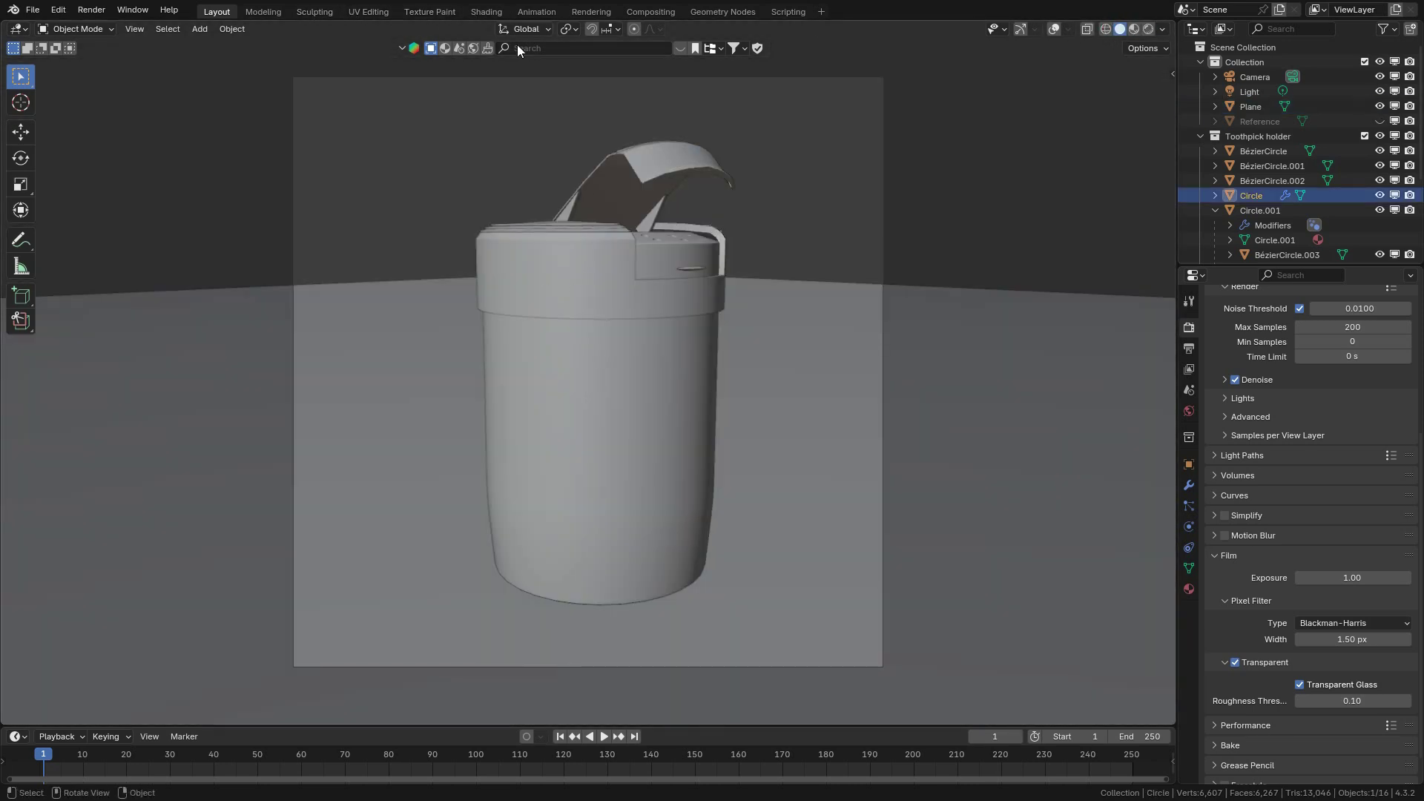
{"action": "left_click", "coordinate": [486, 12]}
{"action": "middle_click_drag", "start_coordinate": [670, 301], "coordinate": [748, 358]}
{"action": "middle_click_drag", "start_coordinate": [852, 504], "coordinate": [594, 554]}
{"action": "scroll", "coordinate": [523, 261], "scroll_direction": "up", "scroll_amount": 2}
{"action": "middle_click_drag", "start_coordinate": [523, 261], "coordinate": [736, 304]}
{"action": "scroll", "coordinate": [713, 341], "scroll_direction": "up", "scroll_amount": 2}
{"action": "scroll", "coordinate": [705, 528], "scroll_direction": "up", "scroll_amount": 1}
{"action": "scroll", "coordinate": [690, 353], "scroll_direction": "up", "scroll_amount": 2}
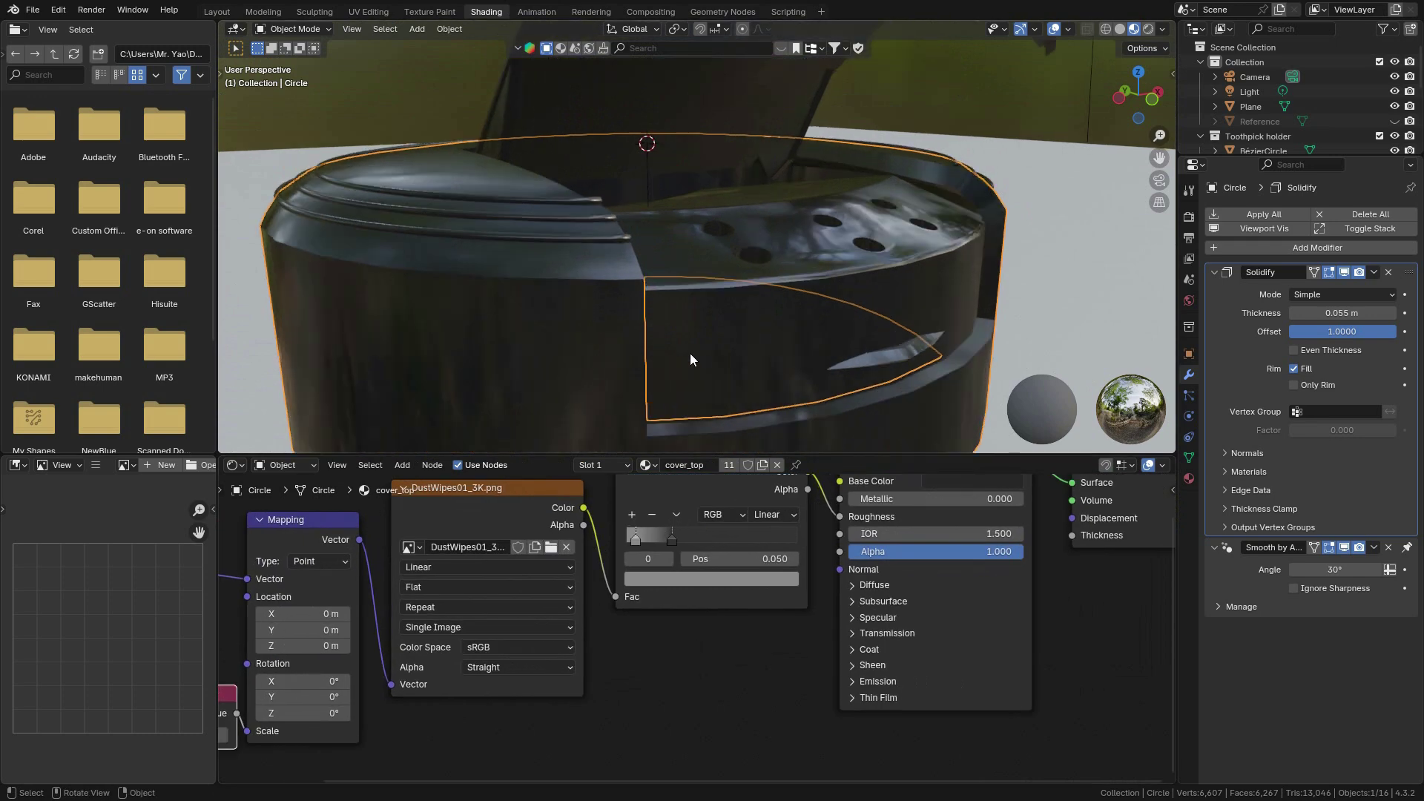
{"action": "middle_click_drag", "start_coordinate": [690, 353], "coordinate": [652, 333]}
{"action": "left_click_drag", "start_coordinate": [670, 537], "coordinate": [697, 539]}
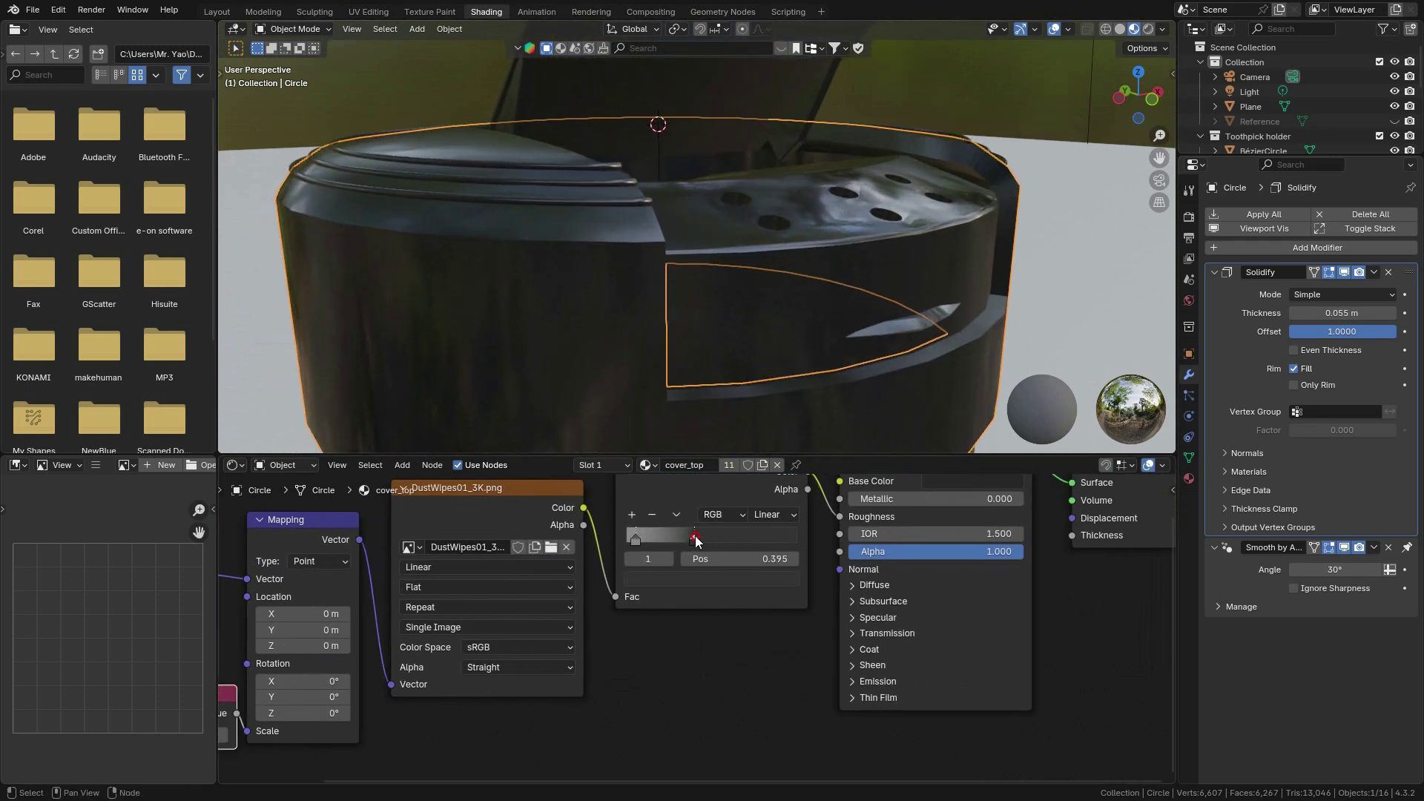
Select the holder body and move the second Color Ramp stop of its body material to position 0.686.
{"action": "scroll", "coordinate": [695, 283], "scroll_direction": "down", "scroll_amount": 5}
{"action": "left_click", "coordinate": [722, 356]}
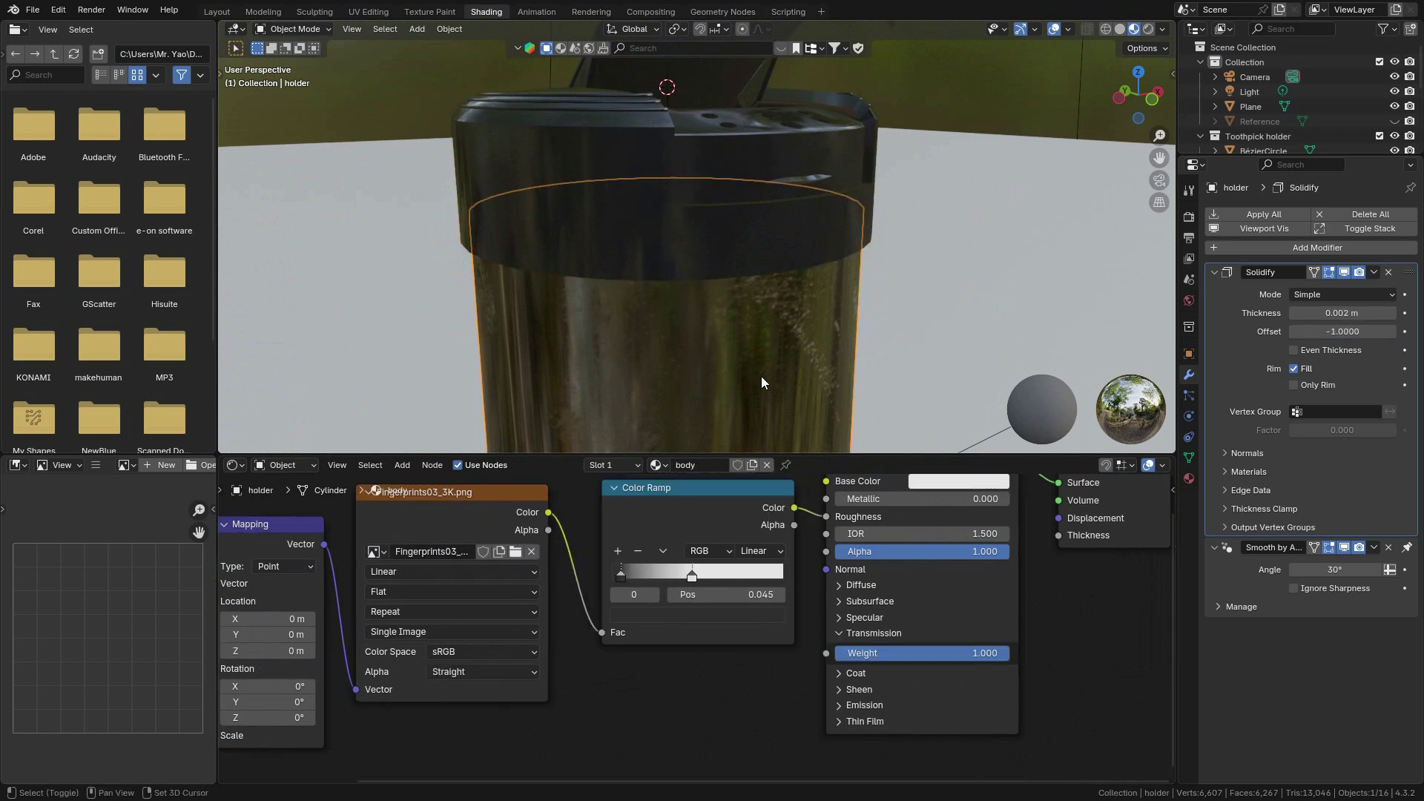
{"action": "middle_click_drag", "start_coordinate": [761, 376], "coordinate": [730, 438]}
{"action": "left_click_drag", "start_coordinate": [690, 577], "coordinate": [729, 577]}
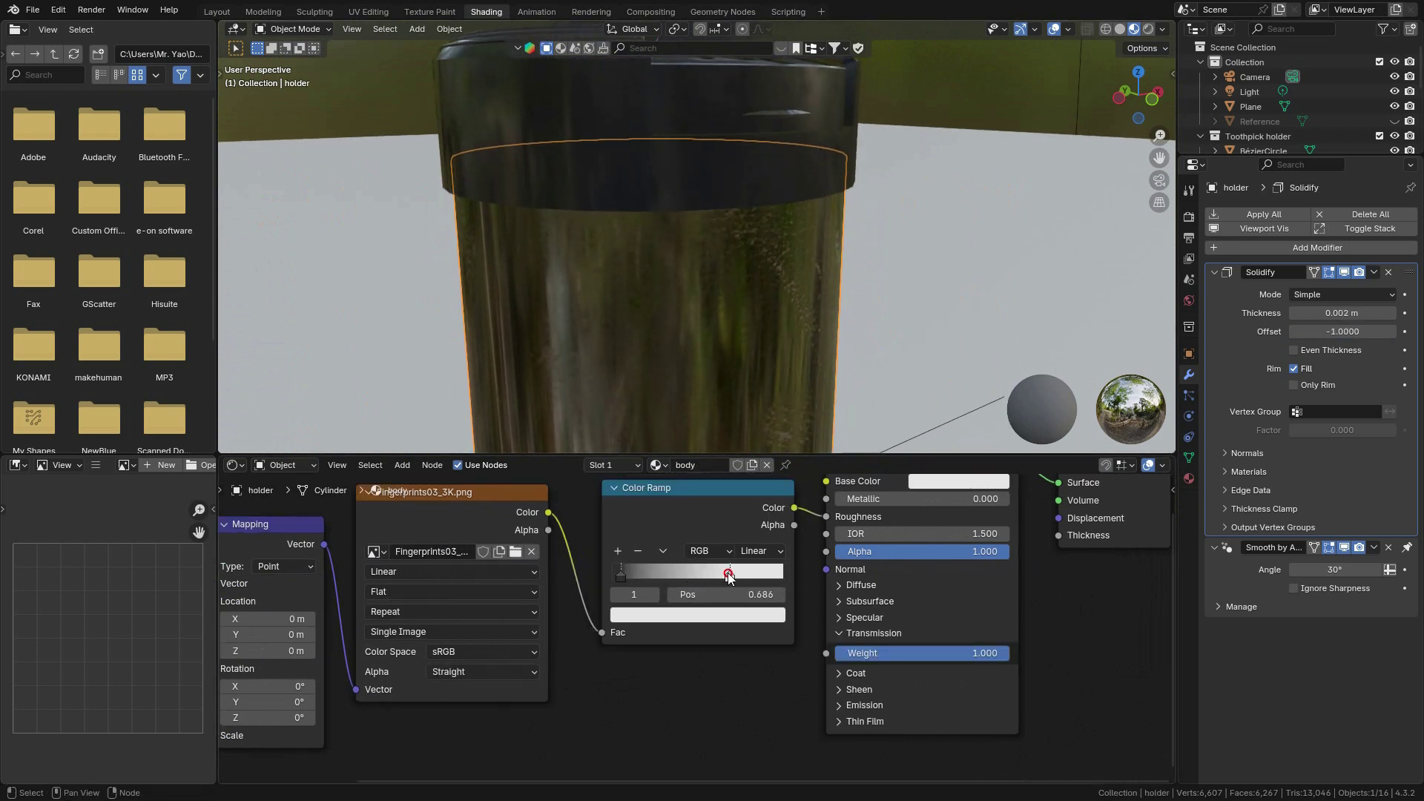
Return to the Layout workspace, save the file and preview the adjusted materials in rendered shading.
{"action": "left_click", "coordinate": [217, 11]}
{"action": "key", "text": "ctrl+s"}
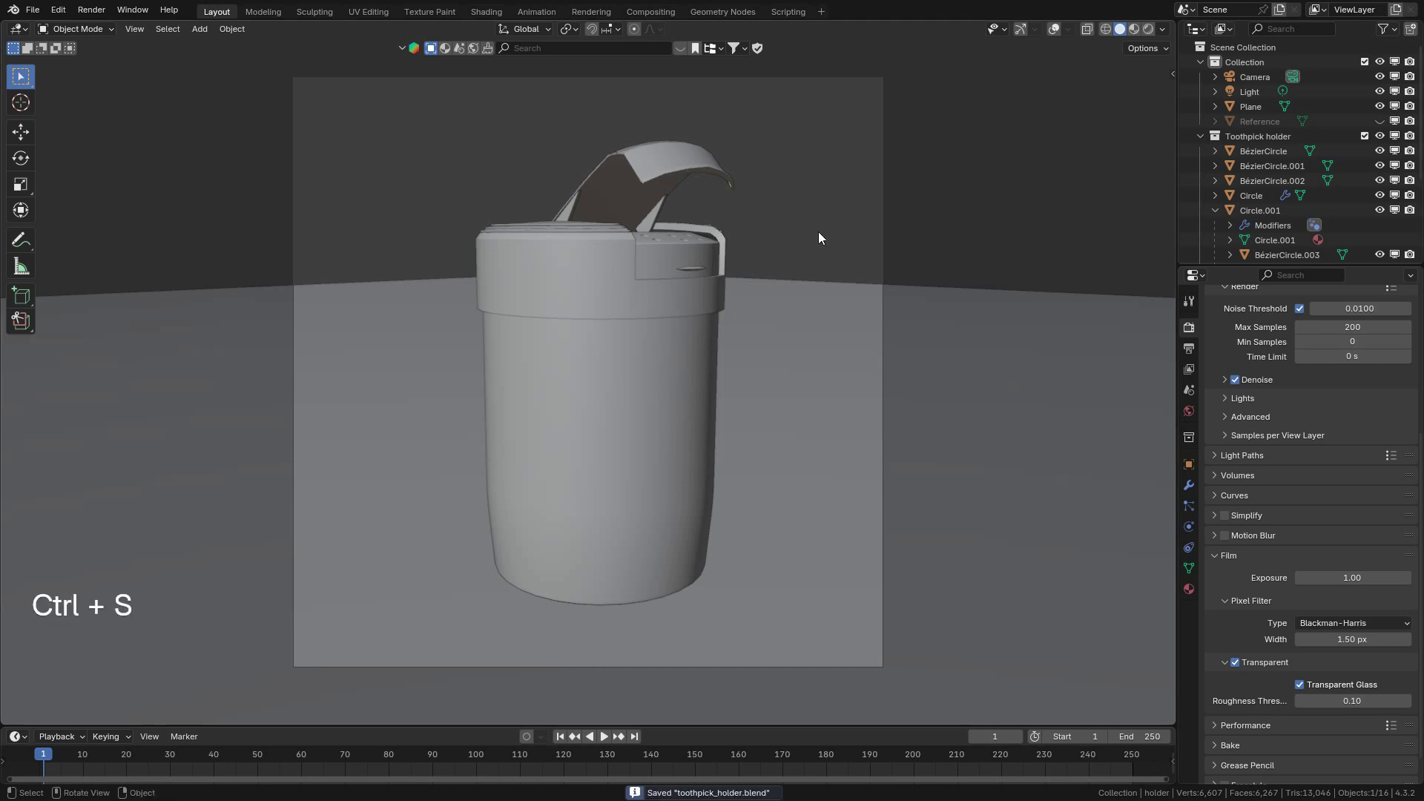
{"action": "left_click", "coordinate": [1148, 29]}
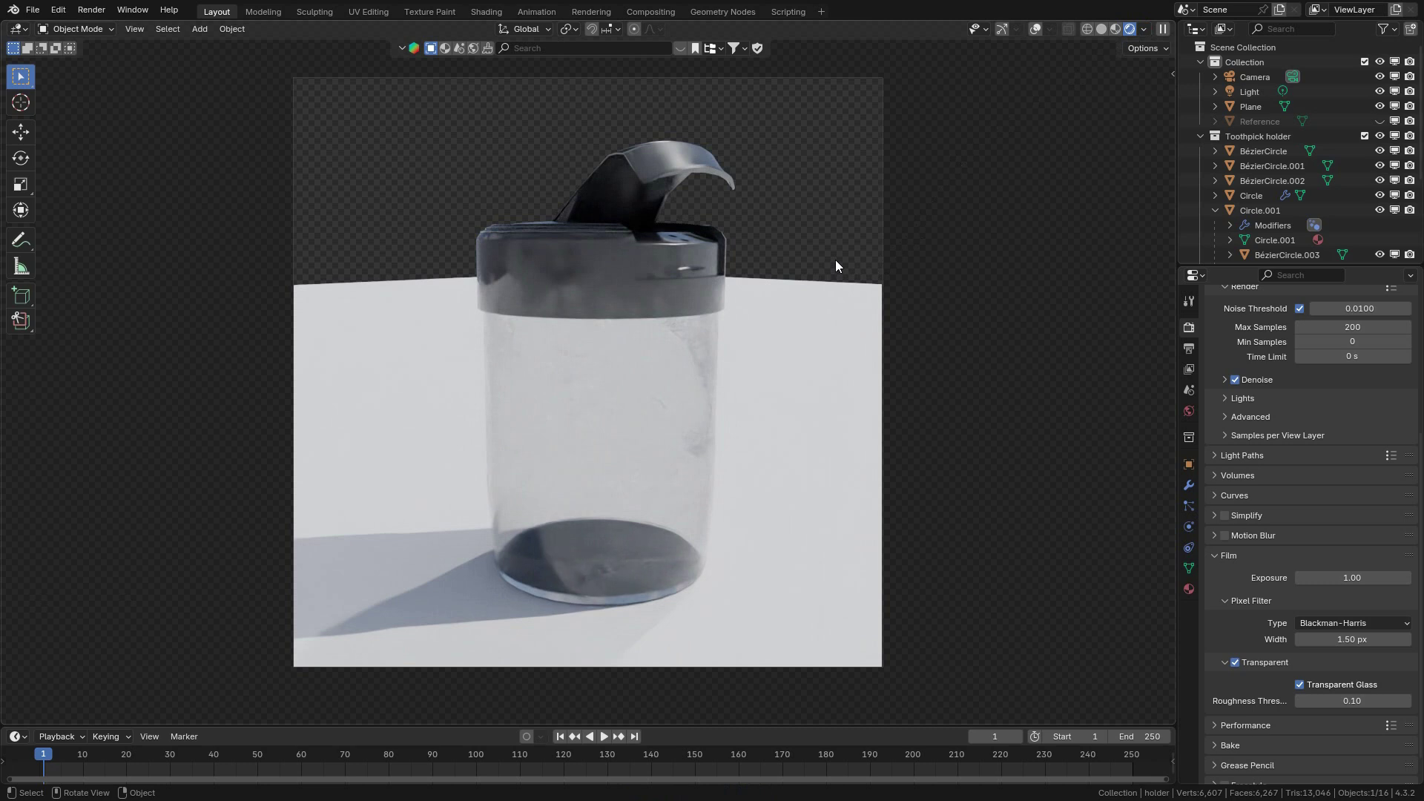
Select the lid and slightly darken the base color of its cover_top material by lowering the color's value.
{"action": "left_click", "coordinate": [548, 283]}
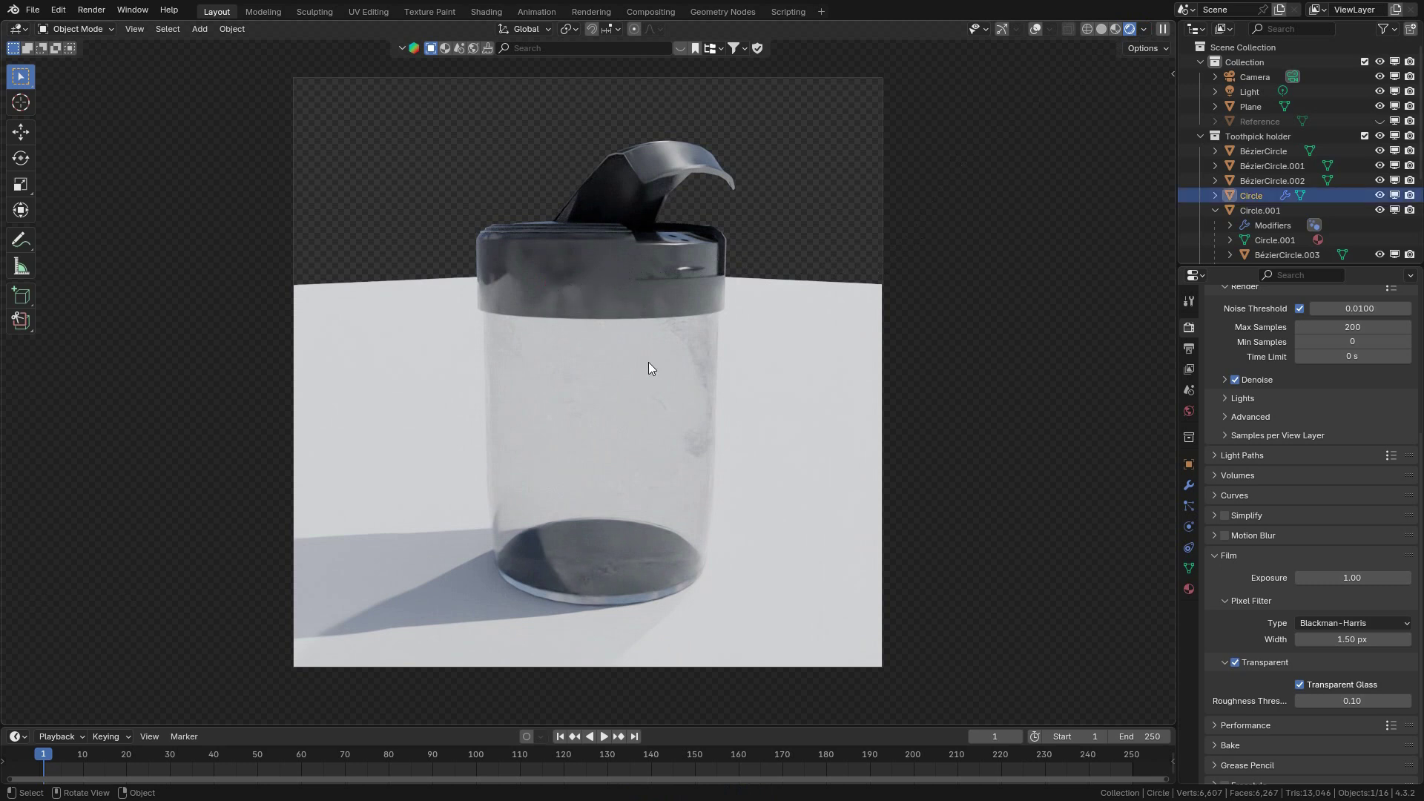
{"action": "left_click", "coordinate": [1189, 590]}
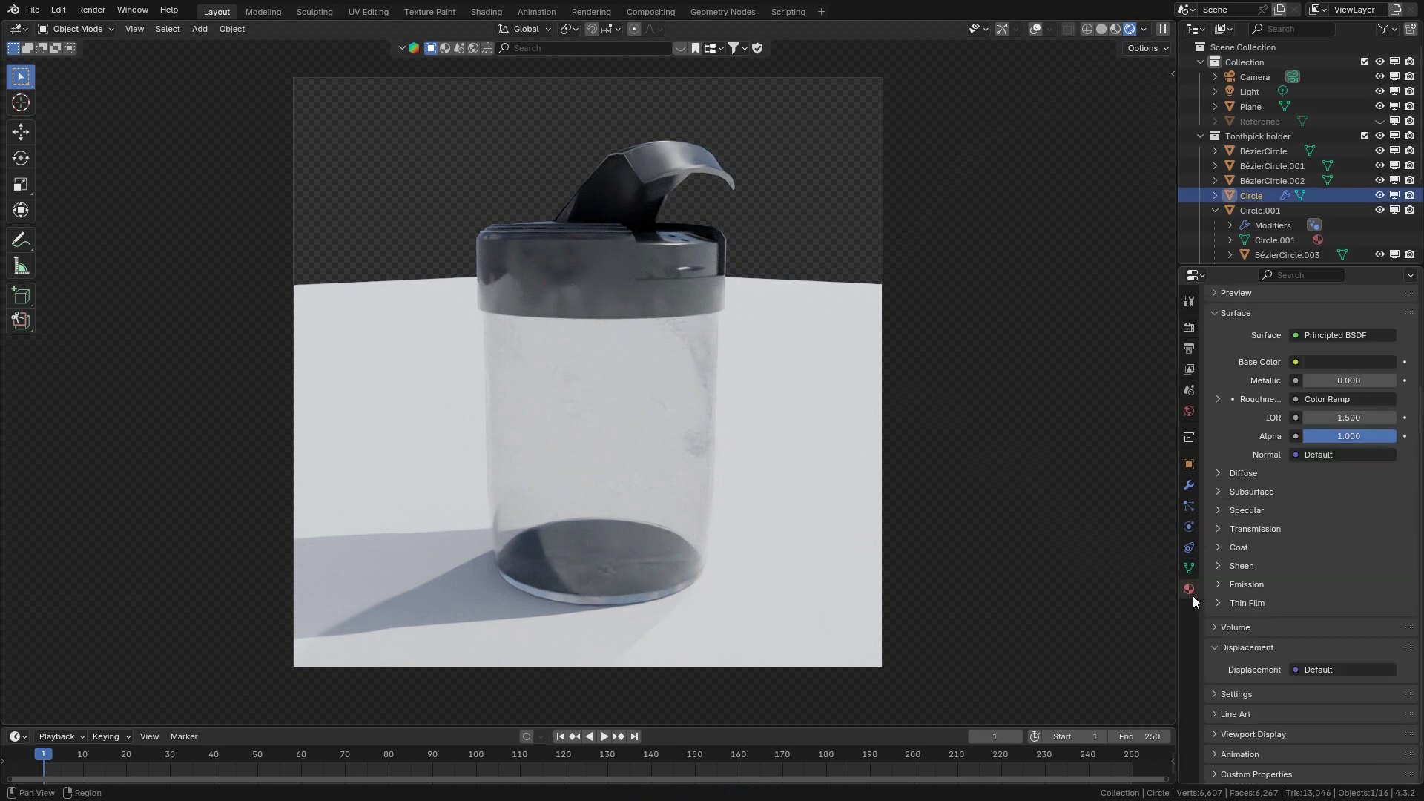
{"action": "scroll", "coordinate": [1308, 497], "scroll_direction": "up", "scroll_amount": 4}
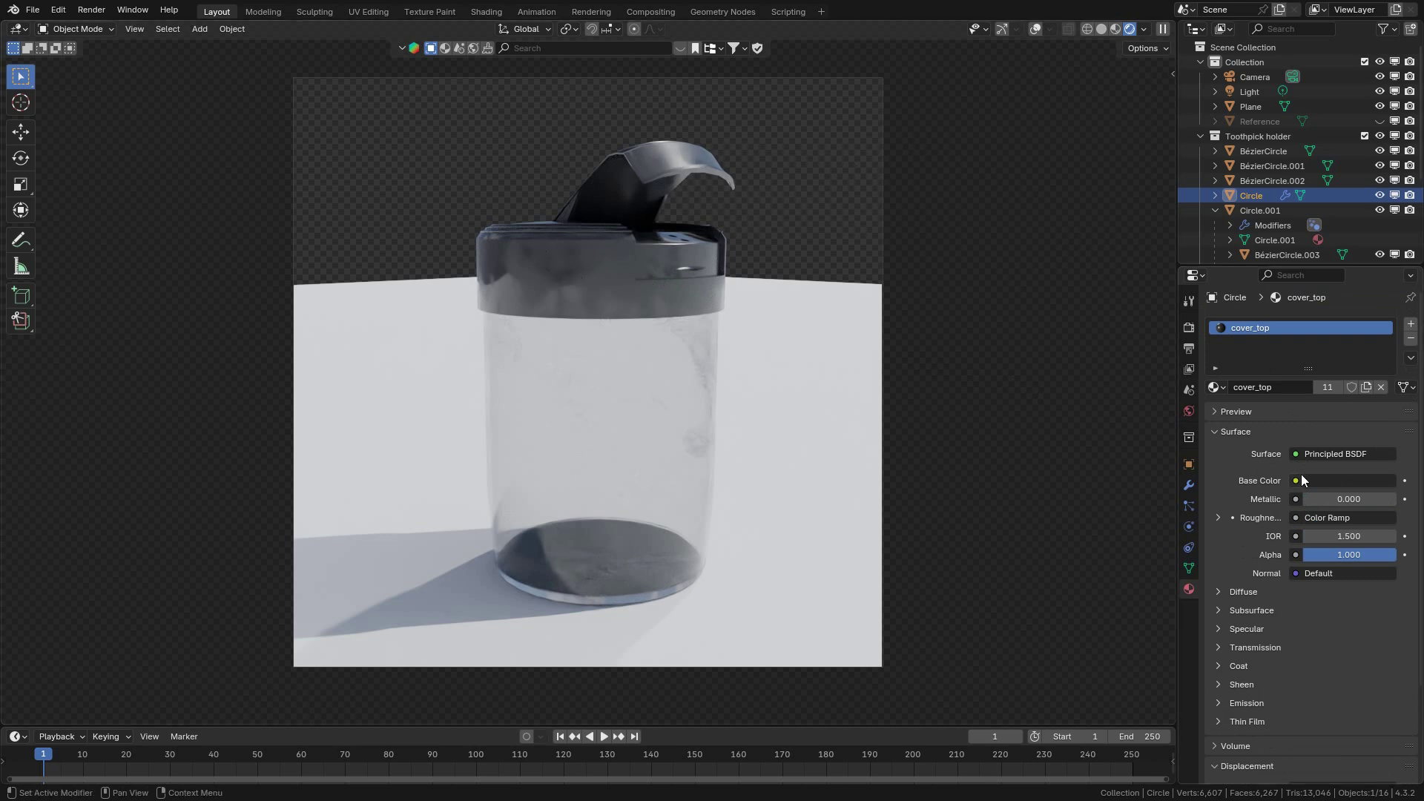
{"action": "left_click", "coordinate": [1331, 480]}
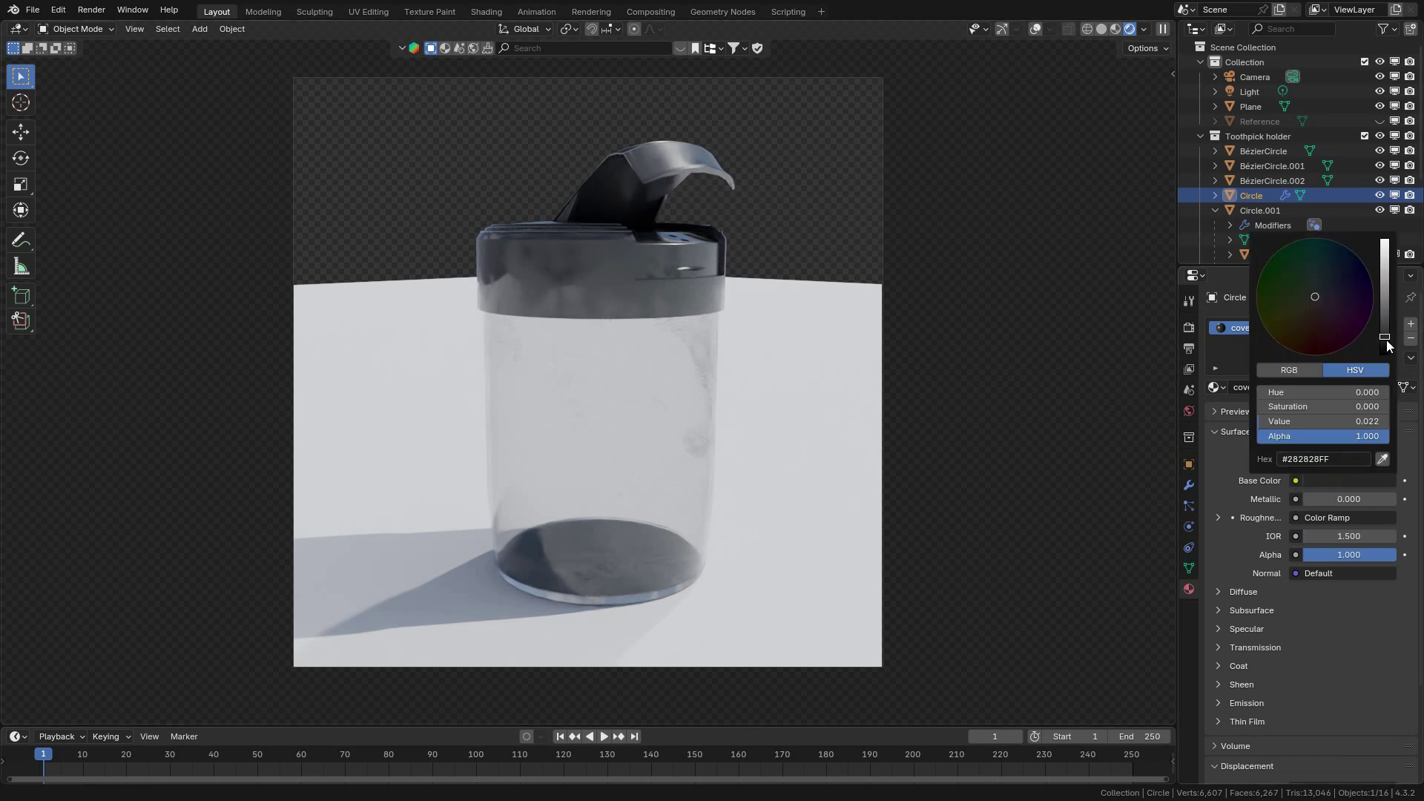
{"action": "left_click_drag", "start_coordinate": [1385, 345], "coordinate": [1384, 353]}
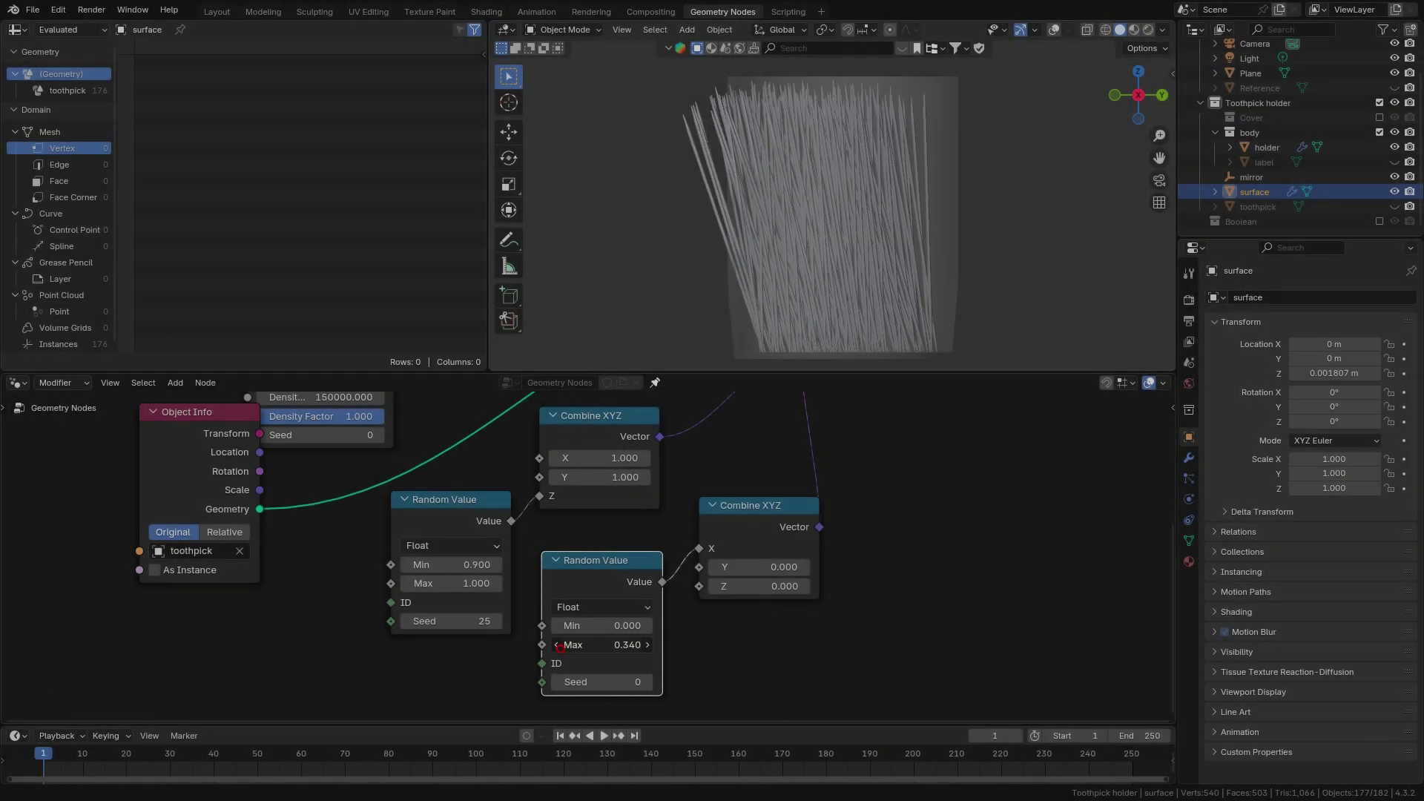
Set the Random Value node driving the toothpicks' X tilt to Min -0.100 and Max 0.110, and inspect the toothpicks from another angle.
{"action": "left_click_drag", "start_coordinate": [594, 645], "coordinate": [620, 629]}
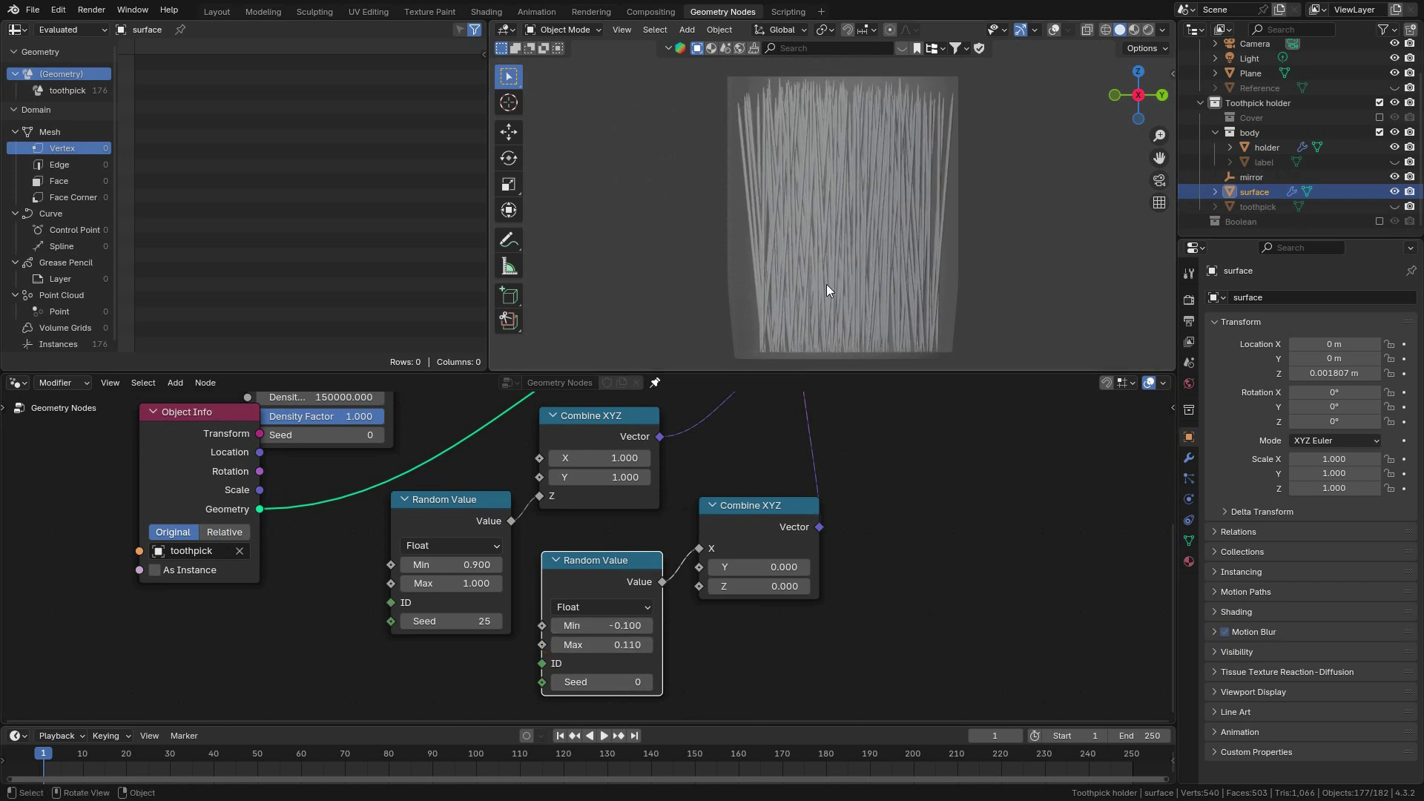
{"action": "middle_click_drag", "start_coordinate": [826, 283], "coordinate": [931, 33]}
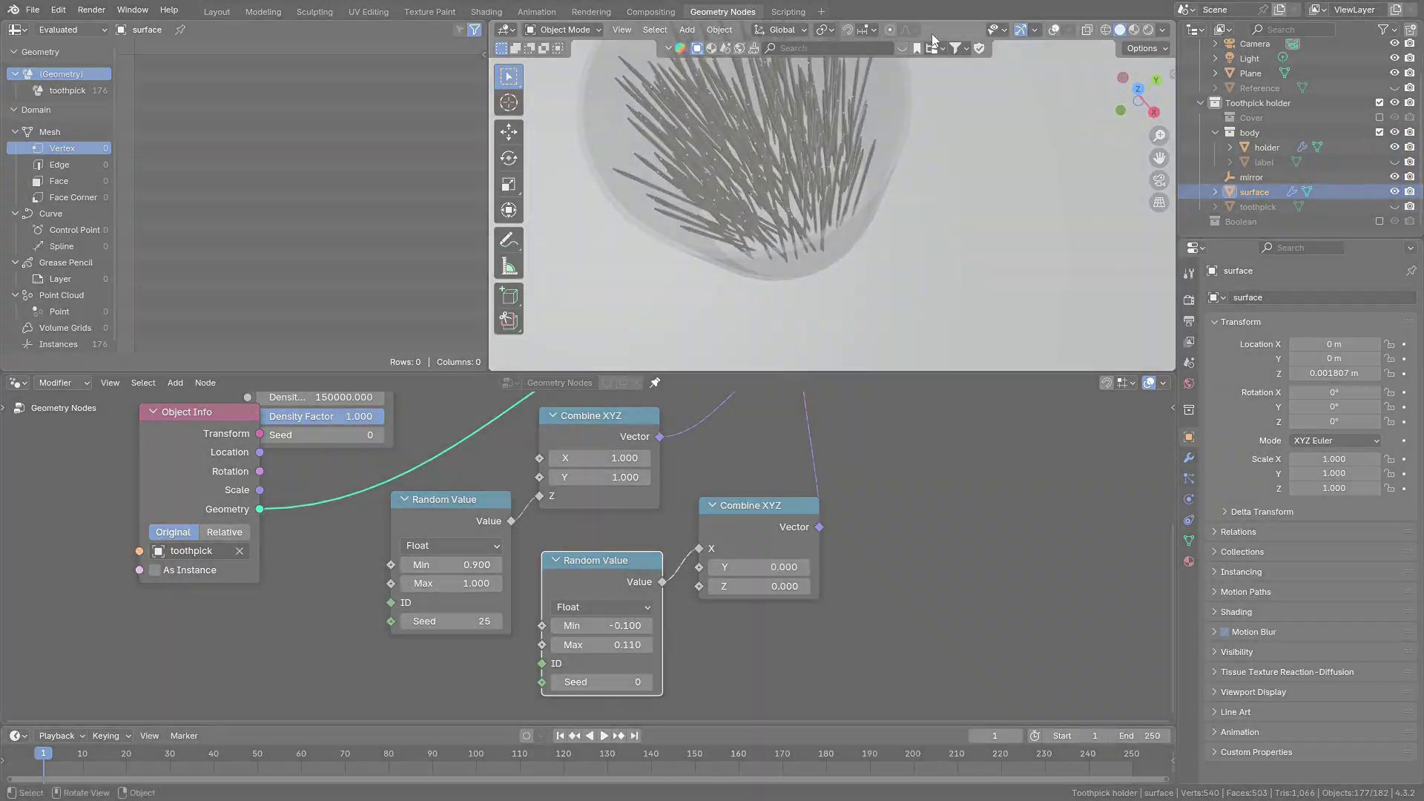